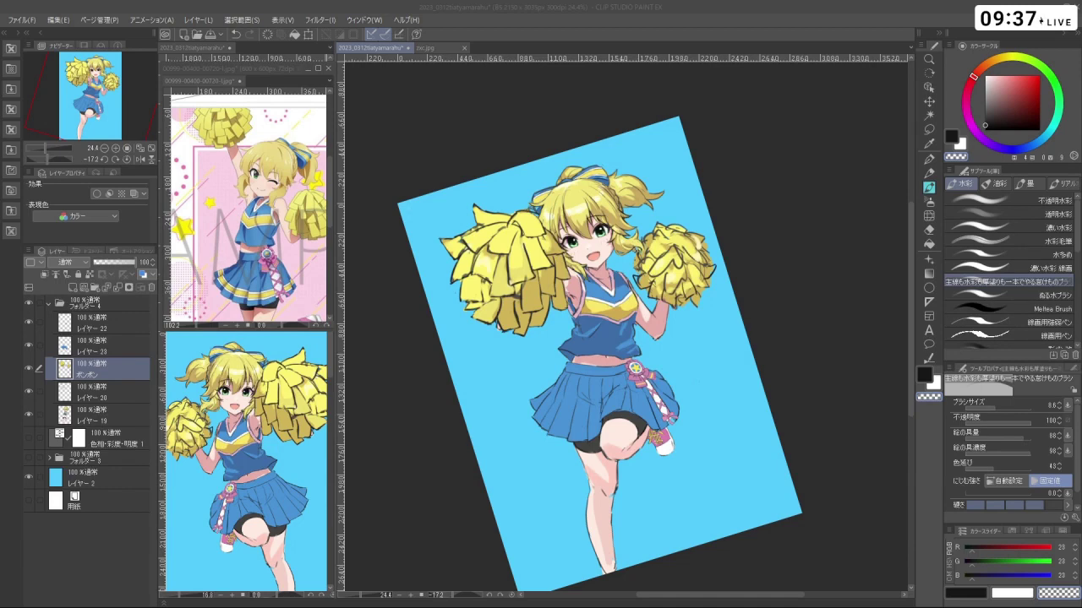
Check the arms and hands behind the pom-poms by temporarily hiding the ポンポン layer and レイヤー 20
click(29, 369)
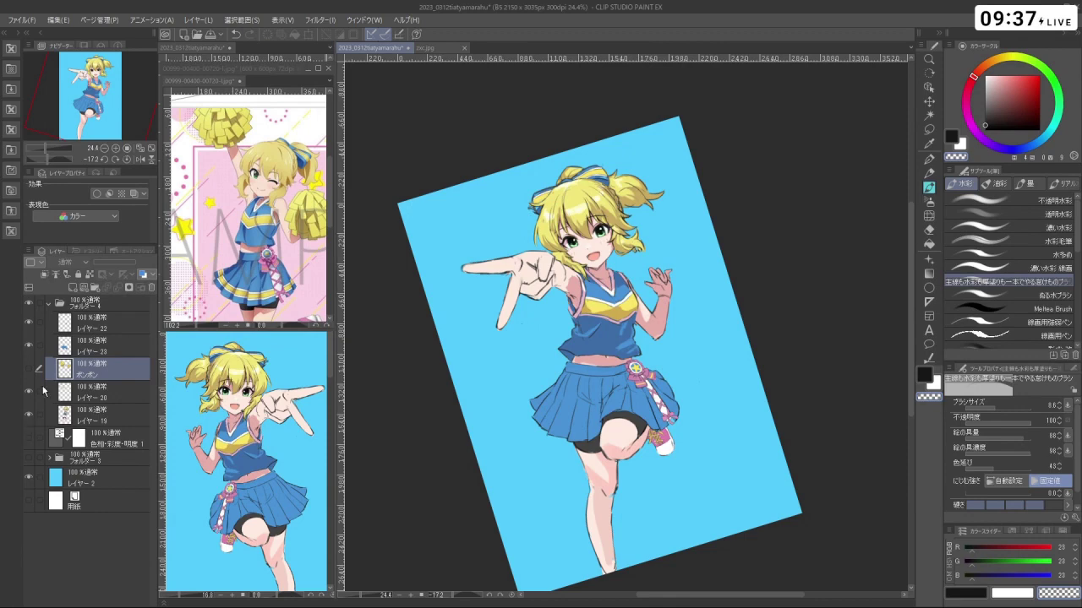
click(30, 394)
click(30, 395)
click(31, 394)
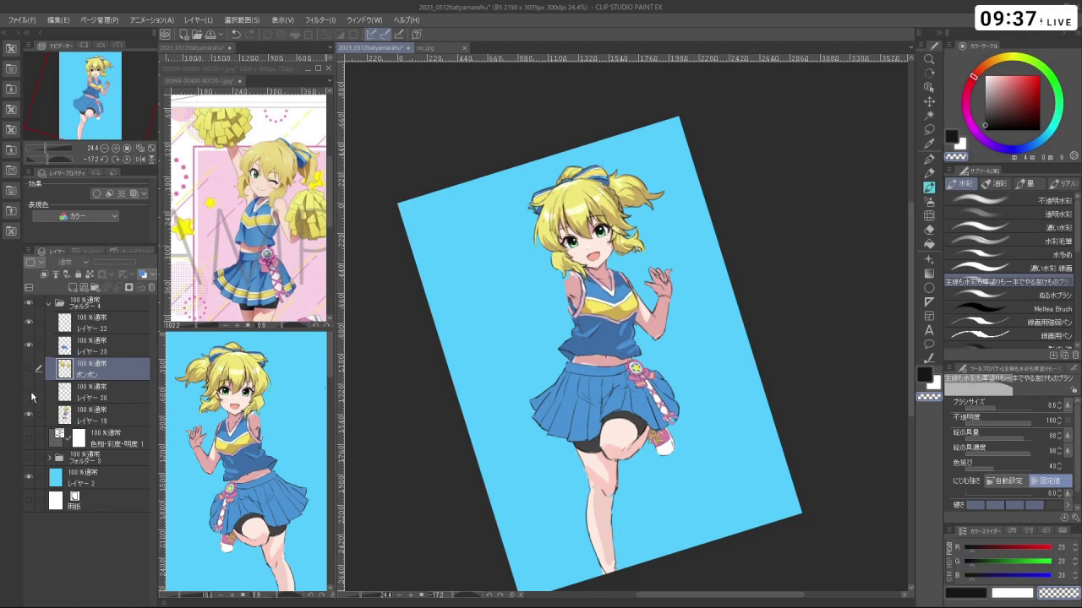
click(30, 393)
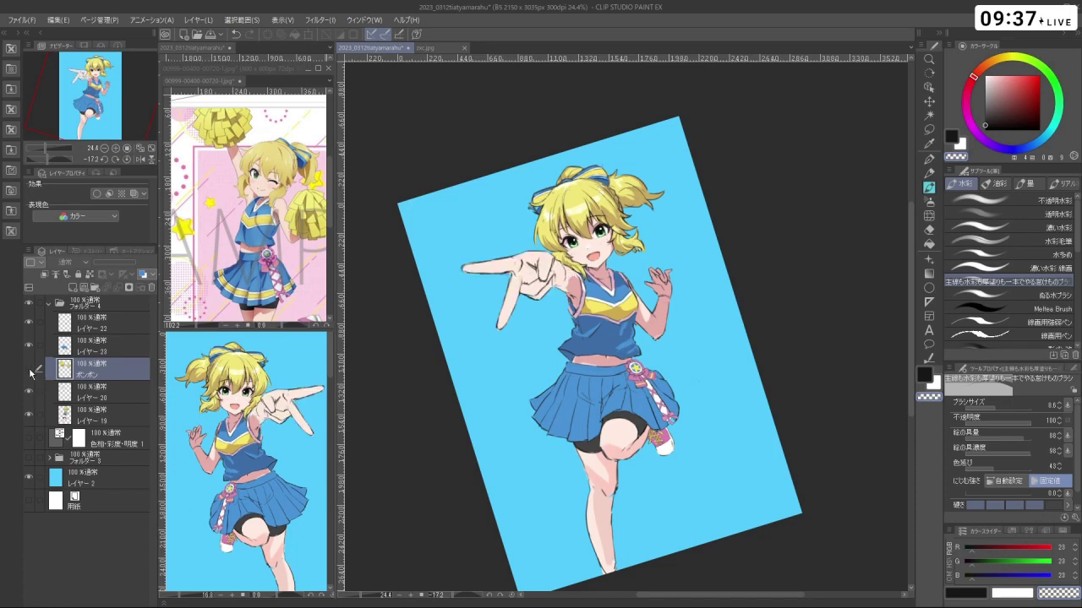
click(29, 370)
click(30, 394)
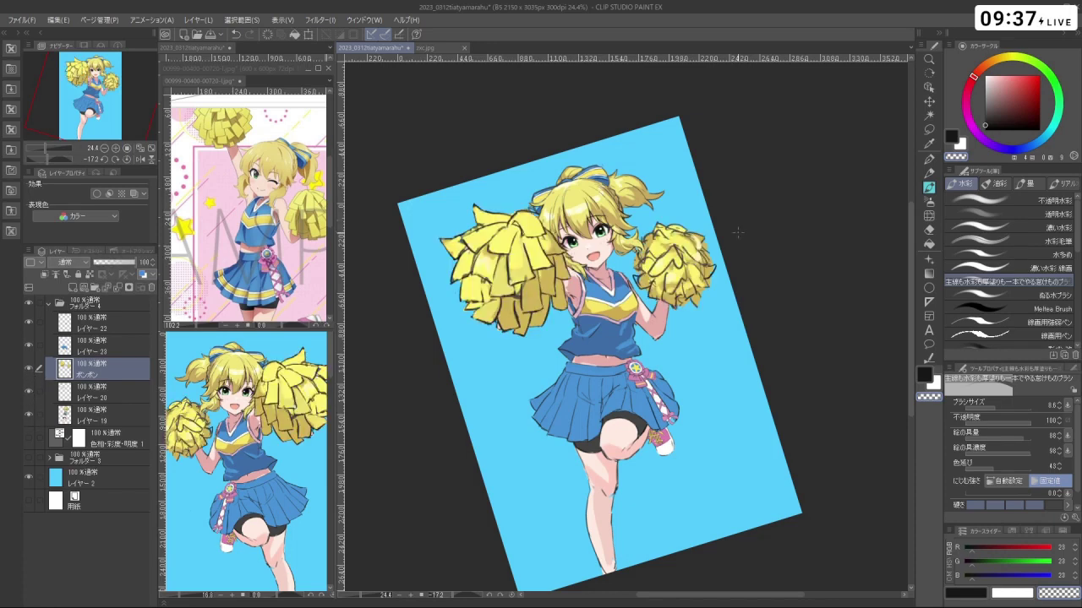
Examine the figure and pom-poms at several magnifications and angles, briefly hiding and restoring the skirt layer レイヤー 23
key(space)
drag(729, 241, 697, 249)
key(ctrl+space)
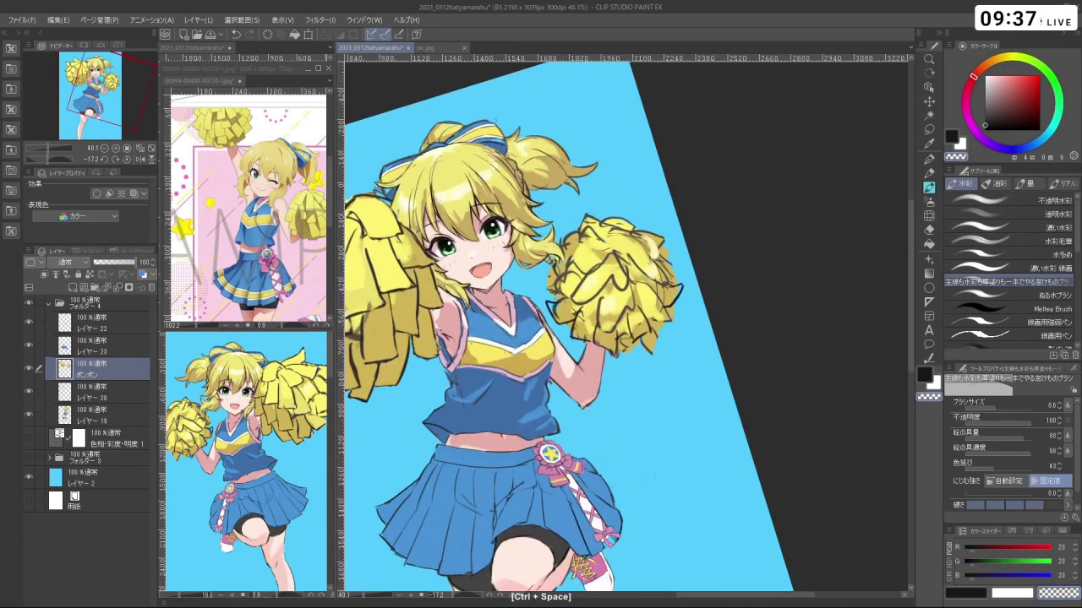
key(space)
key(ctrl+space)
drag(673, 312, 683, 253)
key(space)
drag(682, 254, 705, 252)
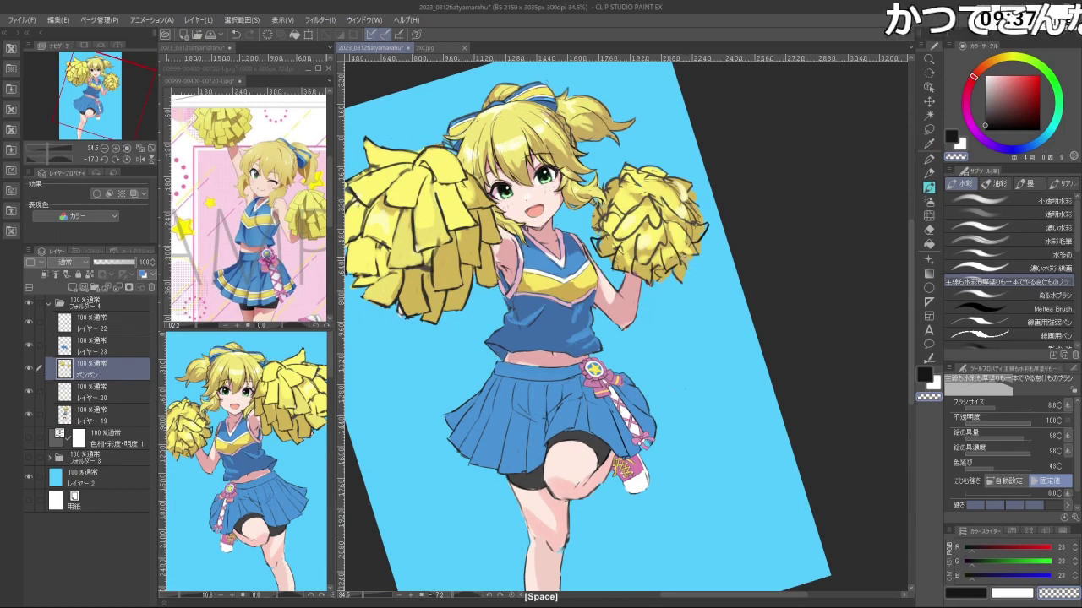
key(ctrl+space)
key(space)
drag(687, 319, 701, 257)
key(shift+space)
drag(797, 317, 794, 324)
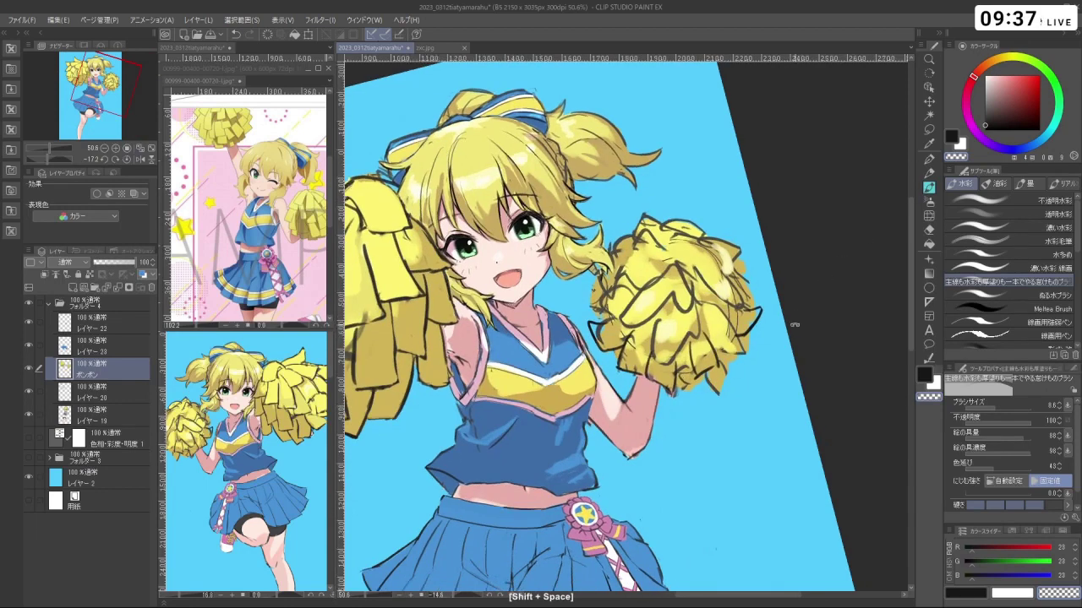
key(space)
key(ctrl+space)
key(space)
drag(711, 354, 700, 296)
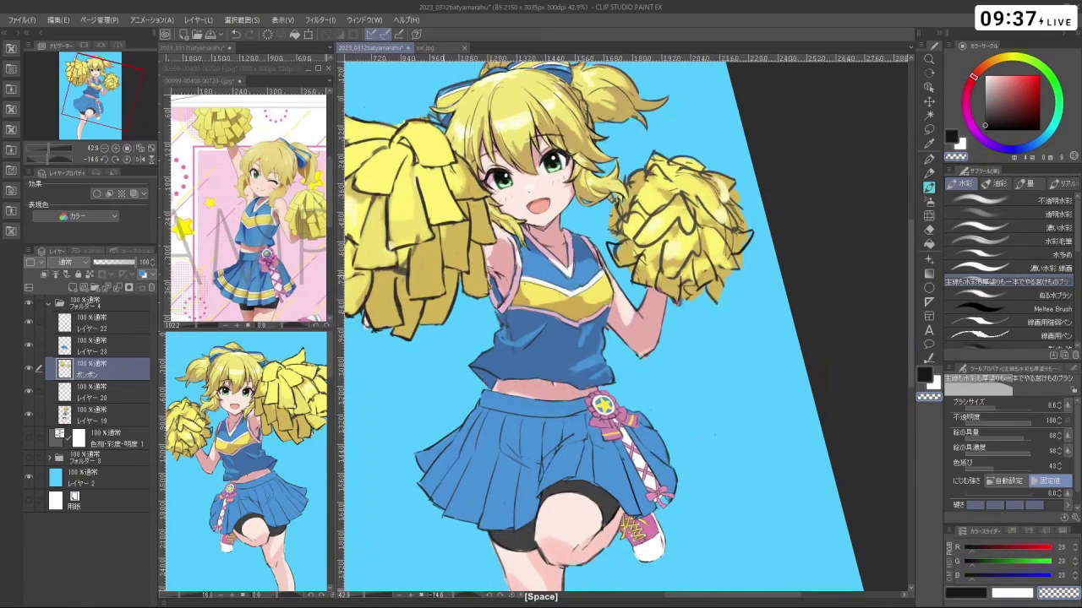
click(30, 347)
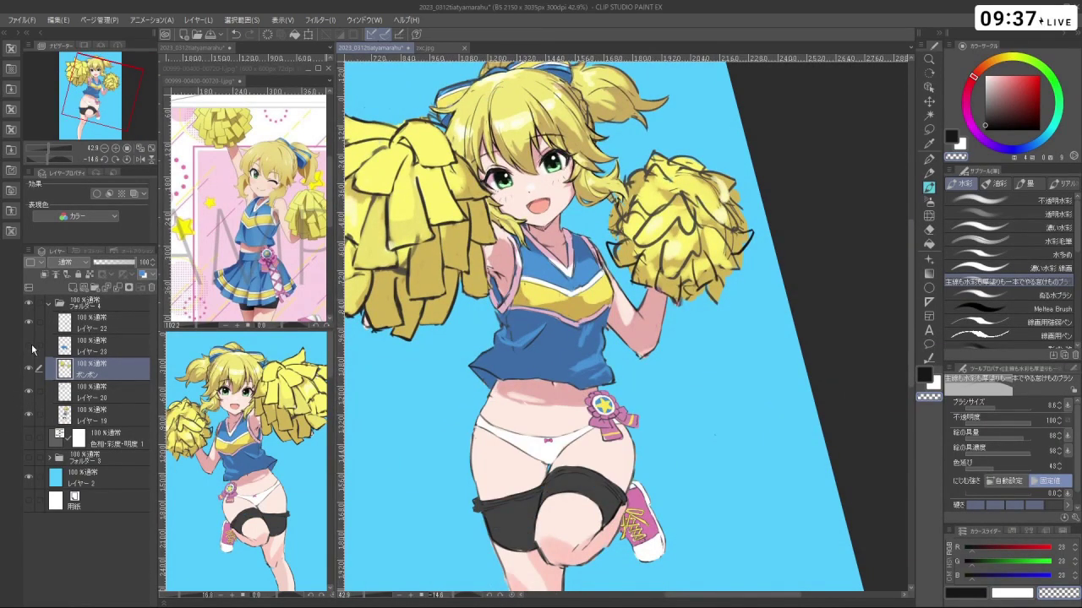
click(28, 345)
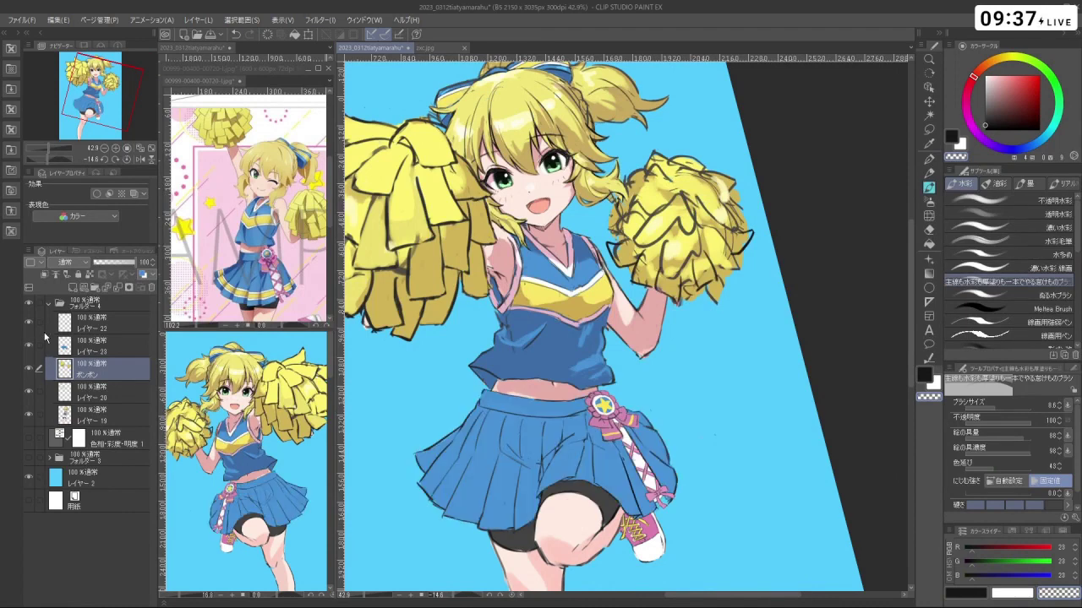
Sample the smaller pom-pom's light yellow and paint over the dark strip lines near its centre on the ポンポン layer
drag(591, 338, 583, 363)
key(ctrl+space)
drag(650, 266, 673, 209)
key(shift+space)
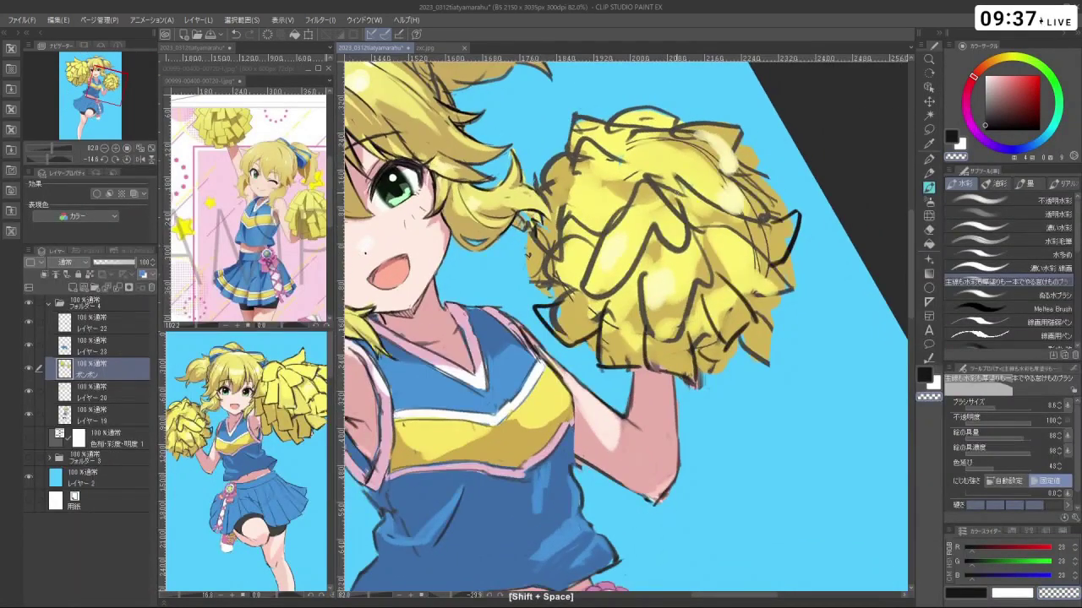
right_click(640, 229)
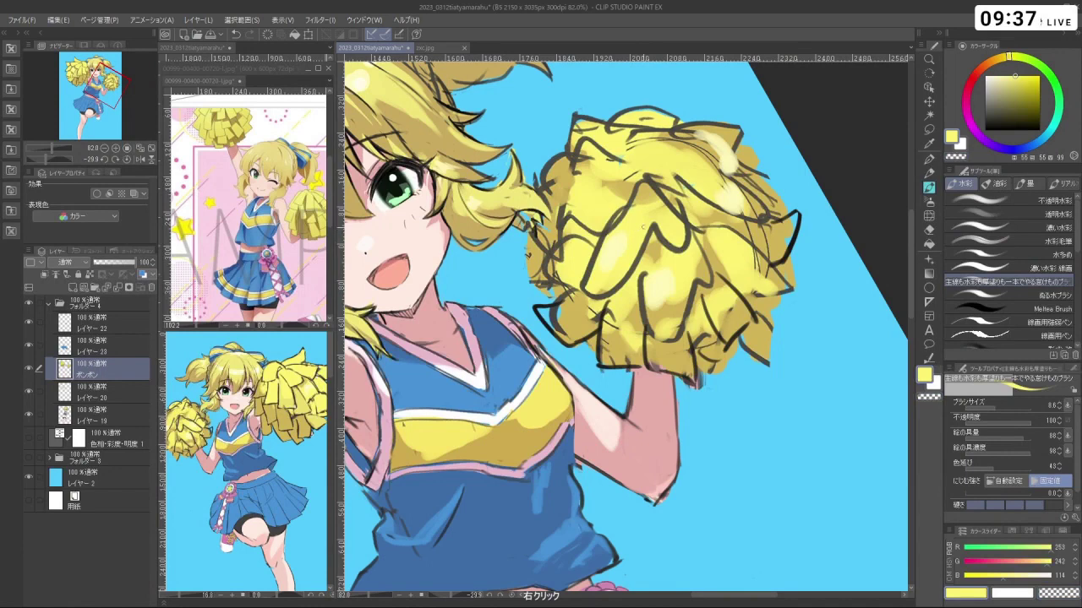
mouse_move(627, 267)
mouse_down()
mouse_move(595, 283)
mouse_move(624, 284)
mouse_up()
key(ctrl+z)
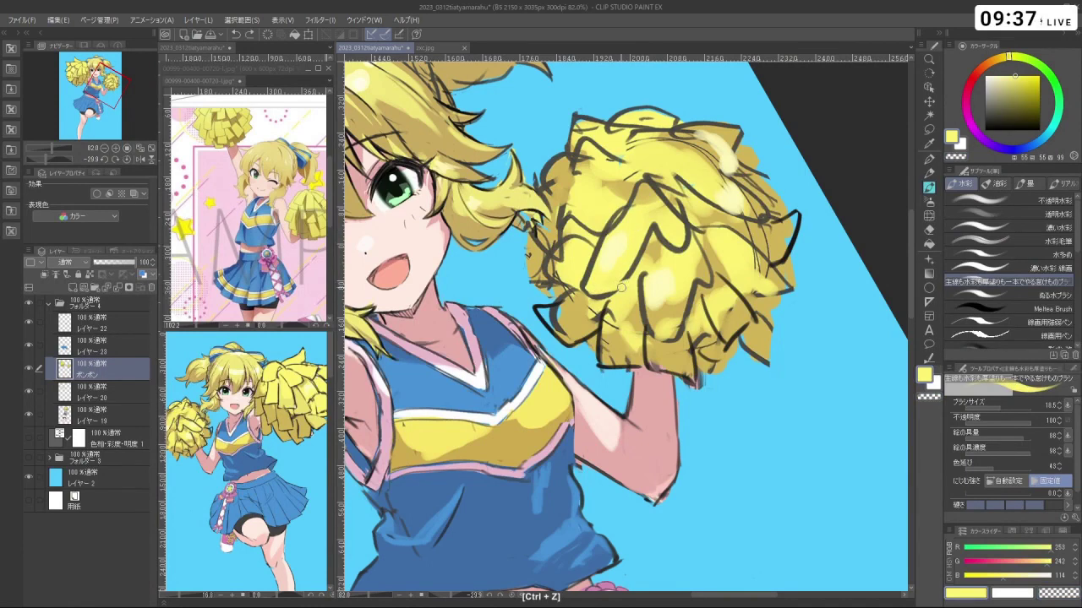
drag(647, 232, 626, 278)
drag(610, 240, 583, 287)
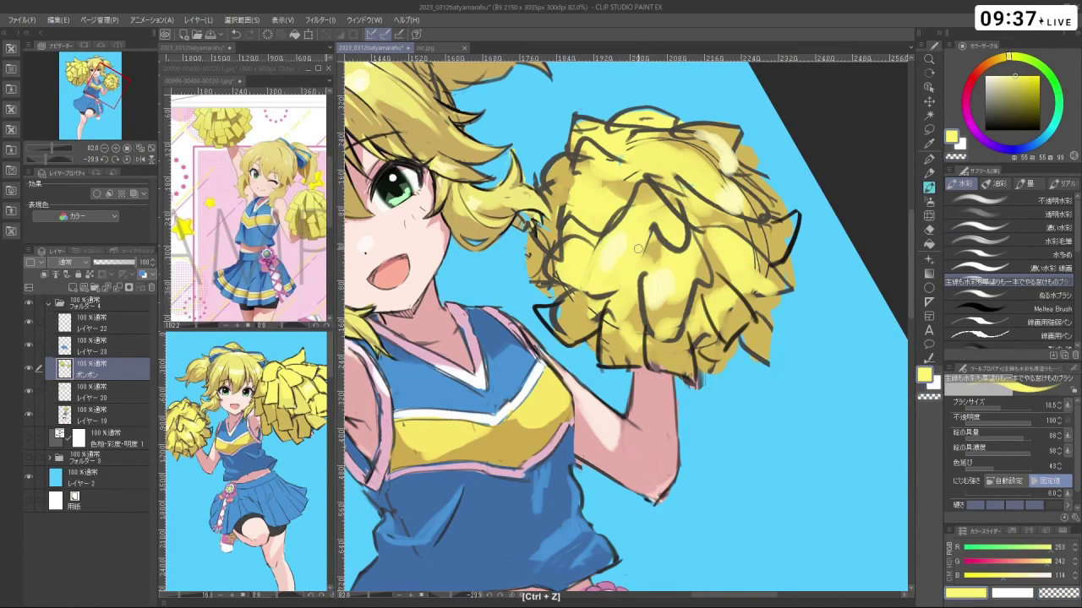
Cover the remaining inner lines of the smaller pom-pom with the same light yellow, using a larger brush and keeping its ragged outline
key(ctrl+space)
mouse_move(710, 281)
mouse_down()
mouse_move(665, 253)
mouse_move(703, 322)
mouse_move(643, 251)
mouse_move(553, 300)
mouse_move(663, 394)
mouse_up()
key(space)
key(shift+space)
mouse_move(676, 332)
mouse_down()
mouse_move(695, 333)
mouse_move(663, 345)
mouse_up()
key(ctrl+z)
mouse_move(671, 298)
mouse_down()
mouse_move(655, 338)
mouse_move(659, 291)
mouse_move(618, 342)
mouse_move(636, 369)
mouse_move(685, 342)
mouse_move(692, 308)
mouse_move(712, 295)
mouse_move(706, 326)
mouse_move(651, 283)
mouse_move(650, 315)
mouse_move(595, 314)
mouse_up()
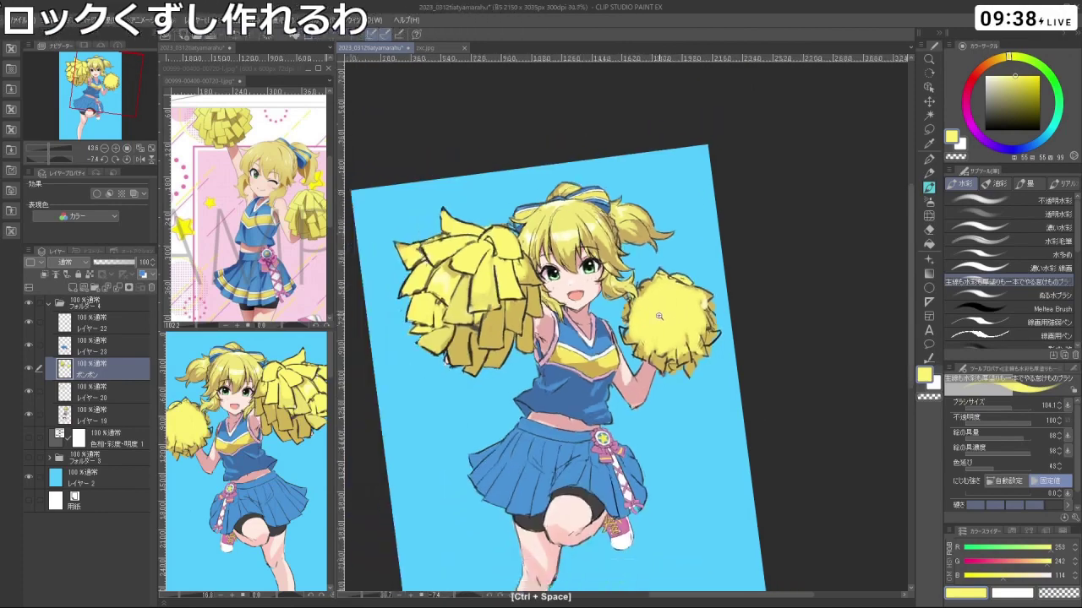
mouse_move(604, 360)
mouse_down()
mouse_move(604, 276)
mouse_move(655, 276)
mouse_move(695, 251)
mouse_up()
alt+click(706, 266)
ctrl+click(713, 262)
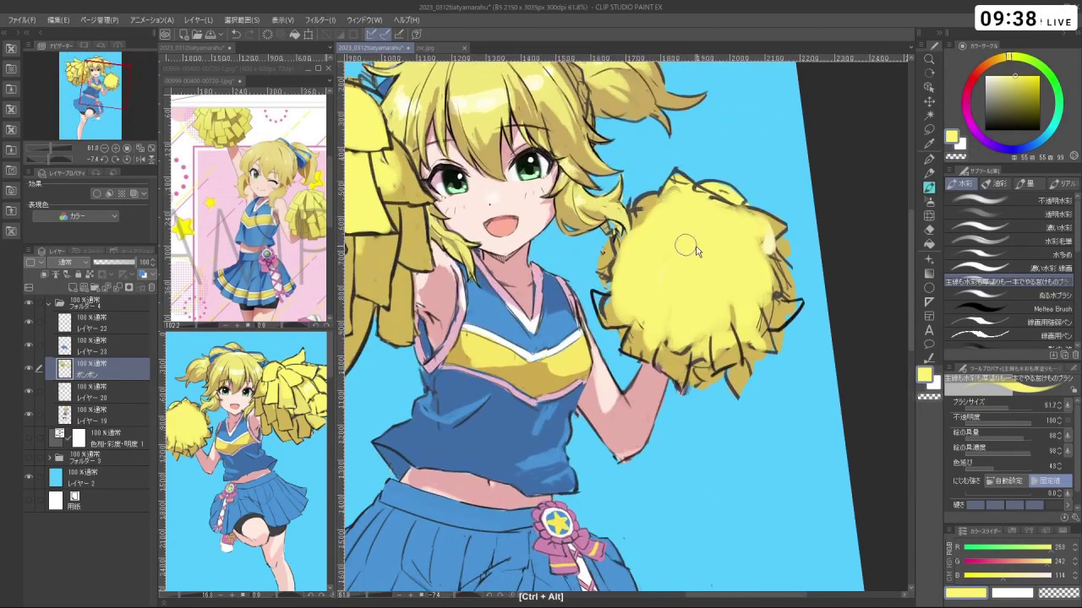
alt+click(692, 244)
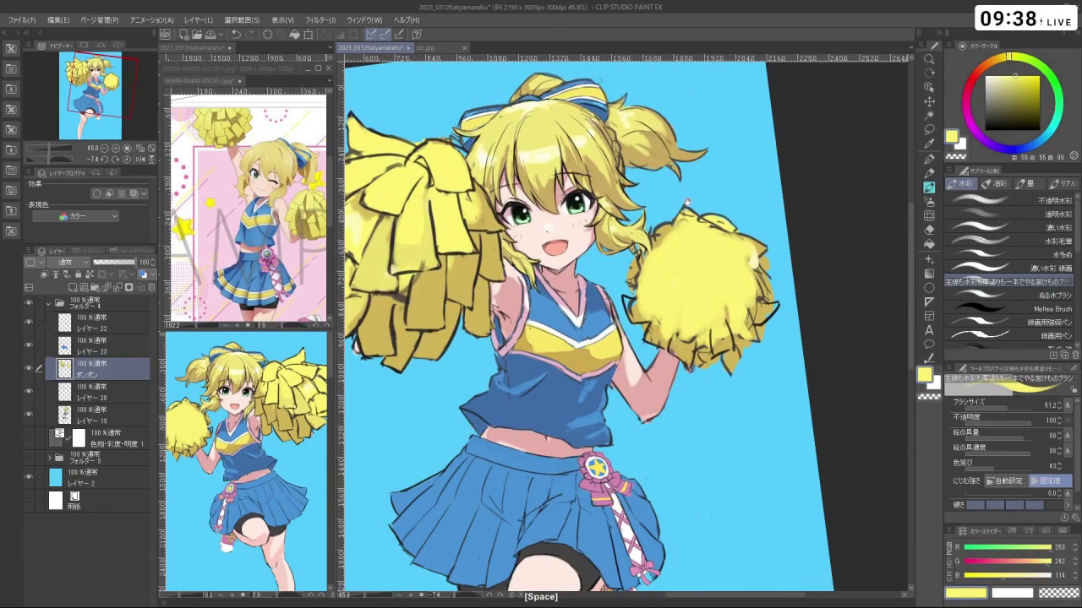
Choose a near-black line colour and draw the first short strip lines inside the upper part of the smaller pom-pom
ctrl+click(728, 229)
click(985, 123)
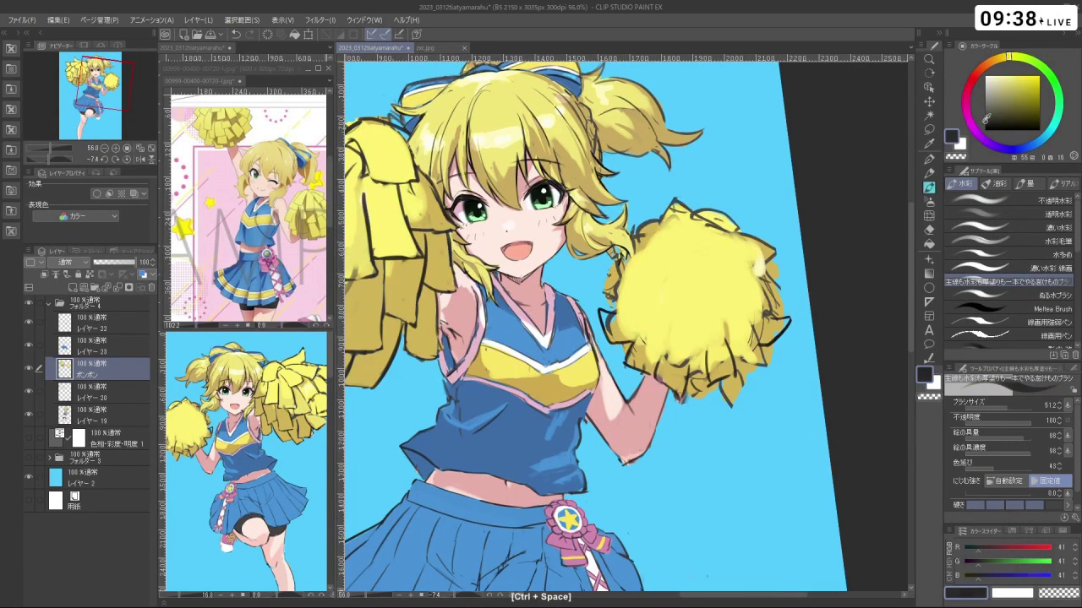
drag(676, 257, 528, 275)
drag(676, 346, 463, 356)
mouse_move(687, 298)
mouse_down()
mouse_move(731, 294)
mouse_move(674, 298)
mouse_up()
key(ctrl+z)
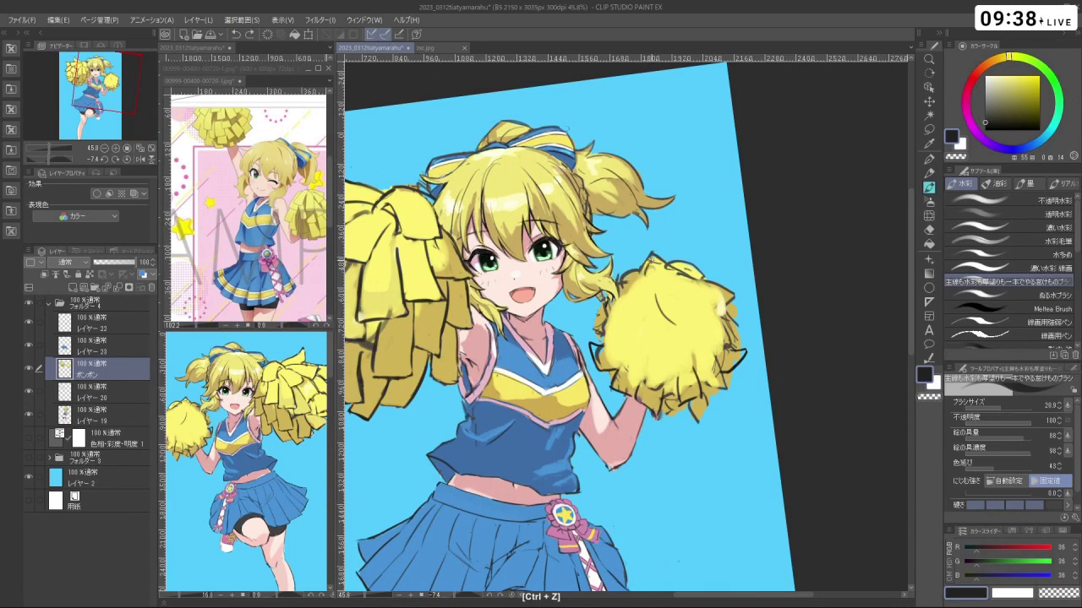
Ink overlapping ribbon strips fanning down from the top of the smaller pom-pom, undoing and redrawing strokes as needed
drag(649, 260, 679, 276)
mouse_move(680, 274)
mouse_down()
mouse_move(684, 295)
mouse_move(697, 271)
mouse_move(665, 317)
mouse_up()
key(ctrl+z)
key(ctrl+z)
key(ctrl+z)
key(ctrl+z)
key(ctrl+z)
drag(647, 278, 652, 313)
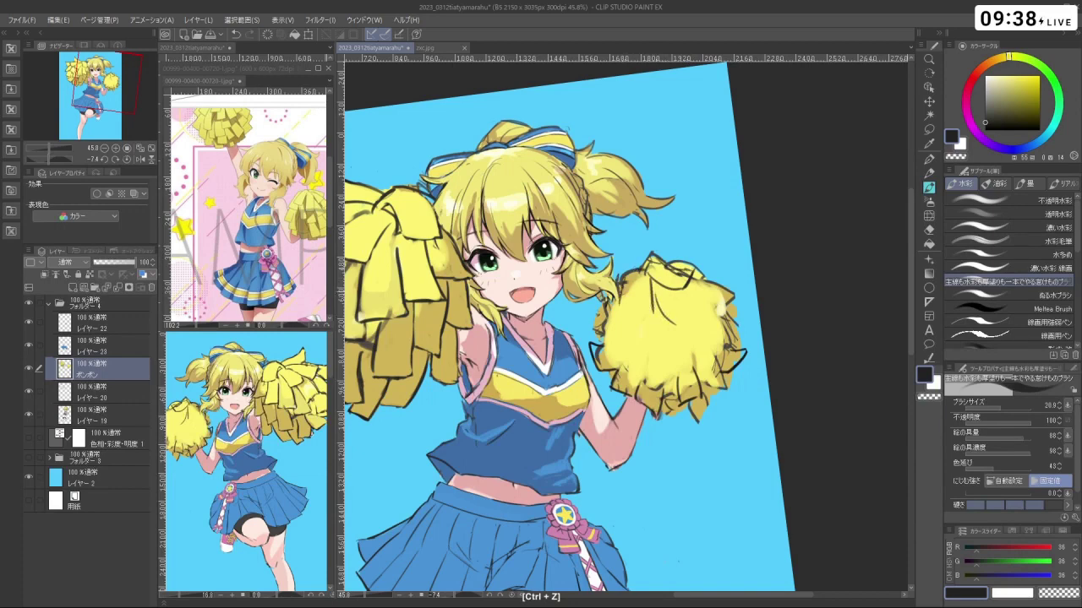
key(ctrl+z)
mouse_move(627, 278)
mouse_down()
mouse_move(608, 313)
mouse_move(647, 275)
mouse_up()
key(ctrl+z)
key(ctrl+z)
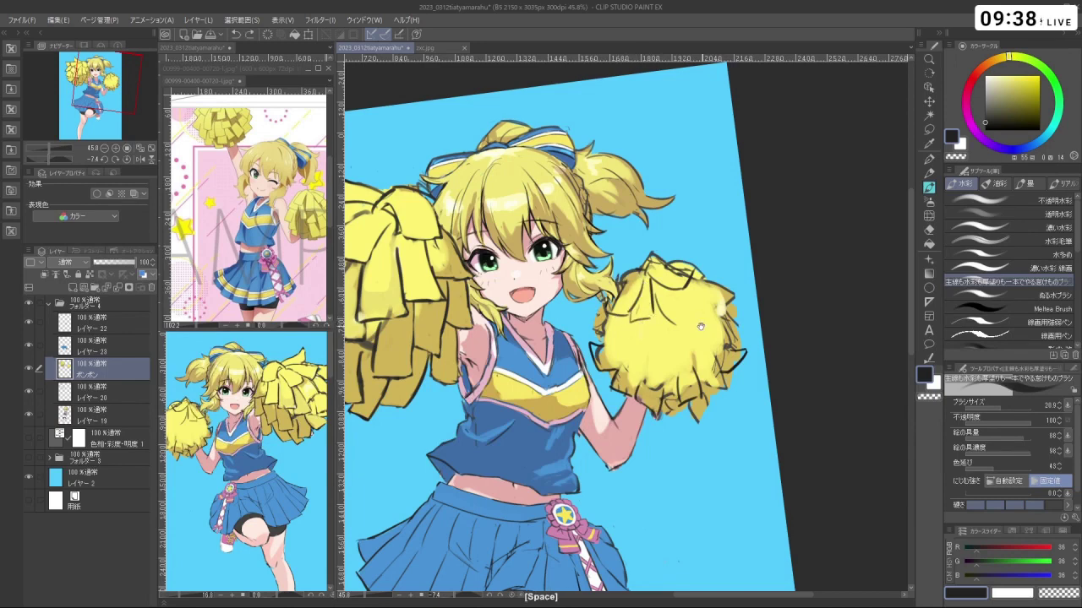
Undo the last stroke and clean up the newly drawn strip ends with the pom-pom's sampled light yellow
scroll(701, 329, down, 2)
drag(713, 344, 676, 314)
key(ctrl+z)
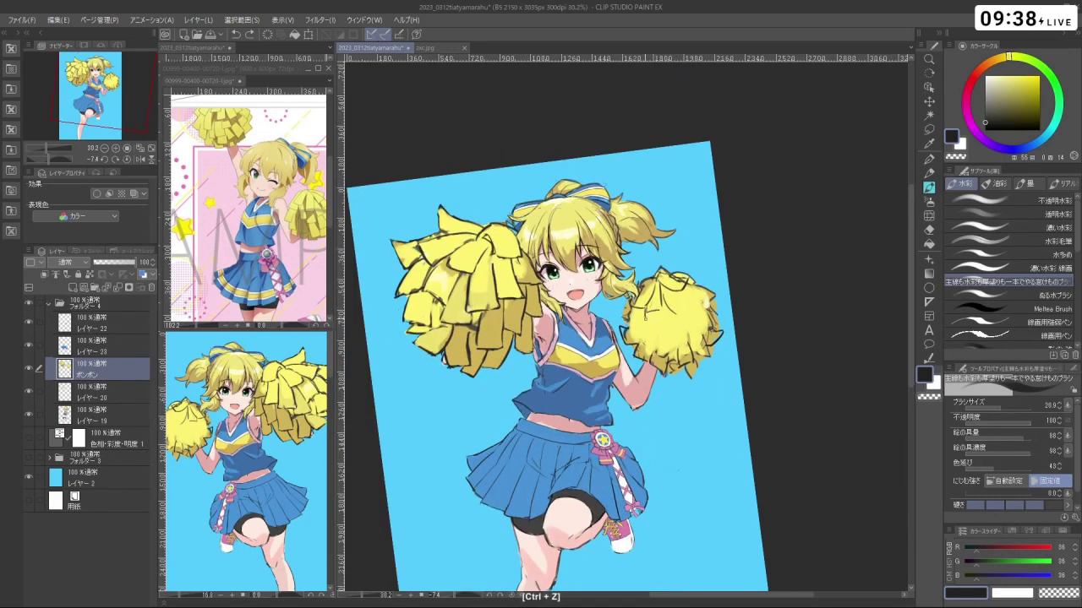
drag(666, 317, 687, 314)
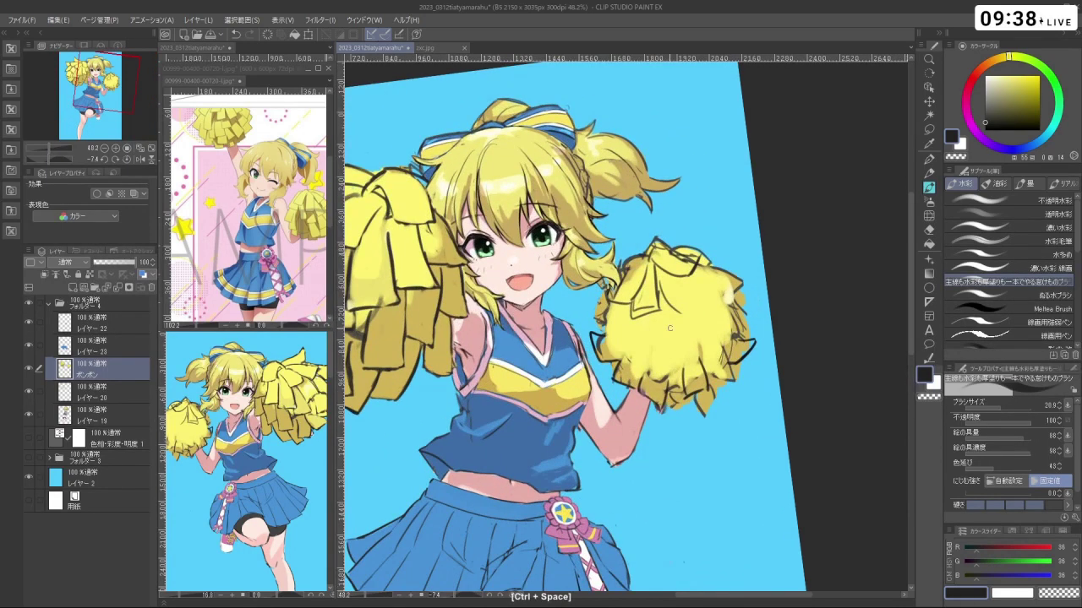
alt+click(663, 327)
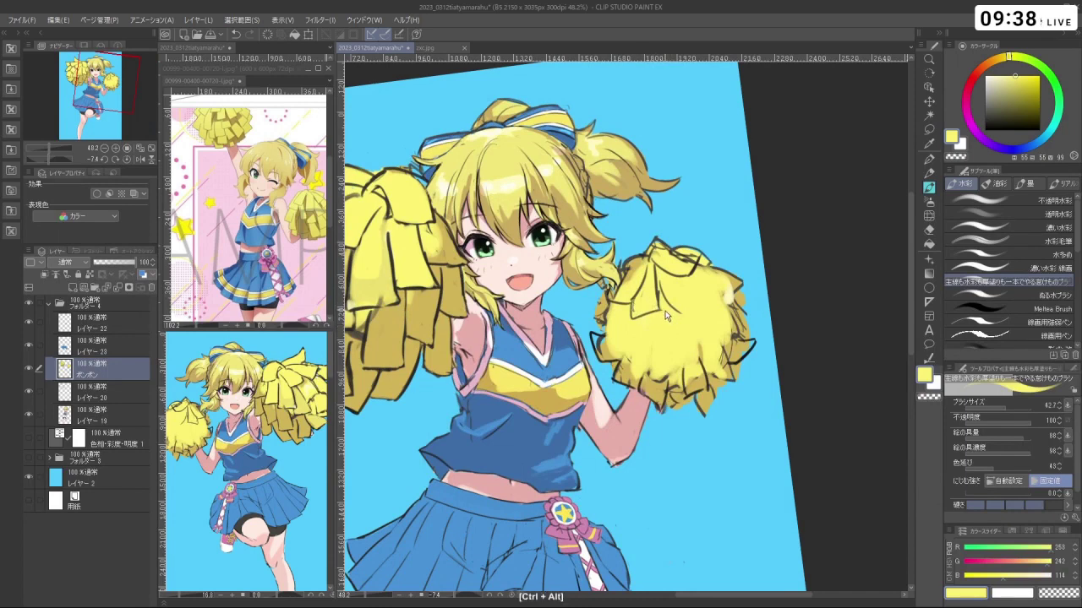
drag(665, 312, 657, 311)
Switch back to near-black and ink more ribbon strips across the upper right part of the smaller pom-pom
click(985, 125)
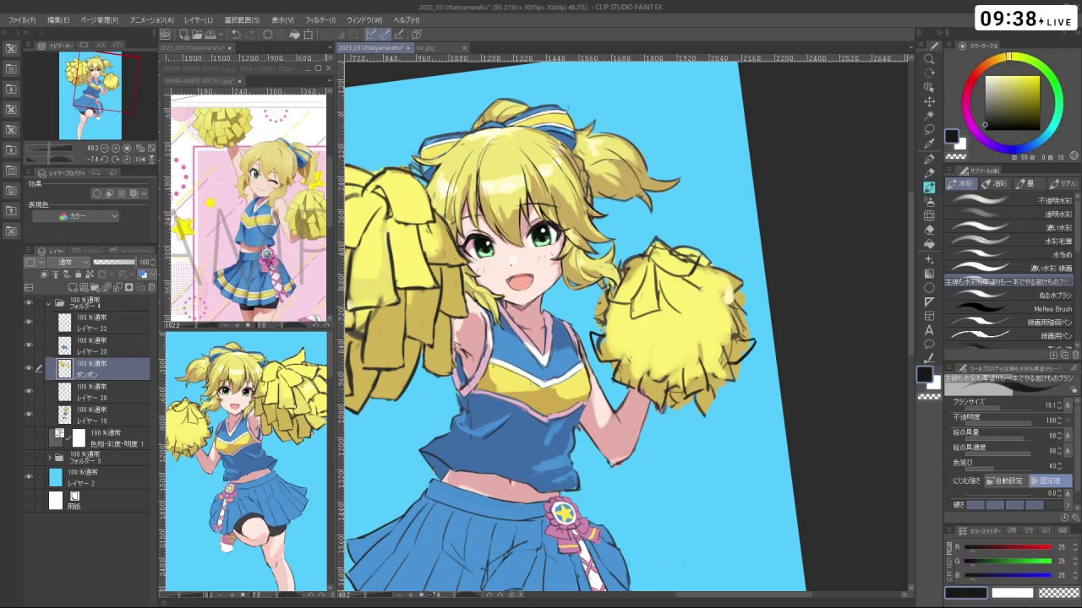
key(ctrl+z)
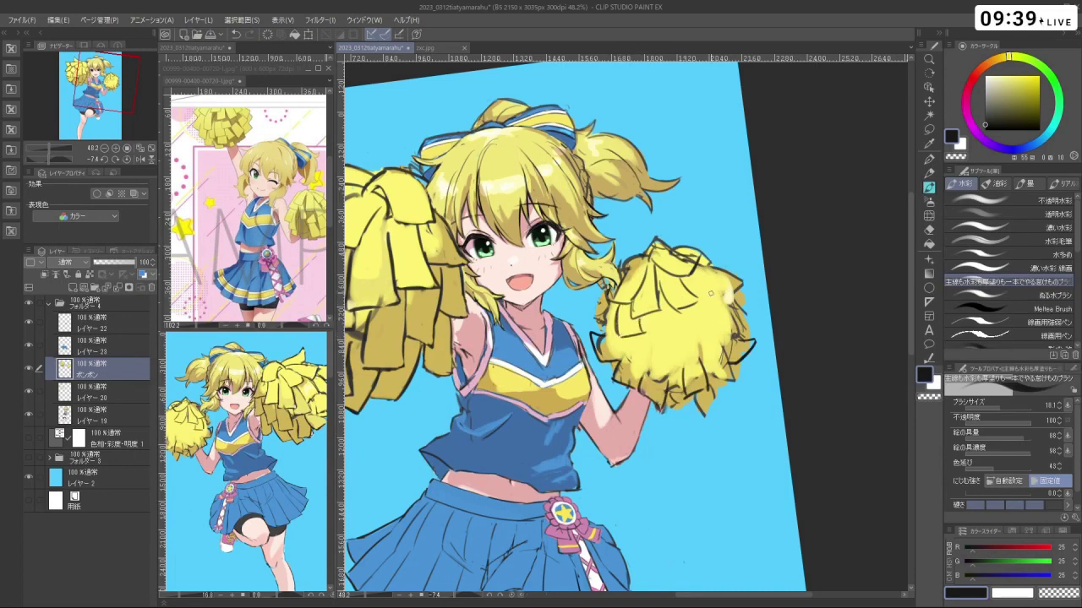
key(ctrl+z)
drag(651, 399, 681, 380)
drag(769, 399, 708, 270)
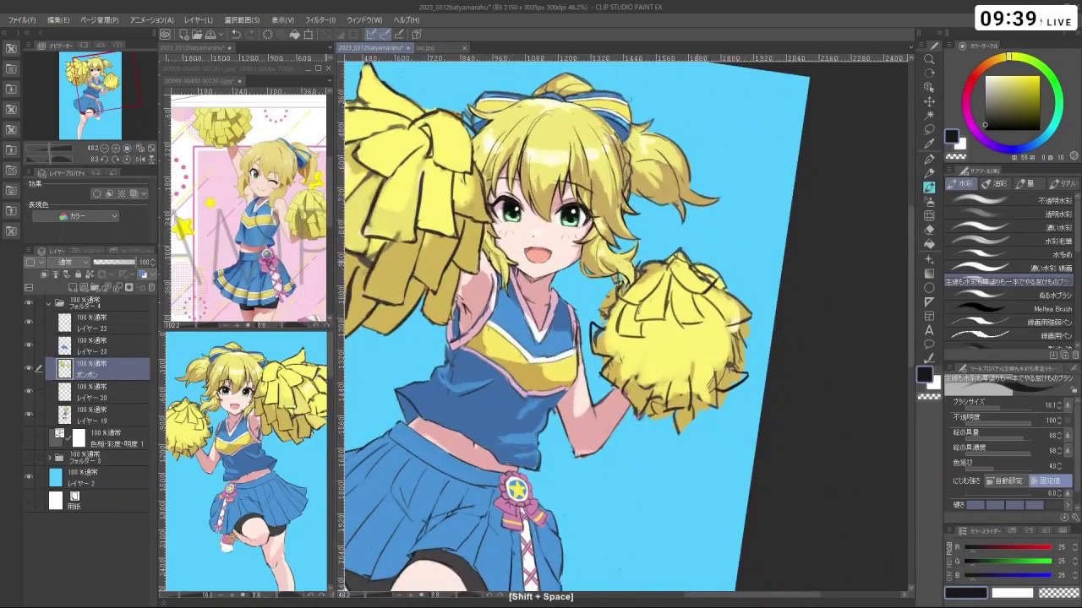
key(ctrl+z)
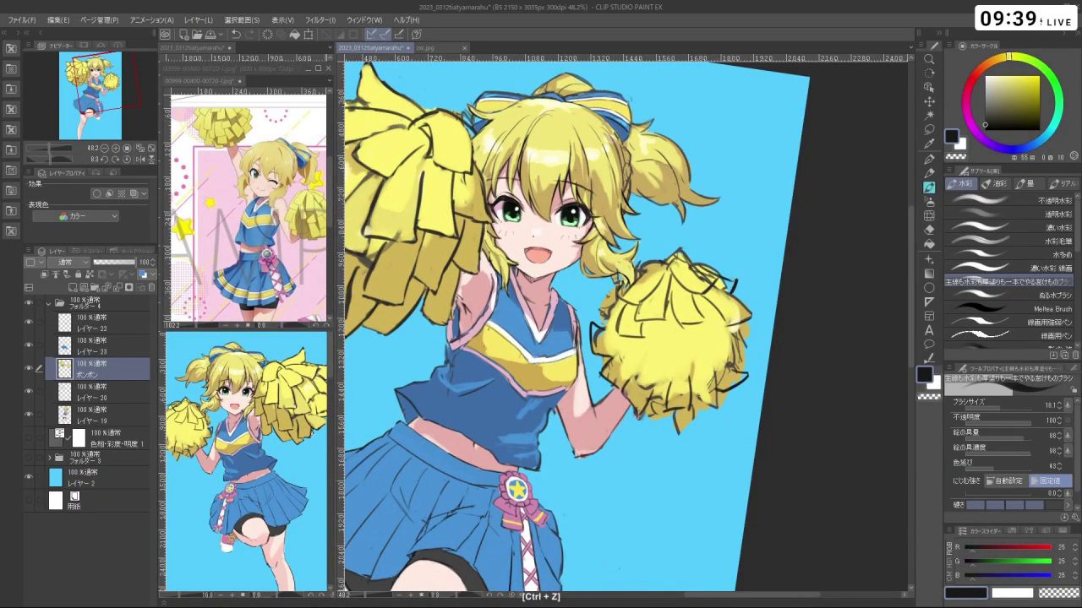
mouse_move(708, 270)
mouse_down()
mouse_move(721, 296)
mouse_move(710, 322)
mouse_move(714, 298)
mouse_up()
Retouch the newly inked strips of the smaller pom-pom with its light yellow and the near-black line colour
right_click(706, 322)
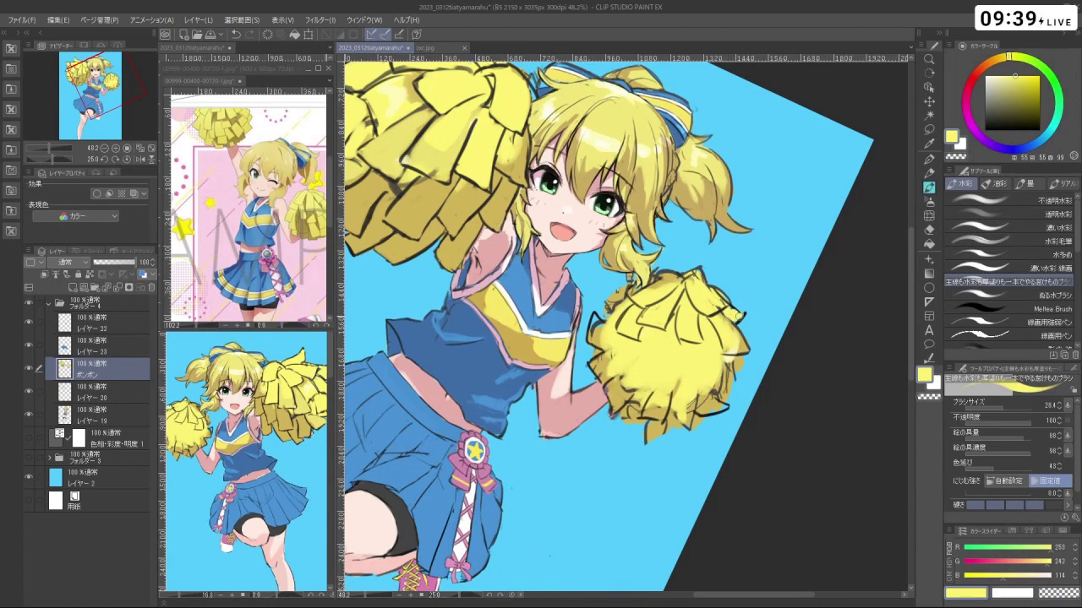
key(c)
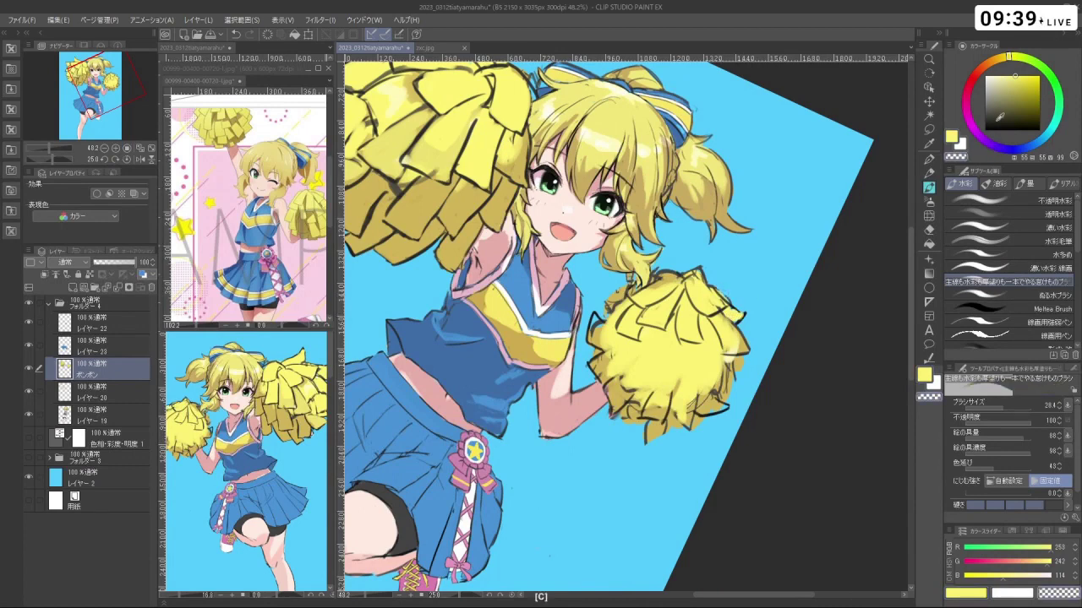
key(ctrl+alt)
key(ctrl+z)
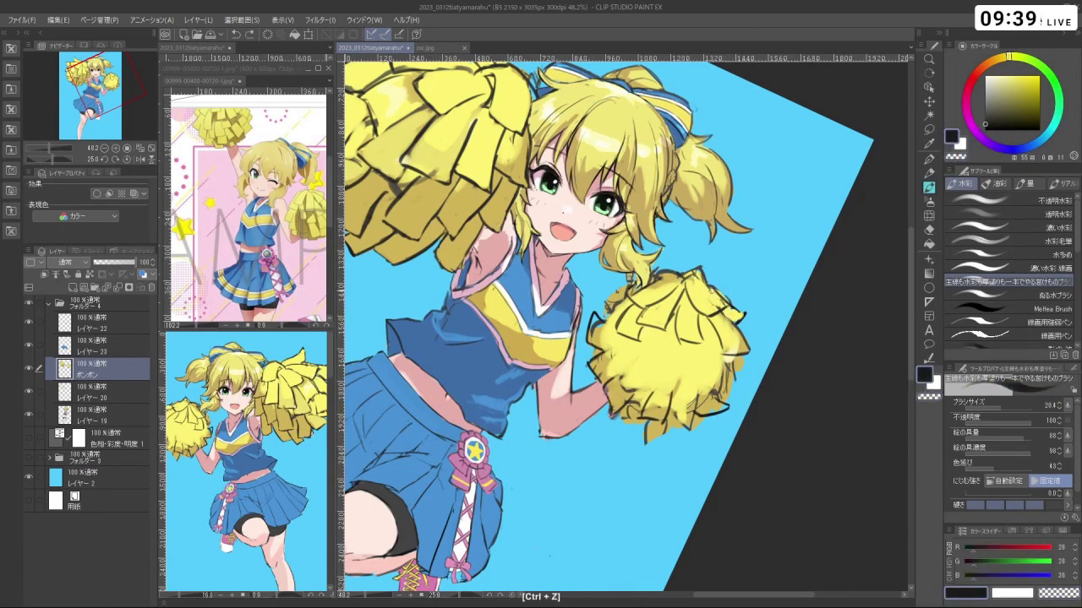
key(shift+space)
drag(759, 405, 778, 299)
drag(710, 409, 742, 350)
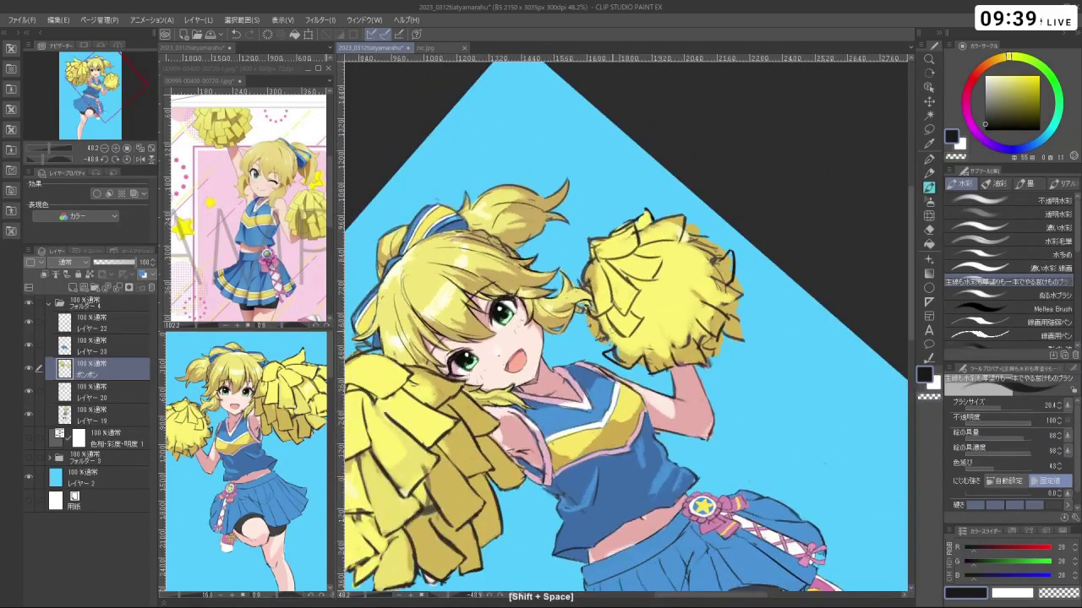
key(ctrl+z)
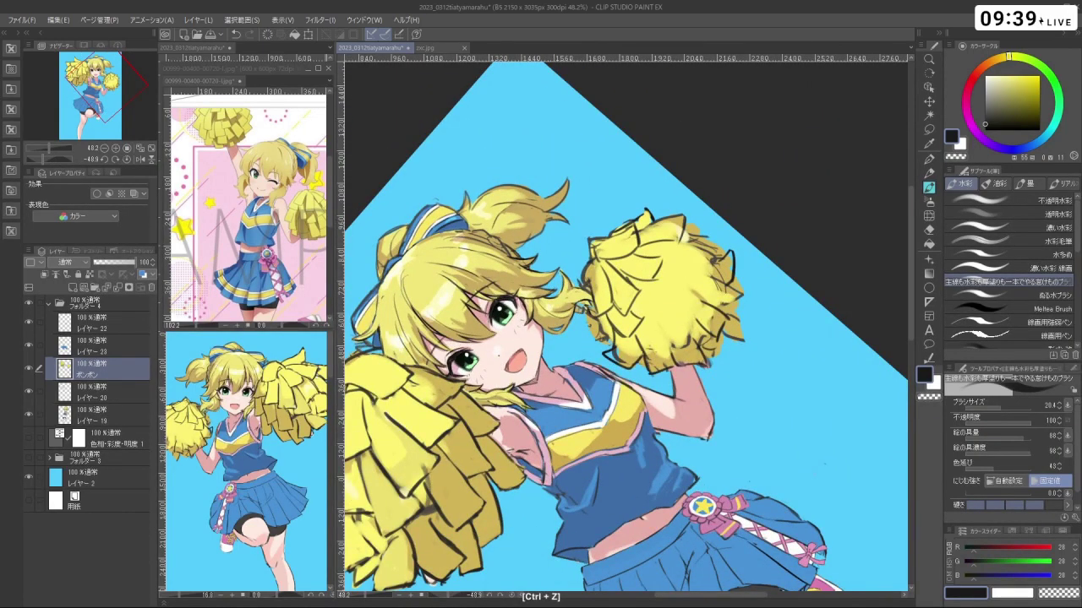
Ink further layered strip ends across the middle and right side of the smaller pom-pom, undoing stray strokes
key(shift+space)
drag(743, 422, 665, 472)
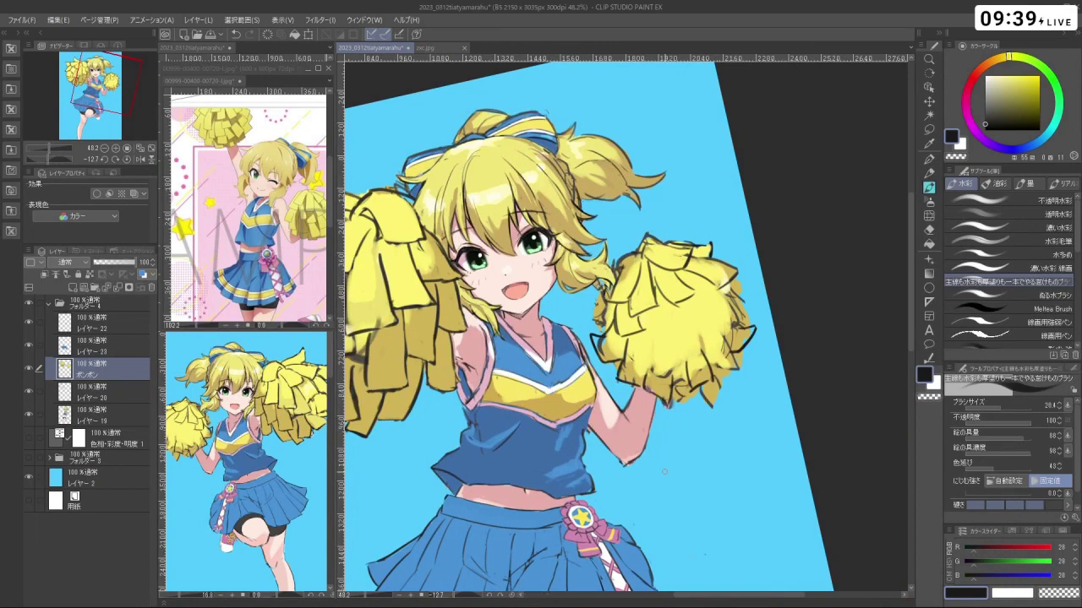
key(ctrl+z)
key(ctrl+z)
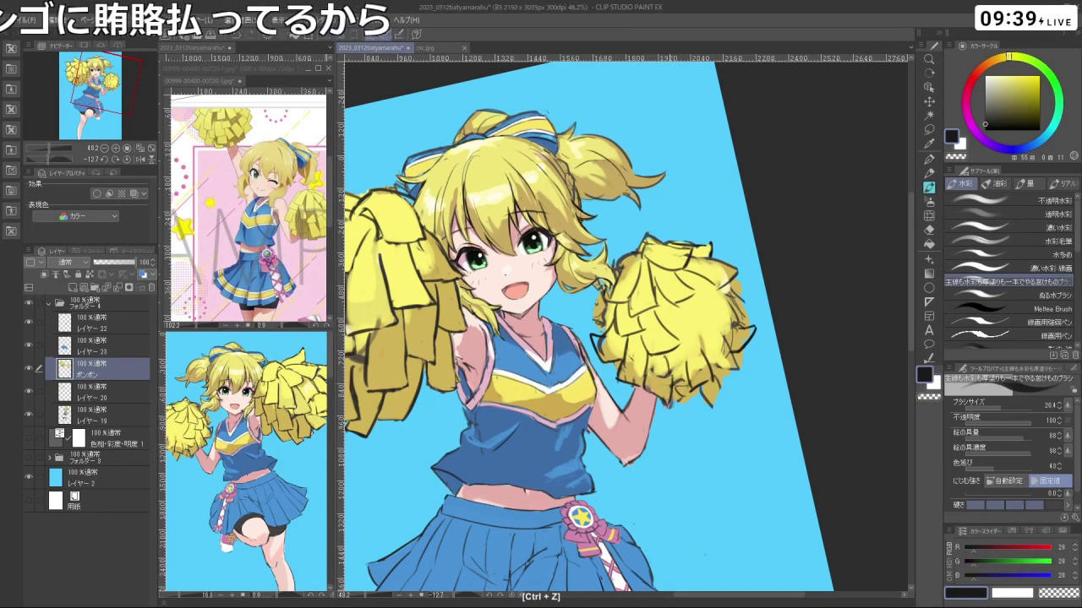
Redraw near-black strip lines across the middle of the smaller pom-pom, undoing strokes that miss
key(shift+space)
drag(669, 390, 634, 411)
key(ctrl+z)
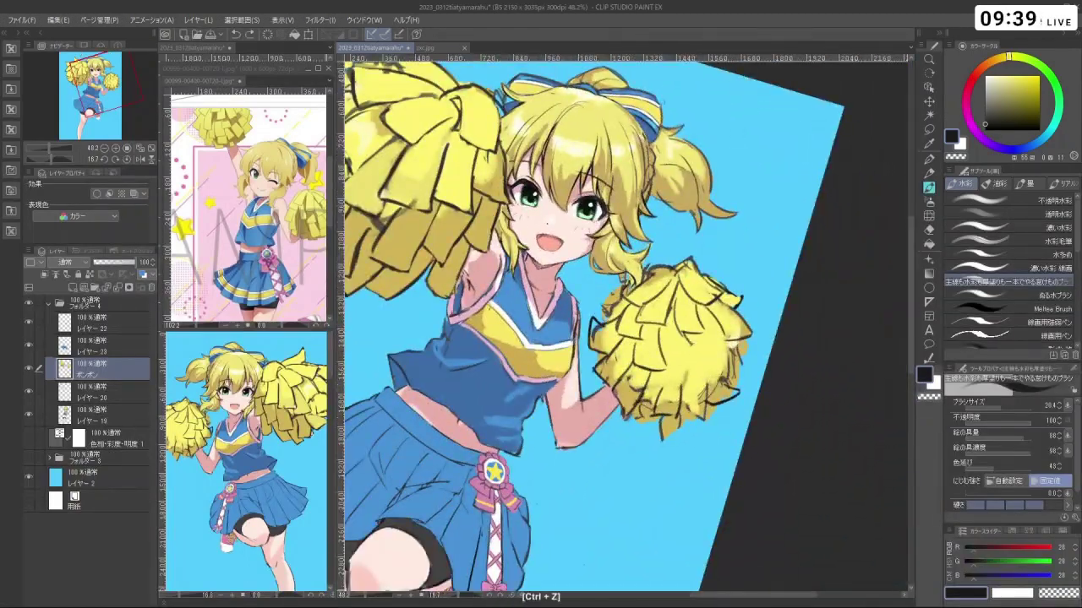
key(ctrl+z)
drag(661, 347, 705, 356)
key(ctrl+z)
key(ctrl+z)
Ink further near-black strip ends toward the outer side of the smaller pom-pom, undoing misplaced lines
mouse_move(682, 354)
mouse_down()
mouse_move(705, 355)
mouse_move(696, 372)
mouse_move(718, 364)
mouse_up()
key(ctrl+z)
key(ctrl+z)
drag(719, 365, 693, 374)
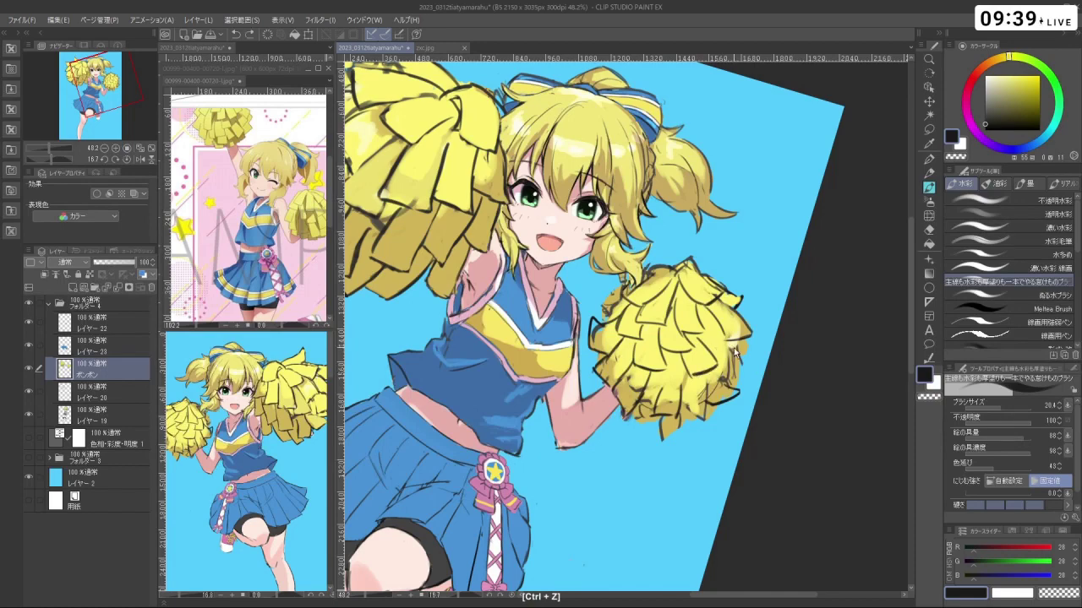
drag(705, 336, 719, 355)
key(ctrl+z)
Sample the smaller pom-pom's light yellow, adjust the brush size and paint over its darker lower strips
key(shift+space)
mouse_move(768, 437)
mouse_down()
mouse_move(771, 227)
mouse_move(515, 190)
mouse_move(449, 328)
mouse_up()
right_click(563, 380)
key(shift+space)
mouse_move(561, 382)
mouse_down()
mouse_move(584, 400)
mouse_move(663, 415)
mouse_up()
key(ctrl+space)
key(ctrl+alt)
mouse_move(632, 439)
mouse_down()
mouse_move(664, 455)
mouse_move(731, 340)
mouse_move(676, 342)
mouse_move(744, 330)
mouse_up()
key(ctrl+z)
Paint light yellow over the strips along the outer and lower sides of the smaller pom-pom
key(shift+space)
key(ctrl+space)
key(shift+space)
mouse_move(735, 291)
mouse_down()
mouse_move(737, 347)
mouse_move(557, 342)
mouse_move(556, 359)
mouse_move(582, 387)
mouse_move(632, 408)
mouse_move(653, 365)
mouse_up()
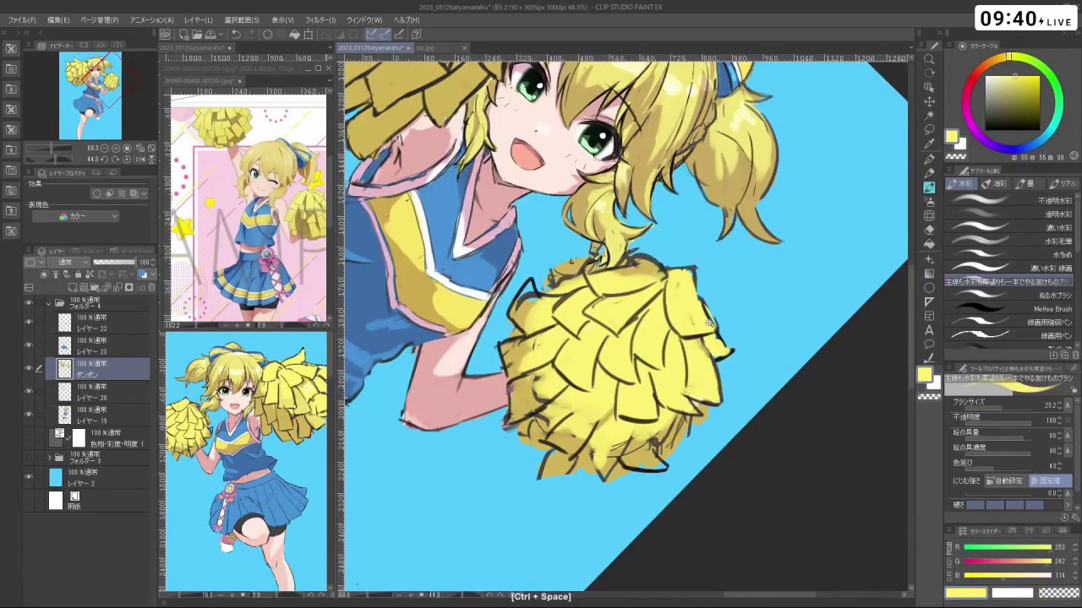
drag(709, 323, 661, 327)
drag(679, 406, 759, 341)
mouse_move(597, 271)
mouse_down()
mouse_move(627, 272)
mouse_move(576, 343)
mouse_move(588, 377)
mouse_move(669, 372)
mouse_move(668, 389)
mouse_up()
Ink strip lines on the smaller pom-pom in near-black and retouch them with sampled light yellow, undoing stray strokes
key(c)
click(985, 125)
mouse_move(567, 326)
mouse_down()
mouse_move(605, 381)
mouse_move(676, 358)
mouse_move(683, 310)
mouse_up()
right_click(594, 358)
mouse_move(590, 362)
mouse_down()
mouse_move(592, 399)
mouse_move(664, 386)
mouse_move(703, 359)
mouse_move(609, 399)
mouse_up()
key(ctrl+z)
key(c)
key(ctrl+z)
key(ctrl+z)
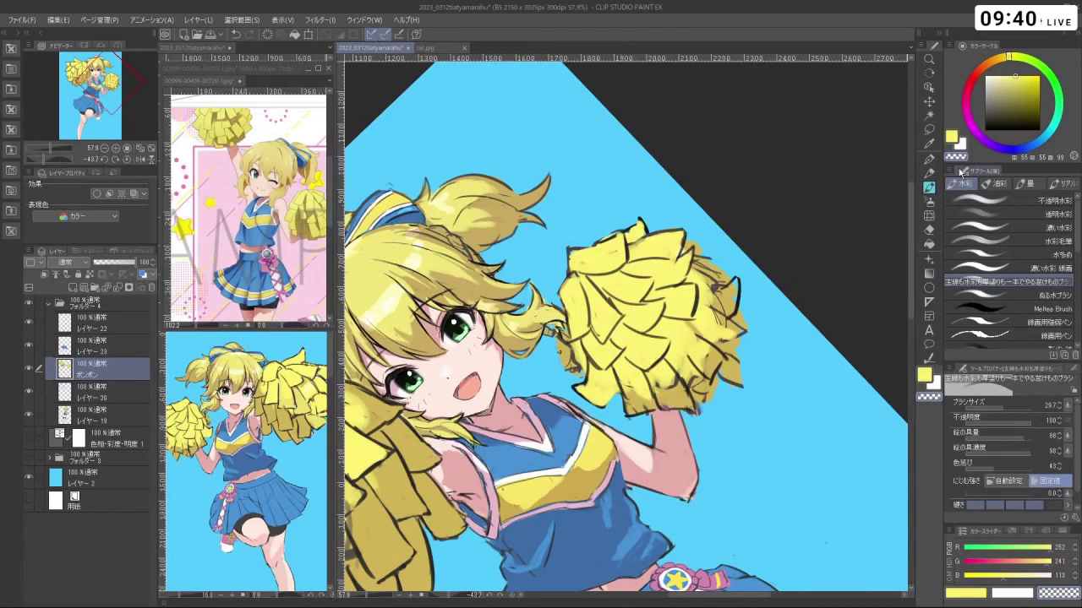
Switch back to near-black and outline the strip ends along the smaller pom-pom's edge nearest the arm
click(986, 124)
mouse_move(609, 399)
mouse_down()
mouse_move(662, 389)
mouse_move(654, 385)
mouse_move(662, 399)
mouse_move(661, 388)
mouse_up()
key(ctrl+z)
key(ctrl+z)
drag(590, 394, 605, 399)
key(c)
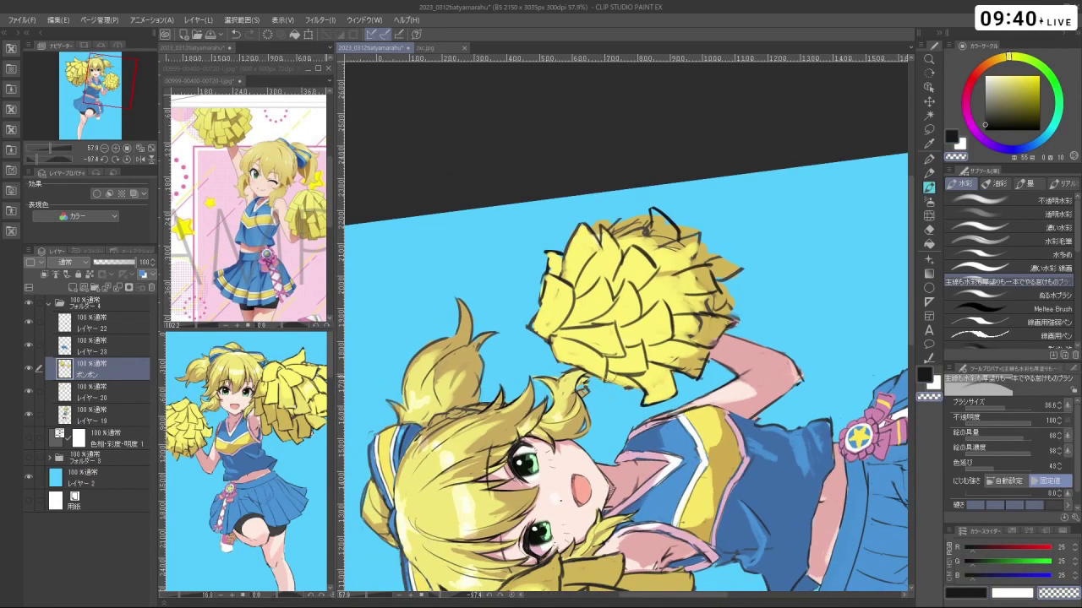
Shape the projecting strips on the smaller pom-pom's inner and outer edges, alternating between near-black and transparent colour
key(c)
mouse_move(623, 398)
mouse_down()
mouse_move(589, 387)
mouse_move(591, 307)
mouse_move(575, 357)
mouse_up()
key(ctrl+z)
key(ctrl+z)
mouse_move(572, 366)
mouse_down()
mouse_move(592, 383)
mouse_move(740, 380)
mouse_move(695, 220)
mouse_move(510, 273)
mouse_move(502, 301)
mouse_up()
key(c)
drag(732, 333, 727, 341)
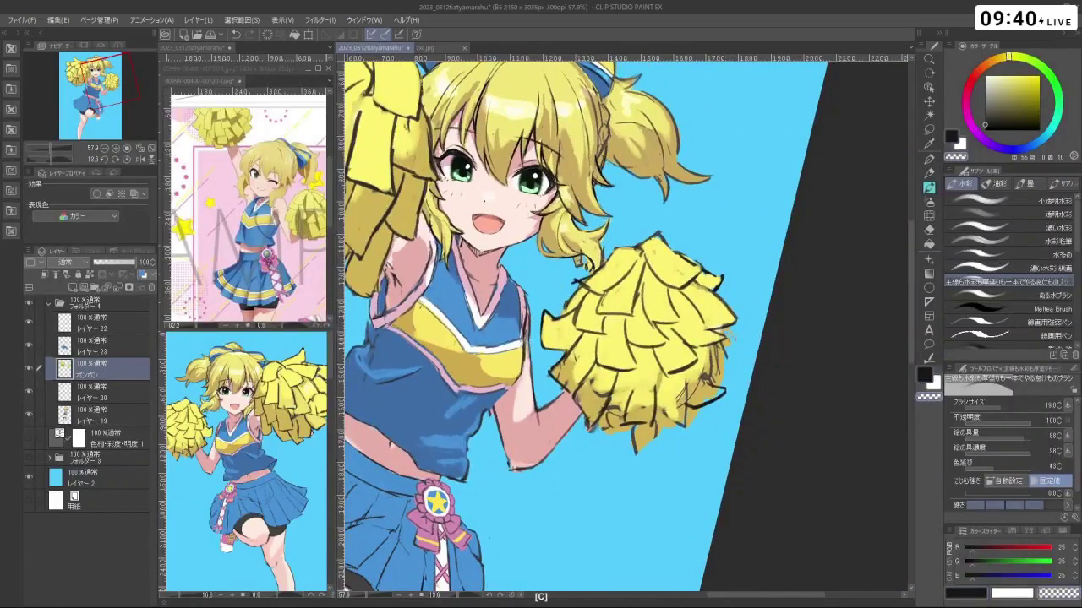
key(ctrl+z)
key(c)
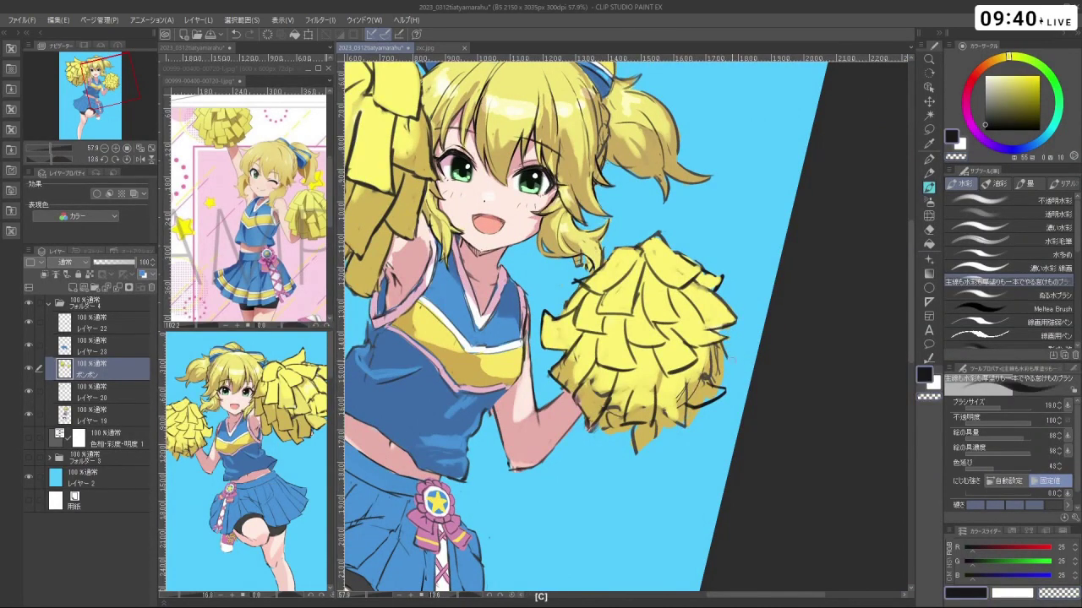
Ink pointed strip ends along the outer edge of the smaller pom-pom in near-black, undoing misplaced strokes
key(ctrl+z)
mouse_move(703, 353)
mouse_down()
mouse_move(716, 377)
mouse_move(728, 372)
mouse_up()
key(ctrl+z)
key(shift+space)
drag(554, 342, 594, 365)
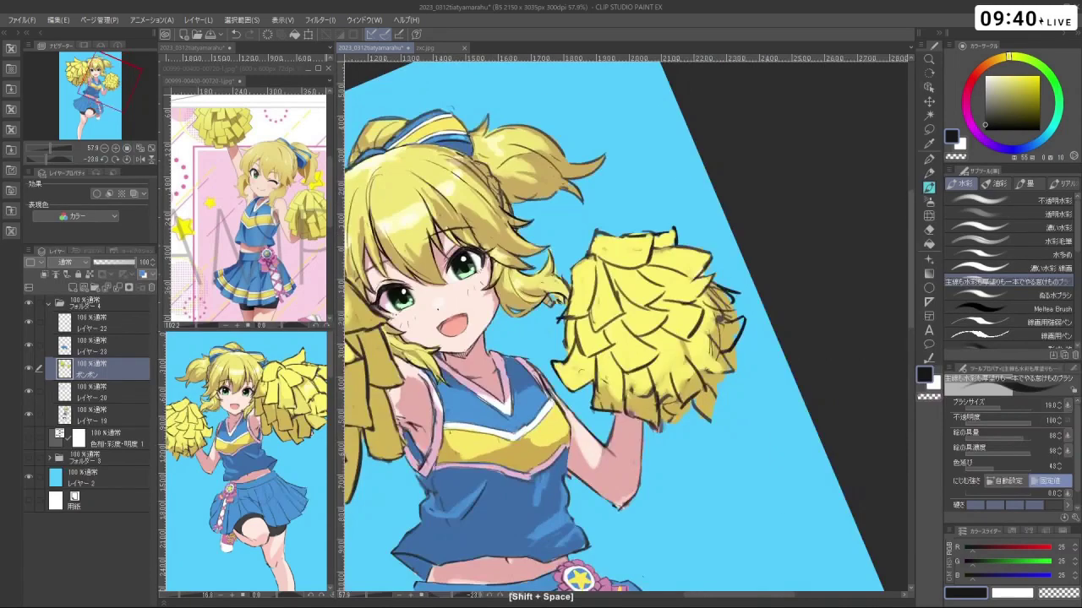
key(ctrl+z)
key(shift+space)
mouse_move(668, 364)
mouse_down()
mouse_move(681, 341)
mouse_move(659, 372)
mouse_up()
key(ctrl+z)
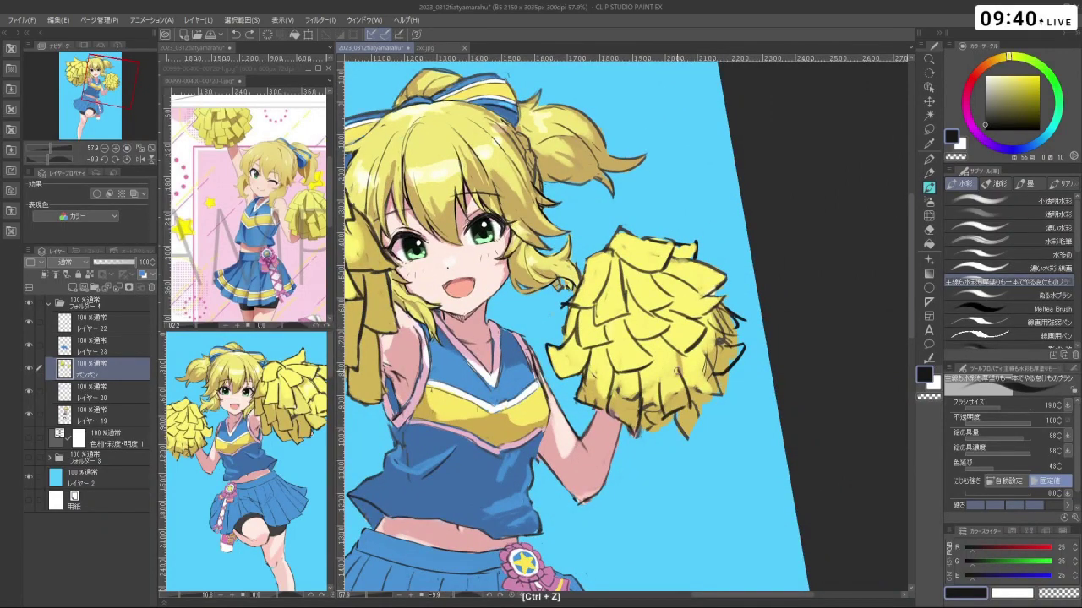
mouse_move(697, 392)
mouse_down()
mouse_move(643, 341)
mouse_move(699, 336)
mouse_up()
Erase the stray outline at the smaller pom-pom's lower outer edge with transparent colour and restart it in near-black
key(shift+space)
drag(550, 267, 594, 234)
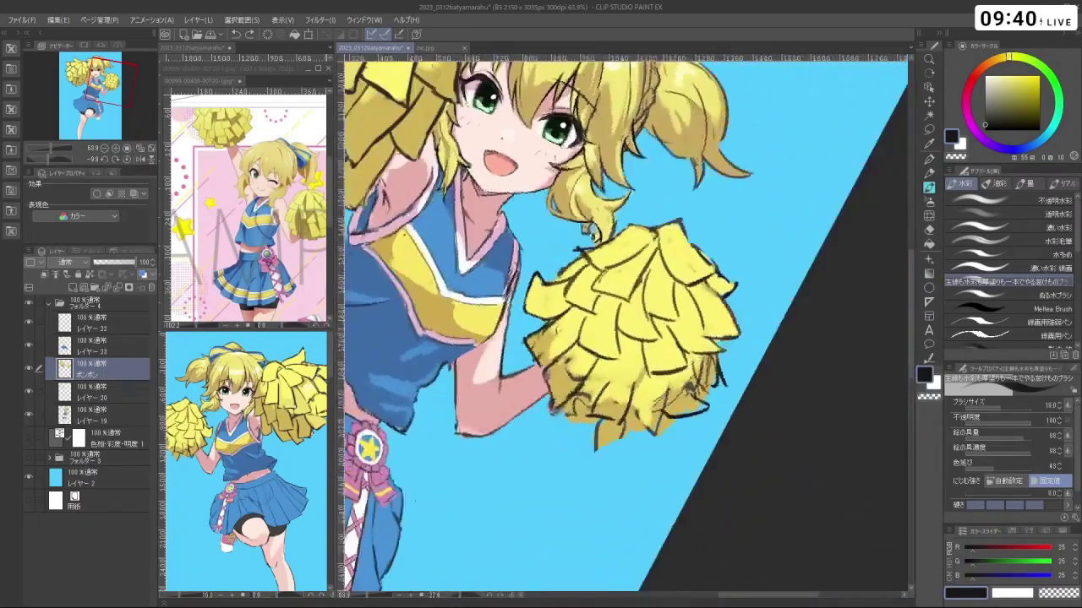
key(c)
drag(708, 399, 716, 367)
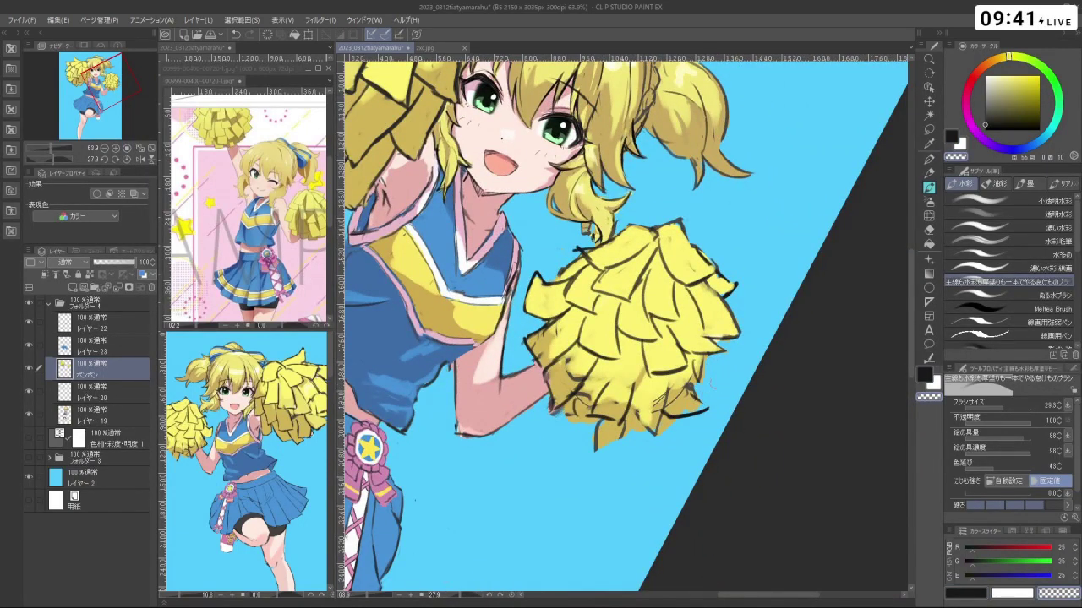
drag(710, 387, 714, 382)
key(ctrl+z)
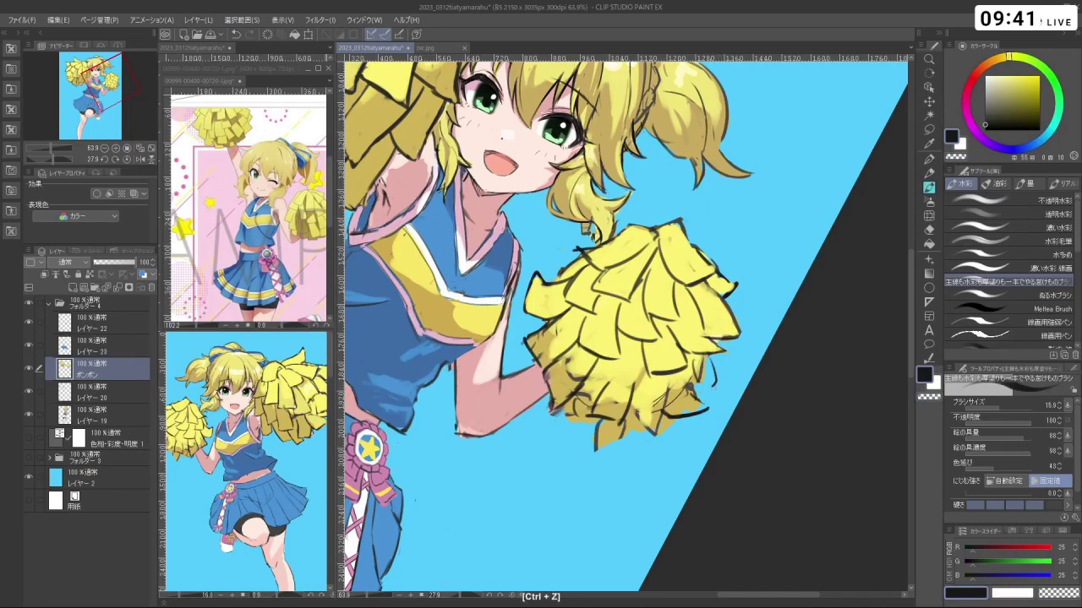
Draw new near-black strip outlines projecting beyond the smaller pom-pom's outer edge, cleaning up and undoing stray strokes
drag(709, 387, 670, 233)
key(c)
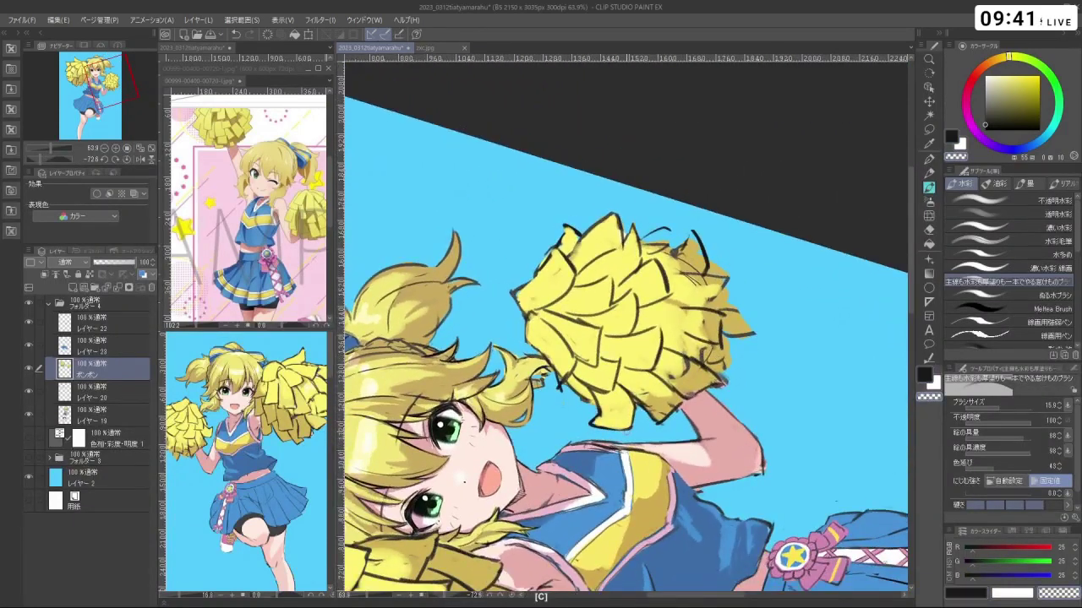
key(ctrl+z)
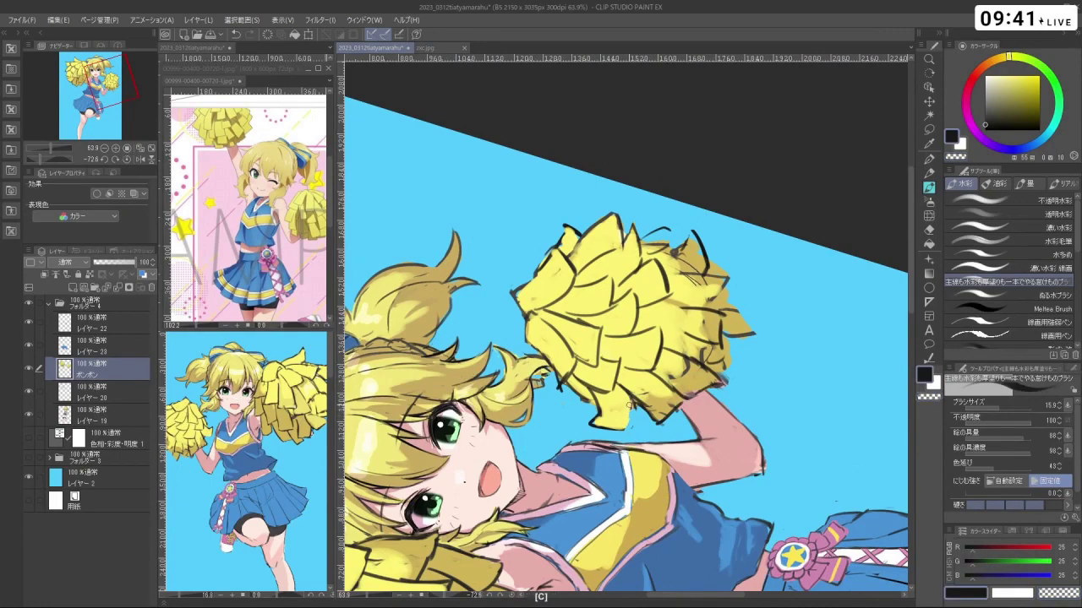
drag(629, 402, 676, 253)
key(ctrl+z)
key(shift+space)
mouse_move(727, 397)
mouse_down()
mouse_move(744, 288)
mouse_move(590, 208)
mouse_up()
Enlarge the brush and trim the lower edge of the smaller pom-pom with transparent colour
key(c)
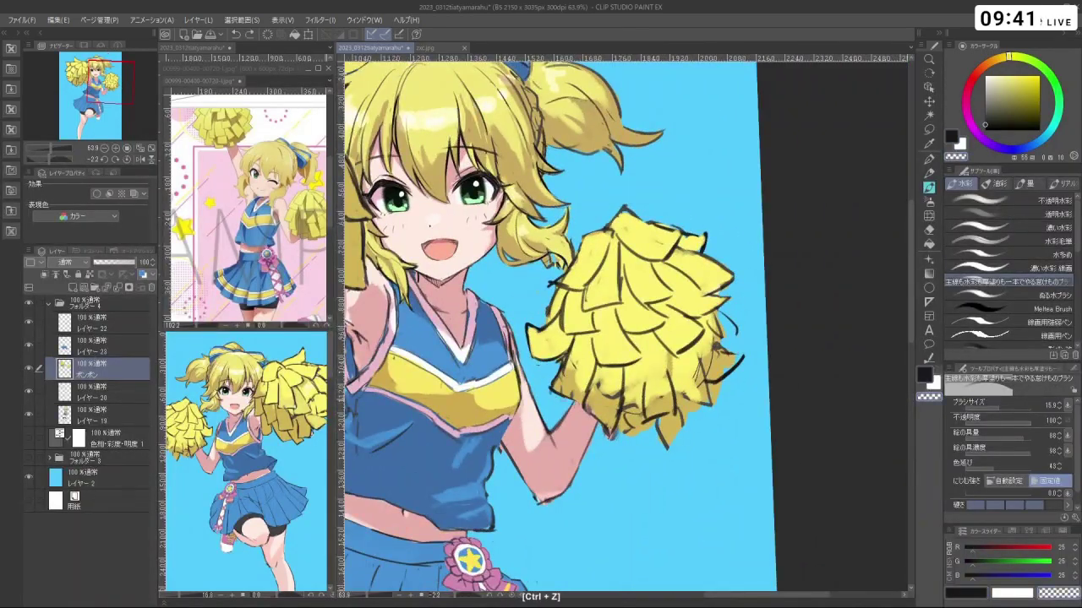
key(shift+space)
mouse_move(676, 422)
mouse_down()
mouse_move(730, 359)
mouse_move(679, 427)
mouse_move(700, 425)
mouse_move(667, 411)
mouse_up()
key(ctrl+space)
key(ctrl+alt)
key(c)
key(ctrl+z)
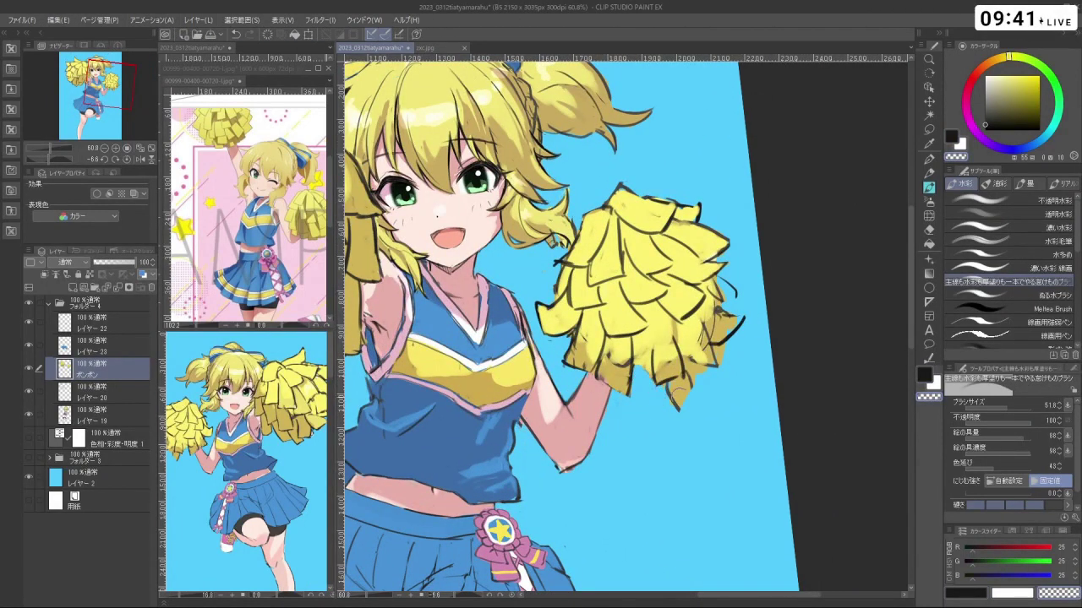
Refine the strip tips at the bottom of the smaller pom-pom, alternating between transparent and near-black
key(ctrl+alt)
mouse_move(687, 416)
mouse_down()
mouse_move(664, 367)
mouse_move(652, 379)
mouse_move(629, 375)
mouse_move(645, 396)
mouse_up()
key(c)
key(ctrl+z)
key(c)
key(ctrl+z)
mouse_move(657, 382)
mouse_down()
mouse_move(642, 394)
mouse_move(683, 380)
mouse_up()
key(ctrl+z)
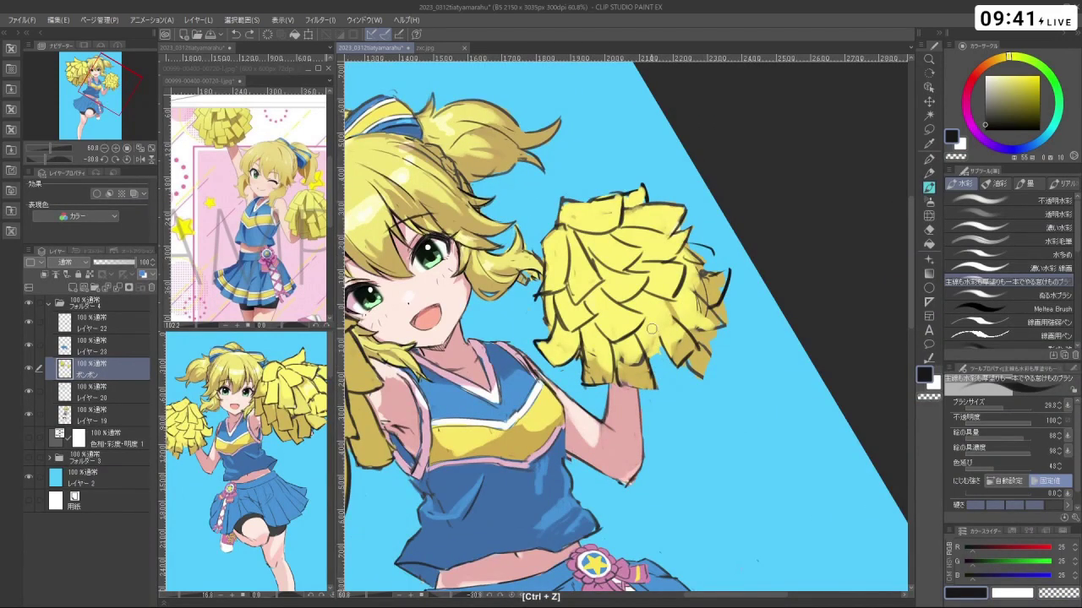
Ink strip edges running down the lower middle of the smaller pom-pom in near-black, undoing unsatisfactory strokes
mouse_move(641, 292)
mouse_down()
mouse_move(658, 349)
mouse_move(640, 349)
mouse_up()
key(ctrl+z)
key(ctrl+z)
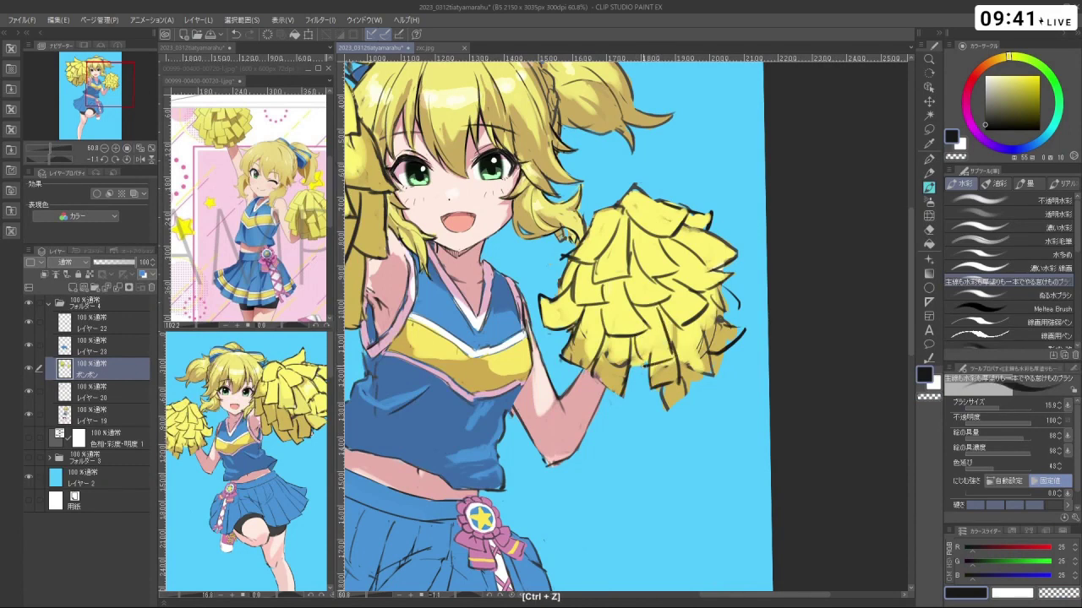
key(ctrl+z)
drag(654, 311, 668, 362)
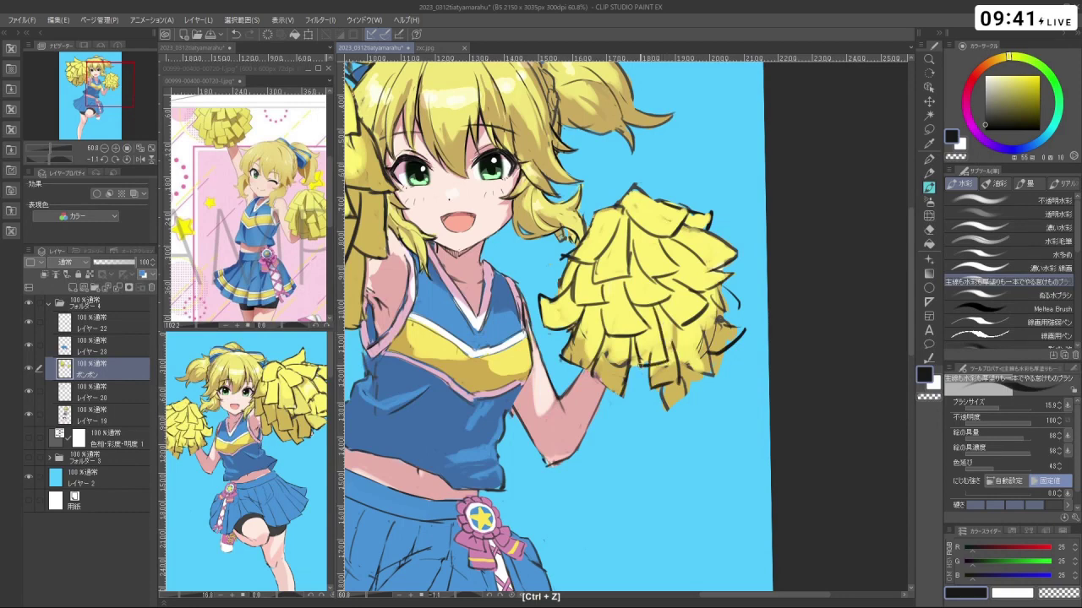
key(ctrl+z)
key(ctrl+z)
mouse_move(628, 382)
mouse_down()
mouse_move(626, 399)
mouse_move(651, 379)
mouse_move(616, 395)
mouse_move(652, 384)
mouse_up()
key(ctrl+z)
key(ctrl+z)
key(ctrl+z)
key(ctrl+z)
Outline extra strips sticking out from the smaller pom-pom's outer edge and its edge near the hair
drag(712, 444, 502, 519)
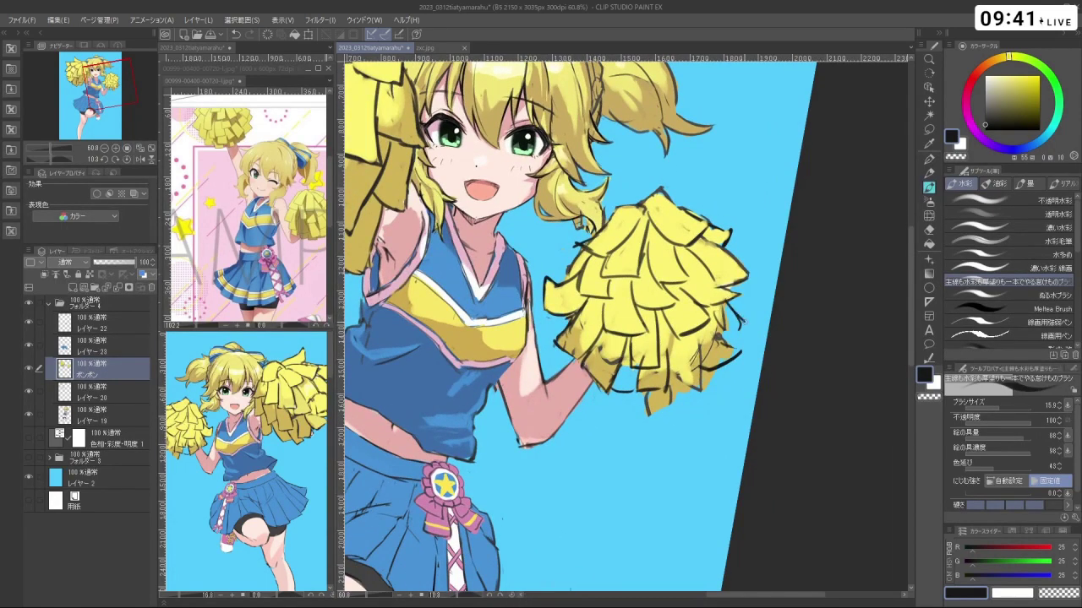
key(ctrl+z)
drag(729, 305, 746, 328)
drag(751, 386, 714, 257)
key(ctrl+z)
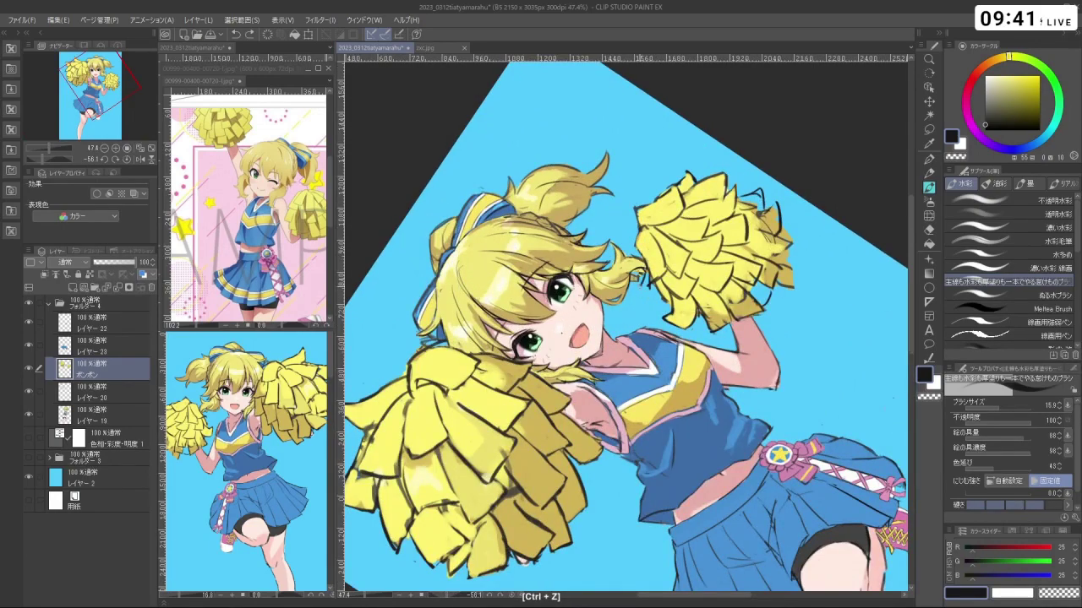
mouse_move(664, 292)
mouse_down()
mouse_move(659, 300)
mouse_move(628, 278)
mouse_move(578, 335)
mouse_move(590, 359)
mouse_move(646, 371)
mouse_move(693, 340)
mouse_move(683, 291)
mouse_move(656, 326)
mouse_up()
key(ctrl+z)
key(ctrl+z)
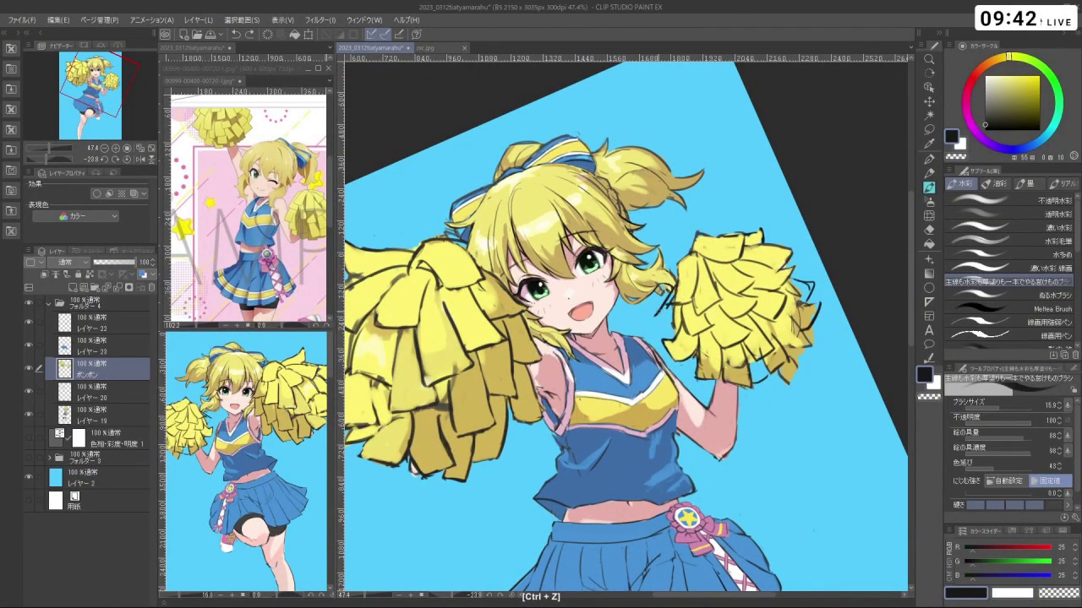
Reshape the smaller pom-pom's strips and silhouette with the Liquify tool, adjusting its brush size
drag(676, 368, 589, 279)
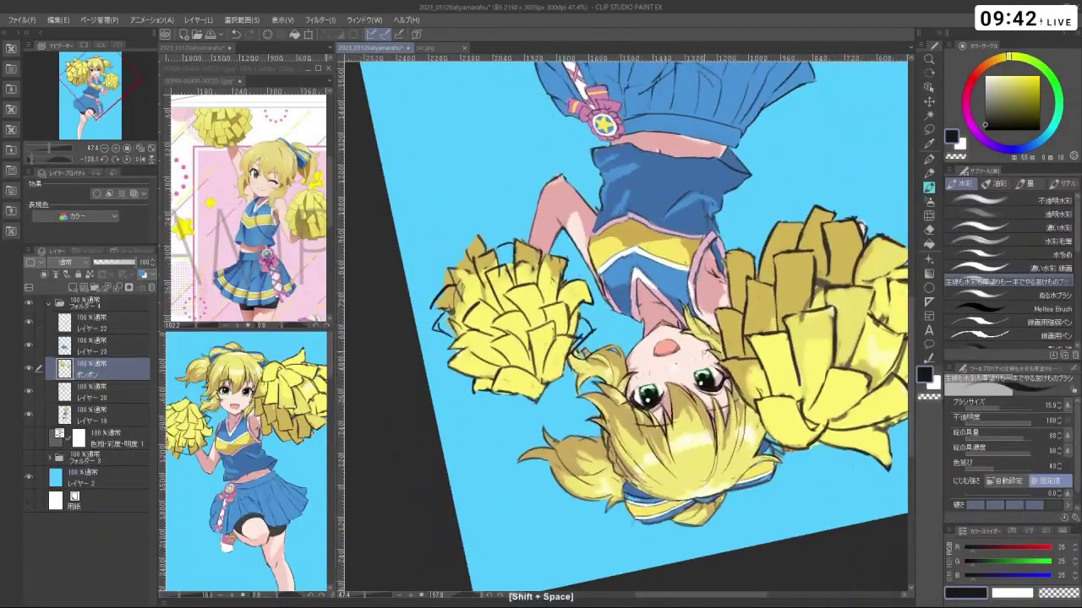
click(929, 216)
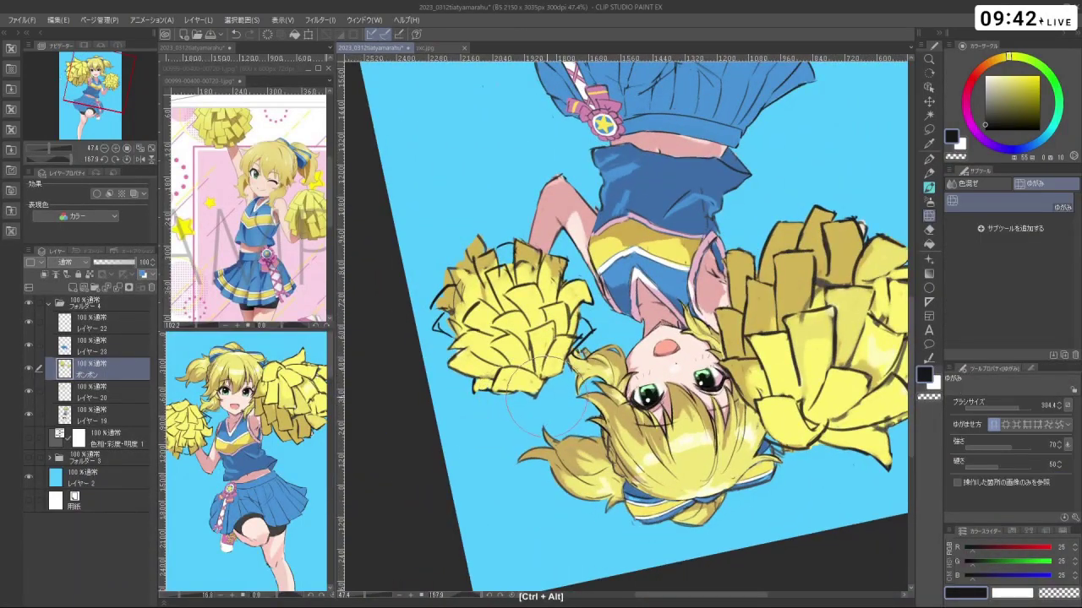
drag(535, 394, 720, 292)
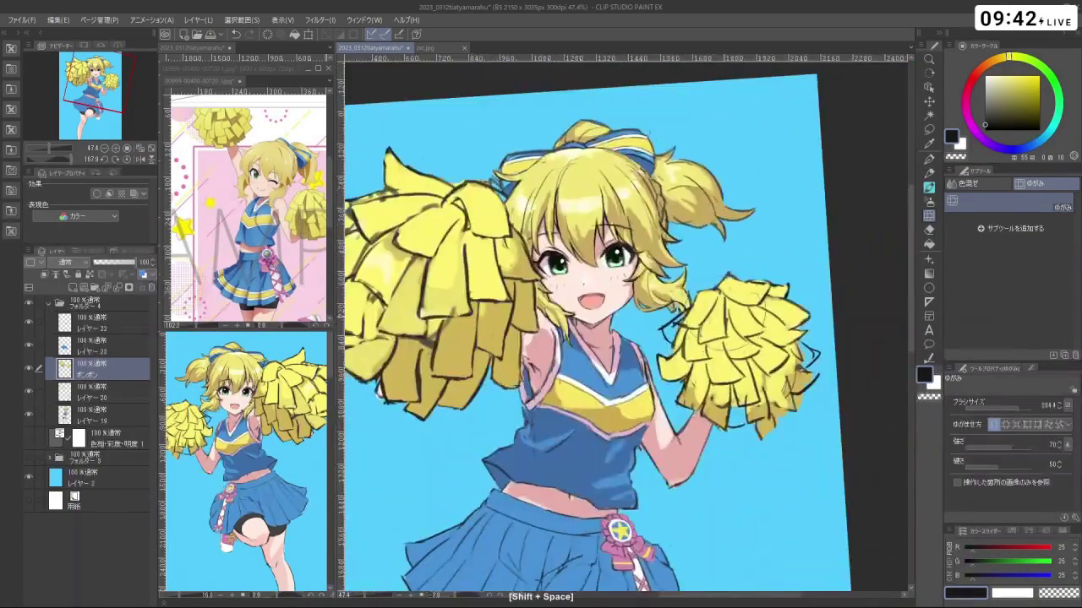
drag(775, 342, 758, 324)
drag(745, 321, 811, 317)
drag(699, 305, 644, 305)
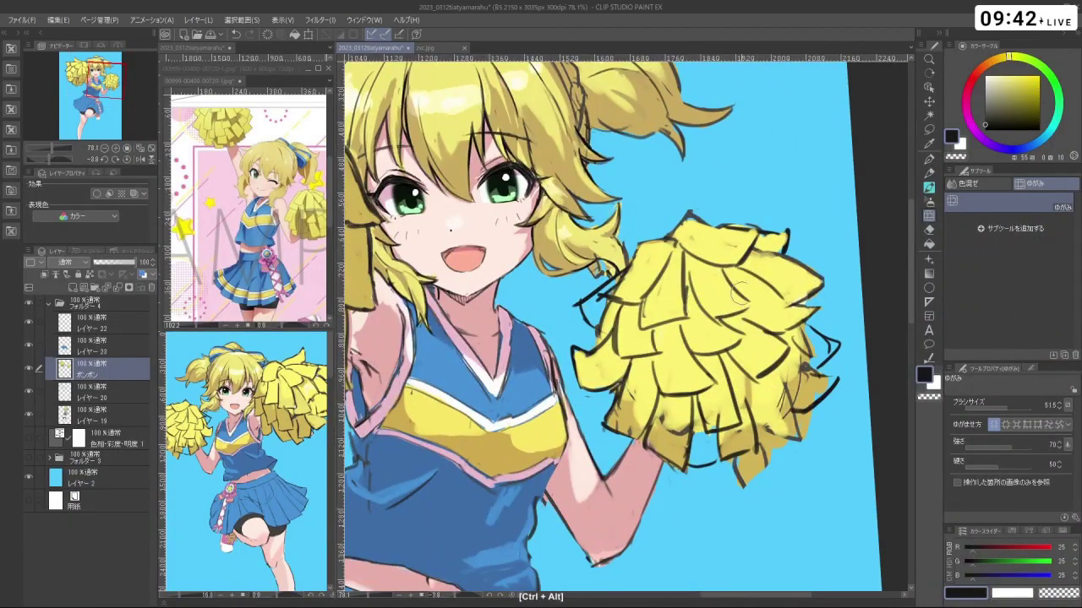
right_click(761, 302)
drag(760, 302, 735, 244)
drag(596, 333, 583, 314)
Return to the painting brush and brighten the smaller pom-pom's lower strips with light yellow, undoing stray strokes
click(928, 187)
key(ctrl+z)
key(ctrl+z)
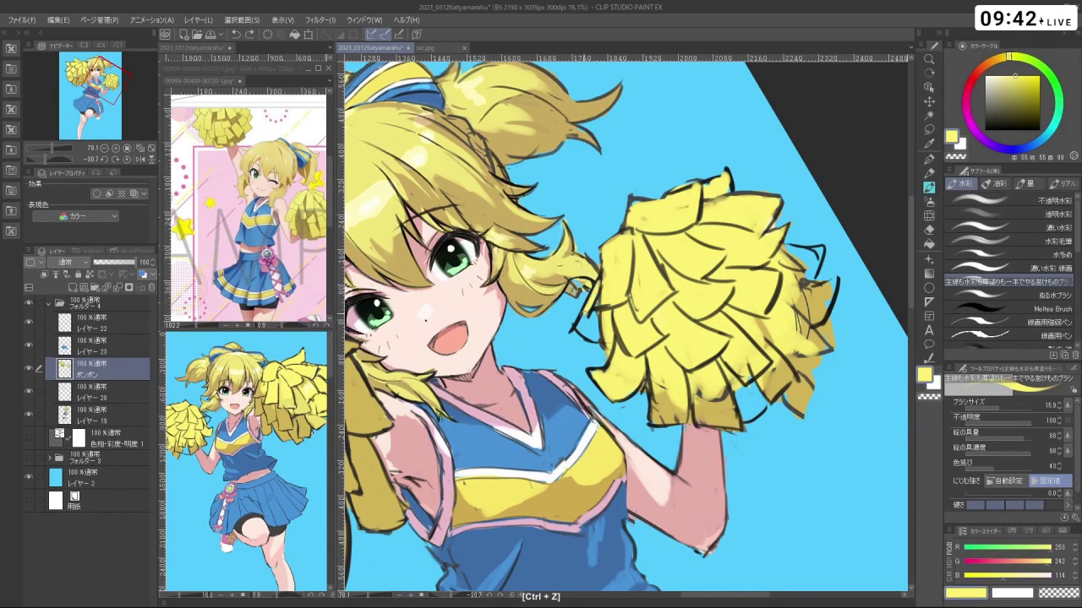
mouse_move(693, 402)
mouse_down()
mouse_move(722, 387)
mouse_move(731, 421)
mouse_move(704, 409)
mouse_move(717, 417)
mouse_move(738, 390)
mouse_move(745, 401)
mouse_move(748, 367)
mouse_up()
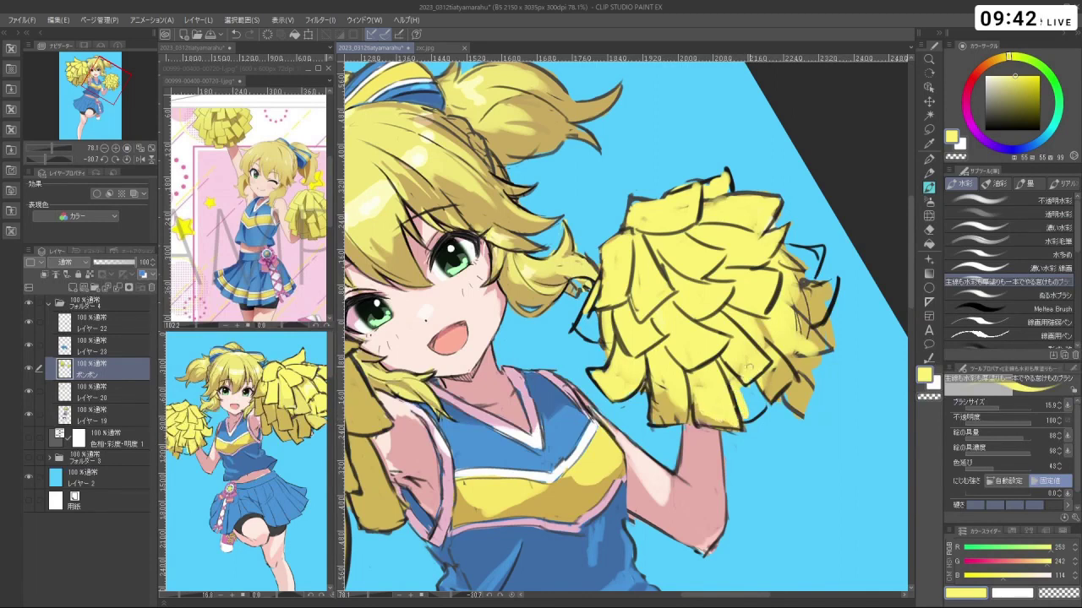
key(ctrl+z)
mouse_move(836, 279)
mouse_down()
mouse_move(822, 320)
mouse_move(801, 282)
mouse_move(782, 429)
mouse_move(789, 397)
mouse_up()
key(shift+space)
key(ctrl+z)
Fill the newly outlined strips on the smaller pom-pom's outer edge with light yellow
key(ctrl+space)
drag(828, 366, 698, 368)
key(space)
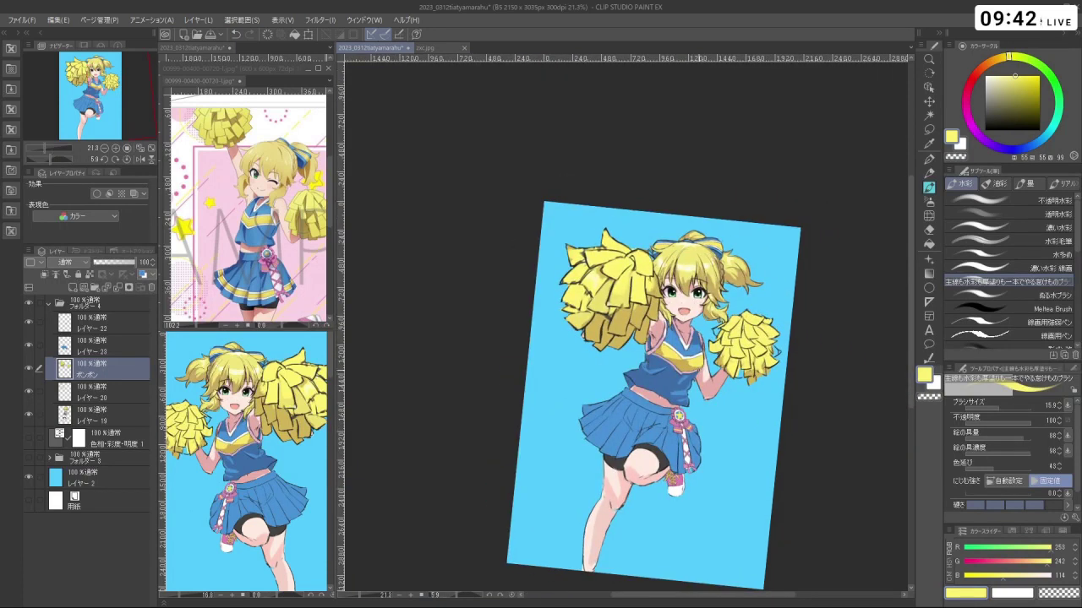
drag(750, 356, 716, 322)
key(space)
key(ctrl+space)
key(shift+space)
drag(716, 325, 714, 347)
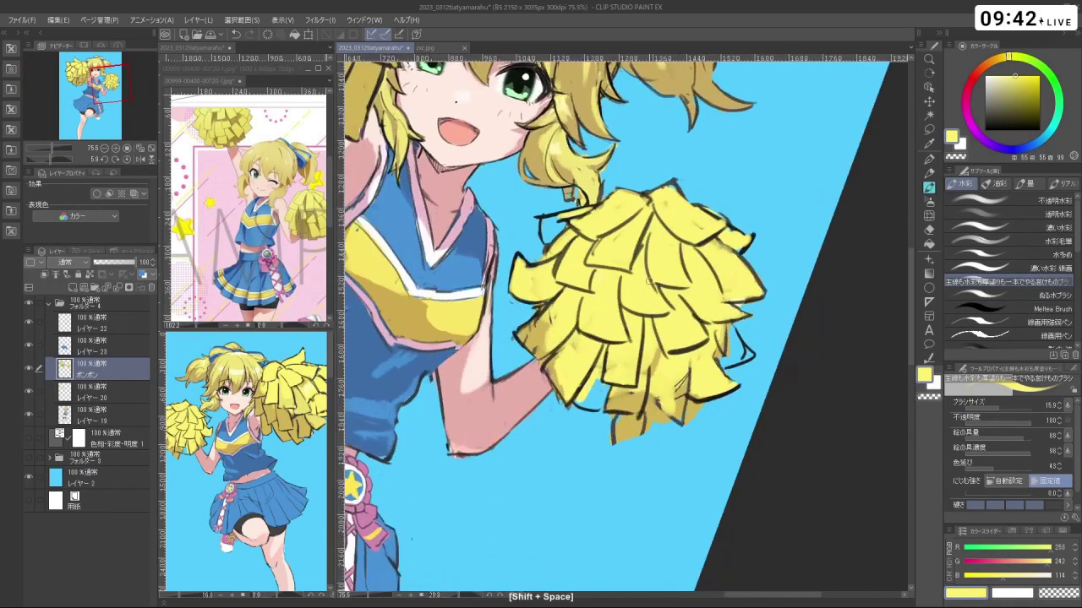
key(ctrl+z)
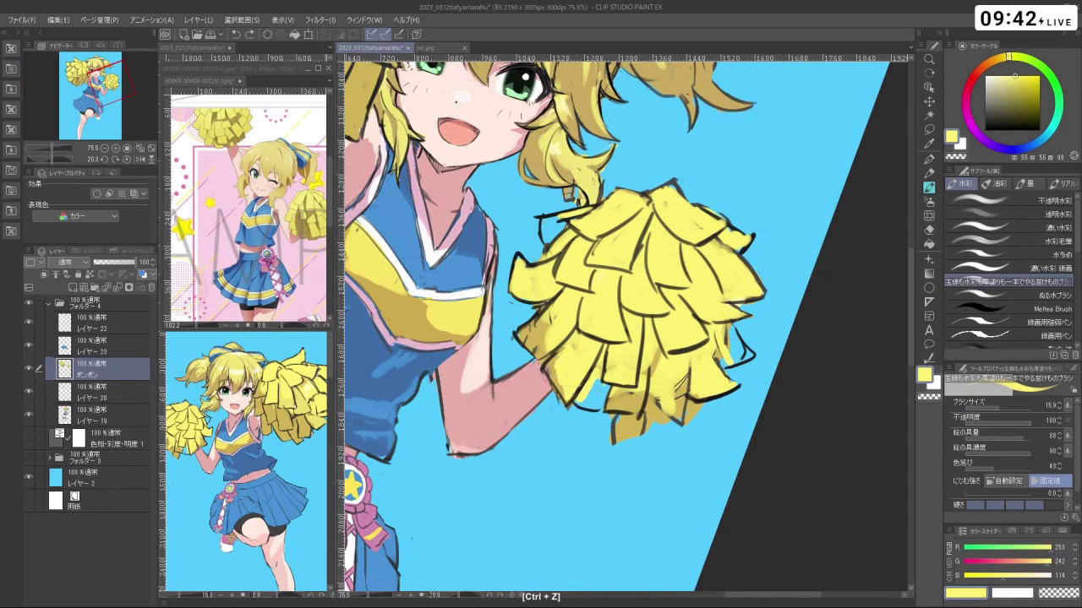
mouse_move(724, 361)
mouse_down()
mouse_move(745, 350)
mouse_move(737, 342)
mouse_move(632, 451)
mouse_up()
Paint light yellow into the remaining gaps and strip ends along the smaller pom-pom's lower edge
key(ctrl+space)
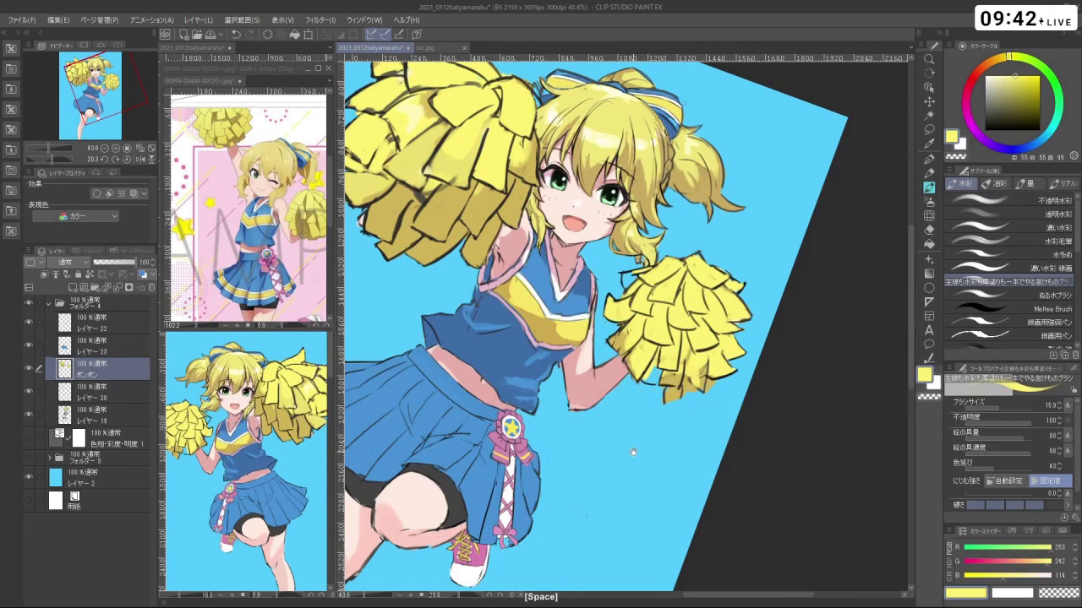
key(ctrl+space)
mouse_move(701, 359)
mouse_down()
mouse_move(769, 365)
mouse_move(705, 389)
mouse_move(712, 377)
mouse_up()
key(shift+space)
key(ctrl+z)
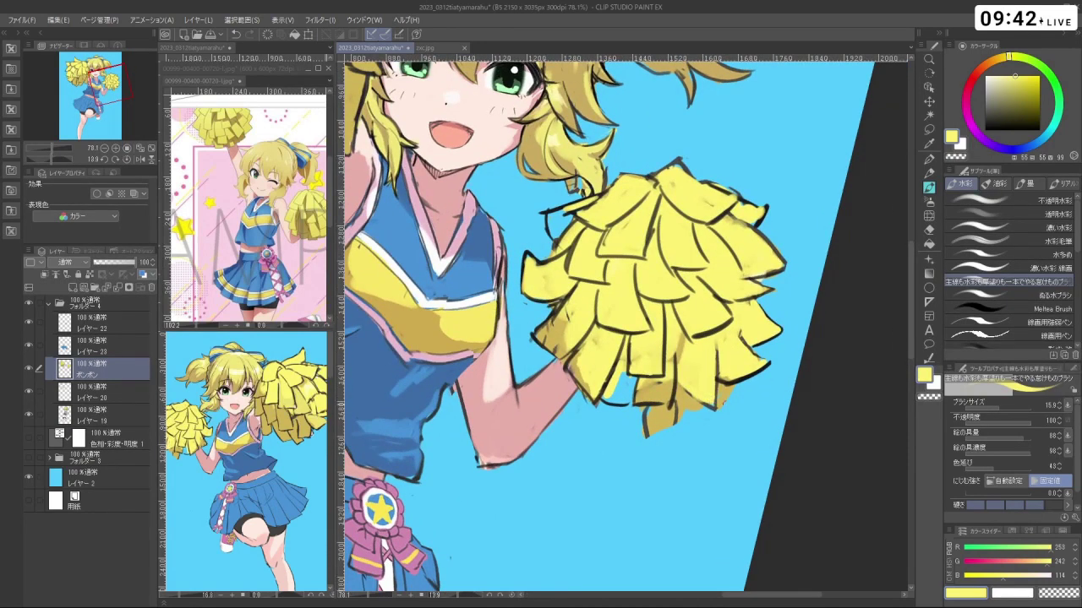
key(shift+space)
drag(685, 476, 716, 459)
mouse_move(632, 373)
mouse_down()
mouse_move(628, 401)
mouse_move(639, 380)
mouse_move(639, 390)
mouse_up()
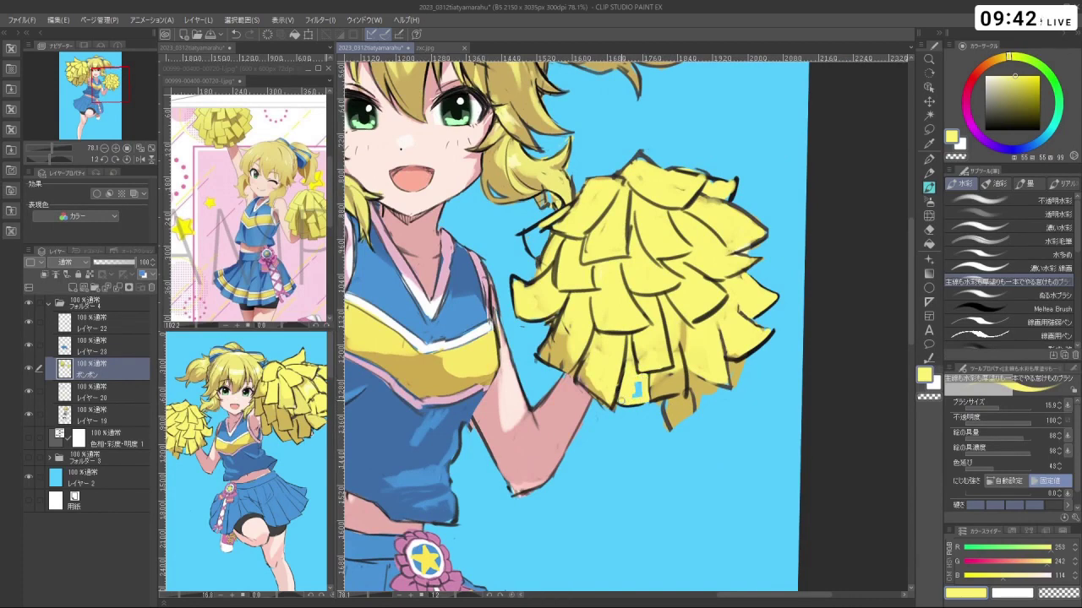
Fill the outlined strip beside the hair on the smaller pom-pom with light yellow and switch to transparent colour
key(shift+space)
drag(664, 389, 696, 347)
mouse_move(496, 330)
mouse_down()
mouse_move(510, 335)
mouse_move(506, 312)
mouse_move(499, 325)
mouse_move(629, 448)
mouse_move(763, 338)
mouse_up()
key(shift+space)
key(c)
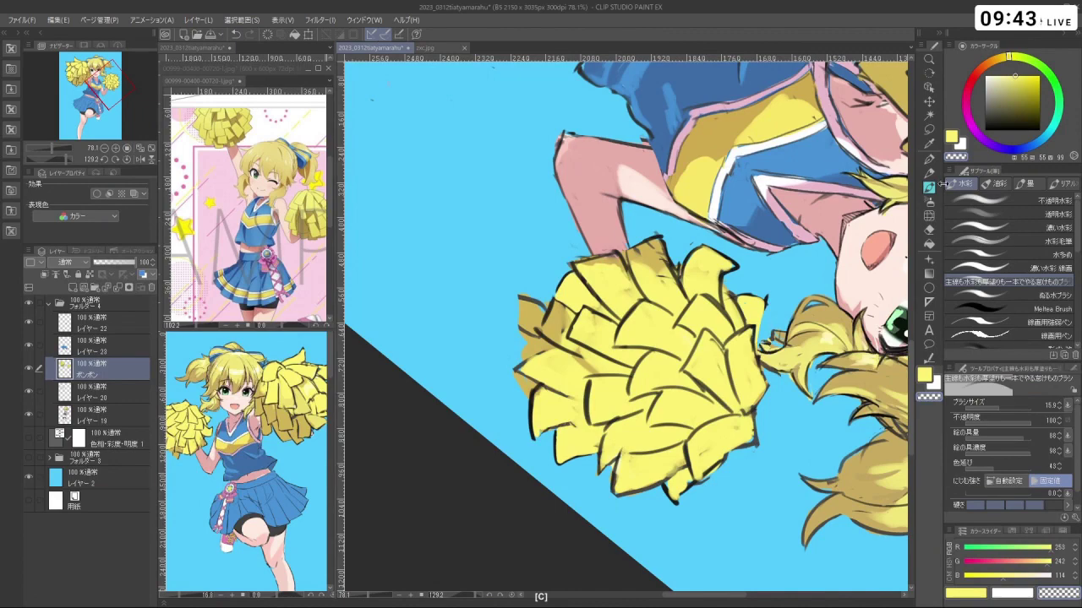
Pick near-black and redraw the outline of the smaller pom-pom's strip beside the hair
click(982, 122)
key(ctrl+z)
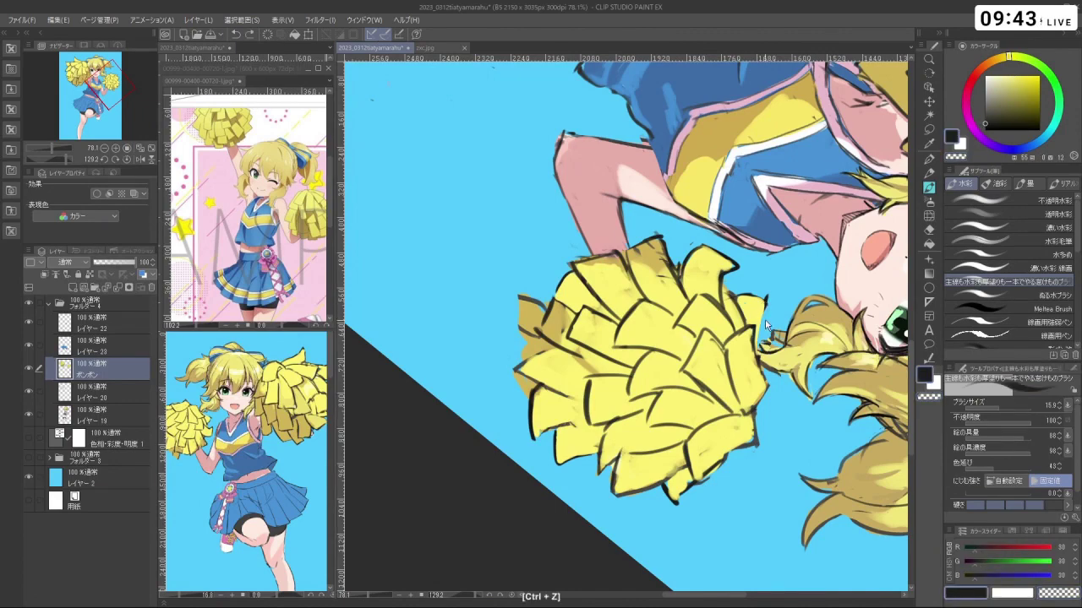
drag(763, 308, 758, 347)
key(shift+space)
mouse_move(526, 329)
mouse_down()
mouse_move(642, 416)
mouse_move(687, 394)
mouse_move(672, 427)
mouse_move(661, 421)
mouse_up()
key(shift+space)
Rework the outline of the short strip hanging from the smaller pom-pom's lower edge, undoing stray lines and alternating with transparent colour
key(ctrl+z)
key(ctrl+z)
mouse_move(649, 401)
mouse_down()
mouse_move(671, 421)
mouse_move(689, 388)
mouse_up()
key(ctrl+z)
key(c)
key(ctrl+alt)
mouse_move(676, 436)
mouse_down()
mouse_move(668, 428)
mouse_move(698, 385)
mouse_move(705, 403)
mouse_move(725, 372)
mouse_up()
key(ctrl+alt)
key(c)
key(ctrl+z)
key(c)
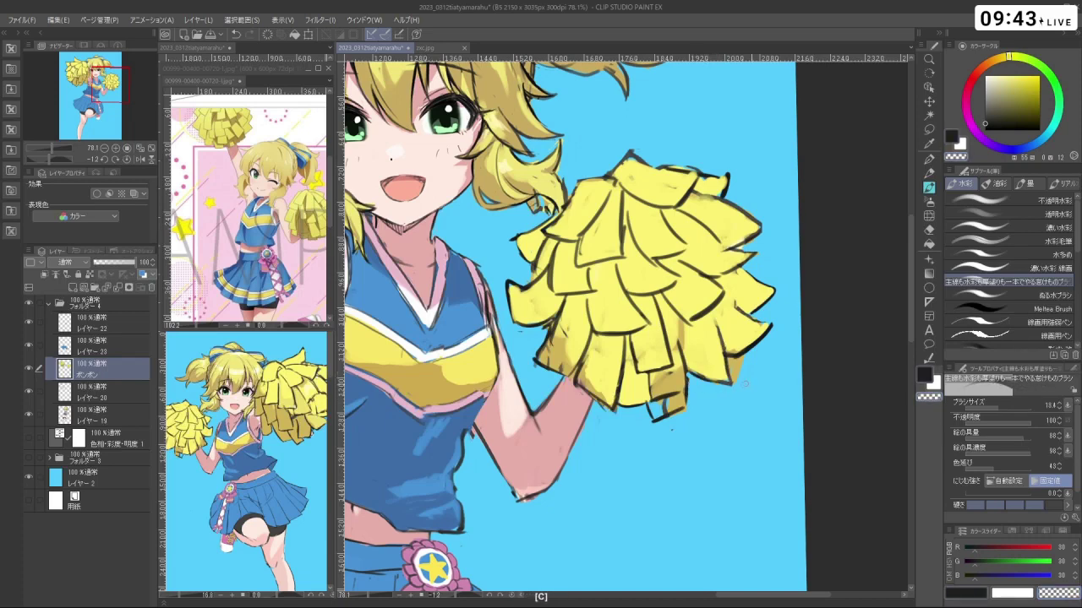
key(c)
Clean up the short hanging strip under the smaller pom-pom with sampled background blue and fill it with sampled dark yellow
key(ctrl+space)
key(space)
drag(784, 341, 734, 344)
key(ctrl+space)
right_click(662, 449)
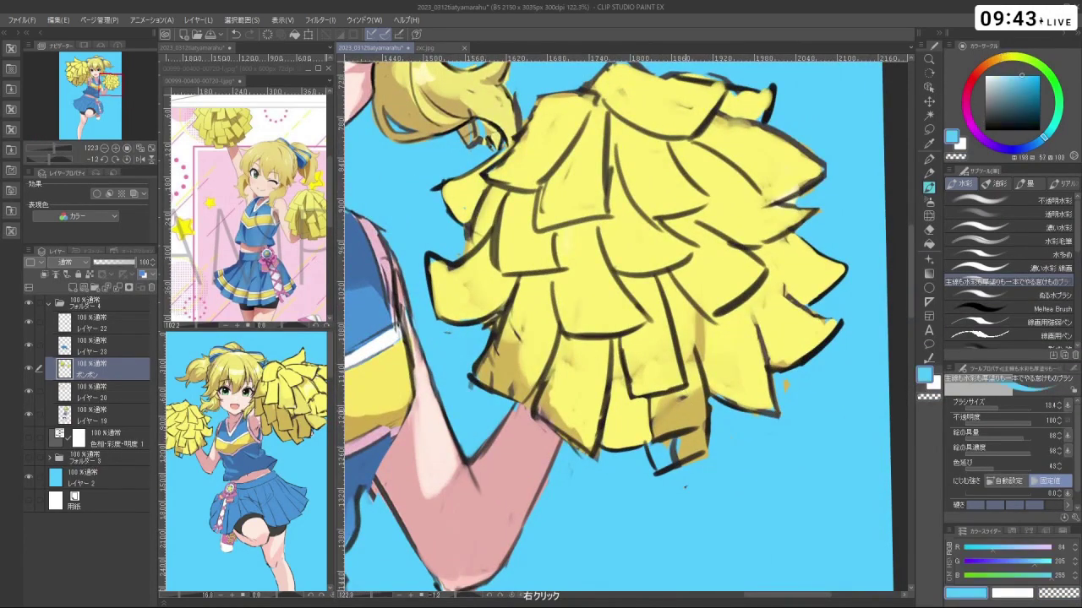
key(ctrl+alt)
mouse_move(666, 433)
mouse_down()
mouse_move(660, 462)
mouse_move(676, 431)
mouse_move(693, 435)
mouse_up()
right_click(681, 414)
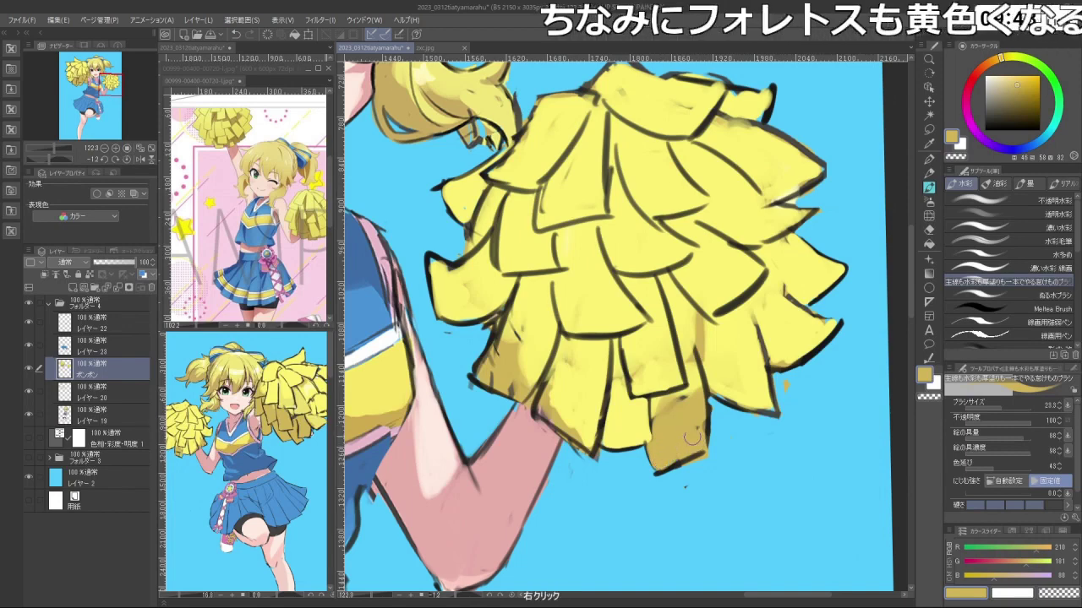
key(ctrl+z)
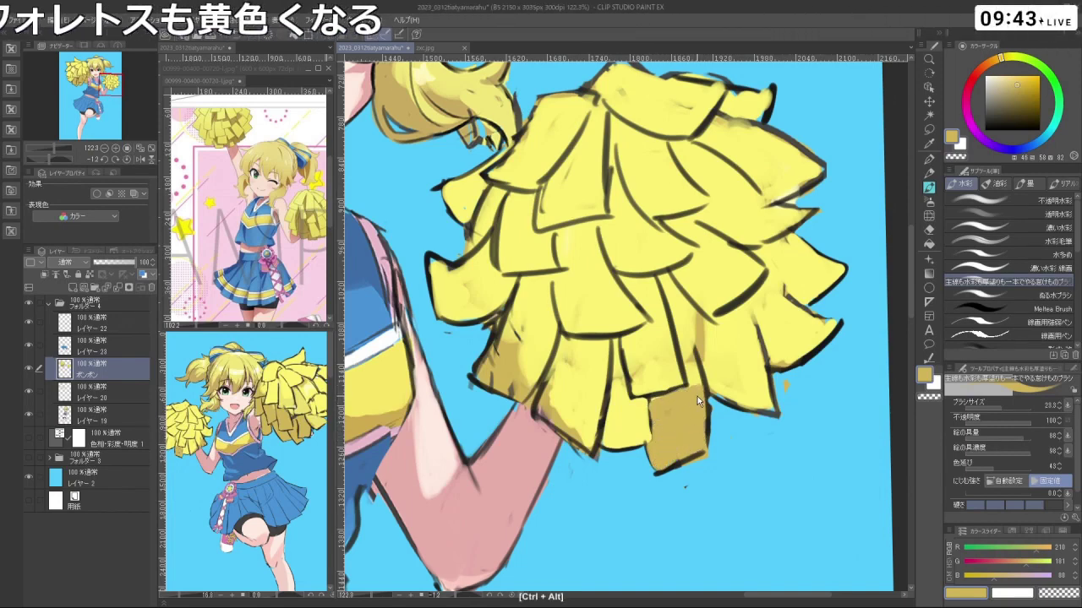
drag(693, 363, 698, 392)
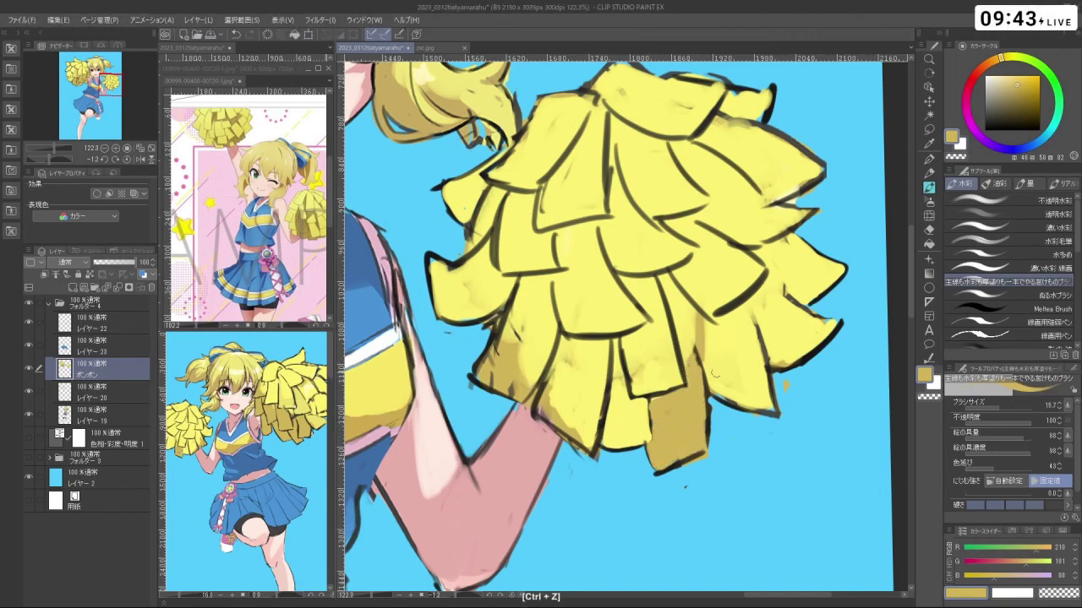
mouse_move(776, 361)
mouse_down()
mouse_move(744, 355)
mouse_move(751, 381)
mouse_move(744, 353)
mouse_up()
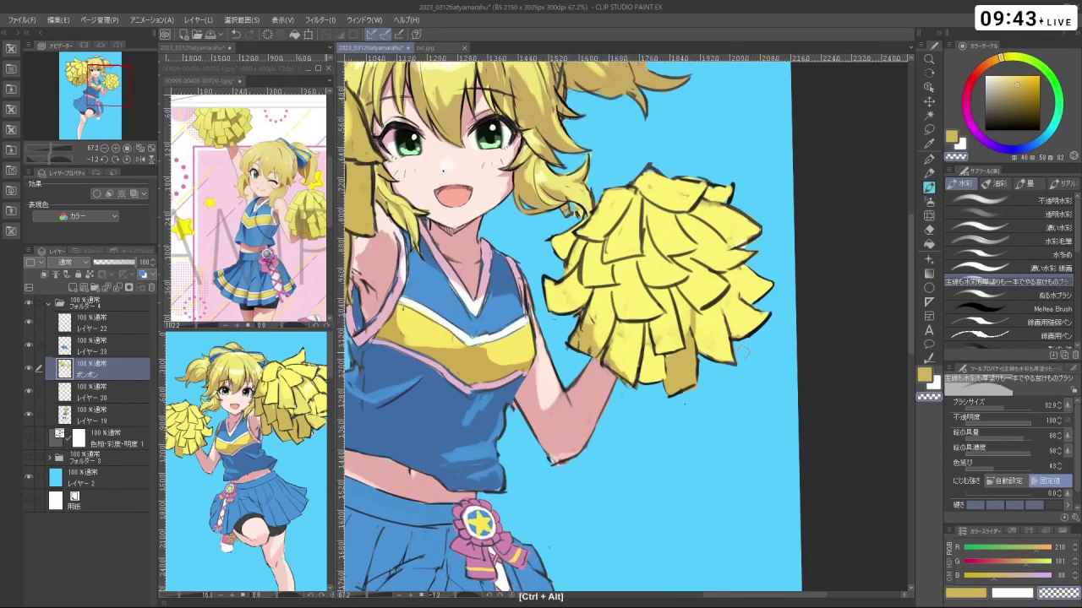
mouse_move(743, 248)
mouse_down()
mouse_move(757, 250)
mouse_move(729, 251)
mouse_move(760, 250)
mouse_up()
click(983, 123)
mouse_move(652, 412)
mouse_down()
mouse_move(602, 415)
mouse_move(614, 423)
mouse_move(534, 443)
mouse_up()
key(ctrl+z)
drag(578, 591, 579, 546)
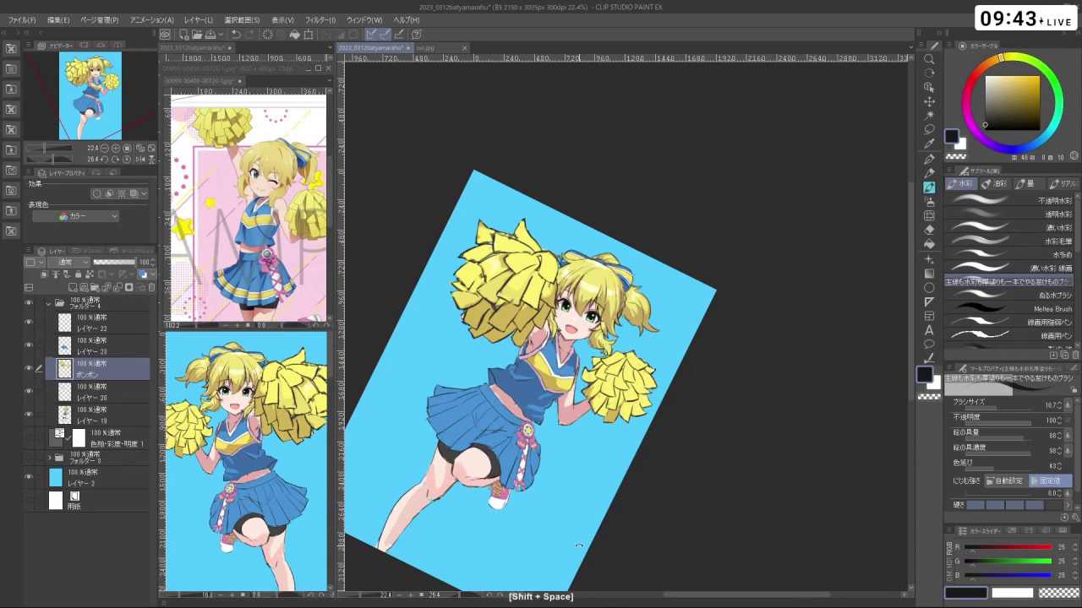
drag(664, 501, 670, 421)
Make レイヤー 19 active, choose the Lasso selection tool and hide the ポンポン layer to expose the arms and torso
click(105, 416)
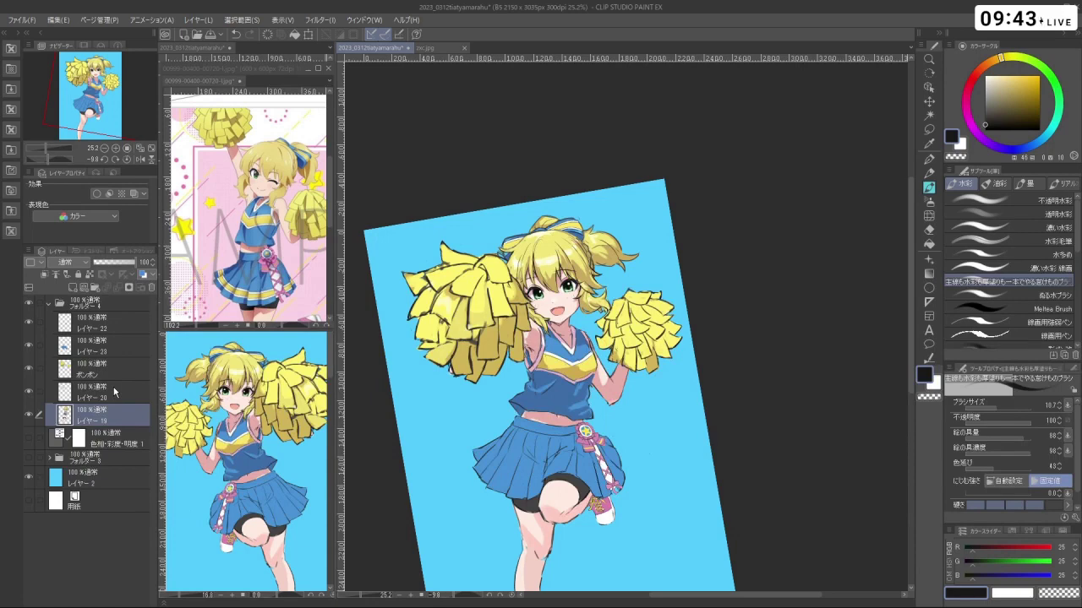
click(929, 130)
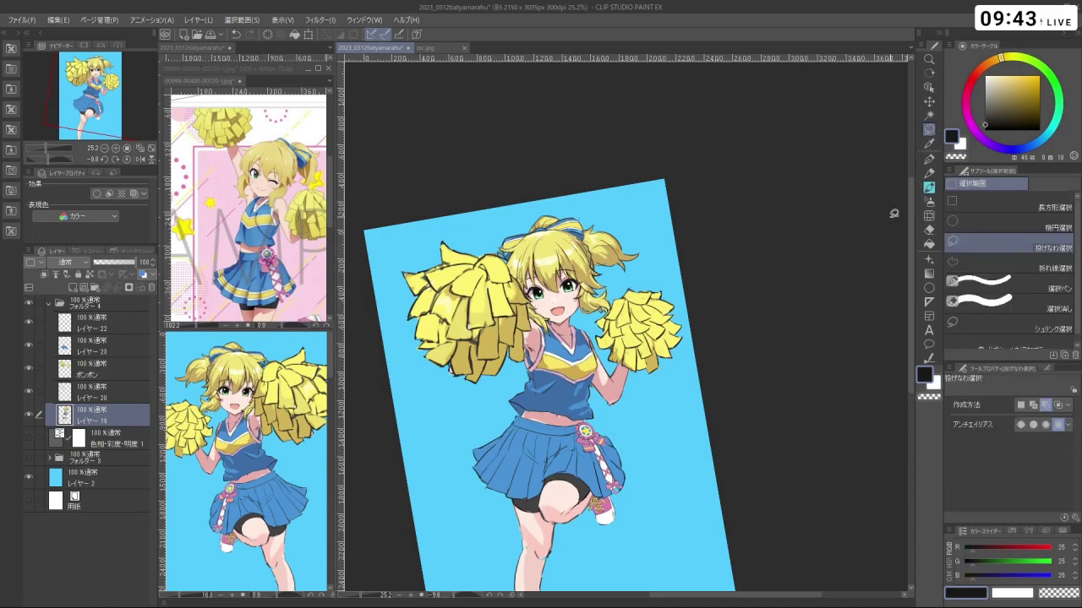
key(space)
drag(639, 402, 669, 375)
key(ctrl+space)
drag(592, 380, 635, 376)
key(space)
drag(635, 375, 675, 360)
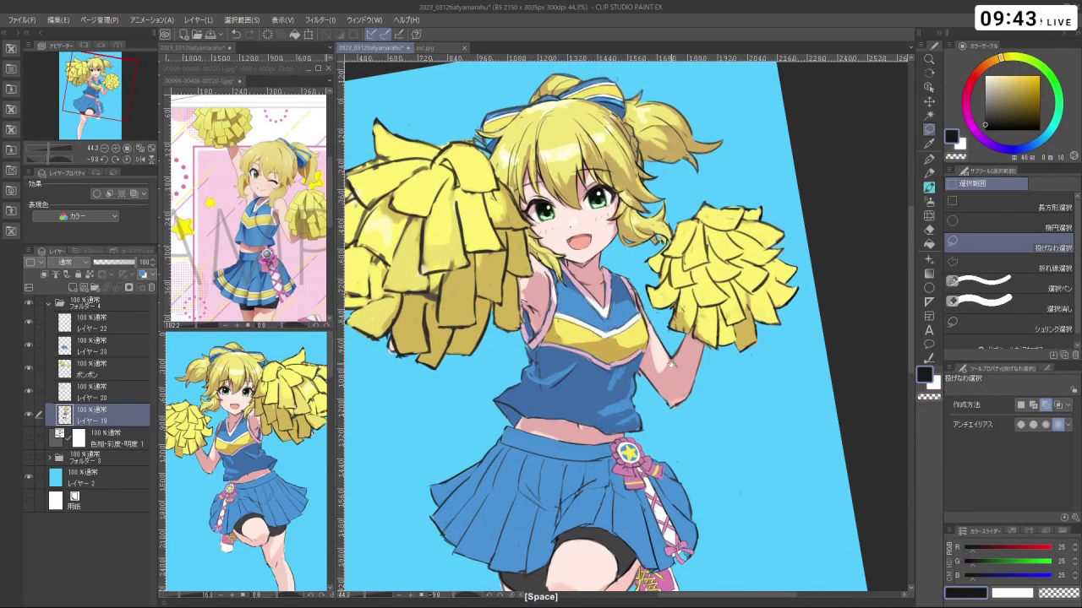
key(ctrl+space)
drag(555, 309, 570, 332)
click(30, 367)
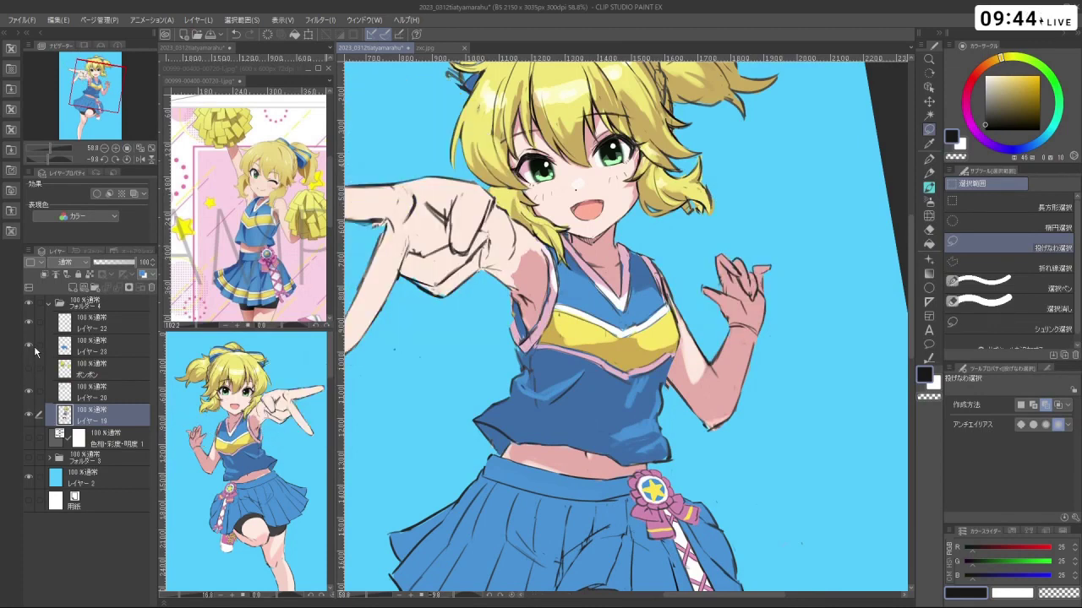
key(ctrl+space)
drag(654, 291, 615, 296)
drag(507, 310, 534, 311)
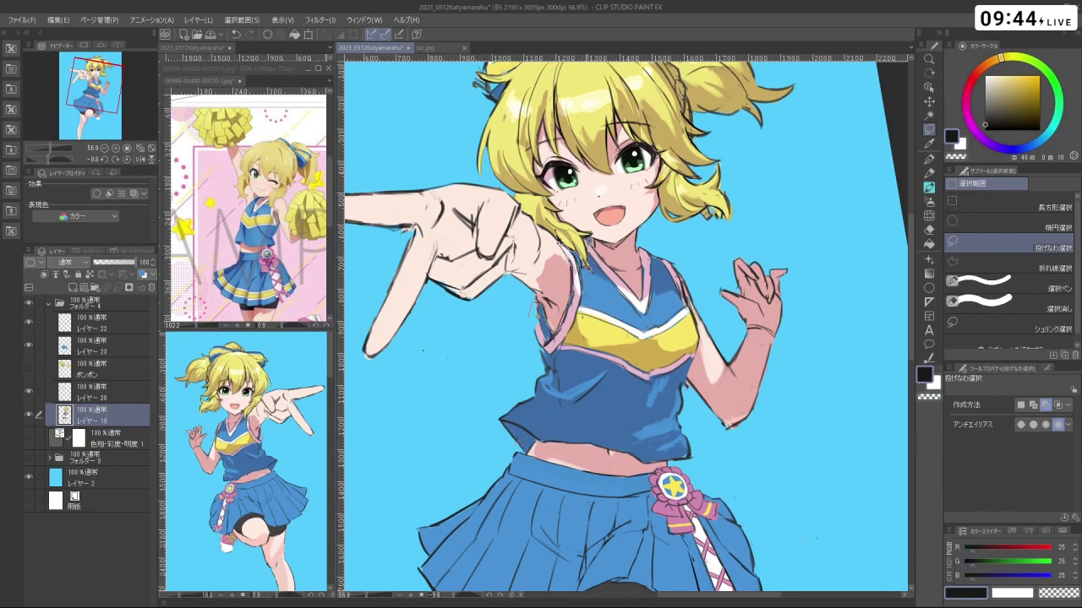
Lasso the sleeveless top, cut and paste it onto its own layer, hide that layer and clear the selection
drag(585, 241, 582, 268)
key(ctrl+z)
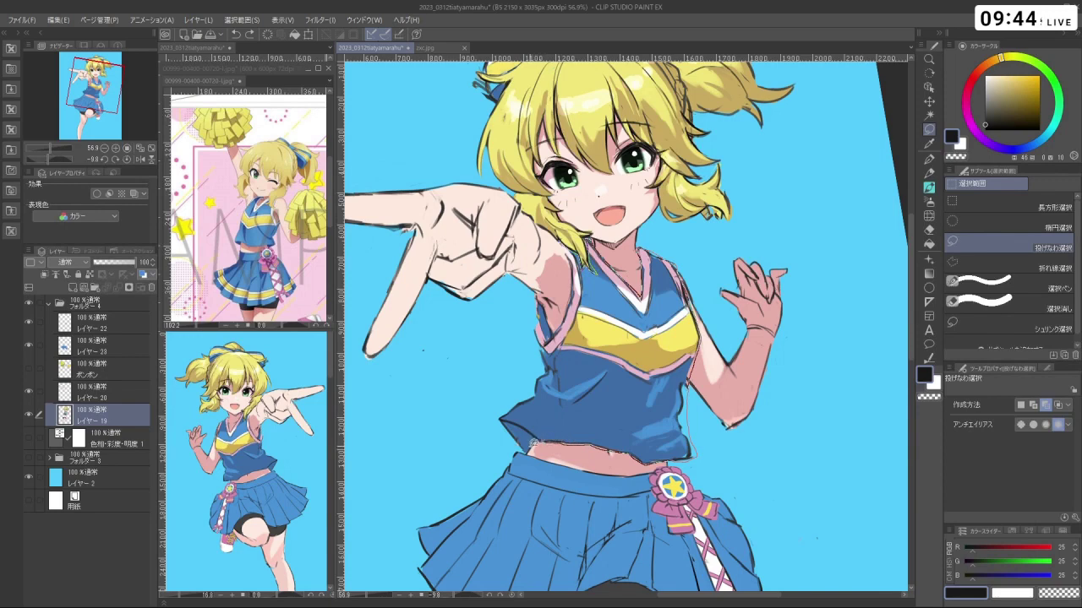
mouse_move(527, 447)
mouse_down()
mouse_move(489, 410)
mouse_move(518, 352)
mouse_move(525, 297)
mouse_move(556, 328)
mouse_move(566, 308)
mouse_move(573, 283)
mouse_move(563, 239)
mouse_up()
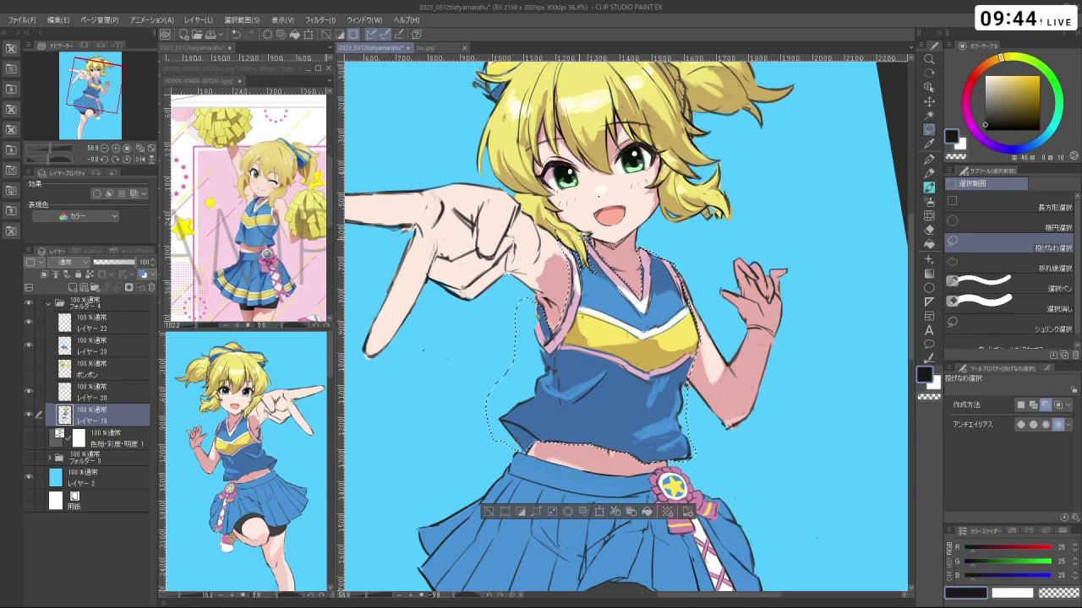
click(552, 512)
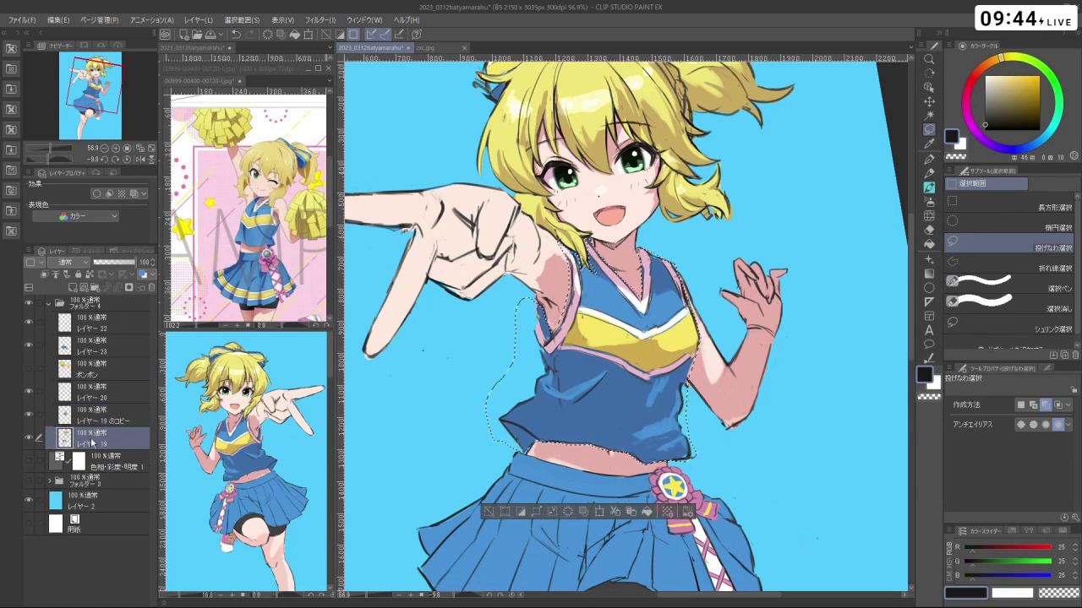
click(28, 414)
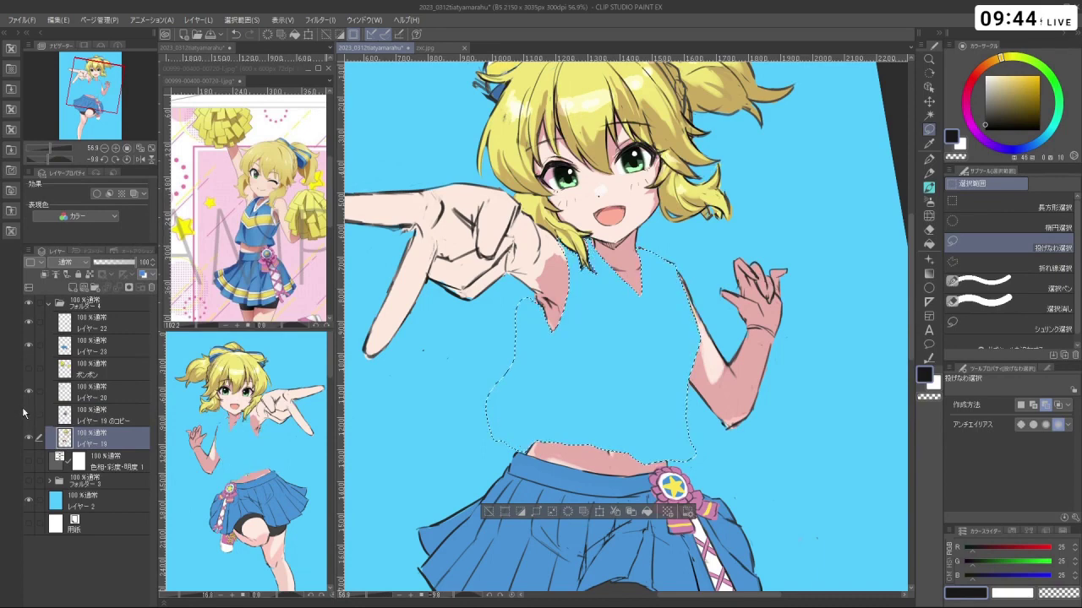
click(489, 512)
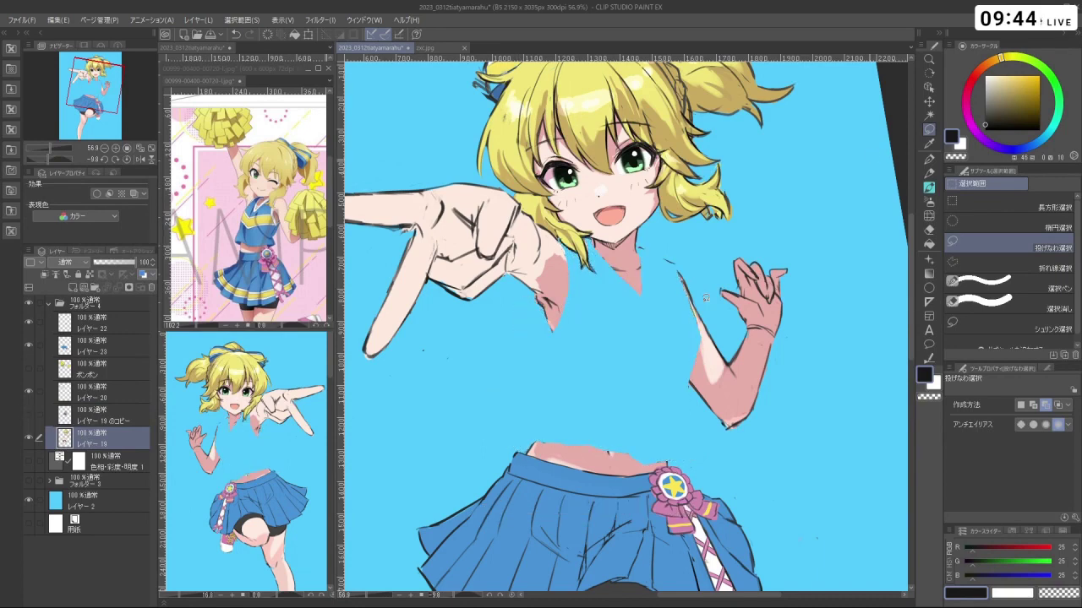
Sample the pink skin shadow and brush the torso's side contours on レイヤー 19, undoing misplaced strokes
right_click(740, 390)
key(b)
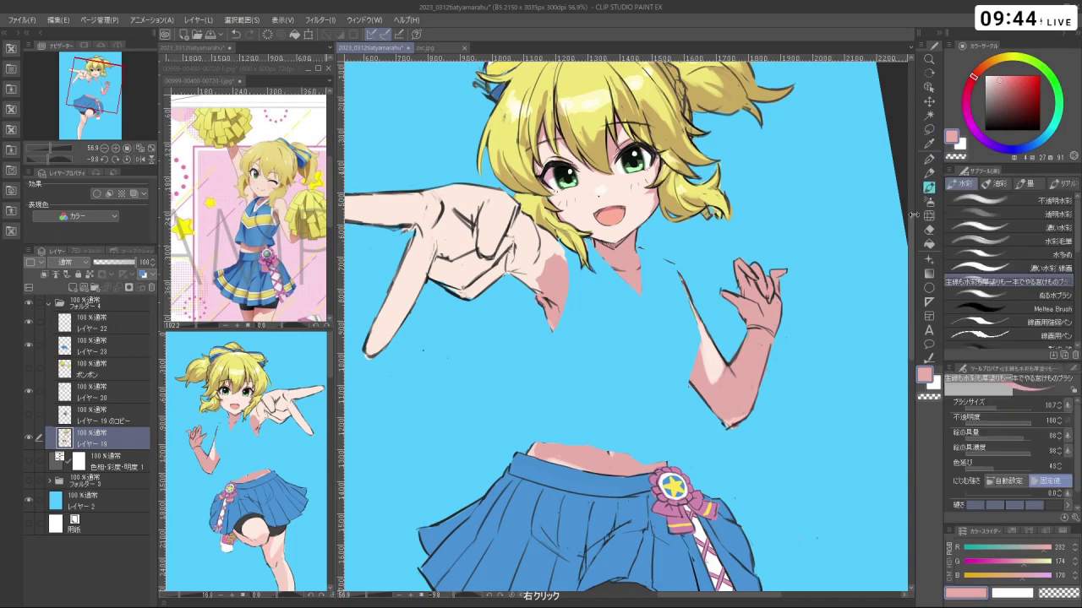
drag(569, 346, 567, 346)
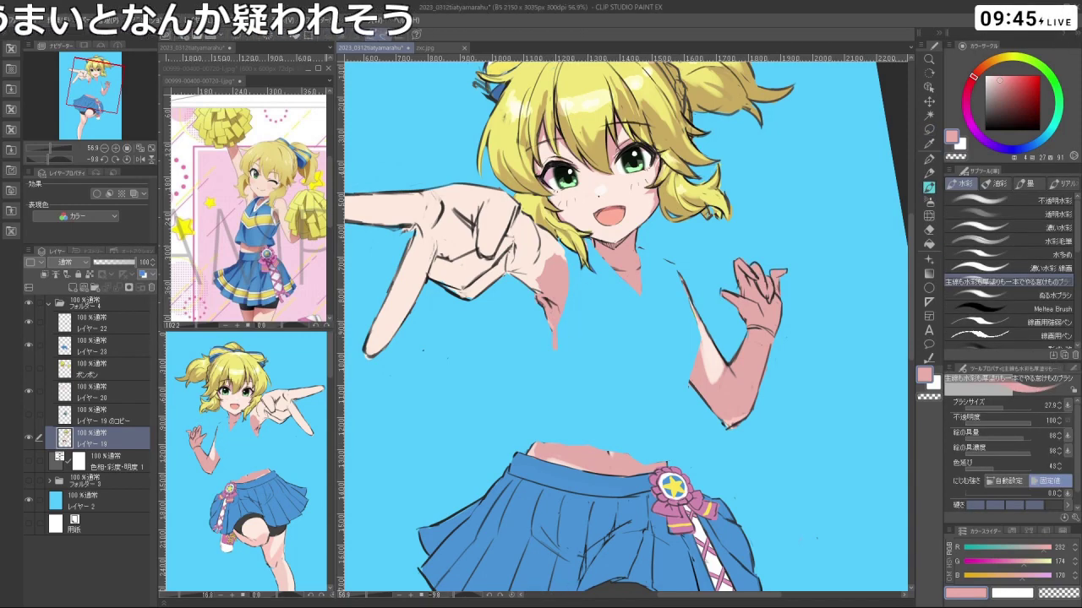
key(ctrl+z)
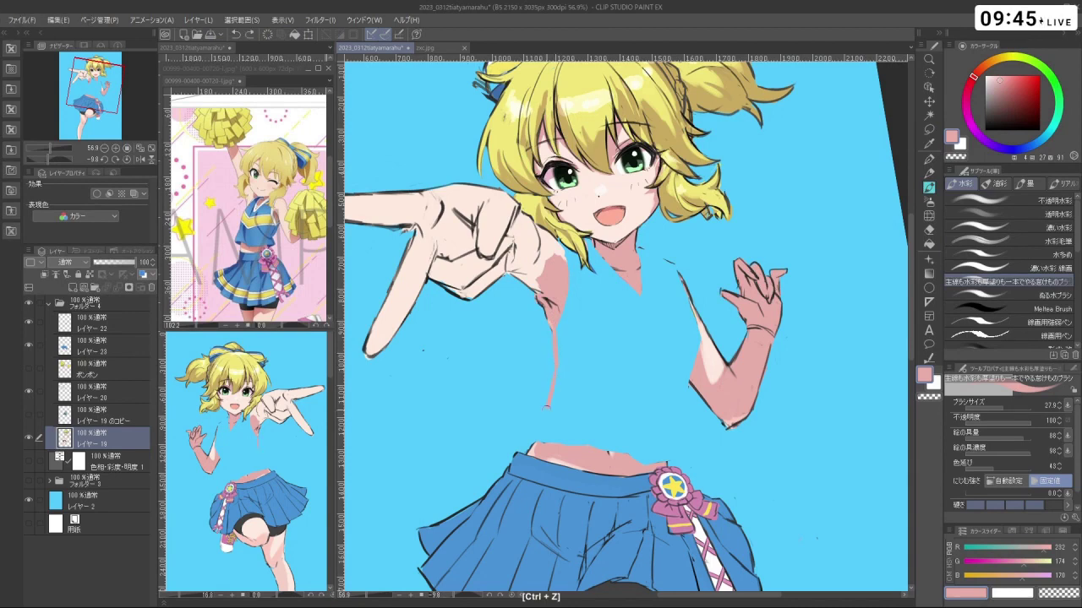
key(ctrl+z)
drag(555, 326, 558, 384)
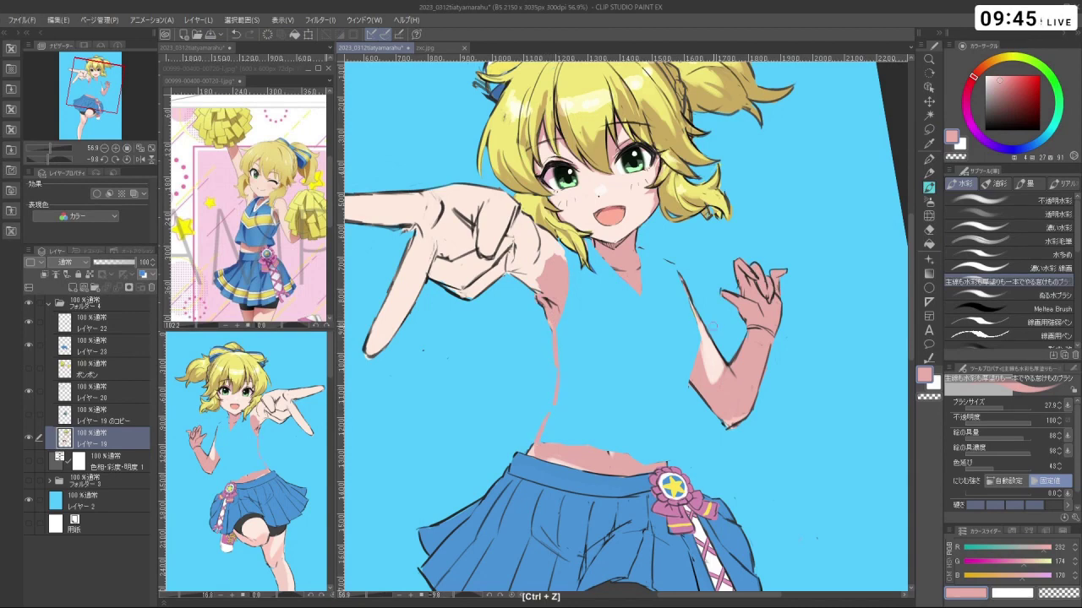
key(ctrl+z)
Show フォルダー 3 in place of フォルダー 4, examine the earlier draft's torso with its line layers toggled, and restore the current version
click(49, 481)
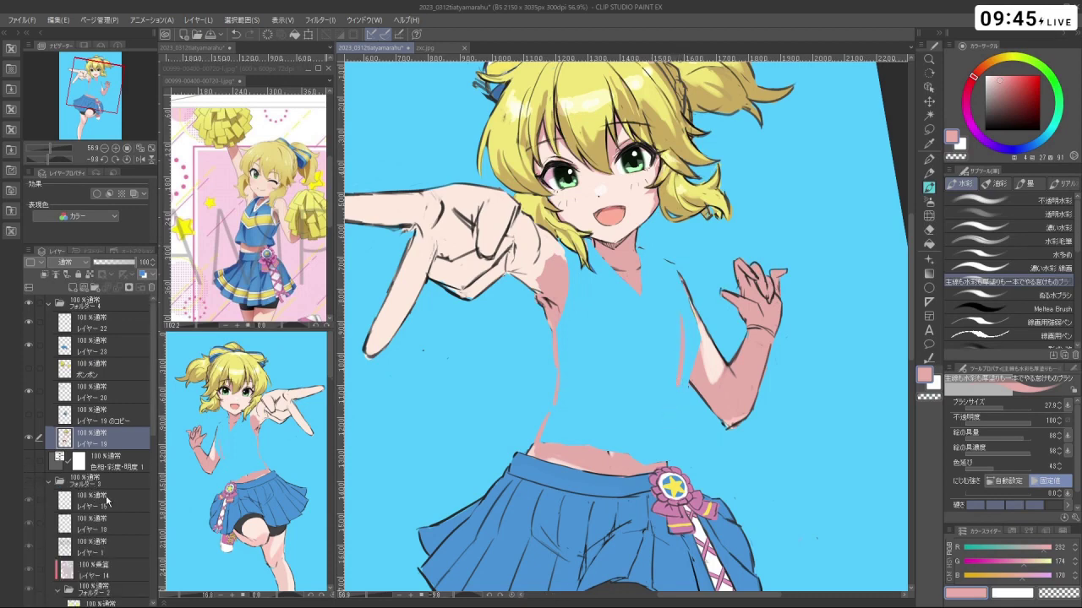
click(29, 482)
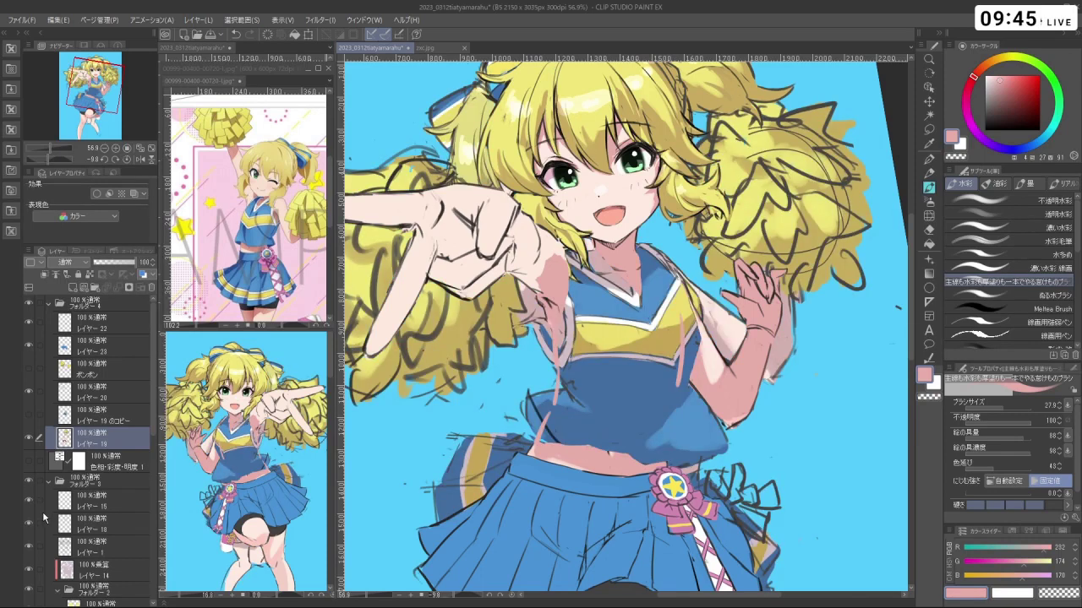
click(29, 302)
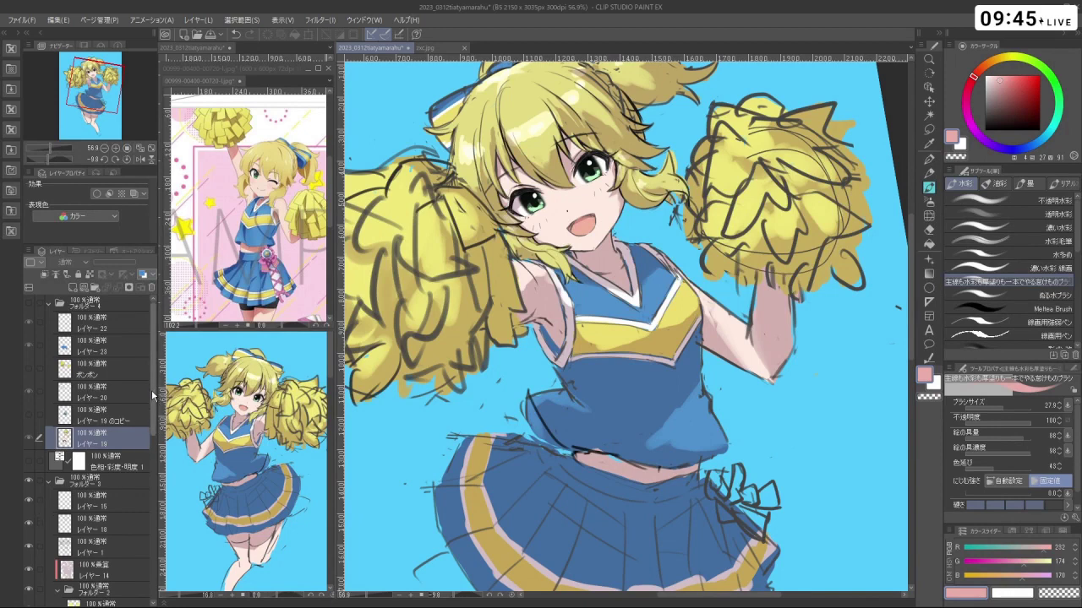
drag(151, 390, 141, 420)
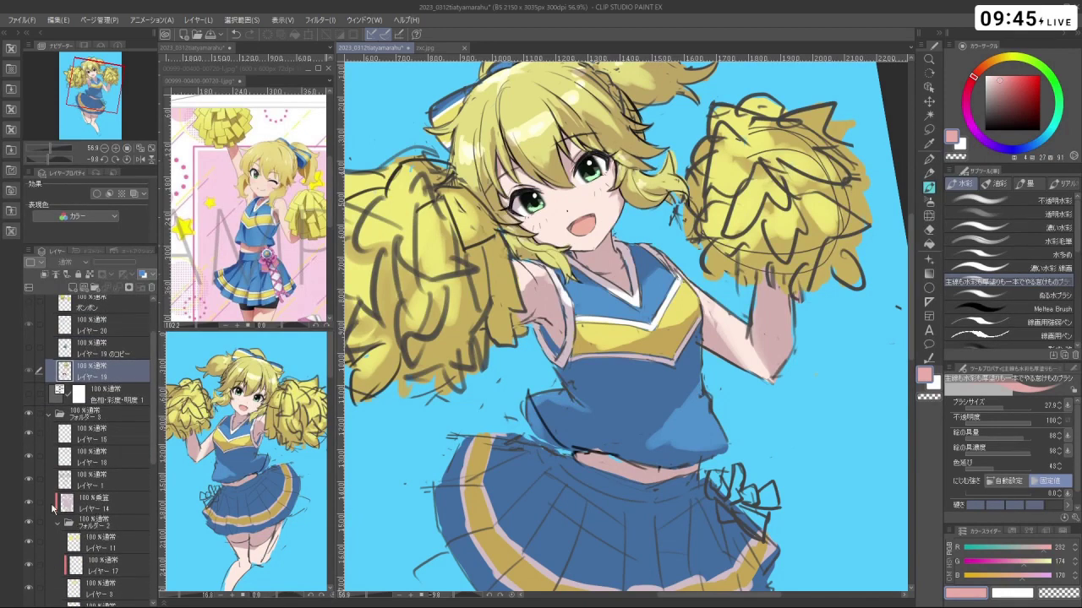
click(31, 458)
click(30, 479)
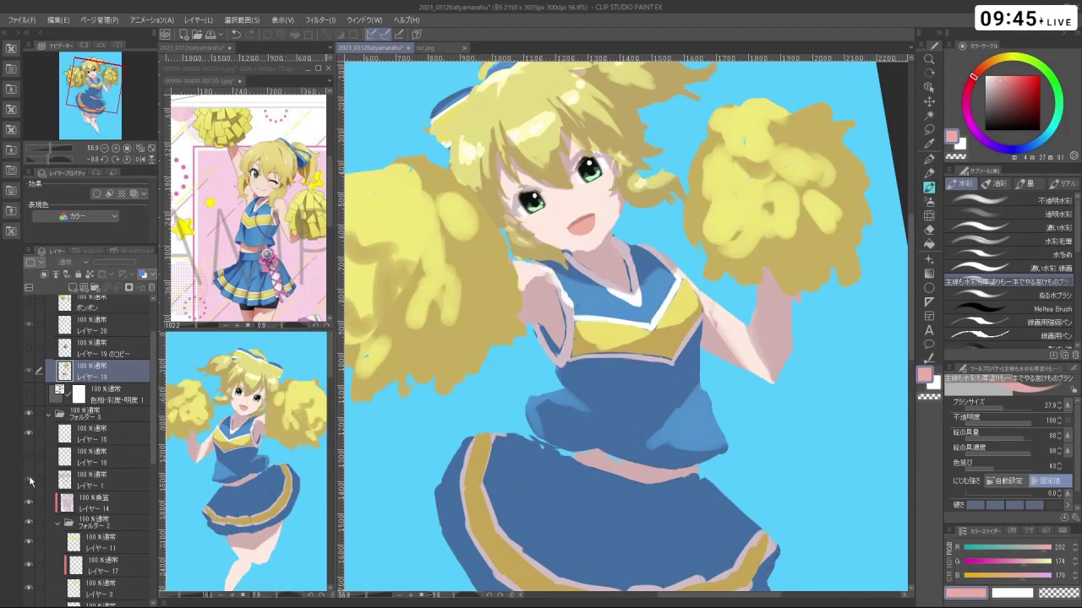
click(30, 480)
drag(151, 422, 156, 393)
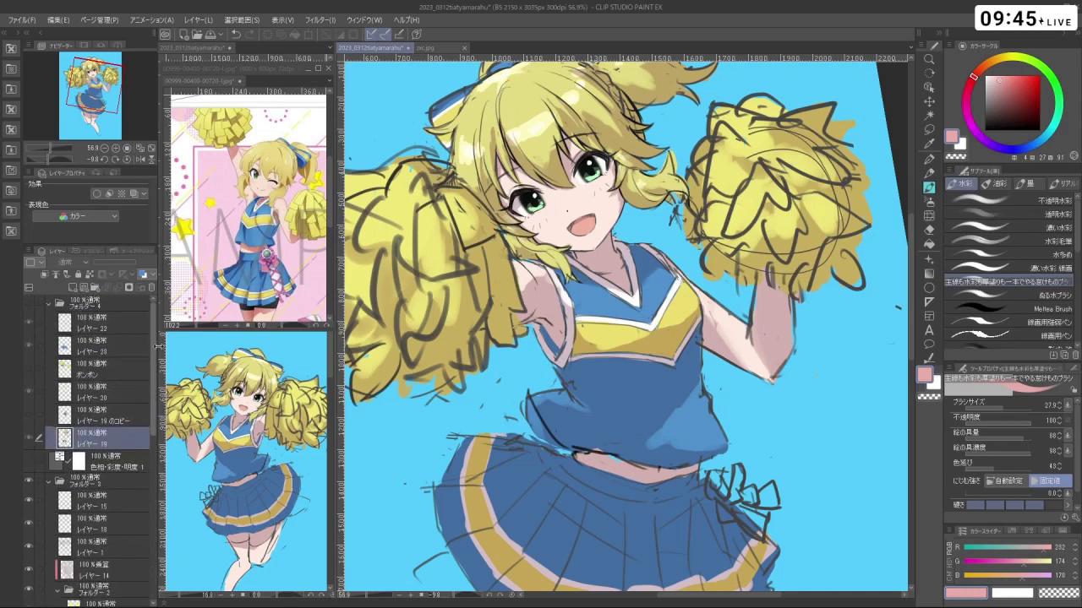
click(49, 480)
click(31, 482)
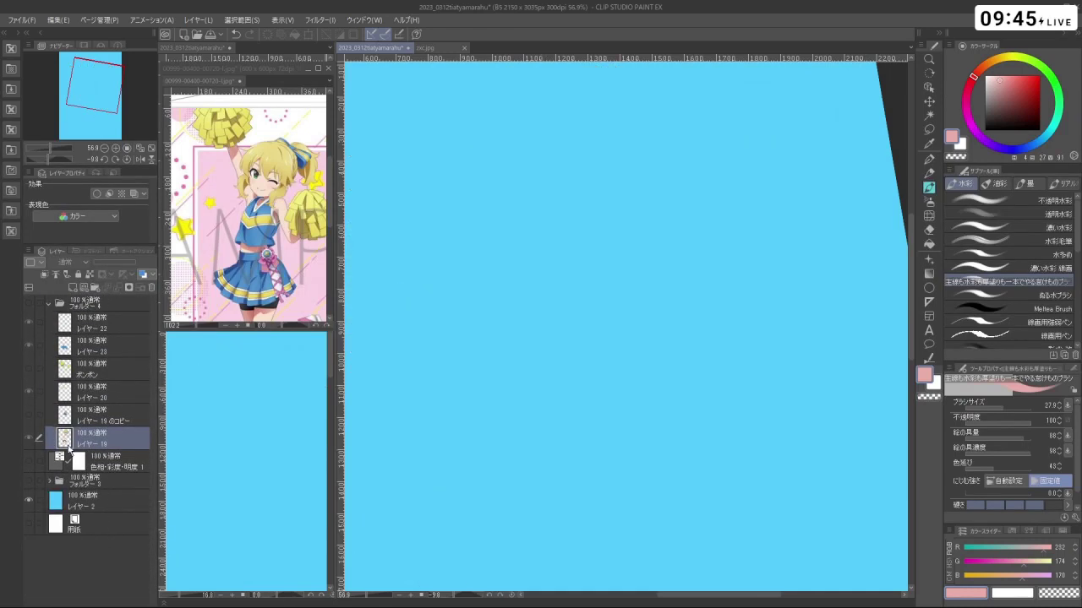
click(34, 298)
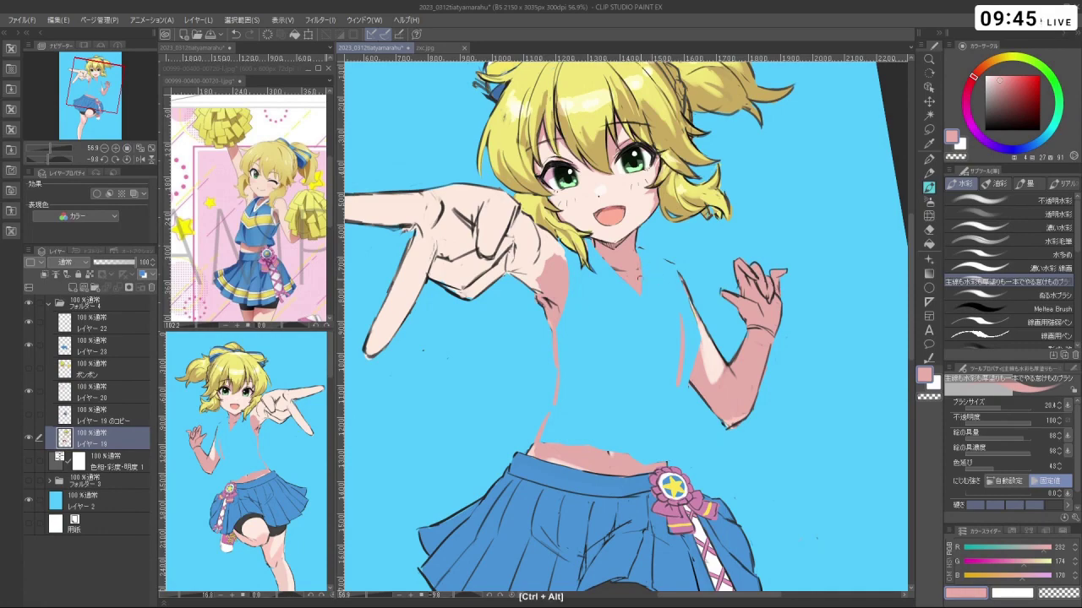
Undo the last stroke on レイヤー 19 and hide レイヤー 20, which holds the outstretched hand
key(ctrl+z)
drag(612, 268, 562, 415)
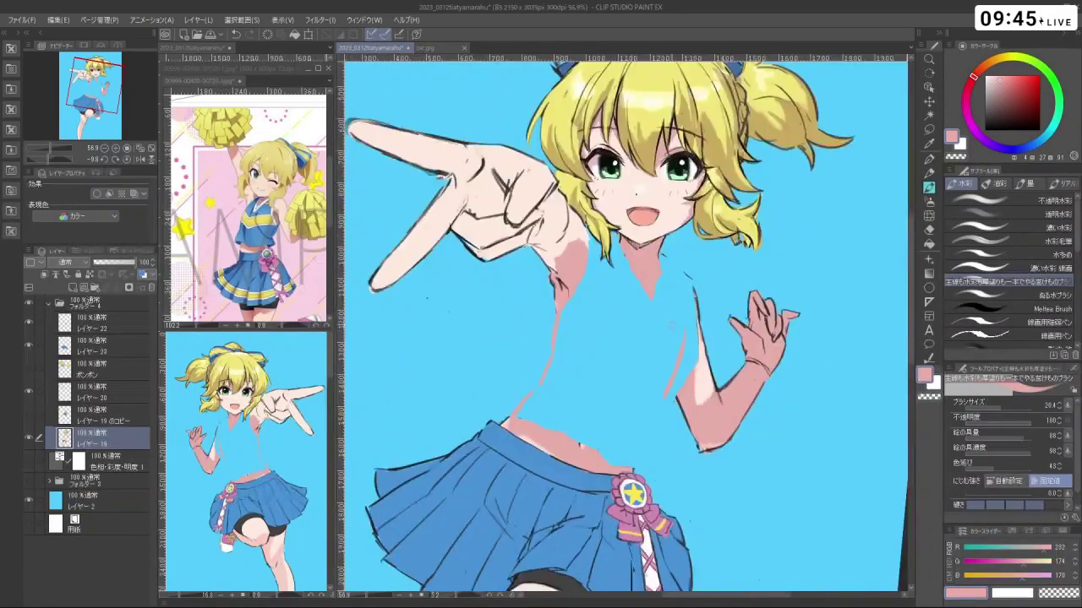
drag(693, 247, 648, 243)
drag(649, 243, 643, 279)
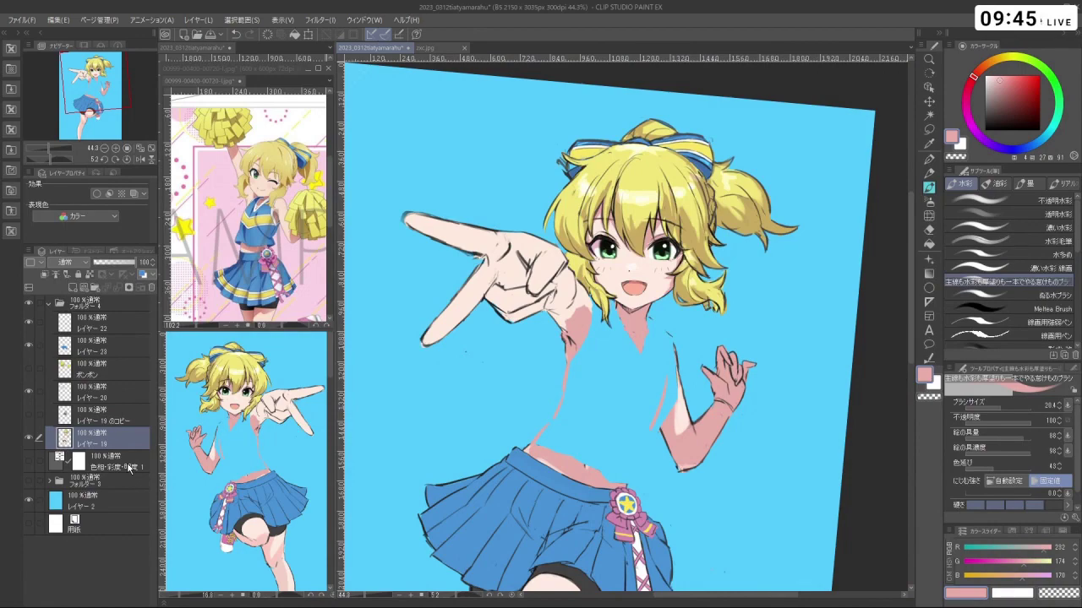
key(shift+space)
drag(719, 379, 736, 332)
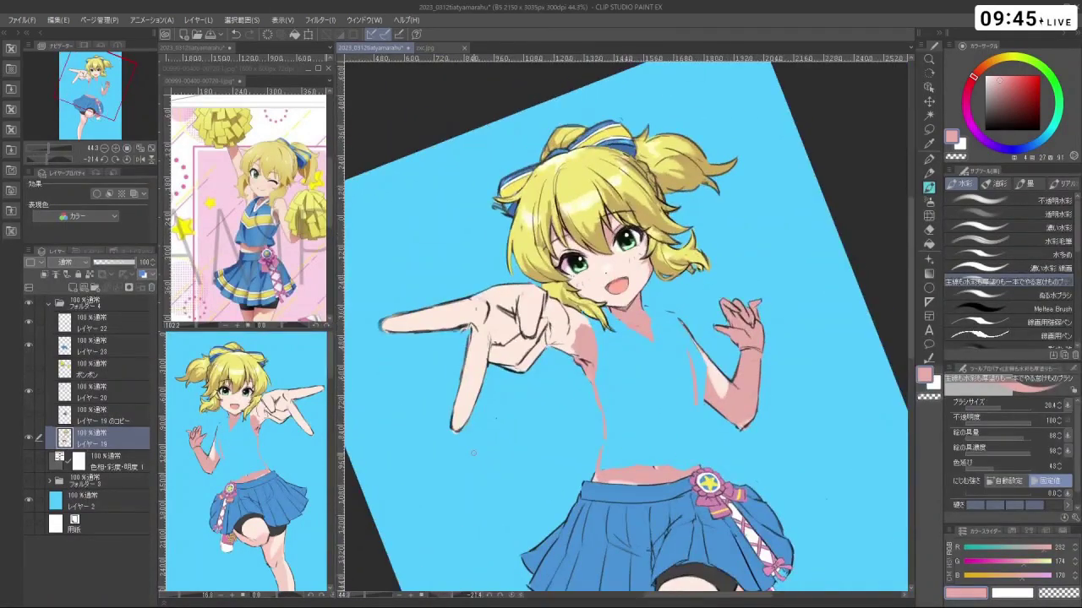
click(82, 394)
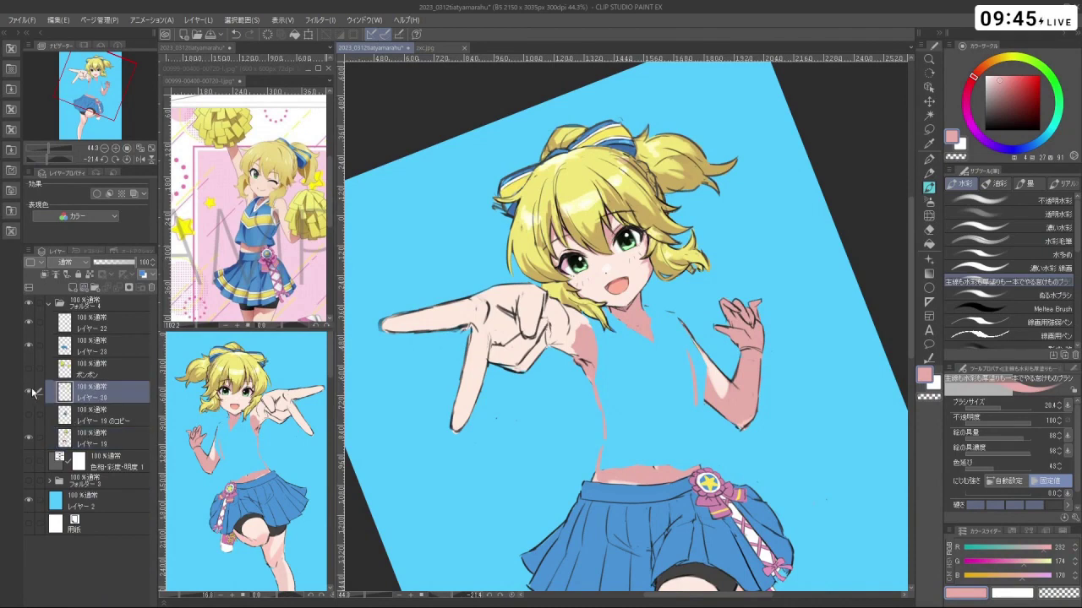
click(29, 392)
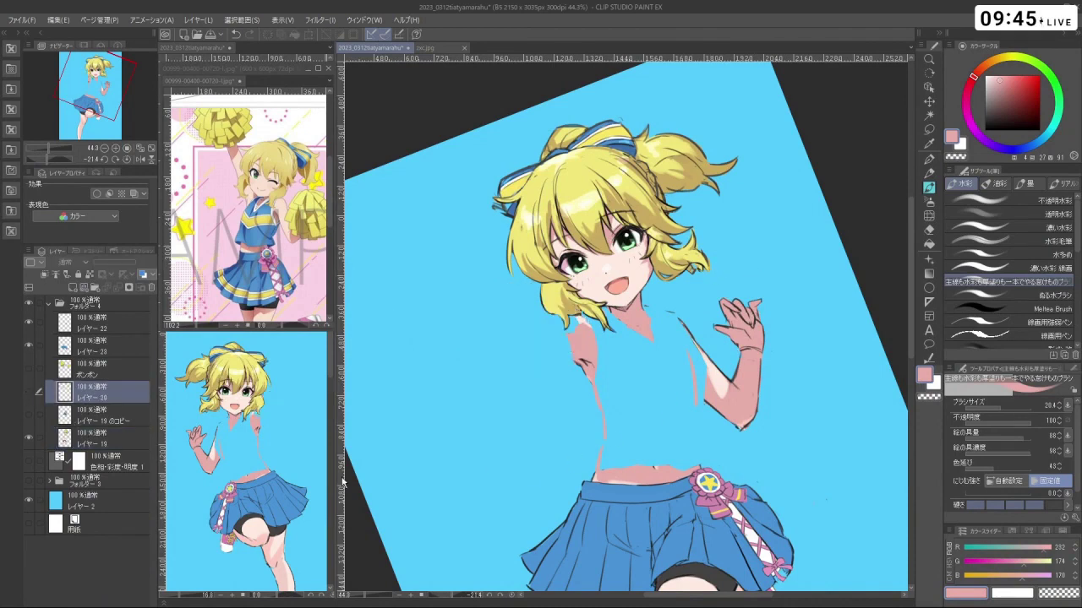
Lasso the head and hair on レイヤー 19, then cut and paste them onto their own layer
click(97, 440)
click(929, 131)
mouse_move(597, 255)
mouse_down()
mouse_move(610, 288)
mouse_move(701, 304)
mouse_up()
drag(466, 348, 513, 372)
mouse_move(427, 305)
mouse_down()
mouse_move(569, 71)
mouse_move(800, 112)
mouse_move(767, 301)
mouse_up()
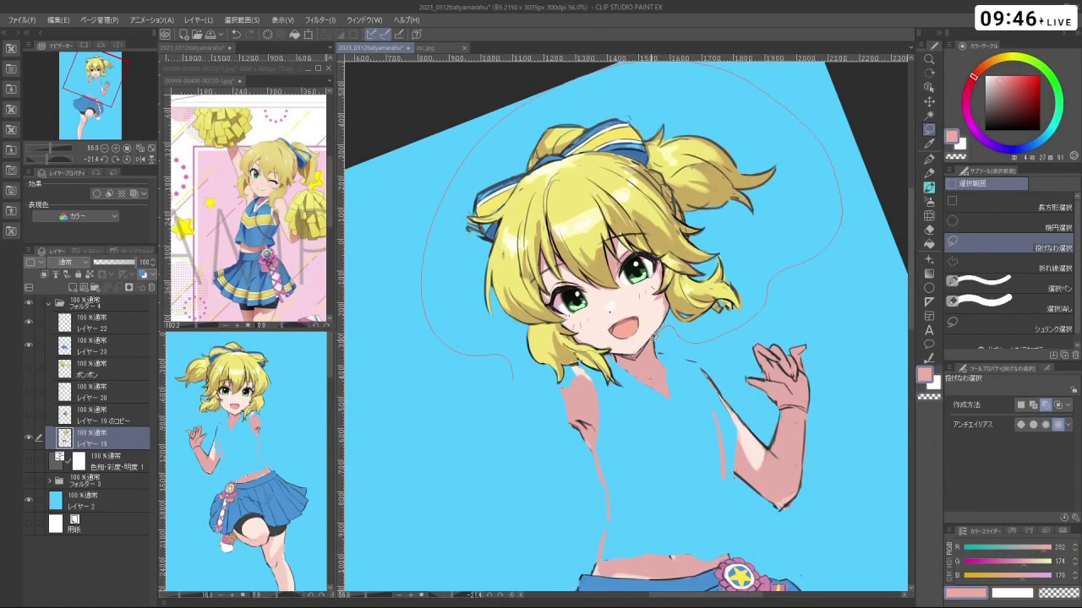
drag(655, 335, 648, 341)
drag(551, 386, 512, 376)
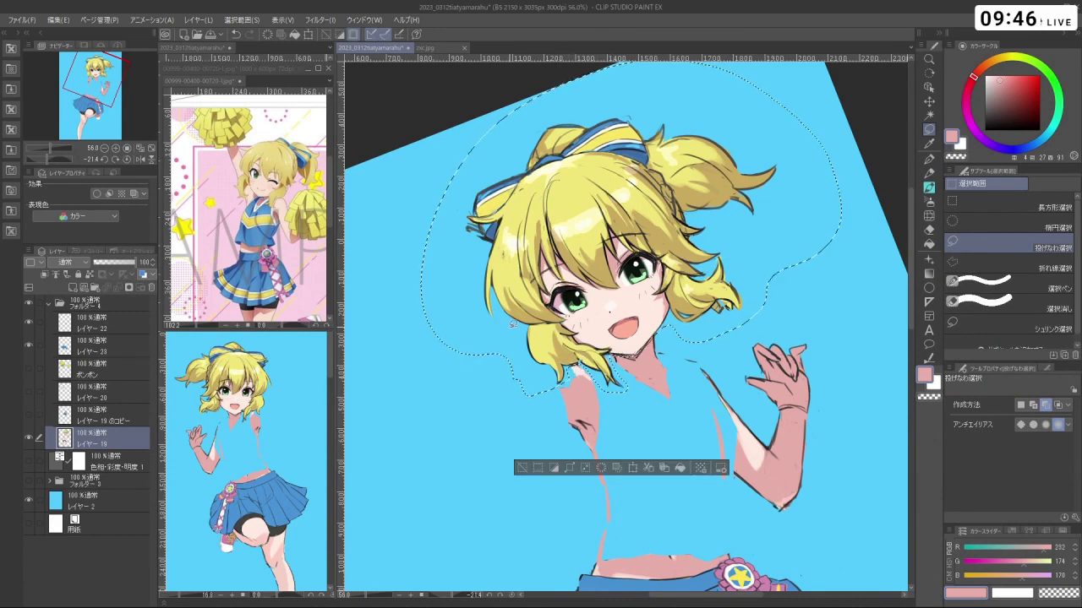
click(545, 470)
click(134, 460)
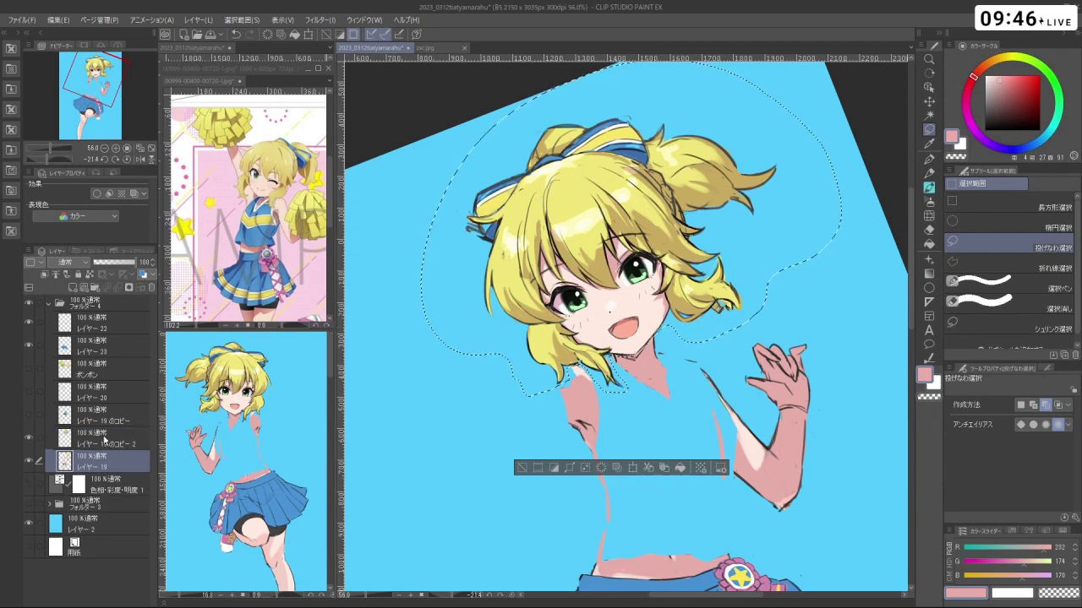
Hide the new head layer and rename it かお
click(103, 443)
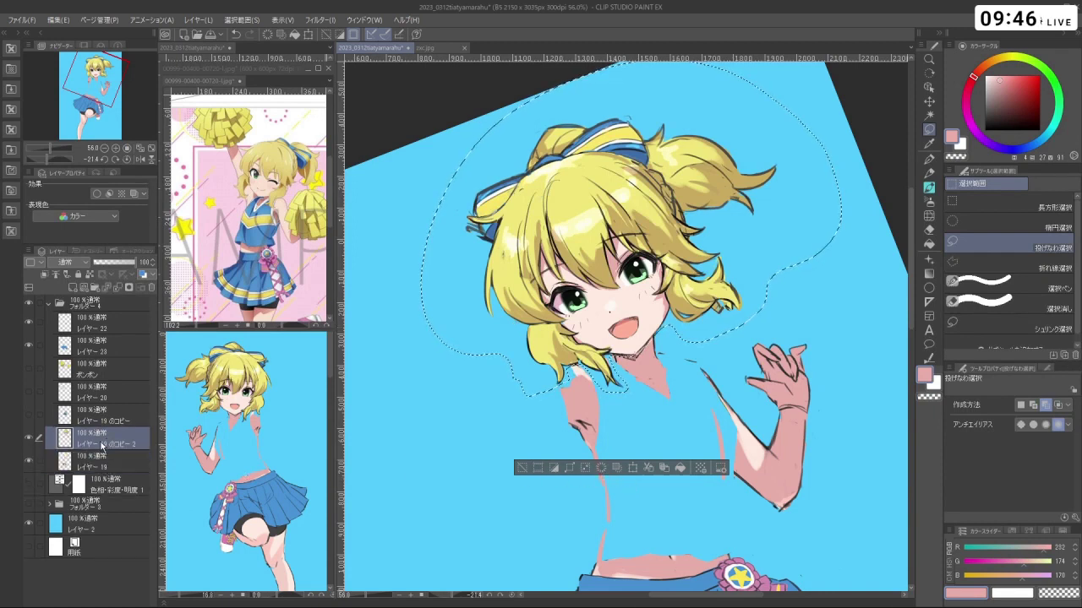
click(31, 438)
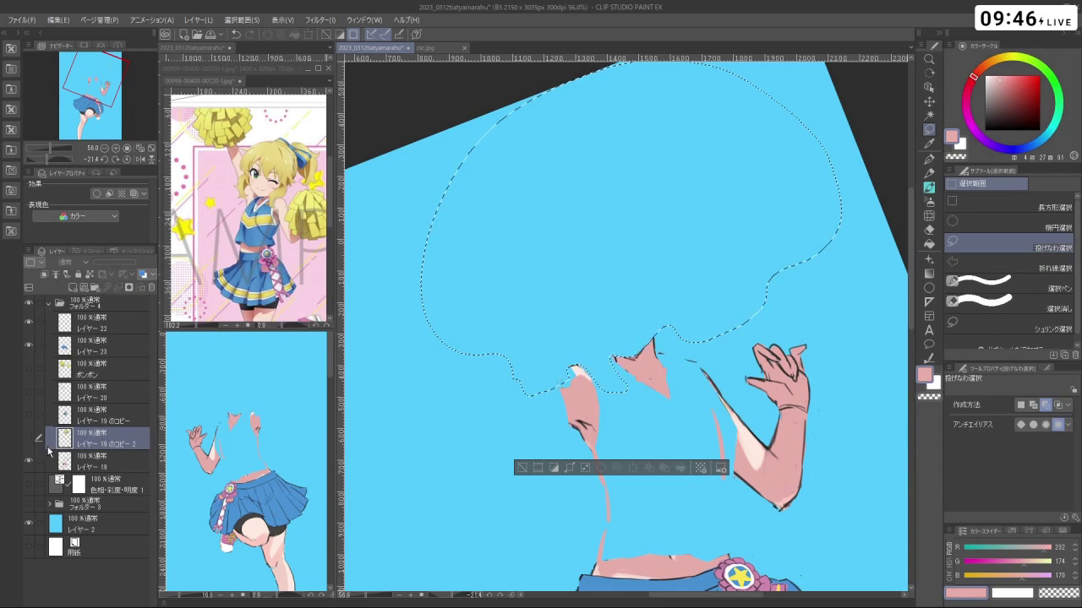
double_click(104, 443)
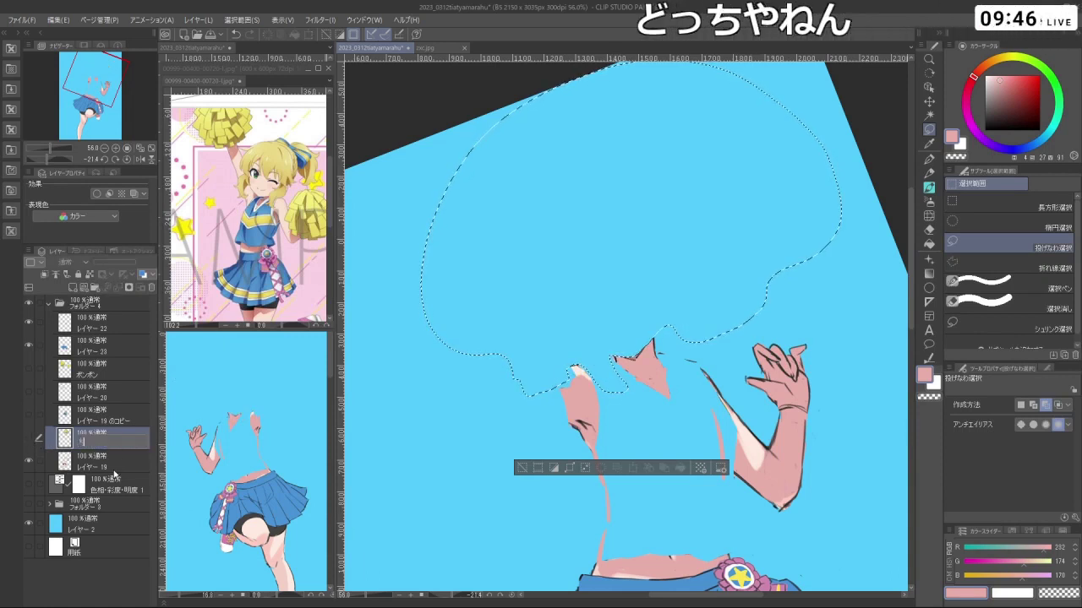
text(かお)
key(Return)
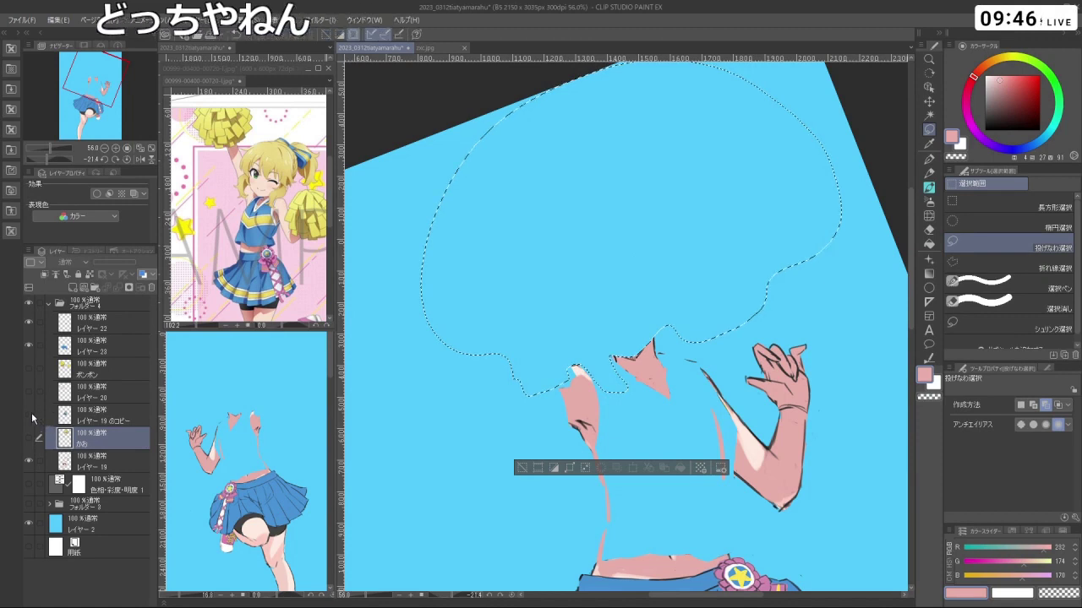
Show the sleeveless top's layer to identify it, rename it うわぎ and hide it again
click(30, 416)
click(93, 418)
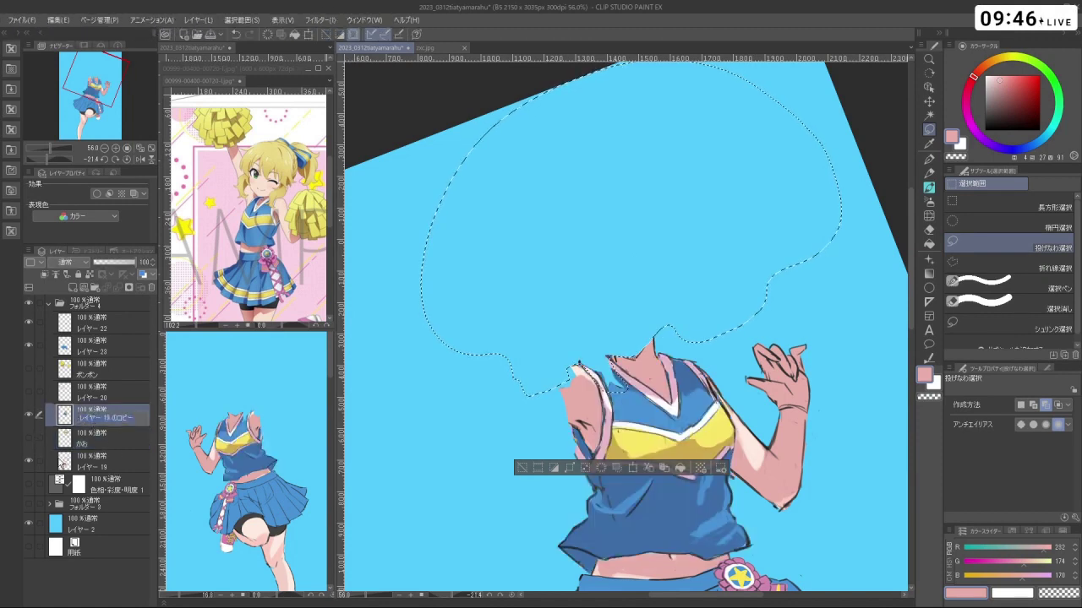
double_click(105, 418)
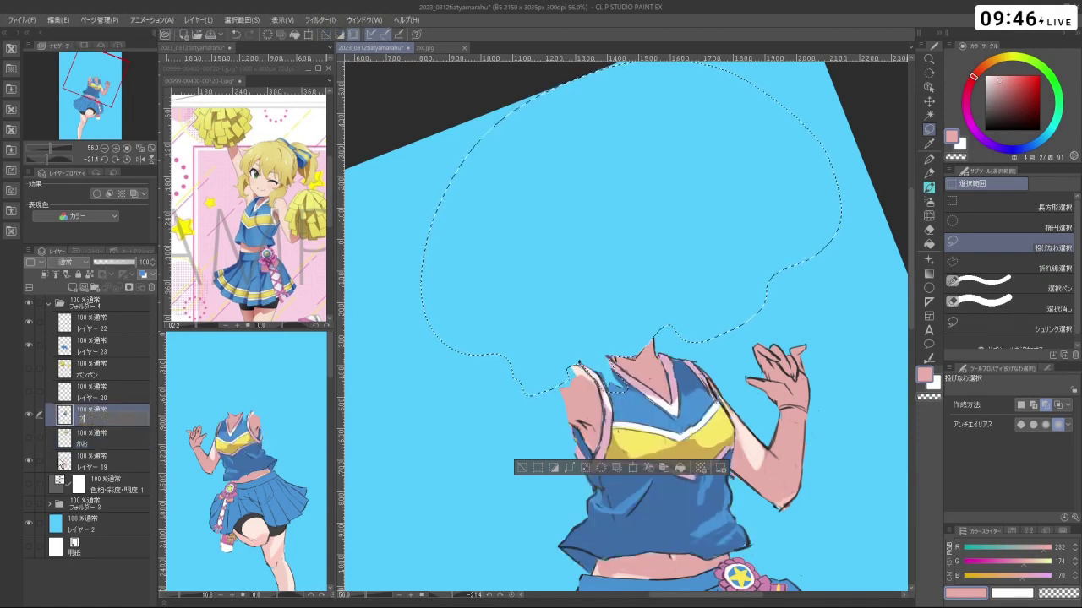
text(うわぎ)
key(Return)
click(31, 416)
Rename the skirt layer スカート and the outstretched hand's layer ゆび, leaving the hand hidden
click(95, 355)
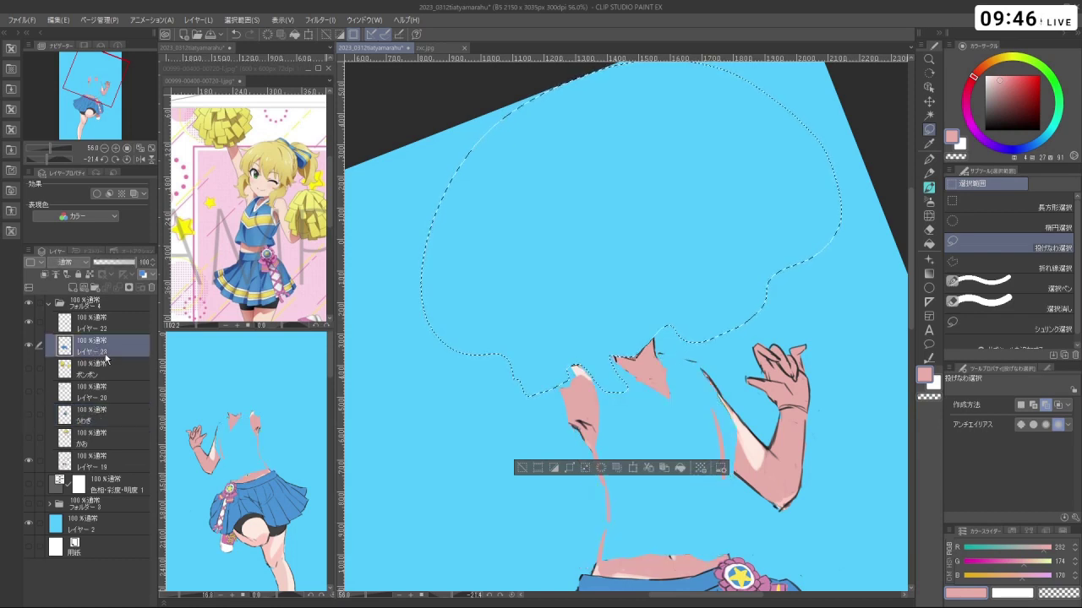
double_click(105, 355)
key(Return)
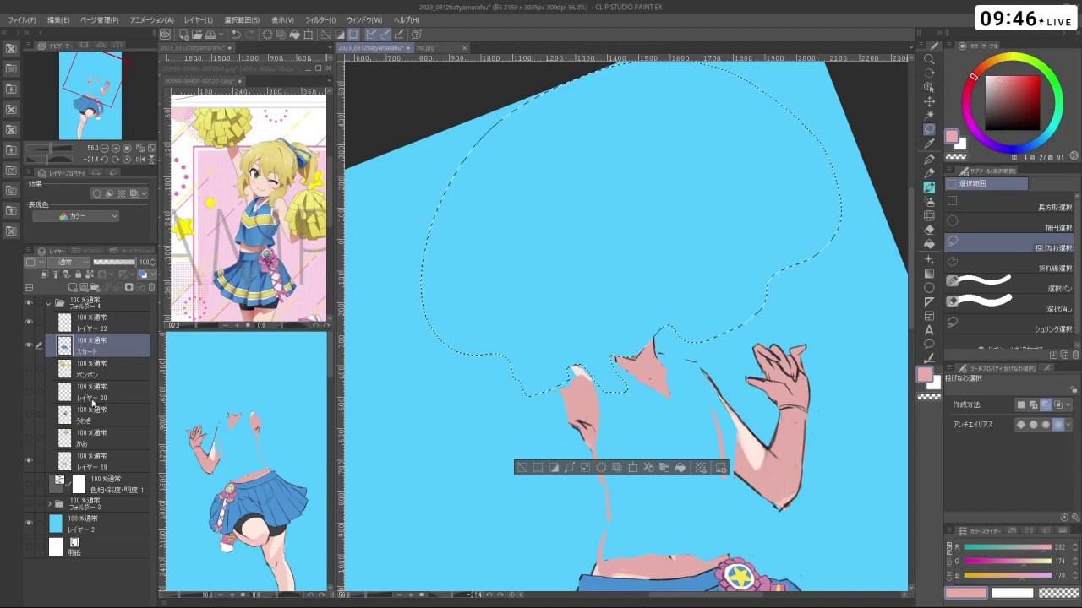
click(93, 395)
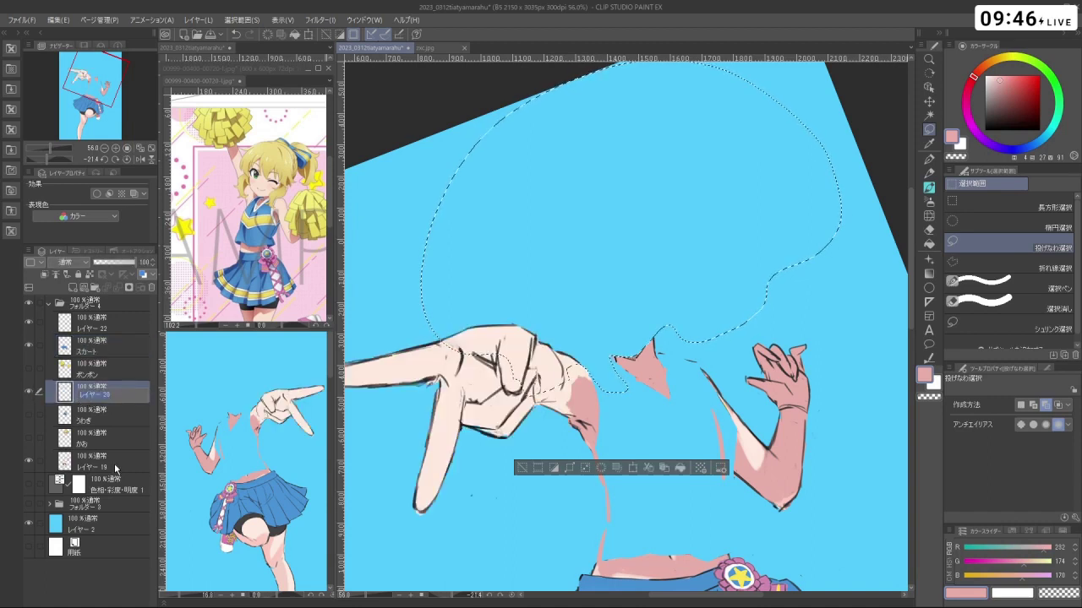
text(ゆび)
key(Return)
click(30, 391)
Toggle レイヤー 22 to check what it holds, leave it shown and turn the かお layer back on
click(28, 322)
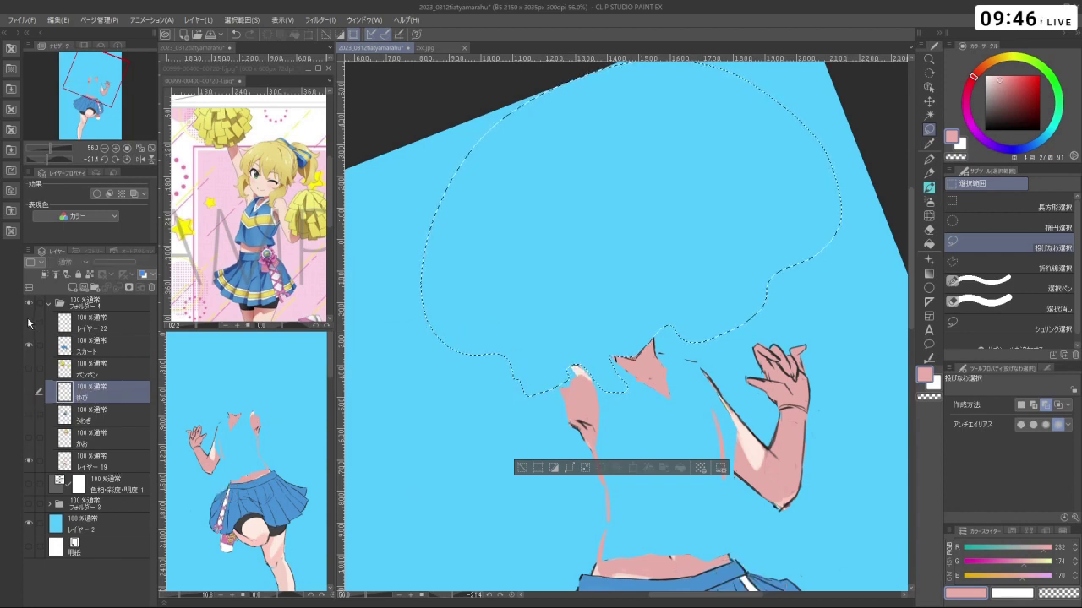
click(29, 322)
click(28, 322)
click(29, 322)
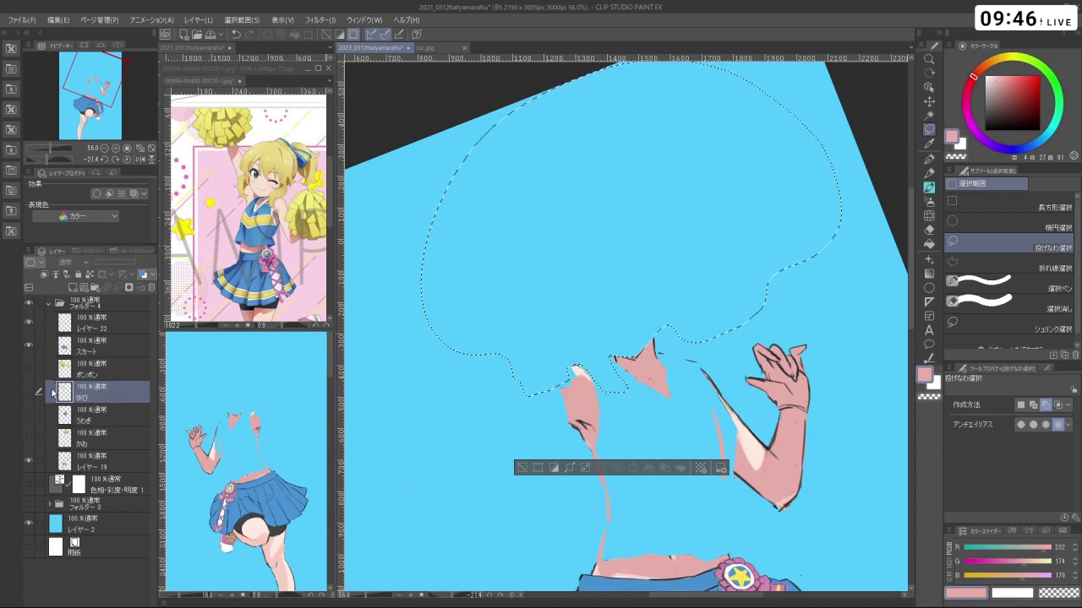
click(30, 326)
click(30, 326)
click(29, 435)
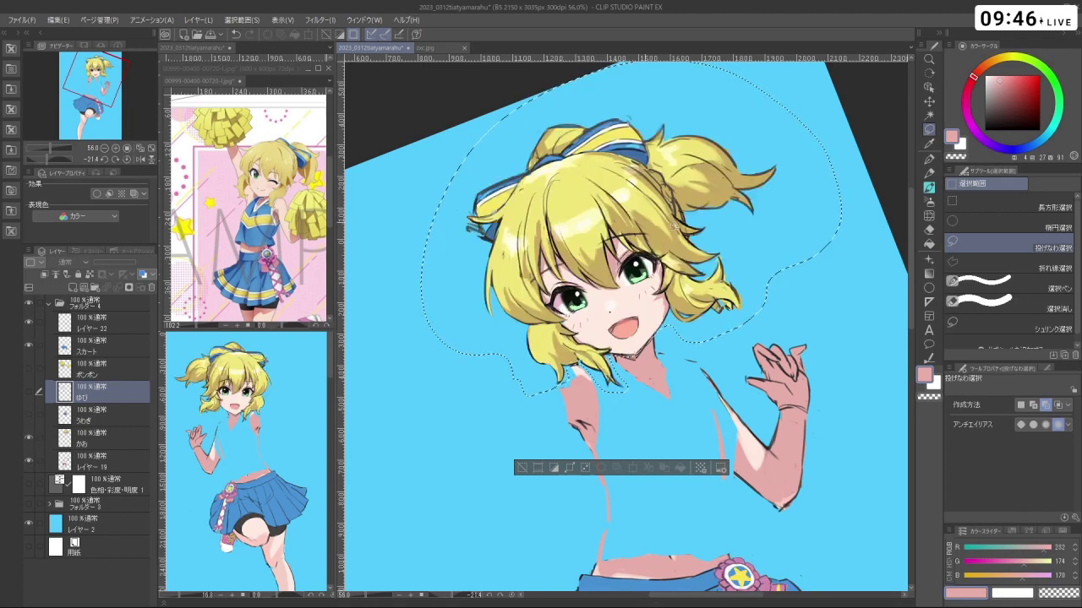
Clear the selection, make レイヤー 19 active and ready the watercolour brush with near-black (RGB 25, 25, 25)
key(shift+space)
drag(674, 226, 695, 240)
click(545, 431)
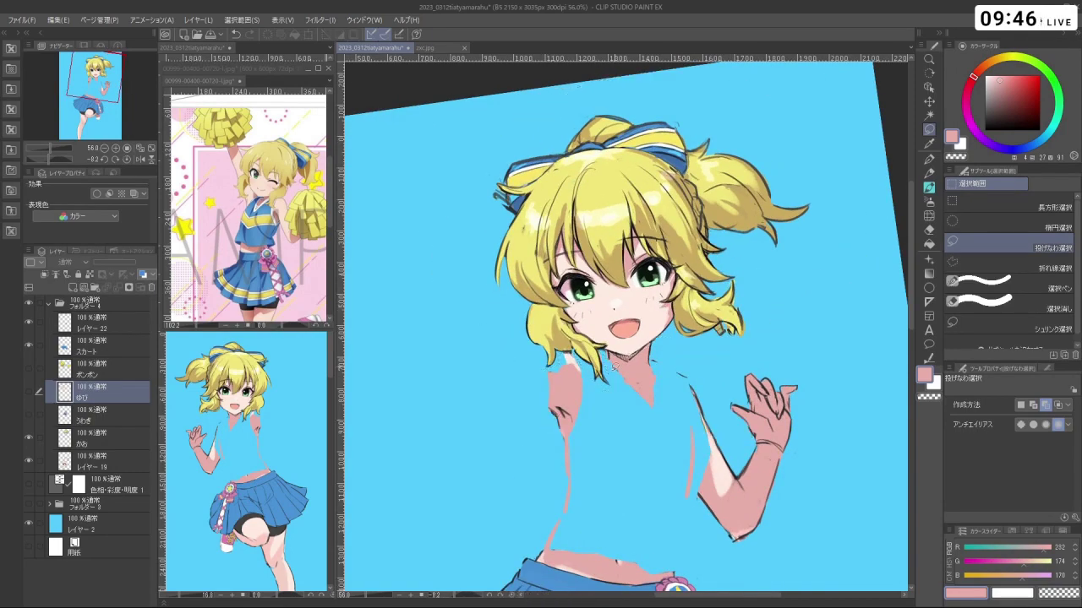
drag(545, 432, 522, 411)
click(123, 458)
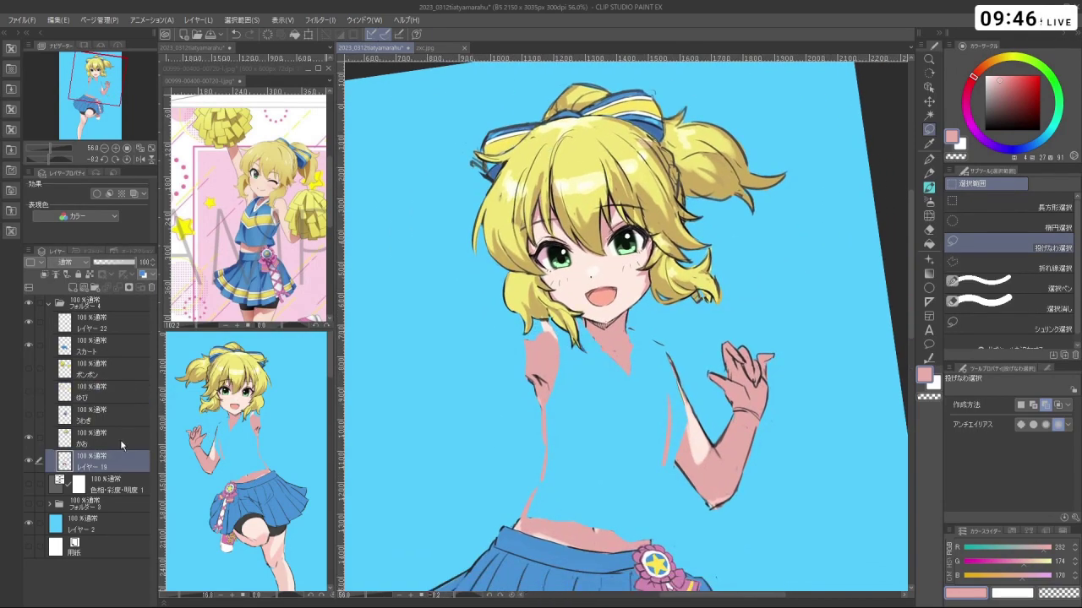
key(shift+space)
drag(627, 486, 826, 180)
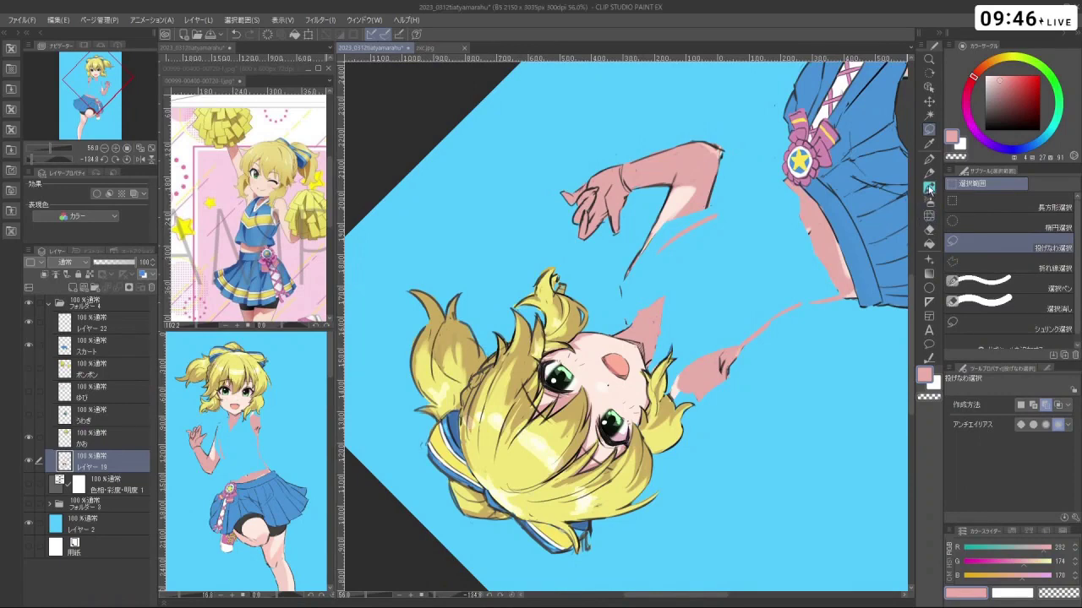
click(928, 187)
key(shift+space)
mouse_move(545, 404)
mouse_down()
mouse_move(532, 268)
mouse_move(611, 216)
mouse_up()
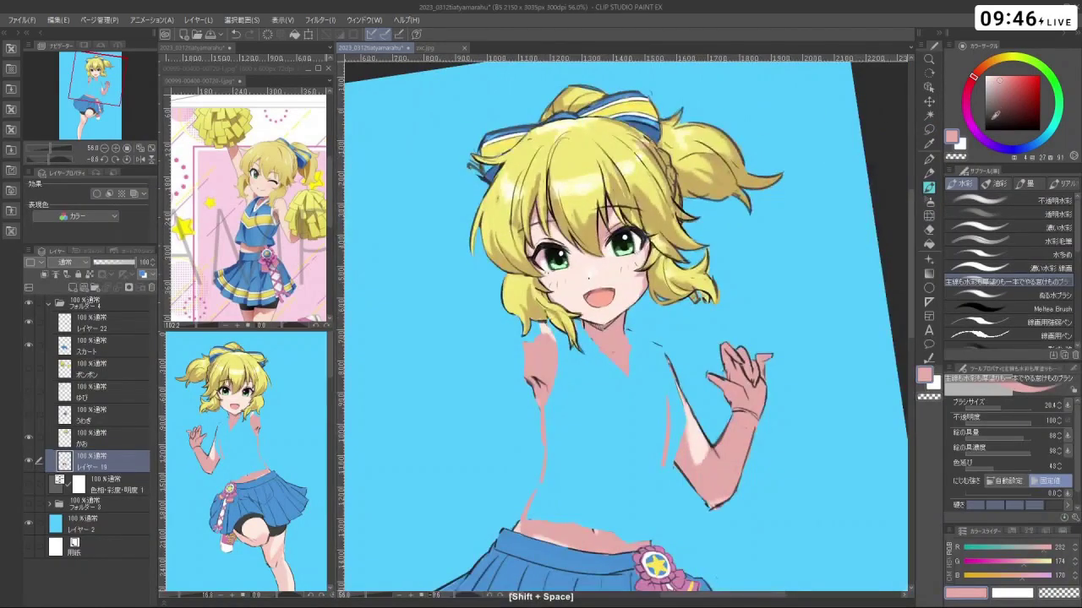
click(984, 125)
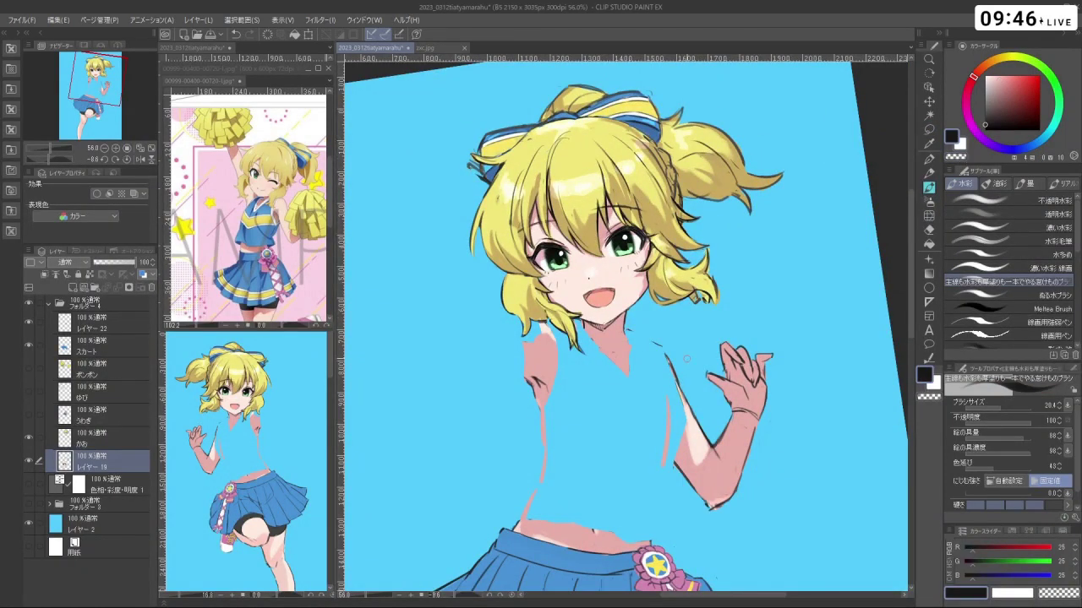
Ink the line from the neck across the shoulder of the waving arm, undoing misplaced strokes
key(shift+space)
drag(734, 297, 734, 346)
drag(632, 343, 652, 382)
key(ctrl+z)
key(ctrl+z)
key(ctrl+z)
key(ctrl+z)
key(ctrl+z)
mouse_move(740, 271)
mouse_down()
mouse_move(615, 200)
mouse_move(502, 352)
mouse_move(697, 431)
mouse_up()
drag(788, 370, 610, 157)
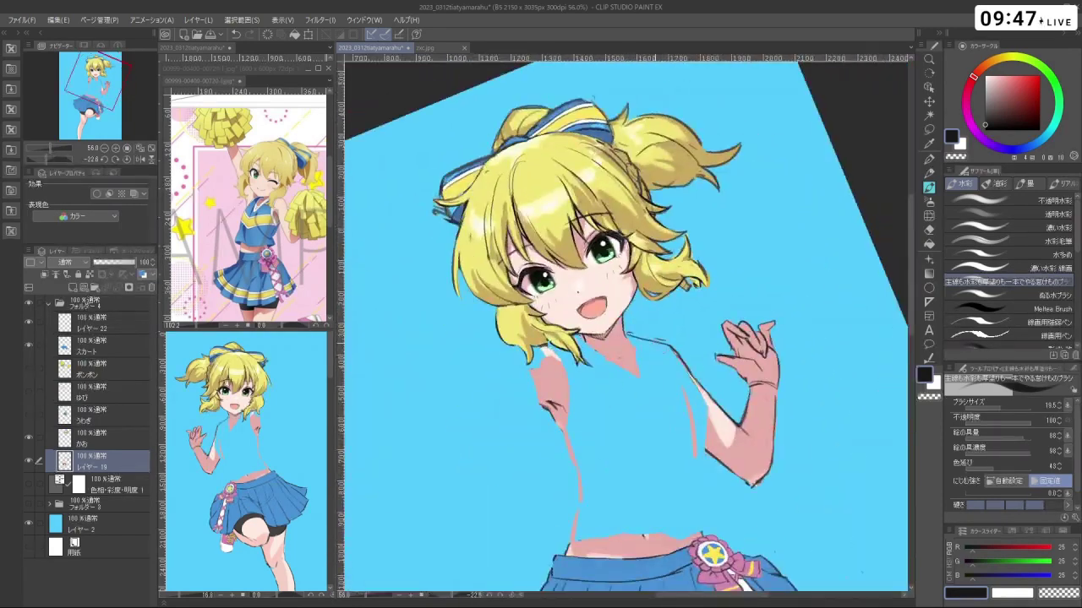
key(ctrl+z)
key(ctrl+z)
Ink the torso's side contour from that shoulder down past the armpit, redoing strokes until the curve fits
mouse_move(661, 346)
mouse_down()
mouse_move(699, 450)
mouse_move(673, 451)
mouse_up()
key(ctrl+z)
key(ctrl+z)
key(ctrl+z)
mouse_move(673, 451)
mouse_down()
mouse_move(631, 342)
mouse_move(655, 341)
mouse_move(653, 324)
mouse_up()
key(ctrl+z)
key(ctrl+z)
key(ctrl+z)
key(ctrl+z)
key(ctrl+z)
mouse_move(636, 270)
mouse_down()
mouse_move(651, 297)
mouse_move(650, 385)
mouse_up()
key(ctrl+z)
key(ctrl+z)
key(ctrl+z)
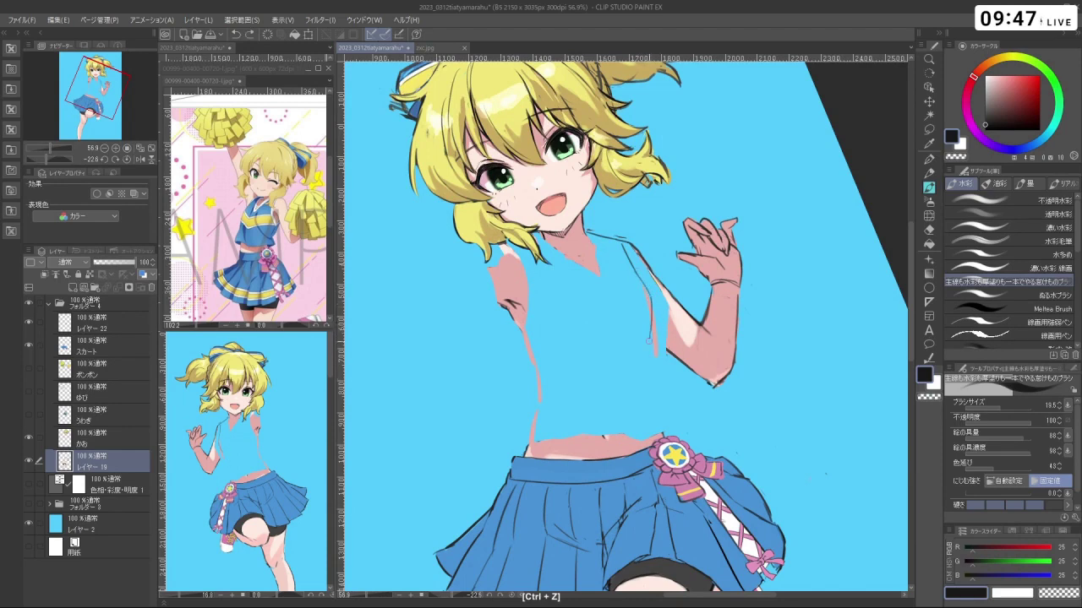
Extend the inked side contour down to the waist beside the star rosette, undoing unsuitable strokes
drag(651, 329, 649, 381)
drag(649, 378, 649, 405)
key(ctrl+z)
key(ctrl+z)
key(ctrl+z)
mouse_move(650, 324)
mouse_down()
mouse_move(645, 369)
mouse_move(668, 442)
mouse_up()
key(ctrl+z)
key(ctrl+z)
key(ctrl+z)
Undo a stray stroke and ink the short contour below the opposite arm's armpit
key(ctrl+space)
mouse_move(659, 390)
mouse_down()
mouse_move(562, 355)
mouse_move(580, 498)
mouse_move(774, 227)
mouse_move(577, 156)
mouse_move(515, 464)
mouse_move(611, 503)
mouse_up()
key(shift+space)
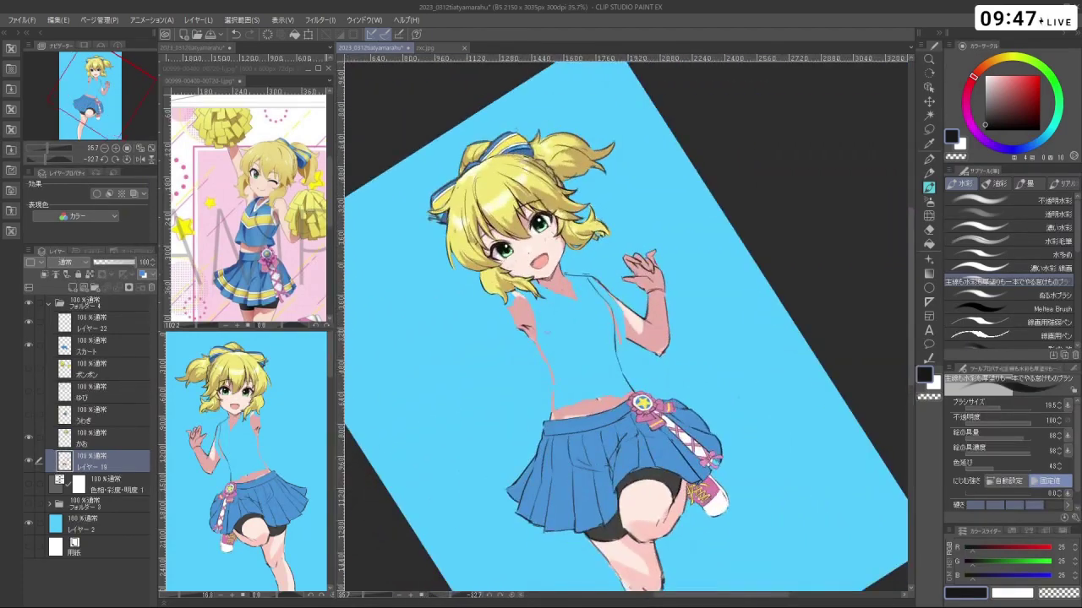
key(ctrl+z)
key(shift+space)
drag(535, 333, 556, 267)
key(ctrl+space)
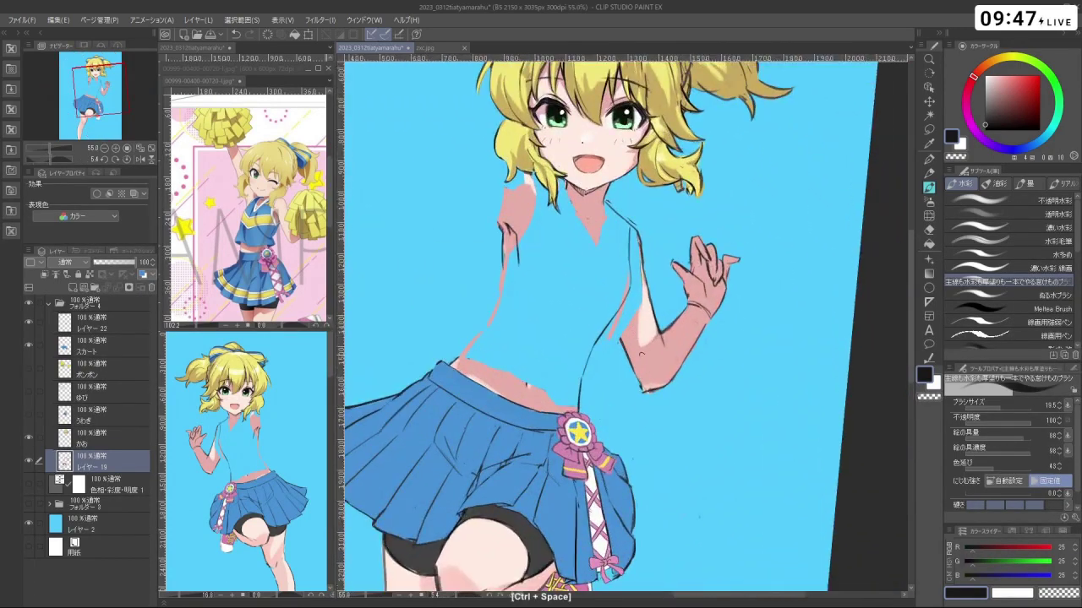
key(shift+space)
drag(647, 373, 666, 352)
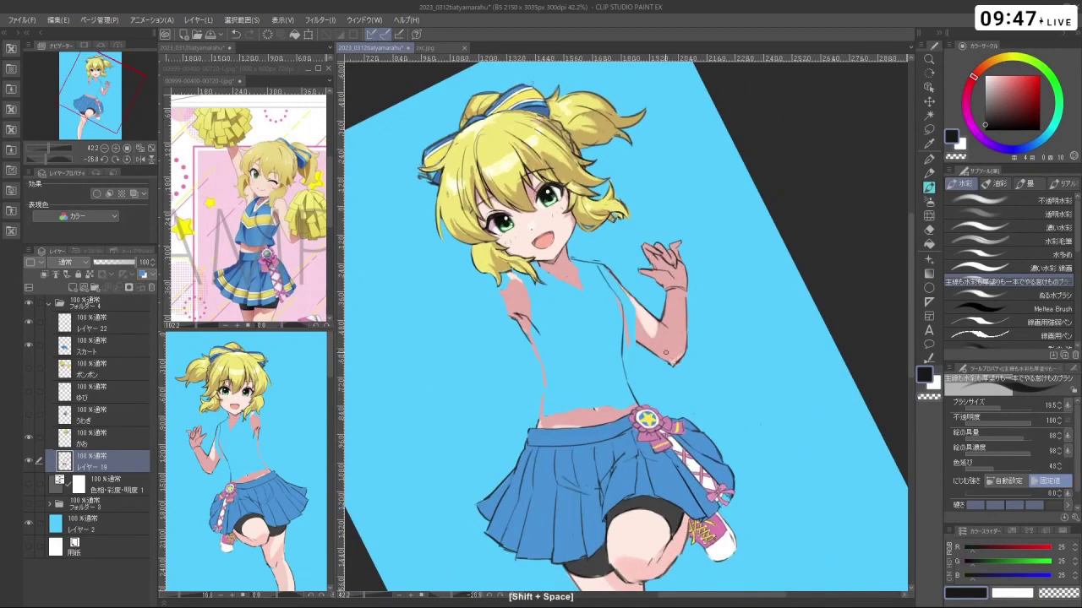
Toggle the うわぎ layer on and off to compare the top with the redrawn torso, leaving it hidden
click(28, 417)
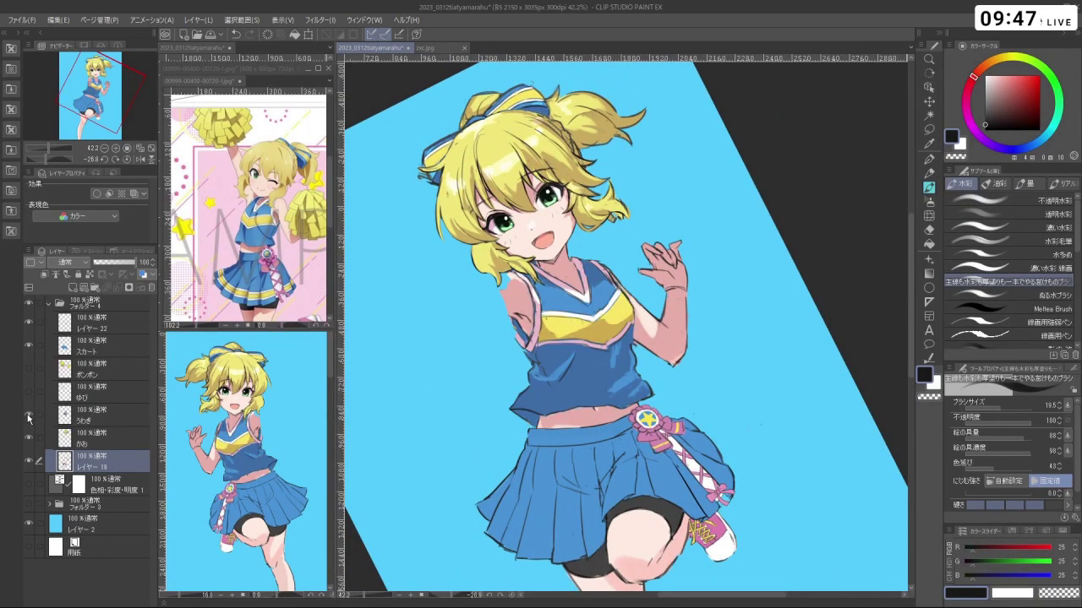
click(28, 417)
click(28, 418)
click(28, 419)
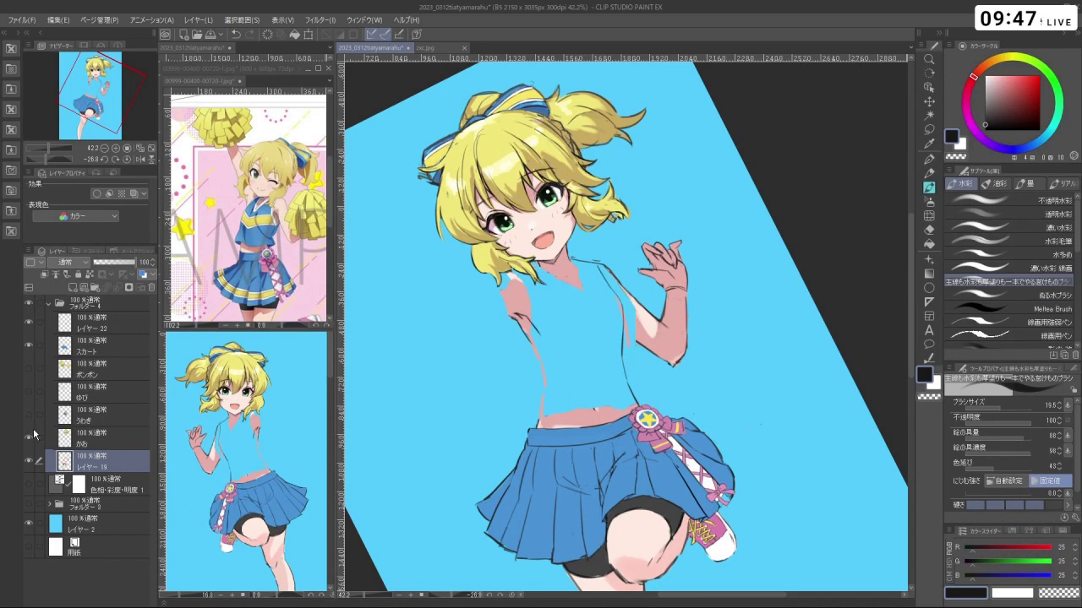
Sample the pink skin shadow, enlarge the brush and paint between the neck and the inked shoulder line
key(ctrl+space)
click(589, 318)
key(shift+space)
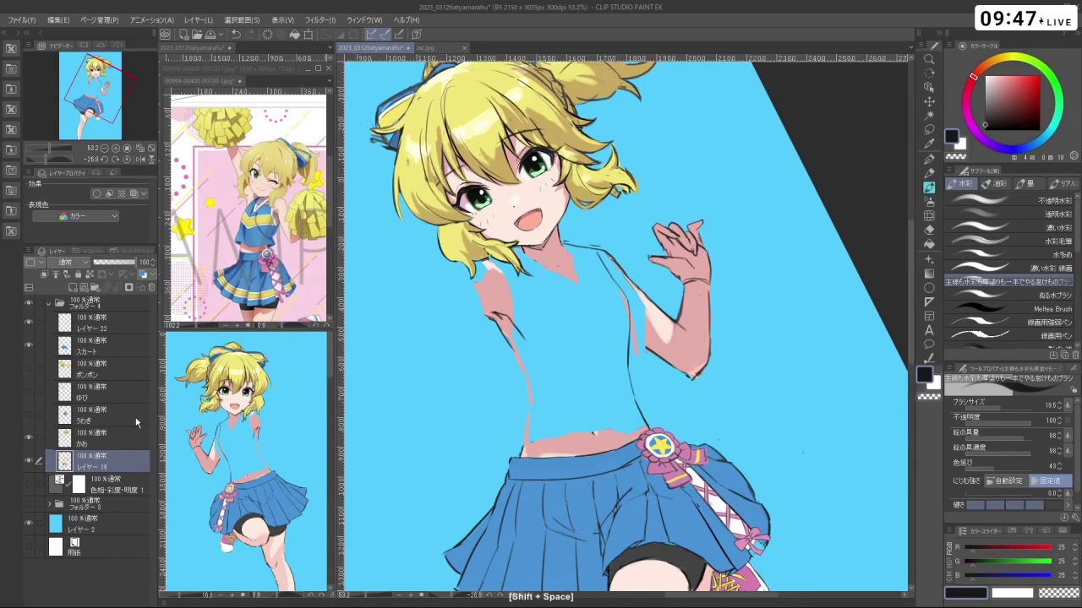
drag(699, 476, 756, 223)
right_click(574, 408)
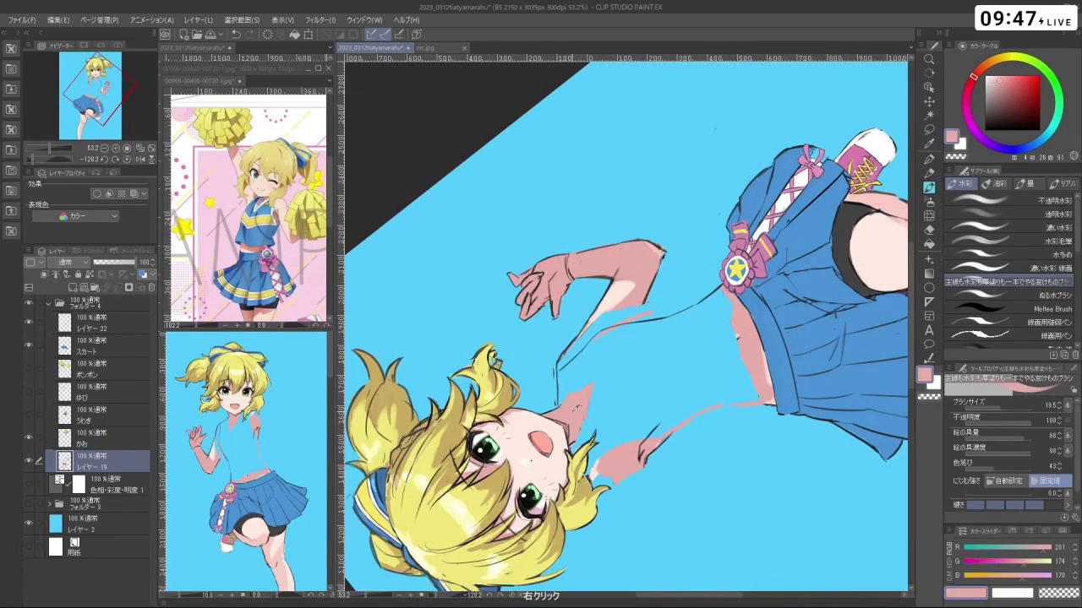
key(shift+space)
key(ctrl+alt)
mouse_move(581, 419)
mouse_down()
mouse_move(601, 427)
mouse_move(573, 390)
mouse_up()
key(ctrl+z)
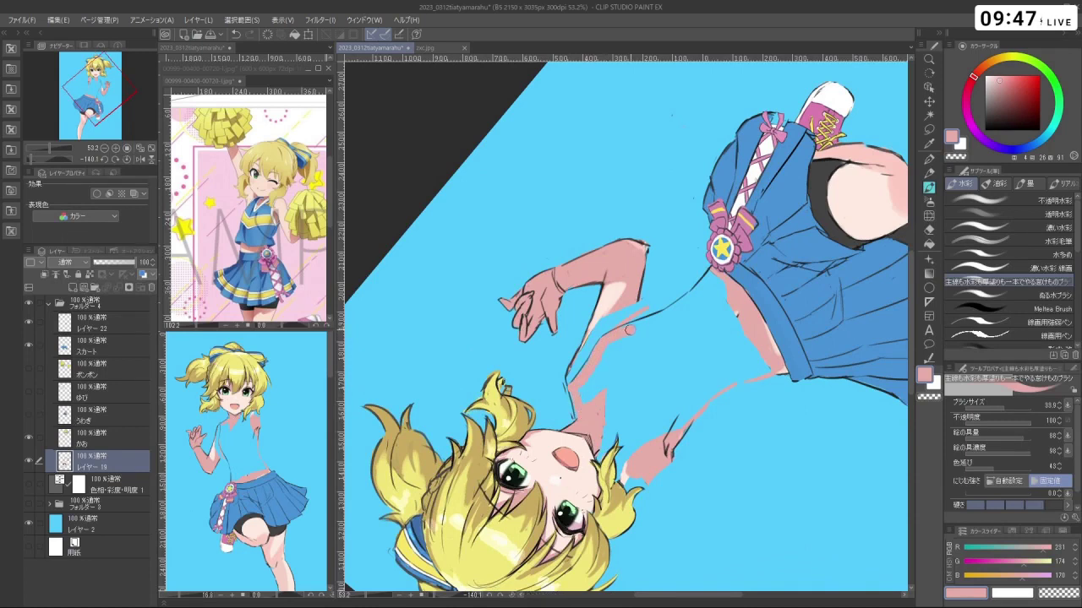
Brush a pink shadow band inside the inked torso contour from the waving arm's side down to the waist
mouse_move(641, 326)
mouse_down()
mouse_move(618, 313)
mouse_move(595, 331)
mouse_move(614, 355)
mouse_up()
key(c)
key(c)
drag(615, 414, 620, 329)
key(c)
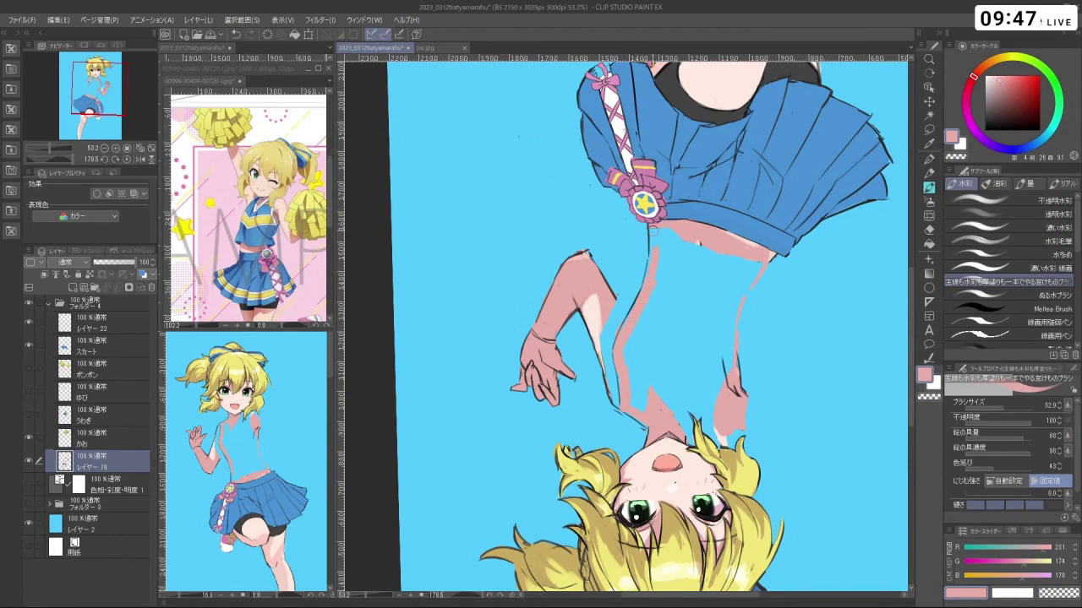
drag(653, 268, 615, 389)
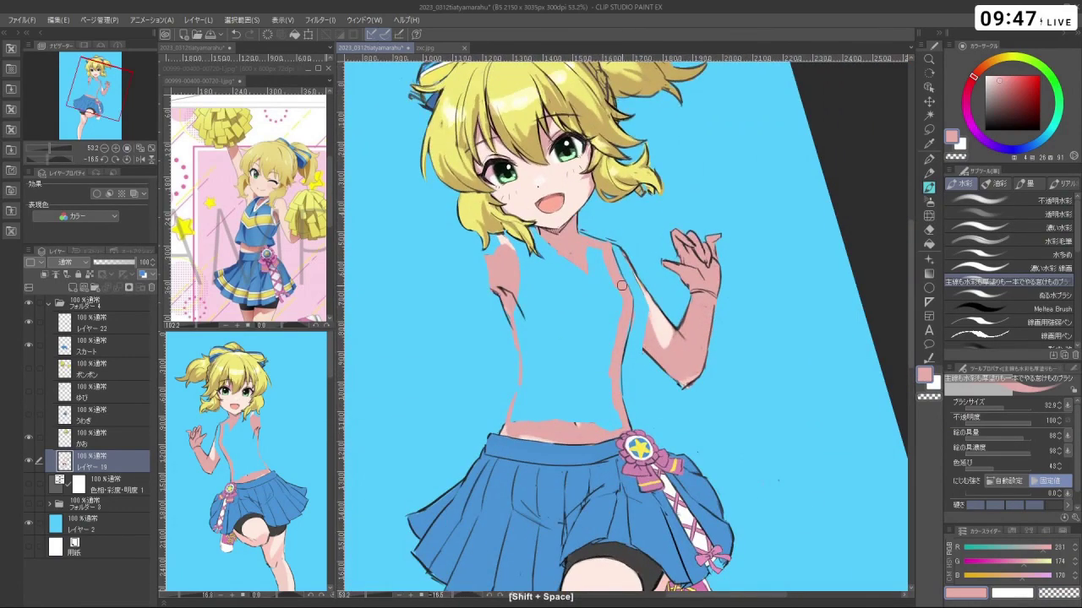
Undo the stray strokes and fill the area below the neck and beside the armpit with the pink skin shadow
key(ctrl+z)
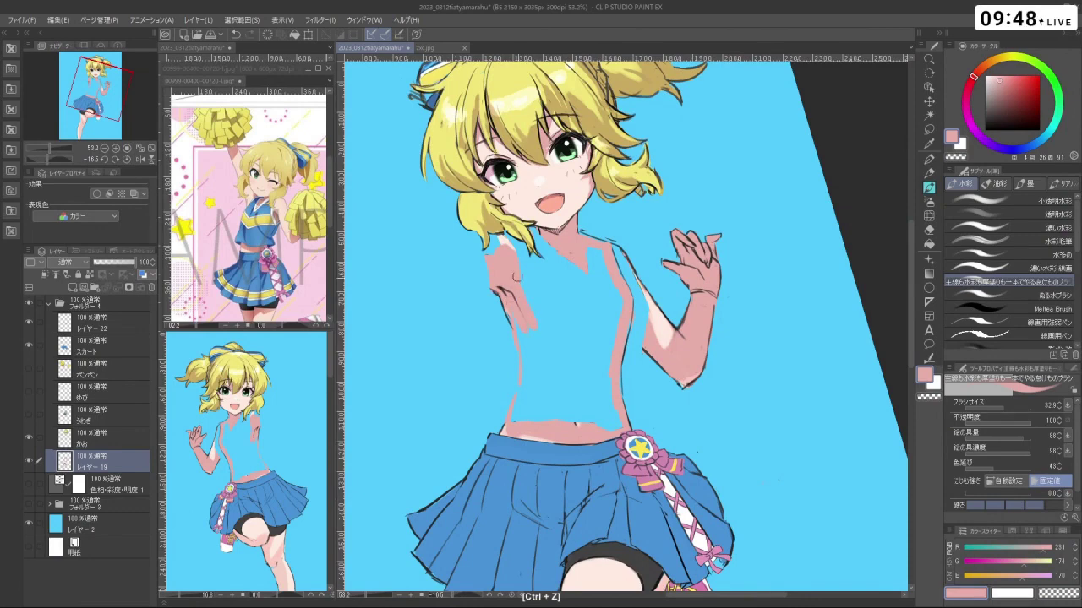
drag(530, 245, 524, 421)
key(ctrl+z)
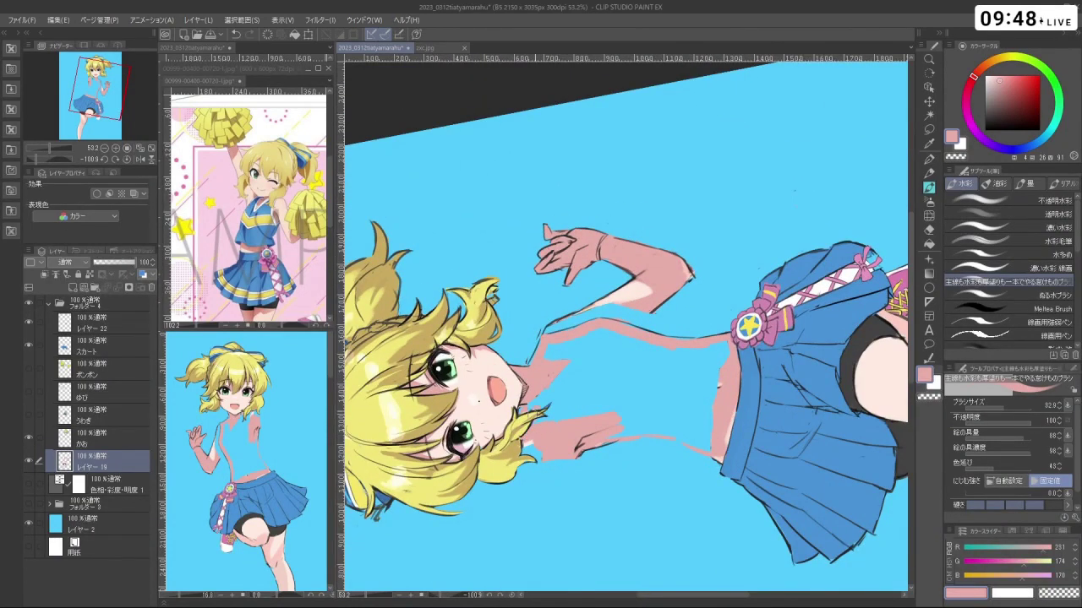
key(shift+space)
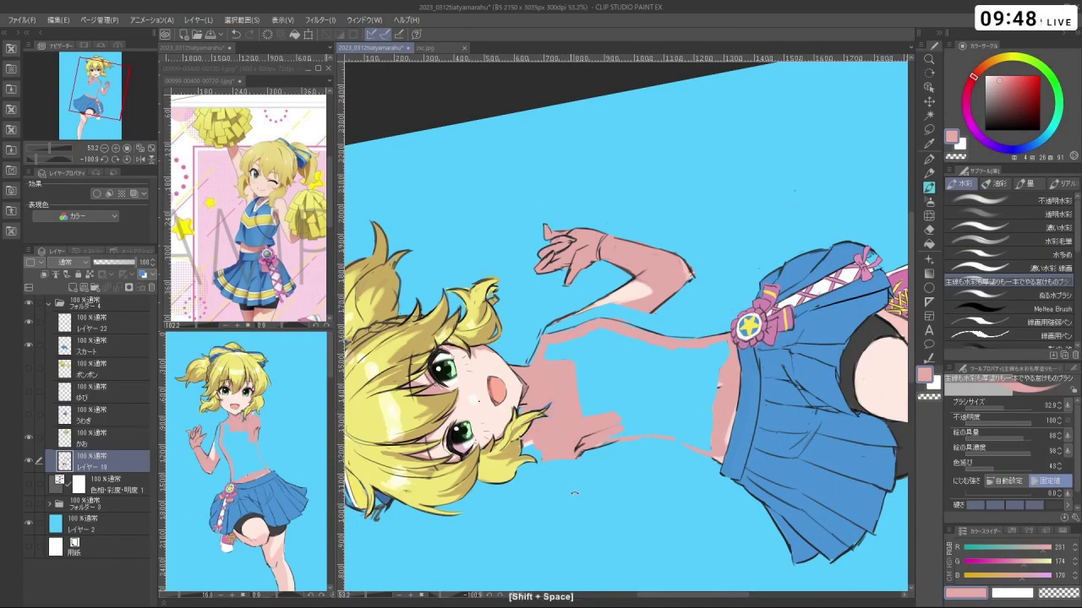
mouse_move(568, 412)
mouse_down()
mouse_move(622, 358)
mouse_move(641, 355)
mouse_up()
mouse_move(546, 338)
mouse_down()
mouse_move(526, 276)
mouse_move(529, 349)
mouse_move(489, 381)
mouse_move(512, 396)
mouse_up()
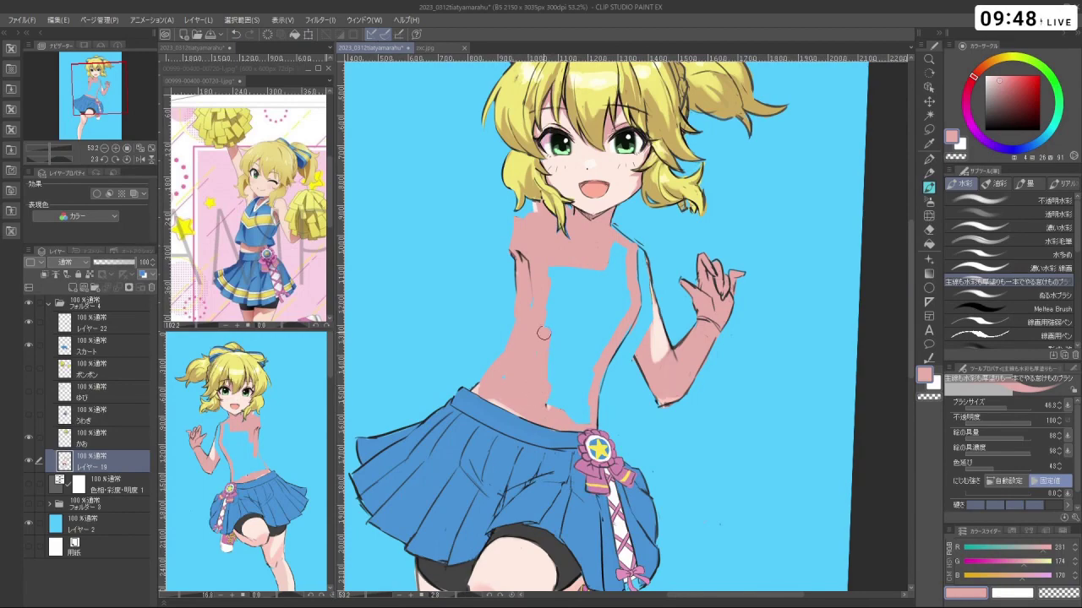
Extend the pink fill down the torso side opposite the waving arm to the skirt's waistband, undoing stray strokes
drag(533, 320, 758, 253)
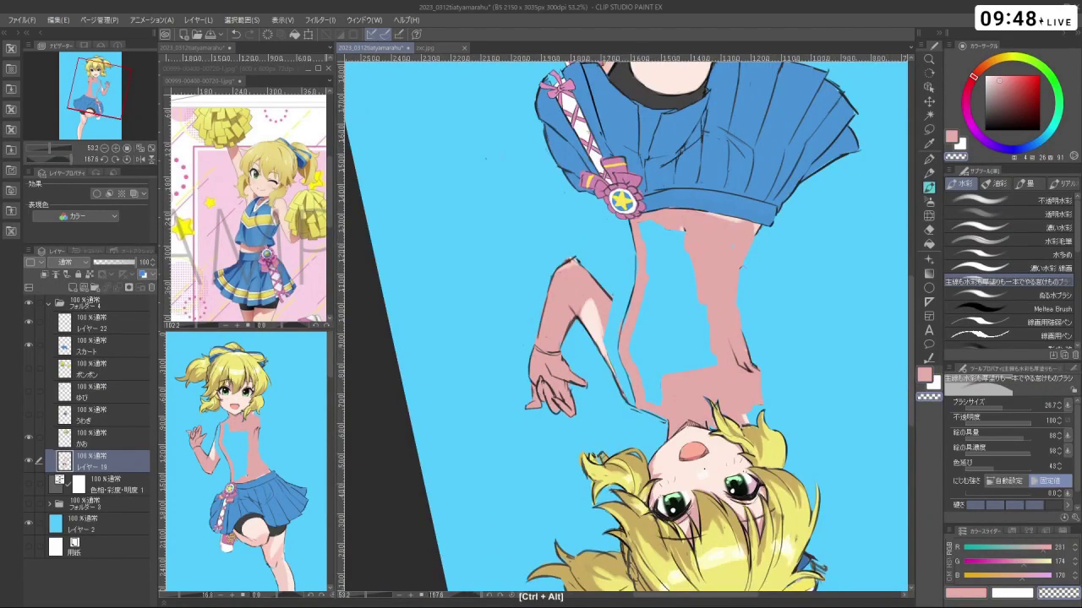
key(ctrl+z)
mouse_move(749, 456)
mouse_down()
mouse_move(799, 287)
mouse_move(548, 166)
mouse_move(506, 194)
mouse_up()
key(ctrl+z)
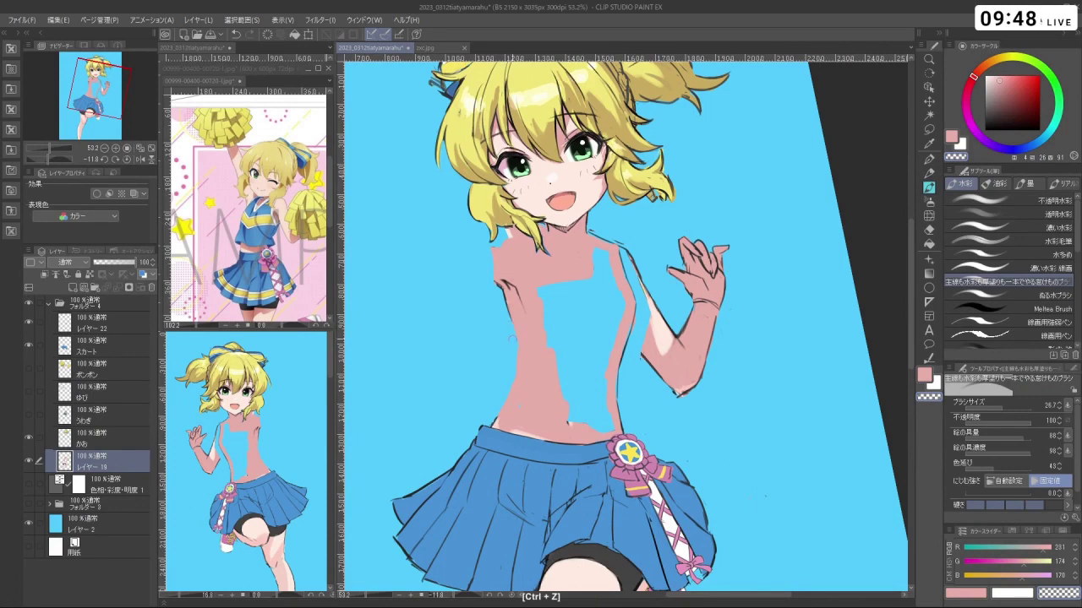
Enlarge the brush and fill the remaining gap in the middle of the torso with the pink skin shadow
key(c)
key(c)
drag(521, 396, 554, 418)
drag(574, 347, 580, 355)
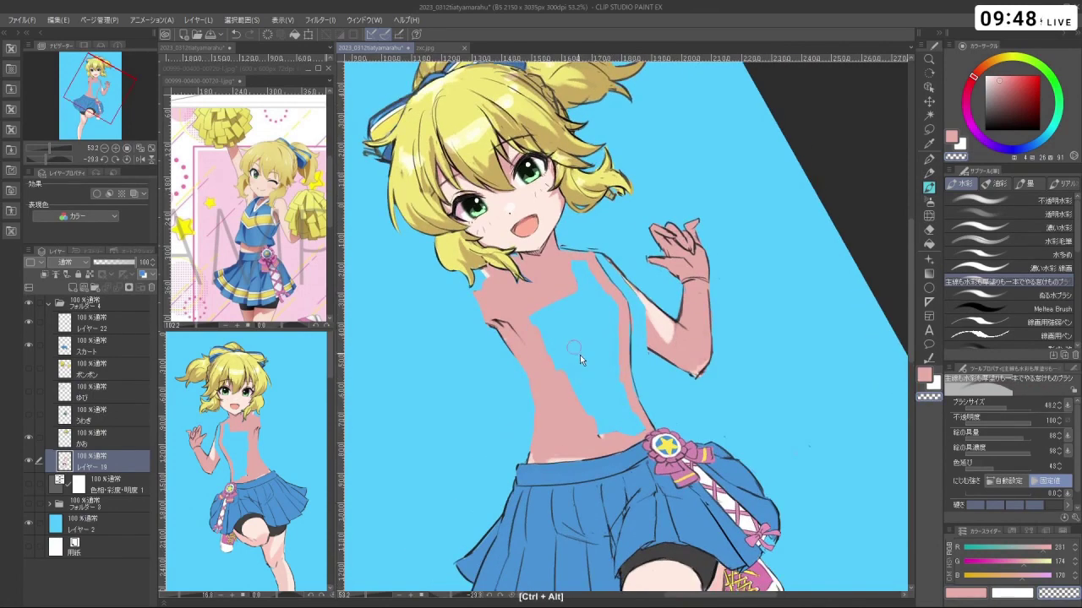
key(c)
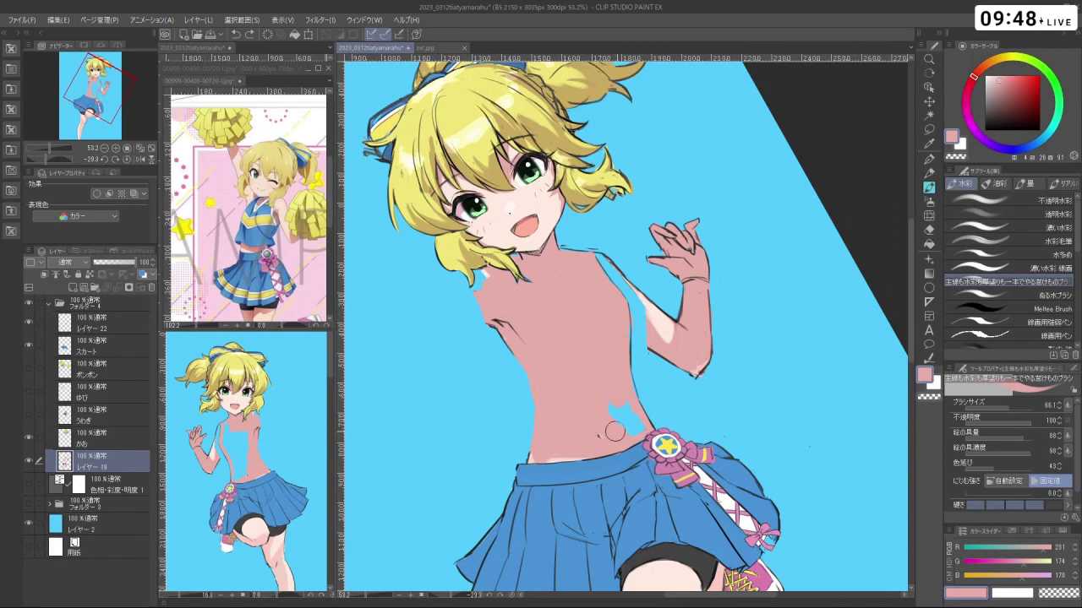
mouse_move(594, 360)
mouse_down()
mouse_move(667, 328)
mouse_move(662, 309)
mouse_up()
drag(603, 330, 606, 337)
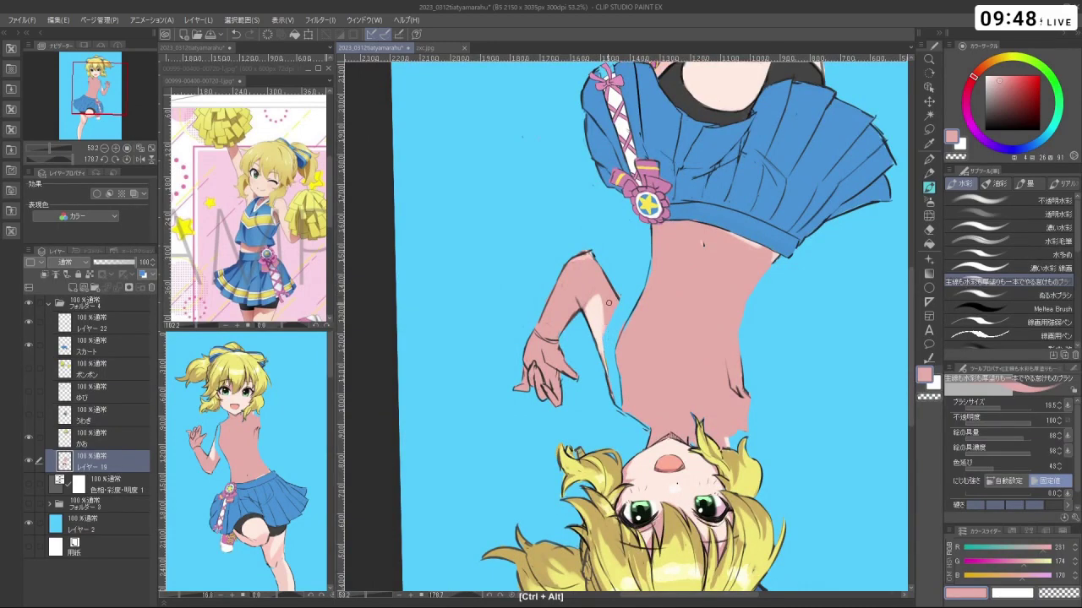
Touch up the torso edge beside the waving arm with a brush size of 19.5, undoing stray strokes
key(ctrl+z)
drag(616, 299, 630, 348)
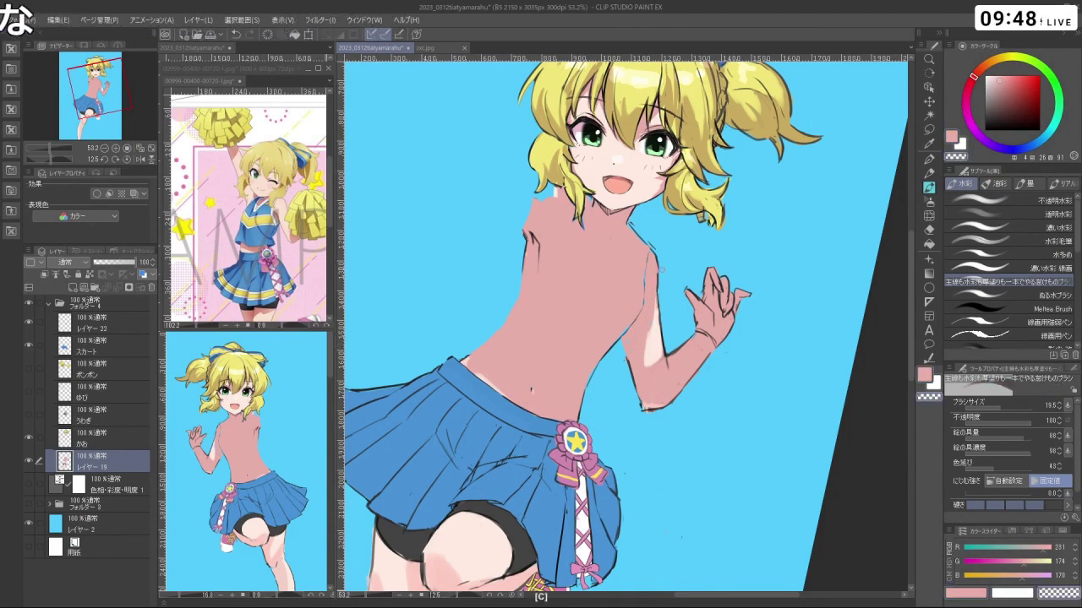
key(ctrl+z)
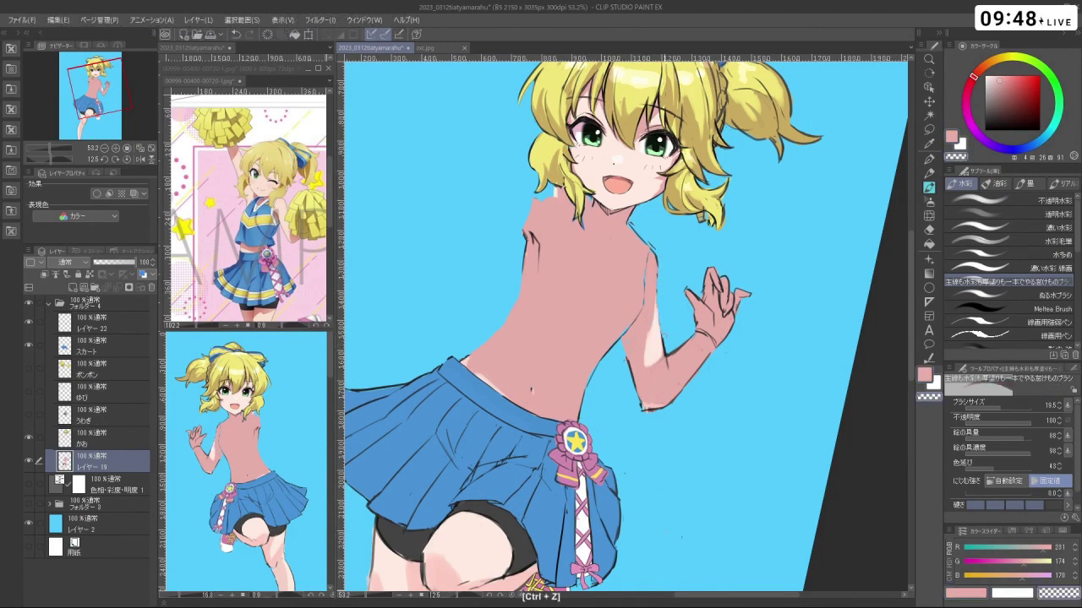
Pick a dark line colour, reduce the brush size and ink the contour at the waving arm's shoulder
key(c)
click(985, 124)
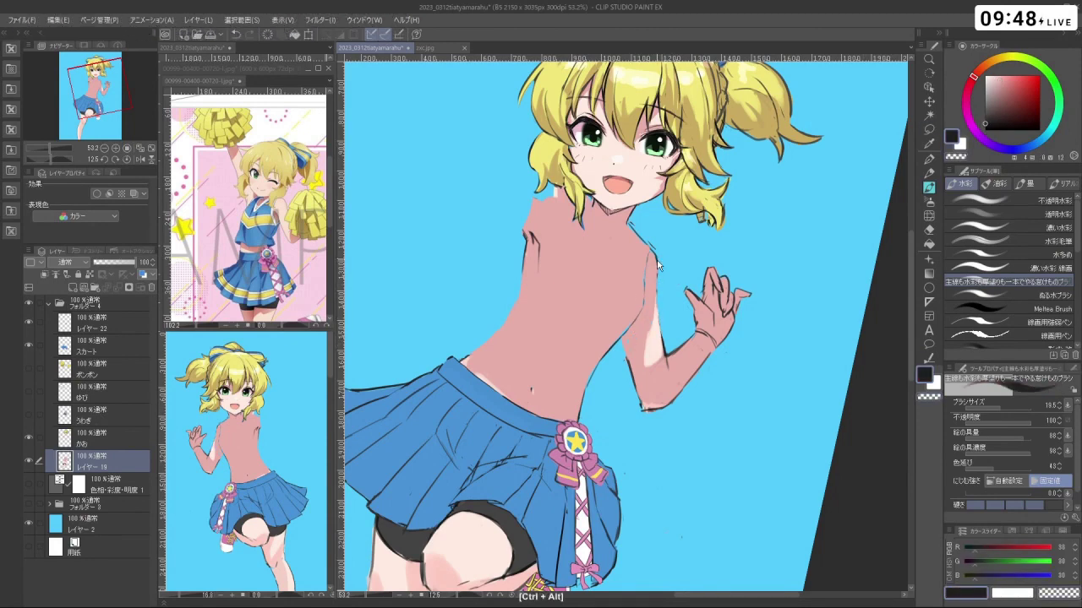
drag(658, 265, 656, 259)
key(ctrl+z)
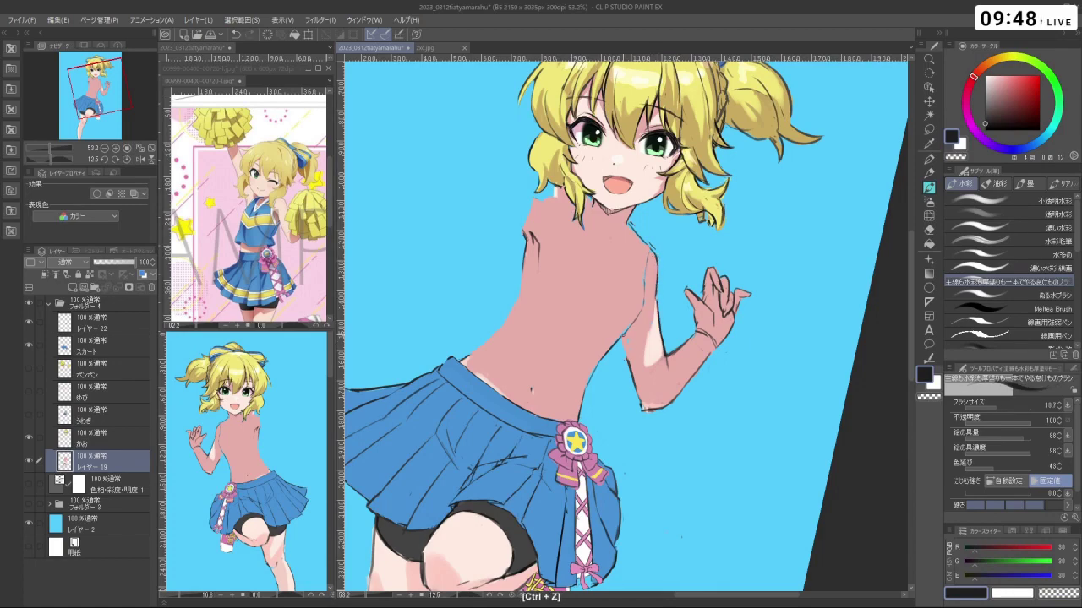
mouse_move(656, 258)
mouse_down()
mouse_move(558, 296)
mouse_move(628, 401)
mouse_move(693, 356)
mouse_move(651, 256)
mouse_up()
key(c)
key(c)
Ink the torso contour from below the waving arm toward the rosette, undoing the stray strokes
mouse_move(648, 397)
mouse_down()
mouse_move(648, 410)
mouse_move(678, 363)
mouse_up()
key(ctrl+z)
mouse_move(592, 354)
mouse_down()
mouse_move(629, 337)
mouse_move(633, 400)
mouse_up()
key(ctrl+z)
drag(509, 348, 519, 379)
key(ctrl+z)
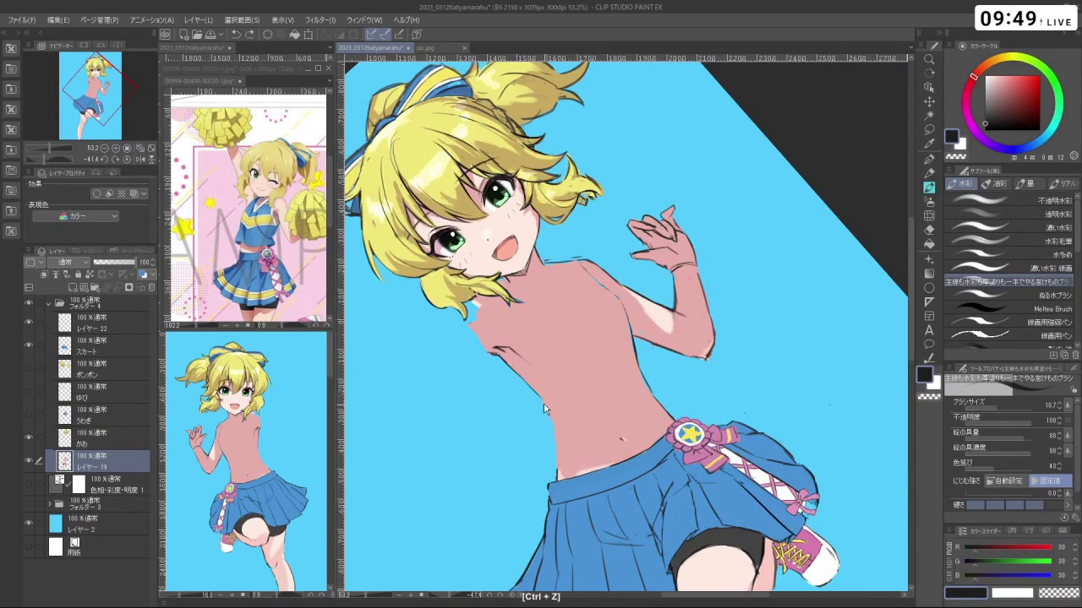
Ink the waist contour on the side opposite the waving arm, rotating the canvas and undoing unwanted strokes
drag(555, 432, 743, 280)
key(ctrl+z)
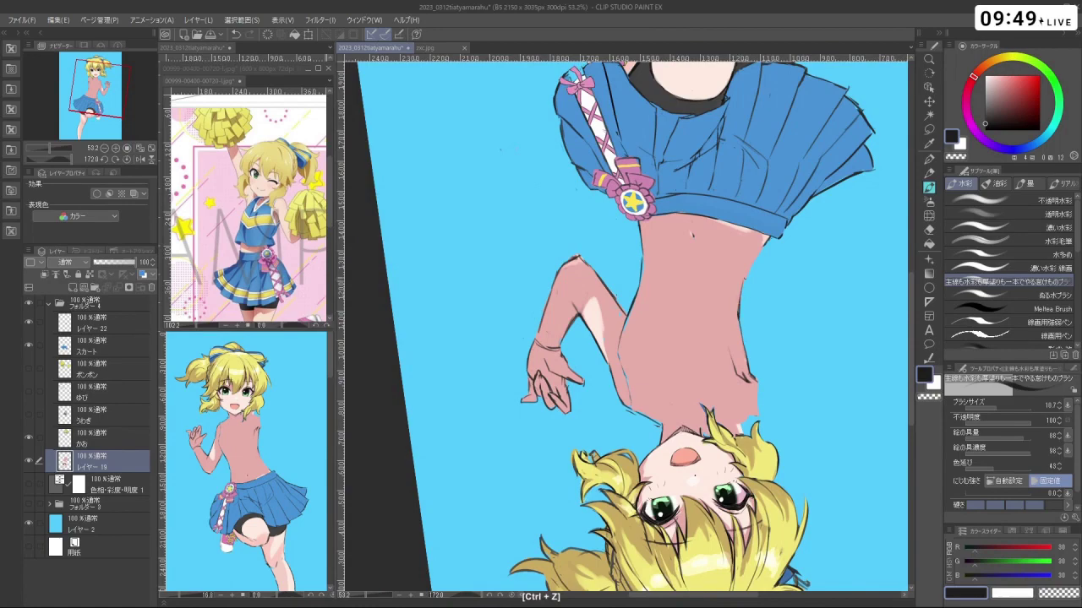
key(shift+space)
drag(750, 267, 567, 451)
key(ctrl+z)
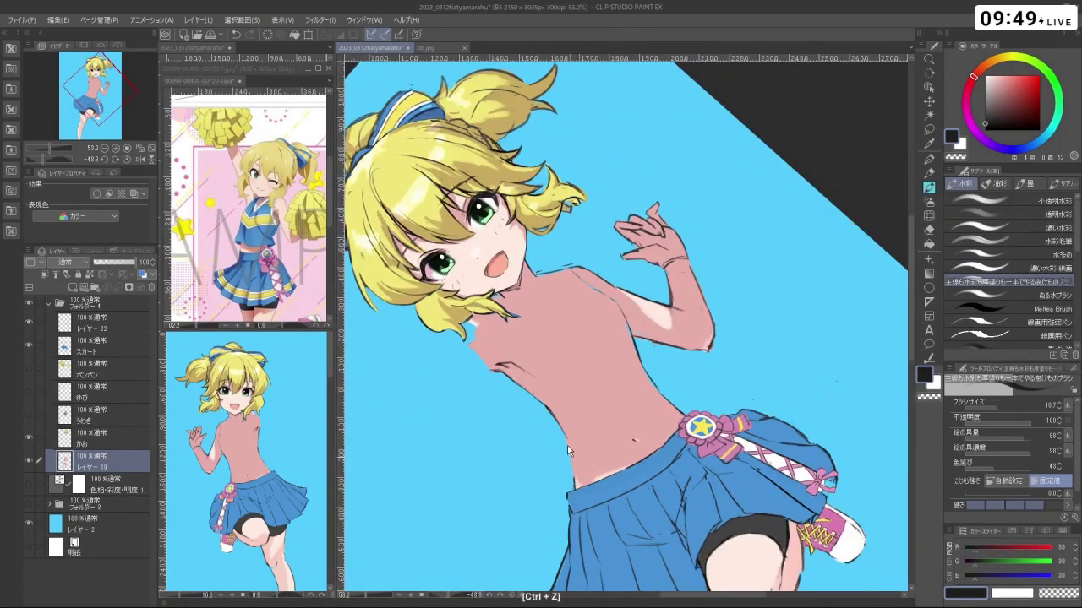
key(shift+space)
drag(718, 414, 734, 263)
key(ctrl+z)
key(shift+space)
drag(729, 363, 729, 285)
key(ctrl+z)
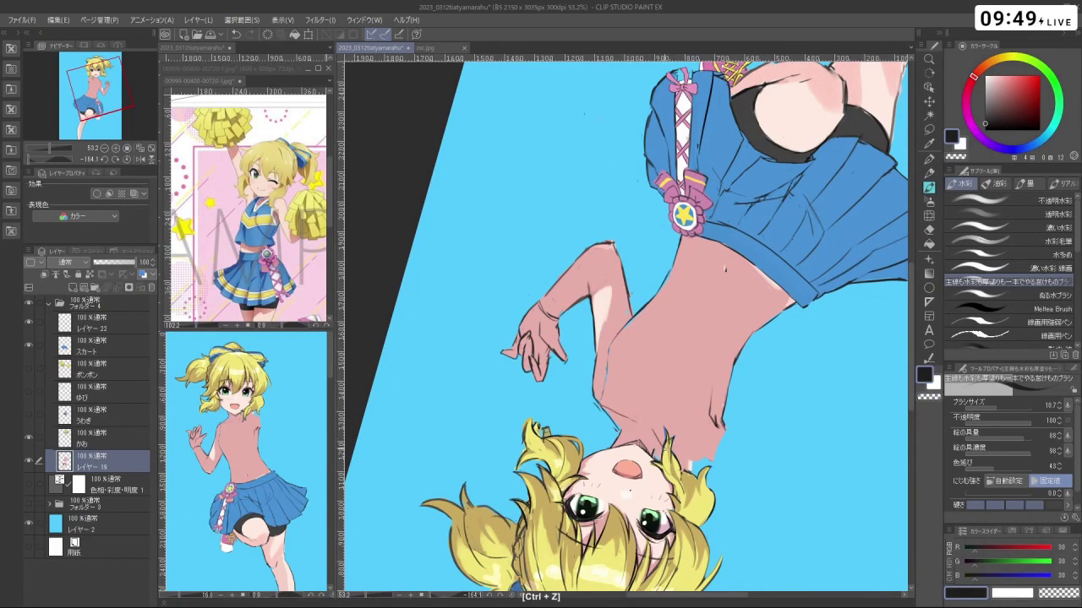
Ink the short navel line and undo a stray stroke
key(shift+space)
drag(528, 243, 629, 390)
key(ctrl+space)
key(space)
drag(630, 390, 619, 368)
key(ctrl+space)
key(ctrl+z)
key(space)
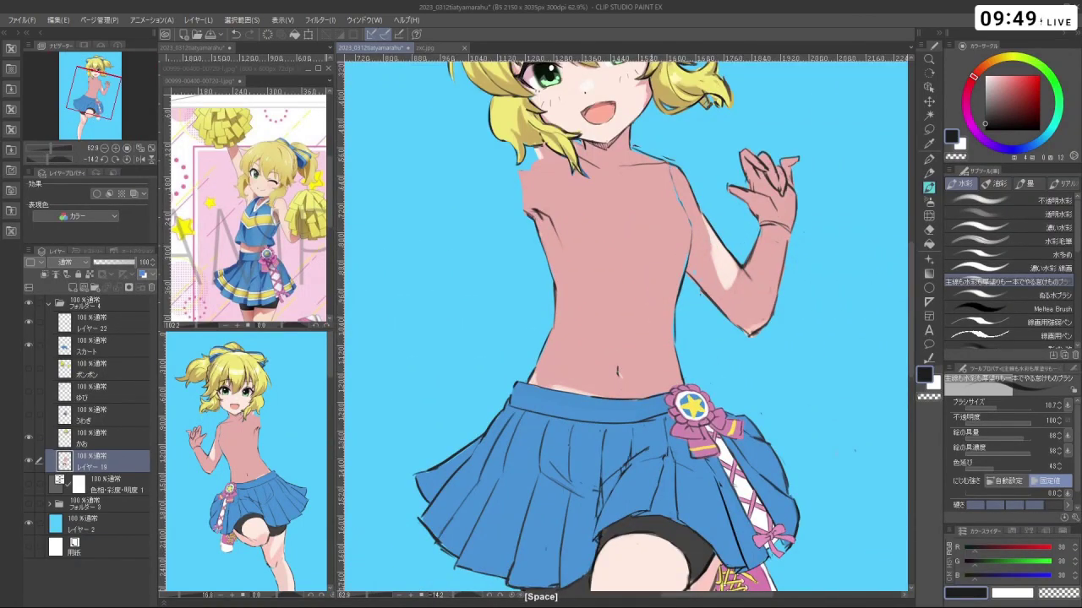
Hide the スカート layer and check the redrawn torso against the whole figure
click(29, 345)
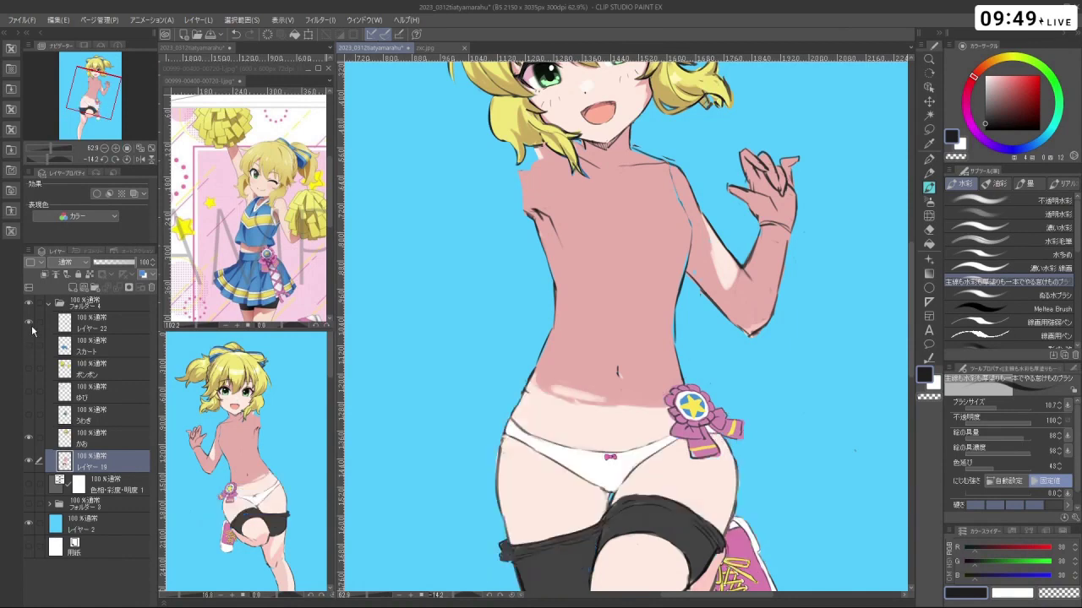
key(ctrl+space)
drag(752, 325, 724, 320)
key(space)
drag(724, 319, 651, 341)
key(shift+space)
drag(649, 476, 765, 380)
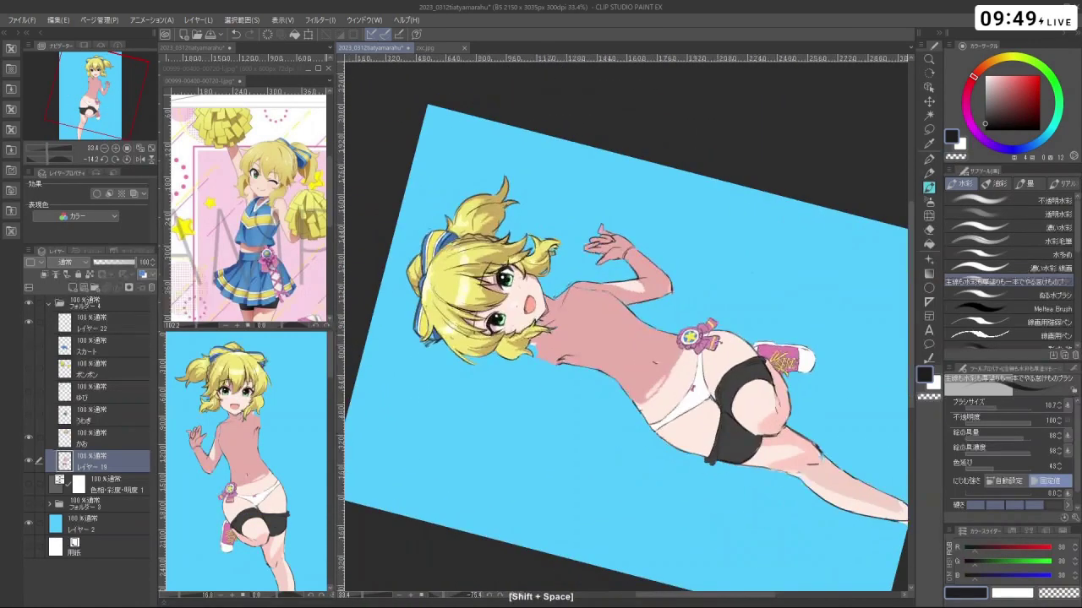
drag(744, 436, 571, 388)
scroll(644, 276, up, 3)
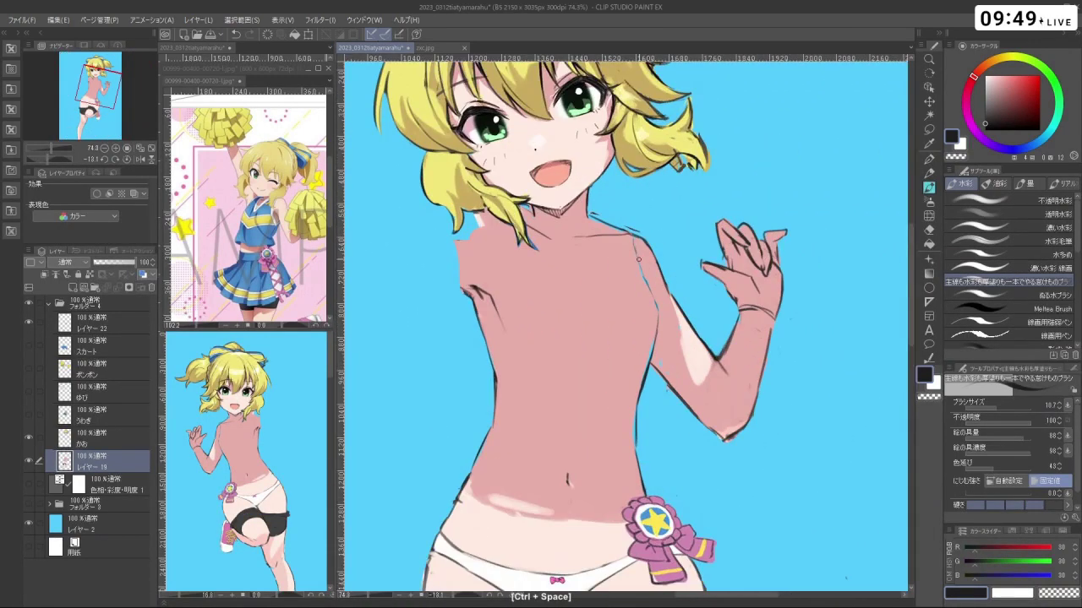
Sample the pink skin shadow and fill the thin gap between the torso contour and the waving arm
key(ctrl+z)
key(shift+space)
drag(657, 322, 594, 334)
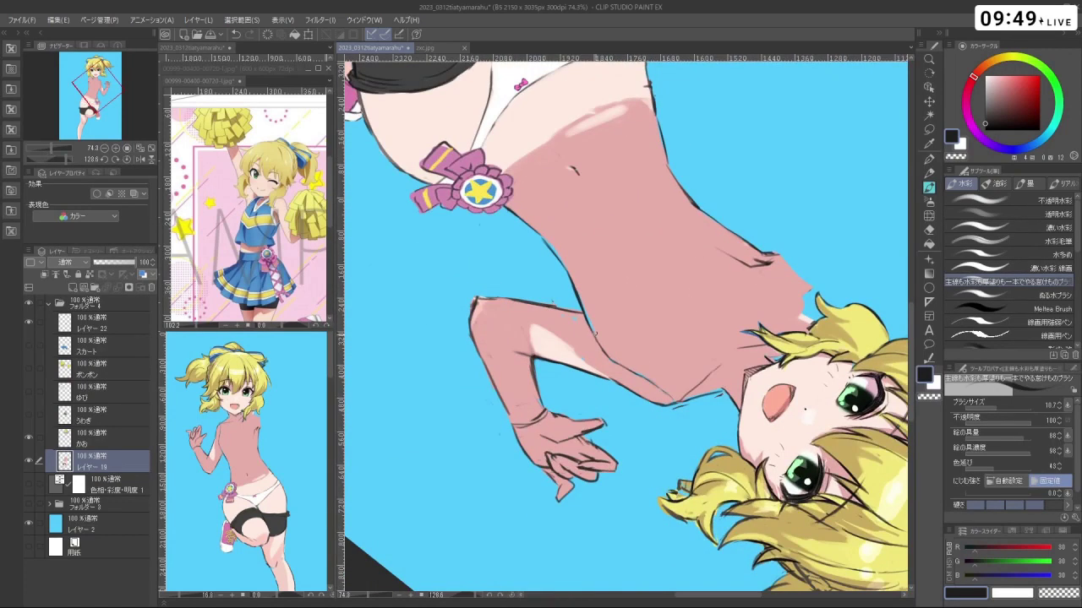
right_click(594, 334)
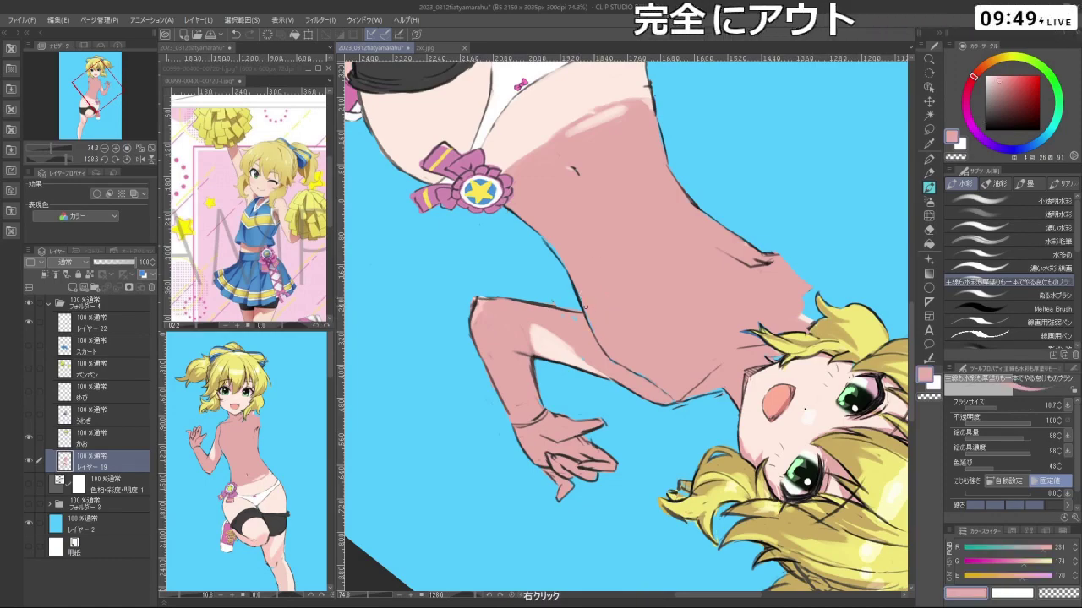
key(shift+space)
mouse_move(605, 404)
mouse_down()
mouse_move(712, 361)
mouse_move(708, 287)
mouse_move(604, 306)
mouse_move(670, 332)
mouse_move(622, 404)
mouse_move(642, 403)
mouse_move(648, 416)
mouse_move(602, 406)
mouse_move(658, 389)
mouse_up()
Sample skin tones around the waist, try retouching the shadow edge and undo the stroke
key(ctrl+space)
key(ctrl+space)
key(shift+space)
key(ctrl+space)
key(space)
right_click(610, 418)
key(ctrl+space)
right_click(638, 413)
right_click(641, 396)
key(ctrl+space)
key(ctrl+alt)
key(ctrl+z)
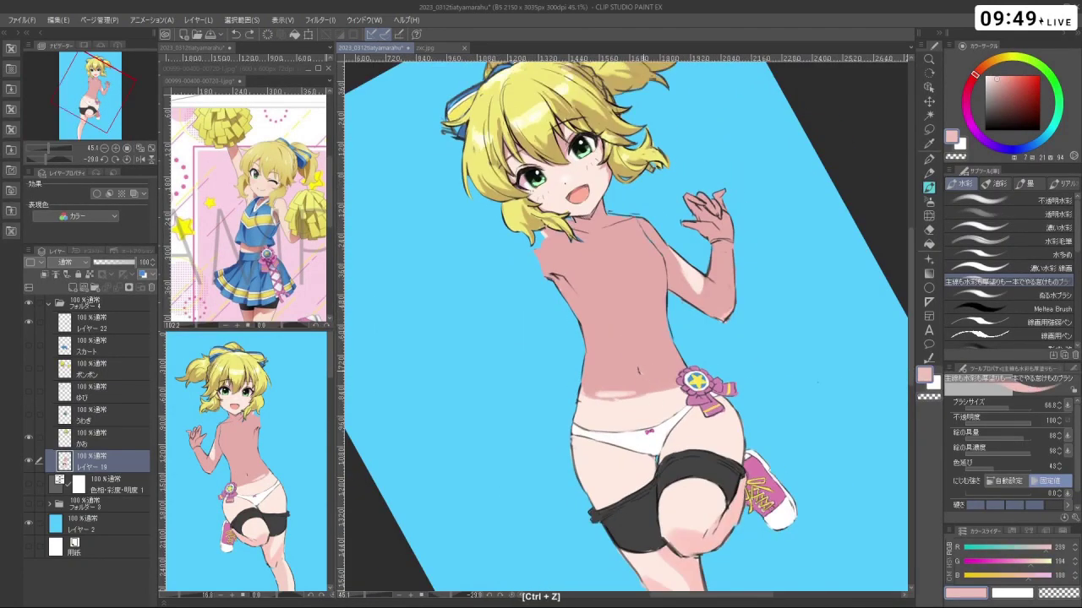
right_click(648, 400)
key(ctrl+space)
drag(758, 393, 772, 392)
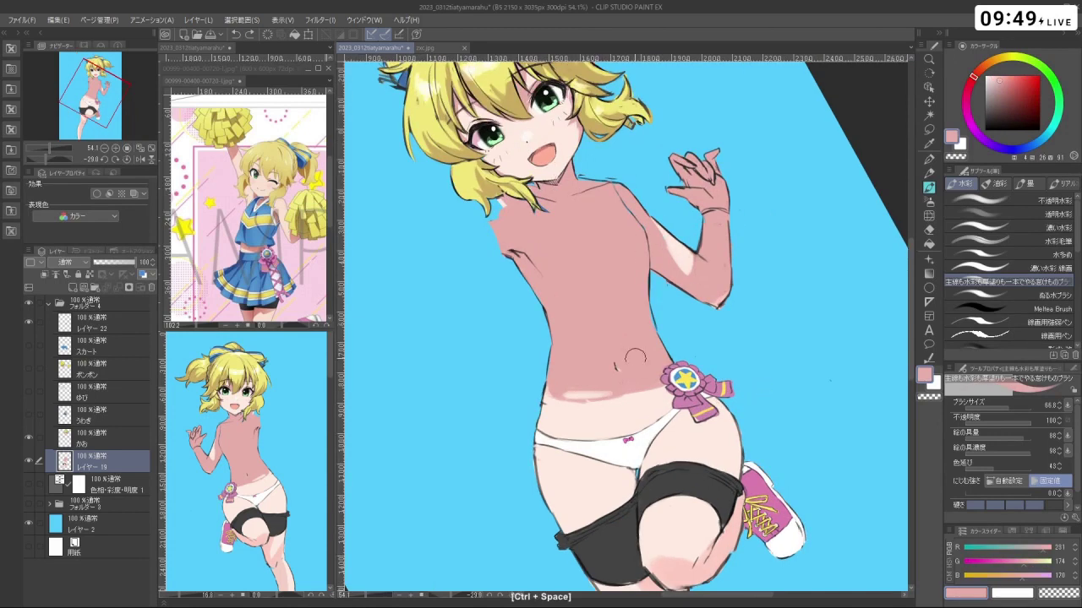
Sample the pale skin tone and paint a small highlight beside the navel line, undoing a stray stroke
right_click(627, 414)
key(ctrl+z)
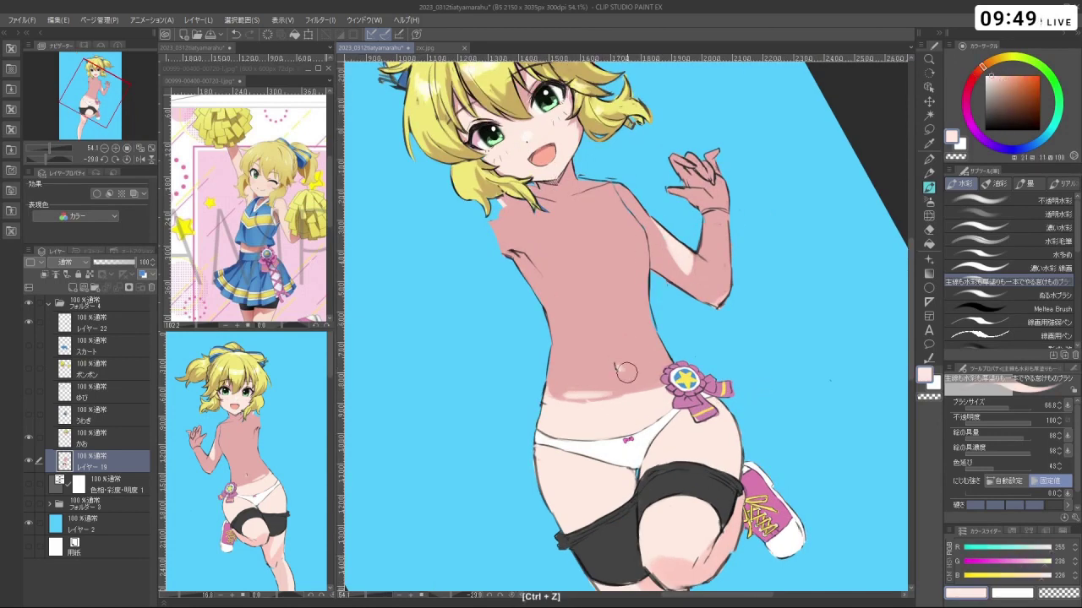
key(shift+space)
mouse_move(703, 340)
mouse_down()
mouse_move(700, 298)
mouse_move(554, 277)
mouse_move(630, 411)
mouse_move(704, 360)
mouse_move(709, 321)
mouse_up()
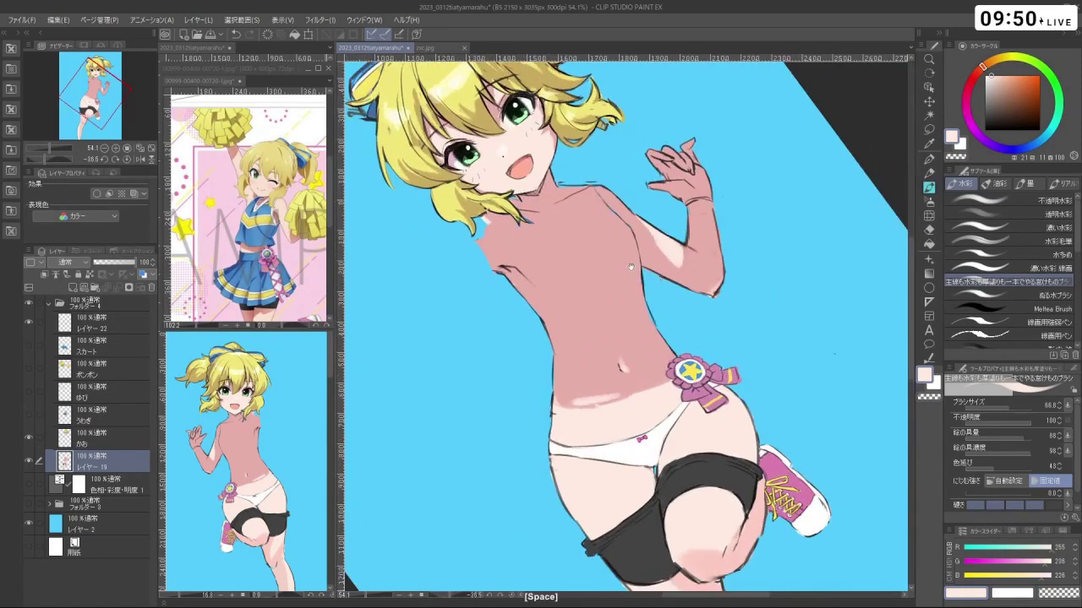
Show the ゆび layer and check from several canvas angles how the pointing hand joins the shoulder
key(ctrl+space)
key(space)
drag(618, 453, 561, 427)
key(shift+space)
drag(637, 491, 592, 488)
click(29, 392)
drag(434, 422, 696, 309)
key(shift+space)
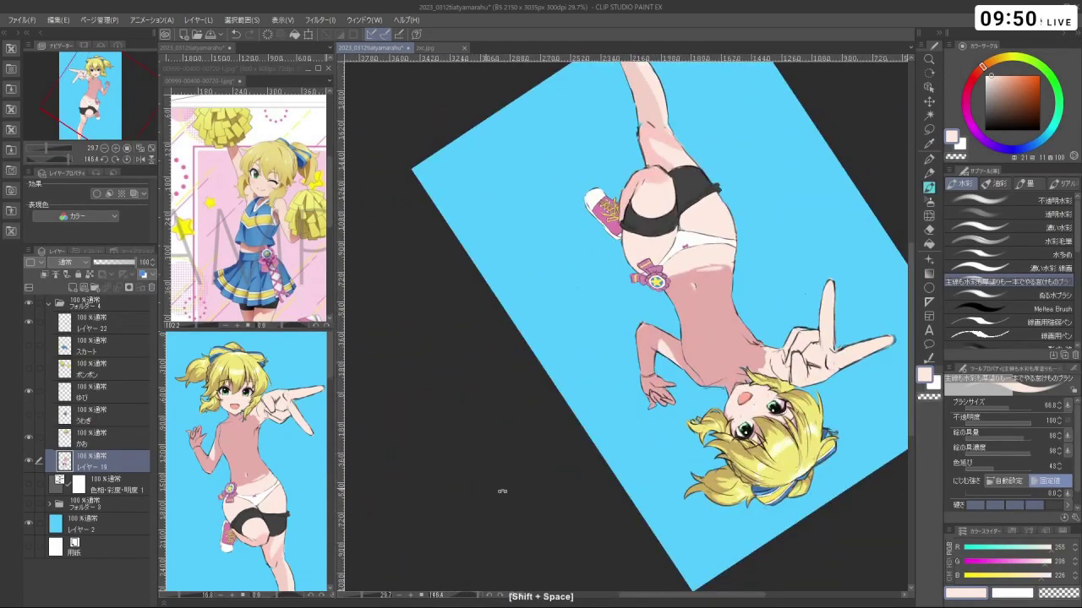
drag(502, 490, 681, 507)
drag(536, 512, 668, 498)
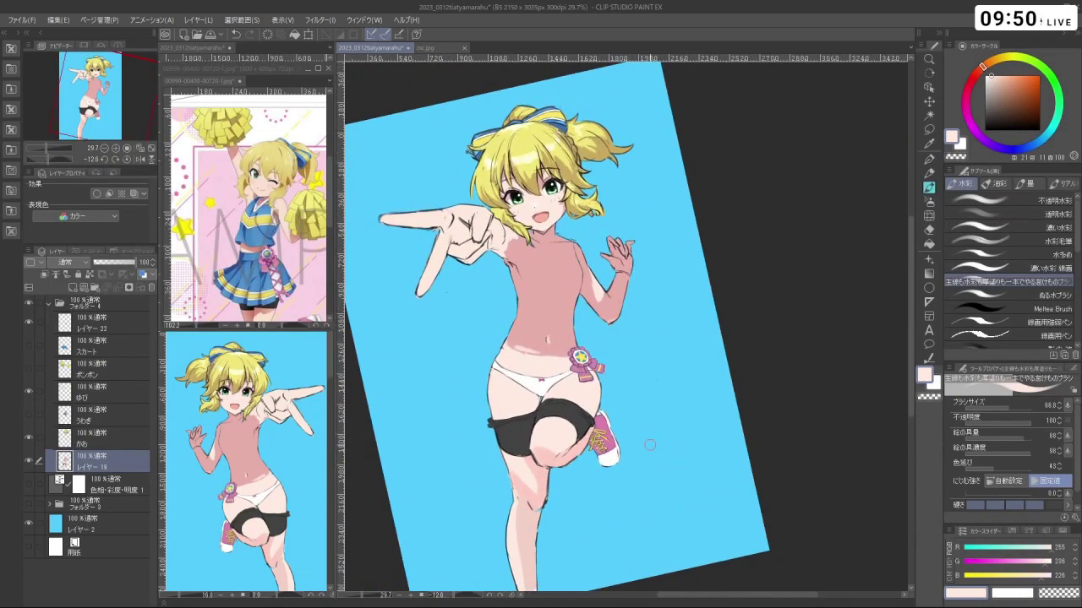
key(ctrl+space)
drag(596, 313, 588, 314)
key(ctrl+space)
drag(524, 268, 548, 276)
click(547, 275)
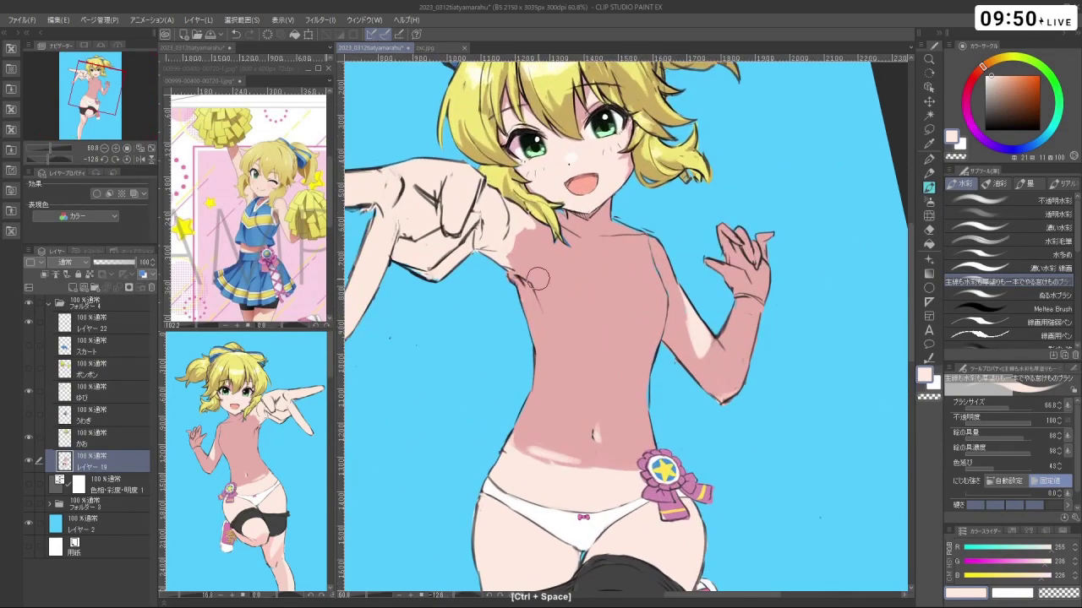
Clean up the armpit edge beside the pointing arm with transparent colour and reduce the brush size to 16
key(c)
key(ctrl+alt)
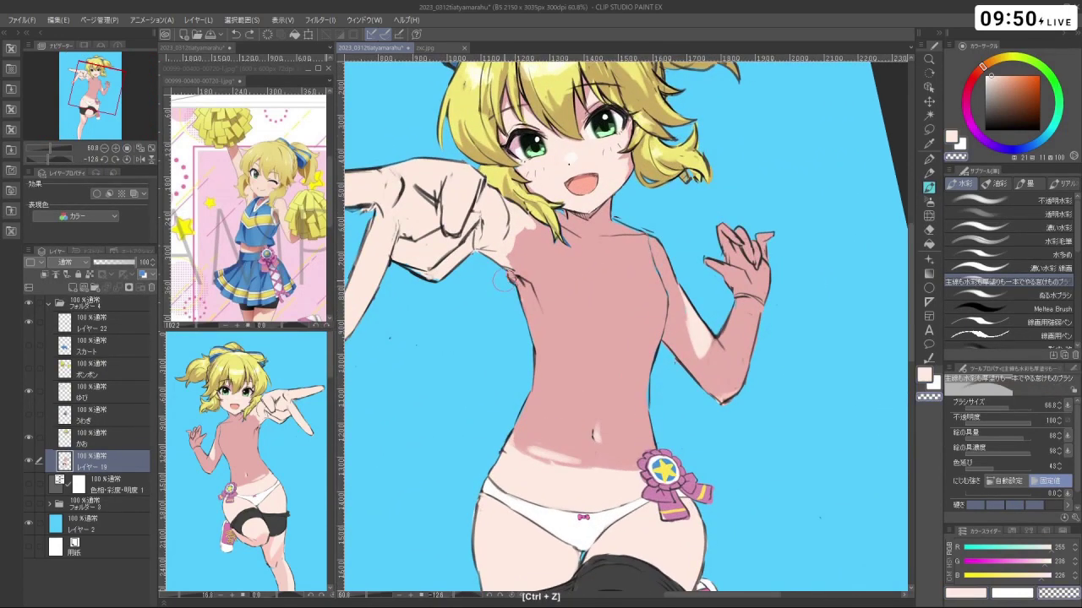
drag(510, 279, 519, 286)
key(c)
key(ctrl+alt)
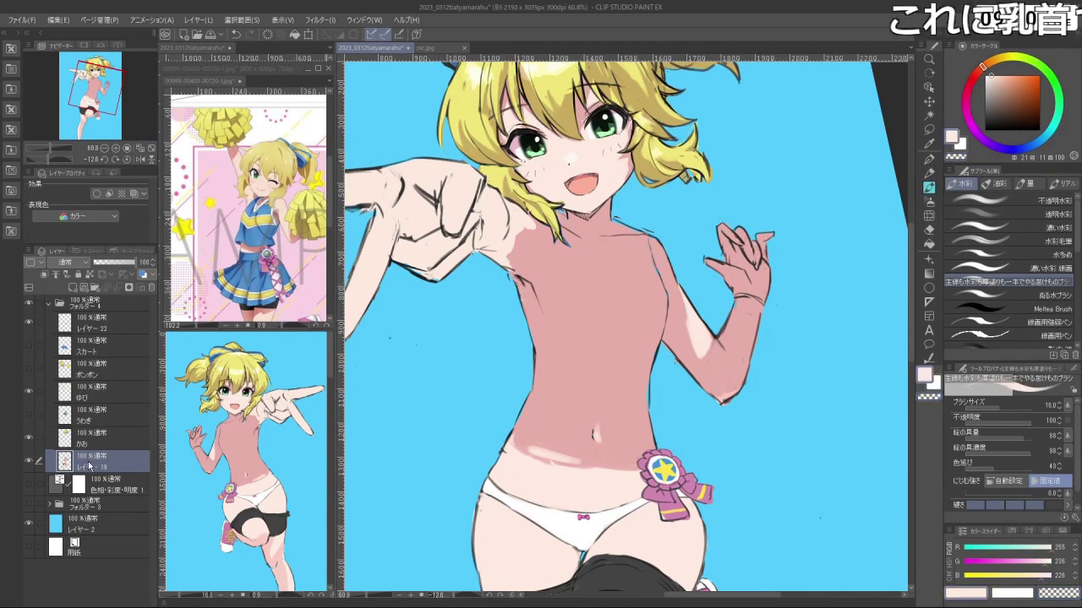
Undo the last two edits on レイヤー 19 and sample the shaded skin tone beside the armpit
click(65, 394)
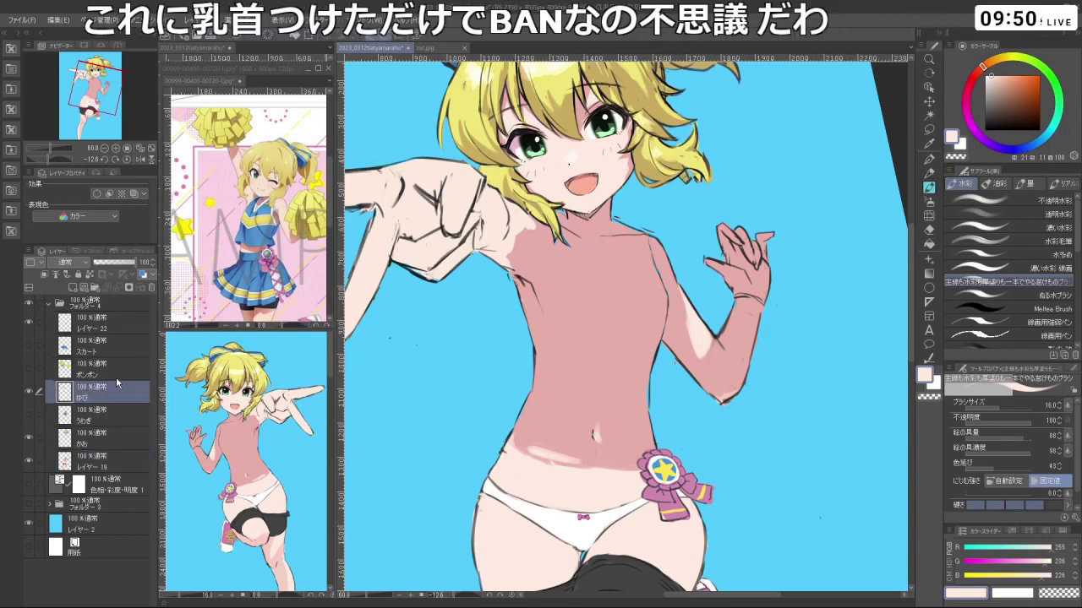
click(116, 458)
key(ctrl+z)
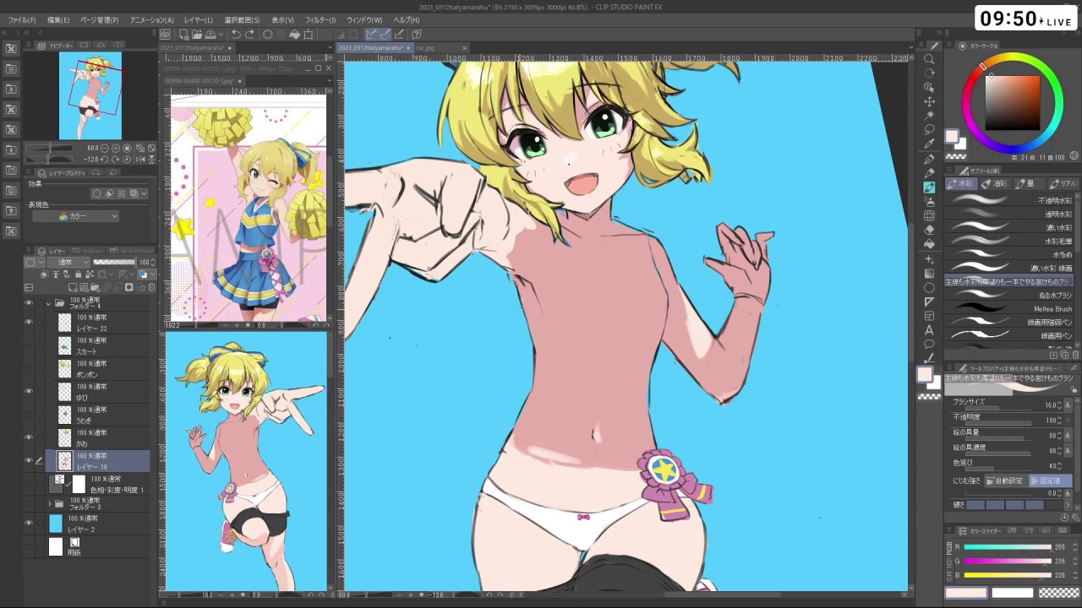
key(ctrl+z)
alt+click(516, 291)
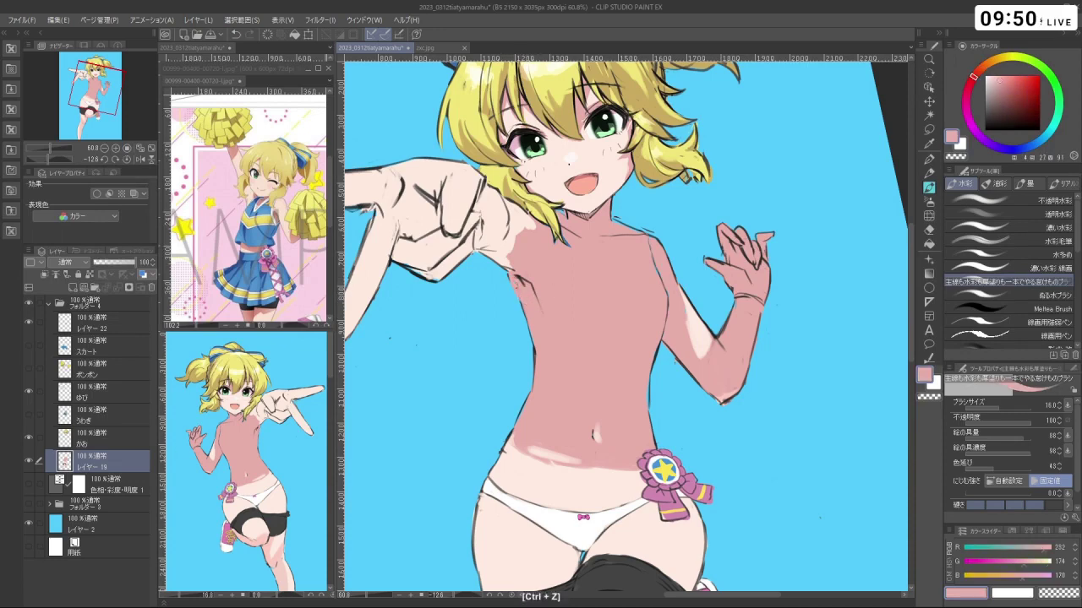
key(shift+space)
mouse_move(516, 291)
mouse_down()
mouse_move(546, 409)
mouse_move(738, 348)
mouse_move(558, 233)
mouse_move(521, 279)
mouse_up()
Sample the shaded skin tone near the raised hand's shoulder and retouch there, undoing a stray stroke
ctrl+click(668, 271)
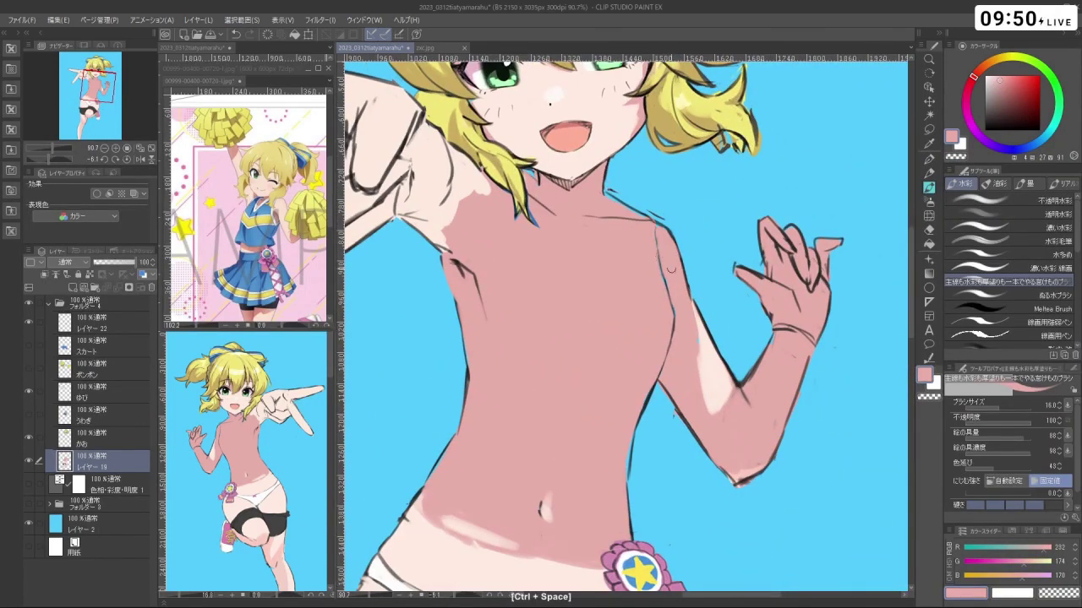
right_click(668, 243)
scroll(693, 376, down, 4)
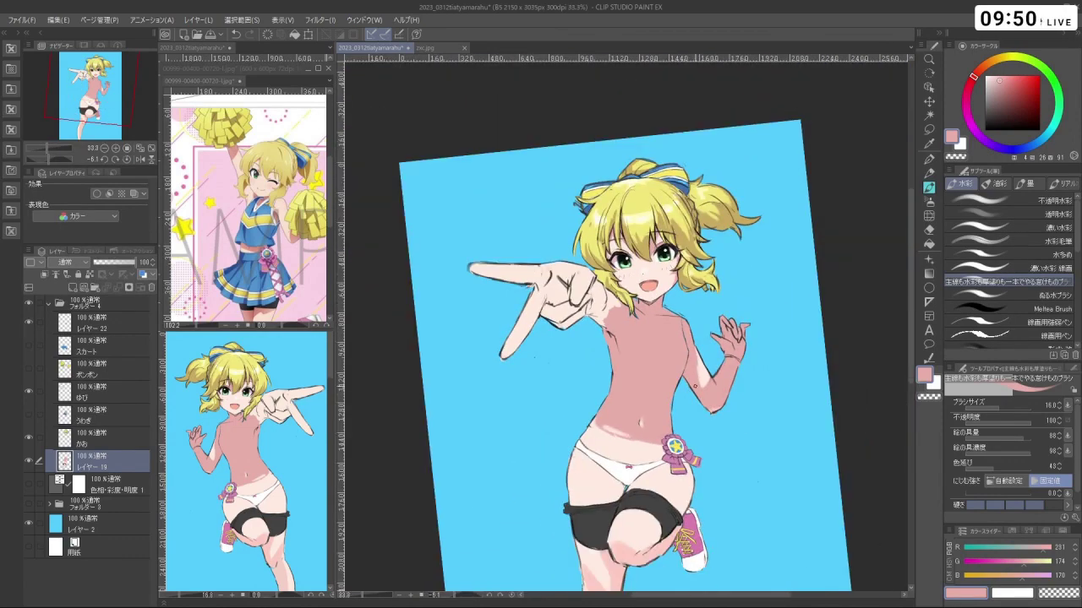
key(shift+space)
drag(694, 386, 600, 329)
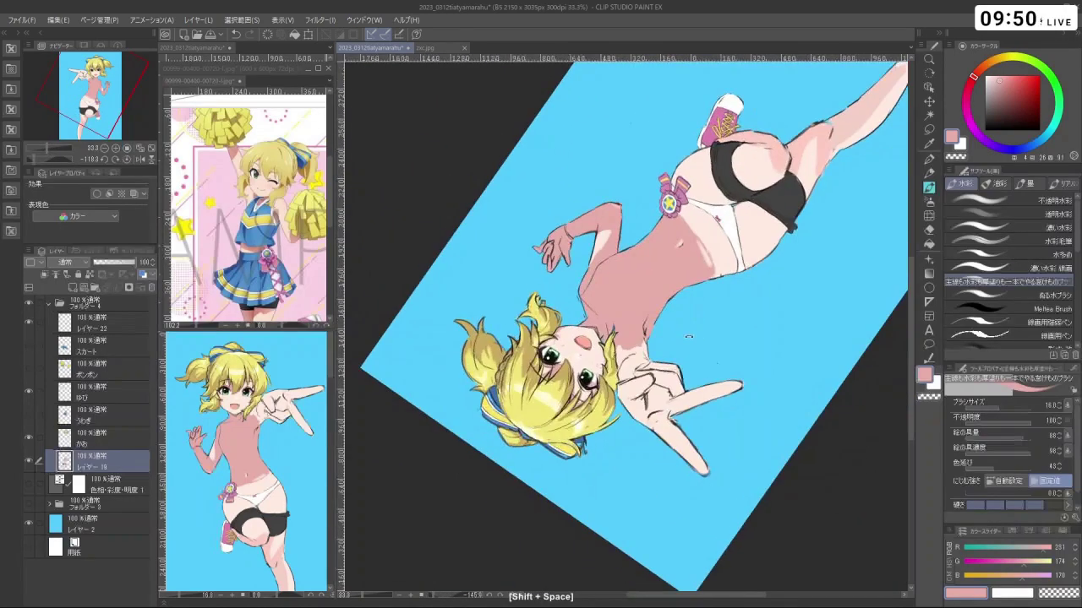
ctrl+click(602, 328)
key(ctrl+z)
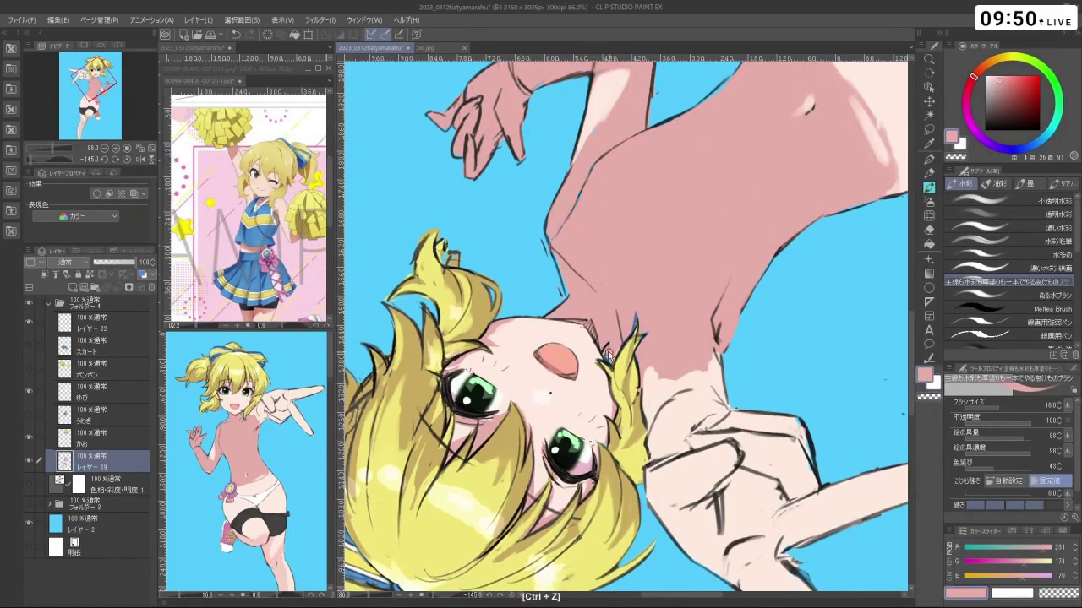
Examine from several canvas angles how the pointing arm, shoulders and raised arm connect across the whole figure
key(shift+space)
drag(609, 355, 646, 290)
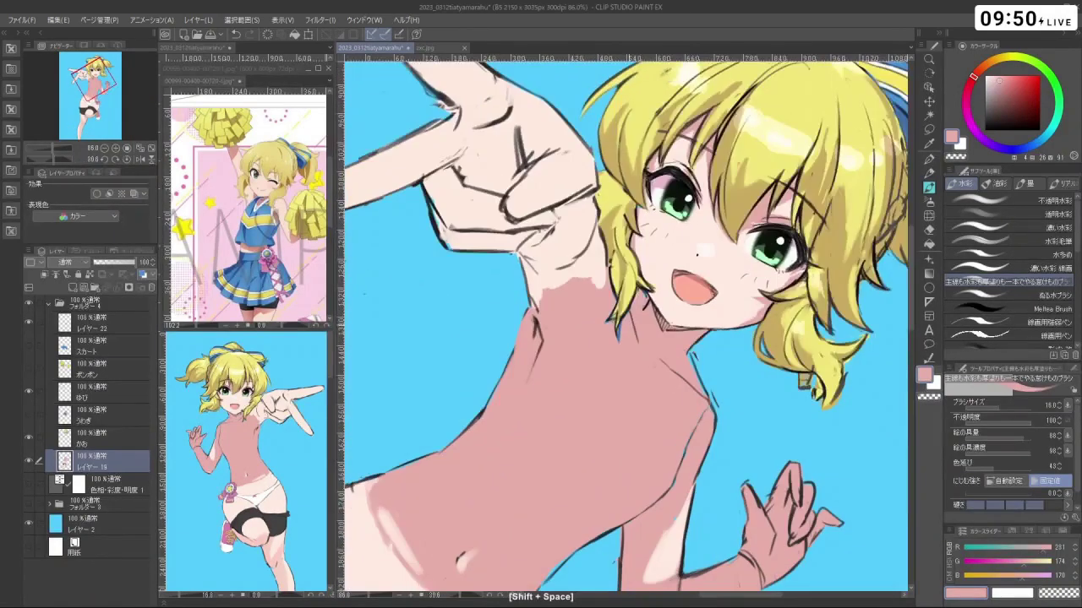
key(shift+space)
drag(630, 365, 671, 409)
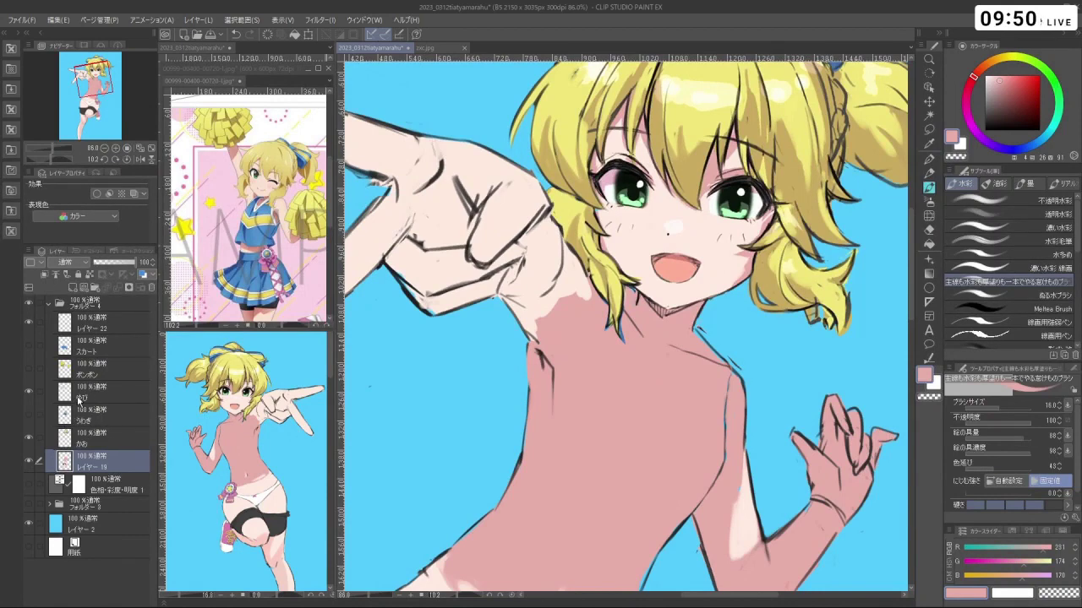
key(space)
scroll(710, 325, down, 4)
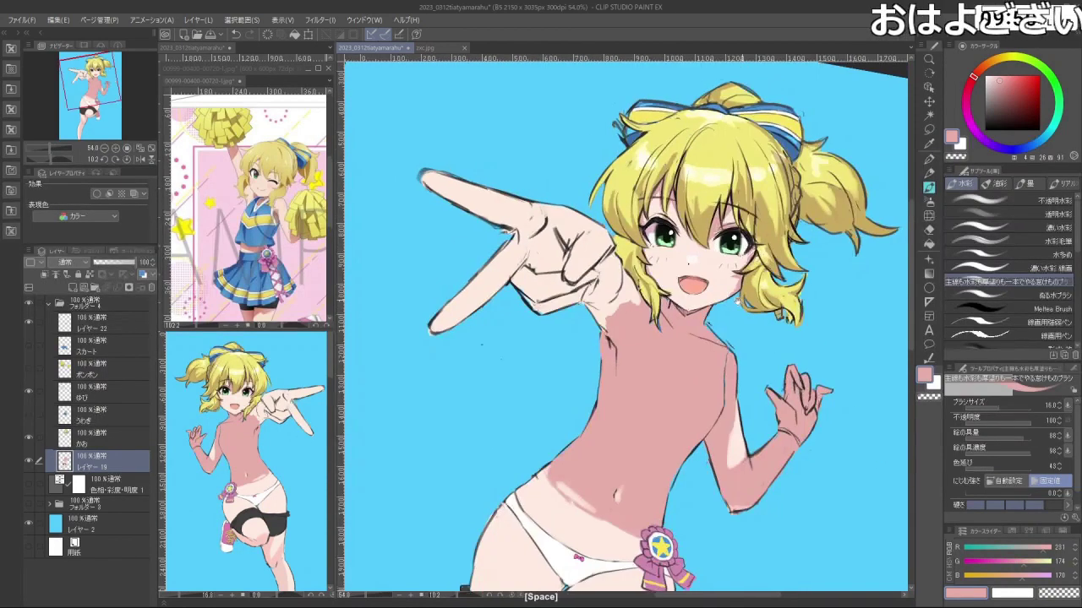
drag(754, 458, 742, 416)
key(shift+space)
key(space)
drag(638, 543, 615, 465)
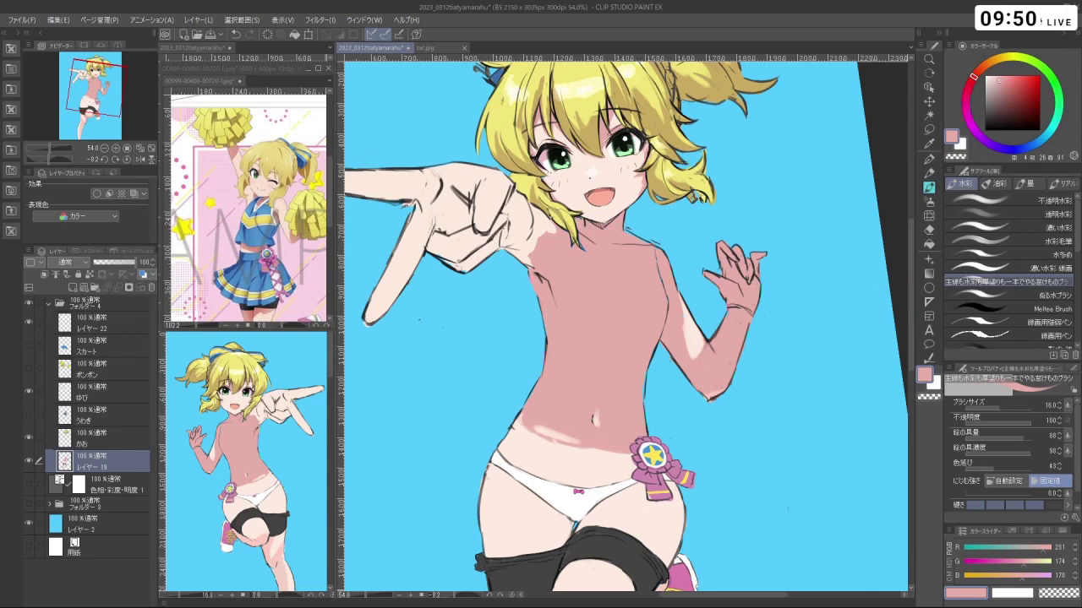
key(ctrl+space)
drag(646, 256, 591, 262)
key(shift+space)
drag(642, 473, 770, 290)
drag(460, 363, 790, 363)
key(ctrl+space)
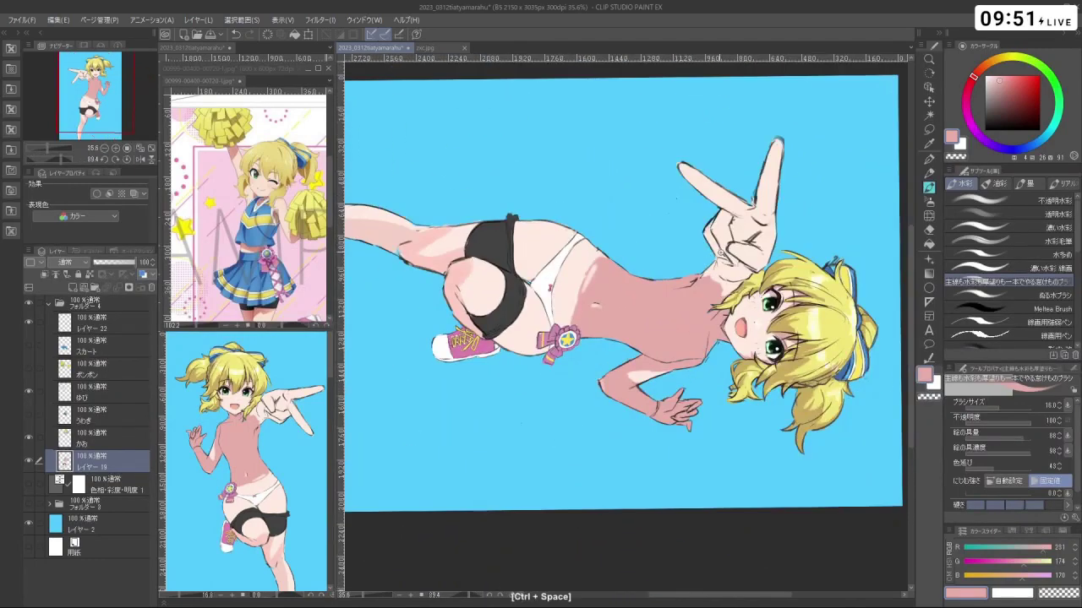
mouse_move(656, 289)
mouse_down()
mouse_move(601, 290)
mouse_move(657, 290)
mouse_up()
key(shift+space)
drag(641, 390, 693, 321)
key(space)
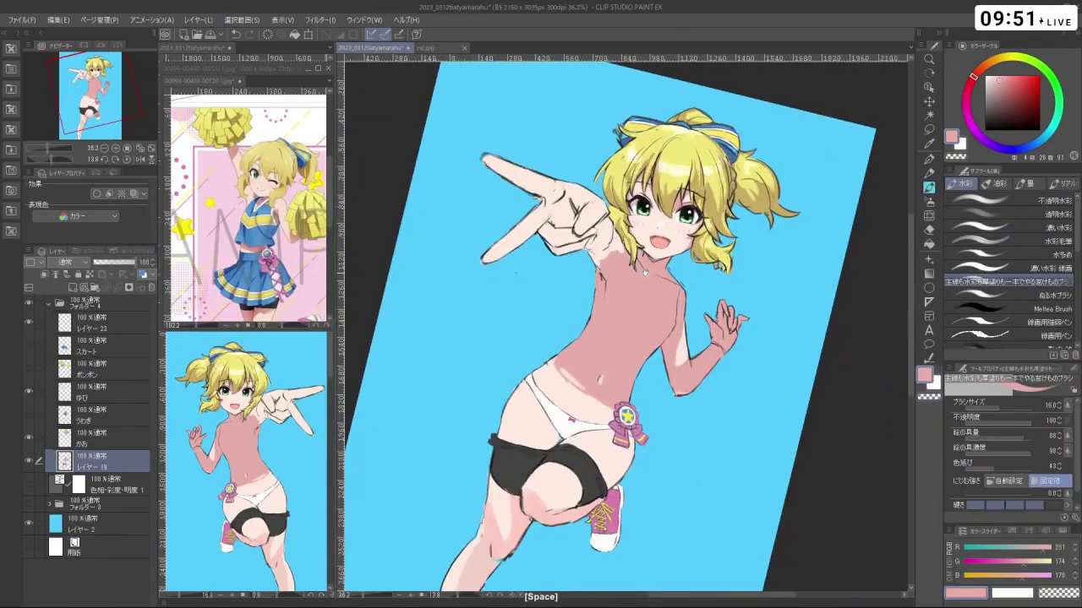
drag(646, 272, 662, 316)
key(shift+space)
drag(612, 393, 695, 341)
drag(664, 383, 698, 350)
Pick a near-black drawing colour for the line art
click(984, 125)
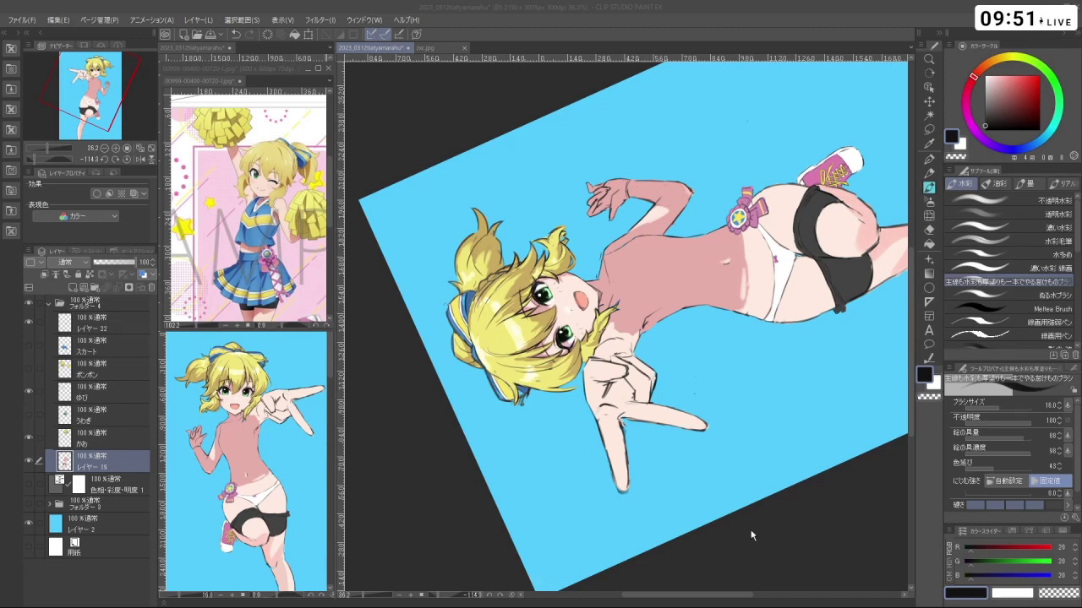
drag(752, 535, 391, 377)
mouse_move(714, 295)
mouse_down()
mouse_move(655, 296)
mouse_move(735, 296)
mouse_up()
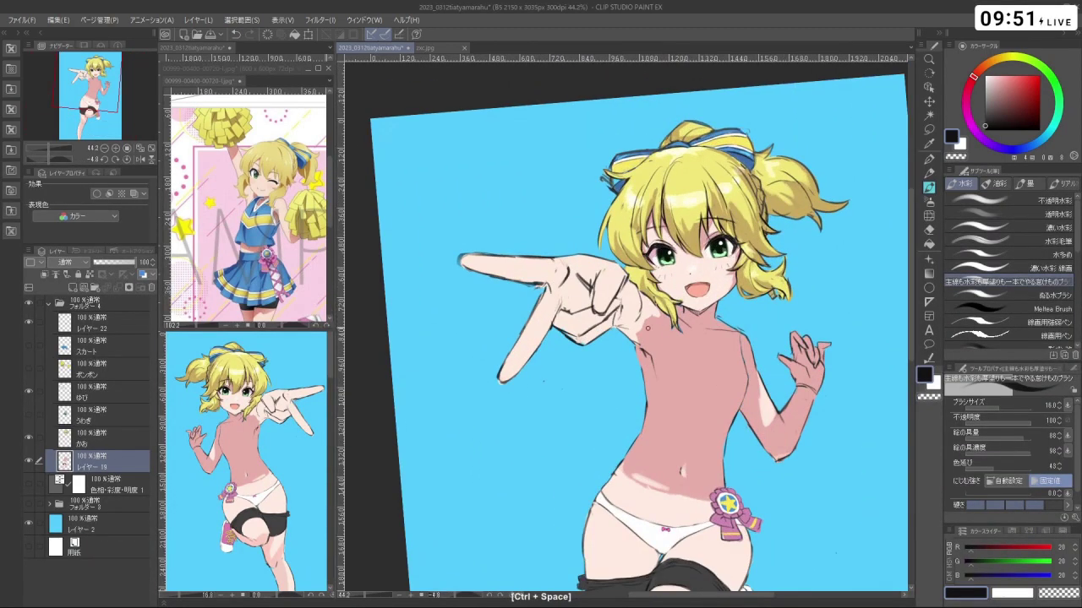
On the ゆび layer, set the brush size to 25.2 and paint sampled pale skin tone over the pointing arm's shoulder join, undoing a stray stroke
click(104, 387)
right_click(644, 300)
right_click(662, 306)
drag(648, 310, 650, 310)
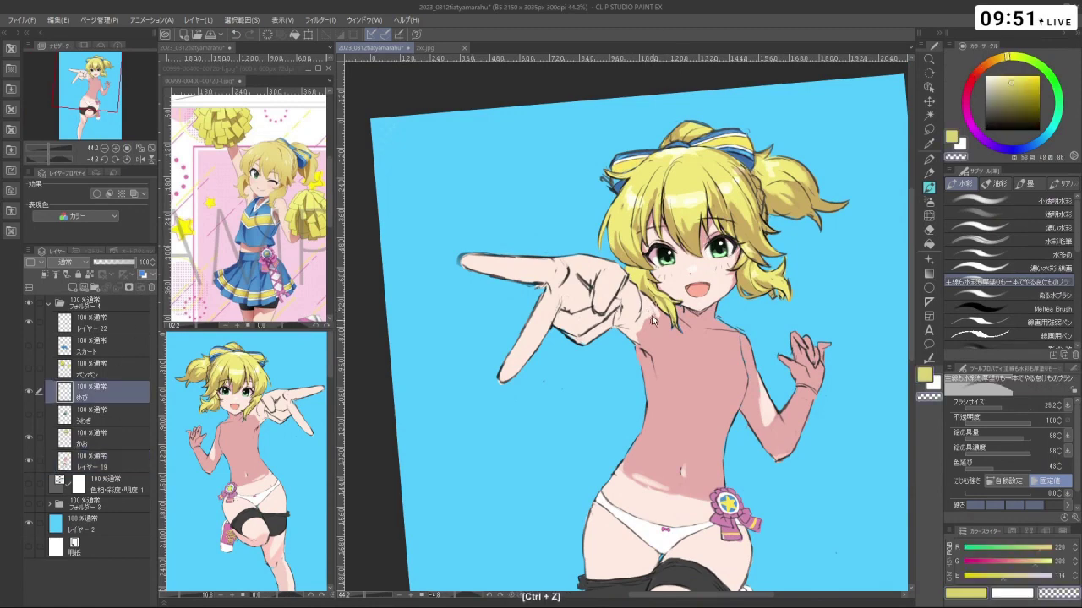
alt+click(651, 315)
key(ctrl+z)
right_click(652, 318)
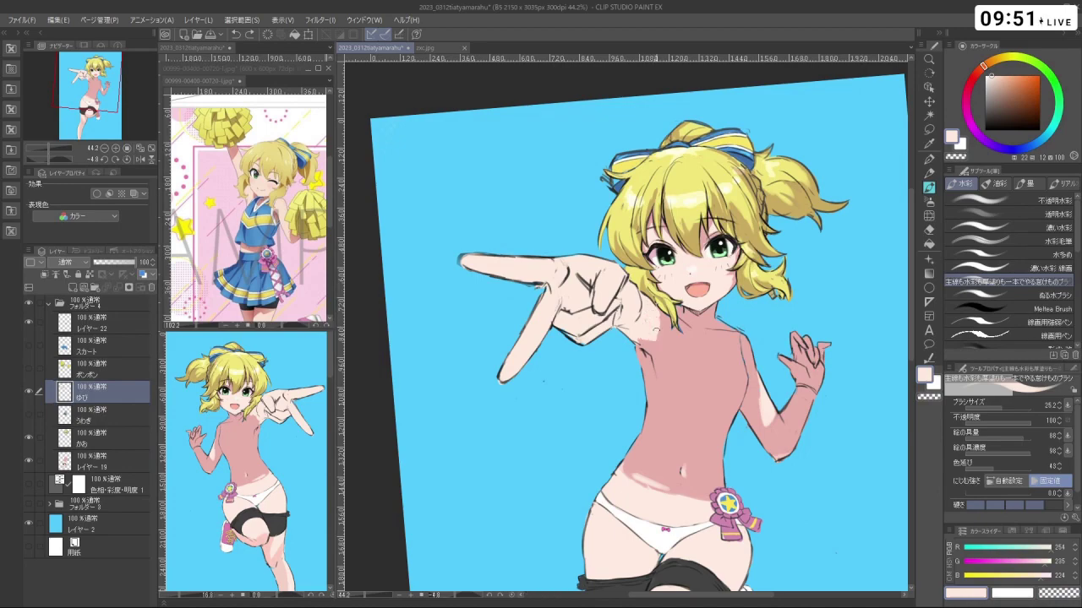
Check the repainted shoulder join against the whole pose from several canvas angles and distances
key(shift+space)
mouse_move(656, 328)
mouse_down()
mouse_move(649, 306)
mouse_move(602, 315)
mouse_move(603, 327)
mouse_move(634, 313)
mouse_move(642, 336)
mouse_move(633, 306)
mouse_move(612, 312)
mouse_move(612, 337)
mouse_move(637, 343)
mouse_up()
key(shift+space)
key(shift+space)
key(ctrl+space)
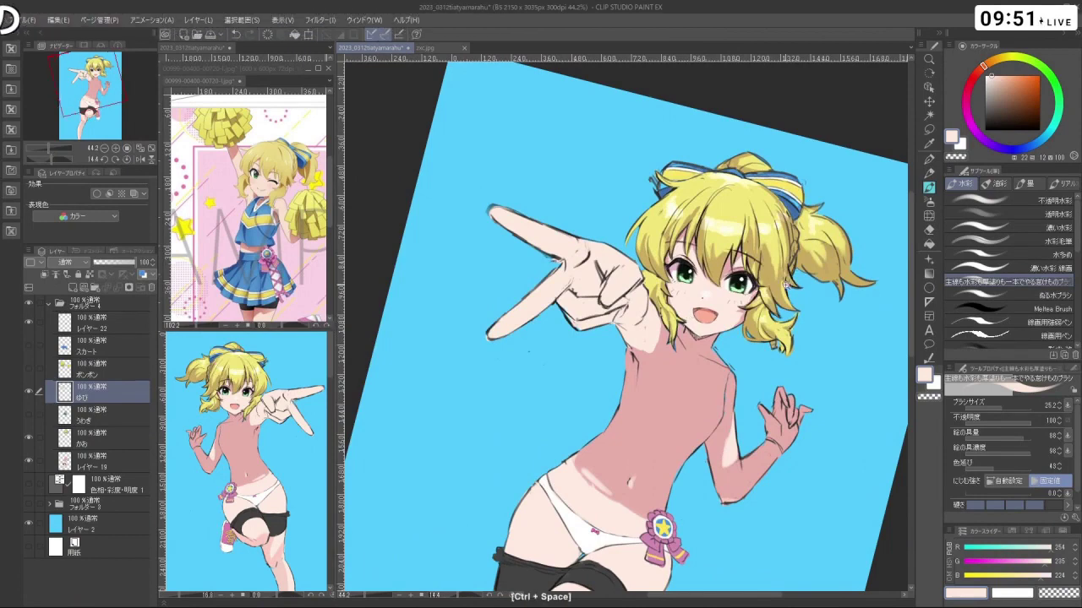
drag(718, 405, 680, 406)
key(space)
drag(773, 499, 728, 376)
key(shift+space)
key(ctrl+space)
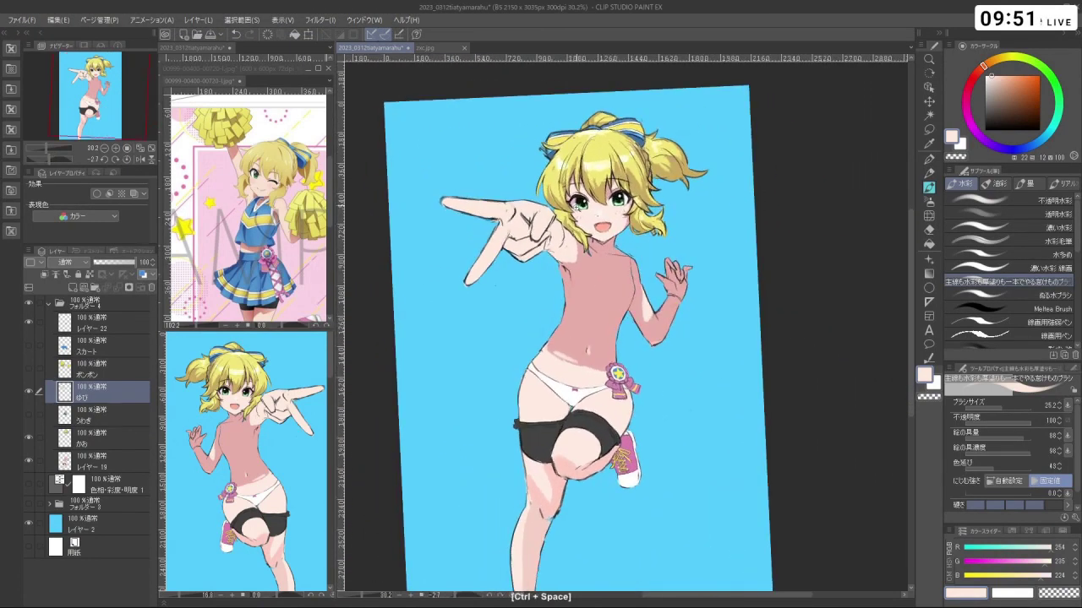
drag(576, 208, 615, 208)
key(space)
drag(559, 232, 573, 268)
key(ctrl+space)
key(shift+space)
Try retouching the armpit with the sampled shaded skin tone and a near-black line, undoing the stray strokes
right_click(607, 341)
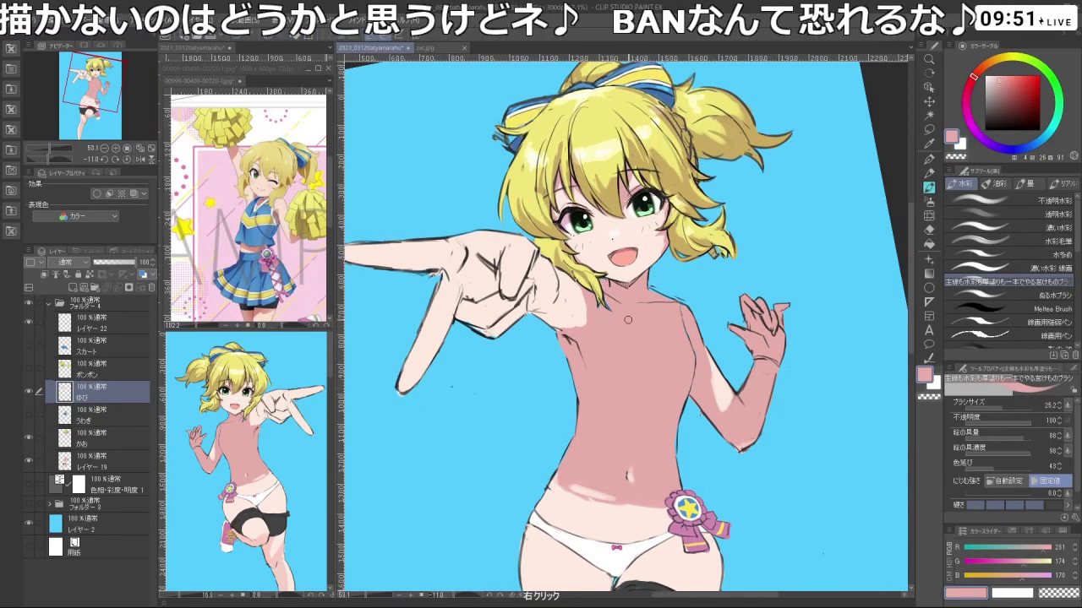
key(ctrl+z)
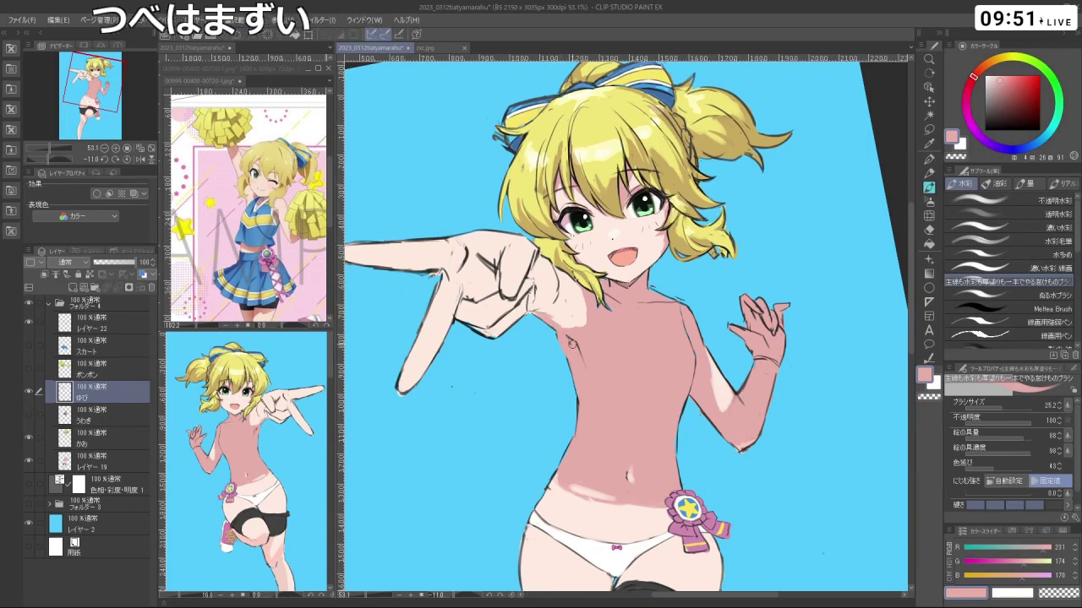
key(shift+space)
drag(580, 363, 684, 310)
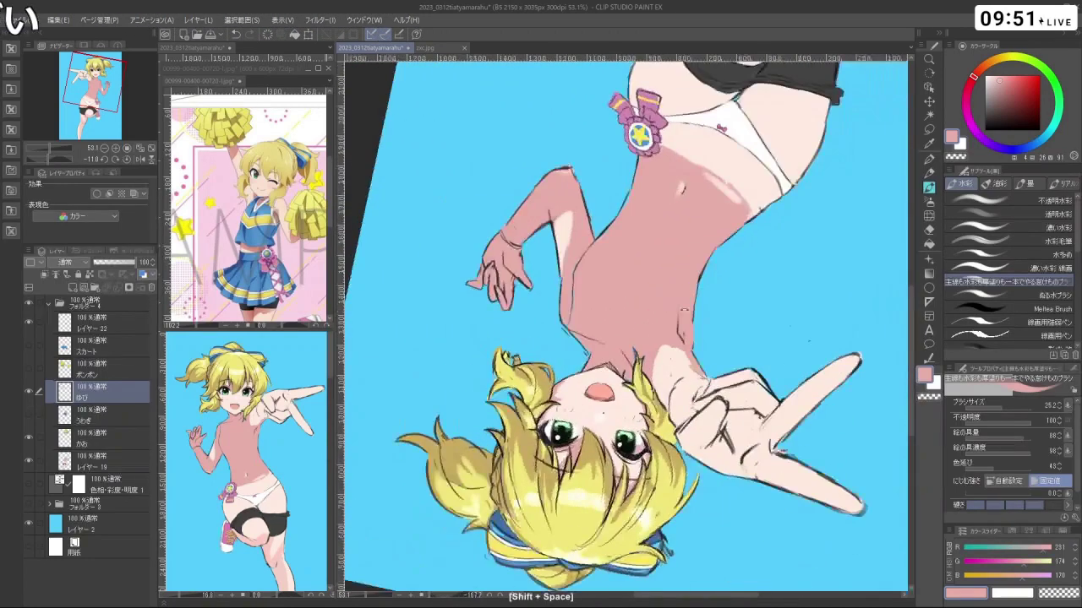
click(985, 123)
key(ctrl+z)
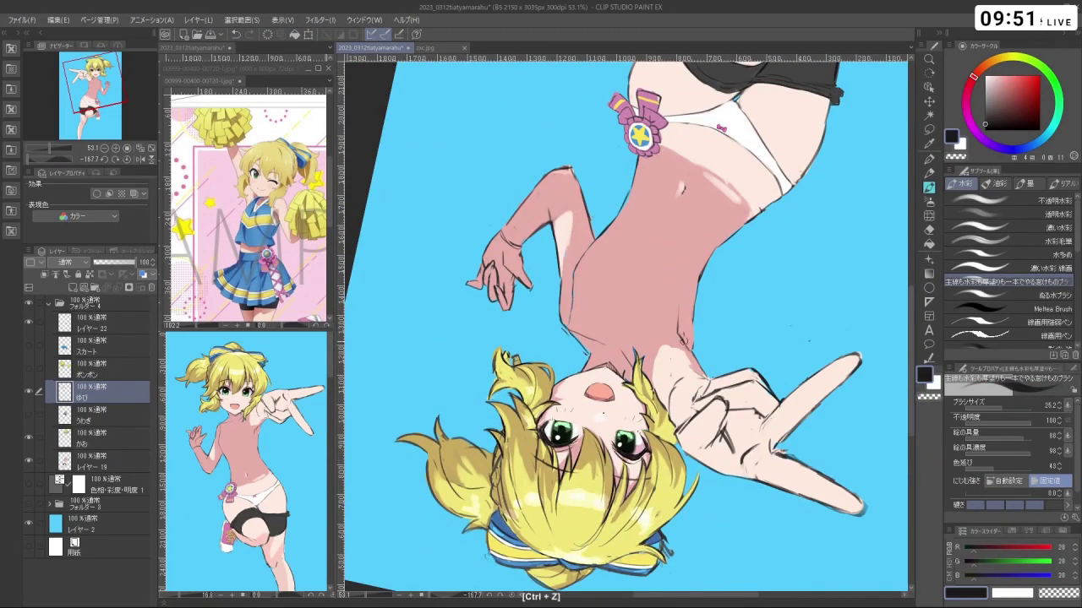
Clean up the armpit outline under the pointing arm with the sampled background blue and shaded skin tone
key(shift+space)
drag(681, 335, 594, 343)
right_click(571, 343)
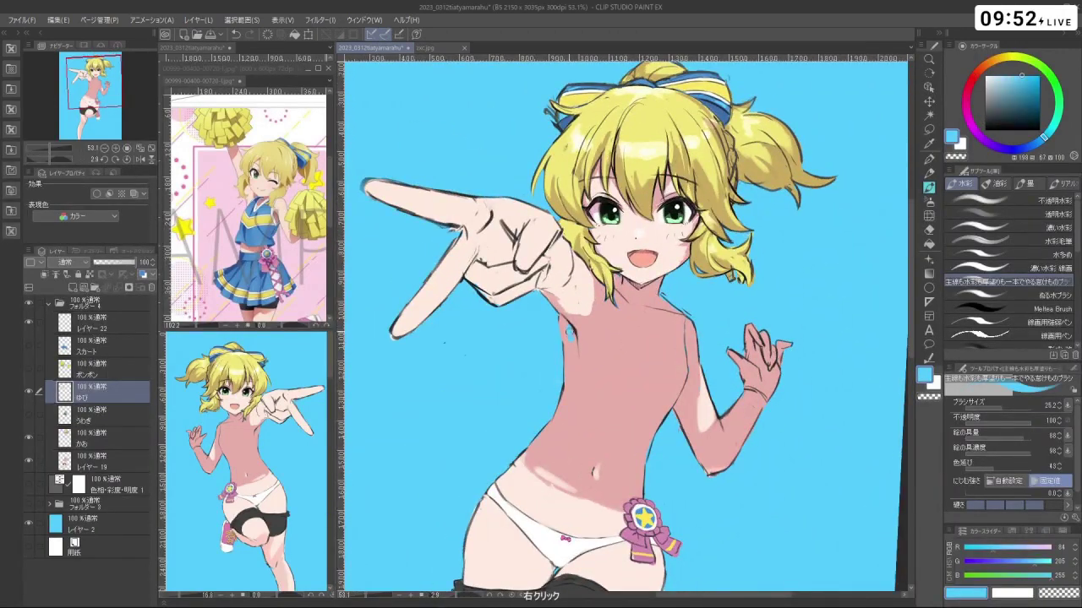
right_click(580, 362)
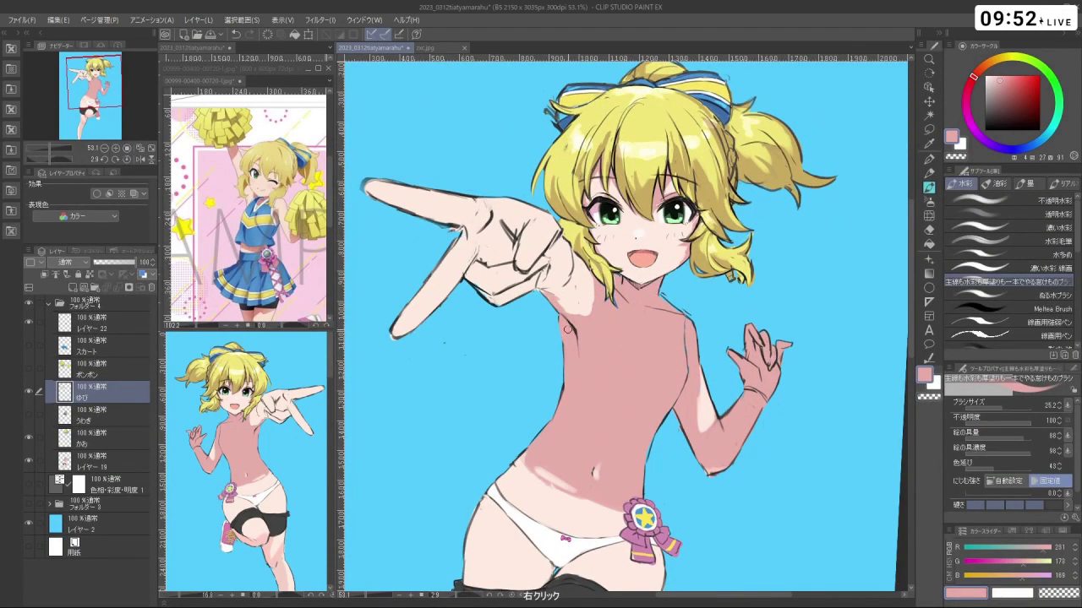
Inspect the cleaned armpit outline and the balance of the full figure with the canvas turned to different angles
key(ctrl+space)
drag(630, 417, 593, 452)
key(space)
drag(594, 452, 585, 403)
key(shift+space)
mouse_move(585, 412)
mouse_down()
mouse_move(720, 420)
mouse_move(744, 348)
mouse_up()
mouse_move(670, 440)
mouse_down()
mouse_move(696, 421)
mouse_move(705, 312)
mouse_move(629, 224)
mouse_move(552, 257)
mouse_move(529, 297)
mouse_up()
key(ctrl+space)
key(space)
drag(664, 255, 657, 305)
key(ctrl+space)
key(shift+space)
drag(659, 305, 639, 290)
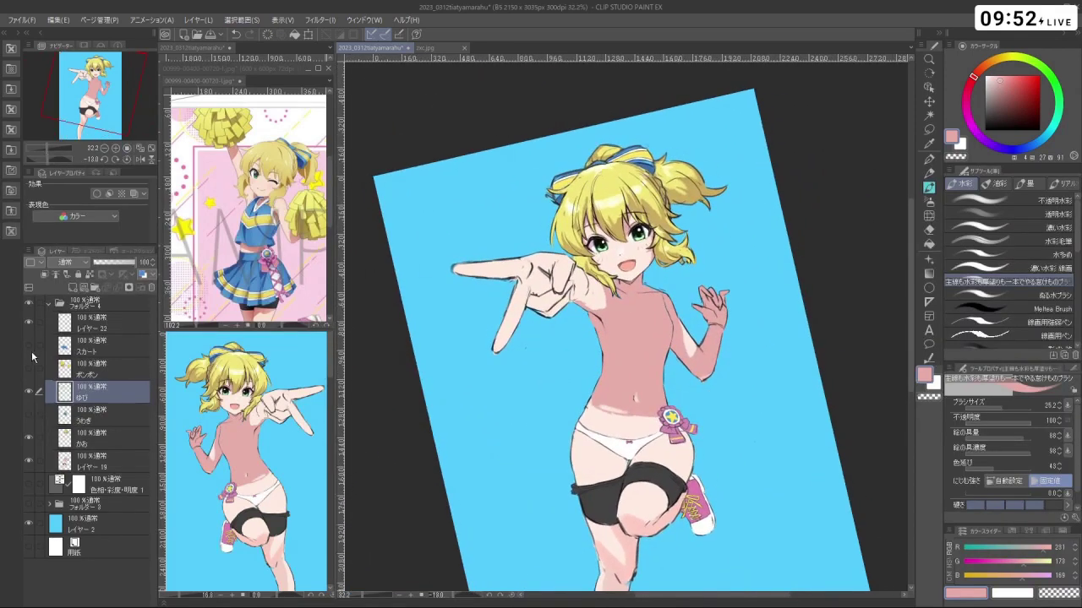
Toggle the うわぎ layer to compare the figure with and without the top, leaving the layer visible
click(29, 415)
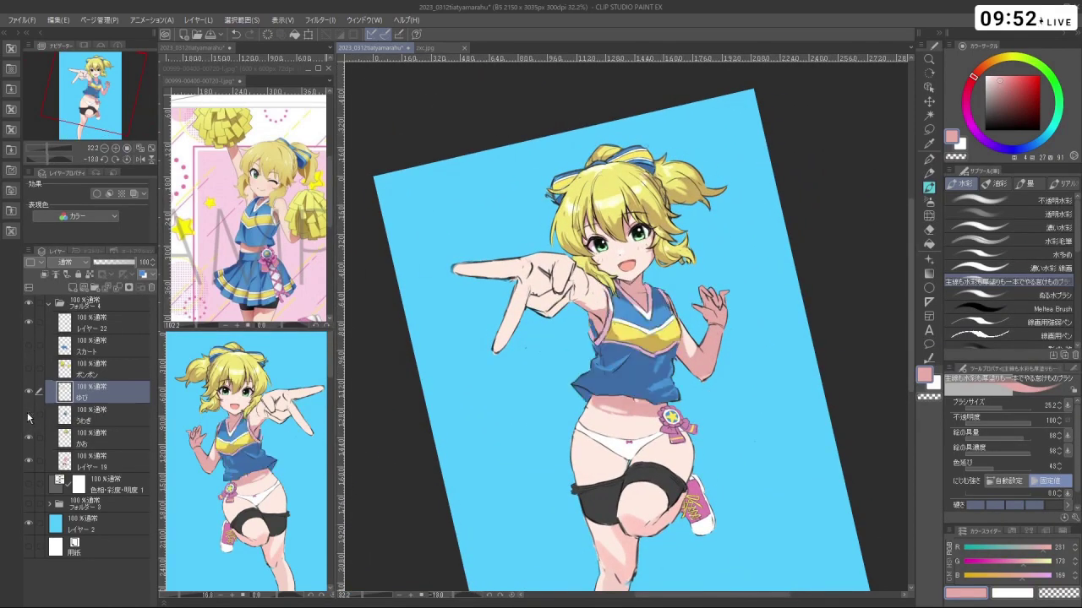
click(29, 415)
click(29, 415)
click(29, 415)
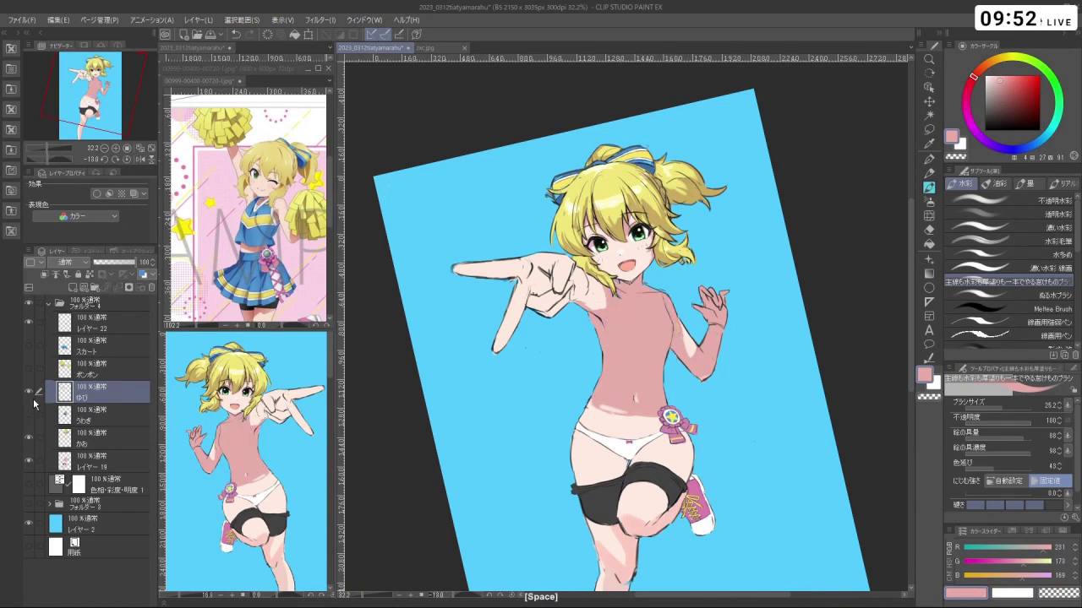
key(ctrl+space)
click(29, 415)
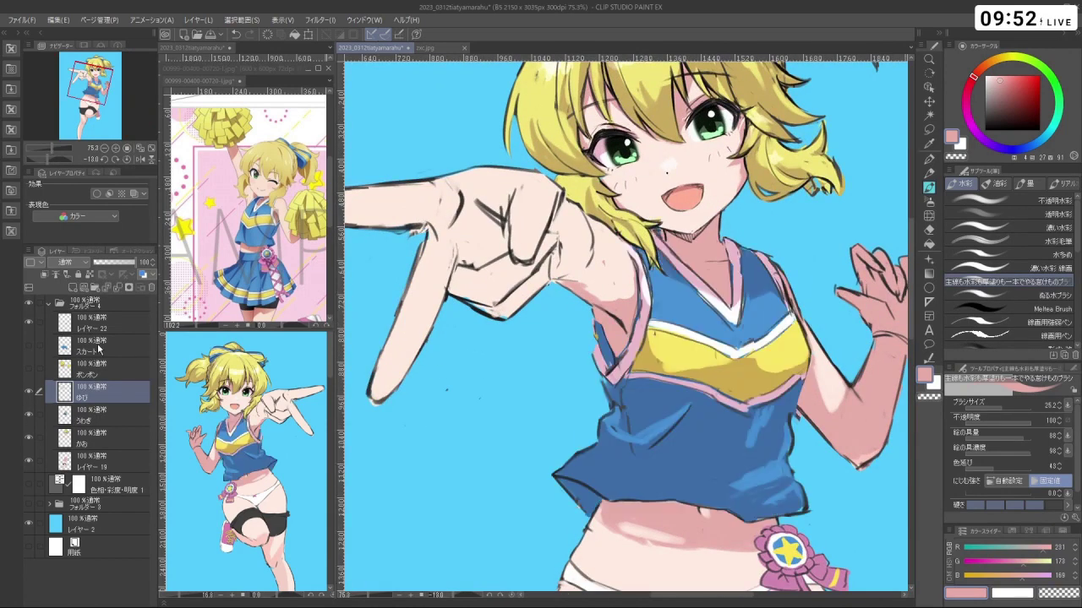
On レイヤー 19, trim the armpit edge protruding beside the top with transparent colour, undoing a stray stroke
click(108, 462)
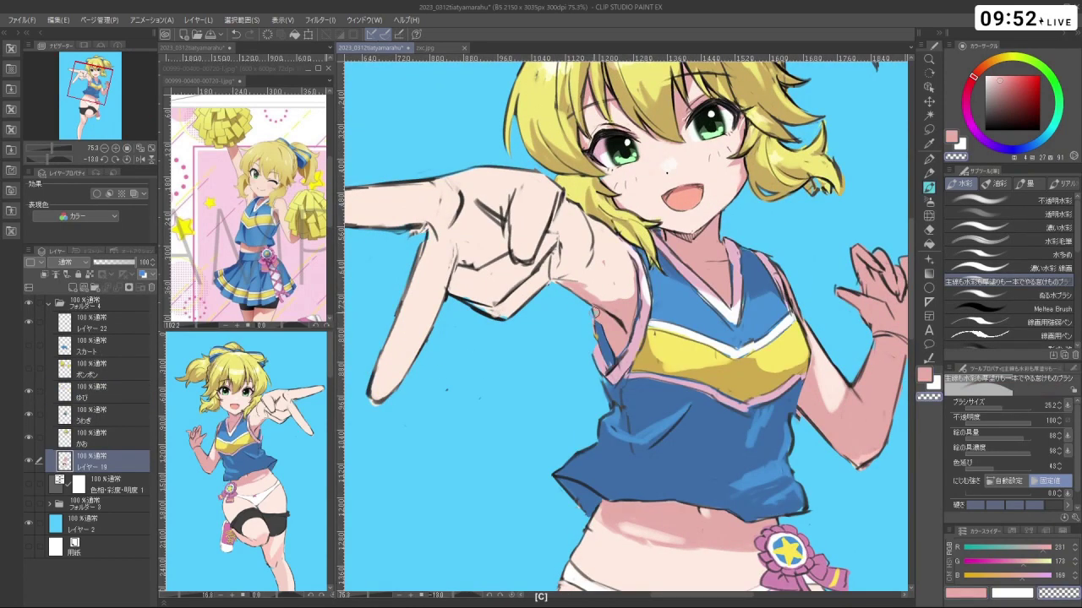
key(ctrl+z)
key(shift+space)
drag(615, 482, 563, 458)
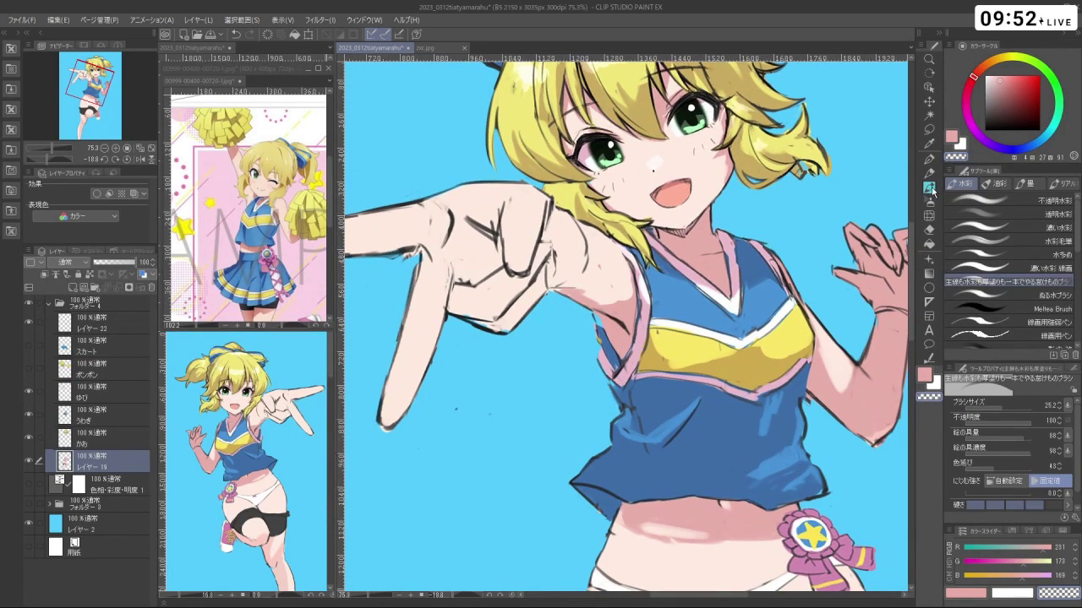
On the うわぎ layer, reduce the brush size and try a near-black line at the top's armhole, undoing the stroke
drag(1000, 119, 983, 121)
click(110, 417)
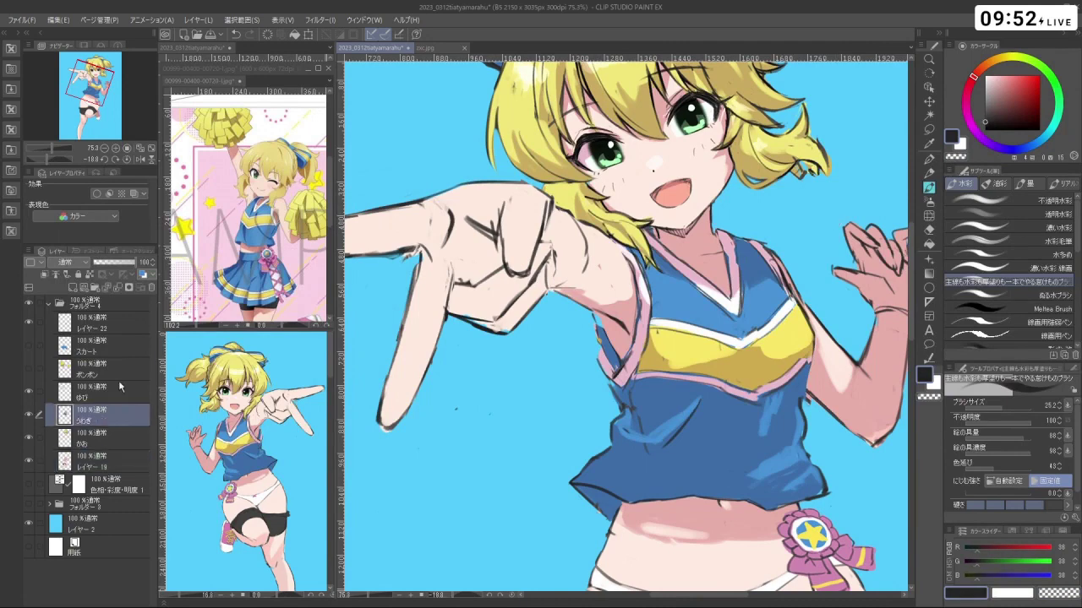
key(ctrl+alt)
drag(605, 327, 608, 336)
key(ctrl+z)
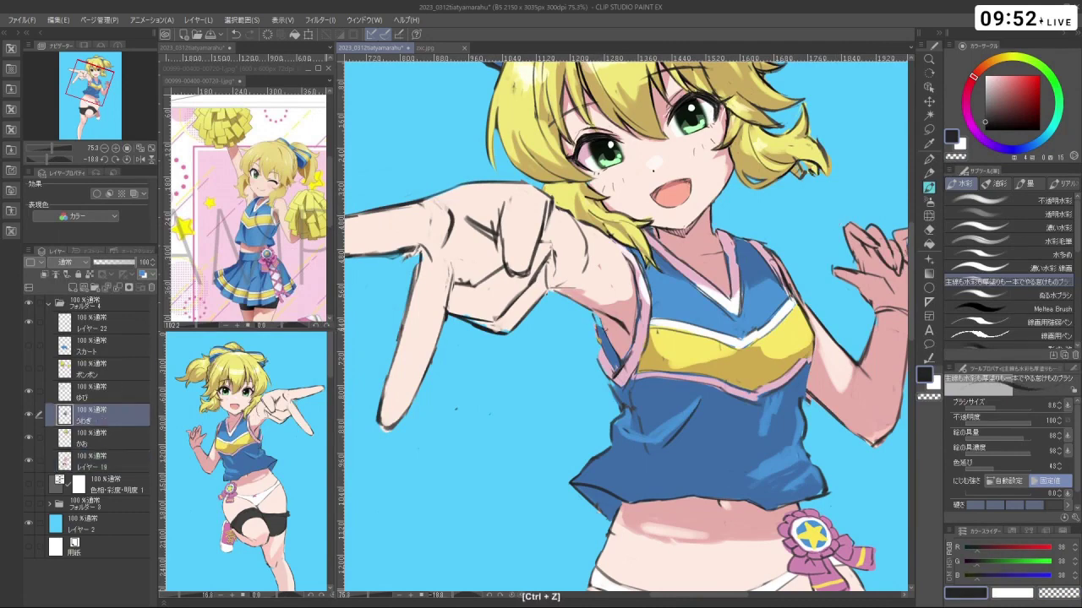
Inspect the full figure and the outstretched arm from different canvas angles with レイヤー 19 selected
click(122, 458)
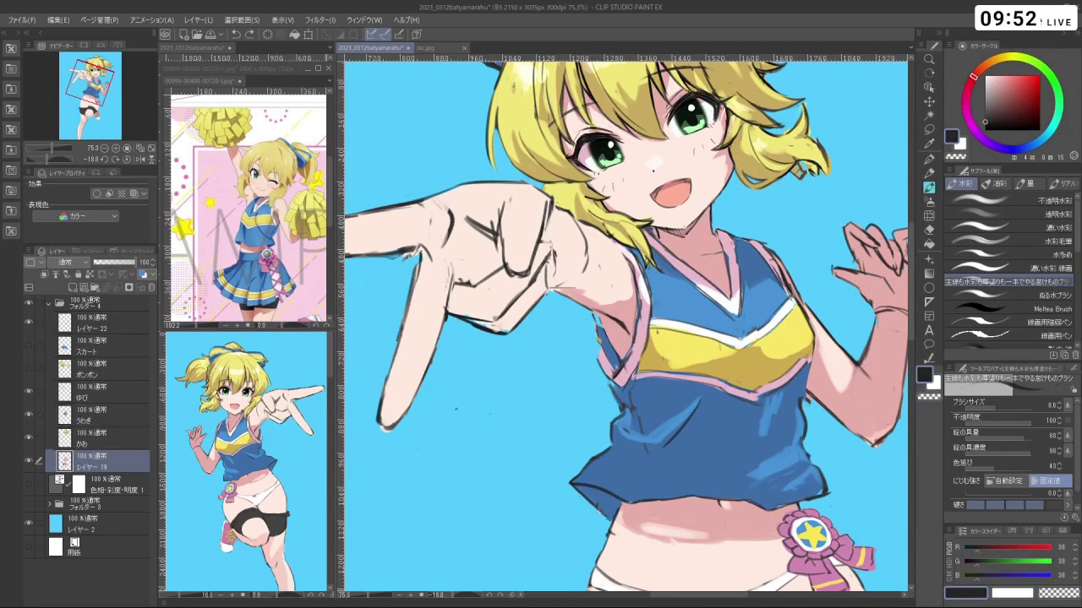
click(101, 392)
key(c)
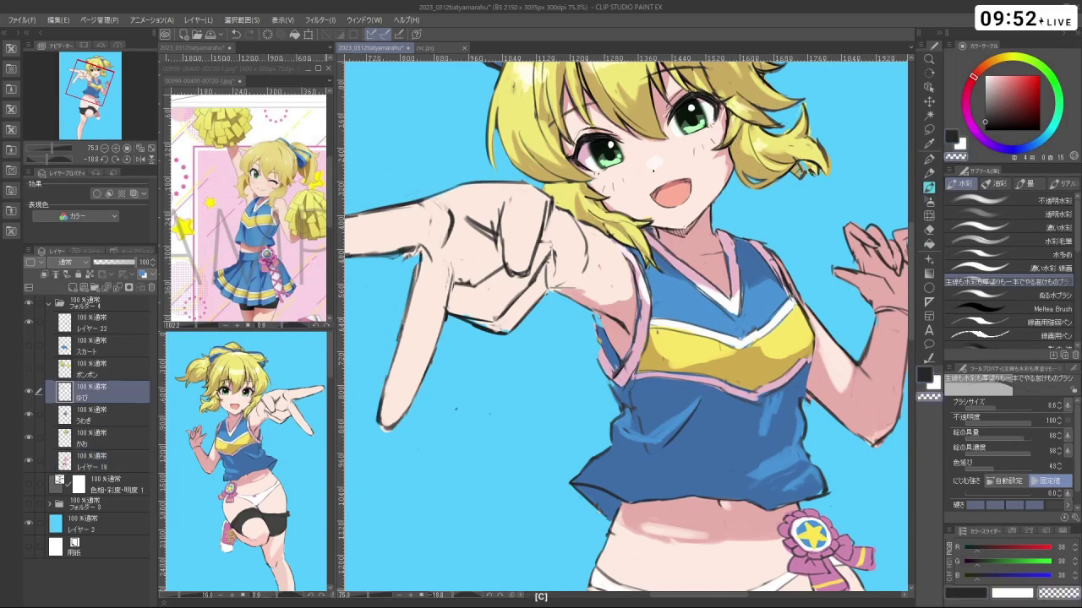
key(ctrl+z)
click(110, 463)
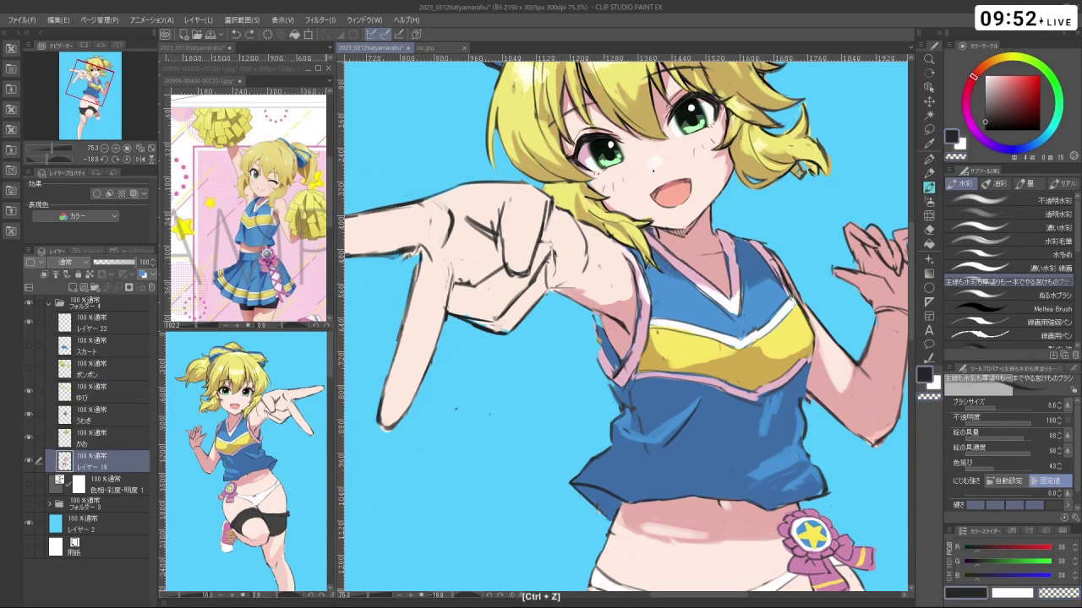
key(shift+space)
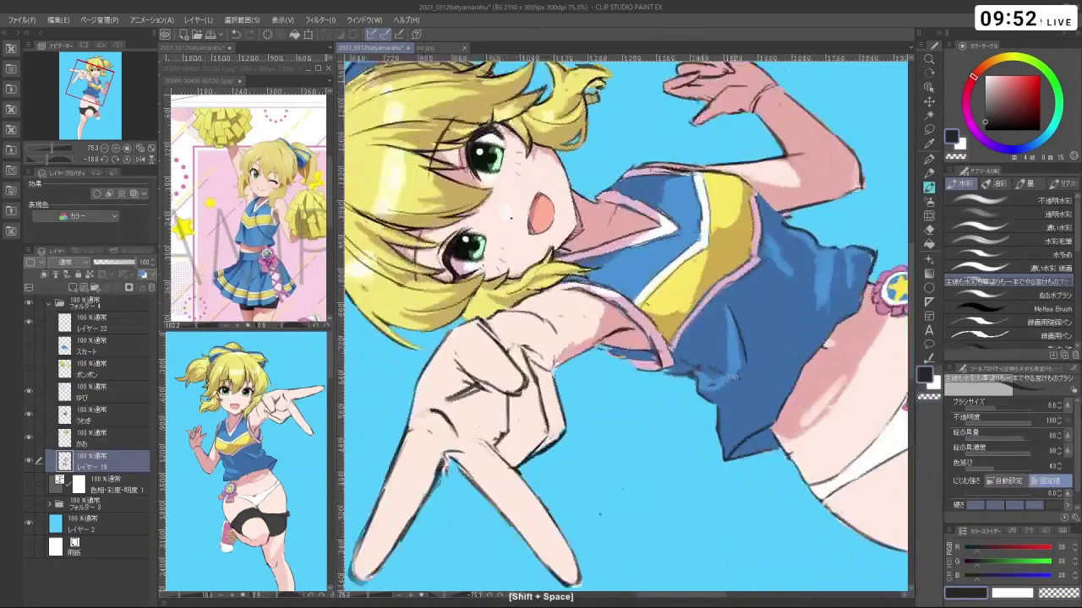
key(ctrl+space)
key(space)
key(shift+space)
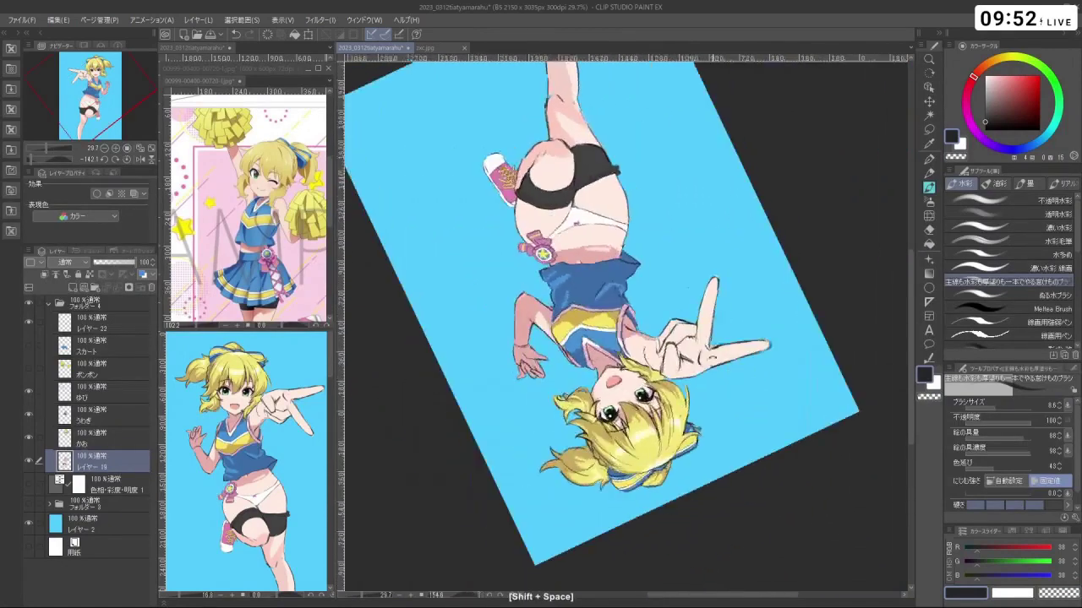
drag(526, 276, 522, 288)
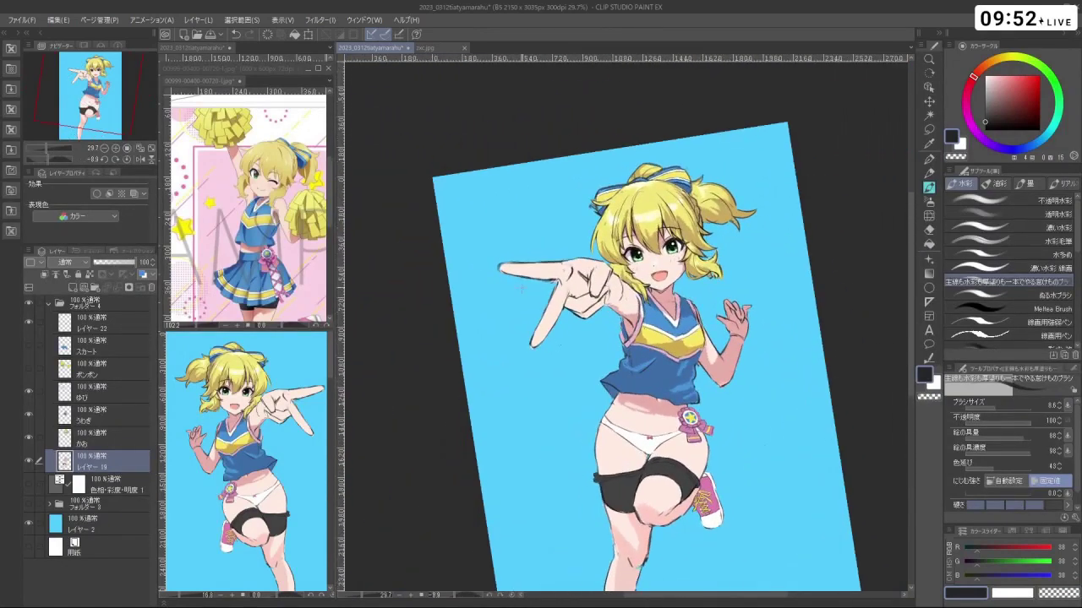
Return to the うわぎ layer and try another stroke around the top's armhole, undoing it
click(101, 407)
key(ctrl+space)
mouse_move(630, 335)
mouse_down()
mouse_move(676, 336)
mouse_move(611, 339)
mouse_up()
key(ctrl+z)
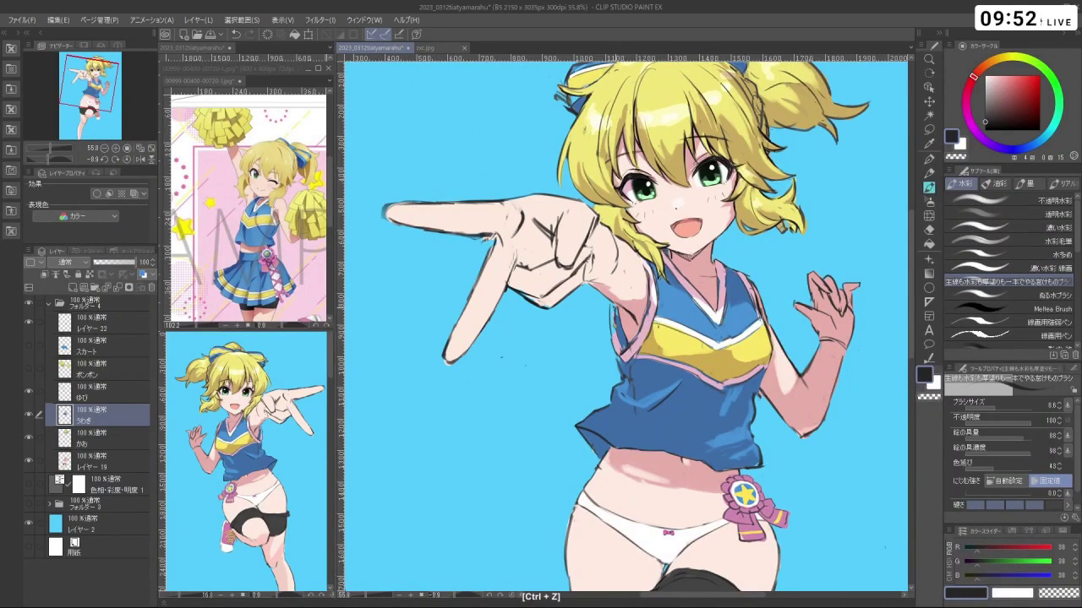
Examine the top, armhole and overall pose at several zoom levels and canvas rotations
key(ctrl+space)
drag(710, 342, 656, 344)
key(space)
drag(703, 381, 630, 380)
key(shift+space)
drag(649, 441, 643, 385)
key(ctrl+space)
key(shift+space)
drag(614, 454, 510, 371)
key(ctrl+space)
drag(588, 284, 616, 296)
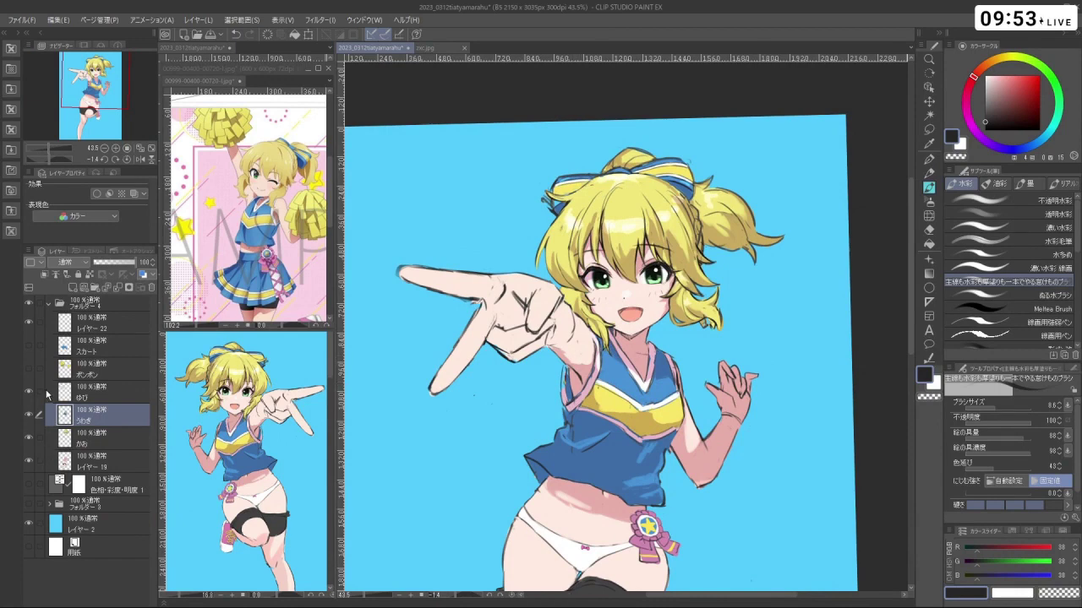
Toggle the ポンポン layer to compare the figure with and without the pompoms, leaving the layer hidden
click(28, 369)
click(28, 369)
click(28, 370)
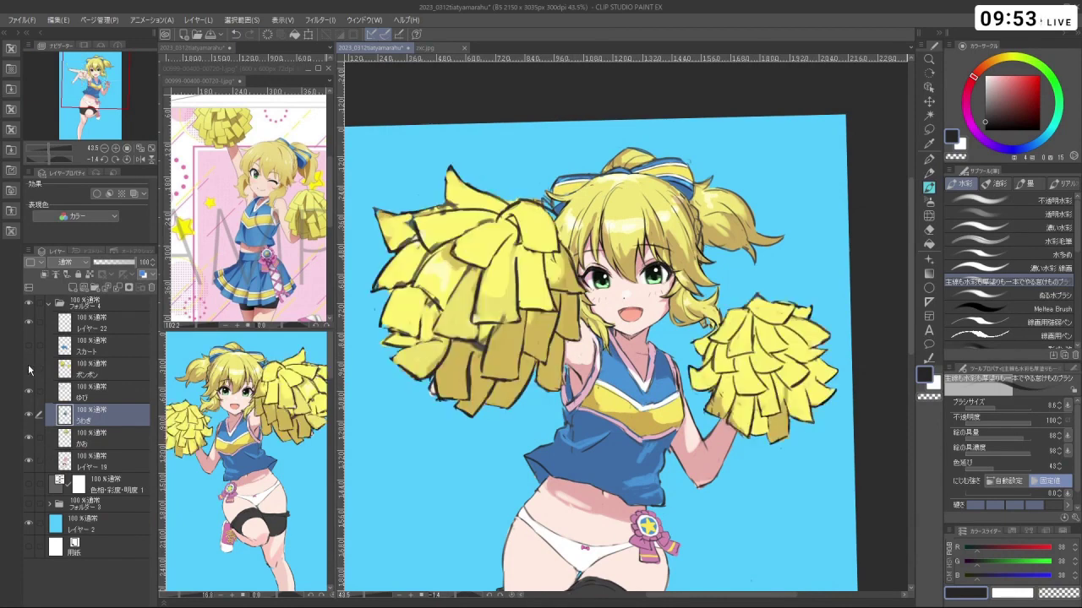
click(28, 369)
On the ゆび layer, shade the outstretched upper arm with the sampled skin-shadow pink, undoing a stray stroke
key(shift+space)
mouse_move(458, 489)
mouse_down()
mouse_move(432, 457)
mouse_move(449, 480)
mouse_up()
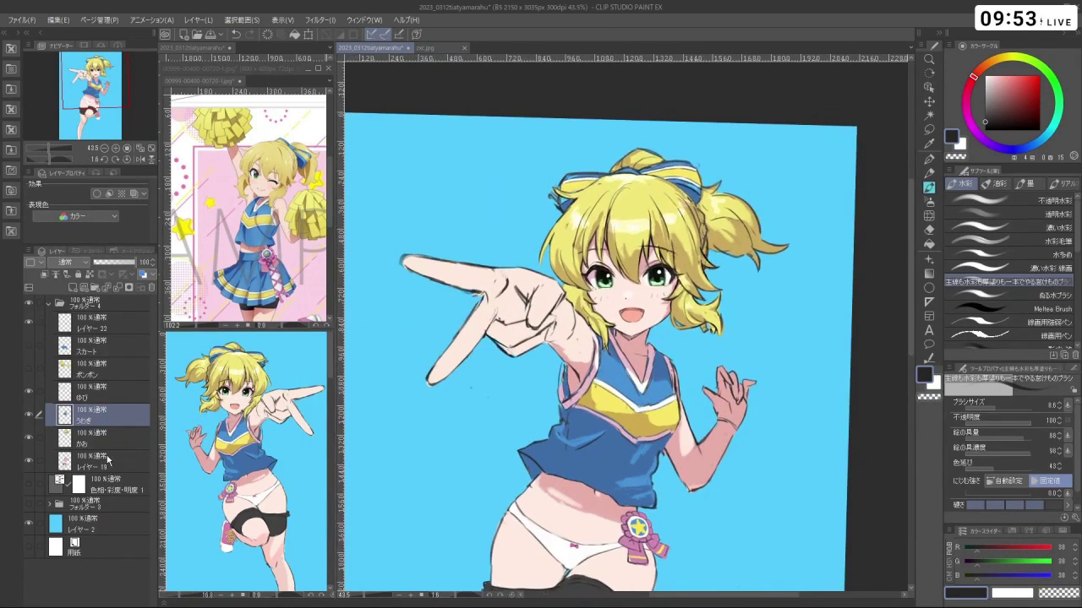
click(108, 393)
drag(517, 506, 449, 441)
alt+click(570, 345)
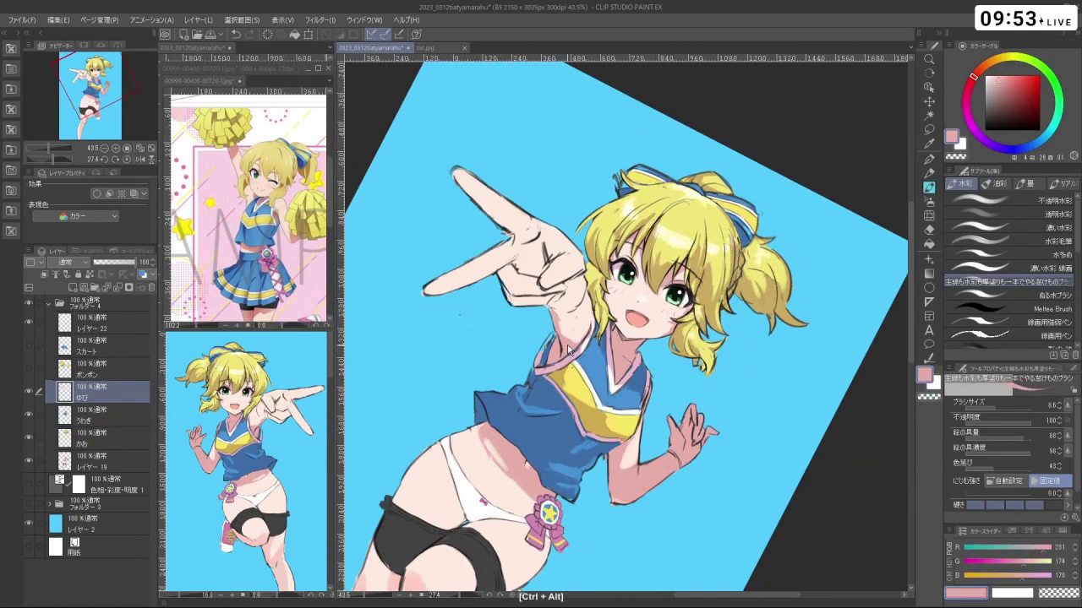
mouse_move(571, 349)
mouse_down()
mouse_move(580, 348)
mouse_move(573, 314)
mouse_up()
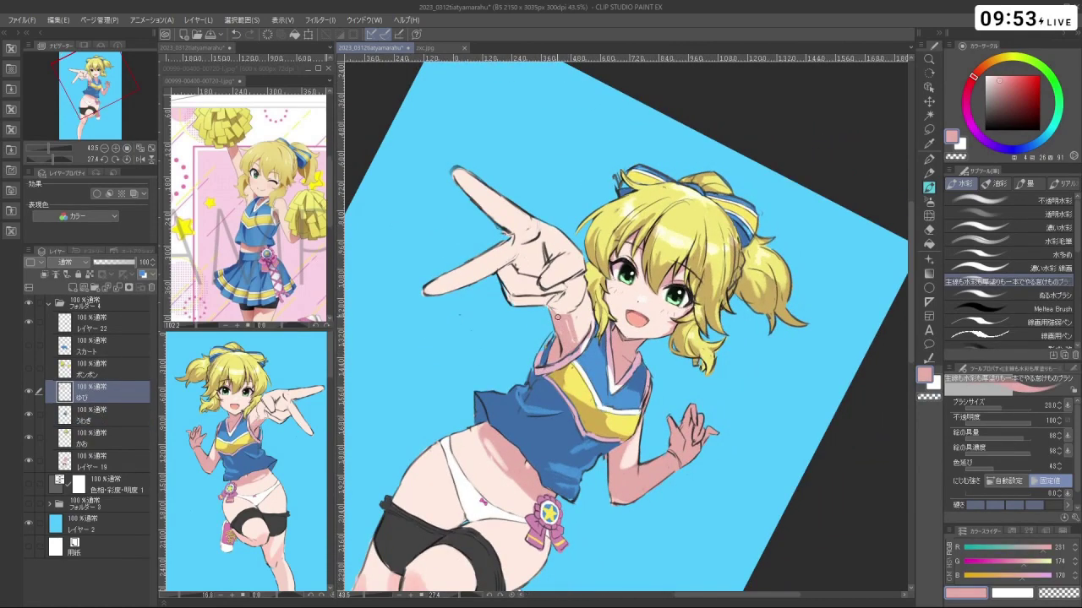
key(ctrl+z)
Inspect the outstretched arm's shading against the whole figure with the canvas rotated and zoomed
key(shift+space)
drag(570, 319, 675, 334)
key(shift+space)
drag(596, 274, 686, 340)
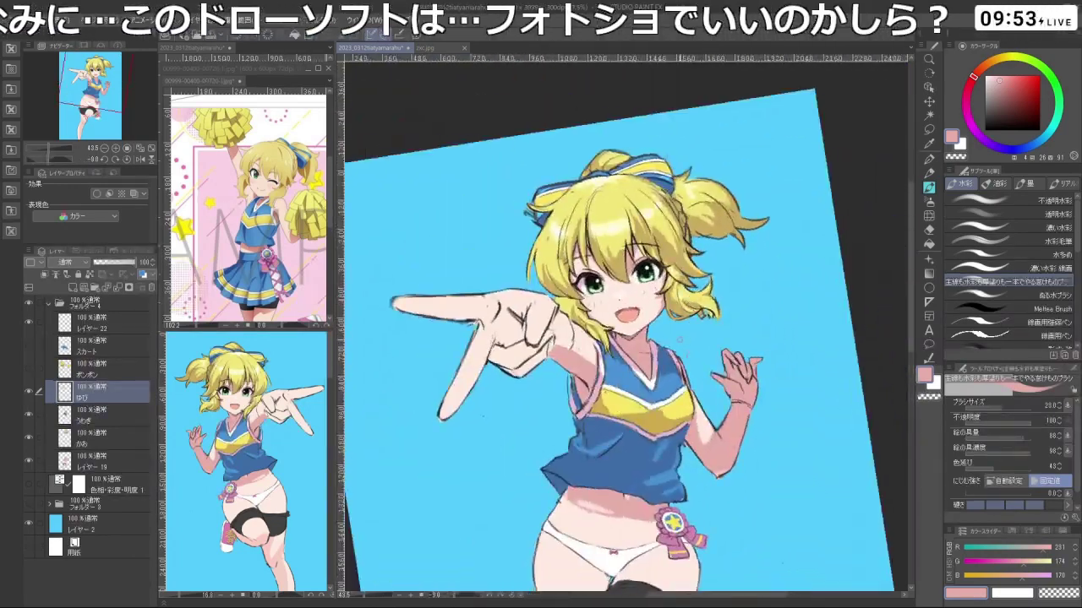
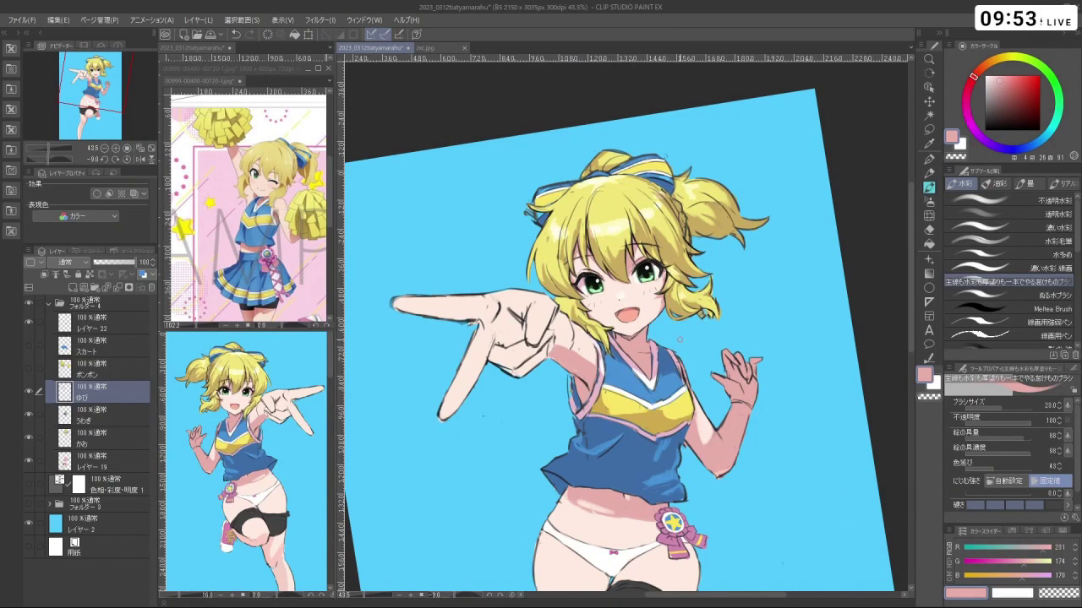
key(space)
key(ctrl+space)
drag(650, 317, 592, 321)
key(space)
key(ctrl+space)
drag(643, 376, 663, 351)
key(shift+space)
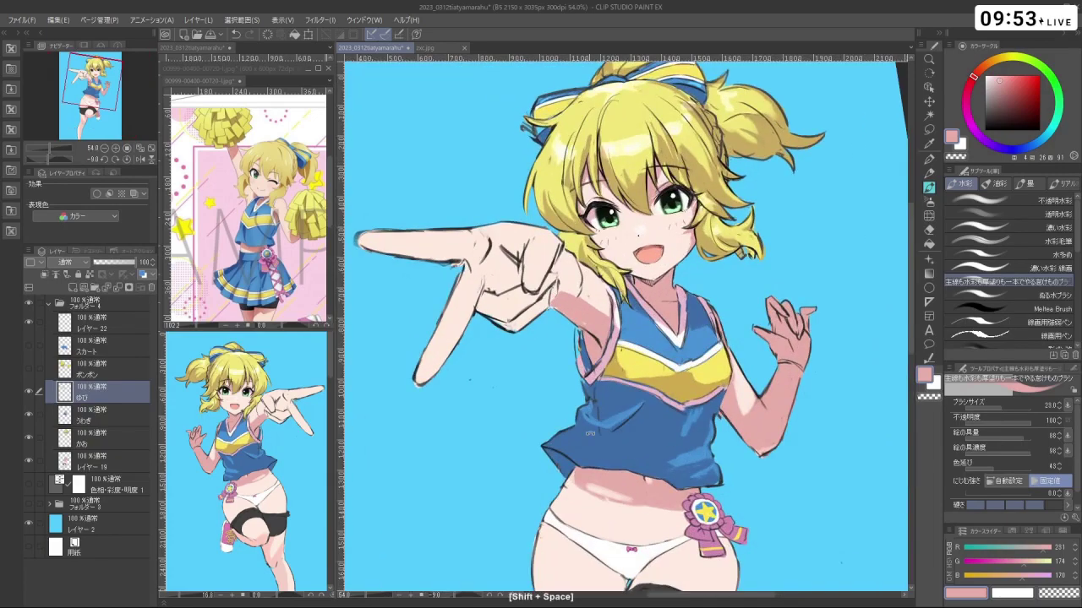
mouse_move(590, 433)
mouse_down()
mouse_move(751, 347)
mouse_move(724, 245)
mouse_move(662, 214)
mouse_up()
Pick a near-black colour and try contour lines on the outstretched arm beside the hair, undoing the strokes
click(991, 120)
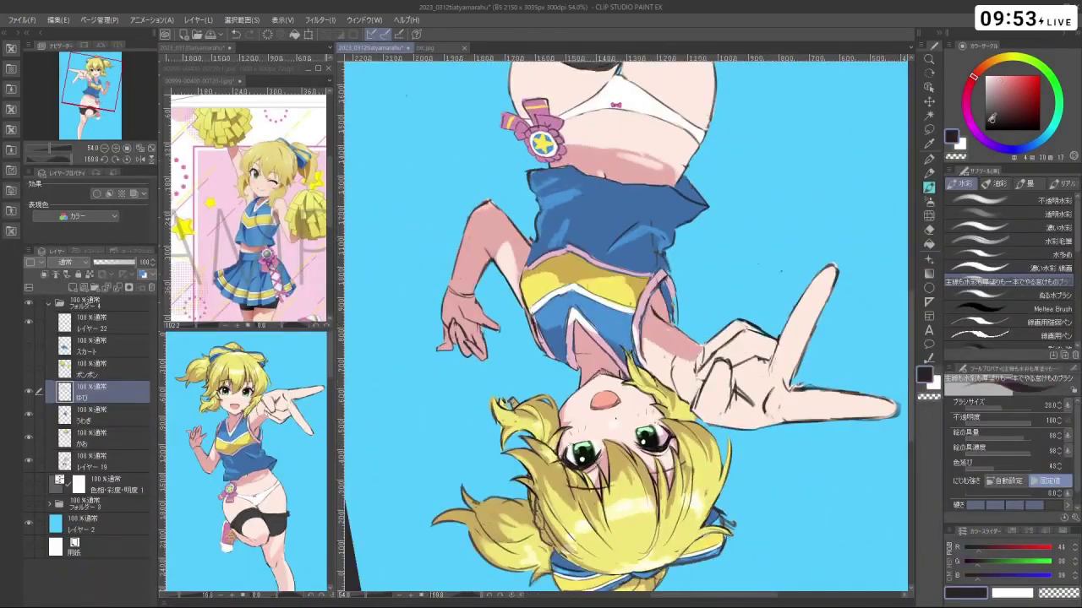
drag(991, 119, 985, 123)
key(shift+space)
mouse_move(583, 423)
mouse_down()
mouse_move(677, 417)
mouse_move(723, 287)
mouse_move(682, 238)
mouse_up()
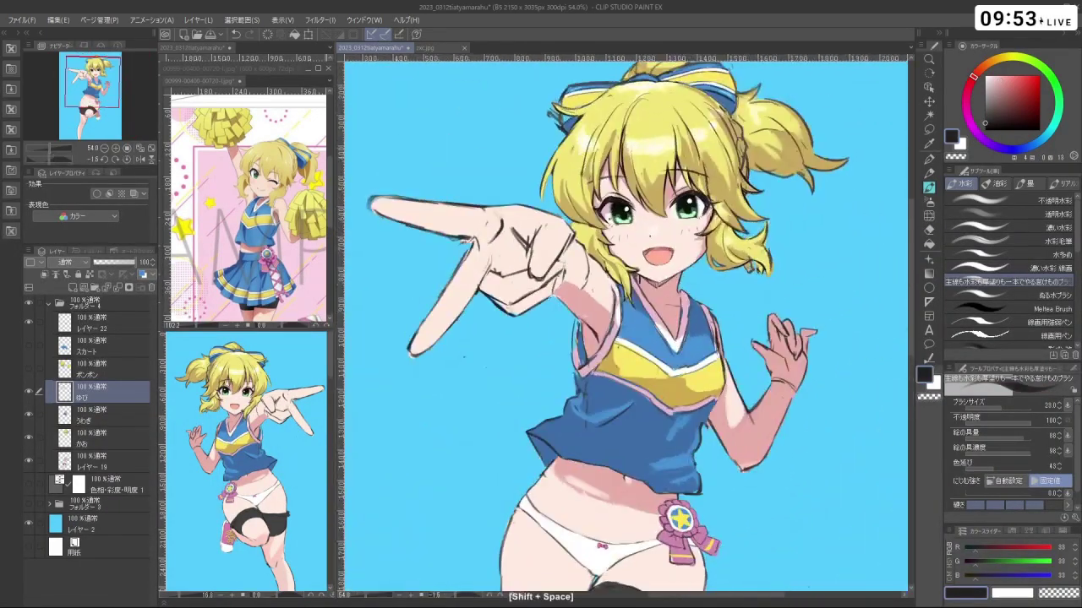
key(ctrl+z)
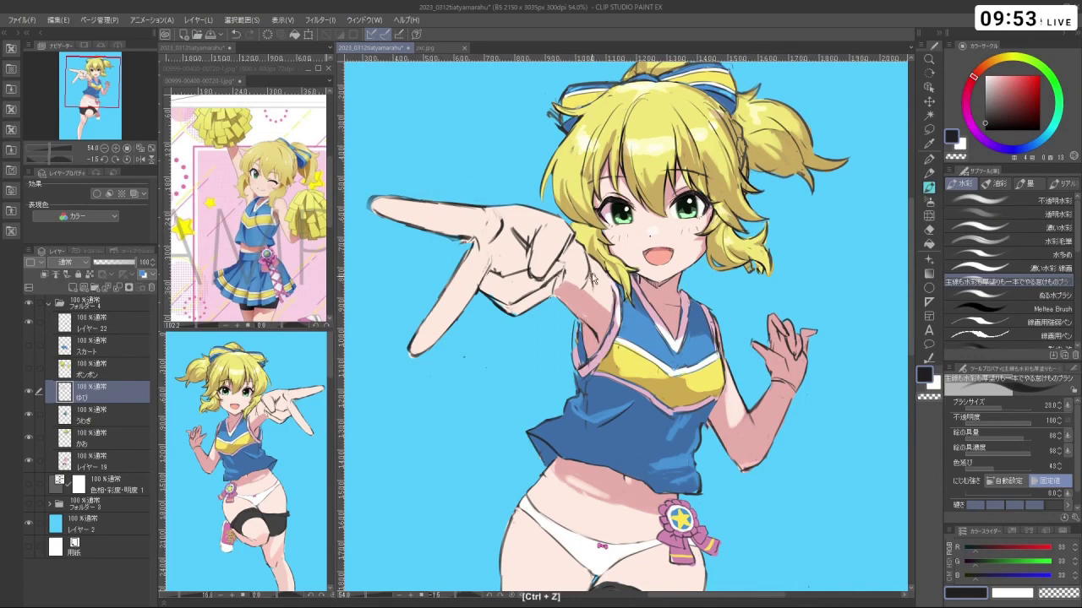
key(ctrl+z)
click(985, 127)
drag(601, 281, 597, 295)
key(ctrl+z)
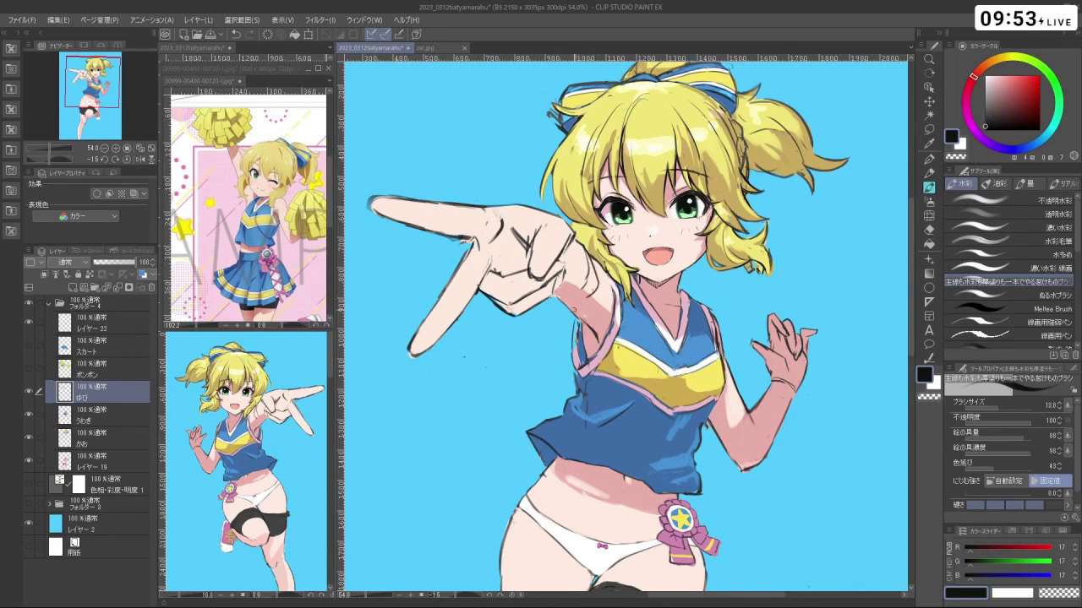
key(ctrl+z)
Outline the outstretched arm's upper edge beside the hair in near-black on the ゆび layer, undoing stray strokes
alt+click(583, 267)
mouse_move(581, 264)
mouse_down()
mouse_move(644, 397)
mouse_move(688, 359)
mouse_move(655, 270)
mouse_move(671, 259)
mouse_move(653, 283)
mouse_up()
click(985, 125)
key(ctrl+z)
mouse_move(656, 277)
mouse_down()
mouse_move(606, 271)
mouse_move(567, 291)
mouse_move(579, 307)
mouse_up()
key(ctrl+z)
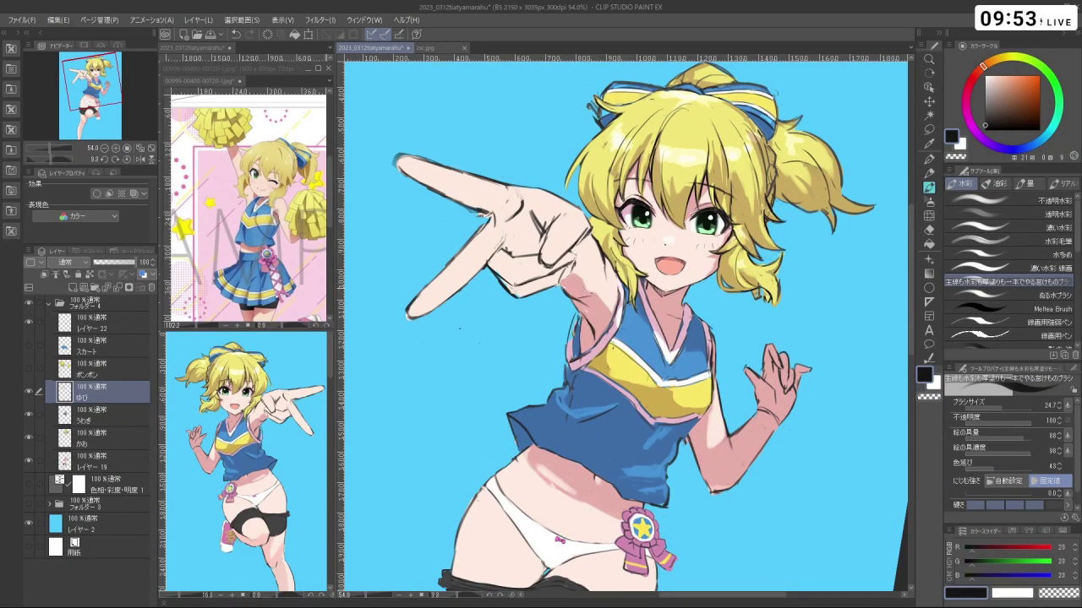
key(ctrl+z)
Touch up the outstretched arm's edge below the hand with sampled background blue and skin-shadow pink
right_click(553, 315)
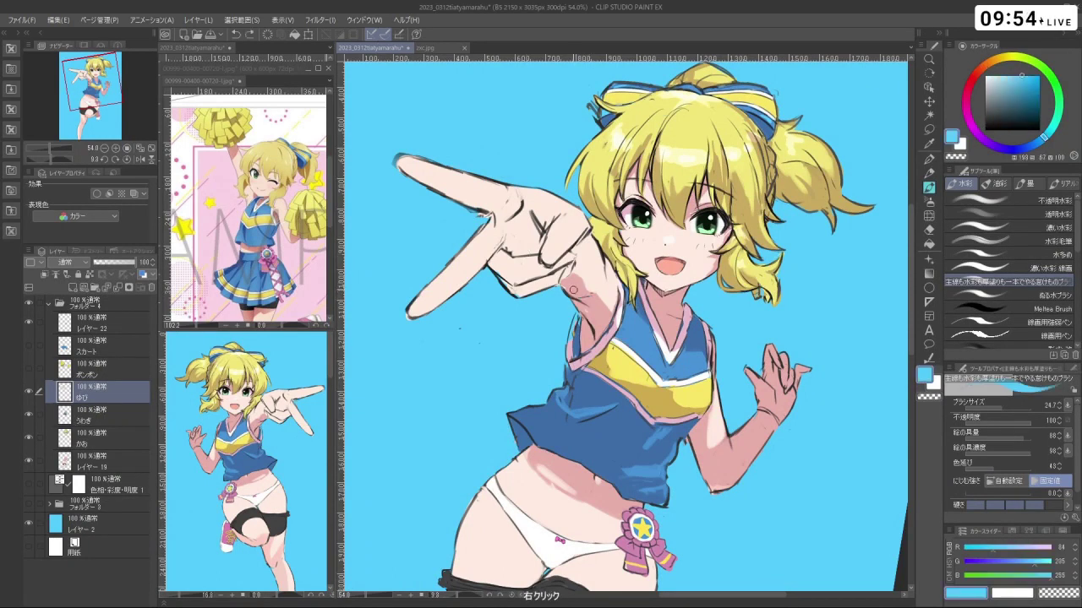
right_click(572, 287)
right_click(583, 301)
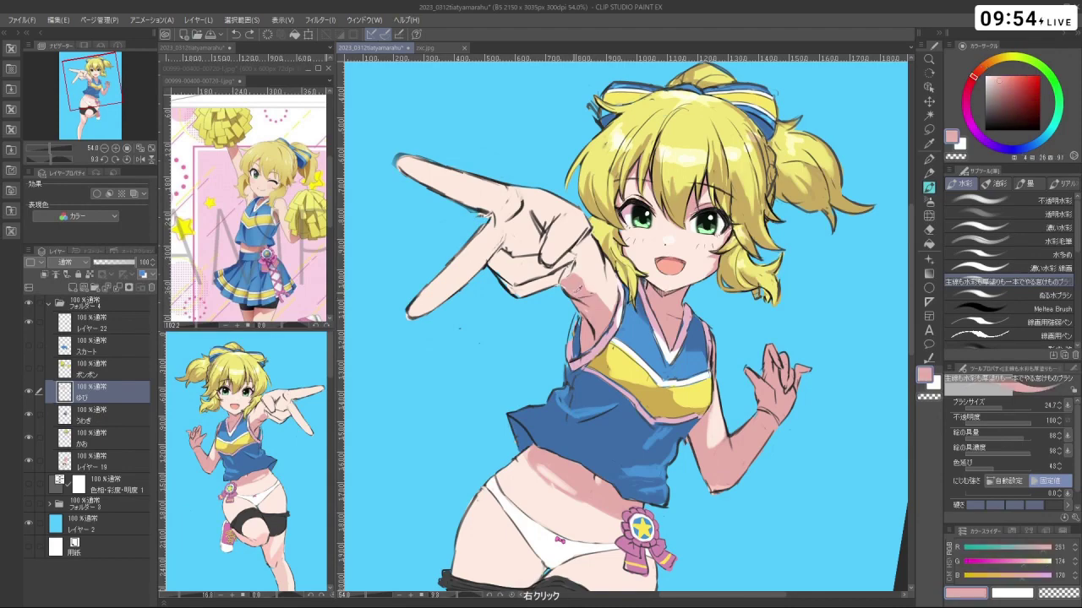
right_click(583, 298)
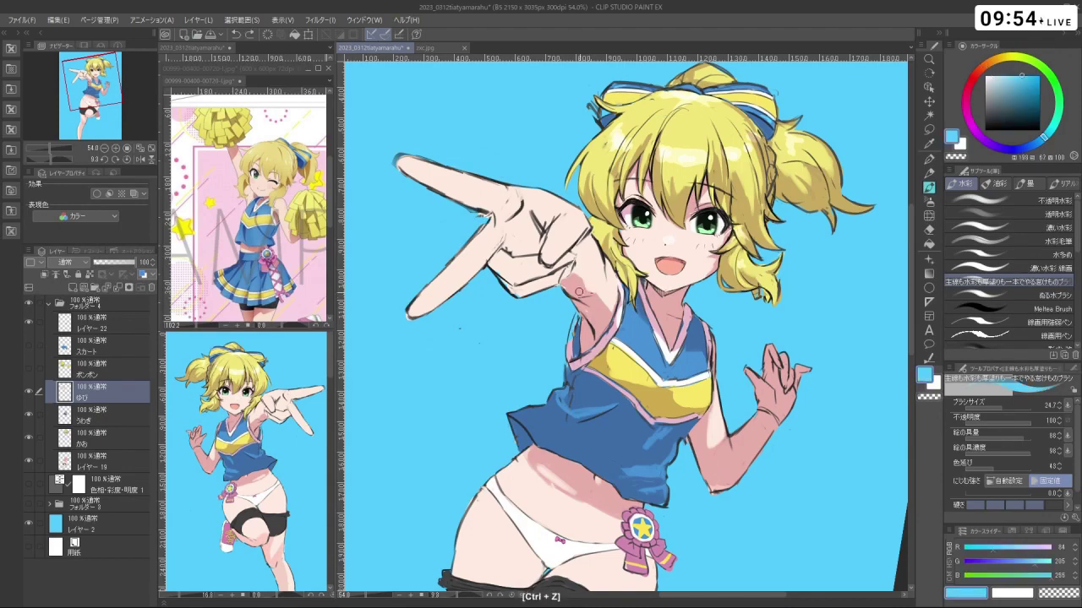
right_click(582, 294)
drag(557, 308, 675, 359)
drag(675, 358, 571, 313)
key(ctrl+z)
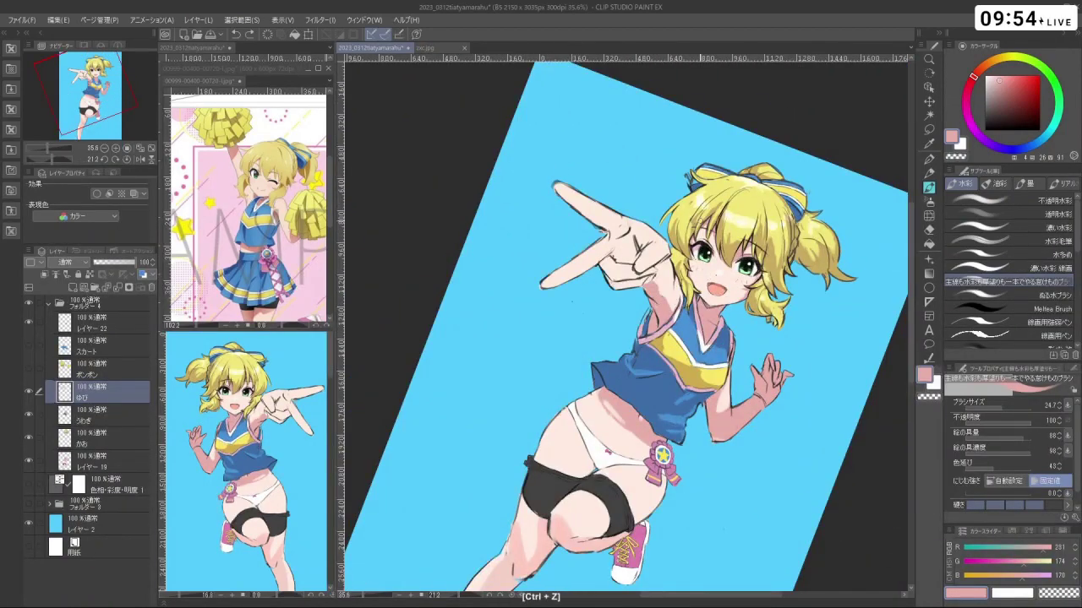
Refine the near-black contour of the outstretched arm between hand and shoulder, undoing stray strokes
click(984, 126)
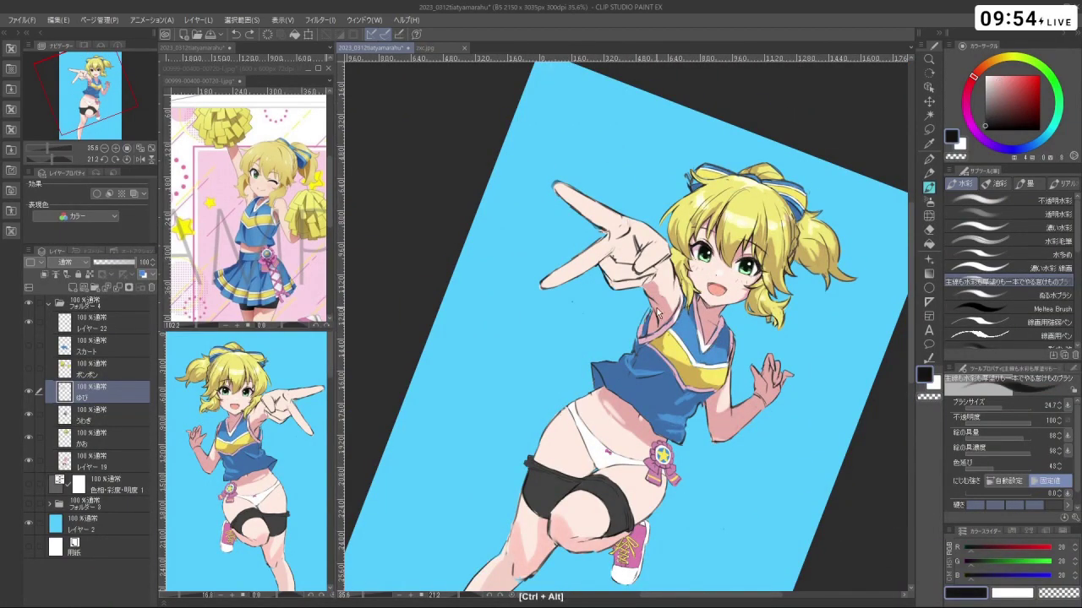
key(ctrl+z)
key(ctrl+z)
key(ctrl+z)
drag(641, 280, 650, 288)
key(ctrl+z)
key(ctrl+z)
key(shift+space)
drag(656, 374, 637, 271)
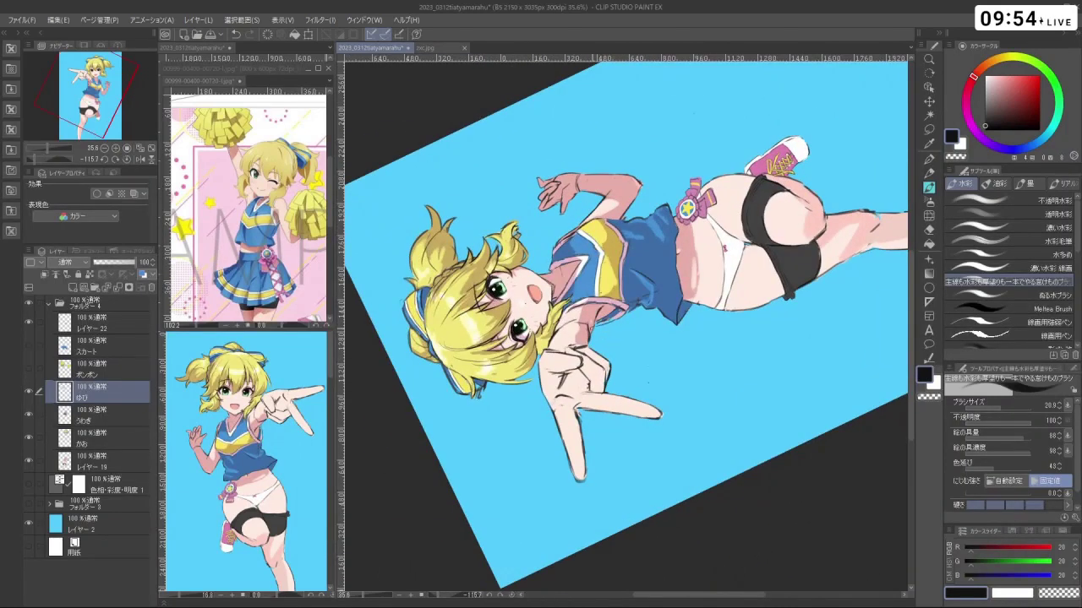
Rework the near-black crease lines at the outstretched arm's armpit from rotated views, undoing stray strokes
key(ctrl+z)
key(shift+space)
drag(583, 317, 649, 272)
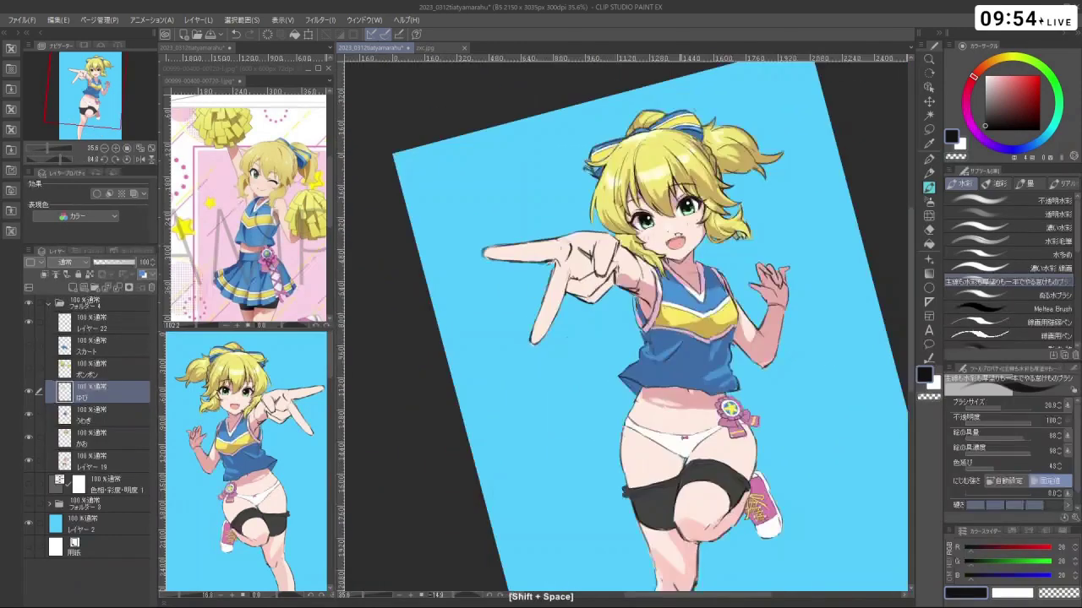
key(ctrl+z)
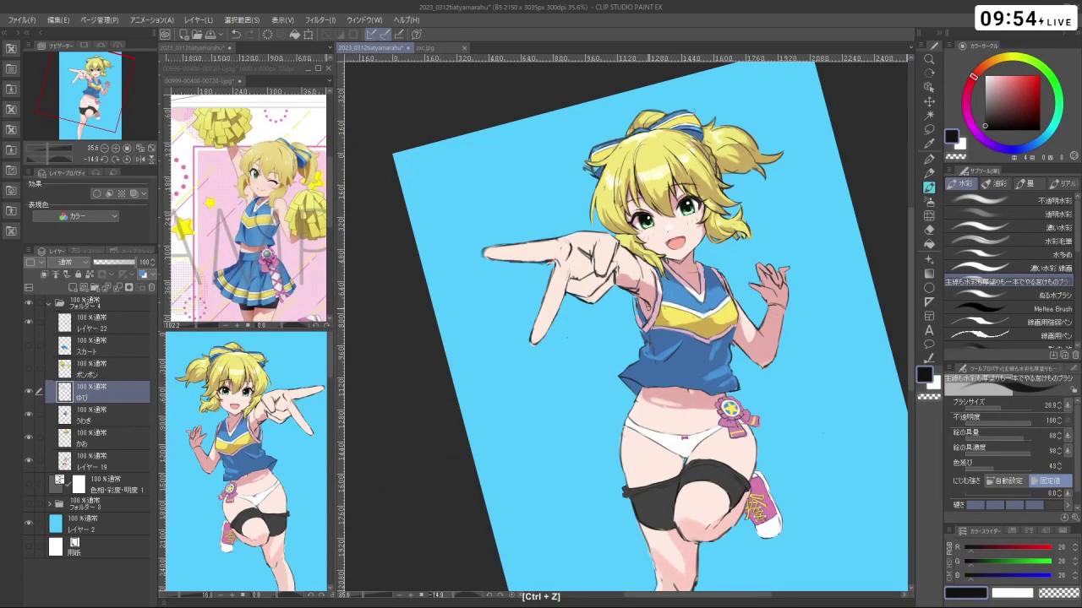
key(shift+space)
drag(661, 377, 771, 379)
drag(703, 473, 609, 269)
key(ctrl+z)
drag(663, 330, 659, 350)
key(ctrl+z)
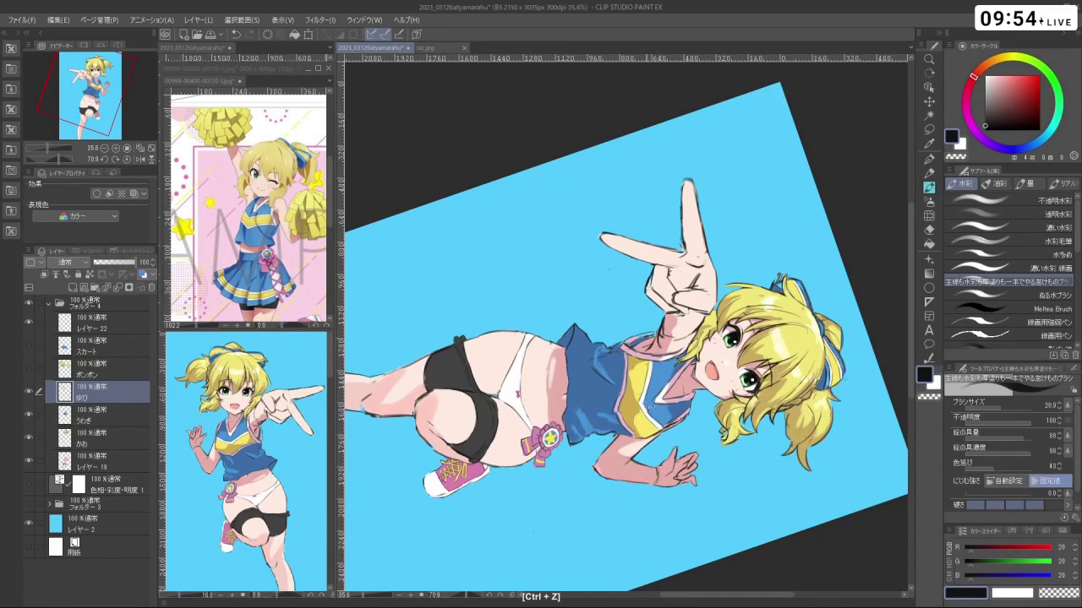
drag(651, 408, 643, 326)
drag(643, 323, 679, 321)
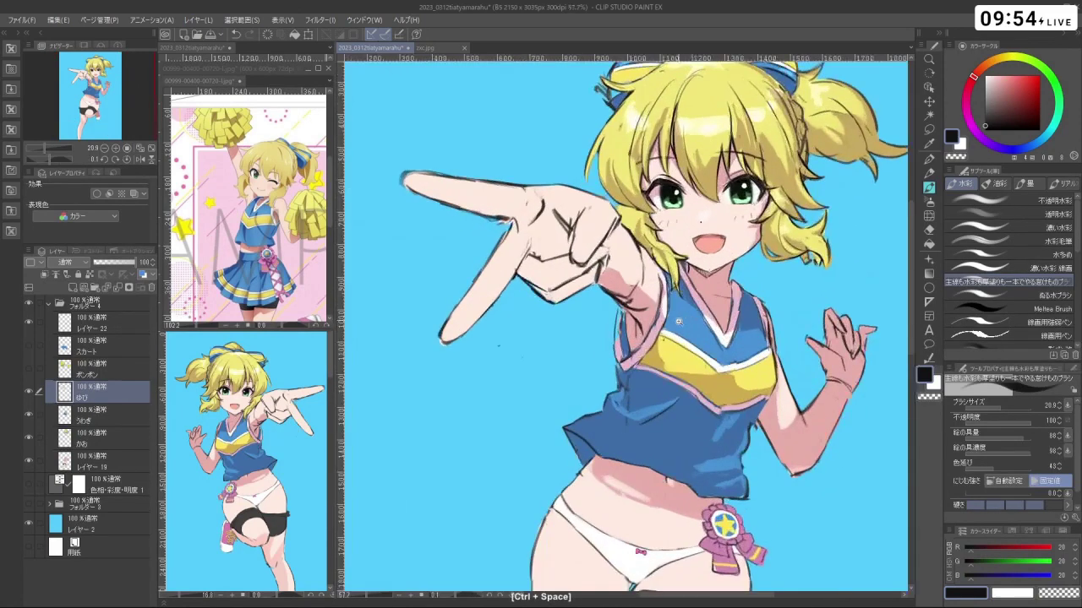
Hide the うわぎ layer, undo the last armpit stroke and reduce the brush size for the crease work
click(29, 414)
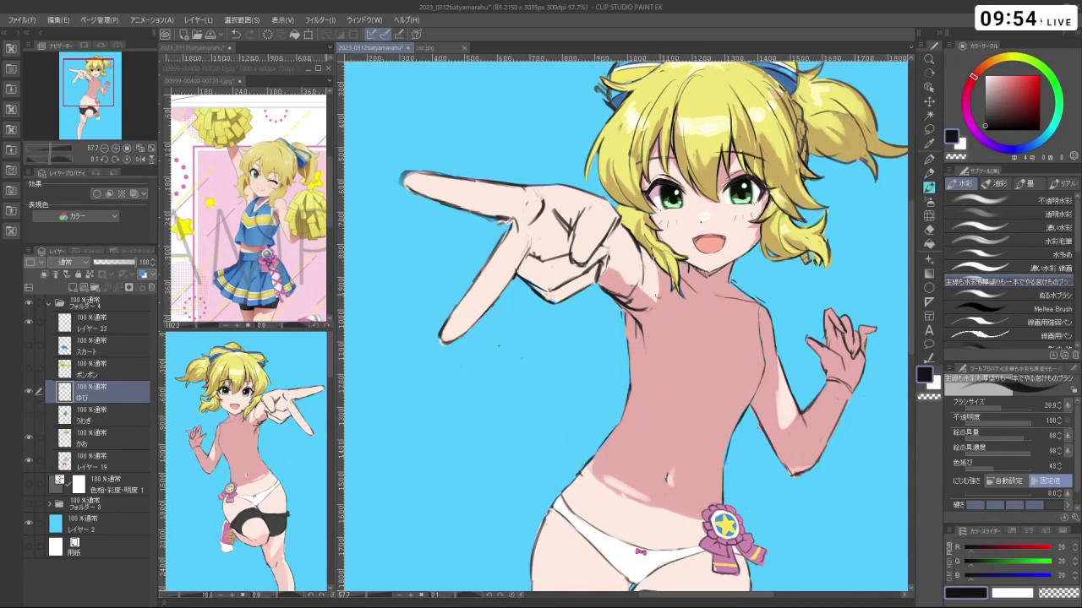
key(ctrl+z)
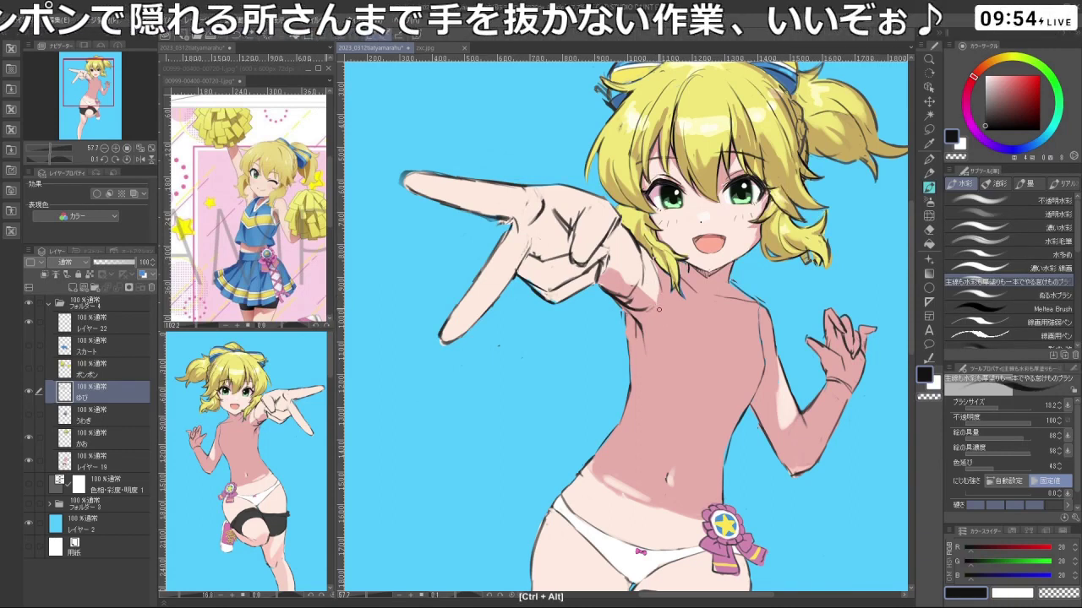
key([)
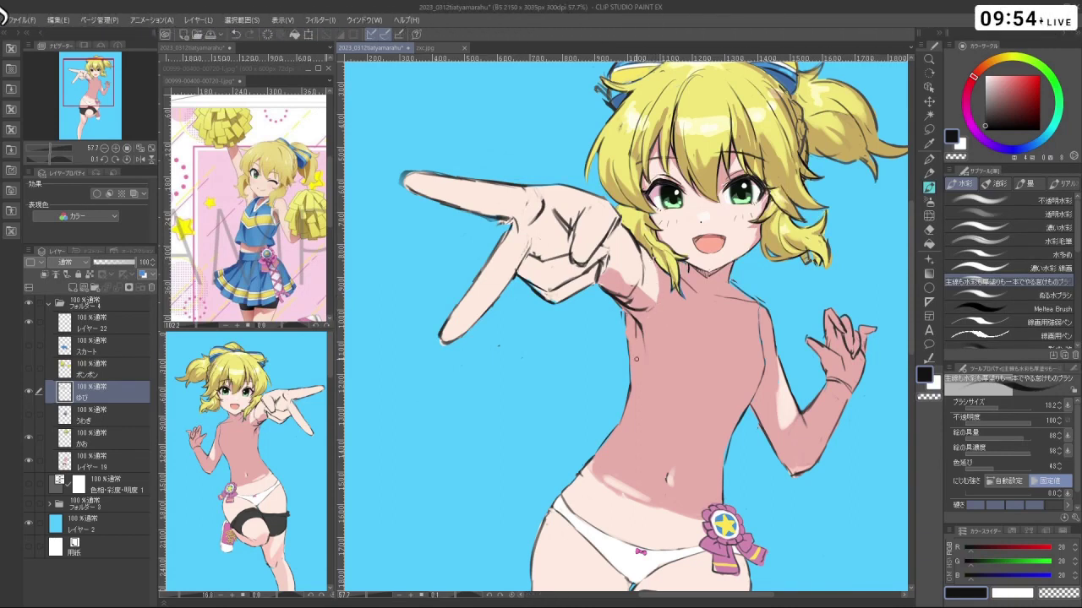
key(shift+space)
drag(637, 359, 623, 361)
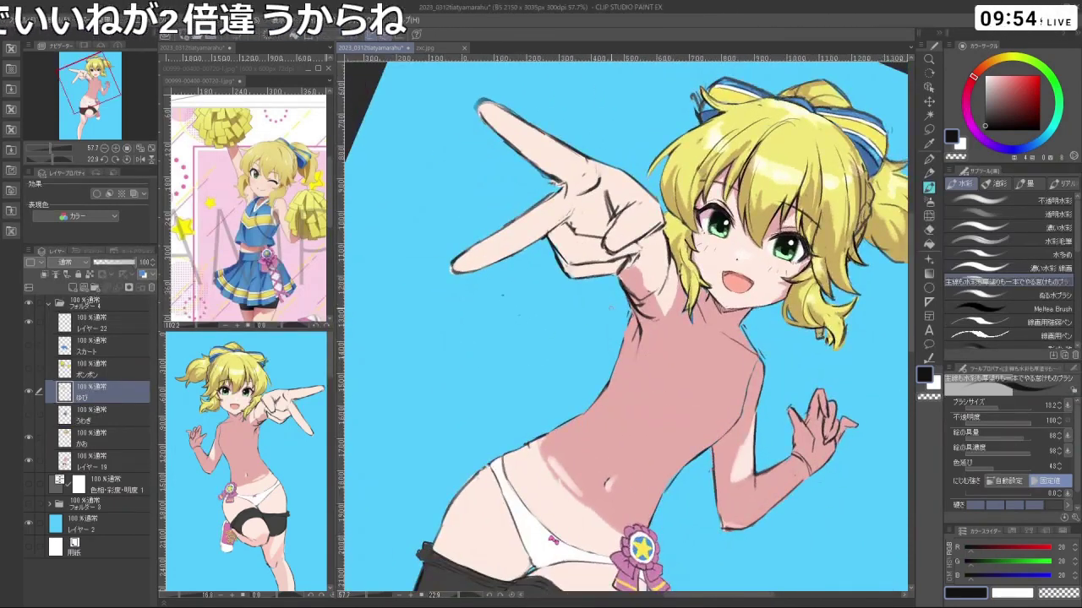
Clean stray ink from the outstretched arm's armpit, trying sampled skin-shadow pink on レイヤー 19 and erasing with transparent colour on the ゆび layer
key(shift+space)
click(117, 466)
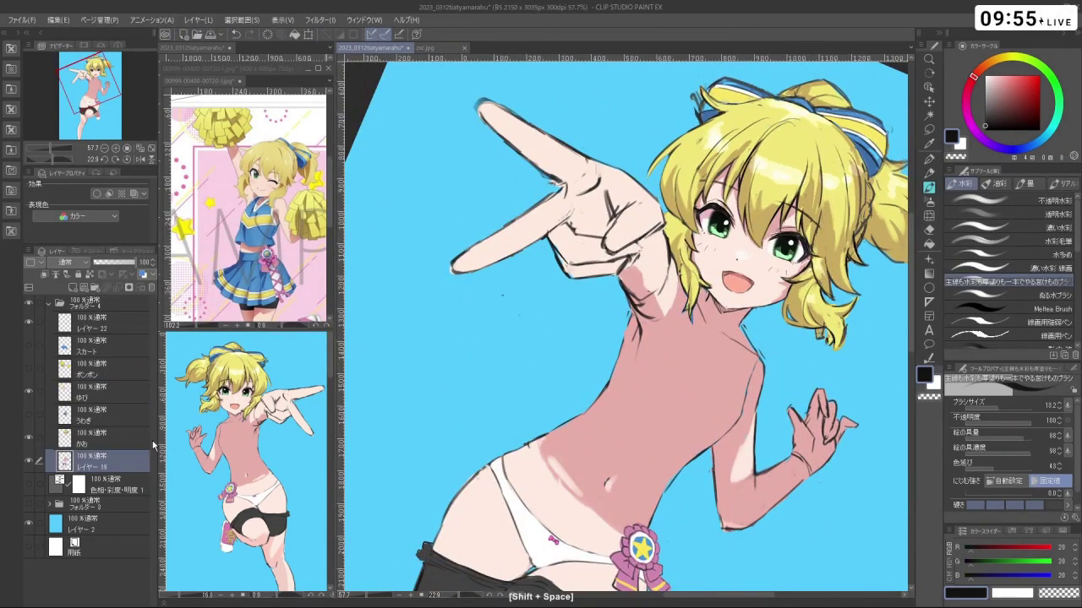
mouse_move(646, 345)
mouse_down()
mouse_move(651, 331)
mouse_move(644, 348)
mouse_up()
alt+click(650, 332)
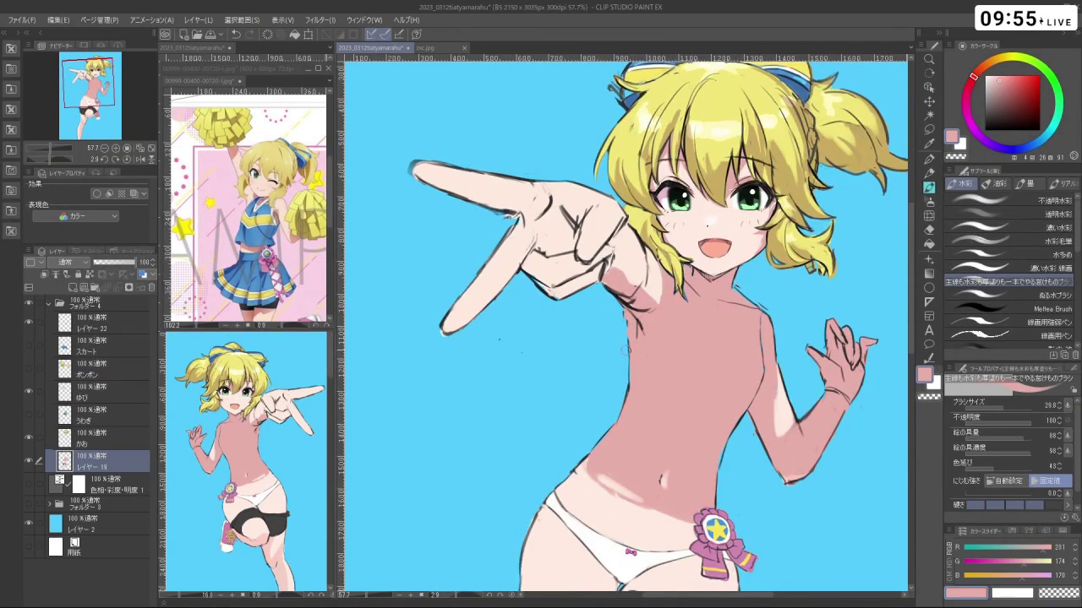
key(ctrl+z)
key(ctrl+z)
click(105, 392)
key(c)
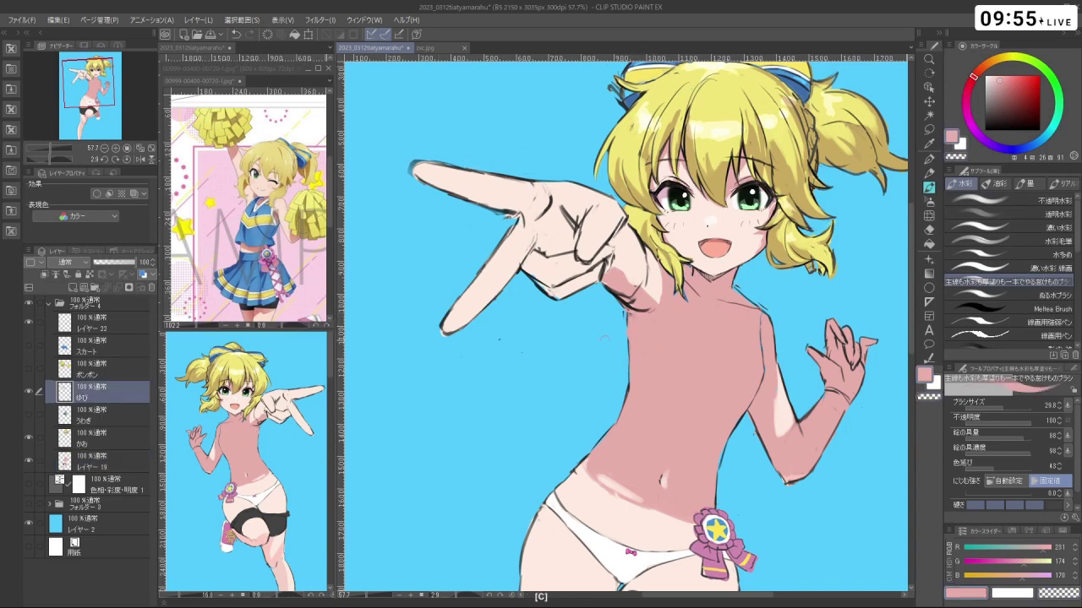
Try to draw the outstretched arm's armpit crease in near-black on レイヤー 19
click(84, 463)
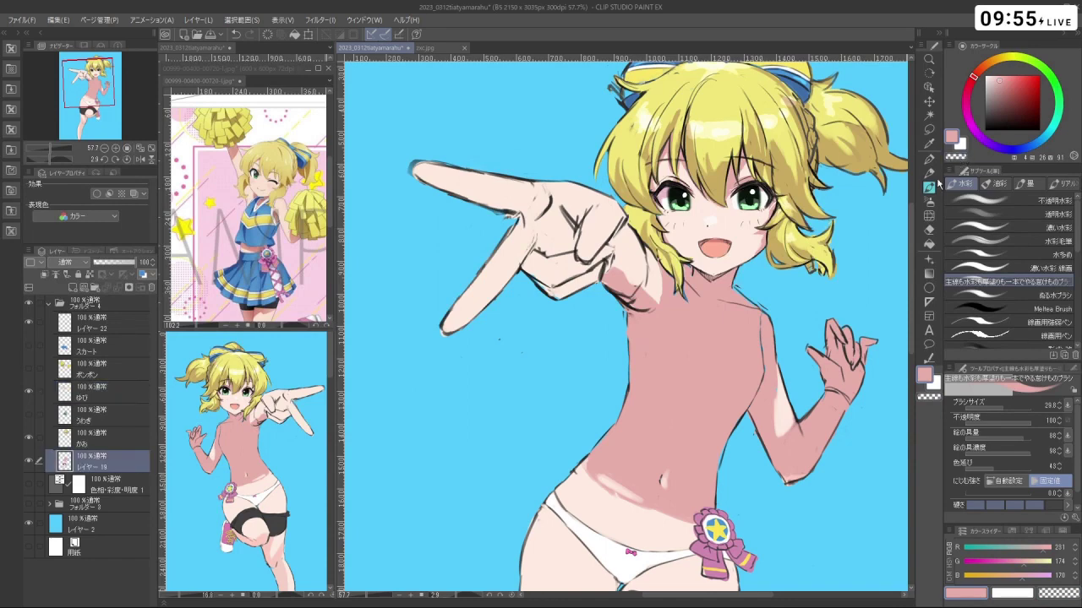
click(984, 125)
key(bracketleft)
key(bracketleft)
key(bracketleft)
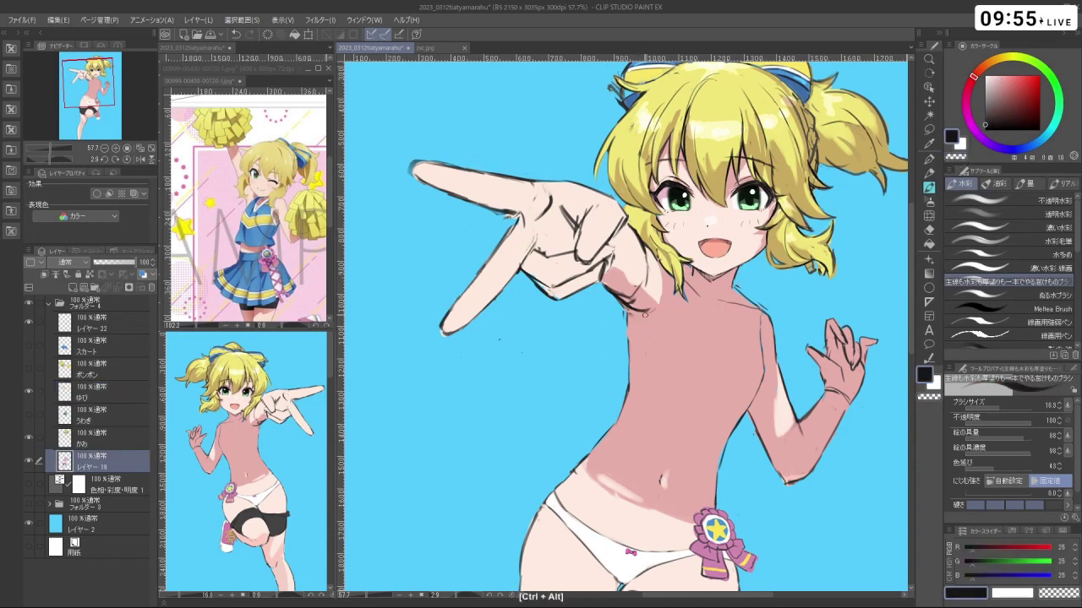
key(ctrl+z)
drag(645, 312, 648, 325)
key(ctrl+z)
Show the うわぎ layer and redraw the near-black armpit crease on the ゆび layer, undoing stray strokes
click(109, 394)
click(28, 414)
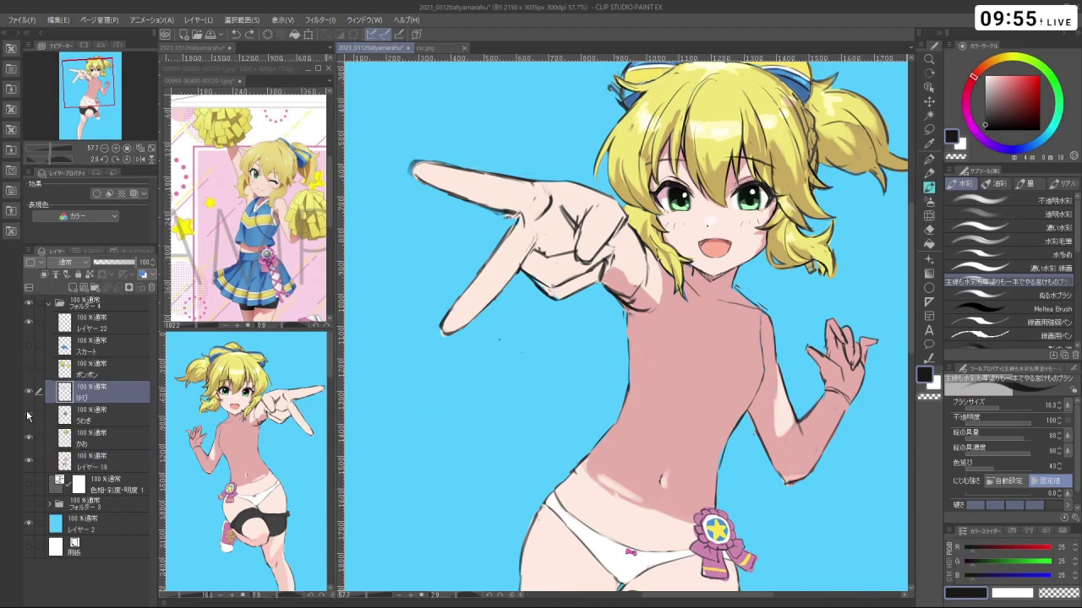
key(ctrl+z)
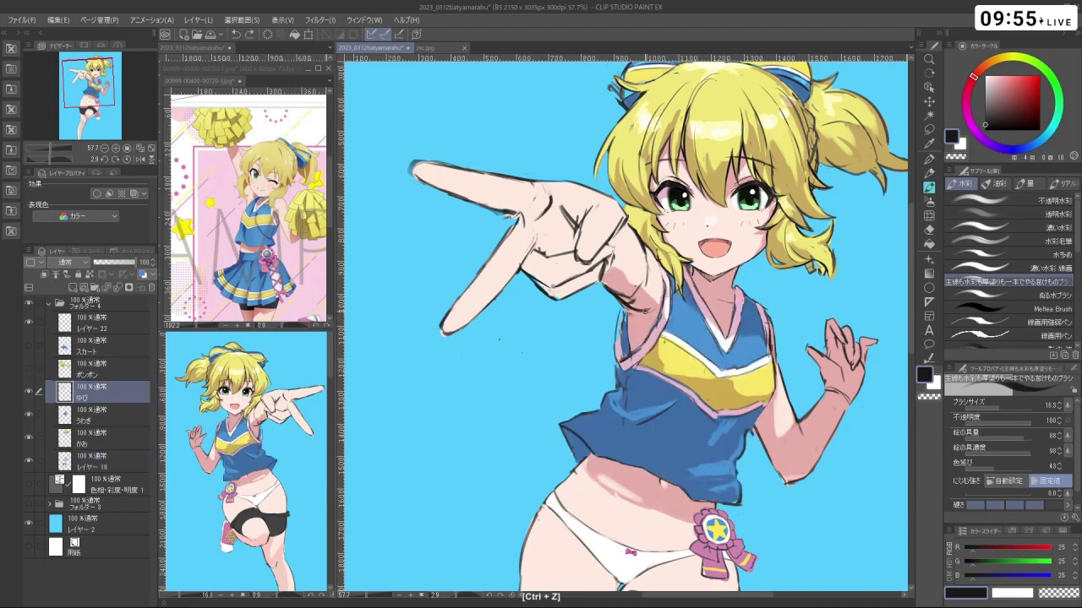
key(ctrl+z)
key(ctrl+z)
drag(647, 311, 656, 309)
key(ctrl+z)
Refine the armpit crease beside the top's armhole from rotated views, alternating near-black and transparent colour
key(shift+space)
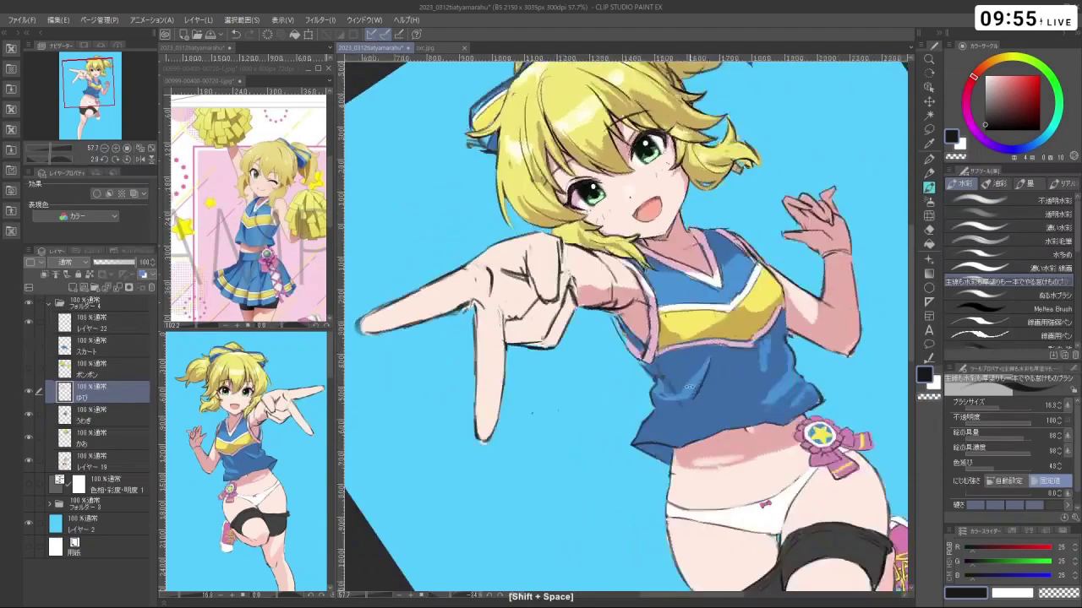
key(c)
key(shift+space)
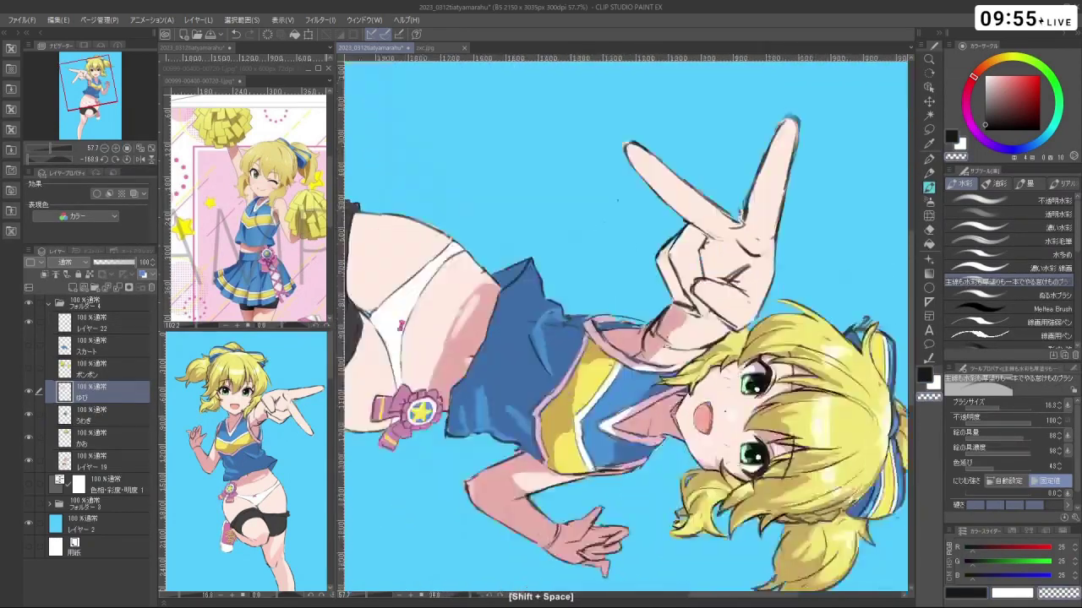
key(ctrl+z)
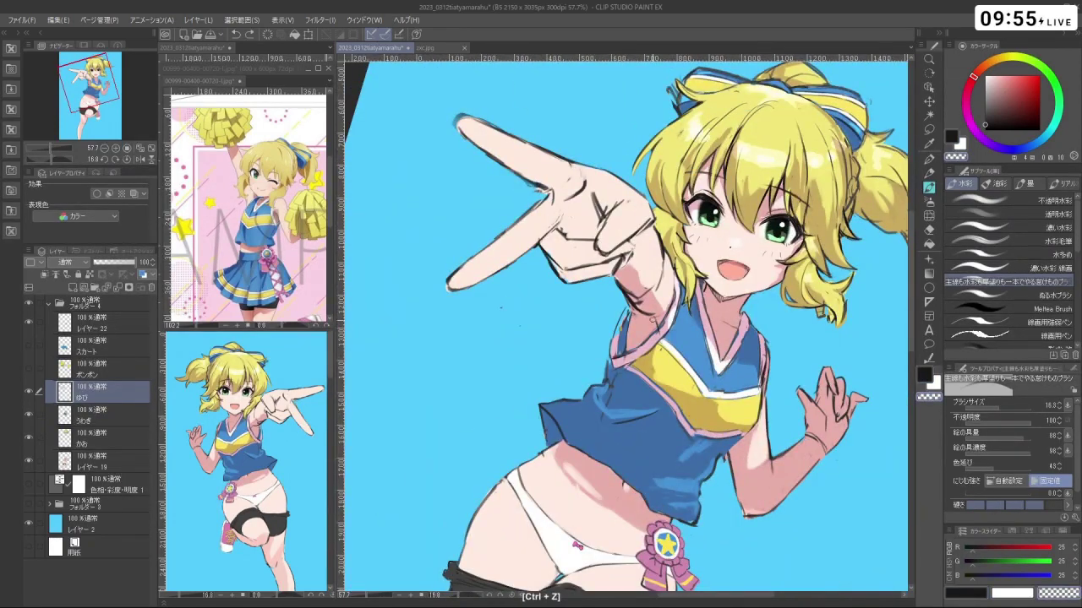
key(c)
mouse_move(651, 325)
mouse_down()
mouse_move(660, 341)
mouse_move(659, 305)
mouse_up()
key(ctrl+z)
key(c)
key(c)
key(ctrl+z)
Hide the うわぎ layer and rework the exposed armpit crease on the ゆび layer, undoing stray strokes
key(shift+space)
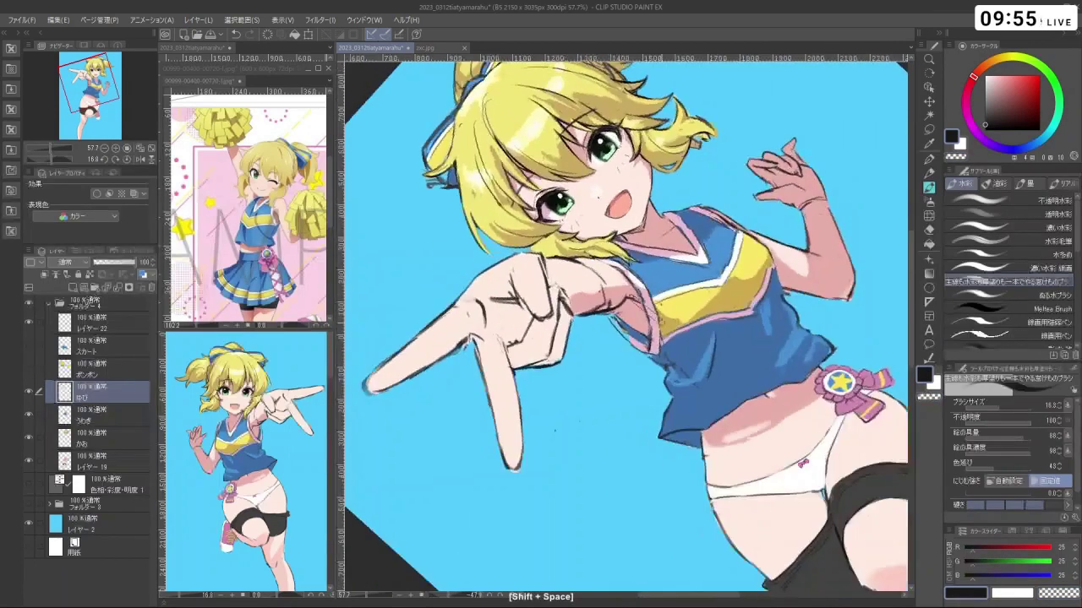
click(27, 415)
key(shift+space)
mouse_move(641, 298)
mouse_down()
mouse_move(601, 307)
mouse_move(595, 329)
mouse_move(656, 312)
mouse_up()
key(ctrl+z)
key(shift+space)
key(c)
key(c)
Touch up the outstretched arm's edge near the armpit with near-black and sampled skin-shadow pink, undoing the stray stroke
key(ctrl+space)
key(space)
mouse_move(746, 378)
mouse_down()
mouse_move(558, 515)
mouse_move(469, 498)
mouse_up()
key(ctrl+space)
key(shift+space)
mouse_move(612, 330)
mouse_down()
mouse_move(782, 317)
mouse_move(697, 444)
mouse_up()
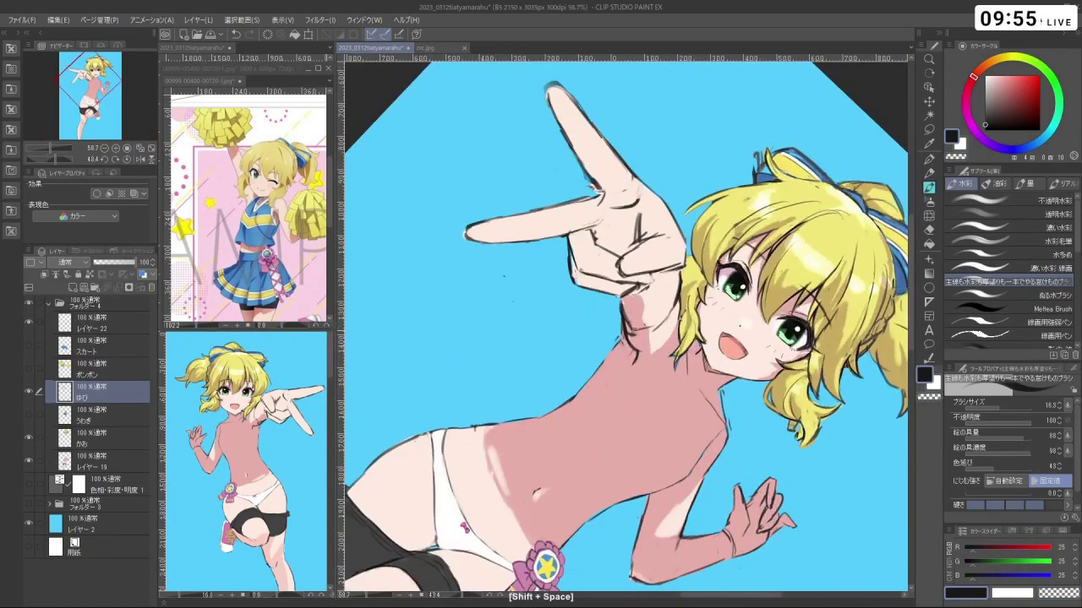
right_click(630, 331)
key(c)
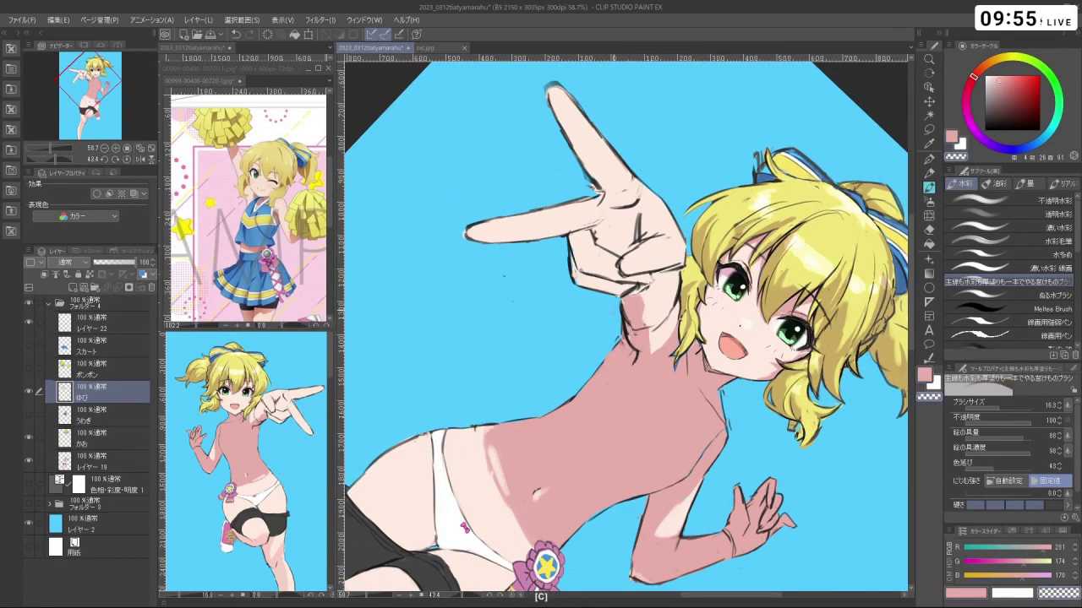
drag(621, 307, 623, 324)
key(ctrl+z)
Adjust the near-black line joining the outstretched arm to the armpit from a sideways view, undoing stray strokes
key(shift+space)
mouse_move(725, 257)
mouse_down()
mouse_move(630, 204)
mouse_move(506, 311)
mouse_up()
key(c)
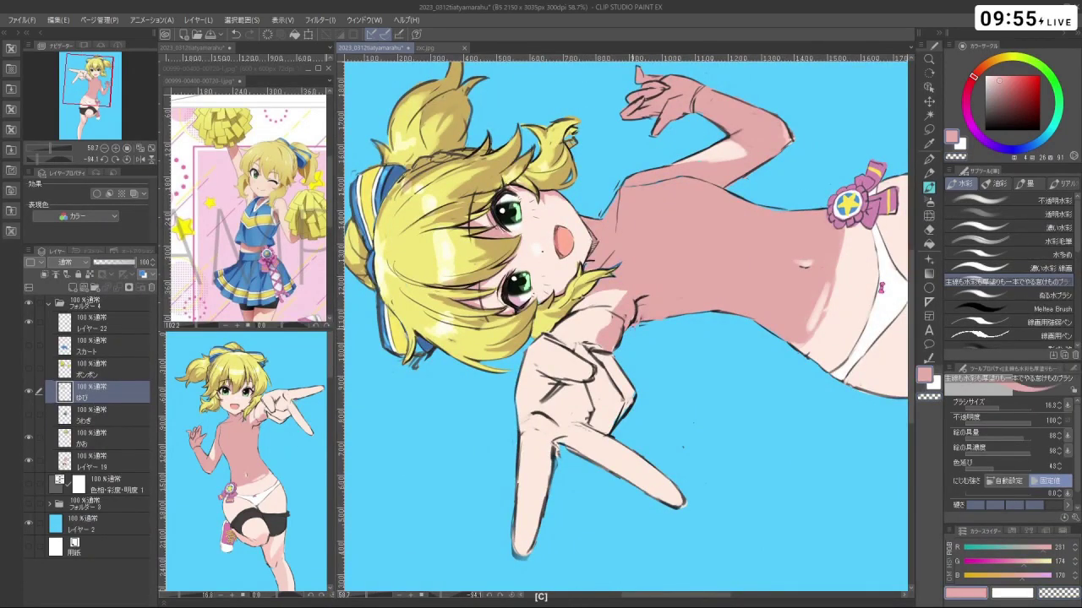
key(ctrl+z)
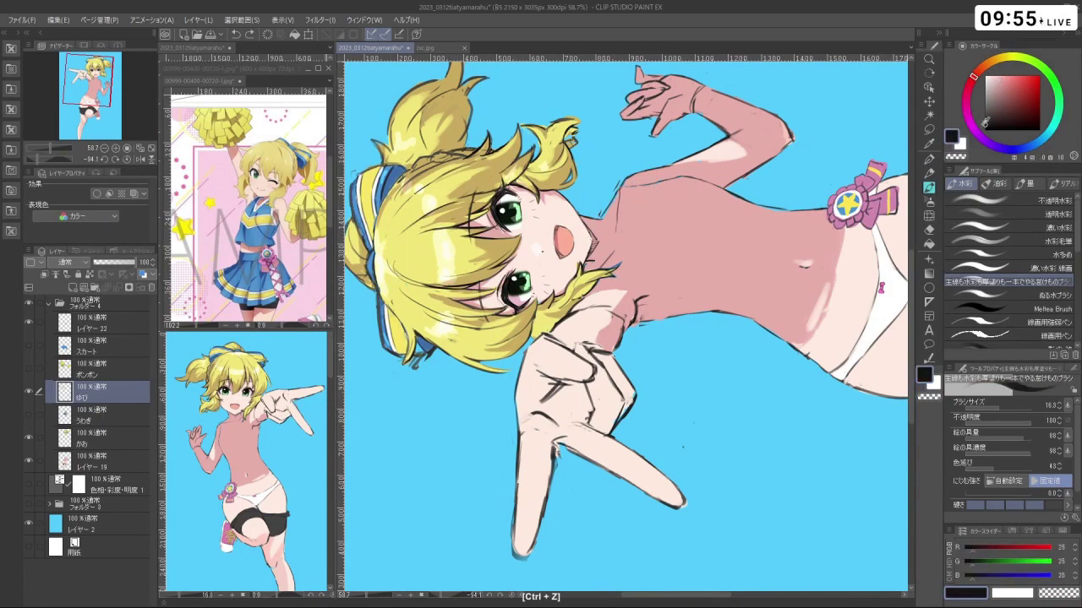
key(ctrl+z)
key(shift+space)
mouse_move(640, 322)
mouse_down()
mouse_move(591, 241)
mouse_move(569, 432)
mouse_move(603, 446)
mouse_move(638, 347)
mouse_move(647, 372)
mouse_move(634, 353)
mouse_move(615, 358)
mouse_move(632, 384)
mouse_move(686, 322)
mouse_move(591, 278)
mouse_move(584, 368)
mouse_up()
key(ctrl+z)
key(c)
key(c)
Paint over excess armpit lines with sampled skin-shadow pink on the ゆび layer
key(space)
key(ctrl+space)
key(ctrl+space)
key(shift+space)
right_click(638, 320)
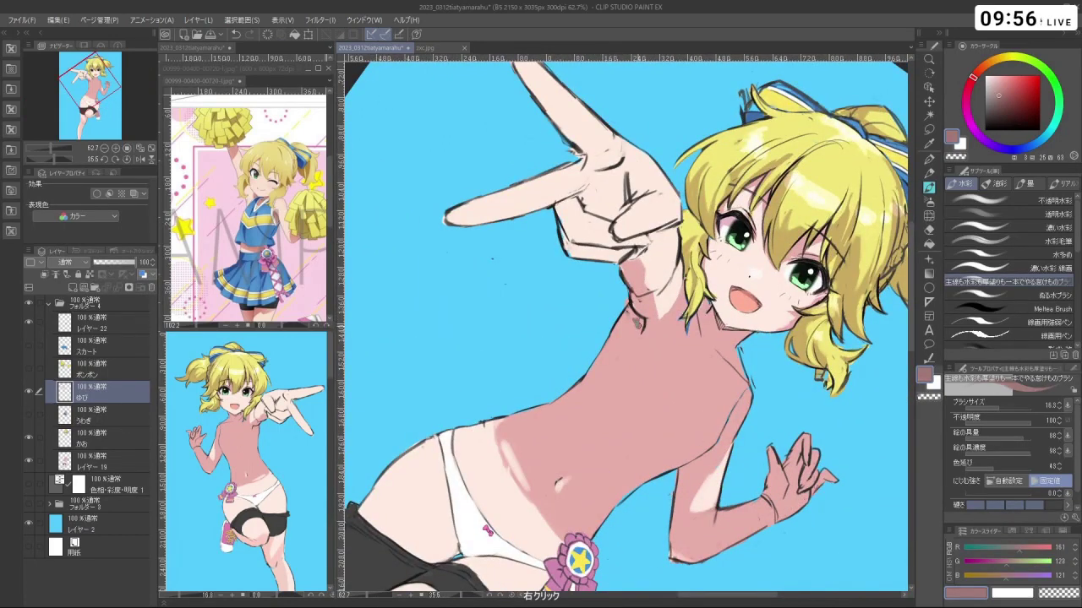
right_click(638, 319)
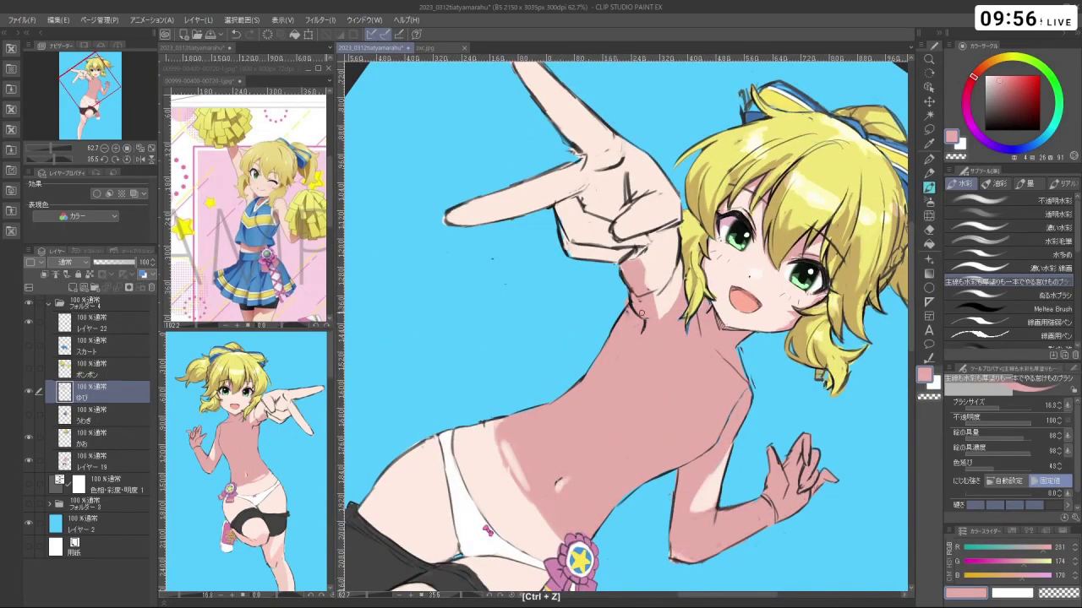
drag(651, 321, 694, 340)
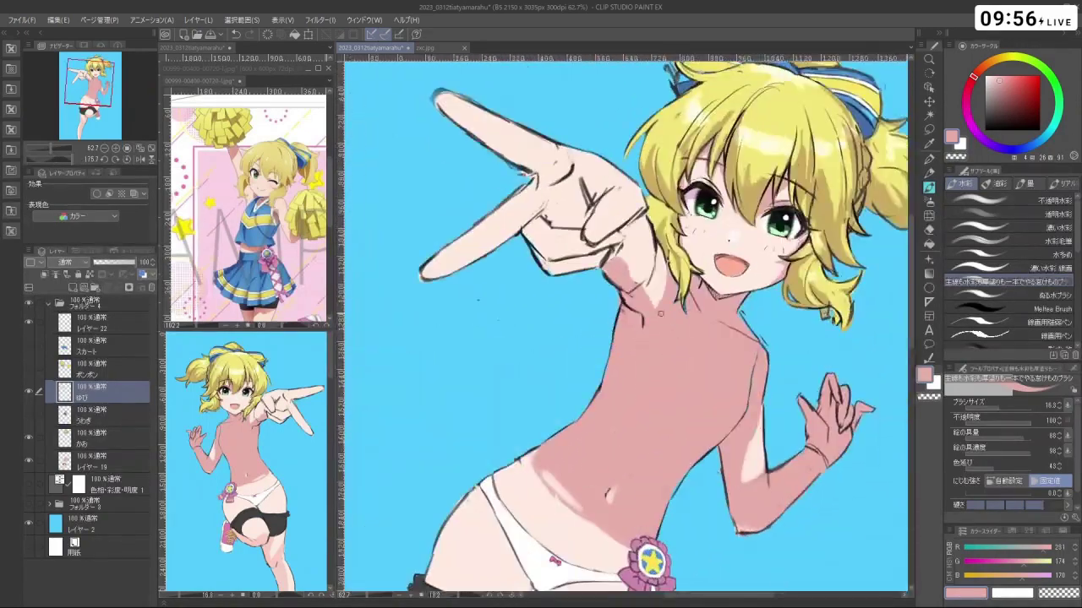
drag(704, 386, 717, 362)
scroll(717, 361, down, 4)
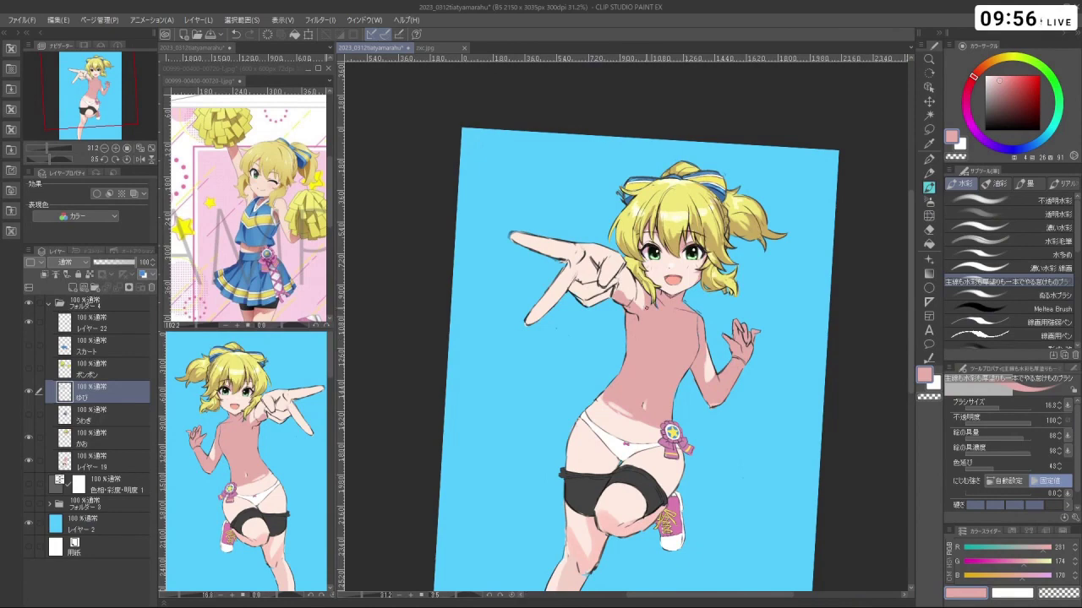
ctrl+click(635, 314)
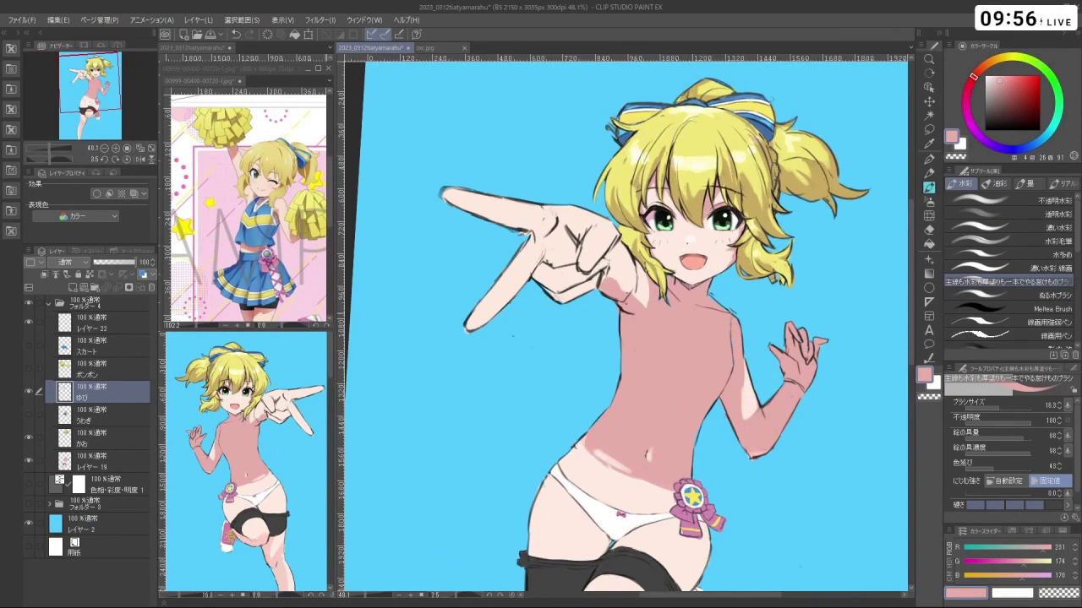
Try short near-black crease strokes below the outstretched arm at the armpit, undoing the unsuitable ones
click(987, 124)
click(986, 124)
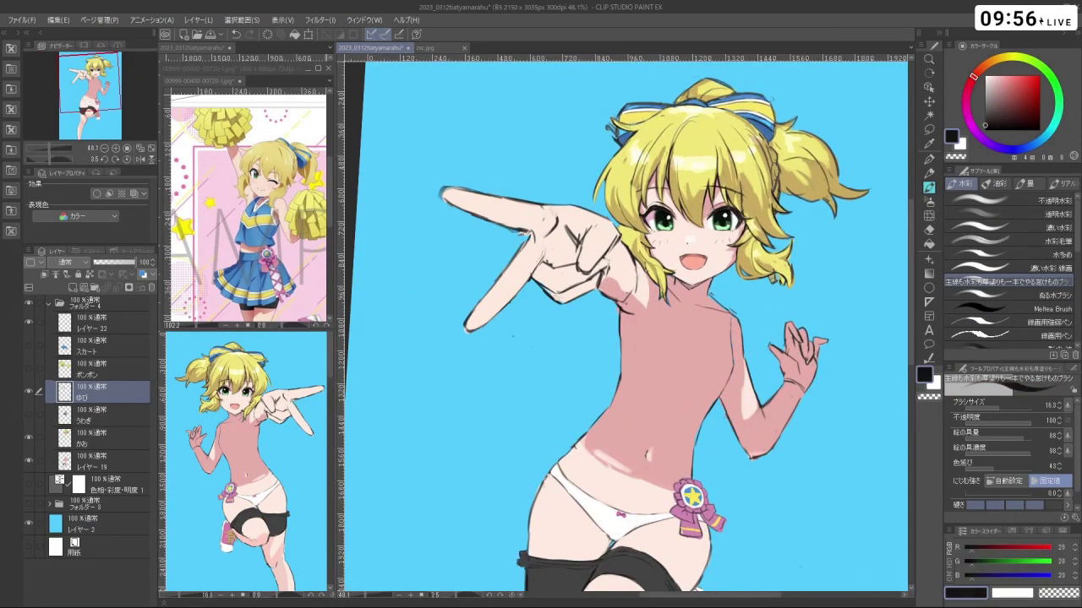
drag(639, 315, 637, 323)
key(ctrl+z)
key(ctrl+z)
drag(630, 313, 638, 334)
key(ctrl+z)
mouse_move(575, 279)
mouse_down()
mouse_move(564, 294)
mouse_move(609, 396)
mouse_move(627, 397)
mouse_up()
key(ctrl+z)
Rework the armpit crease in near-black with a finer 11.1 brush from rotated views
drag(713, 399, 717, 258)
drag(517, 381, 711, 413)
drag(757, 347, 752, 292)
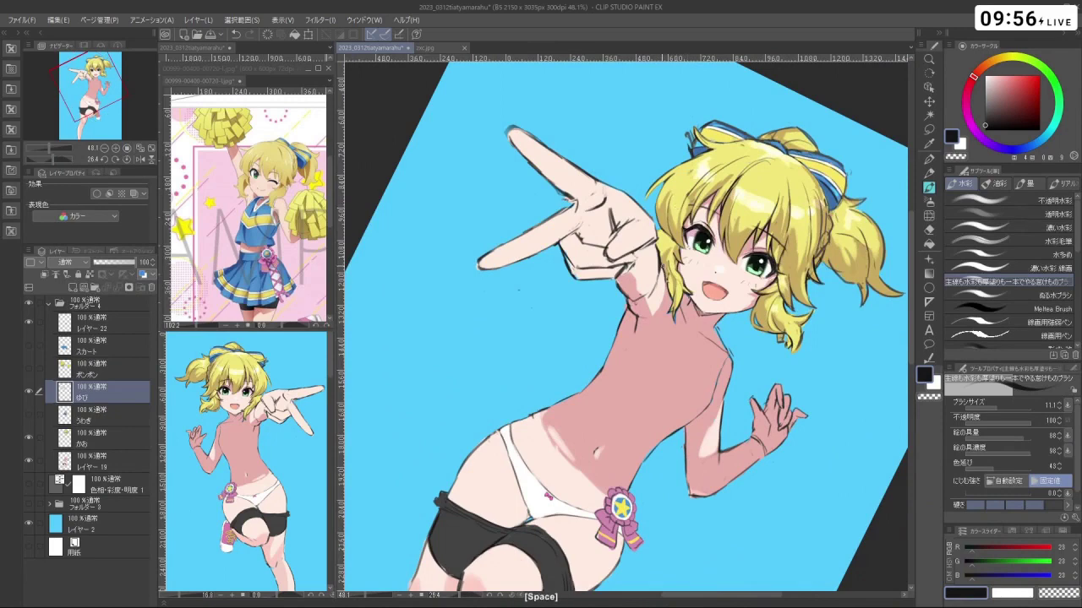
drag(686, 323, 627, 321)
drag(587, 240, 530, 331)
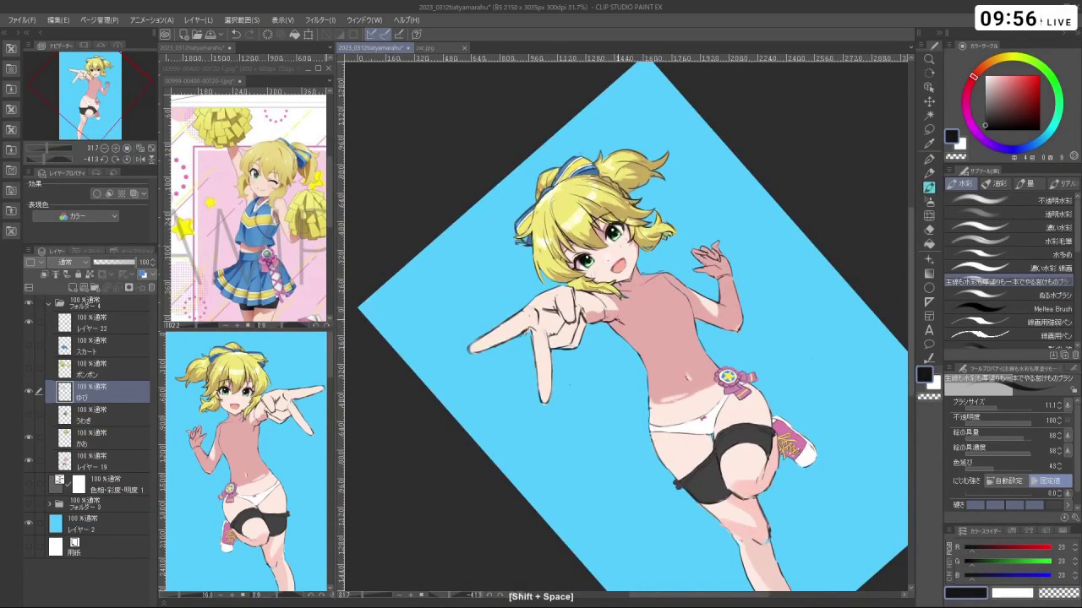
key(ctrl+z)
drag(648, 342, 623, 330)
drag(624, 328, 688, 328)
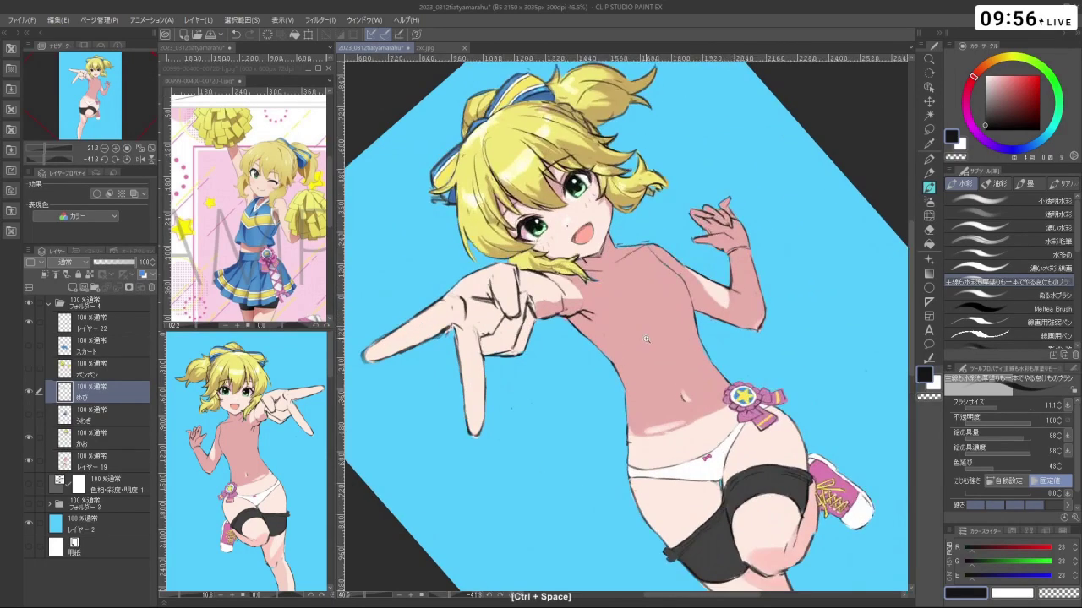
Touch up the armpit crease's end with sampled skin-shadow pink and near-black, undoing stray strokes
scroll(580, 298, up, 2)
right_click(631, 344)
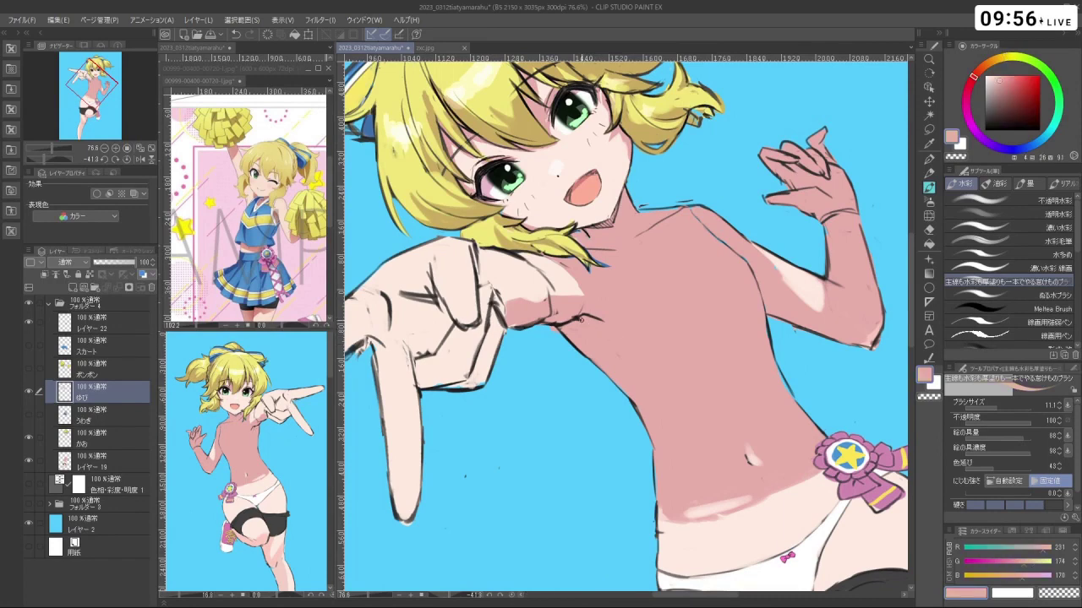
click(985, 122)
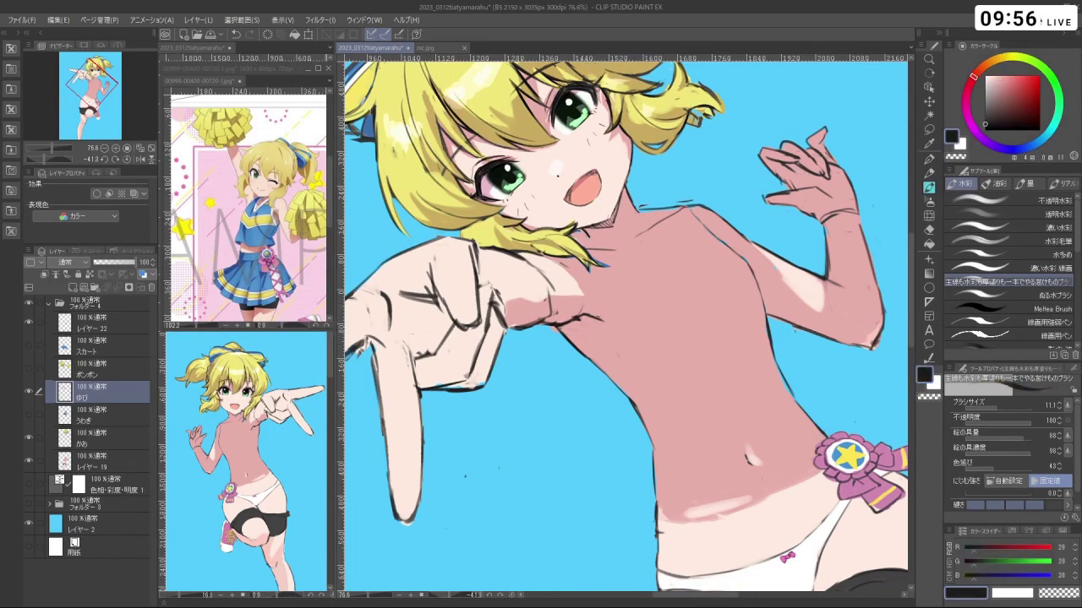
key(ctrl+z)
drag(580, 316, 584, 331)
key(ctrl+space)
drag(704, 314, 629, 313)
key(ctrl+z)
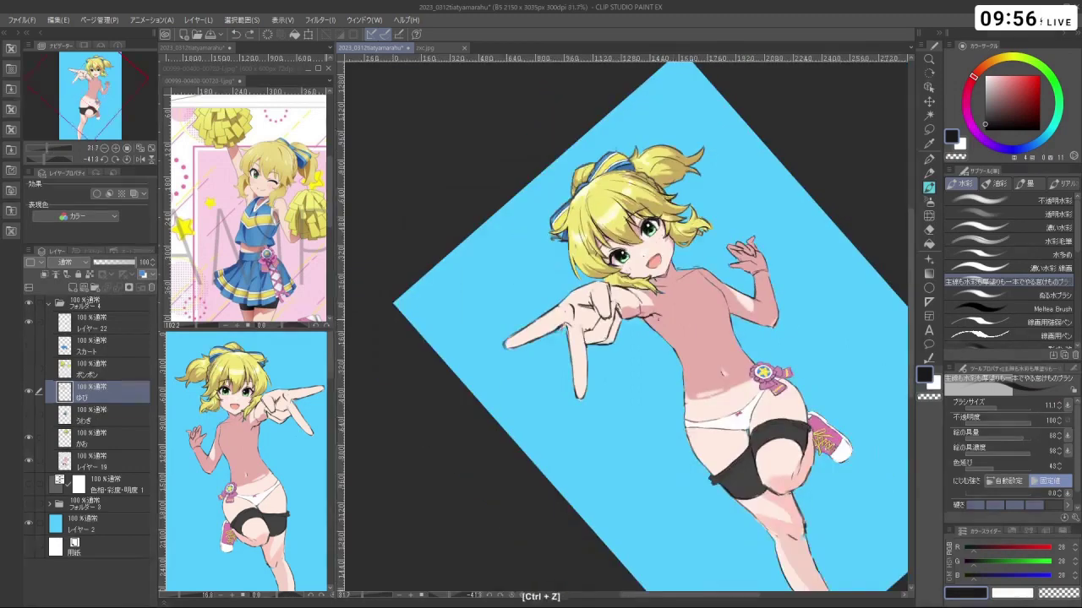
key(ctrl+space)
click(723, 365)
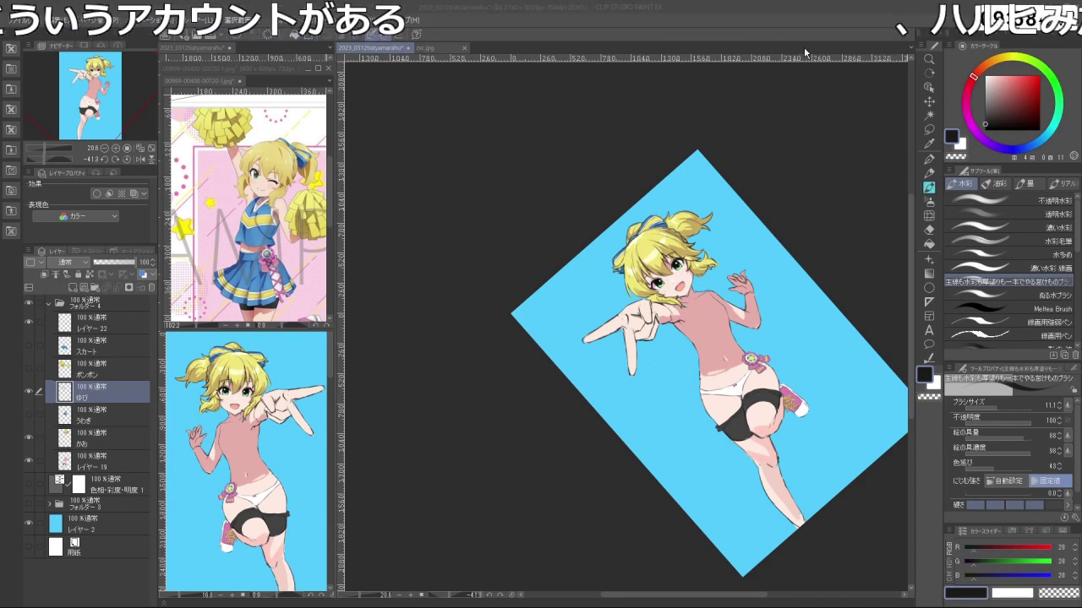
scroll(797, 308, down, 1)
scroll(797, 307, up, 2)
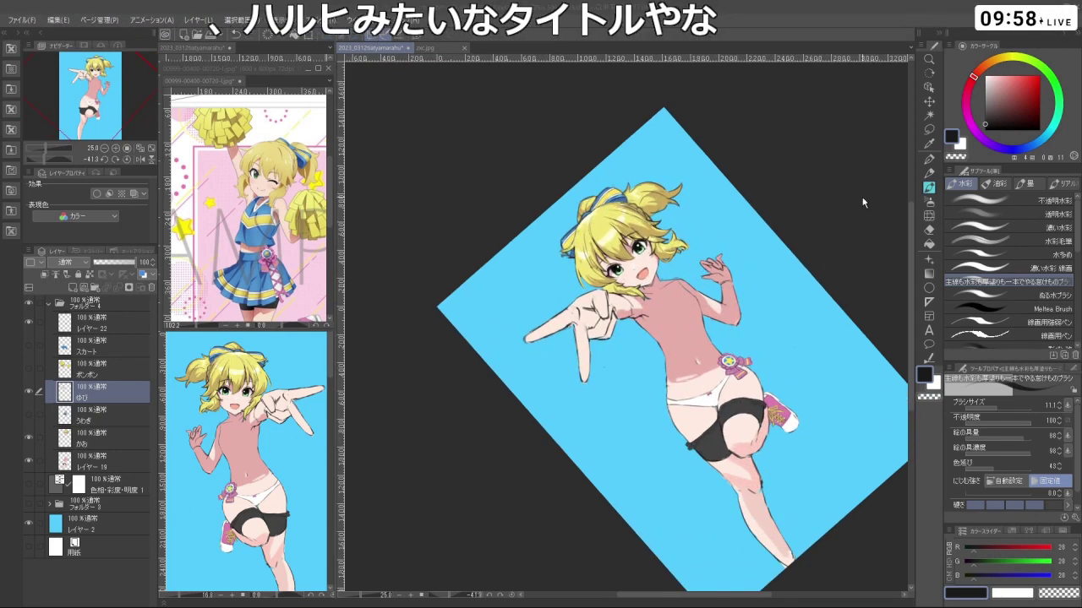
scroll(756, 203, down, 2)
scroll(763, 280, up, 1)
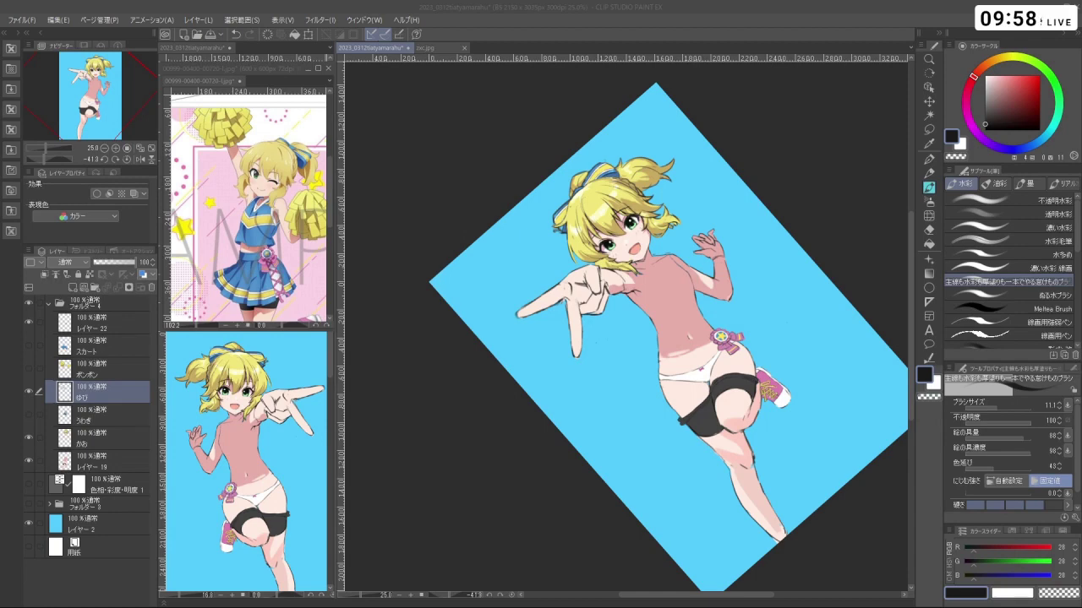
click(761, 168)
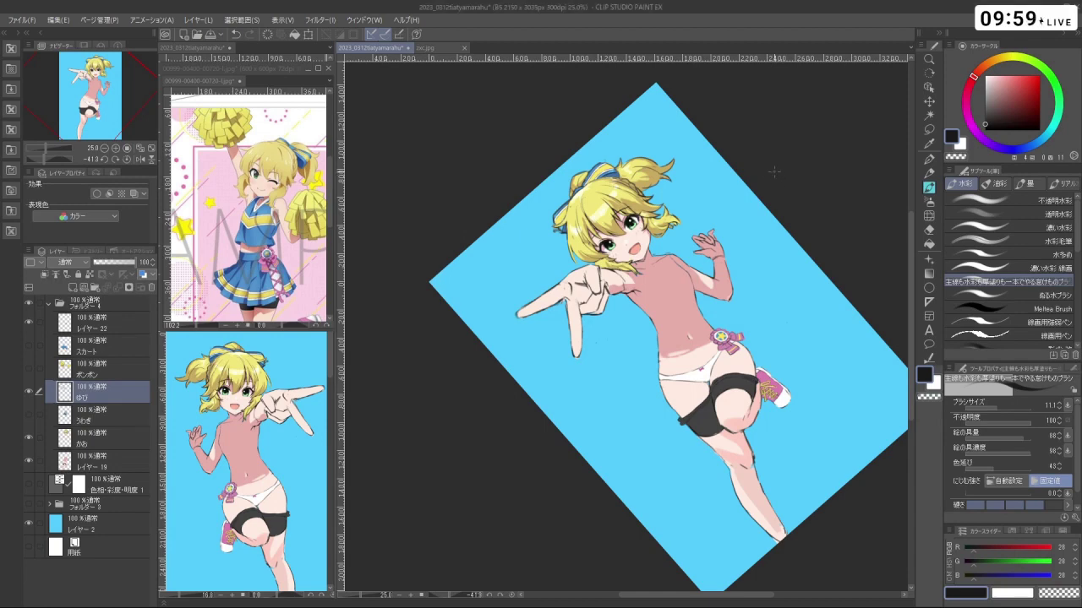
Try fine armpit crease strokes below the outstretched arm with an 8.0 brush, undoing the unsuitable ones
key(shift+space)
key(ctrl+space)
key(space)
key(ctrl+space)
mouse_move(642, 292)
mouse_down()
mouse_move(631, 287)
mouse_move(663, 289)
mouse_move(631, 291)
mouse_up()
key(ctrl+alt)
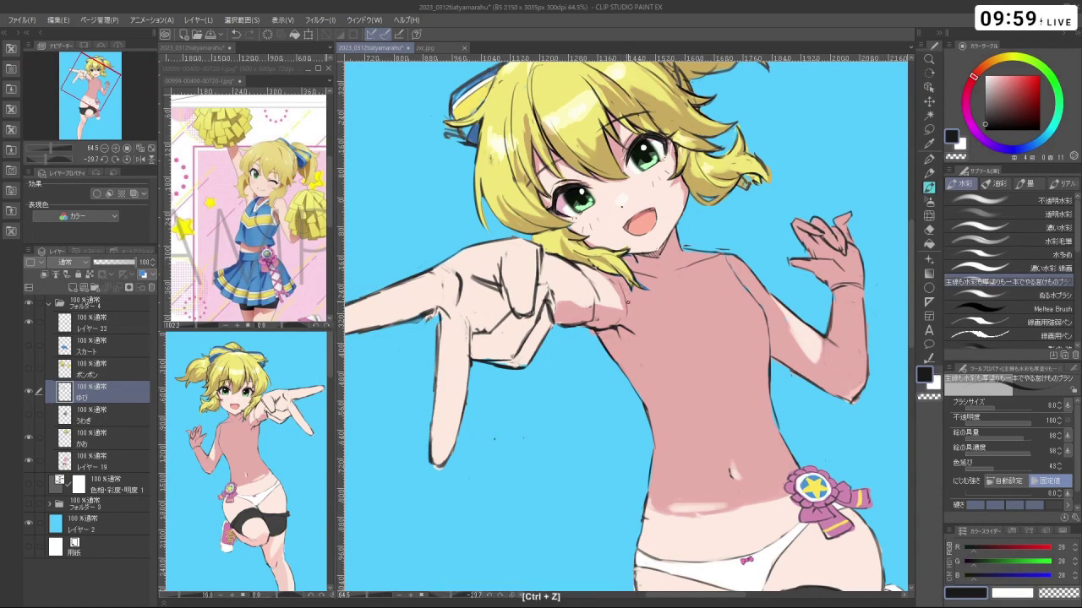
key(ctrl+z)
key(ctrl+z)
key(ctrl+space)
drag(718, 308, 676, 304)
key(space)
drag(683, 296, 646, 256)
key(ctrl+space)
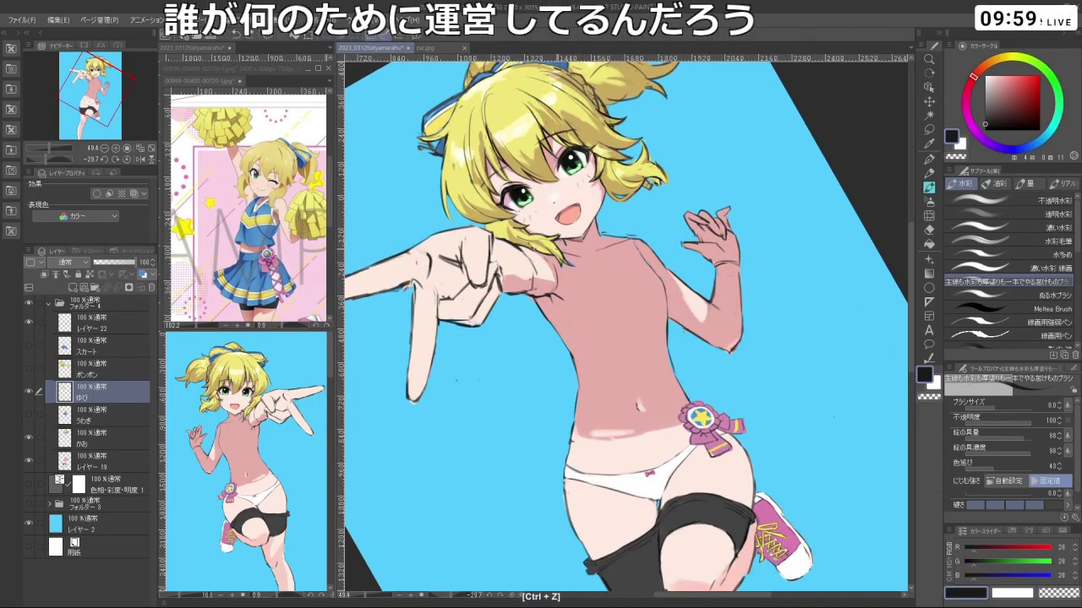
Touch up the shoulder and neck area on レイヤー 19 with sampled skin-shadow pink and a 24.3 brush
click(121, 464)
key(shift+space)
drag(473, 405, 528, 186)
drag(767, 330, 760, 280)
key(ctrl+z)
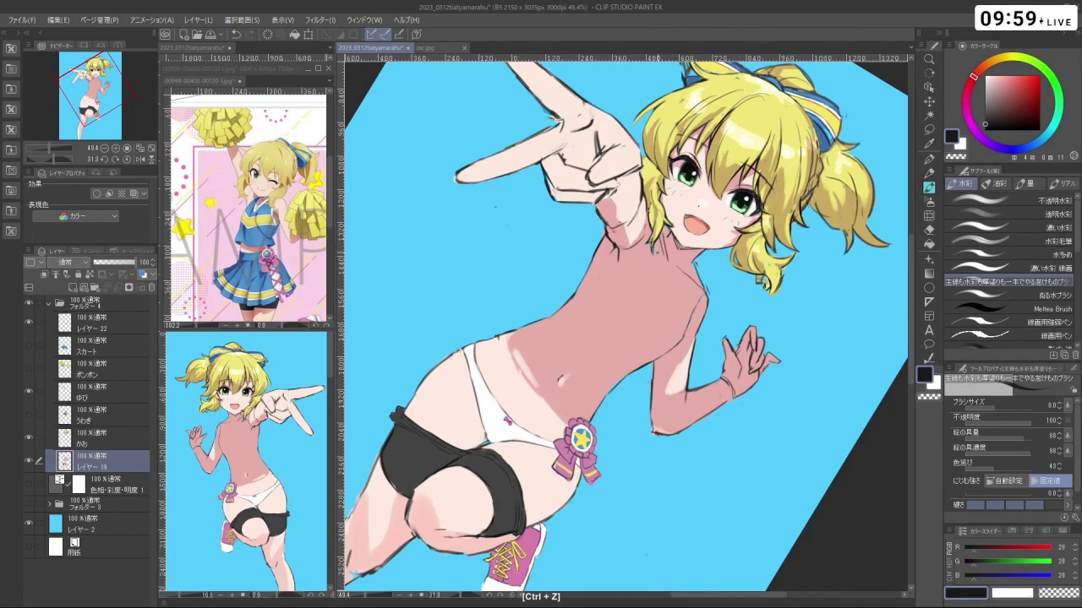
key(c)
key(c)
alt+click(664, 279)
mouse_move(664, 283)
mouse_down()
mouse_move(662, 257)
mouse_move(667, 306)
mouse_up()
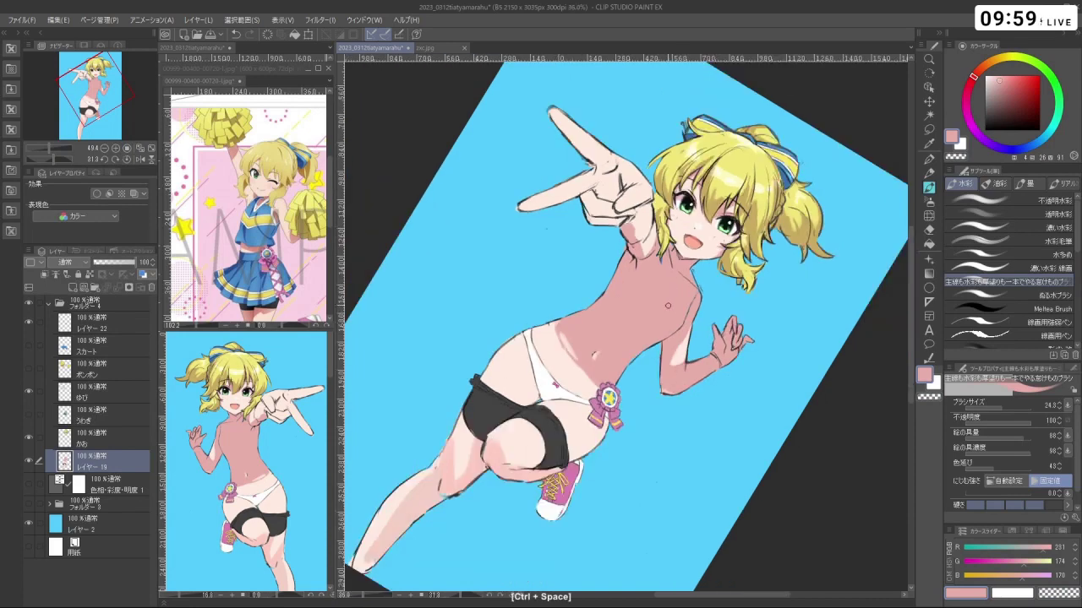
drag(605, 354, 650, 355)
drag(604, 293, 576, 290)
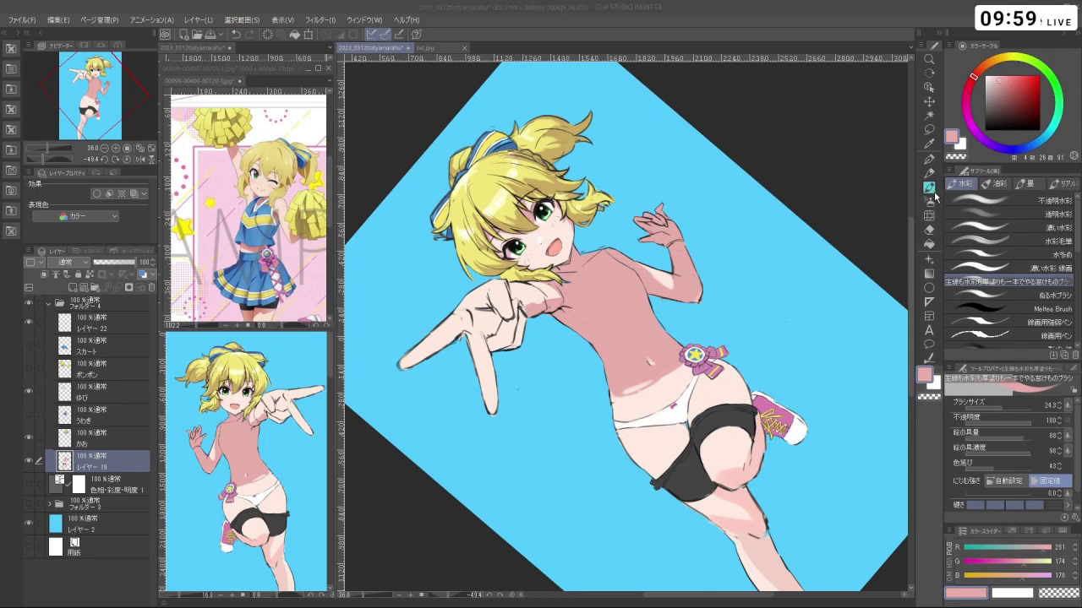
Pick a dark grey and trim the armpit crease on the ゆび layer with a transparent brush
mouse_move(561, 297)
mouse_down()
mouse_move(582, 300)
mouse_move(561, 309)
mouse_up()
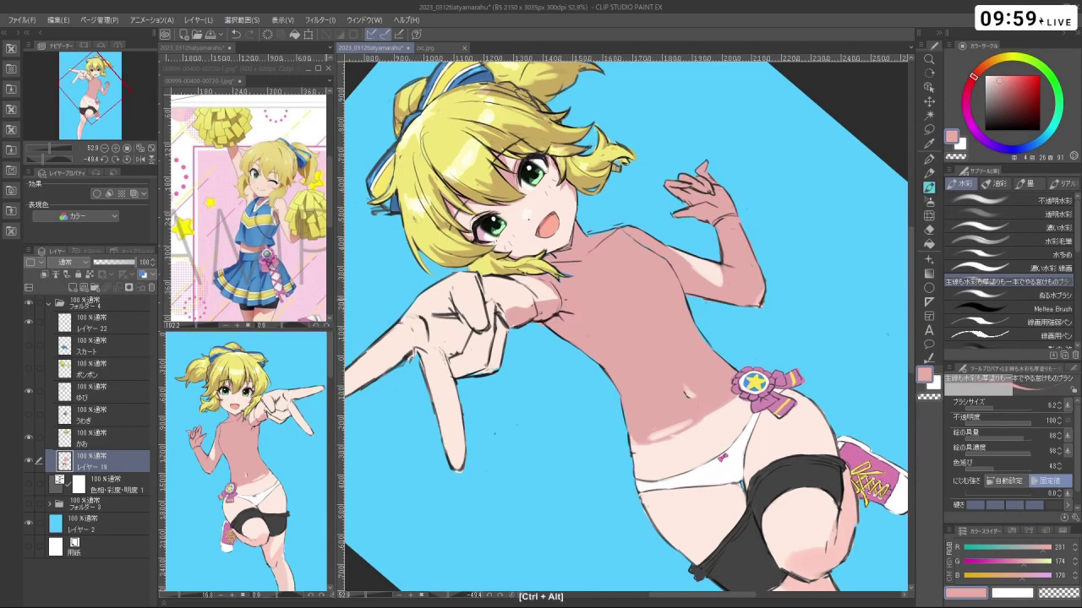
key(ctrl+z)
click(983, 125)
drag(984, 124, 984, 120)
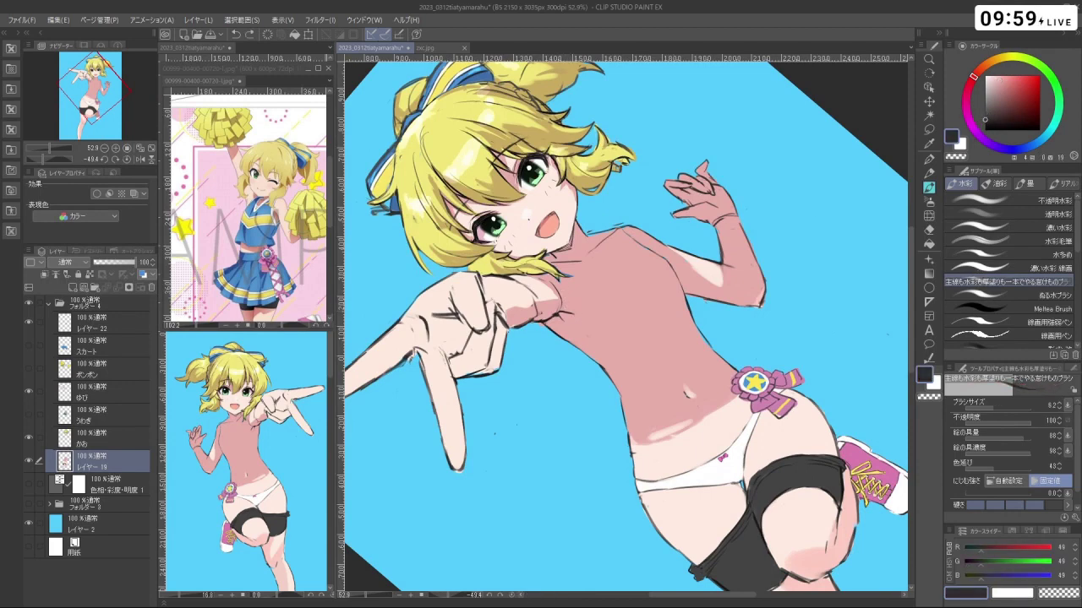
click(111, 399)
key(ctrl+z)
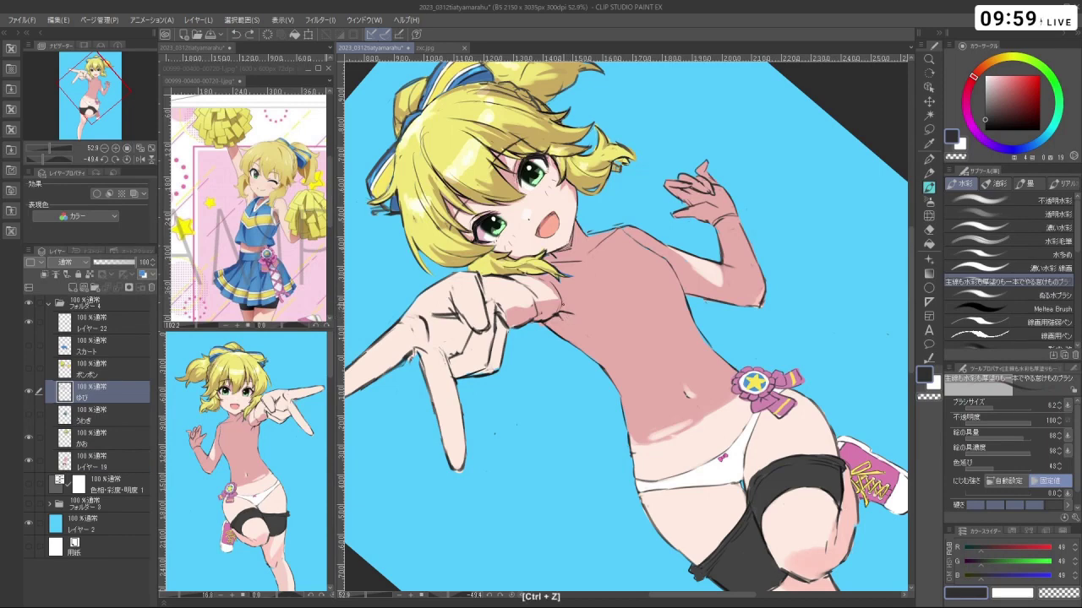
key(c)
drag(561, 312, 571, 314)
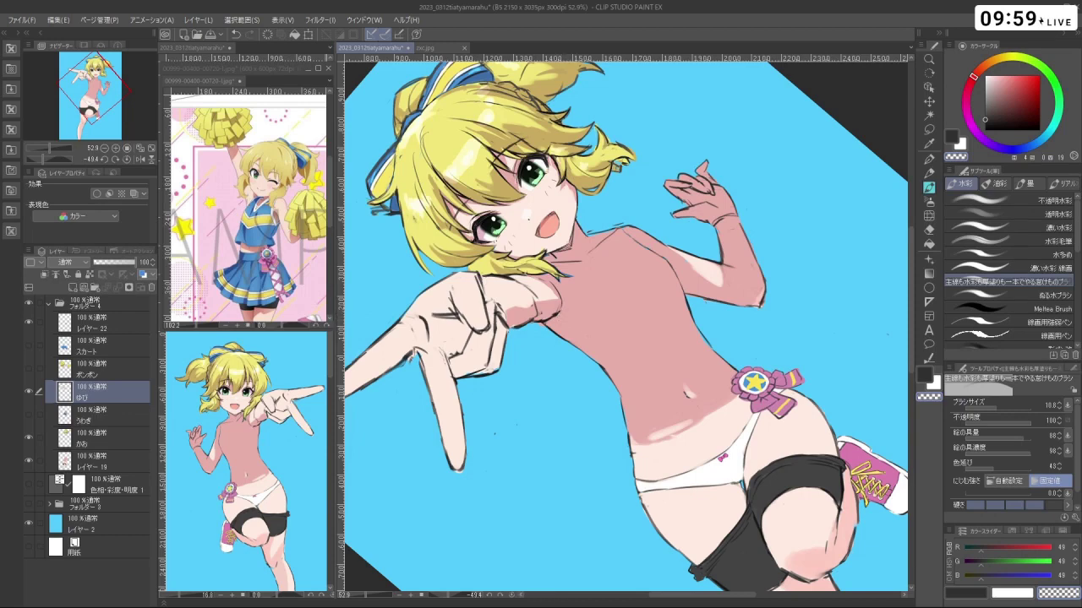
Check レイヤー 19's visibility, add it to the layer selection and try dark strokes near the armpit, undoing them
click(29, 461)
click(28, 461)
click(35, 461)
key(c)
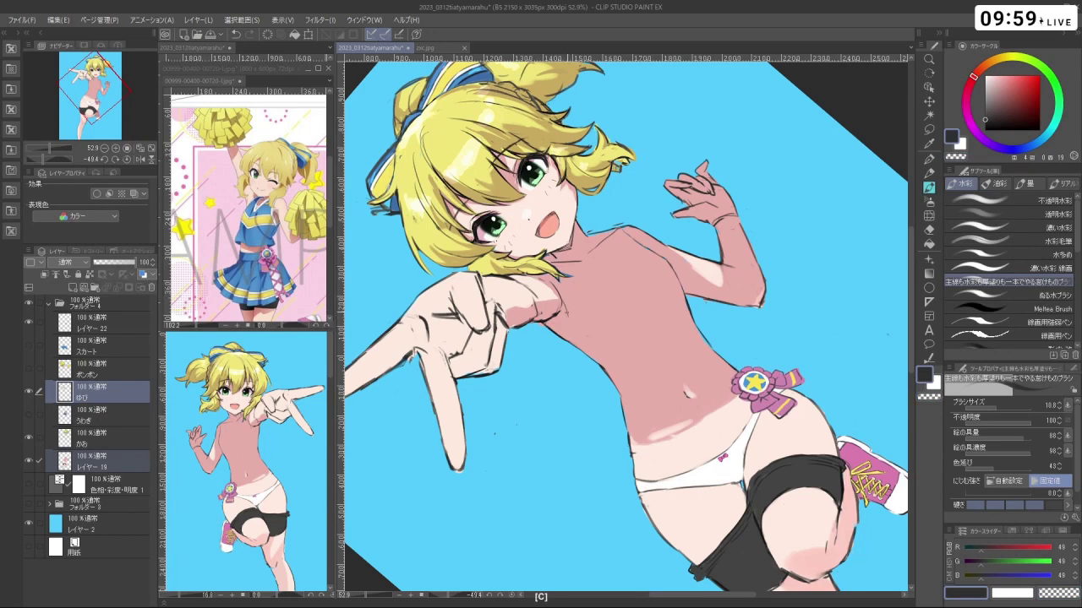
key(ctrl+z)
key(ctrl+z)
mouse_move(554, 310)
mouse_down()
mouse_move(578, 322)
mouse_move(569, 313)
mouse_up()
key(ctrl+z)
key(ctrl+z)
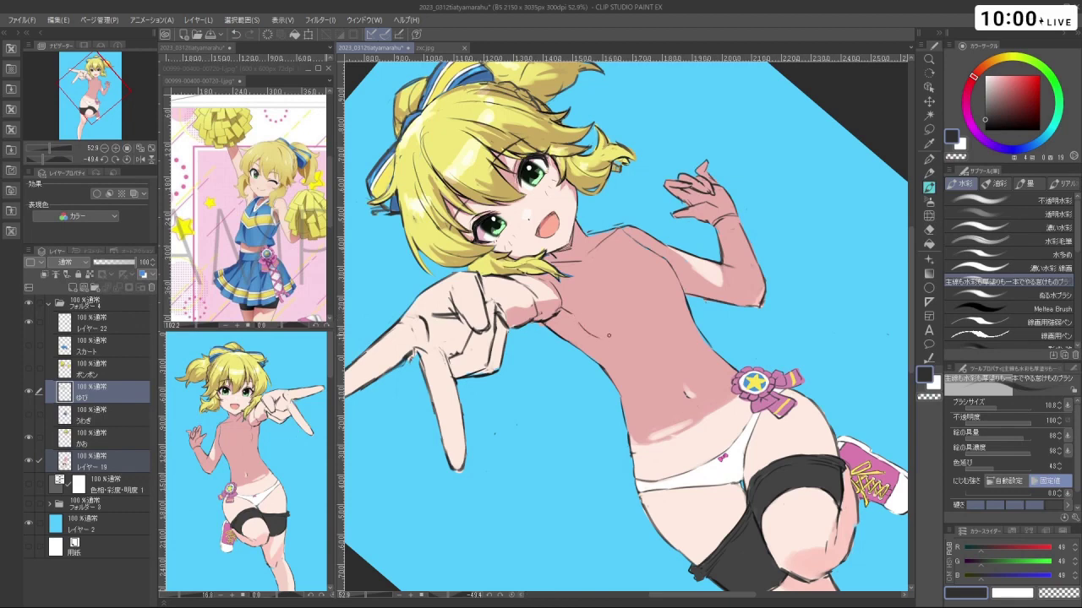
key(ctrl+z)
key(ctrl+z)
Try thin dark contour lines on the torso from rotated views, repeatedly undoing unsuitable strokes
mouse_move(563, 308)
mouse_down()
mouse_move(602, 331)
mouse_move(627, 327)
mouse_move(598, 333)
mouse_move(677, 294)
mouse_move(568, 319)
mouse_move(602, 407)
mouse_move(712, 372)
mouse_move(720, 301)
mouse_move(604, 231)
mouse_move(549, 265)
mouse_up()
key(ctrl+z)
key(ctrl+z)
key(ctrl+z)
key(ctrl+z)
key(ctrl+z)
key(ctrl+z)
key(ctrl+z)
key(ctrl+z)
key(shift+space)
key(shift+space)
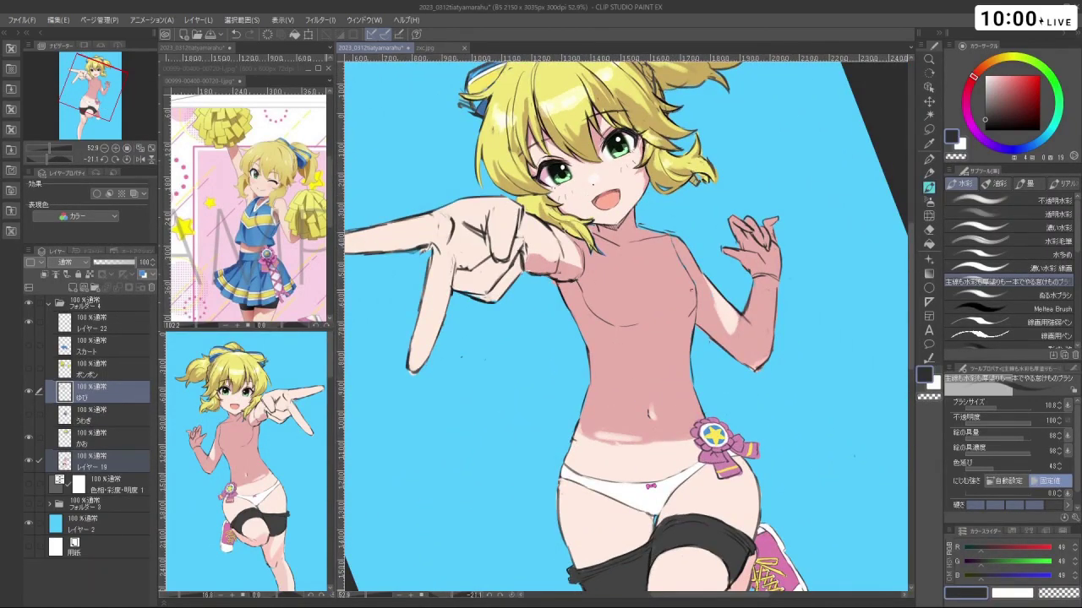
key(ctrl+z)
Try further torso contour lines on レイヤー 19 in near-black, adjusting them with sampled pink and transparent colour
click(96, 460)
key(shift+space)
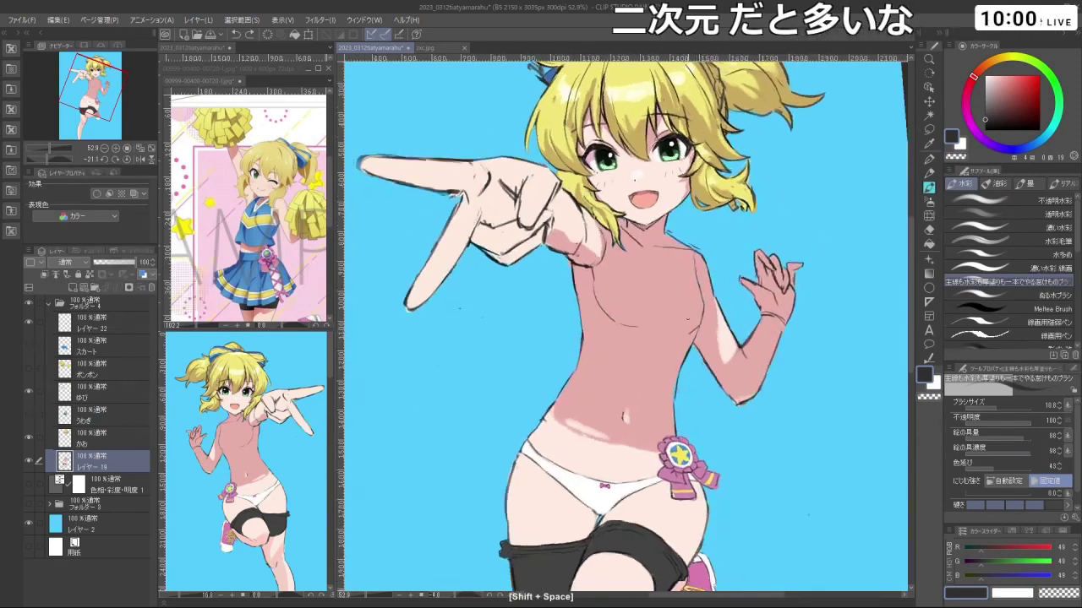
key(ctrl+z)
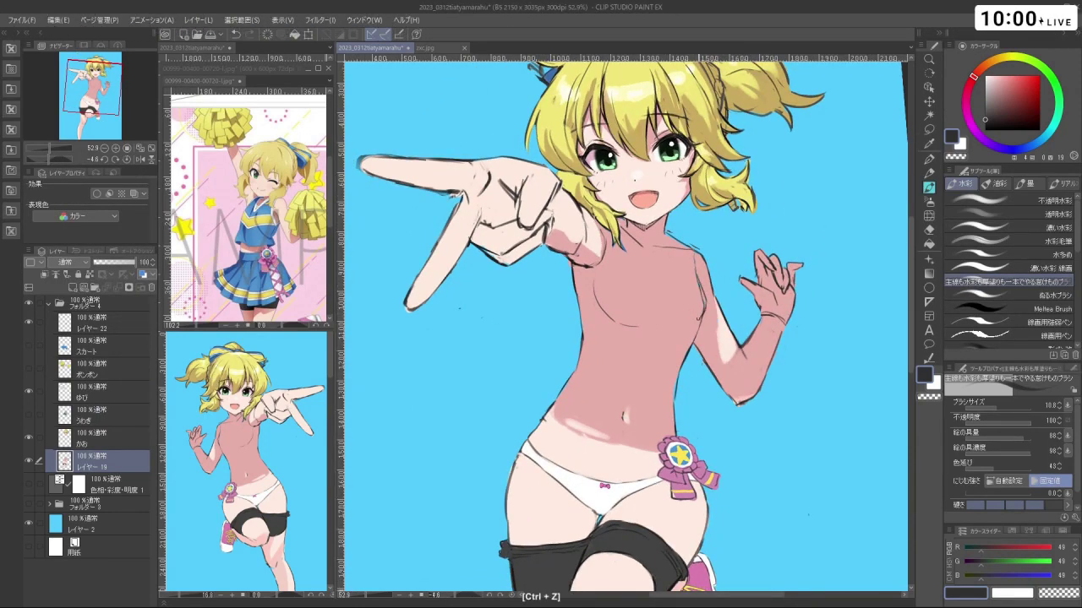
right_click(694, 288)
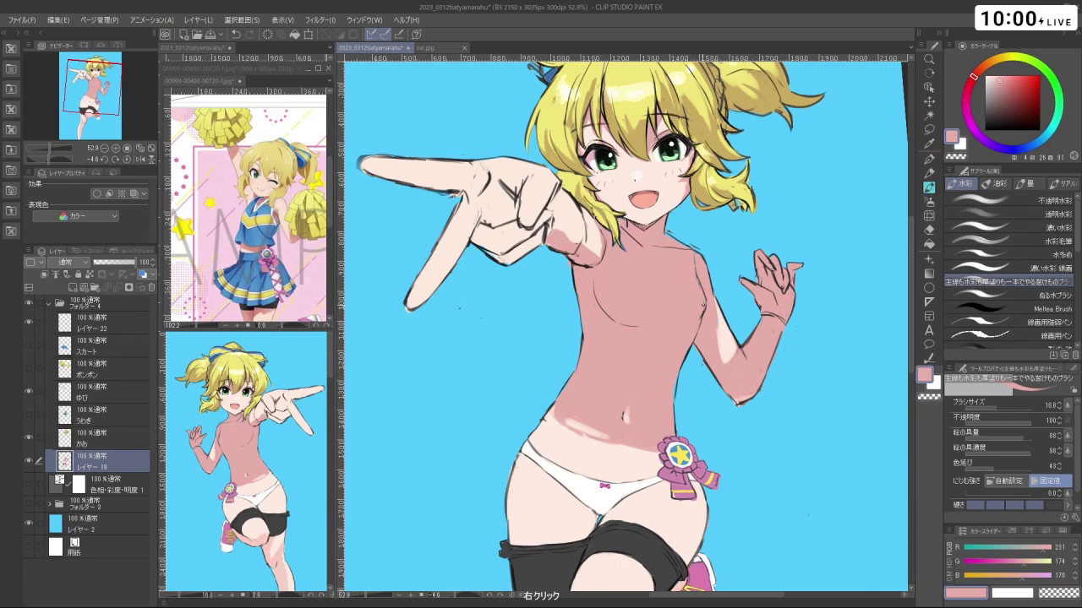
key(c)
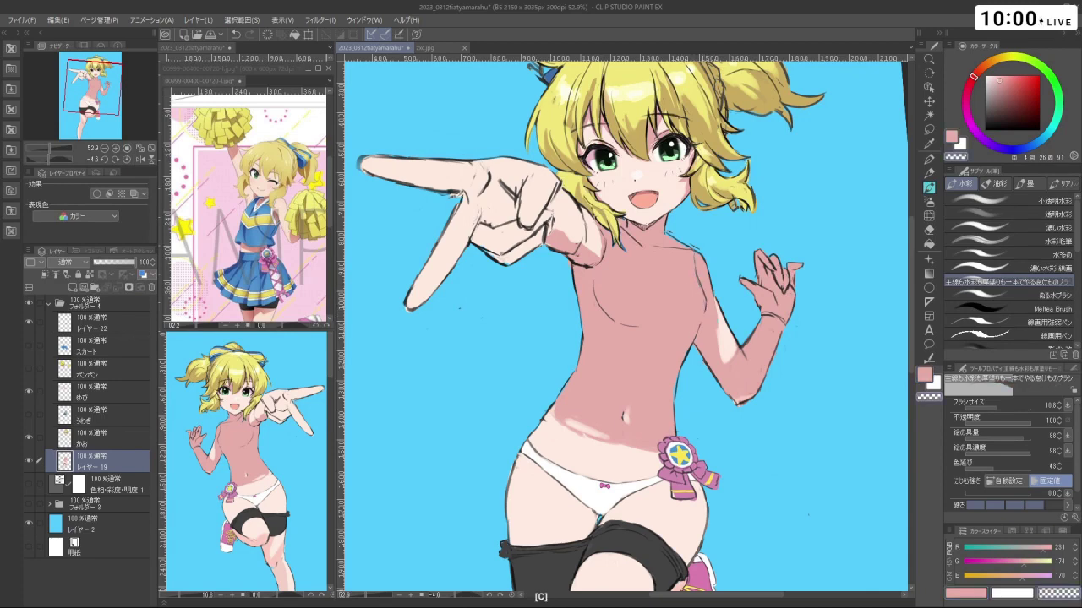
click(985, 124)
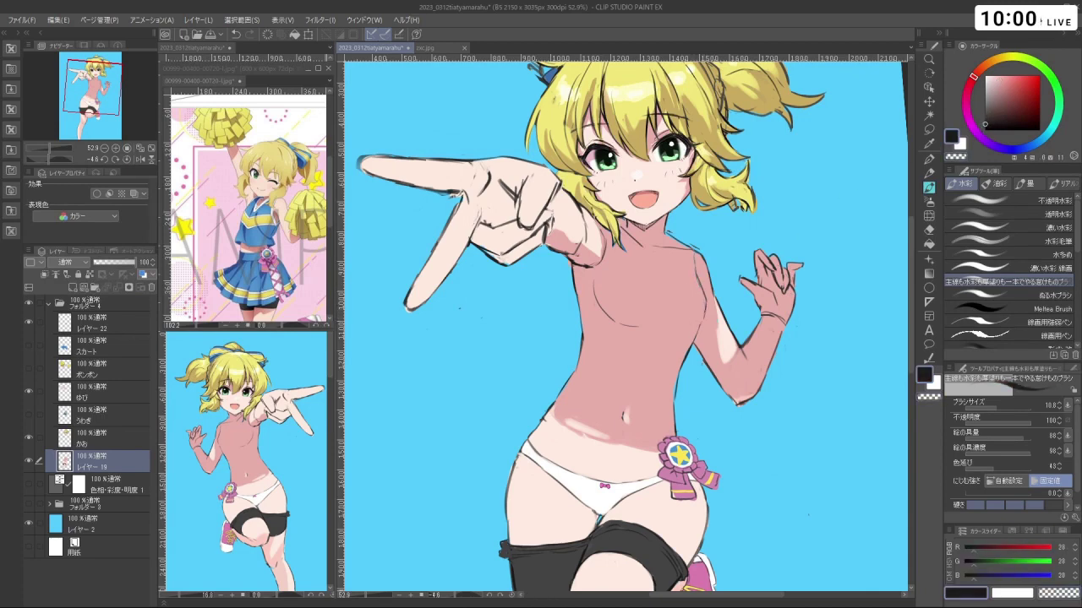
key(ctrl+z)
mouse_move(676, 267)
mouse_down()
mouse_move(595, 254)
mouse_move(551, 352)
mouse_move(656, 398)
mouse_move(700, 301)
mouse_move(669, 261)
mouse_up()
key(ctrl+z)
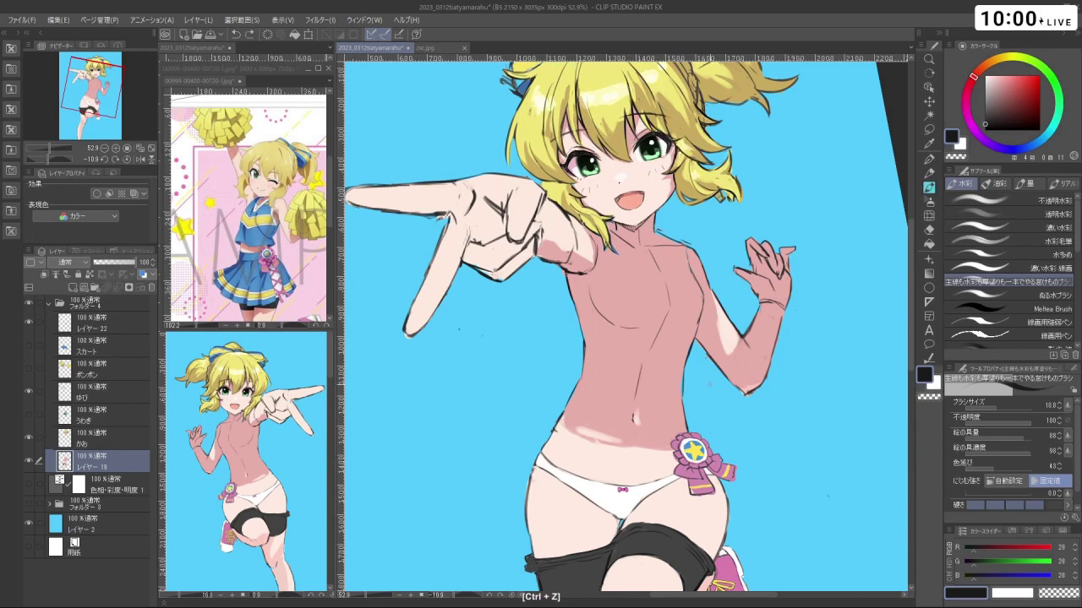
Try erasing beside the armpit on レイヤー 19 with a 32.1 transparent brush
key(shift+space)
drag(709, 385, 712, 379)
key(ctrl+z)
drag(581, 274, 595, 296)
key(ctrl+z)
key(c)
key(ctrl+alt)
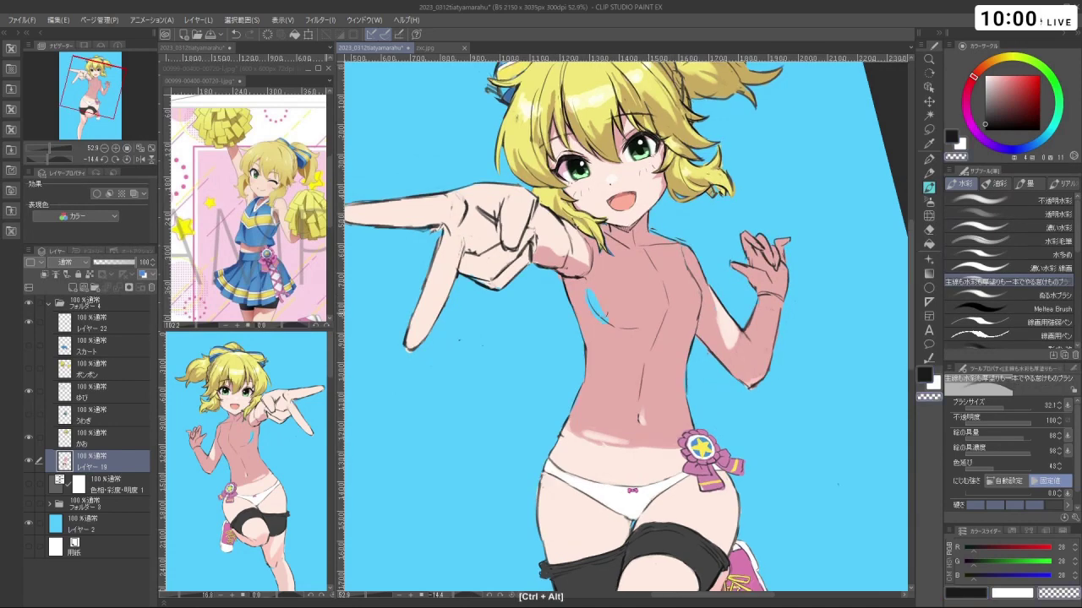
key(c)
Erase excess linework below the armpit on the ゆび layer with the transparent brush
click(119, 419)
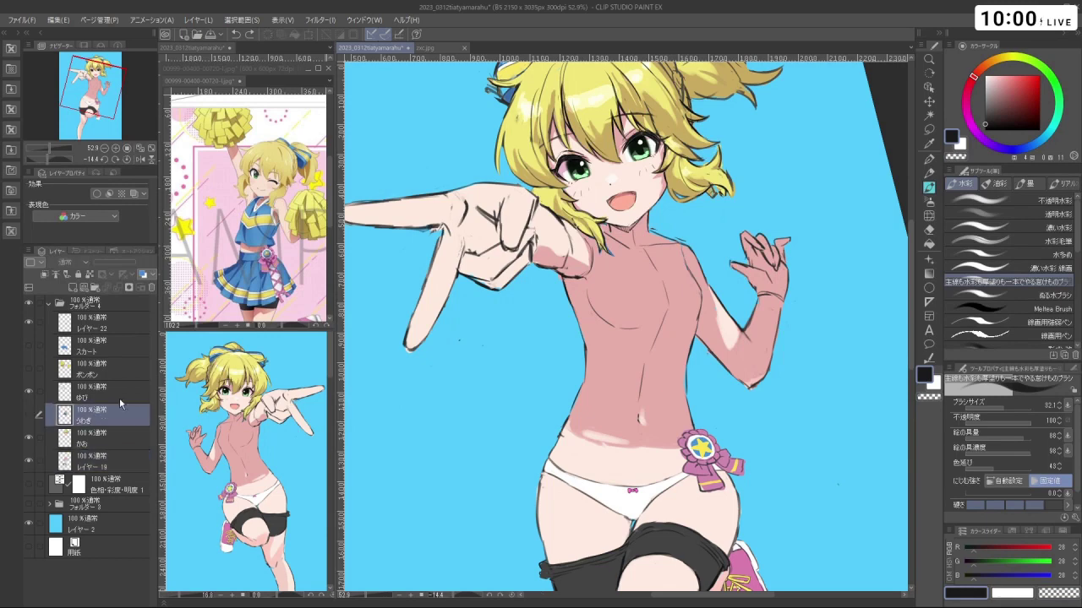
click(120, 394)
mouse_move(585, 289)
mouse_down()
mouse_move(596, 323)
mouse_move(592, 296)
mouse_up()
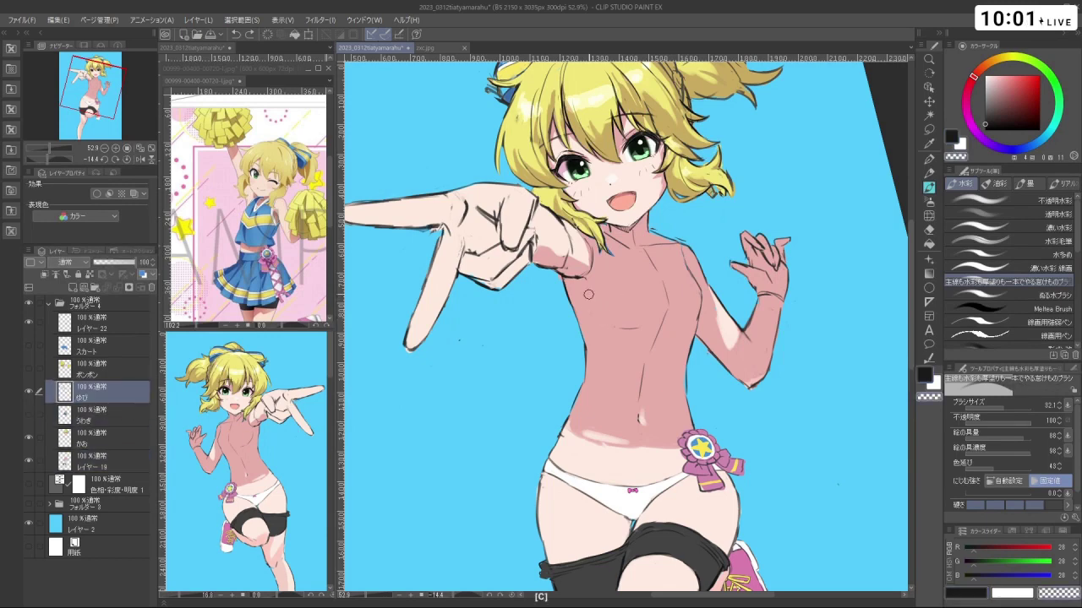
key(c)
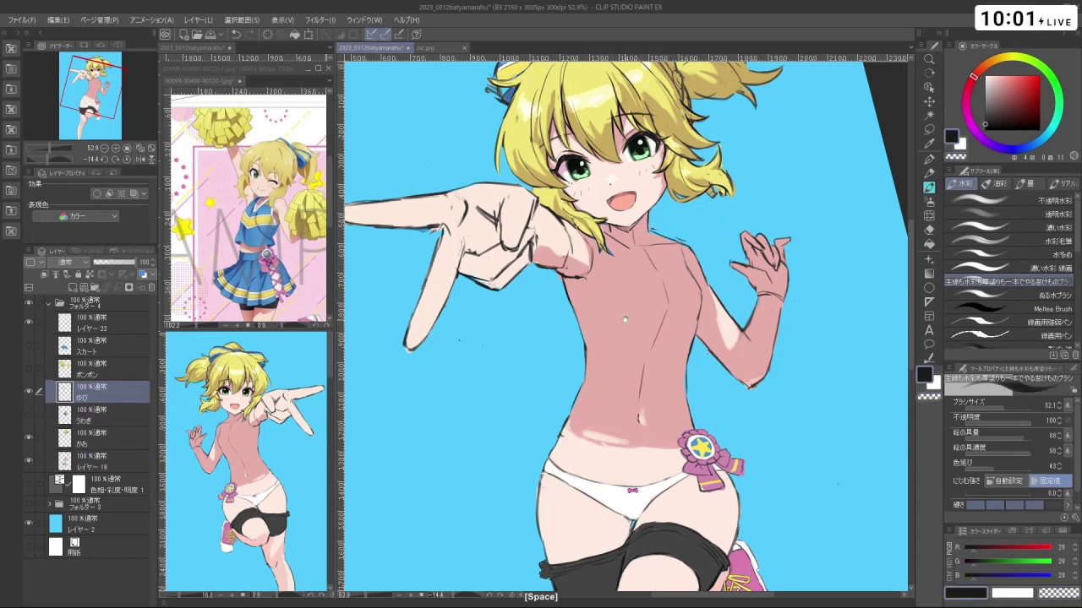
drag(625, 318, 553, 318)
drag(672, 302, 609, 285)
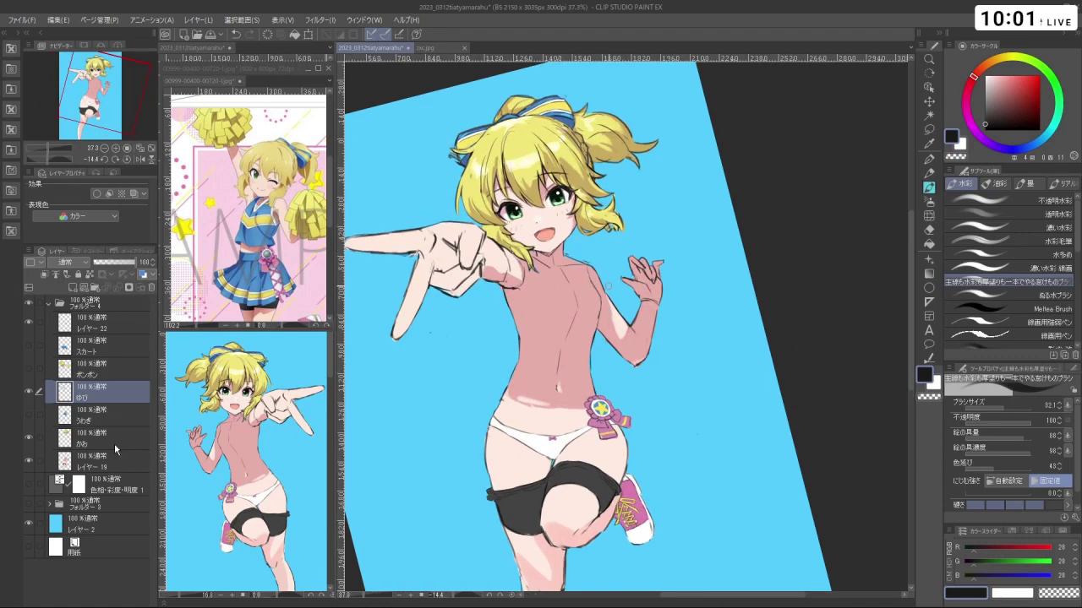
Paint over the torso contour lines on レイヤー 19 with sampled skin-shadow pink and a 32.1 brush
click(115, 460)
drag(554, 292, 559, 290)
alt+click(560, 290)
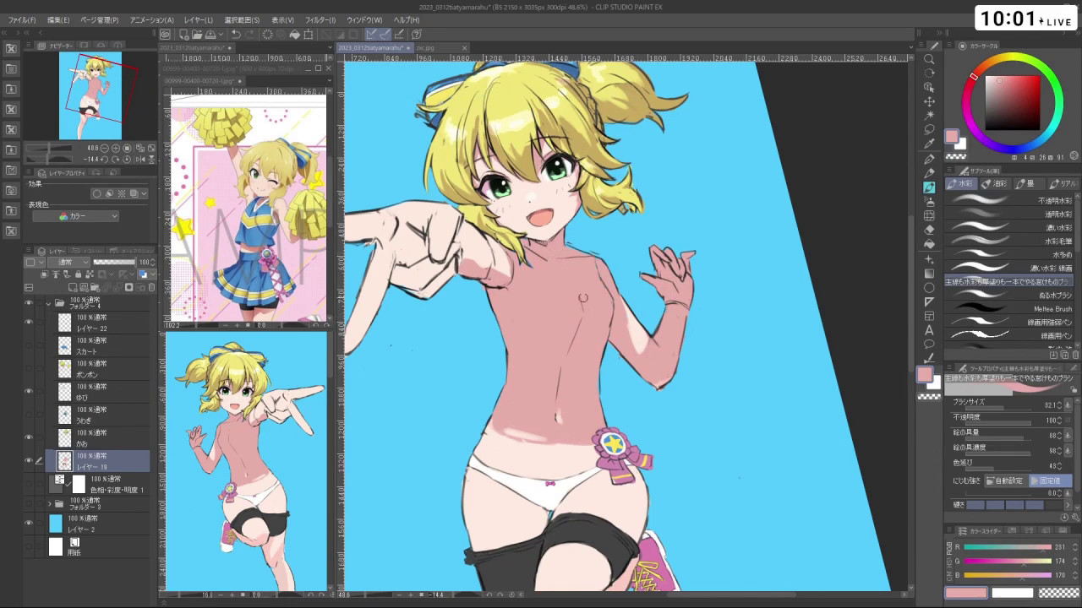
drag(583, 298, 555, 395)
drag(630, 332, 618, 299)
drag(618, 299, 572, 268)
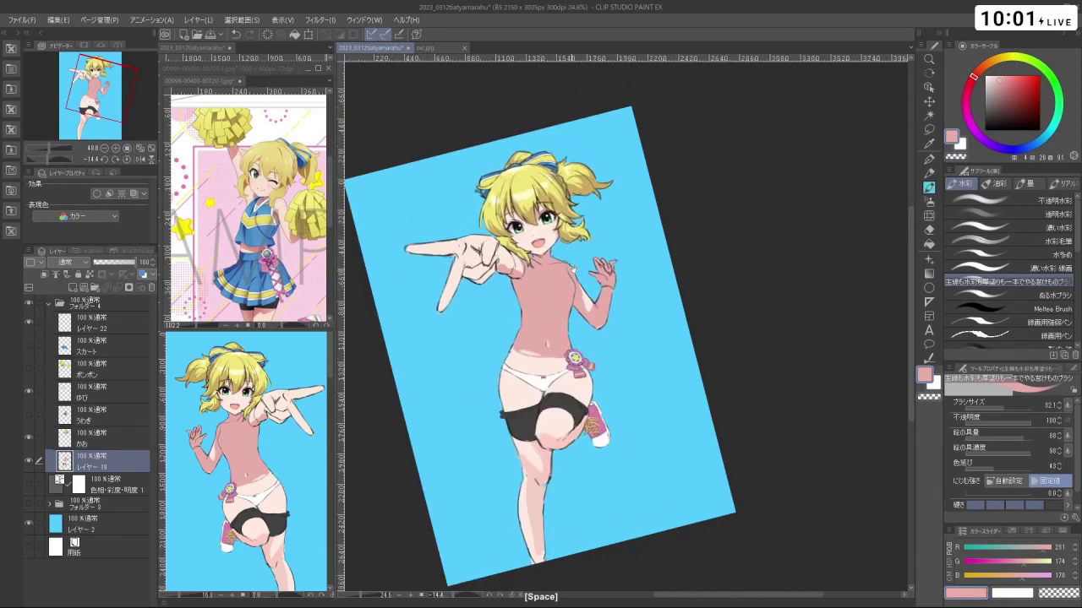
key(shift+space)
drag(679, 370, 676, 373)
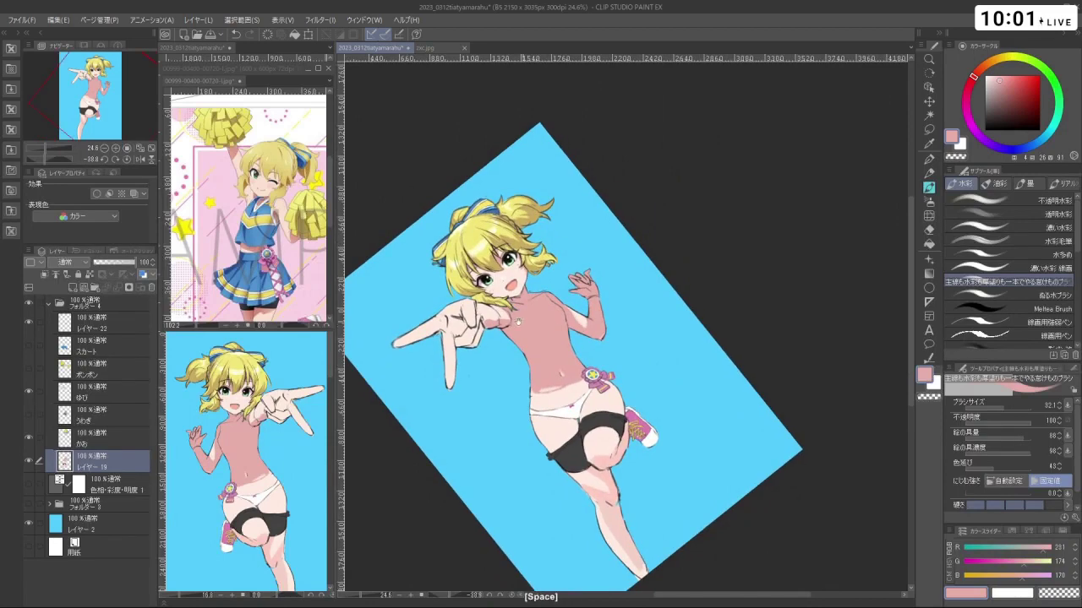
drag(517, 324, 590, 331)
drag(572, 399, 525, 375)
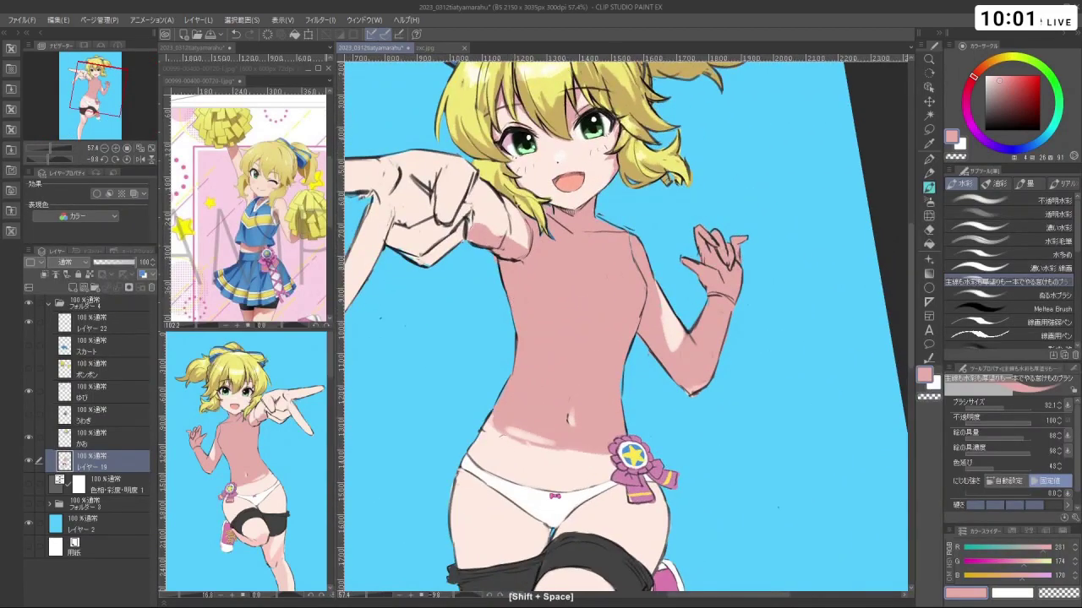
Try a stroke of sampled pale skin colour at the edge of the waist shadow, undoing it
right_click(514, 460)
drag(516, 456, 520, 424)
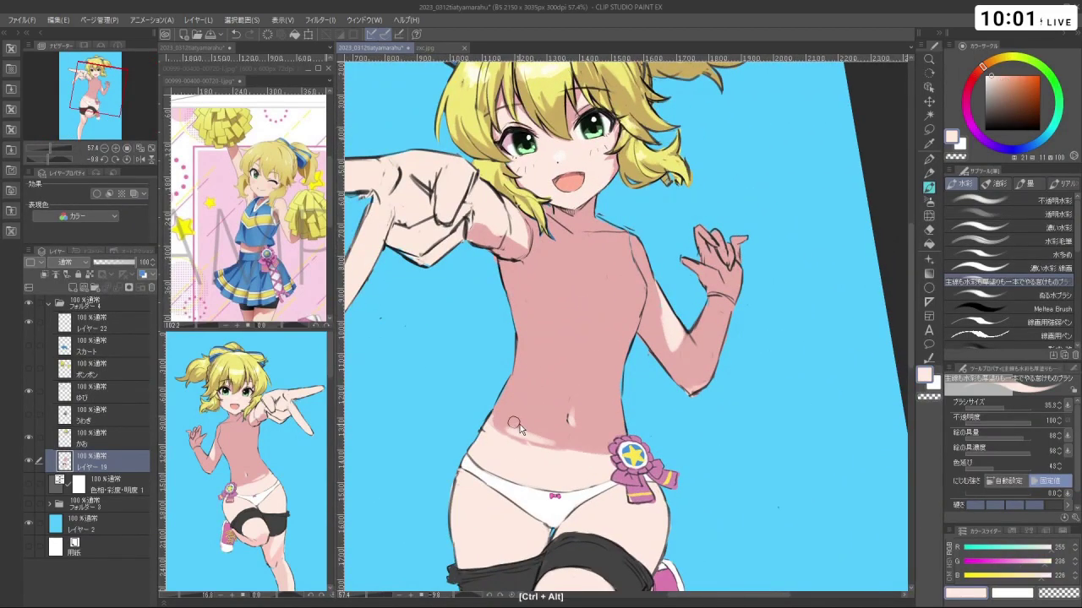
key(ctrl+z)
Hide レイヤー 19 and erase the leftover lines and skin paint below the arm on the ゆび layer
click(29, 391)
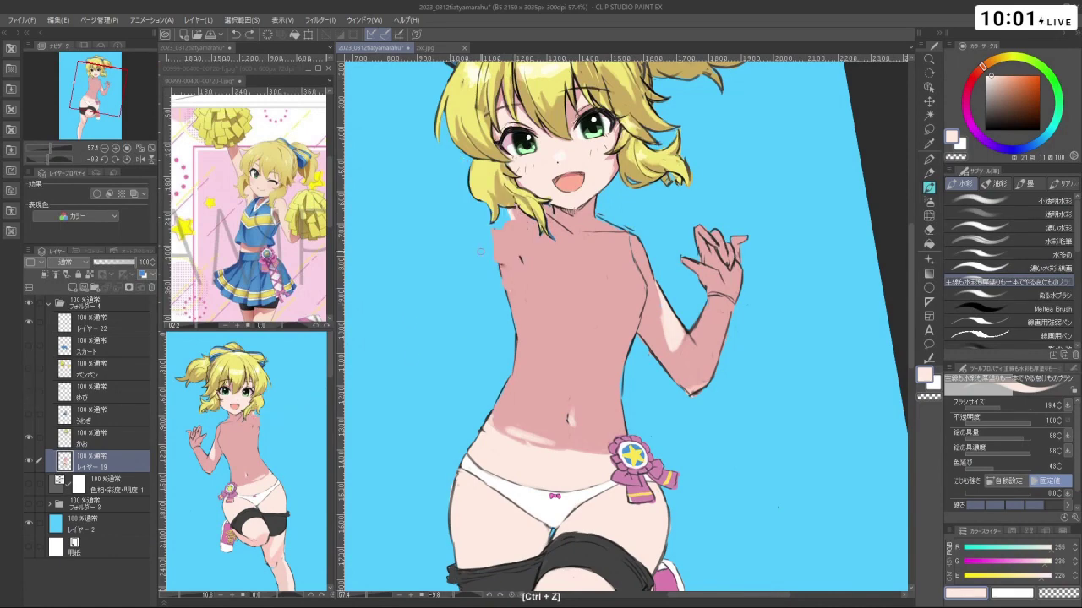
click(29, 391)
click(28, 461)
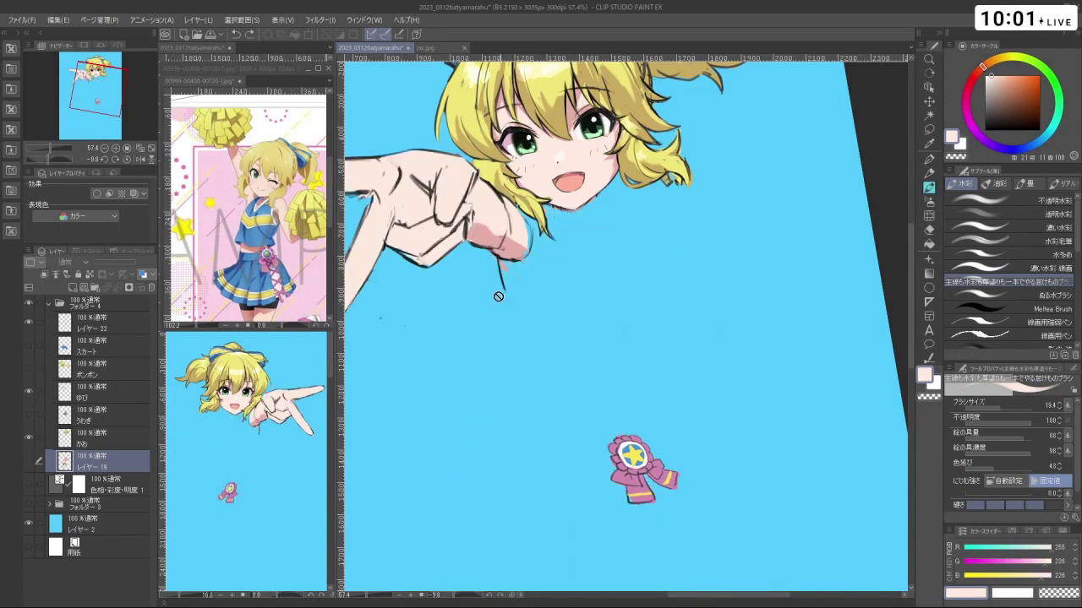
click(103, 392)
key(c)
drag(517, 292, 507, 275)
key(c)
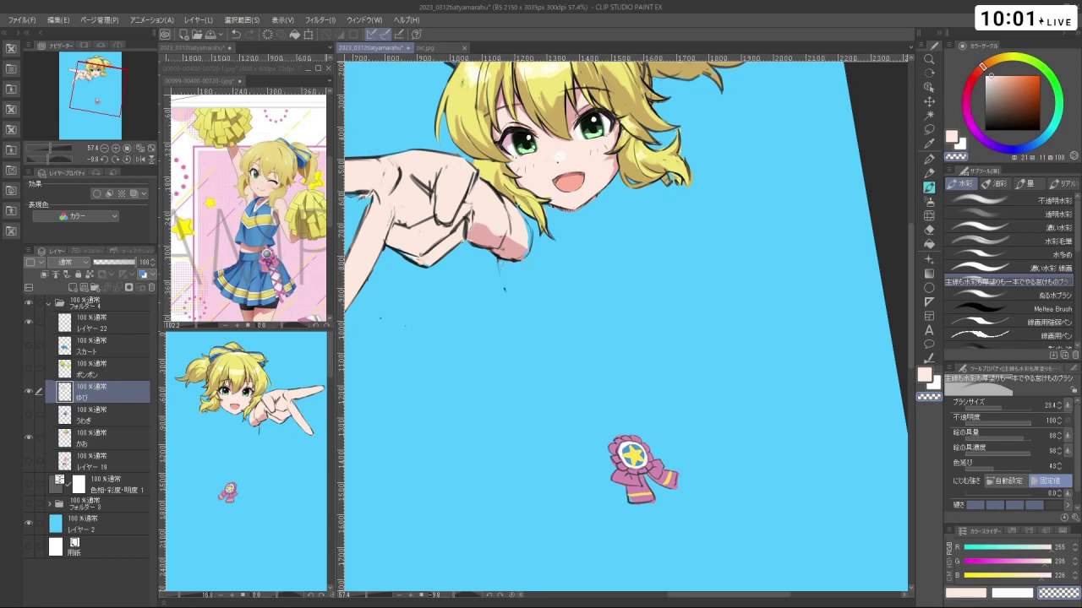
Undo the last stroke, show レイヤー 19, and compare the かお and ゆび layers against it by toggling their visibility
key(ctrl+z)
click(30, 461)
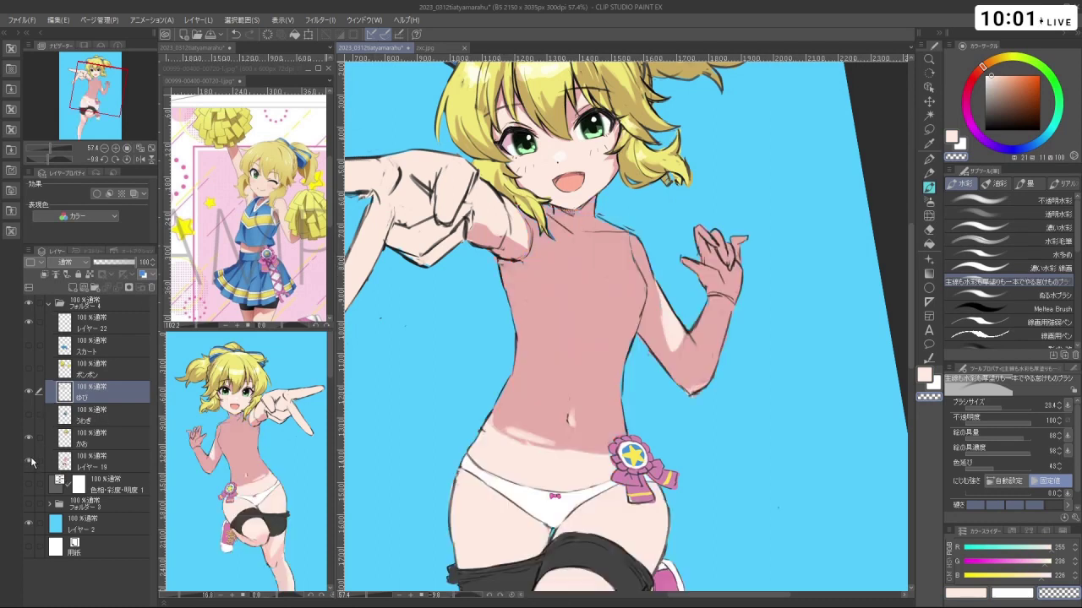
click(29, 461)
click(29, 461)
click(30, 438)
click(30, 437)
click(30, 393)
click(29, 394)
click(30, 394)
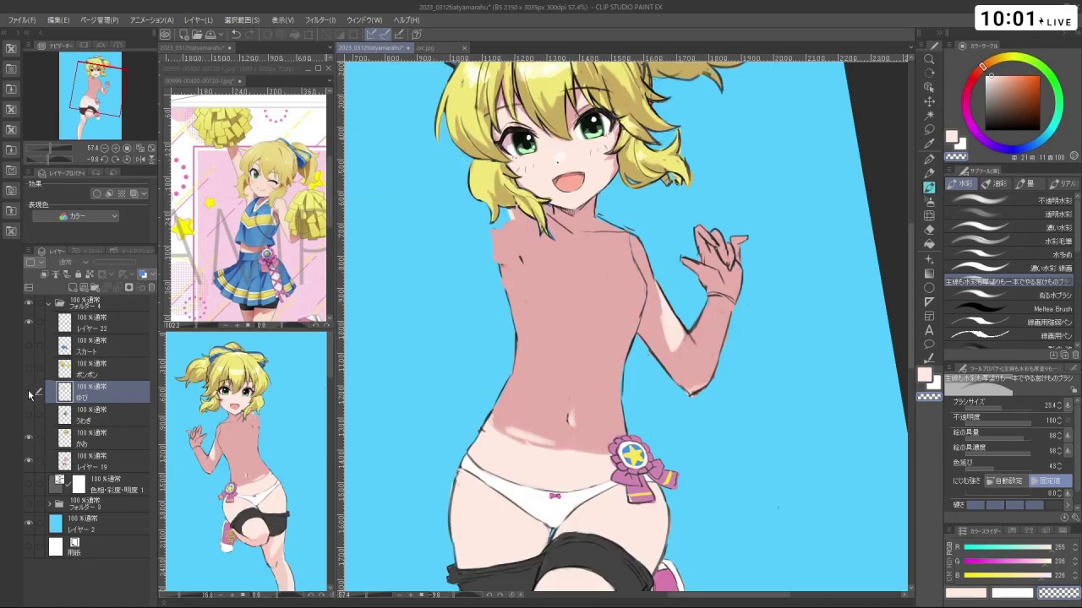
click(29, 394)
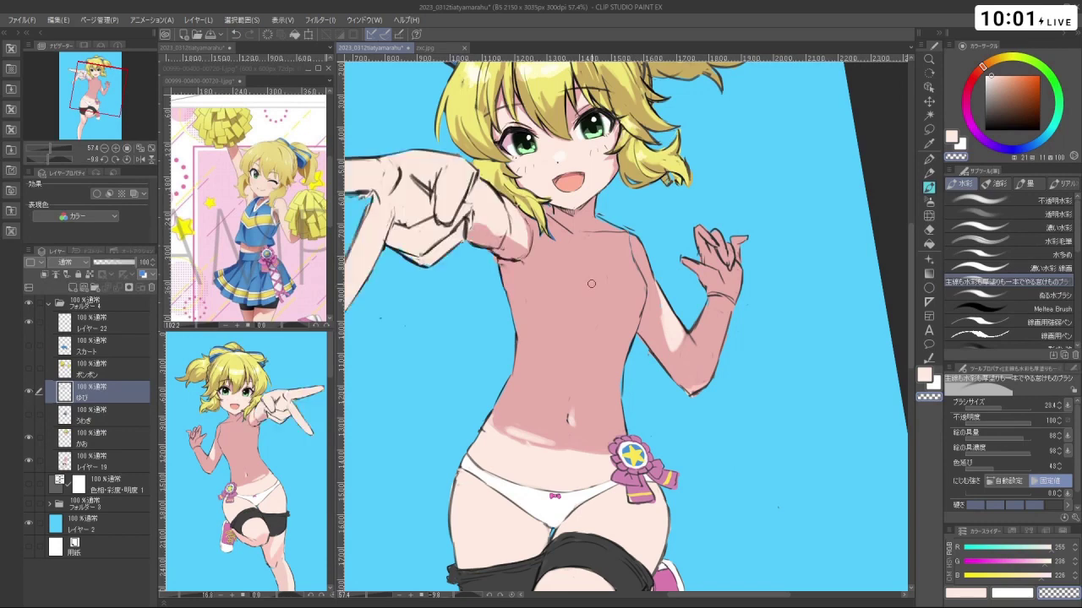
Make レイヤー 19 the active layer and retouch the skin shading along the torso's outer edge with the light skin tone
click(118, 462)
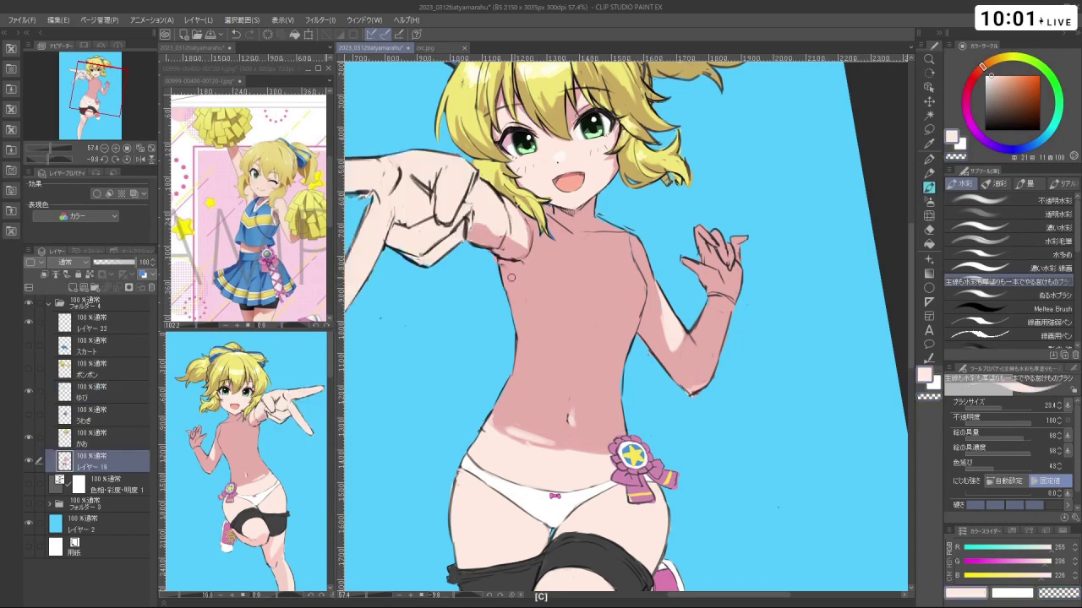
key(ctrl+z)
key(shift+space)
drag(504, 431, 515, 444)
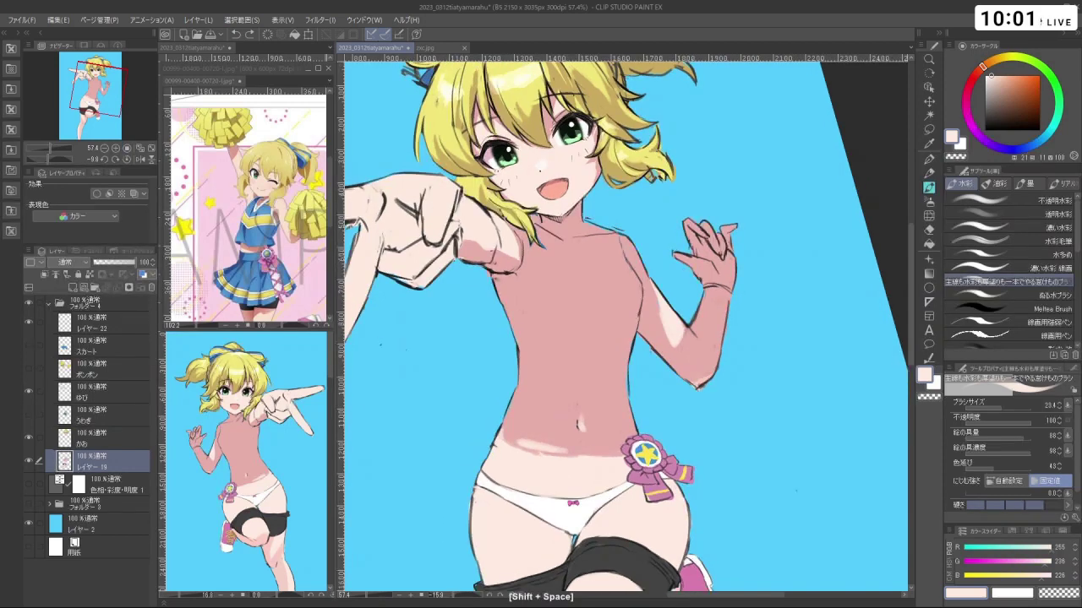
drag(494, 276, 500, 290)
key(ctrl+z)
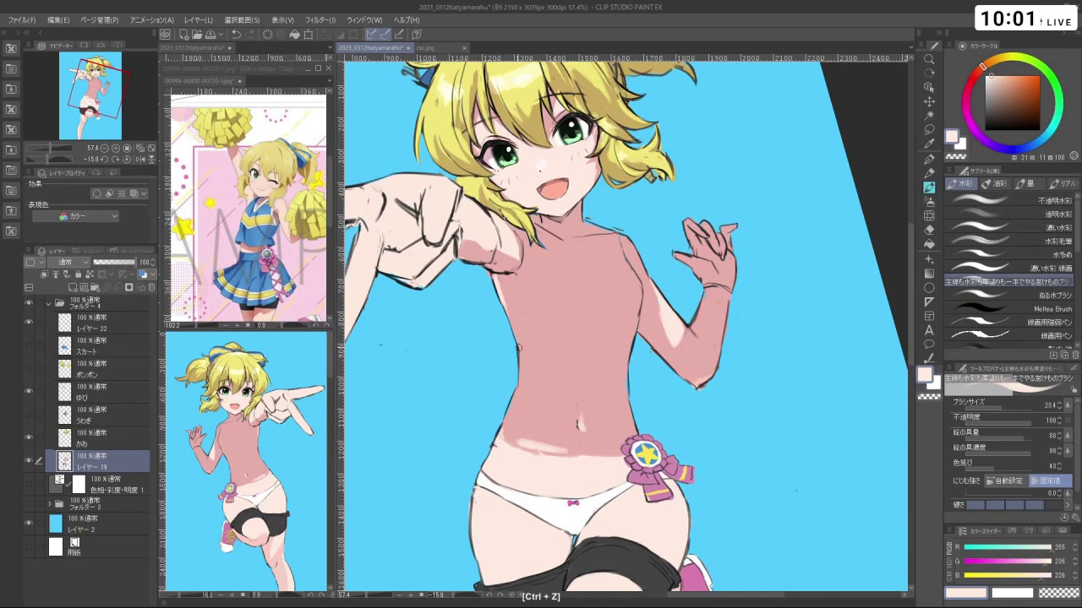
key(shift+space)
key(ctrl+z)
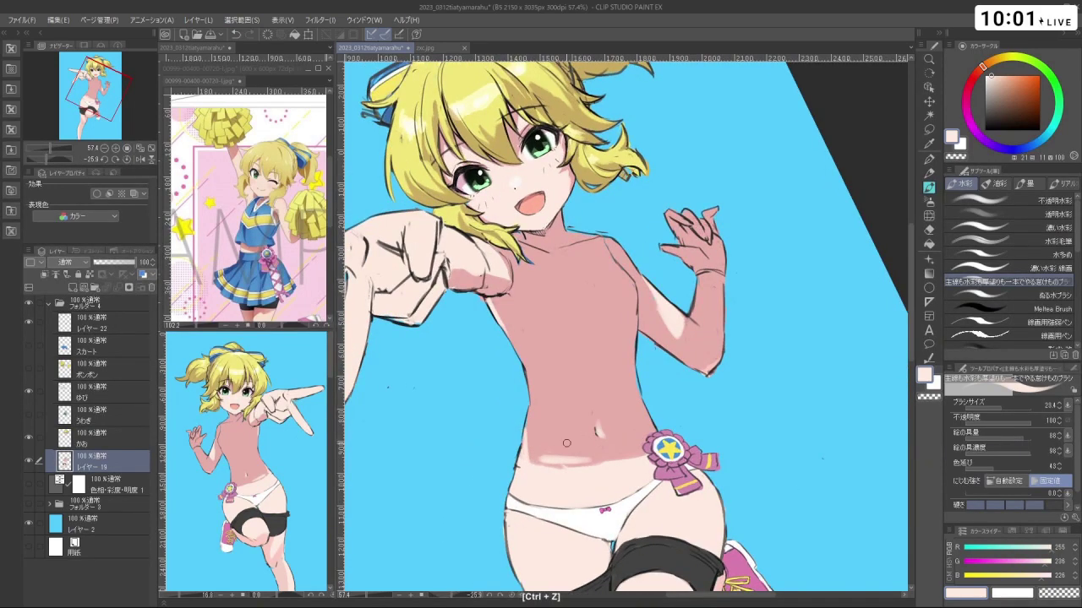
Try light skin-tone strokes along the shading boundary at the waist, undoing the unwanted ones
key(shift+space)
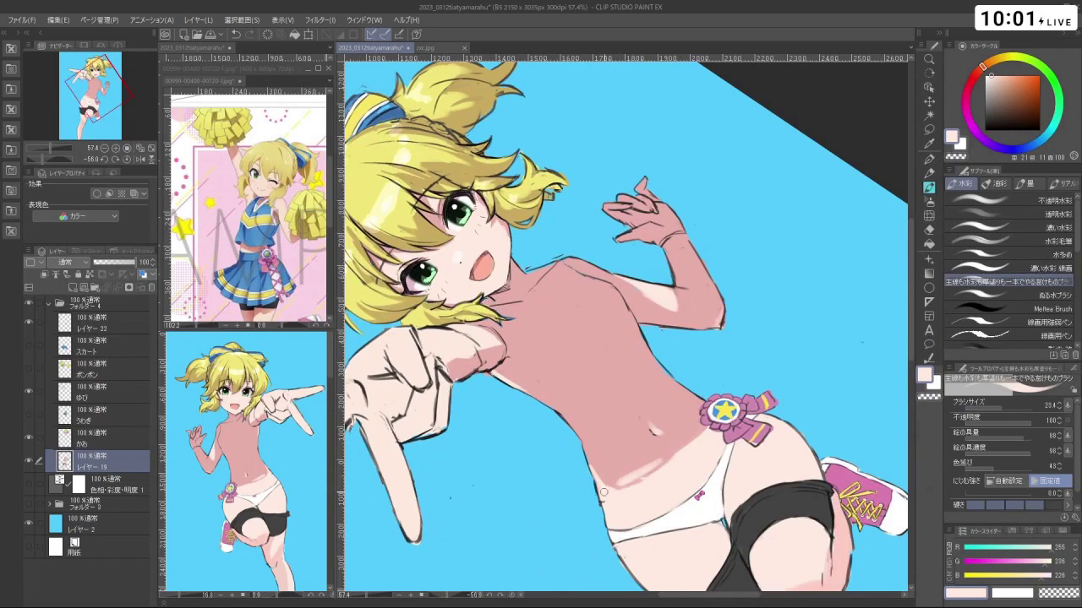
key(shift+space)
drag(605, 488, 764, 359)
key(ctrl+z)
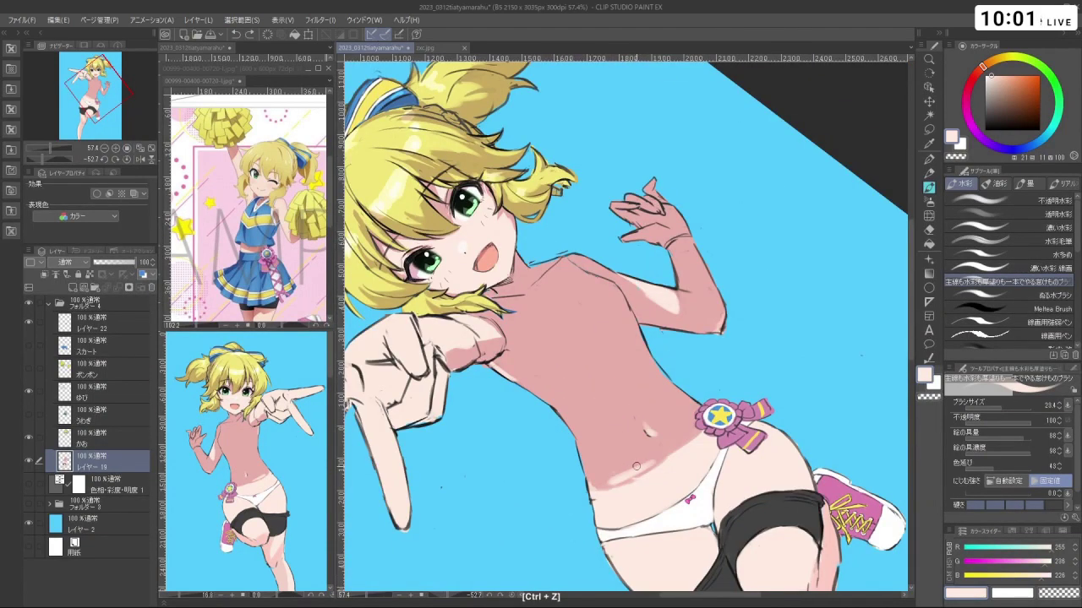
key(shift+space)
drag(636, 466, 597, 464)
key(ctrl+z)
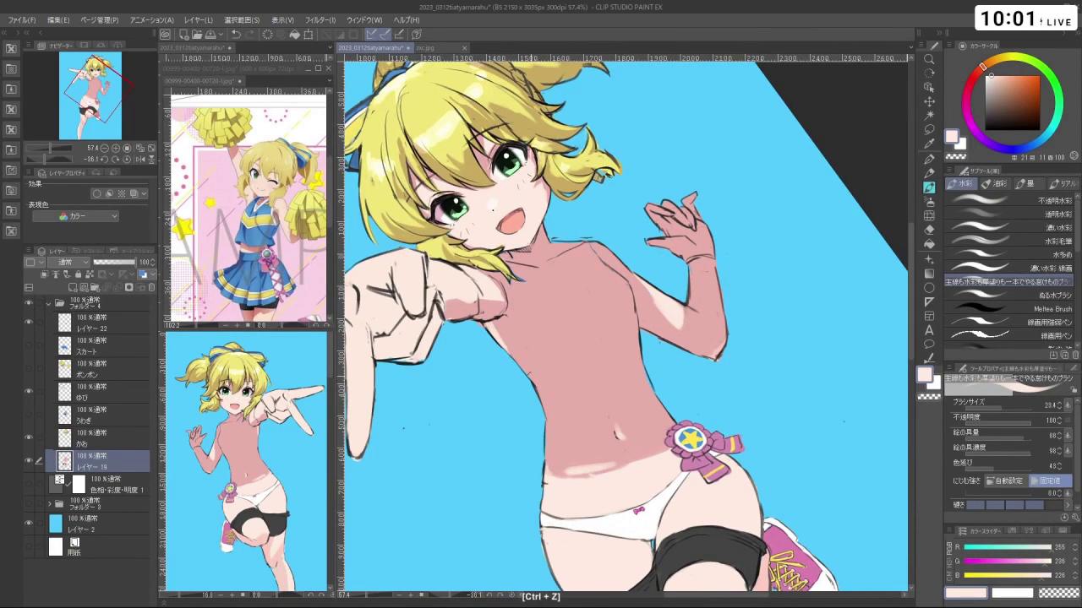
Reduce the brush size to 12.5 and refine the edge of the shading at the waist
key(shift+space)
mouse_move(481, 464)
mouse_down()
mouse_move(540, 507)
mouse_move(680, 519)
mouse_move(504, 484)
mouse_move(454, 224)
mouse_up()
mouse_move(688, 242)
ctrl+alt+mouse_down()
mouse_move(641, 230)
mouse_move(545, 290)
mouse_move(564, 268)
mouse_move(628, 242)
ctrl+alt+mouse_up()
key(shift+space)
key(ctrl+z)
key(shift+space)
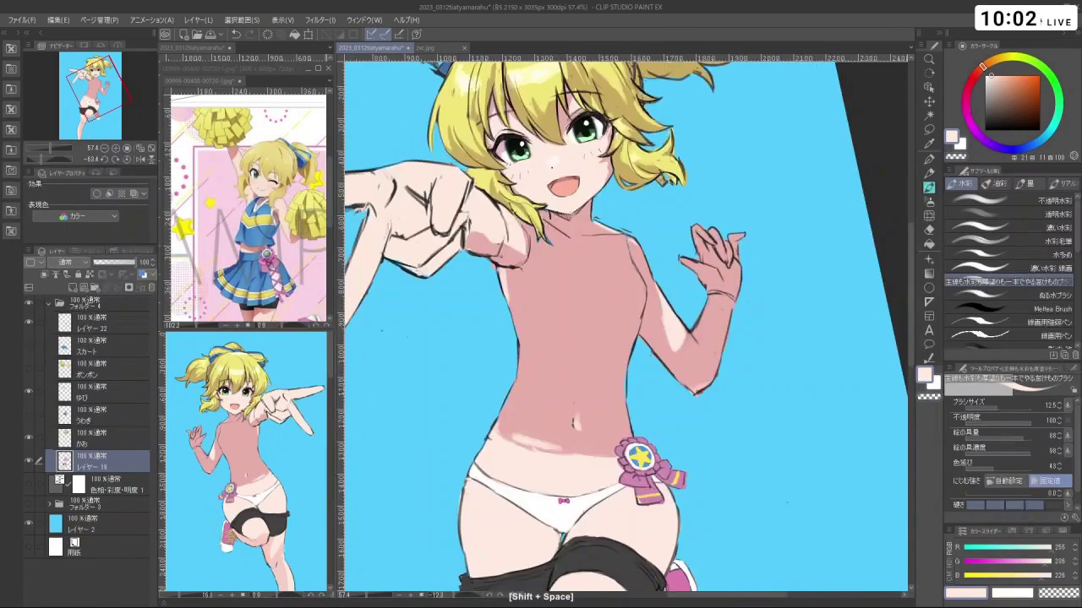
key(ctrl+z)
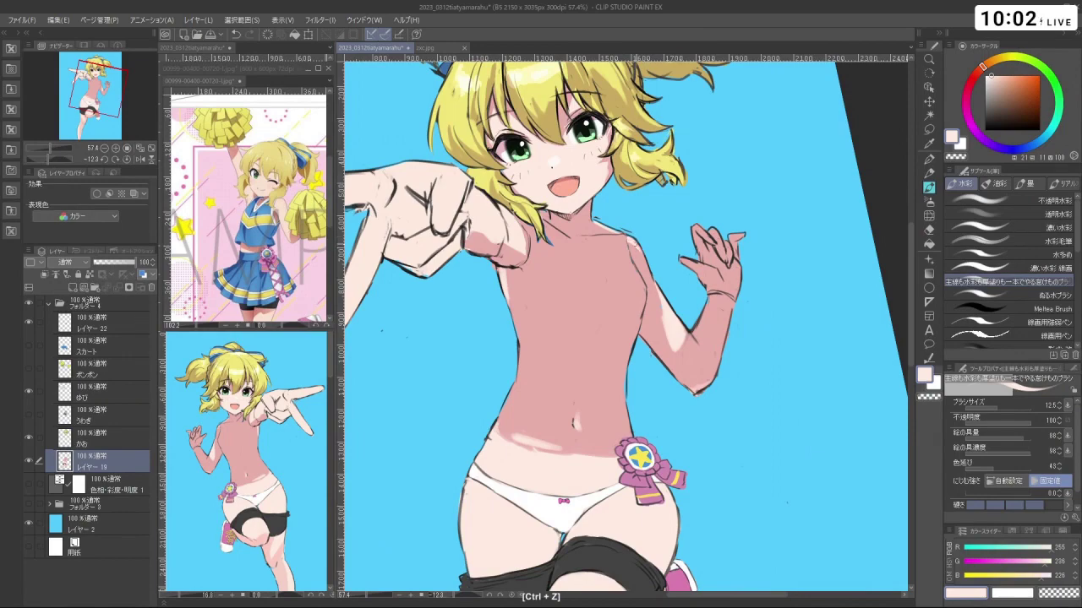
key(shift+space)
mouse_move(556, 464)
mouse_down()
mouse_move(721, 448)
mouse_move(779, 347)
mouse_move(556, 464)
mouse_move(567, 470)
mouse_up()
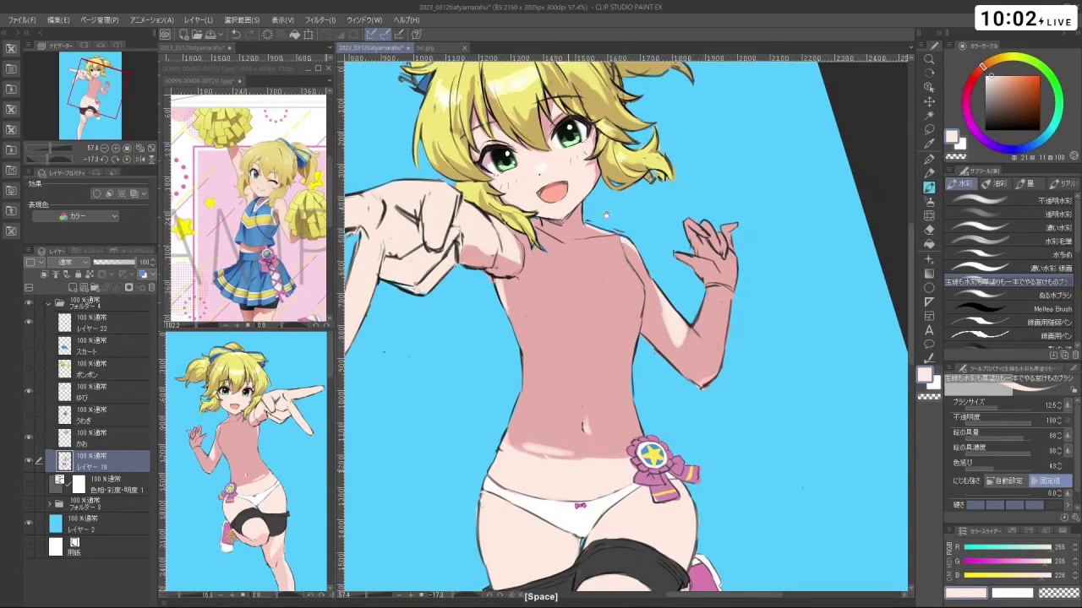
Enlarge the brush to 48.2 and block in the light skin tone around the collarbone and shoulder
key(ctrl+space)
drag(644, 265, 553, 283)
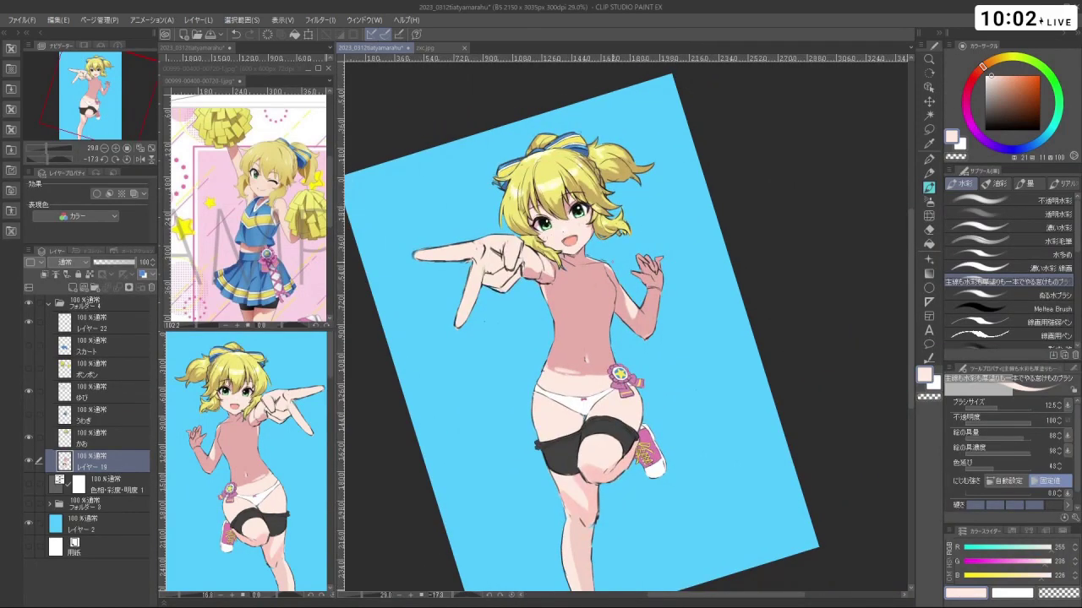
scroll(579, 300, up, 2)
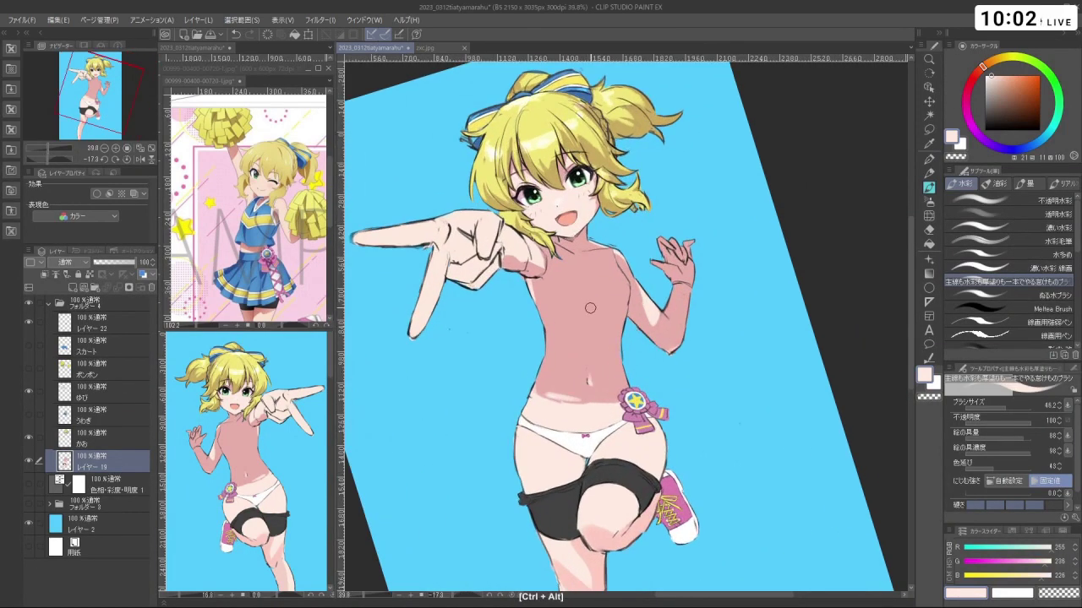
key(ctrl+z)
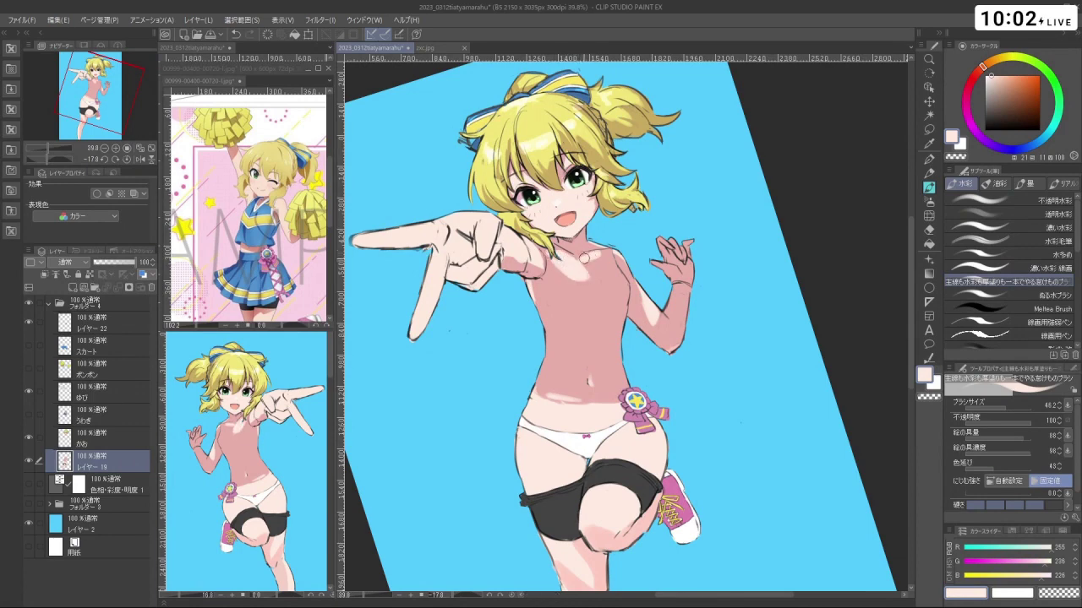
key(ctrl+z)
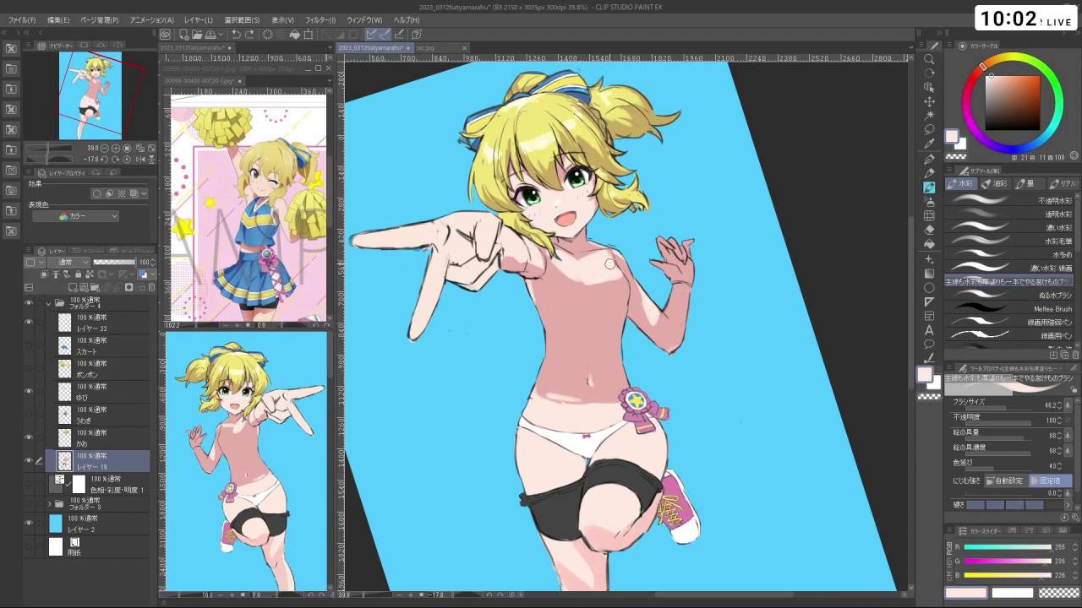
Extend the light skin tone across the shoulders on the body layer, undoing the strokes that miss
key(shift+space)
drag(683, 317, 600, 263)
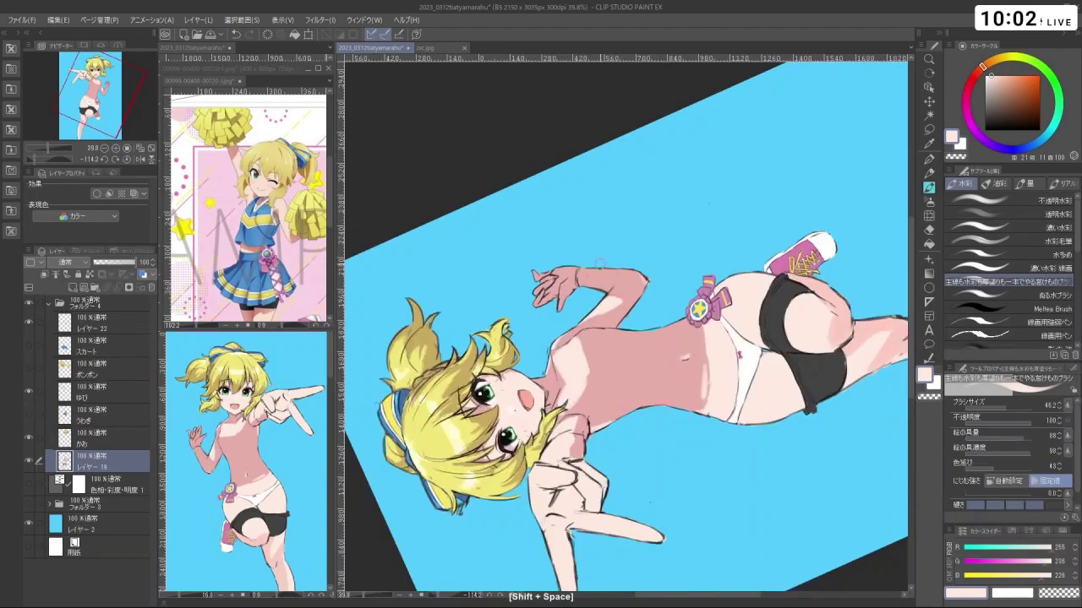
key(ctrl+z)
key(shift+space)
drag(571, 406, 627, 425)
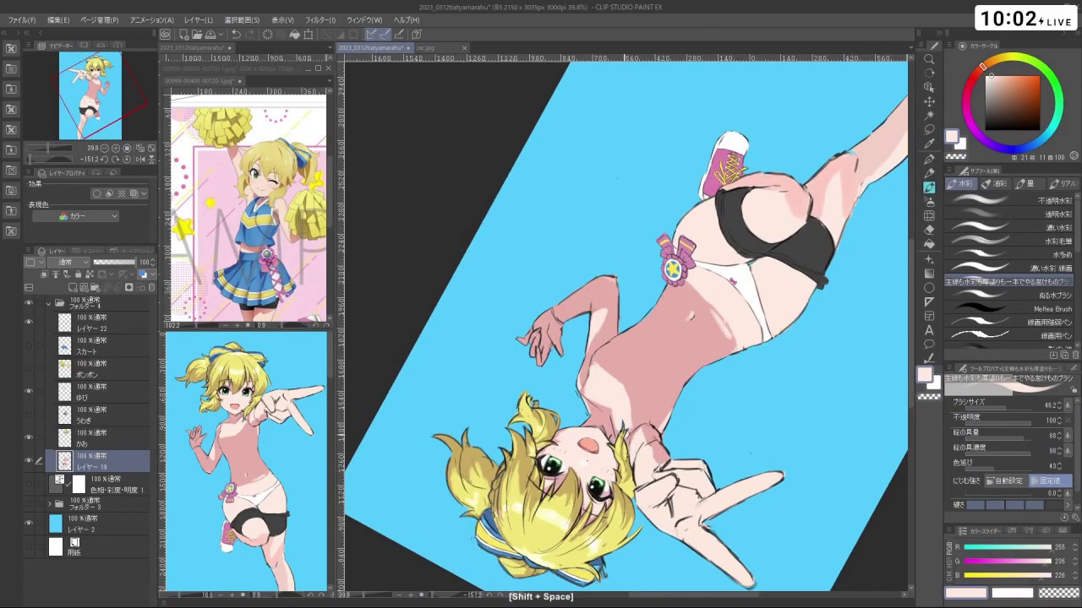
key(ctrl+alt)
key(shift+space)
drag(616, 429, 681, 232)
key(ctrl+z)
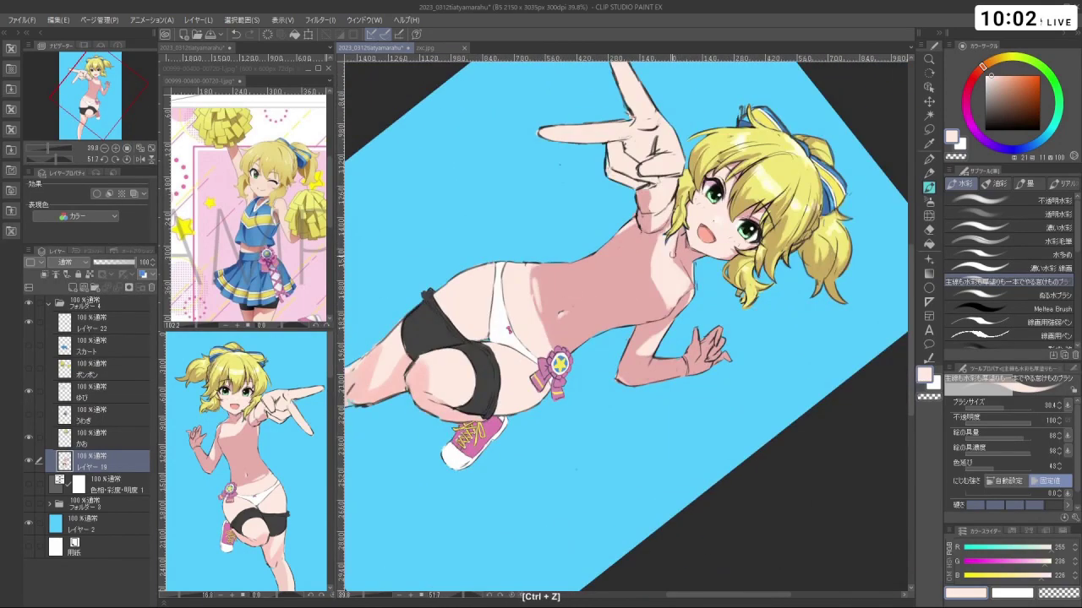
Clean up the boundary between light and shaded skin below the shoulders with the brush at 80.4
key(shift+space)
drag(673, 311, 666, 296)
drag(673, 229, 675, 280)
key(ctrl+space)
drag(675, 280, 735, 283)
key(shift+space)
drag(622, 363, 610, 338)
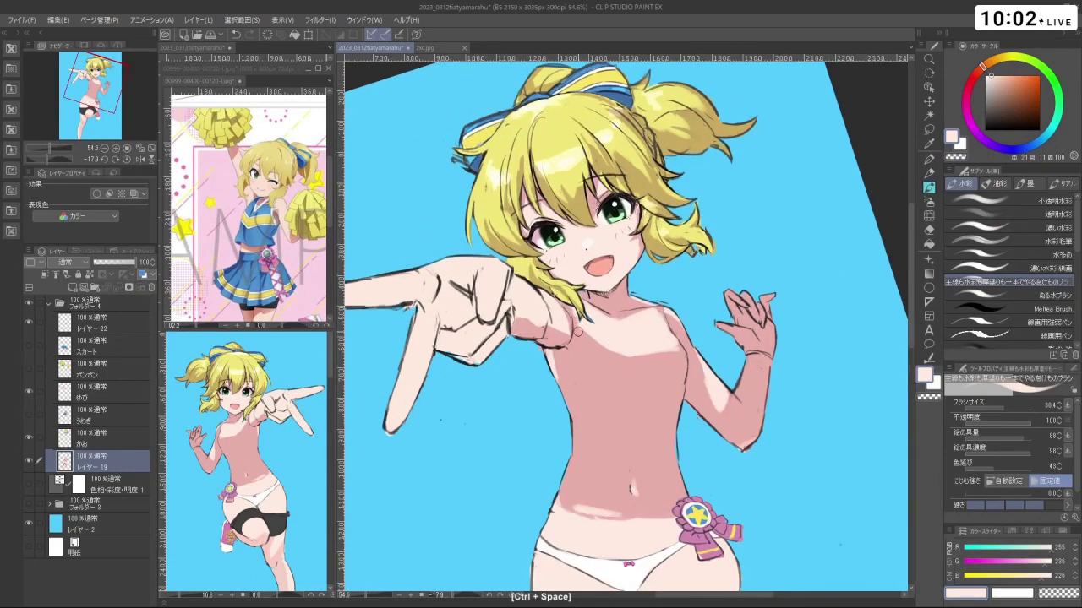
key(ctrl+z)
key(shift+space)
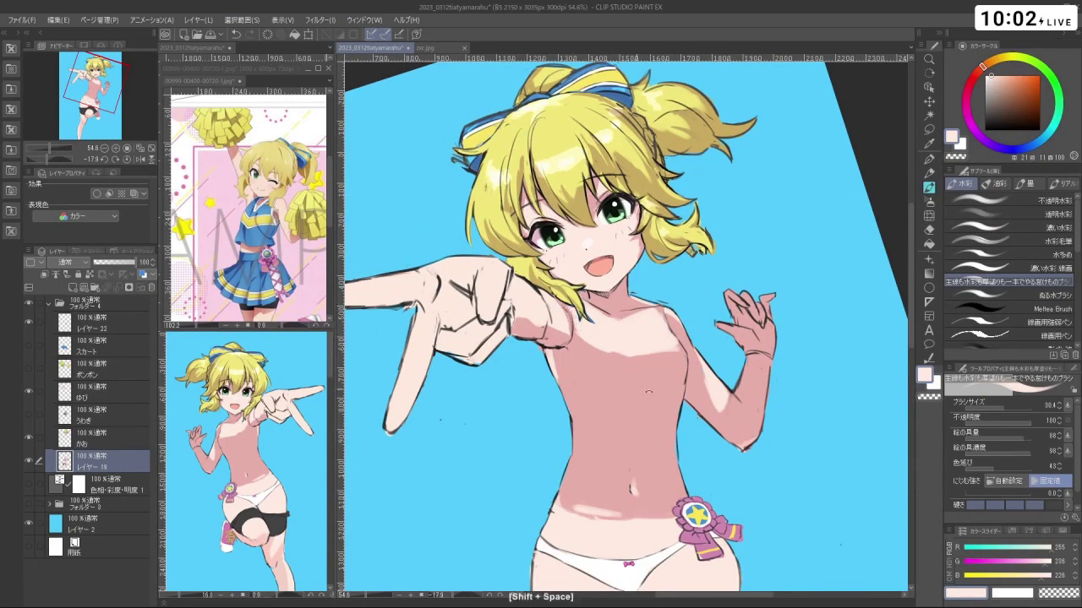
drag(569, 308, 605, 352)
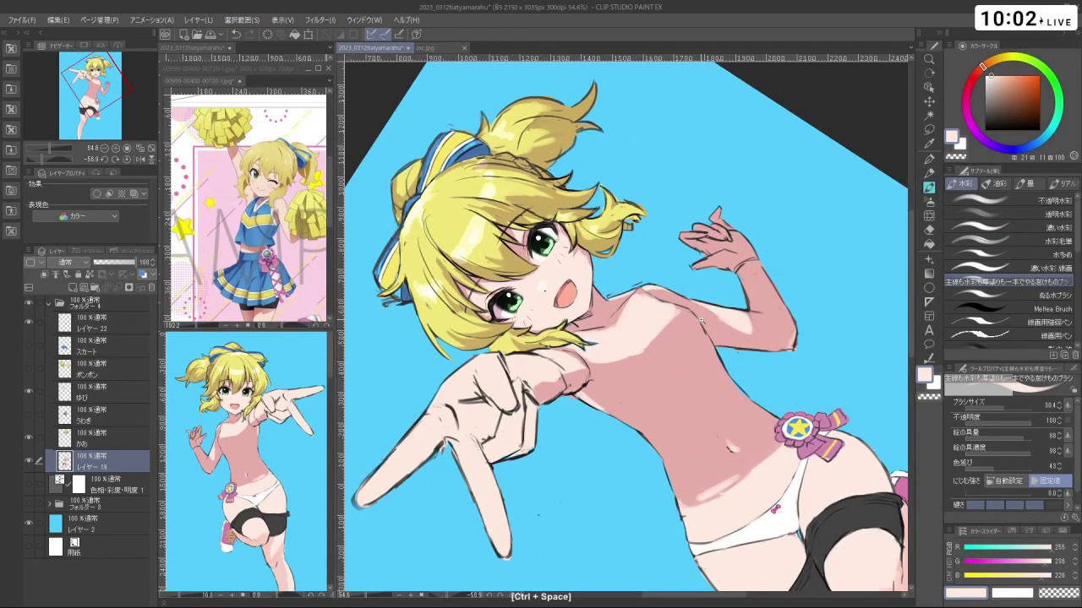
Even out the light area from the collarbone to the pointing arm's shoulder with the brush at 75.3
scroll(676, 320, down, 3)
drag(697, 336, 648, 362)
key(ctrl+space)
key(shift+space)
key(ctrl+space)
drag(717, 361, 655, 329)
key(ctrl+space)
mouse_move(640, 348)
mouse_down()
mouse_move(669, 351)
mouse_move(682, 387)
mouse_move(662, 417)
mouse_up()
key(ctrl+alt)
key(shift+space)
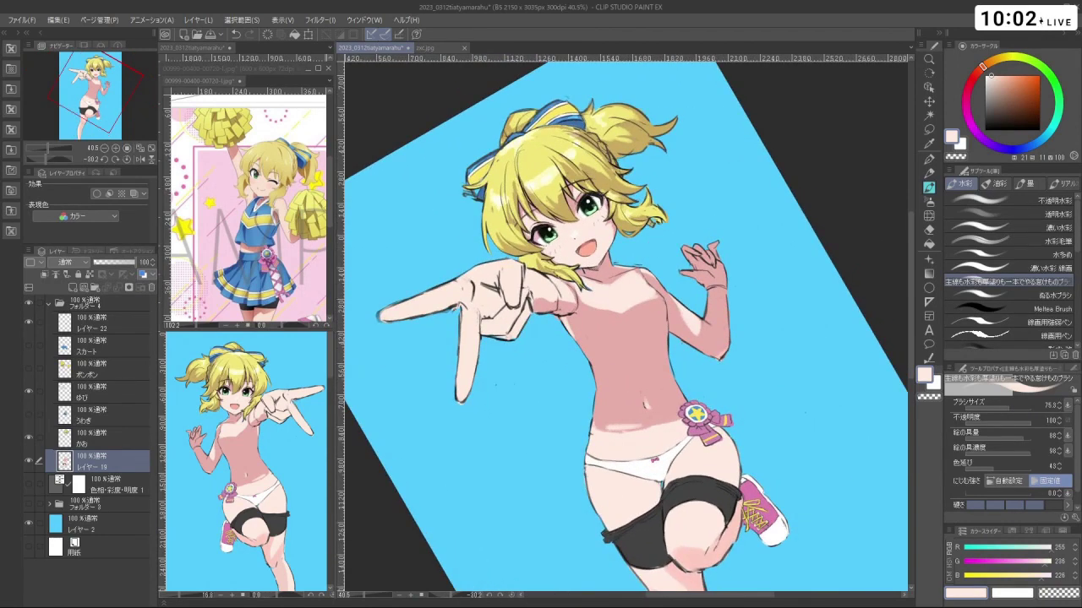
key(shift+space)
drag(644, 362, 689, 295)
drag(680, 355, 683, 325)
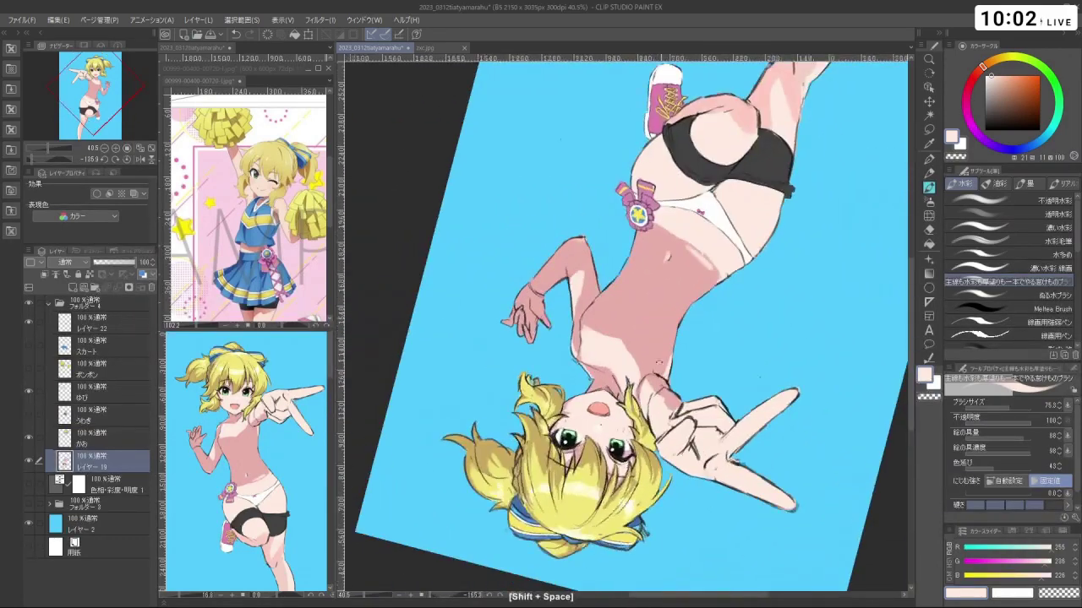
key(ctrl+space)
drag(674, 398, 647, 386)
key(shift+space)
mouse_move(650, 384)
mouse_down()
mouse_move(660, 380)
mouse_move(647, 266)
mouse_move(601, 266)
mouse_move(664, 376)
mouse_up()
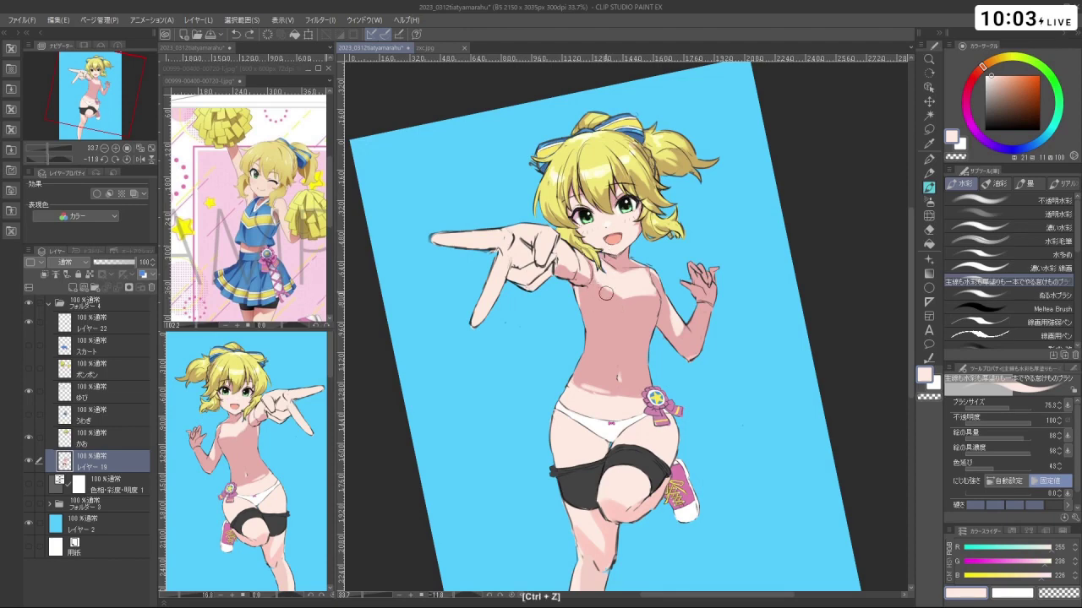
Pick the pink shadow tone from the skin and correct the shading edge on the upper body
right_click(612, 300)
drag(604, 289, 609, 296)
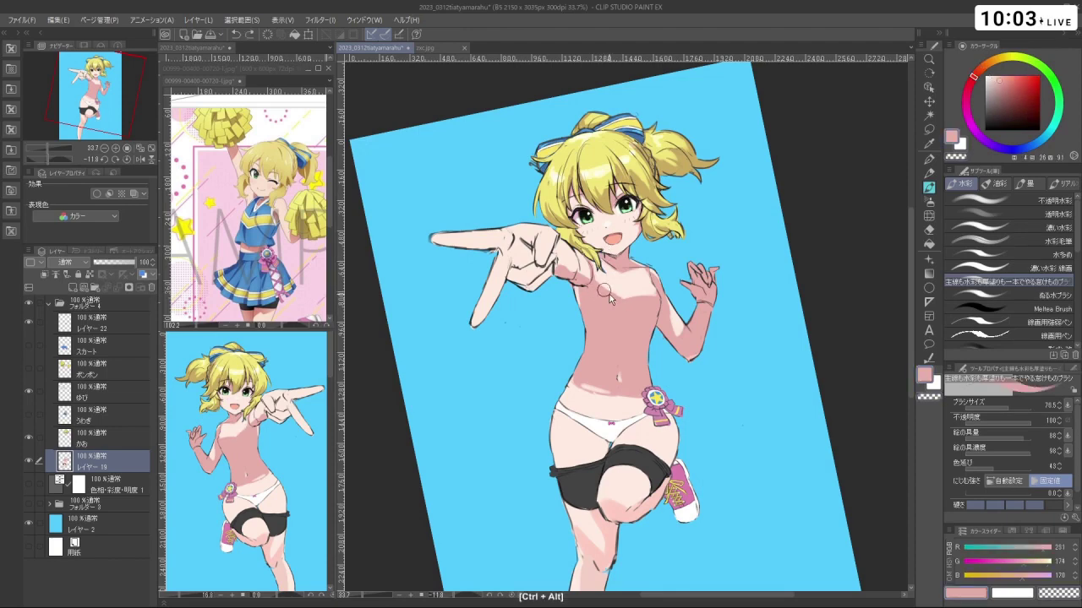
key(ctrl+z)
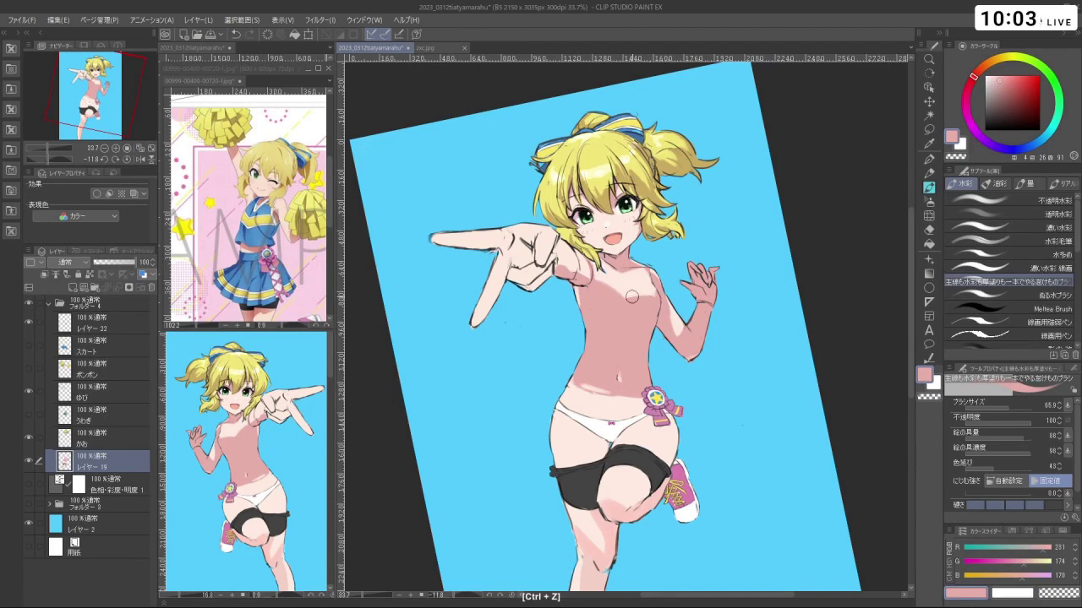
key(ctrl+z)
drag(635, 305, 597, 289)
Pick the light skin tone again and try soft highlight strokes on the torso, undoing the unwanted ones
right_click(618, 286)
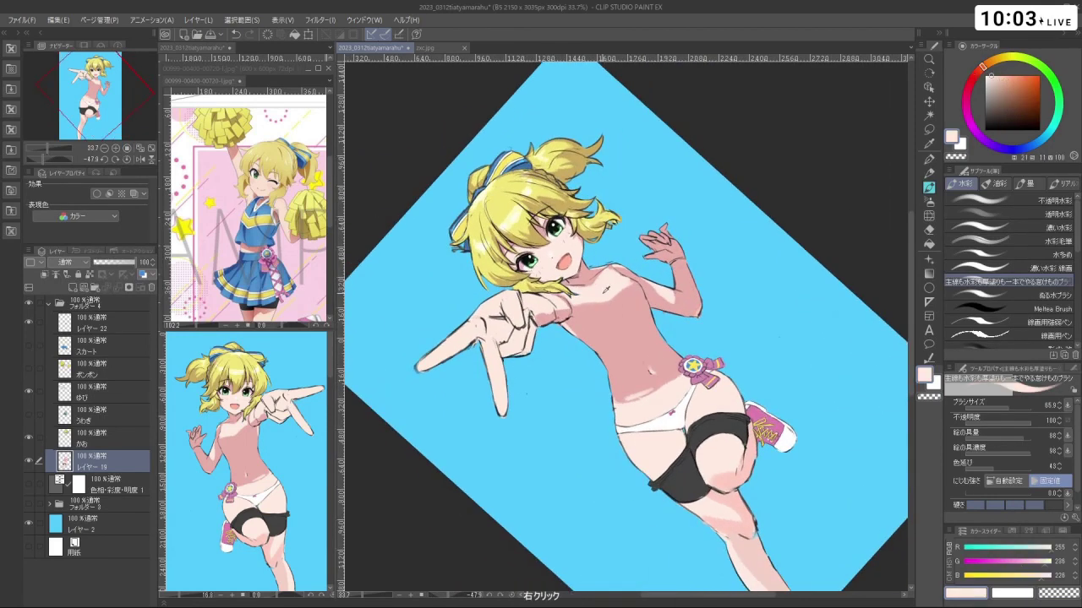
key(c)
drag(648, 341, 650, 347)
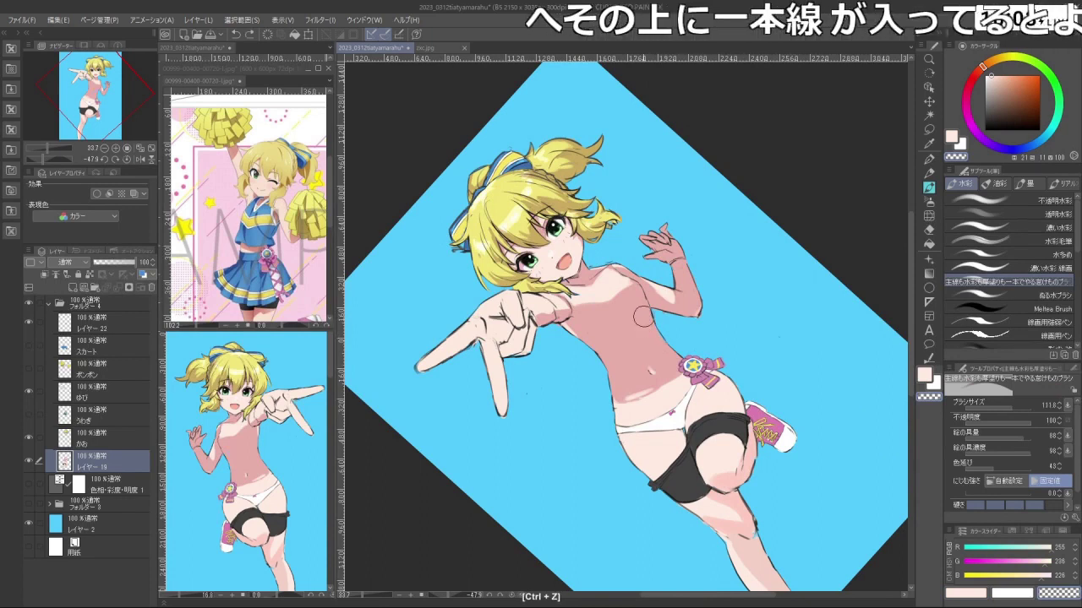
right_click(600, 288)
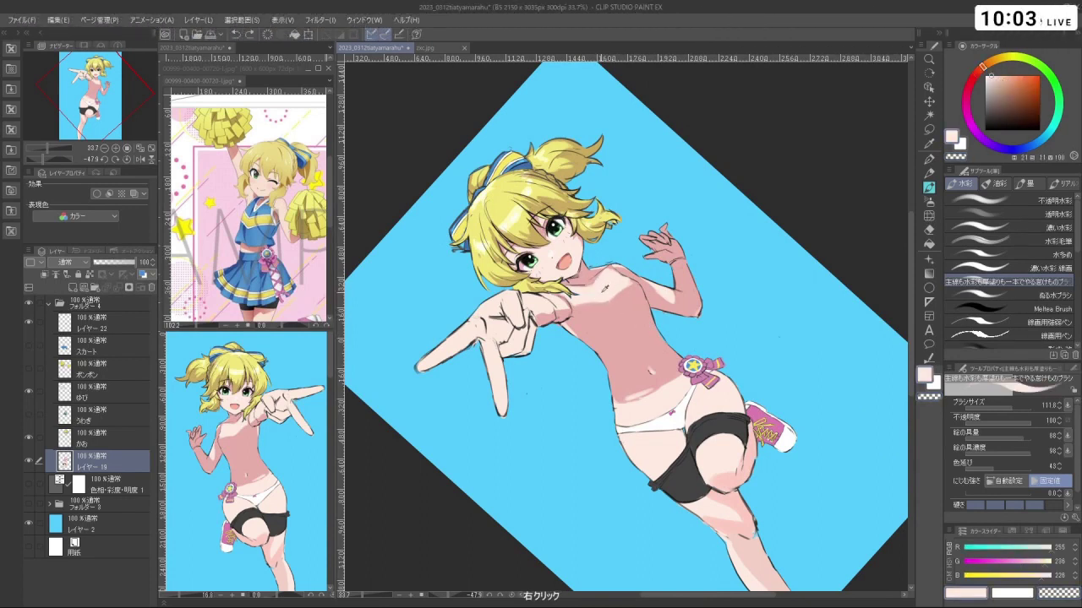
drag(598, 293, 647, 317)
drag(631, 373, 629, 380)
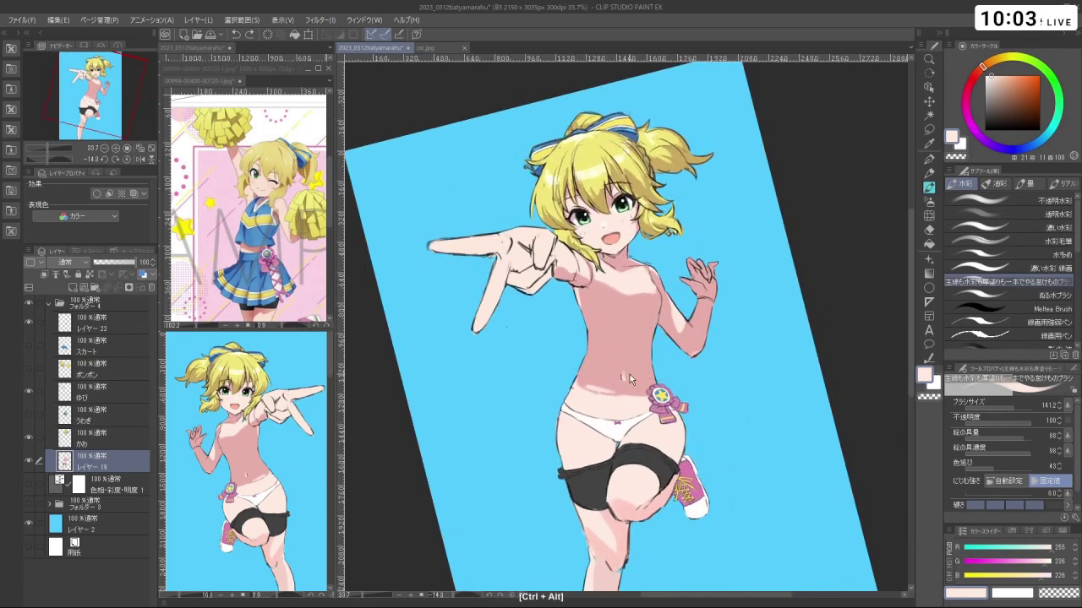
key(ctrl+z)
Refine the soft light accent on the body base's midsection with the brush at 49.5, undoing unwanted strokes
drag(642, 432, 668, 424)
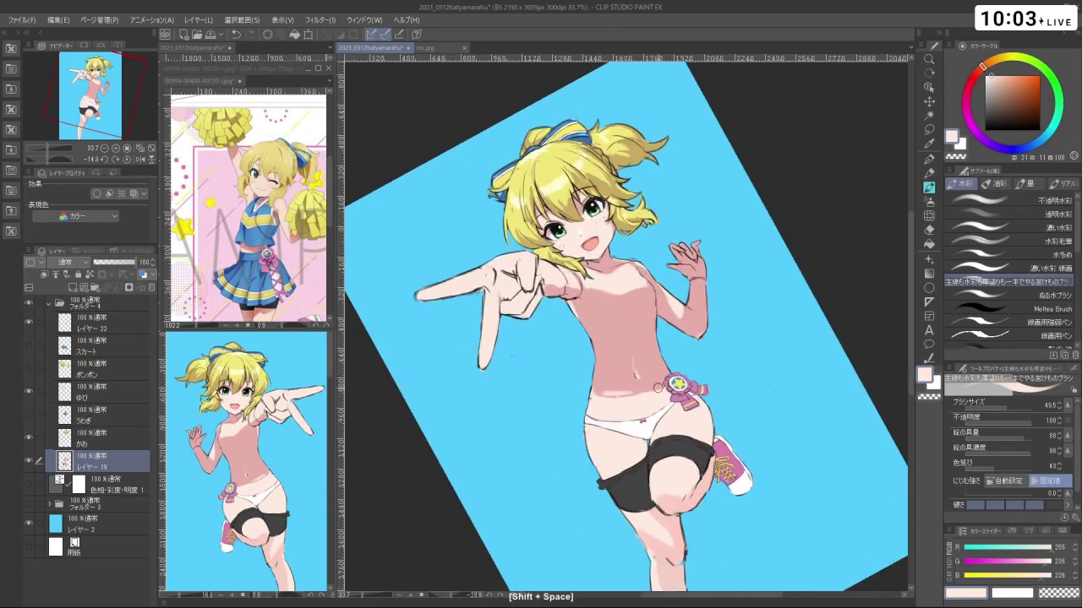
drag(651, 383, 656, 386)
key(ctrl+z)
mouse_move(634, 352)
mouse_down()
mouse_move(650, 380)
mouse_move(669, 297)
mouse_move(627, 274)
mouse_move(587, 363)
mouse_move(643, 374)
mouse_up()
key(ctrl+z)
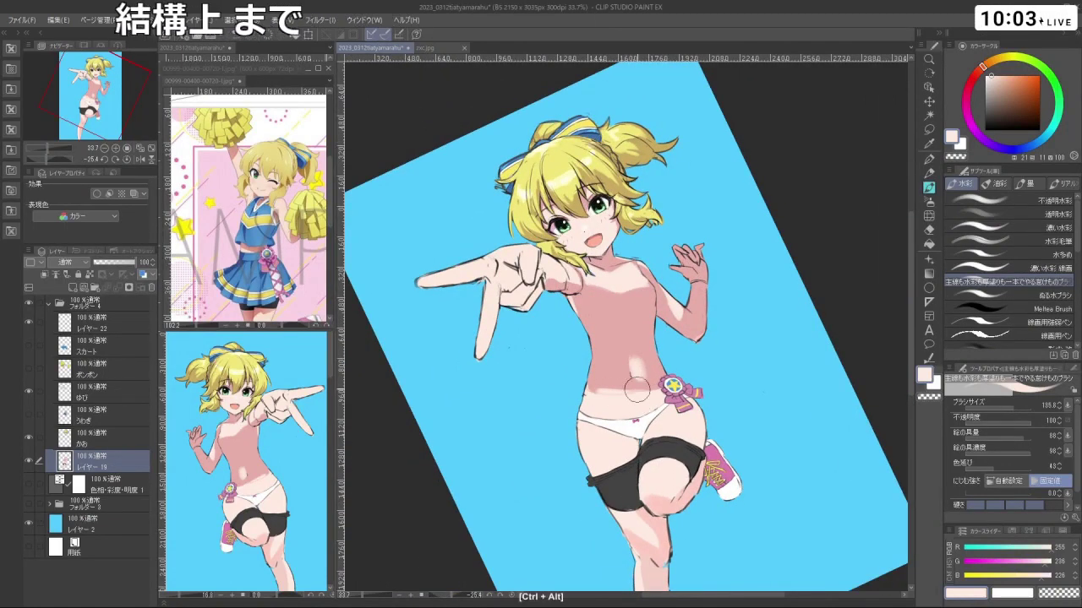
Adjust the light accent and the lower edge of the torso shading with the brush at 77.1, undoing stray strokes
mouse_move(624, 342)
mouse_down()
mouse_move(629, 359)
mouse_move(630, 347)
mouse_up()
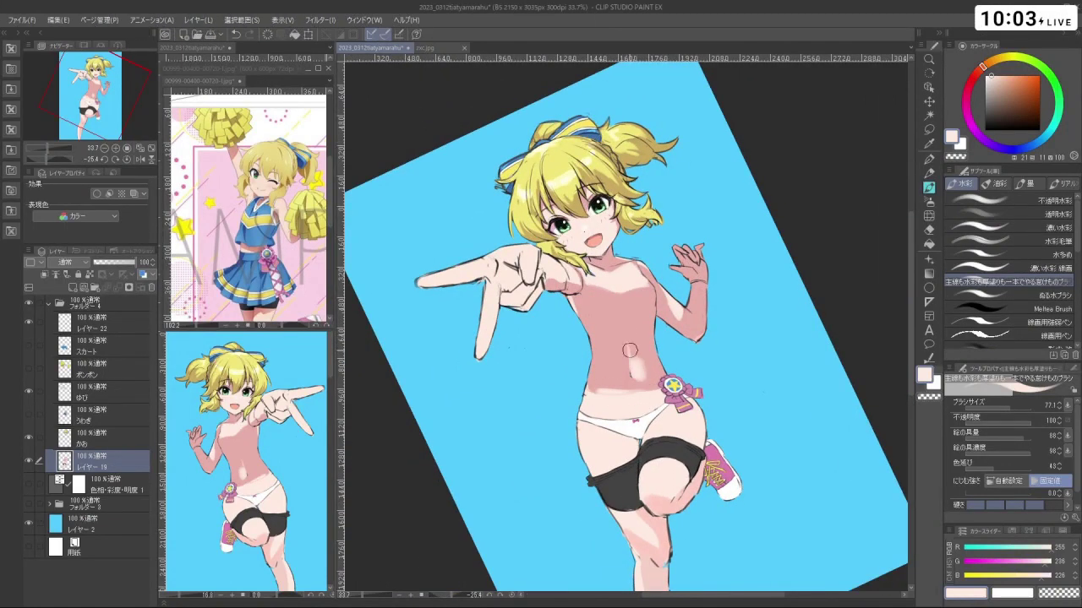
mouse_move(658, 436)
mouse_down()
mouse_move(719, 257)
mouse_move(635, 226)
mouse_up()
key(ctrl+z)
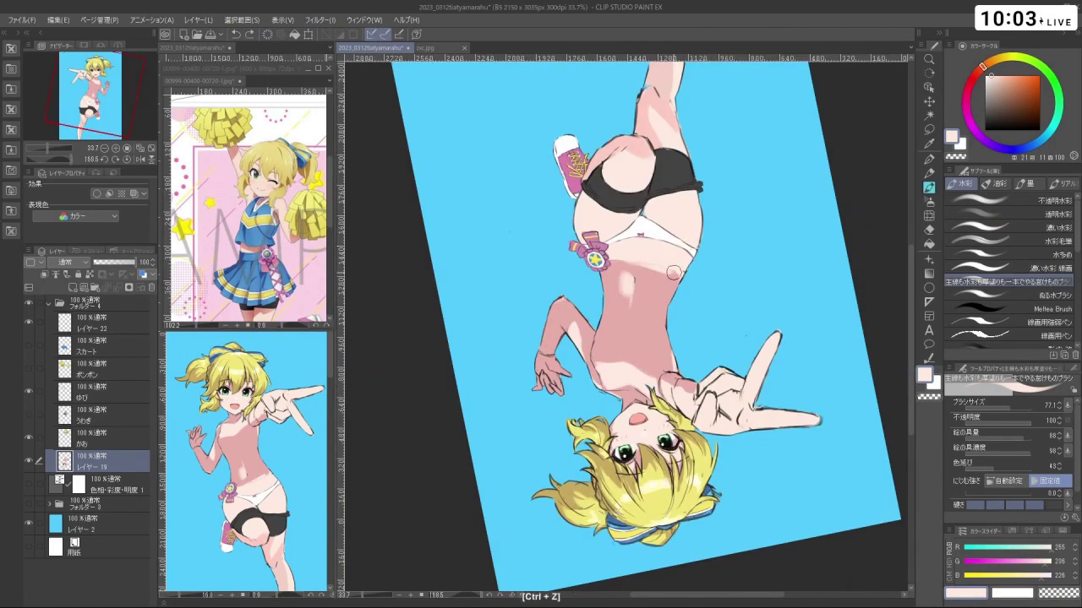
mouse_move(682, 369)
mouse_down()
mouse_move(638, 257)
mouse_move(680, 283)
mouse_up()
key(ctrl+z)
Try broad blending strokes on the torso shading with the brush enlarged to 199.9 and 178.1, undoing the unwanted ones
mouse_move(636, 339)
ctrl+alt+mouse_down()
mouse_move(646, 359)
mouse_move(616, 333)
ctrl+alt+mouse_up()
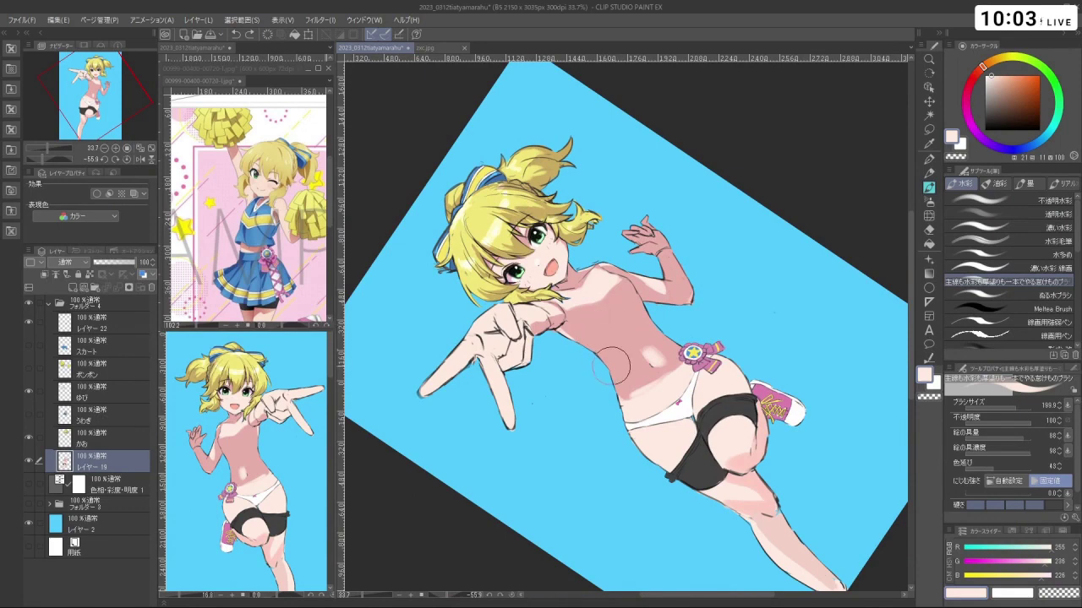
shift+drag(685, 386, 648, 409)
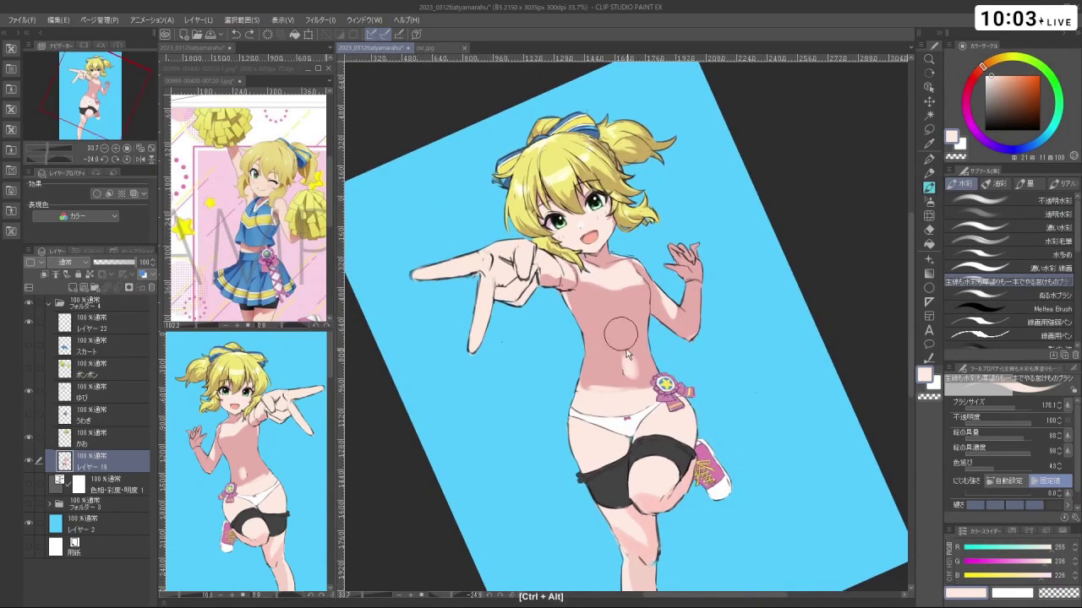
ctrl+alt+drag(620, 334, 606, 334)
key(ctrl+z)
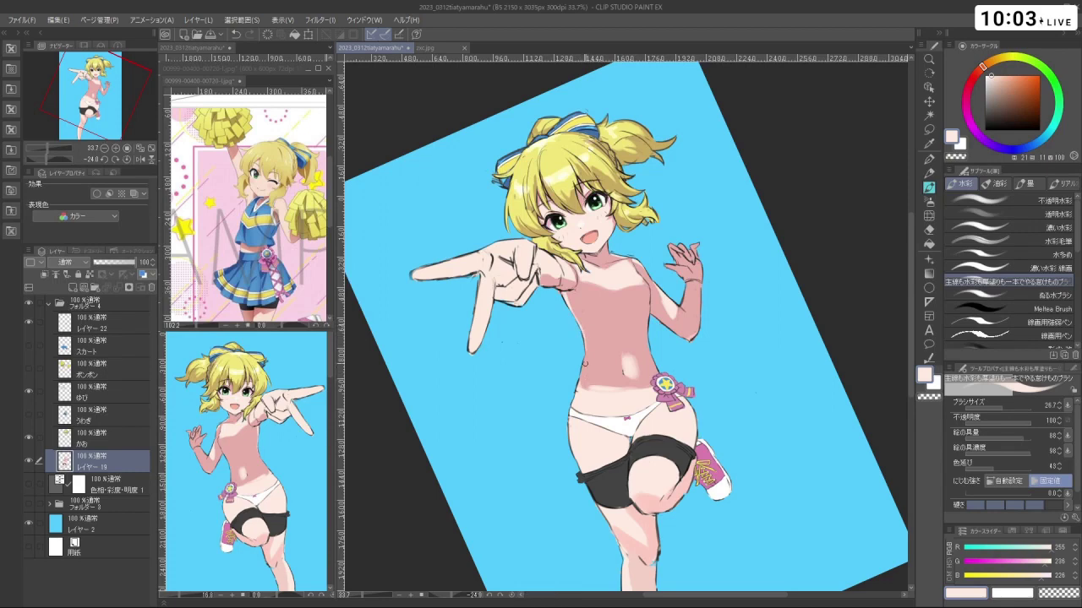
Touch up the skin tone along the torso outline with the brush at 26.7
key(ctrl+z)
key(shift+space)
drag(653, 365, 644, 332)
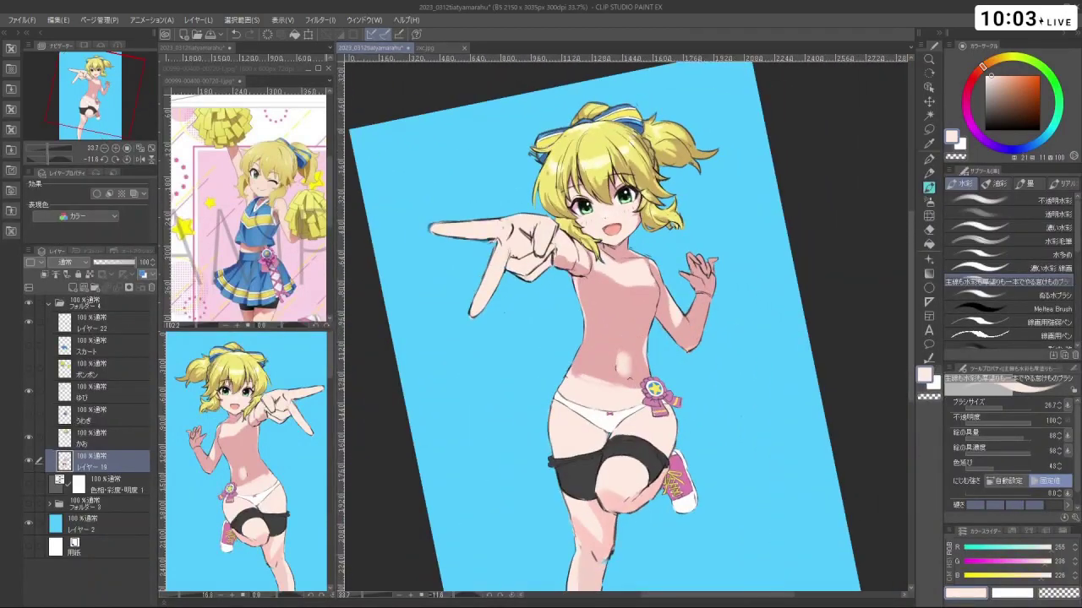
key(shift+space)
drag(624, 395, 561, 315)
key(ctrl+space)
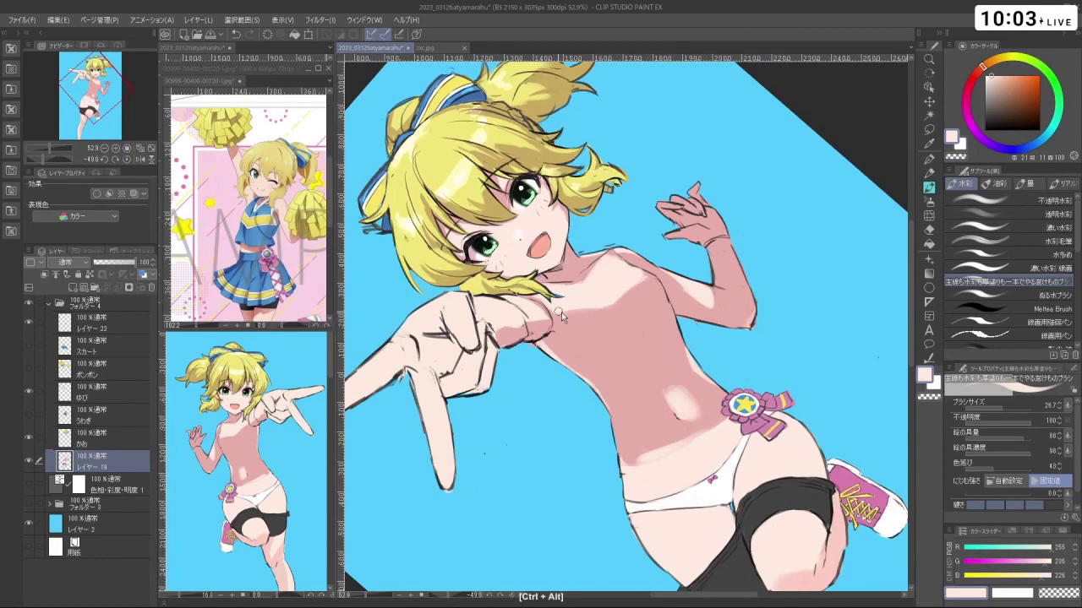
Reshape the light area below the shoulders with the brush at 125.0, undoing unwanted strokes
key(ctrl+z)
drag(577, 316, 642, 389)
drag(601, 342, 611, 375)
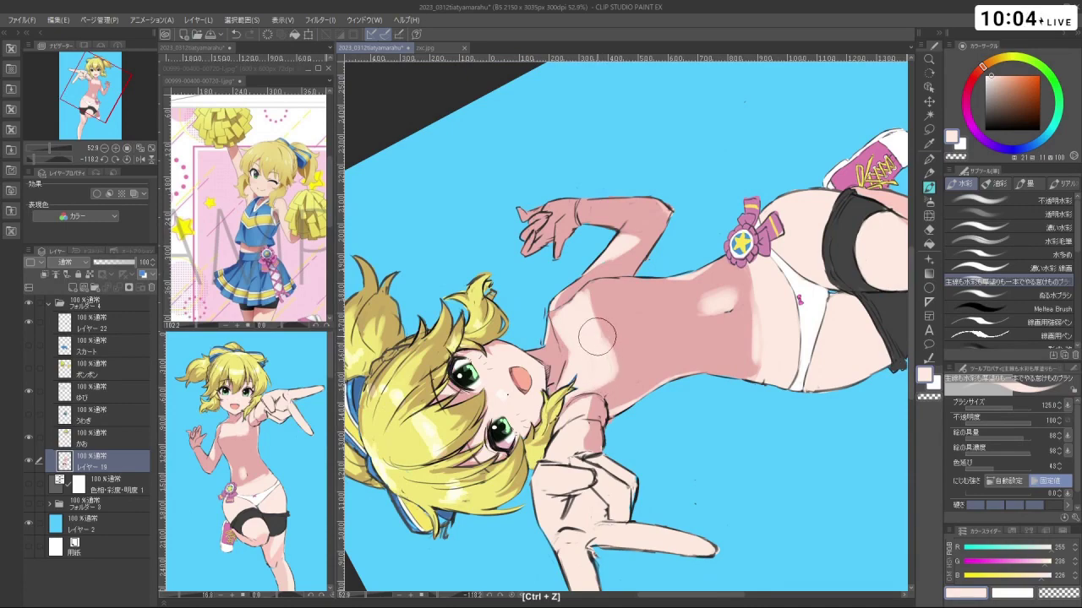
drag(598, 336, 607, 375)
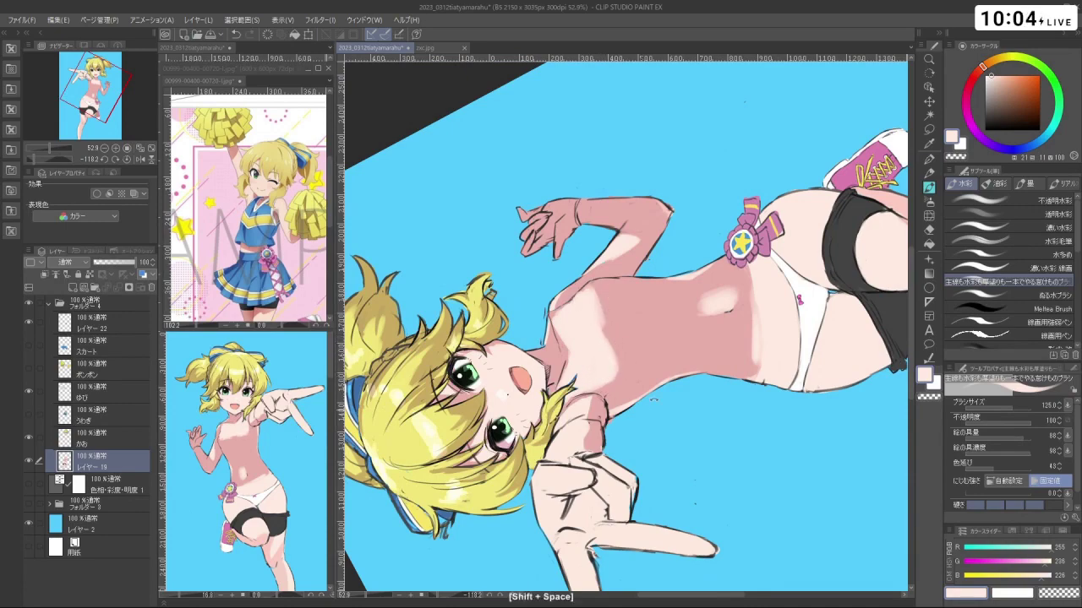
drag(591, 303, 557, 380)
drag(651, 348, 603, 360)
mouse_move(603, 437)
mouse_down()
mouse_move(698, 430)
mouse_move(718, 378)
mouse_move(644, 342)
mouse_move(649, 371)
mouse_up()
key(ctrl+z)
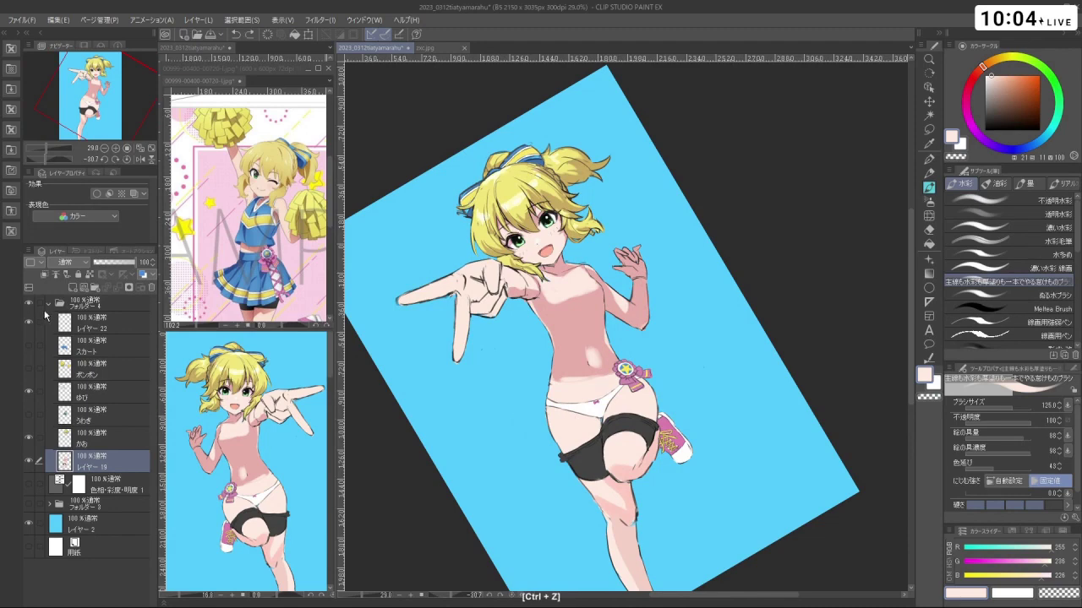
Hide レイヤー 22 with the badge and try light accents along the torso's side with the brush at 68.5 and 35.6
scroll(625, 368, up, 2)
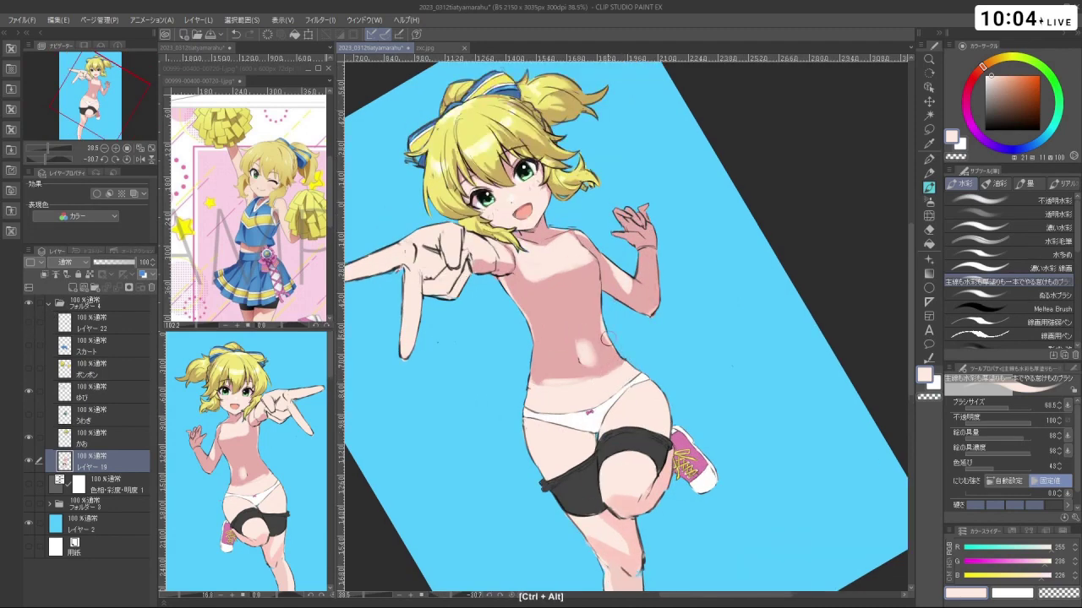
drag(605, 325, 629, 297)
key(ctrl+z)
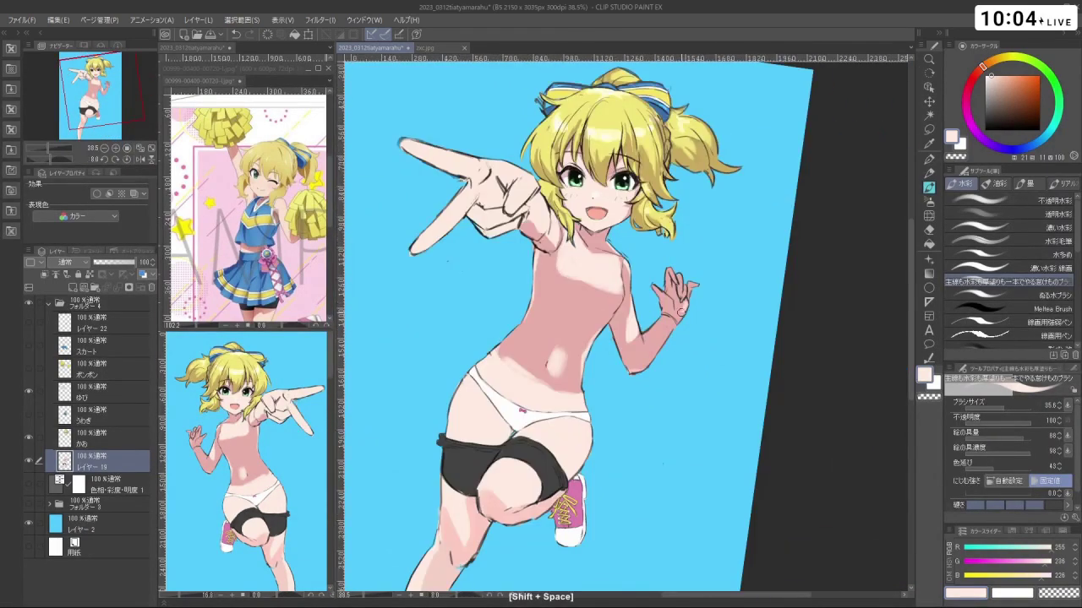
key(ctrl+z)
mouse_move(669, 393)
mouse_down()
mouse_move(604, 393)
mouse_move(689, 392)
mouse_up()
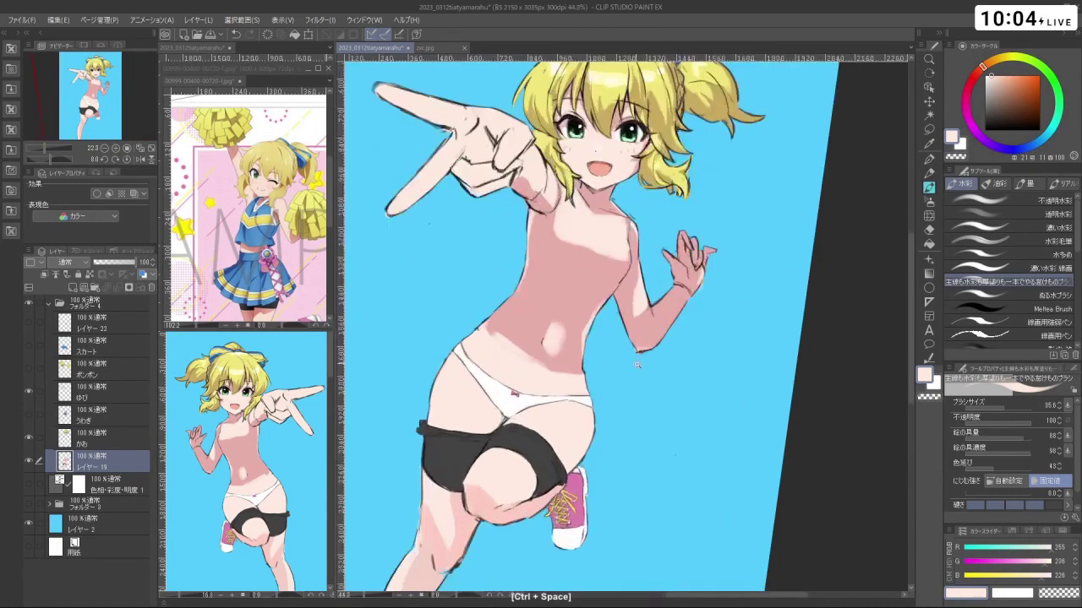
drag(672, 355, 679, 337)
Sample the skin tones and rework the light accent and shading edge on the midsection, undoing unwanted strokes
alt+click(615, 335)
drag(564, 336, 581, 336)
mouse_move(571, 354)
mouse_down()
mouse_move(565, 345)
mouse_move(568, 372)
mouse_up()
key(ctrl+z)
right_click(552, 325)
key(ctrl+z)
mouse_move(568, 371)
mouse_down()
mouse_move(522, 370)
mouse_move(546, 374)
mouse_move(536, 415)
mouse_up()
right_click(535, 415)
right_click(536, 416)
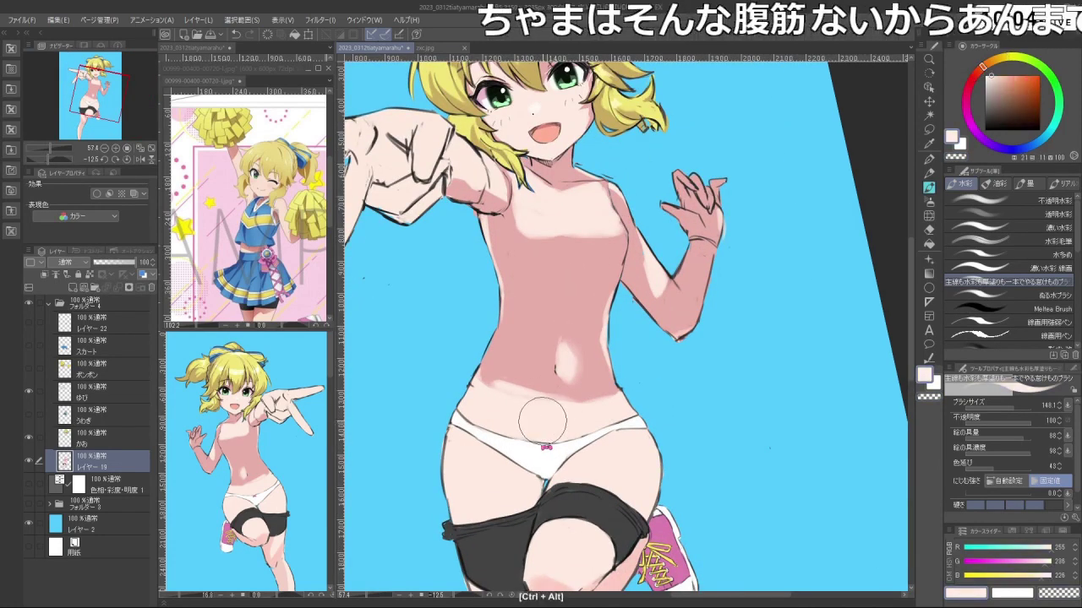
Soften the midsection shading with the brush at 148.1 and 177.7, undoing the strokes that do not fit
drag(546, 419, 556, 418)
key(ctrl+z)
mouse_move(552, 343)
mouse_down()
mouse_move(550, 360)
mouse_move(621, 401)
mouse_up()
key(shift+space)
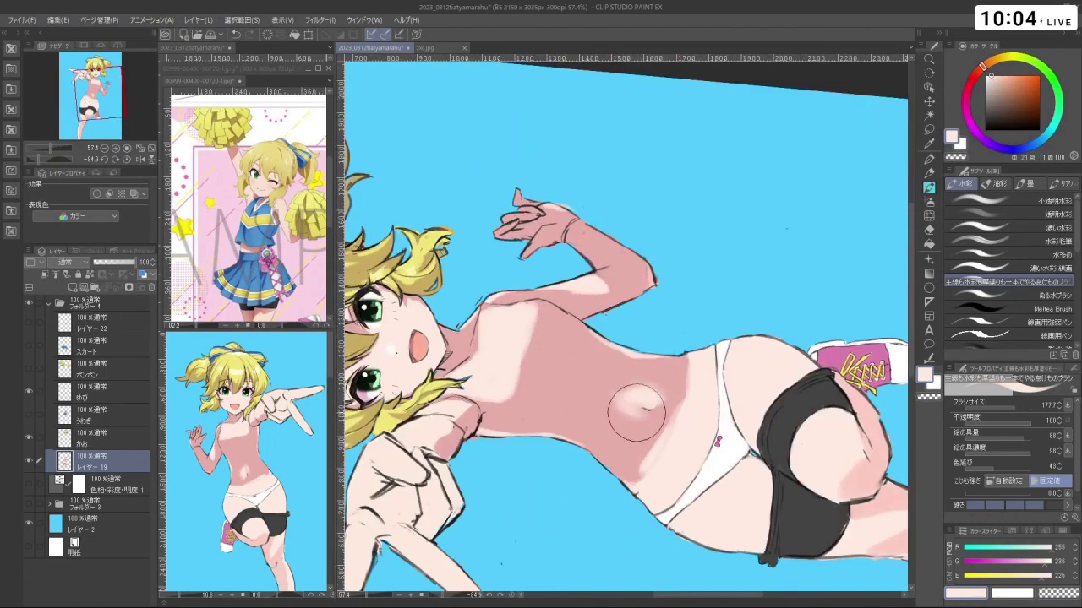
mouse_move(656, 457)
mouse_down()
mouse_move(653, 479)
mouse_move(760, 397)
mouse_move(683, 300)
mouse_up()
key(ctrl+z)
key(space)
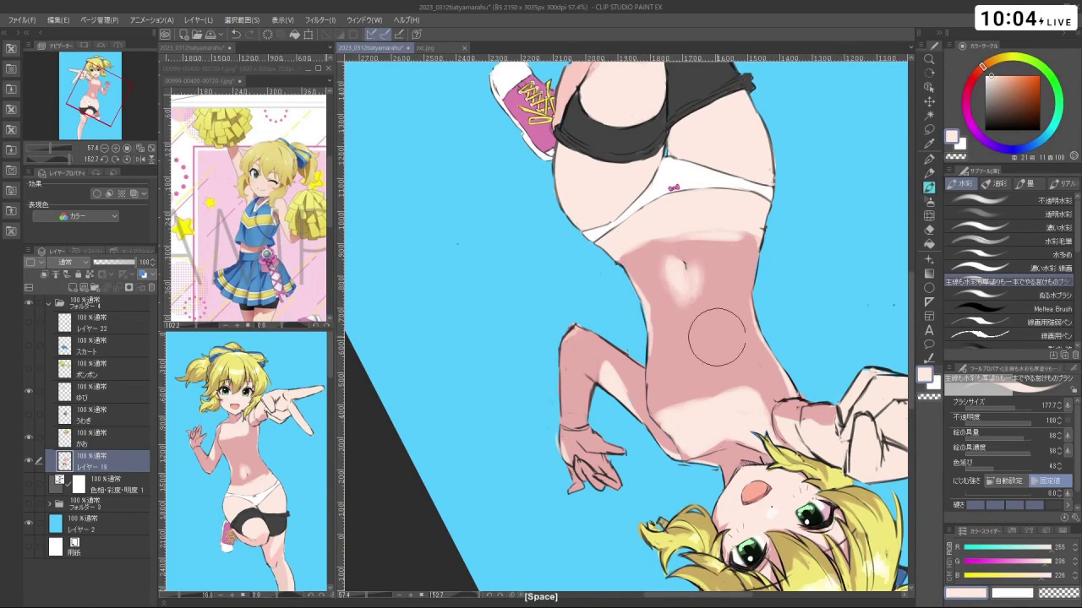
drag(717, 338, 685, 351)
key(shift+space)
key(ctrl+space)
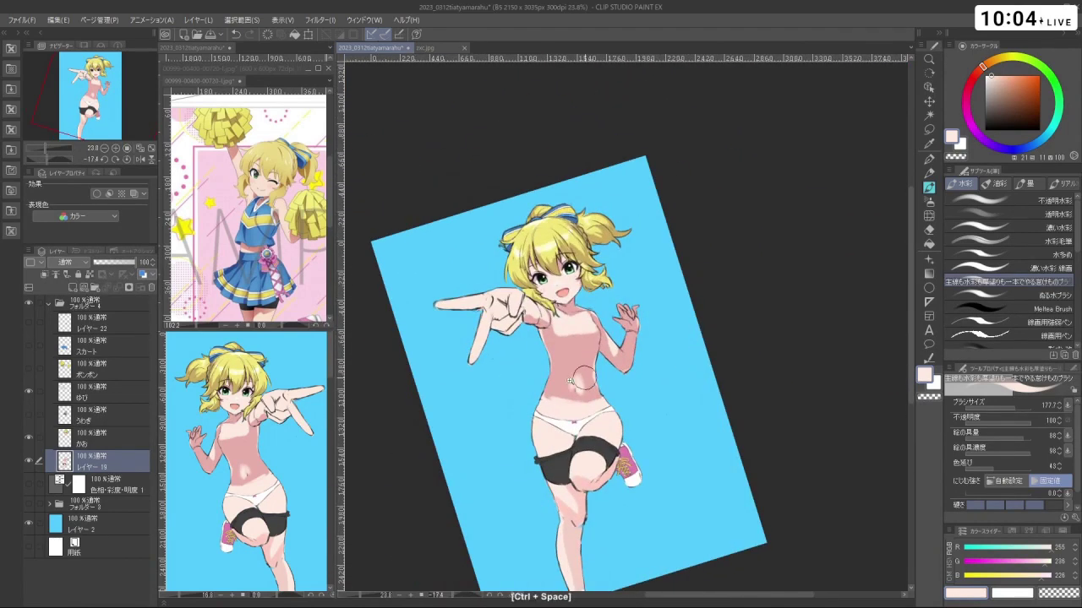
Refine the light edge along the torso's side and pick the pink shadow tone for the shading
key(shift+space)
drag(581, 373, 671, 370)
key(ctrl+z)
mouse_move(584, 397)
mouse_down()
mouse_move(606, 430)
mouse_move(600, 380)
mouse_move(604, 406)
mouse_move(574, 364)
mouse_move(595, 433)
mouse_move(583, 416)
mouse_move(605, 441)
mouse_move(708, 370)
mouse_move(719, 348)
mouse_move(716, 378)
mouse_move(720, 343)
mouse_move(721, 367)
mouse_move(715, 348)
mouse_move(693, 386)
mouse_move(690, 458)
mouse_move(721, 402)
mouse_move(650, 258)
mouse_up()
right_click(578, 380)
key(shift+space)
key(ctrl+z)
key(shift+space)
key(shift+space)
mouse_move(610, 372)
mouse_down()
mouse_move(676, 293)
mouse_move(658, 274)
mouse_move(586, 407)
mouse_up()
key(space)
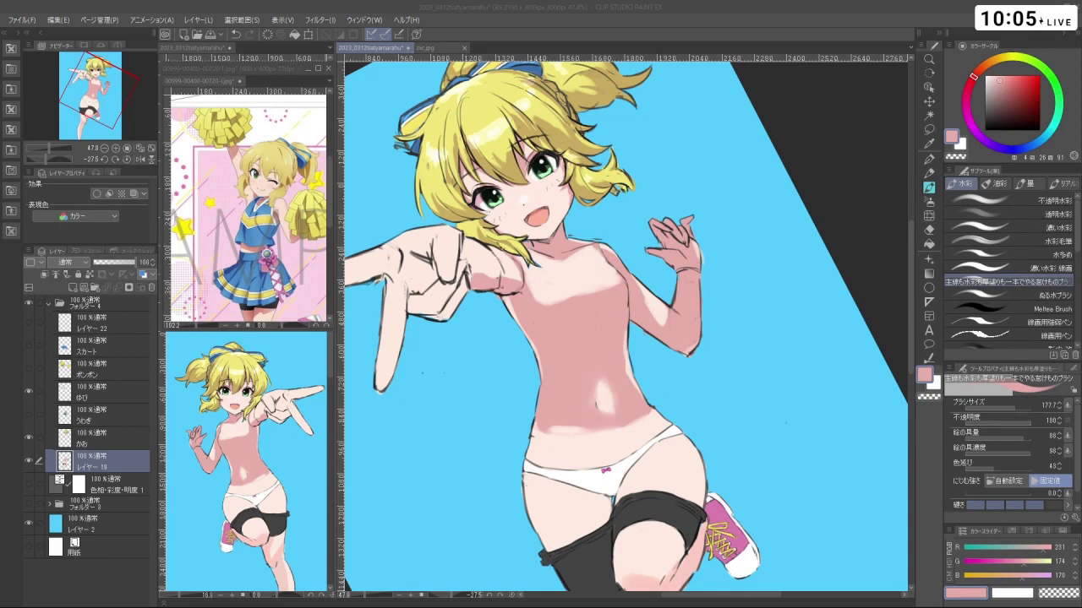
Trim the midsection's light accent with the sampled pink shadow tone and the brush at 77.5
right_click(592, 371)
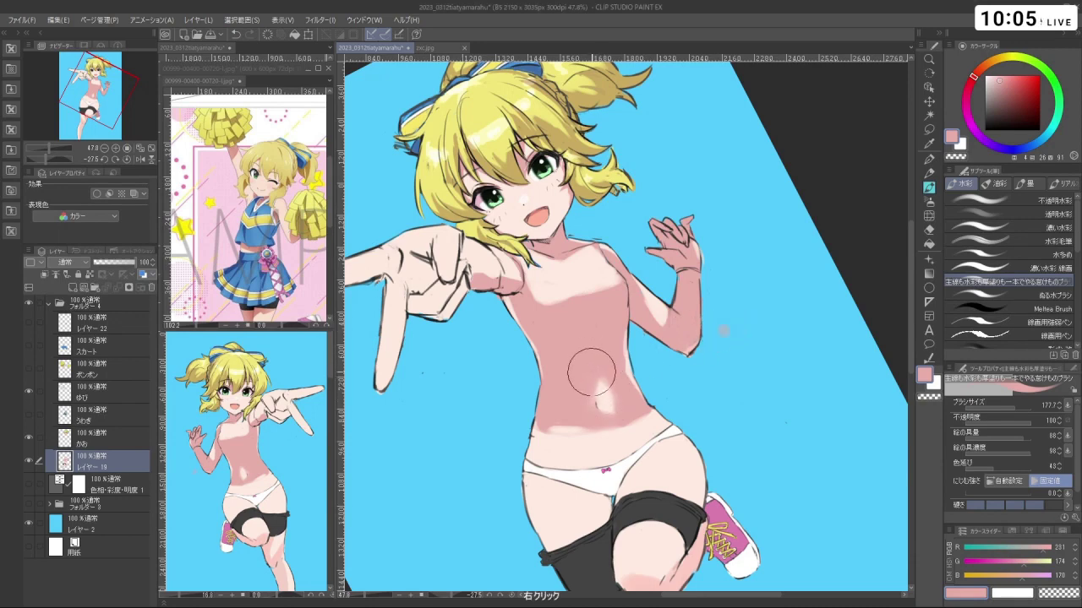
key(ctrl+z)
mouse_move(591, 372)
mouse_down()
mouse_move(612, 382)
mouse_move(563, 375)
mouse_up()
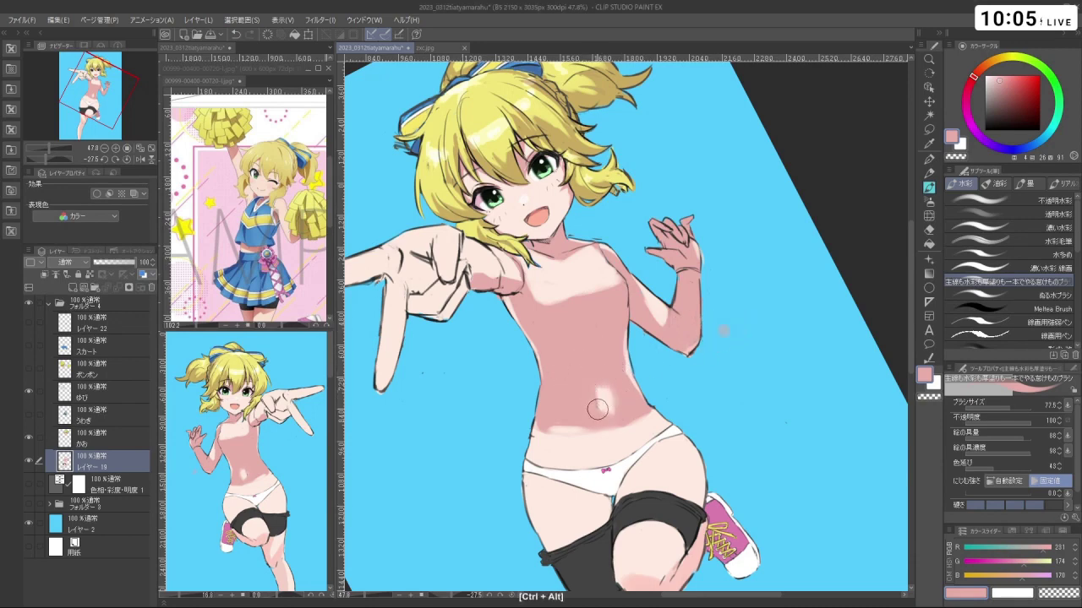
key(ctrl+z)
Choose a near-black colour and redraw the small dark line on the midsection with the brush at 15.3
drag(999, 110, 983, 125)
key(ctrl+space)
mouse_move(585, 398)
ctrl+alt+mouse_down()
mouse_move(572, 397)
mouse_move(599, 414)
ctrl+alt+mouse_up()
key(ctrl+z)
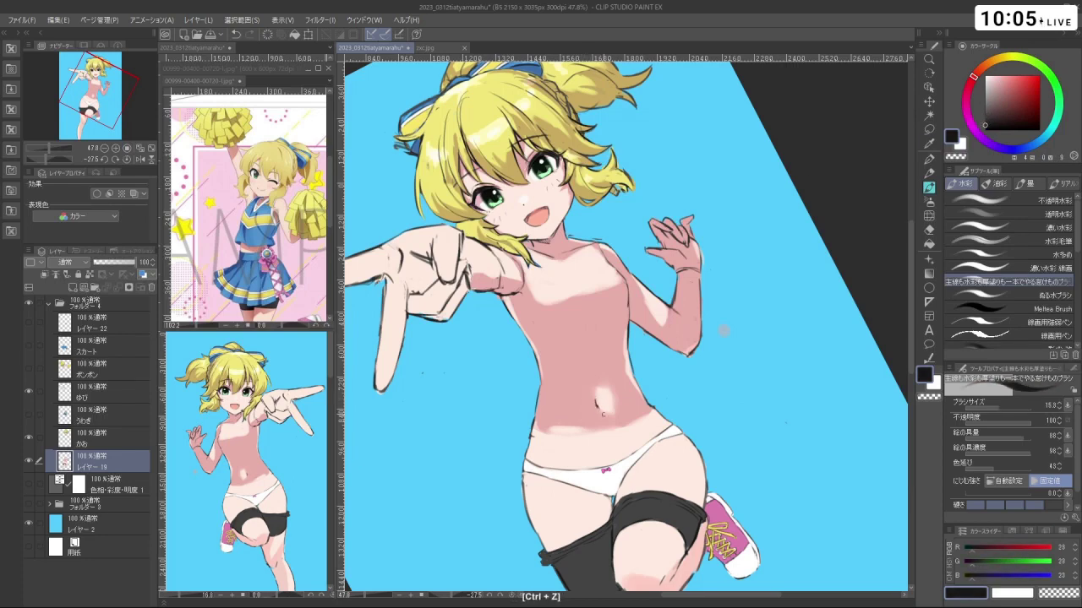
ctrl+drag(689, 426, 677, 271)
shift+drag(677, 424, 625, 245)
shift+drag(640, 416, 647, 395)
drag(671, 393, 665, 322)
ctrl+drag(641, 339, 710, 340)
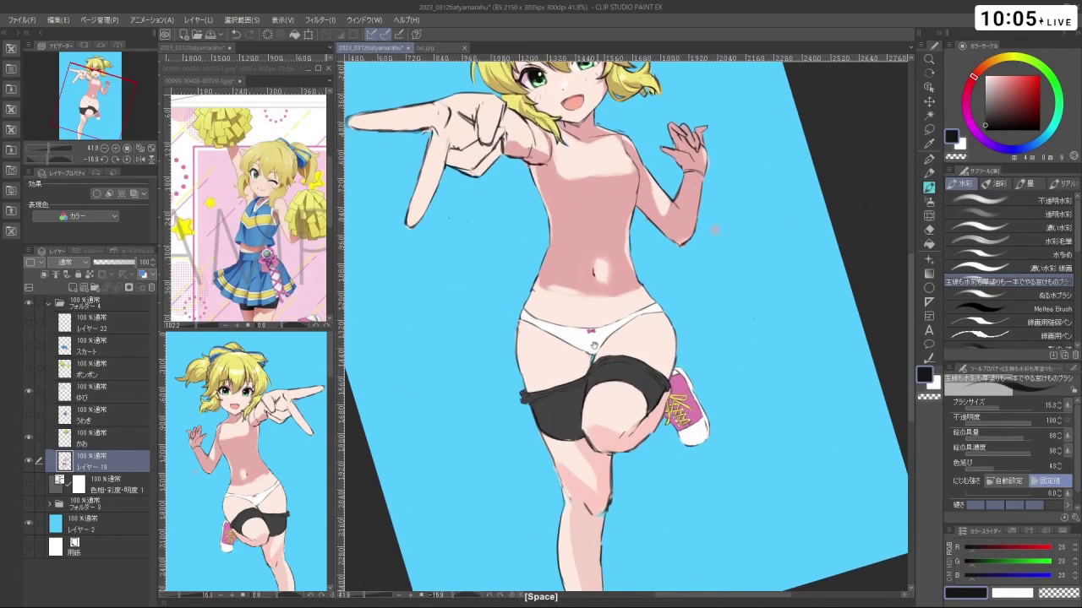
Pick the pink shadow tone from the skin and add shading near the waist with the brush at 66.6
drag(583, 276, 601, 298)
right_click(564, 78)
right_click(595, 294)
key(ctrl+z)
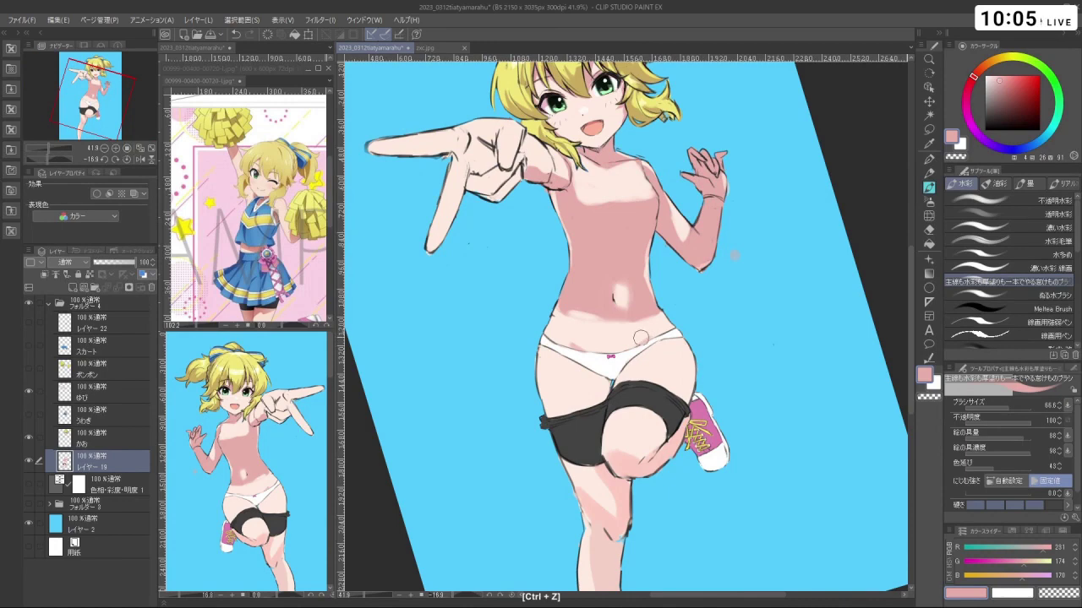
Paint pink cast shadows on the skin beside the clothing edges, undoing unwanted strokes
key(shift+space)
mouse_move(558, 340)
mouse_down()
mouse_move(607, 400)
mouse_move(626, 376)
mouse_move(608, 384)
mouse_move(618, 397)
mouse_up()
key(ctrl+space)
key(ctrl+alt)
key(ctrl+z)
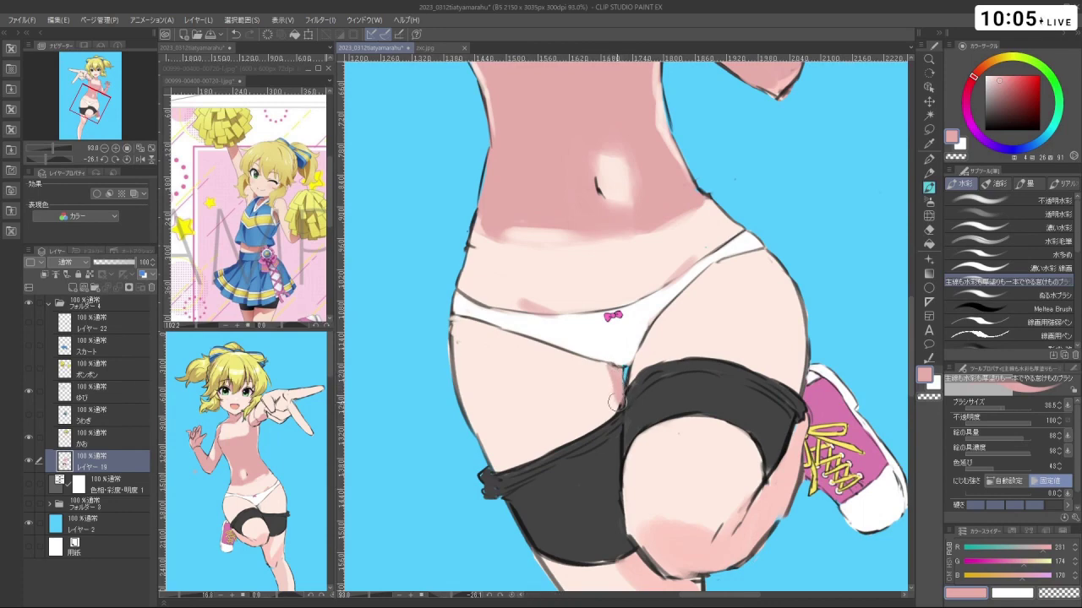
key(ctrl+z)
drag(474, 425, 508, 463)
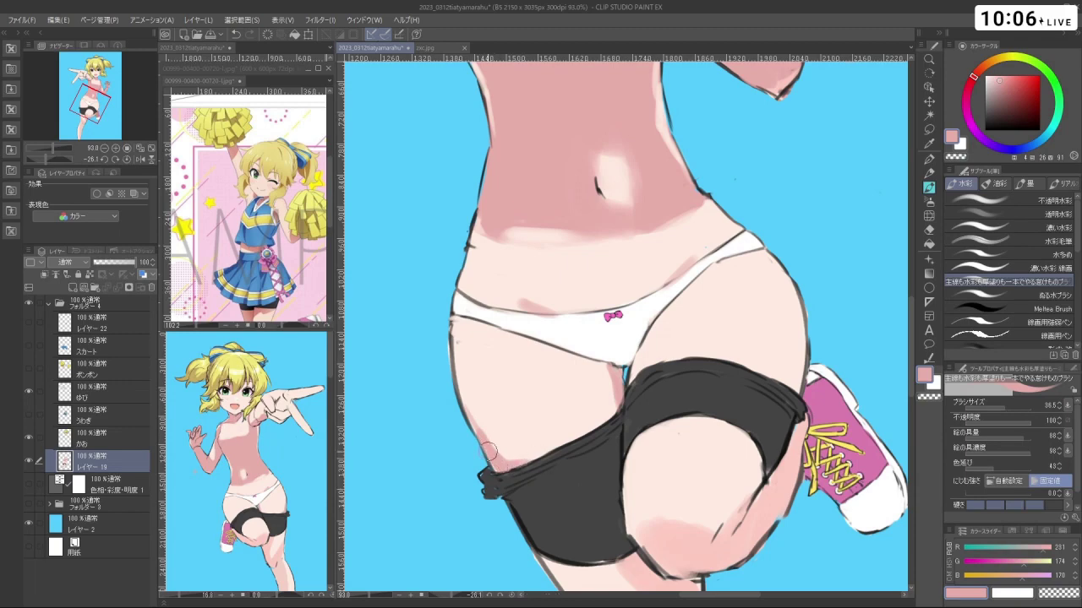
Refine the pink shading on the legs above the black bands with the brush at 72.2, undoing unwanted strokes
drag(560, 376, 456, 376)
drag(599, 423, 717, 351)
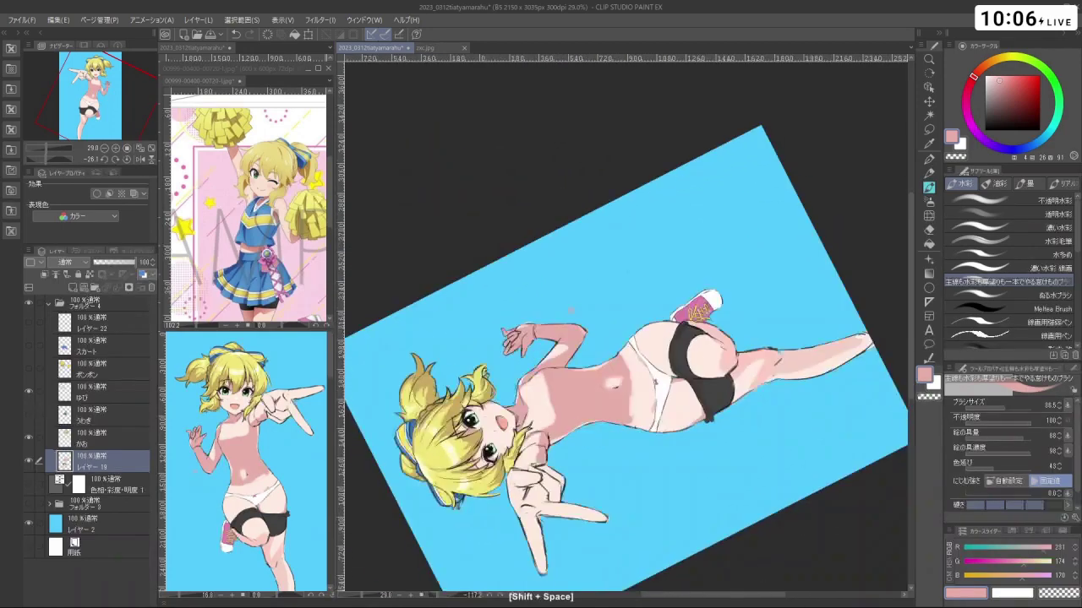
drag(569, 311, 683, 311)
drag(541, 374, 576, 394)
key(ctrl+z)
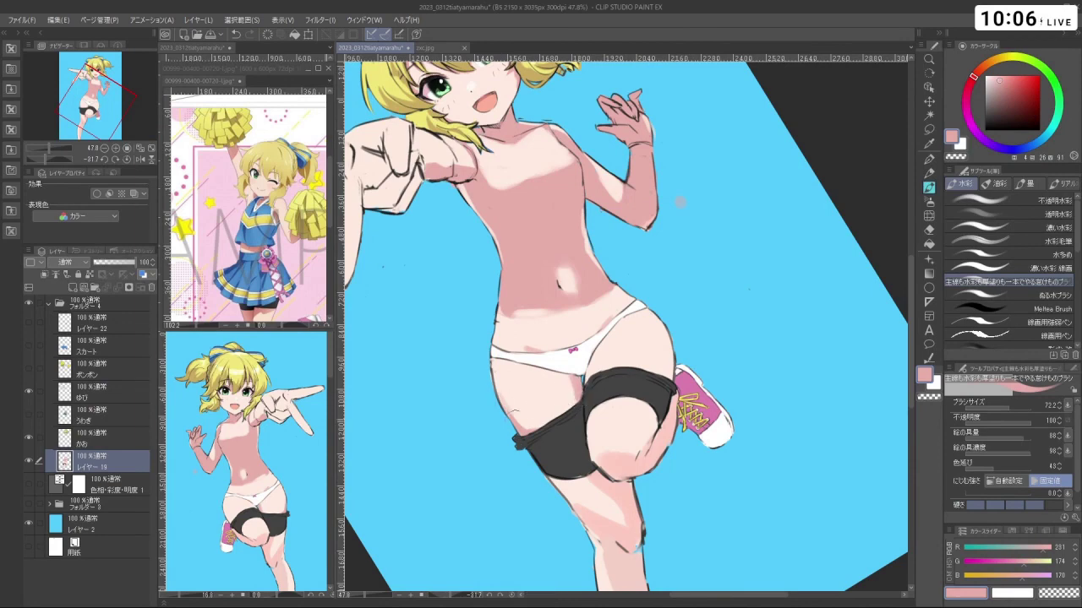
drag(537, 425, 596, 315)
key(ctrl+z)
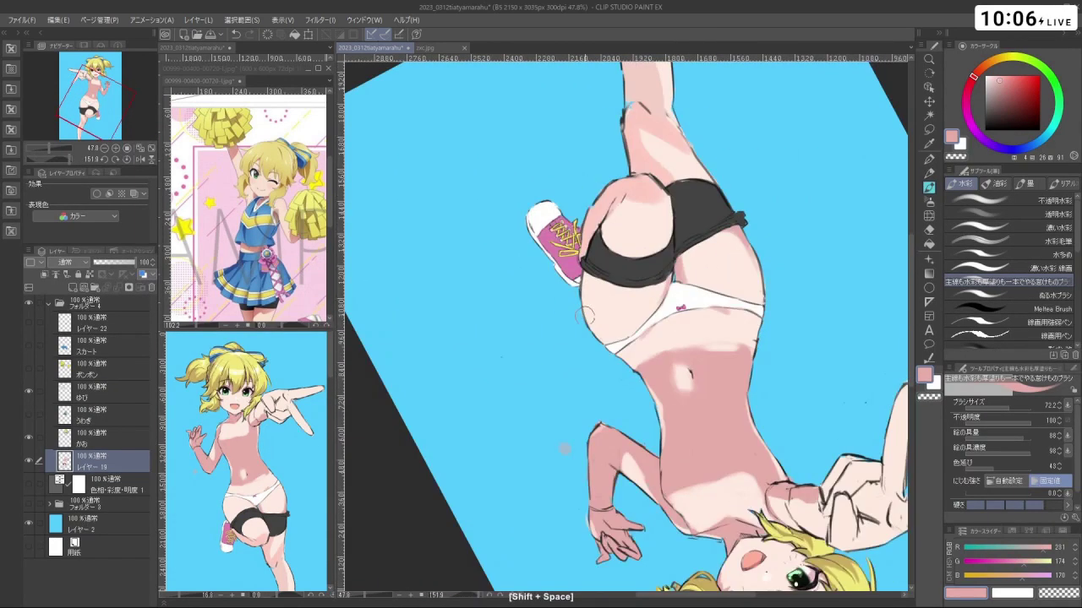
key(ctrl+z)
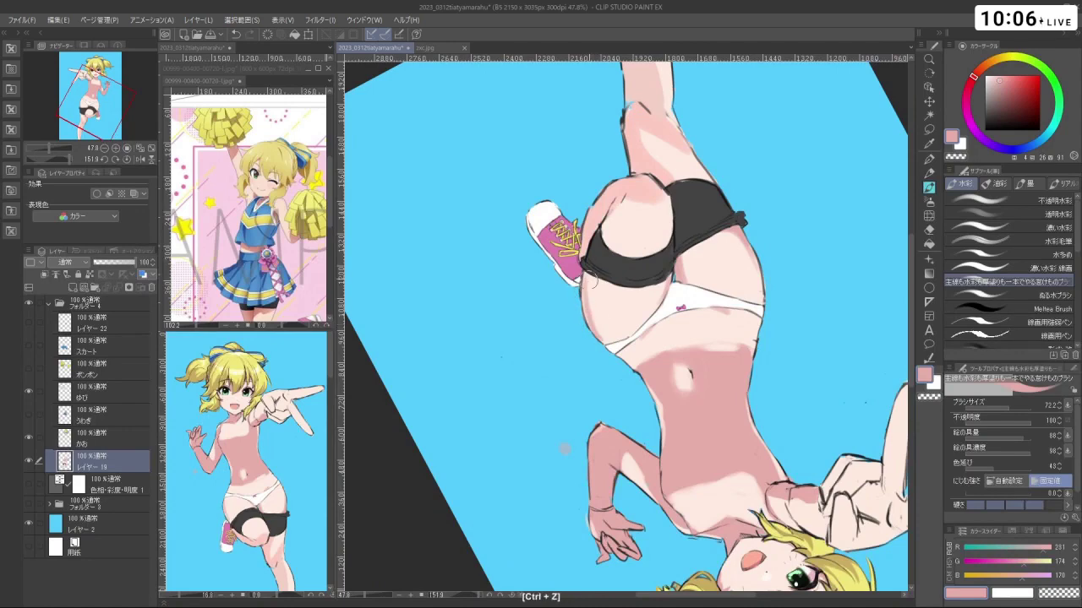
drag(587, 298, 644, 368)
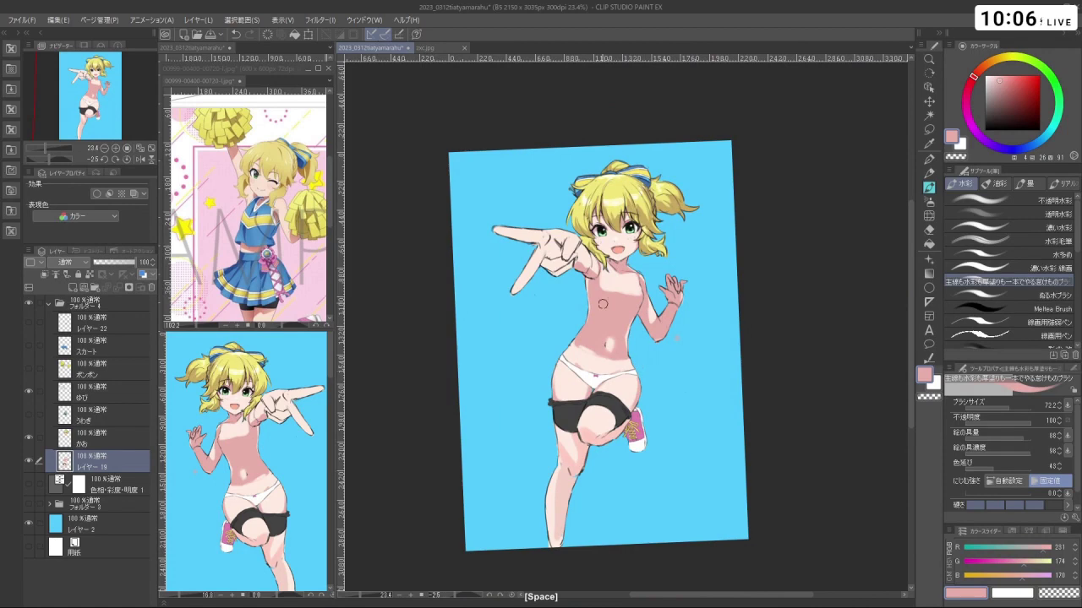
Add pink shadow strokes to the folded fingers of the pointing hand on the ゆび layer with the brush at 58.1
drag(602, 304, 637, 404)
click(117, 391)
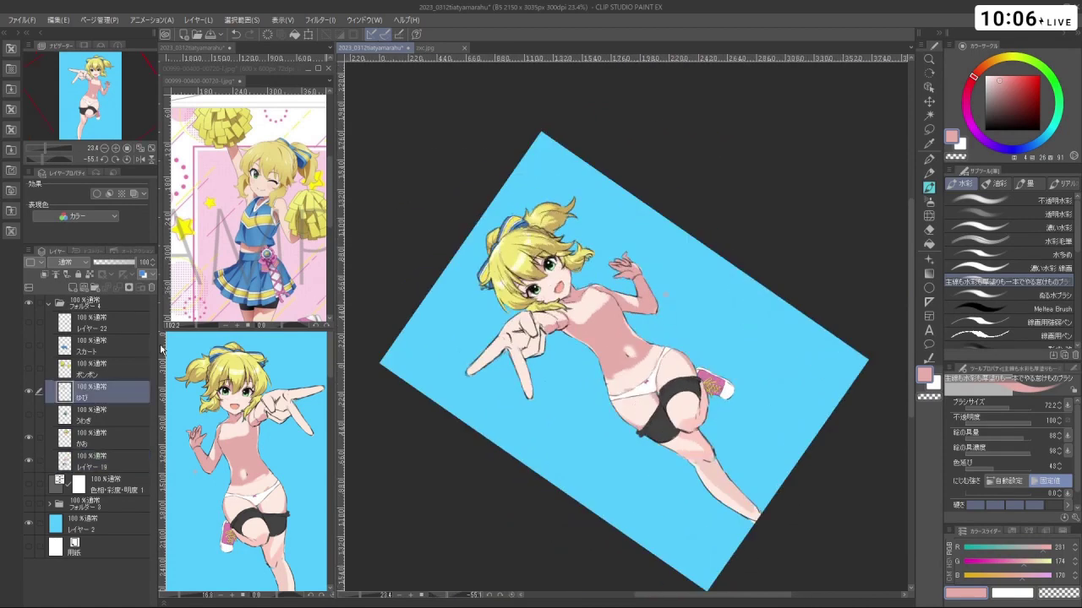
drag(544, 337, 592, 337)
drag(537, 345, 545, 354)
key(ctrl+z)
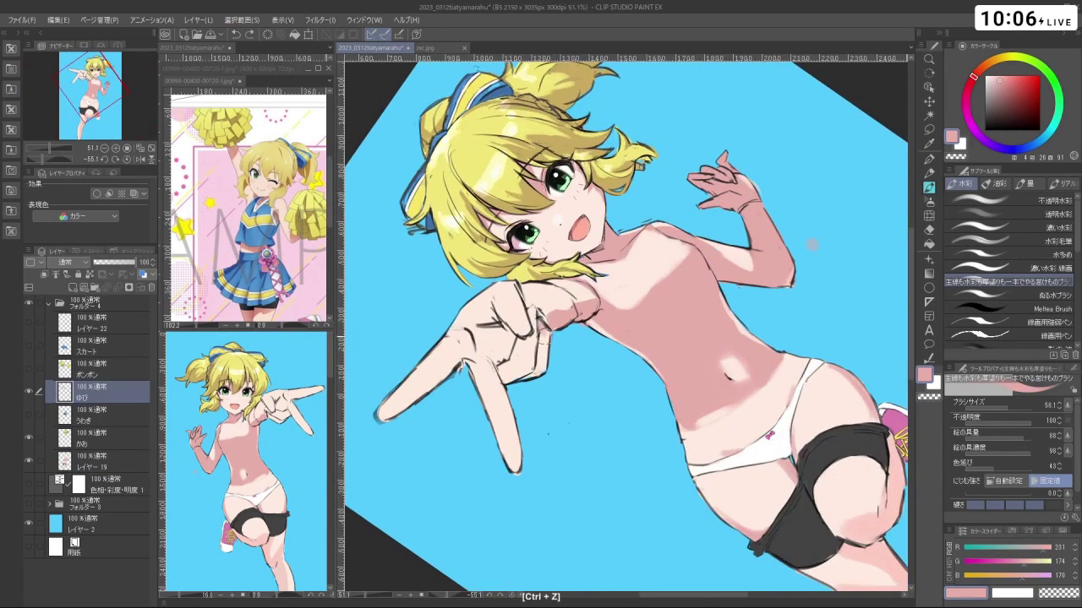
drag(535, 313, 531, 342)
key(ctrl+z)
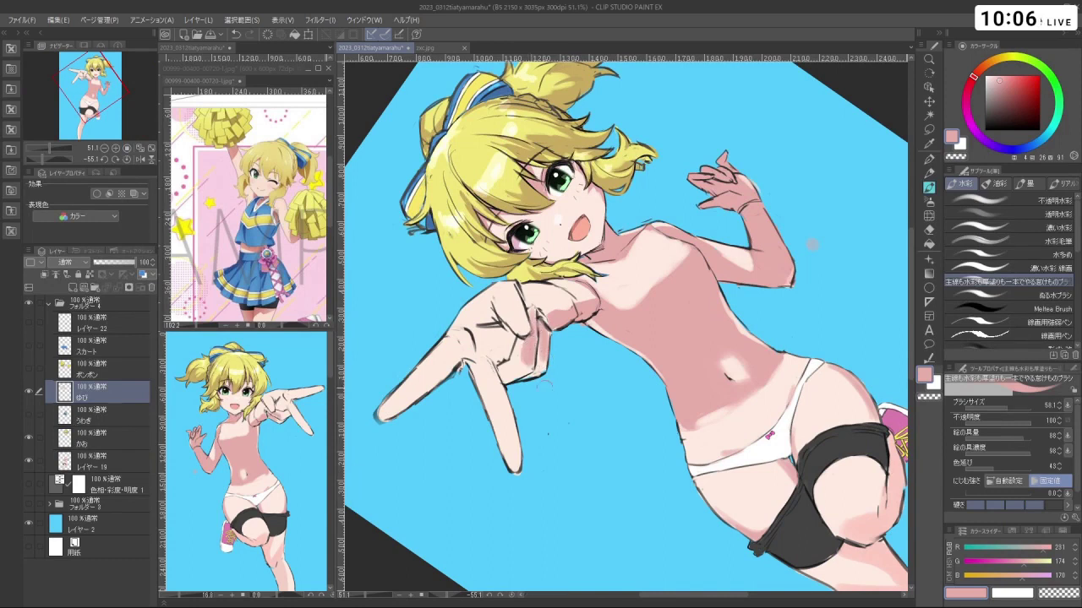
Shade the lower extended finger of the pointing hand along its edge, undoing unwanted strokes
key(shift+space)
key(ctrl+z)
mouse_move(512, 377)
mouse_down()
mouse_move(534, 366)
mouse_move(553, 390)
mouse_move(528, 446)
mouse_up()
key(shift+space)
key(ctrl+z)
drag(501, 398, 534, 456)
drag(517, 411, 540, 464)
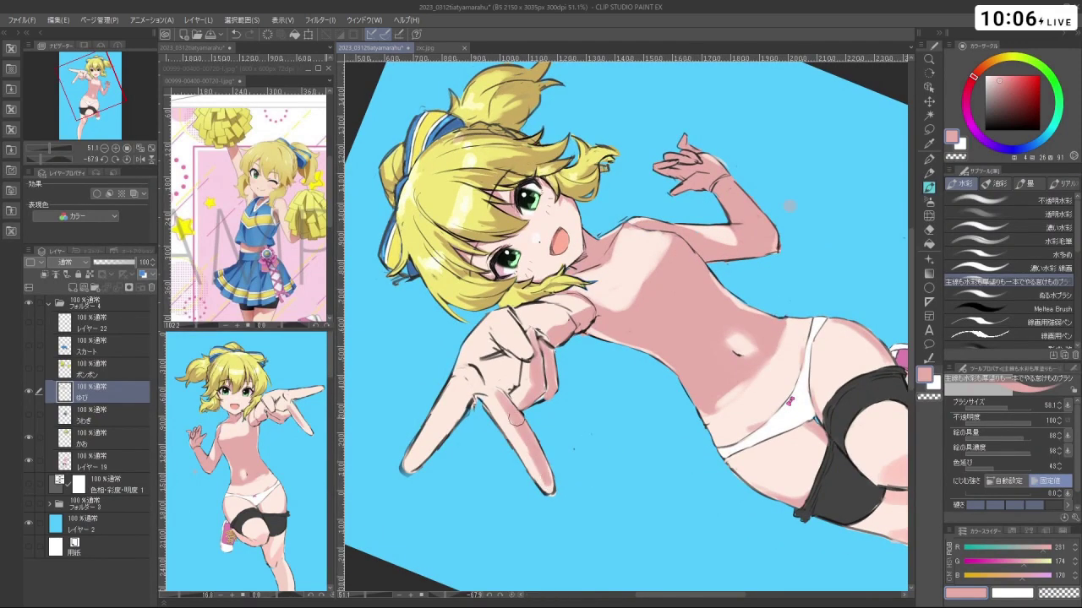
mouse_move(504, 365)
mouse_down()
mouse_move(506, 392)
mouse_move(512, 330)
mouse_move(522, 355)
mouse_move(510, 321)
mouse_move(609, 452)
mouse_move(638, 437)
mouse_move(509, 389)
mouse_up()
key(ctrl+z)
key(shift+space)
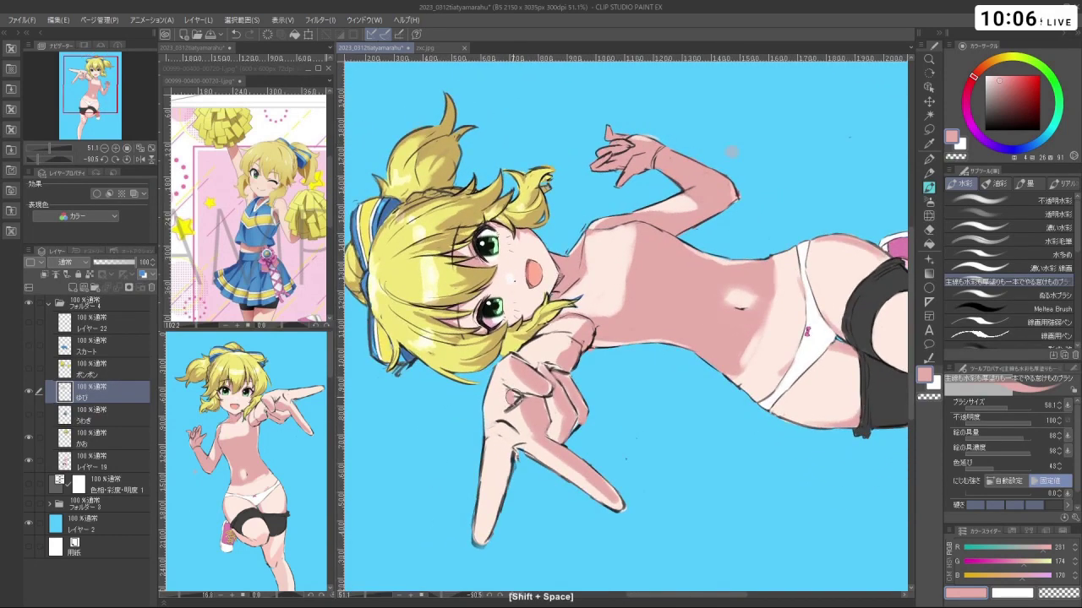
Paint a pink shadow along the other extended finger with the brush at 41.8, redoing the first stroke
drag(506, 444, 489, 515)
key(ctrl+z)
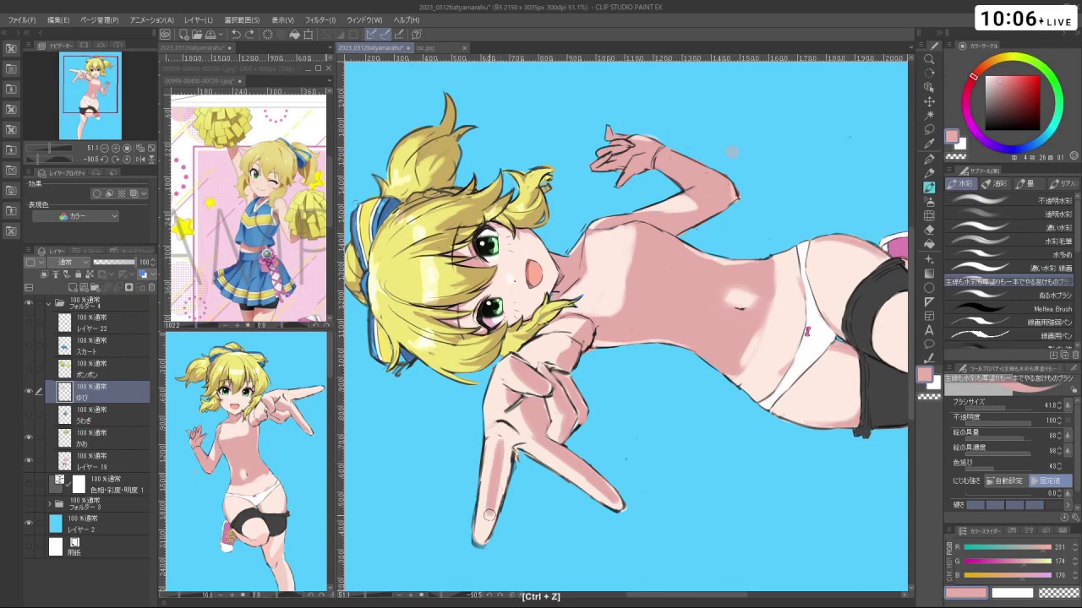
drag(506, 448, 499, 485)
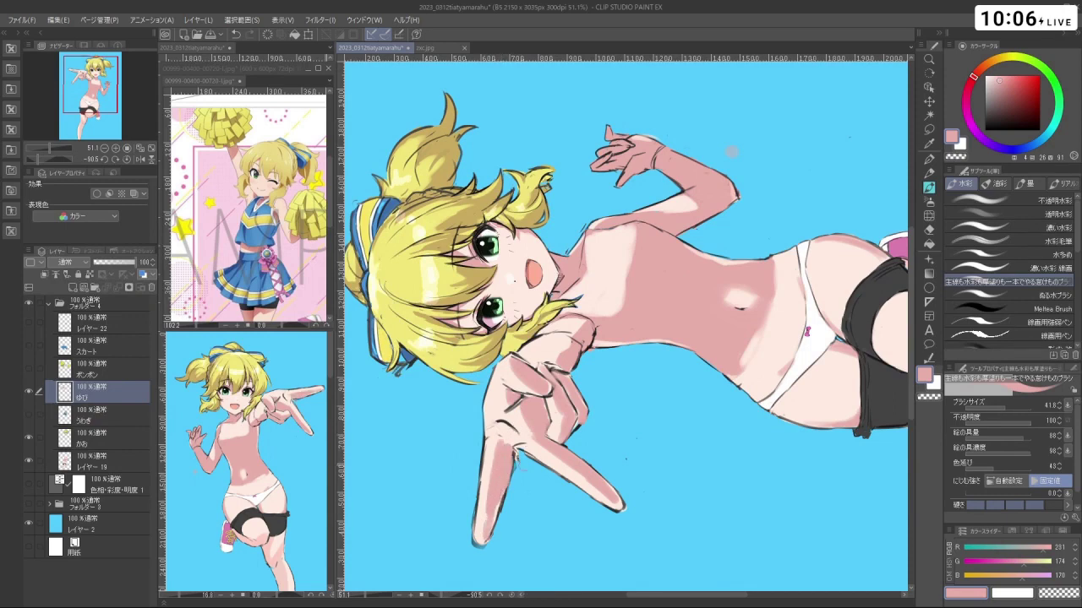
mouse_move(615, 531)
mouse_down()
mouse_move(560, 522)
mouse_move(473, 476)
mouse_move(449, 436)
mouse_up()
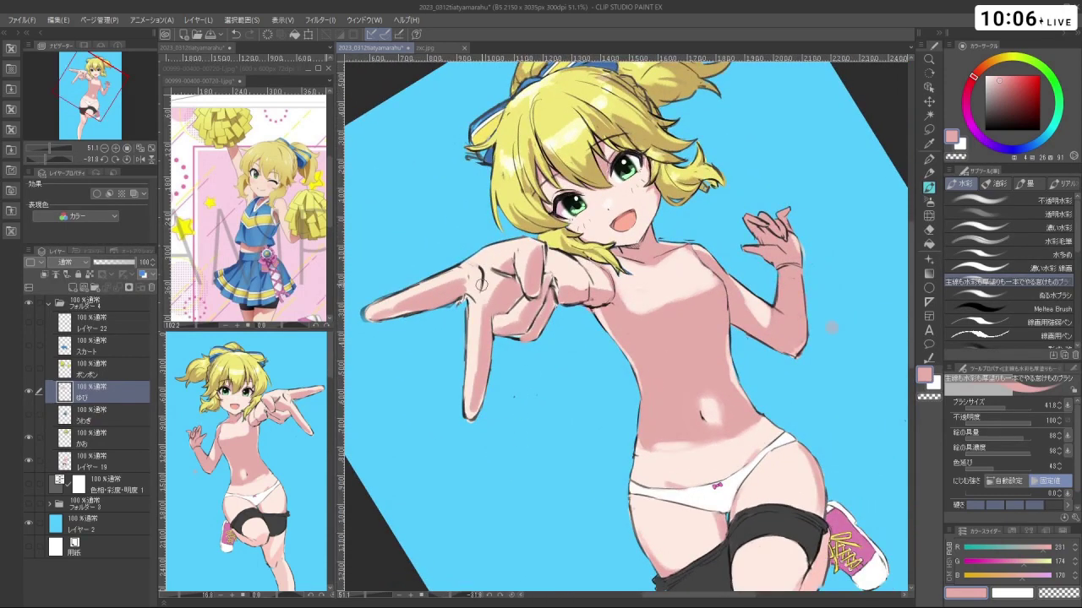
Shade the back of the pointing hand and its knuckles in pink, undoing the unwanted stroke
key(ctrl+z)
click(491, 280)
mouse_move(486, 279)
mouse_down()
mouse_move(473, 371)
mouse_move(541, 440)
mouse_up()
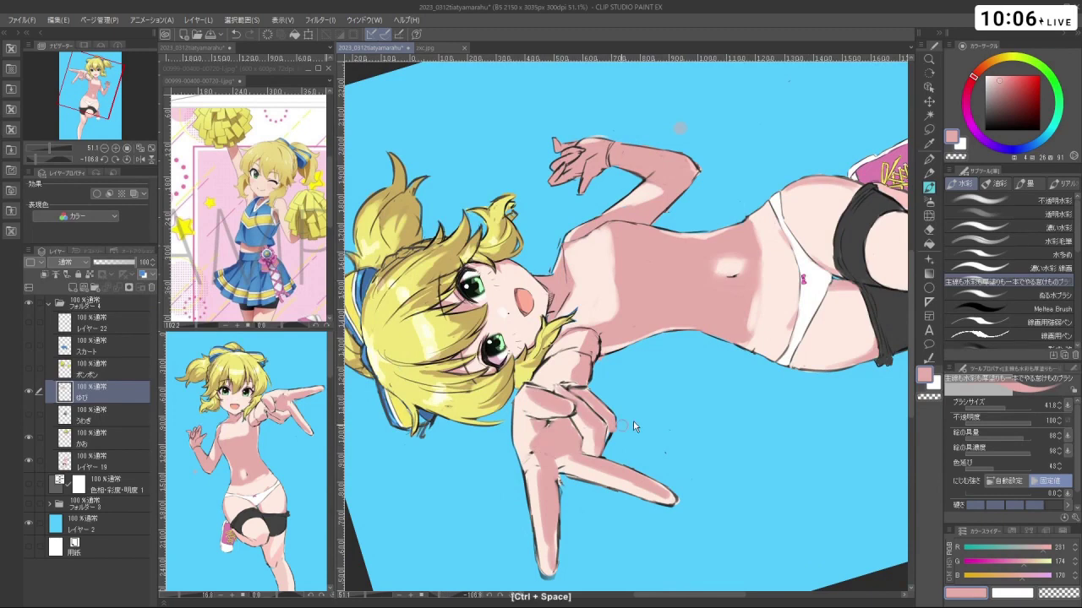
drag(636, 425, 602, 430)
drag(625, 432, 621, 388)
drag(524, 210, 755, 222)
drag(755, 291, 739, 307)
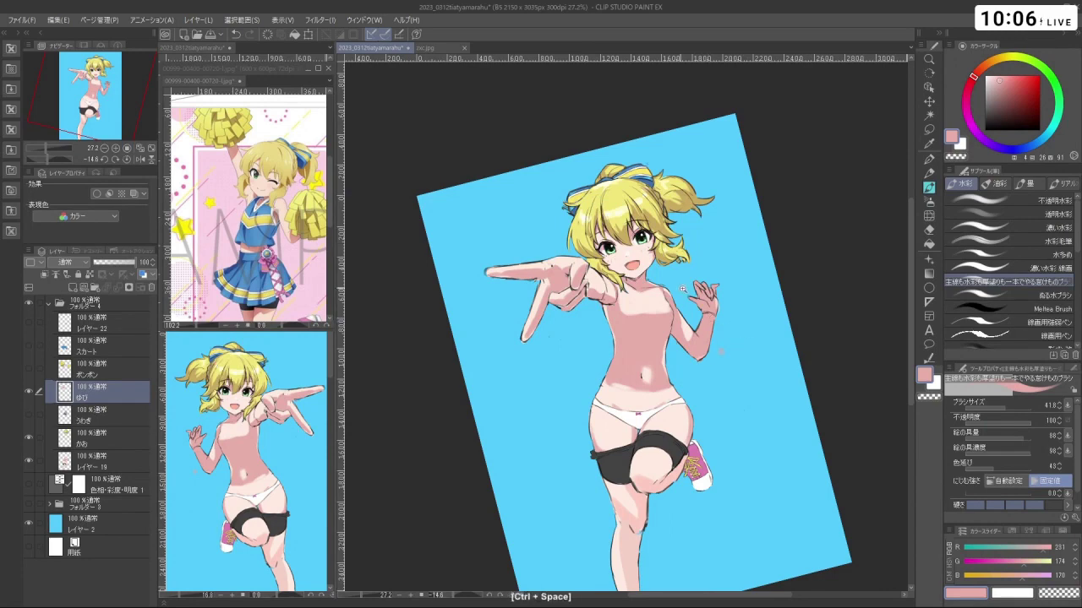
drag(683, 287, 719, 287)
drag(718, 287, 727, 333)
Try repainting the upper torso shading with the brush at 165.5, undoing the strokes
right_click(627, 306)
mouse_move(638, 313)
mouse_down()
mouse_move(667, 313)
mouse_move(624, 316)
mouse_move(646, 339)
mouse_move(655, 335)
mouse_move(630, 297)
mouse_move(614, 297)
mouse_move(638, 348)
mouse_up()
key(ctrl+z)
key(ctrl+z)
alt+click(643, 343)
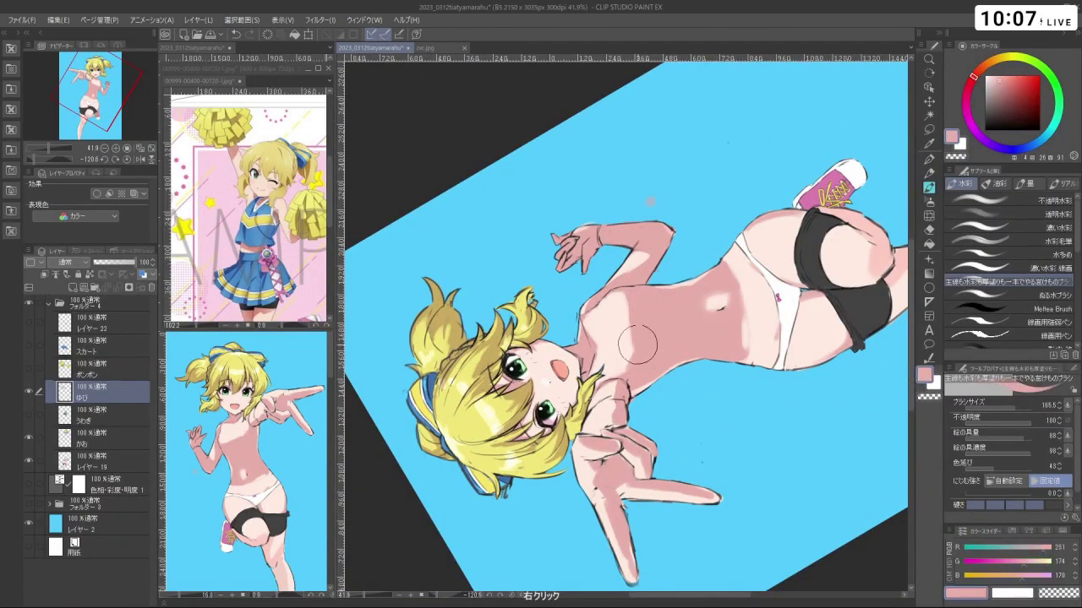
Pick the light skin tone and reshape the lit area of the upper torso with the brush at 119.3
key(shift+space)
drag(675, 446, 545, 230)
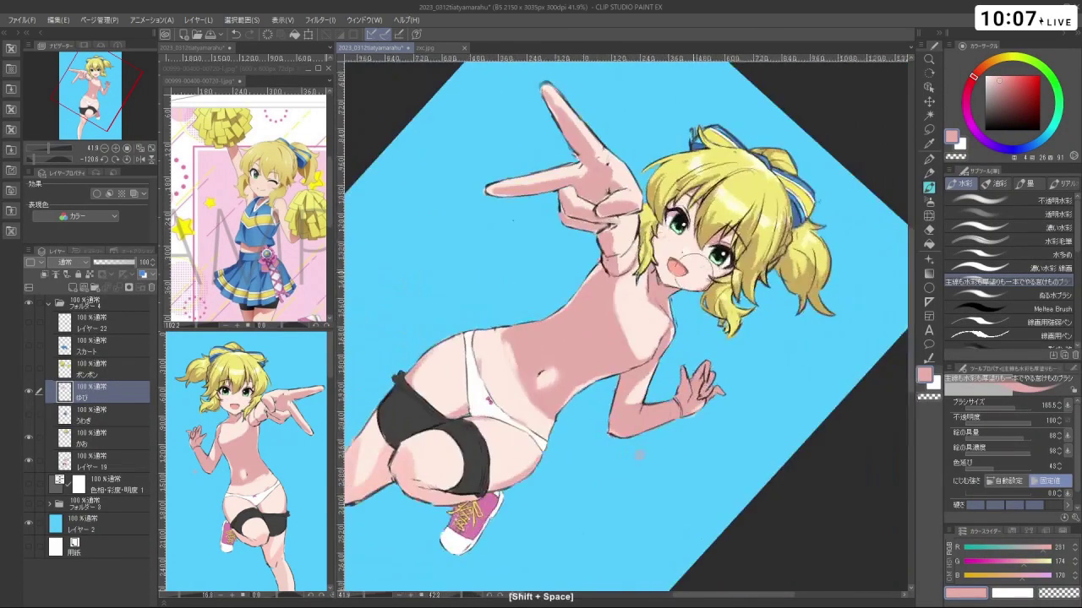
drag(748, 270, 659, 279)
drag(651, 418, 711, 369)
drag(647, 289, 607, 290)
mouse_move(643, 295)
mouse_down()
mouse_move(624, 337)
mouse_move(761, 335)
mouse_up()
right_click(623, 335)
mouse_move(624, 333)
mouse_down()
mouse_move(614, 331)
mouse_move(620, 351)
mouse_up()
right_click(611, 324)
key(ctrl+z)
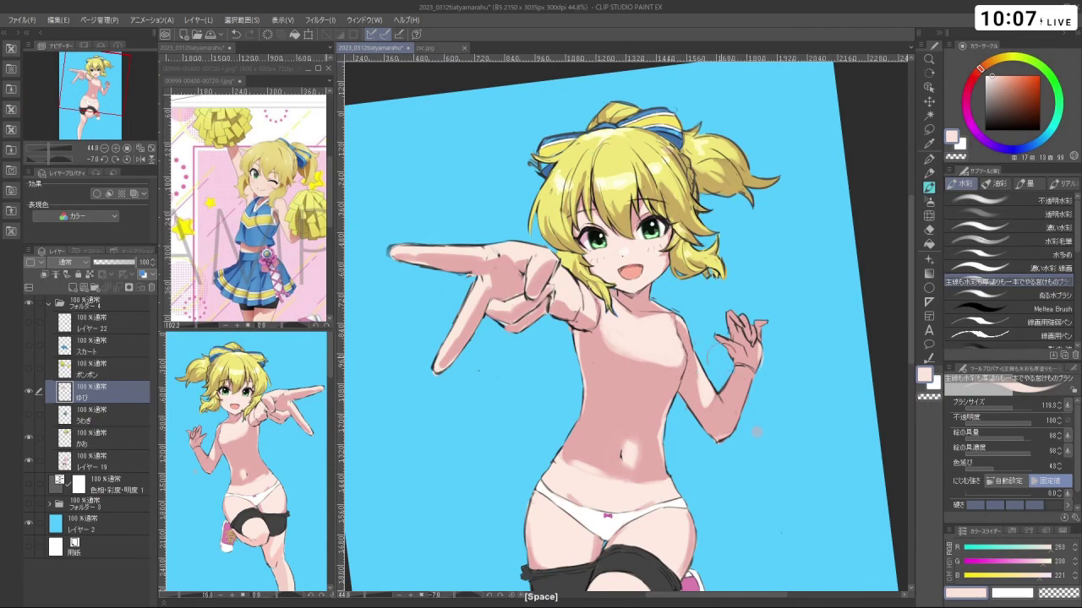
mouse_move(687, 358)
mouse_down()
mouse_move(617, 355)
mouse_move(697, 372)
mouse_up()
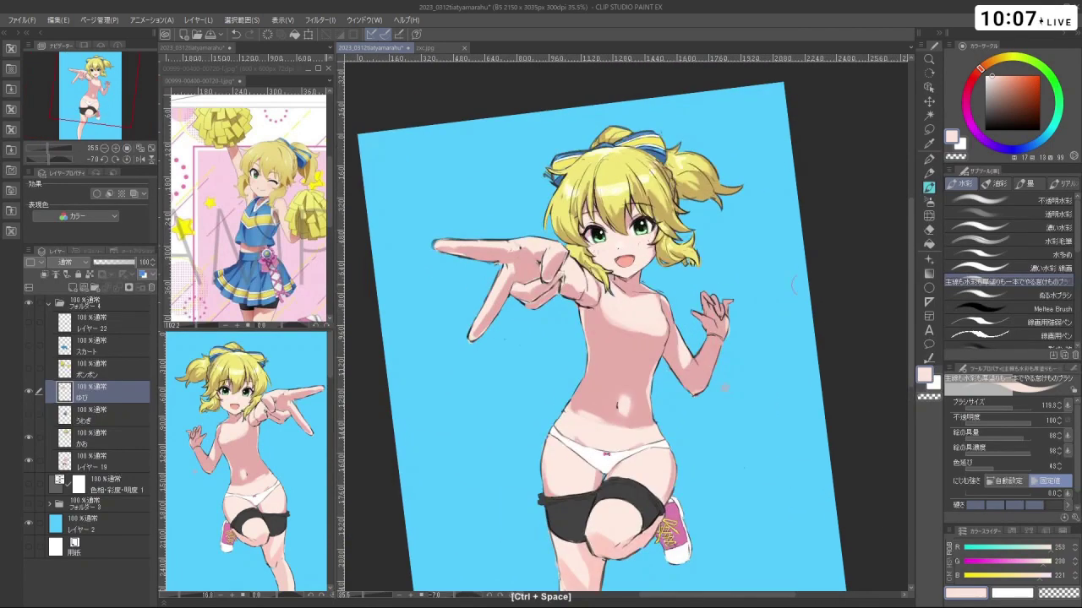
click(929, 216)
scroll(656, 328, up, 3)
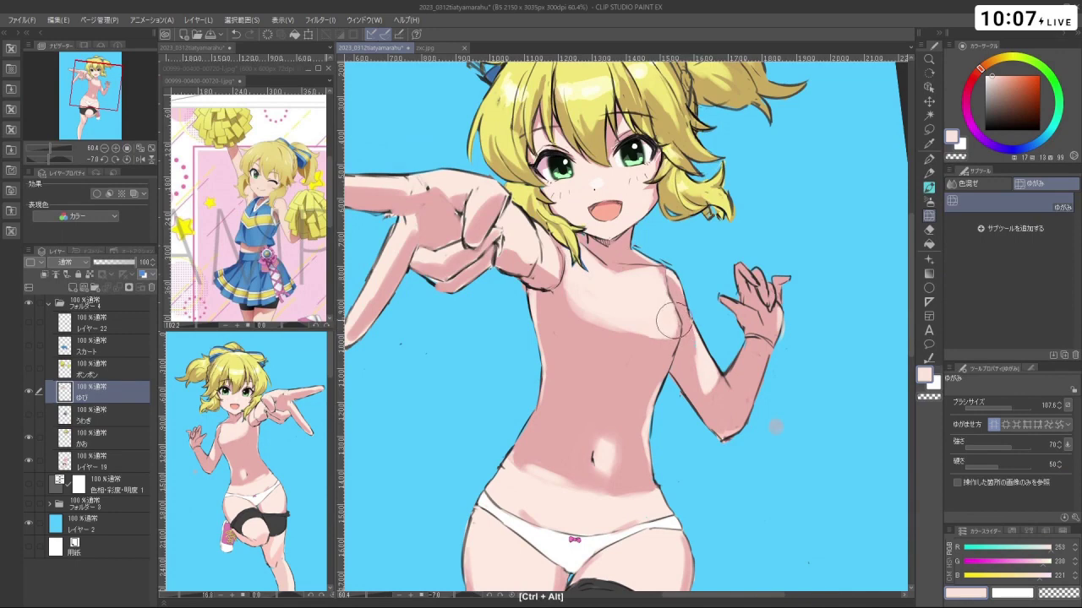
key(ctrl+z)
Hide レイヤー 19, lasso the misplaced torso strokes on the ゆび layer and cut them
click(29, 461)
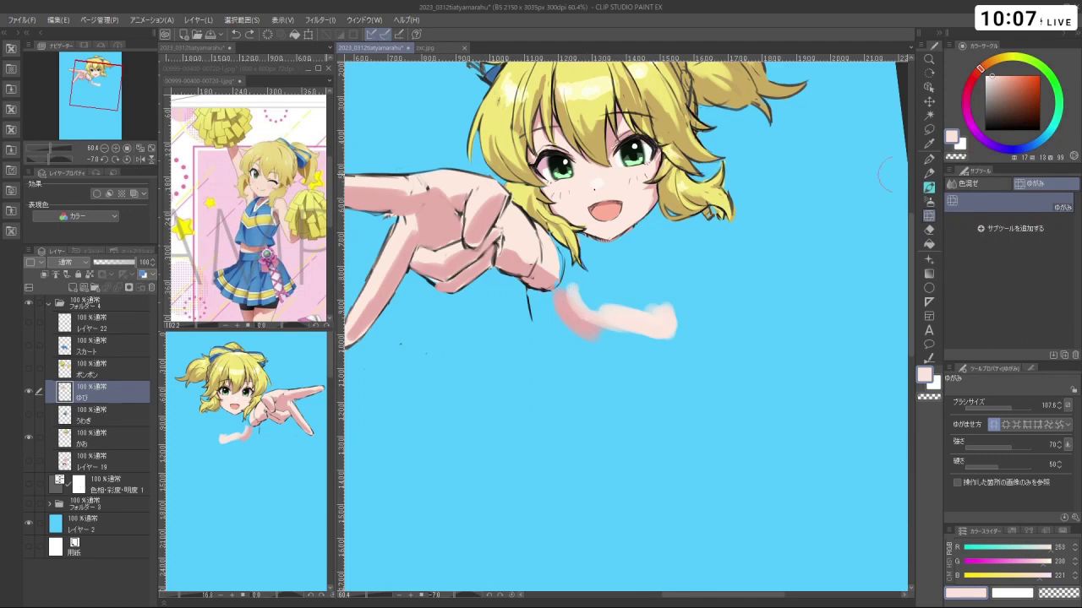
click(931, 131)
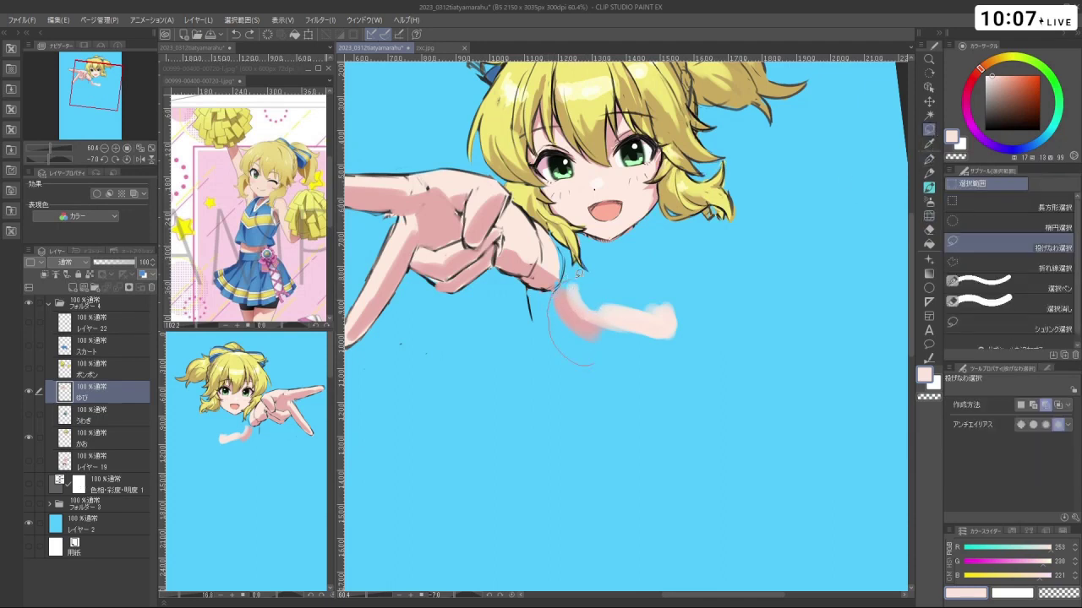
drag(707, 349, 648, 382)
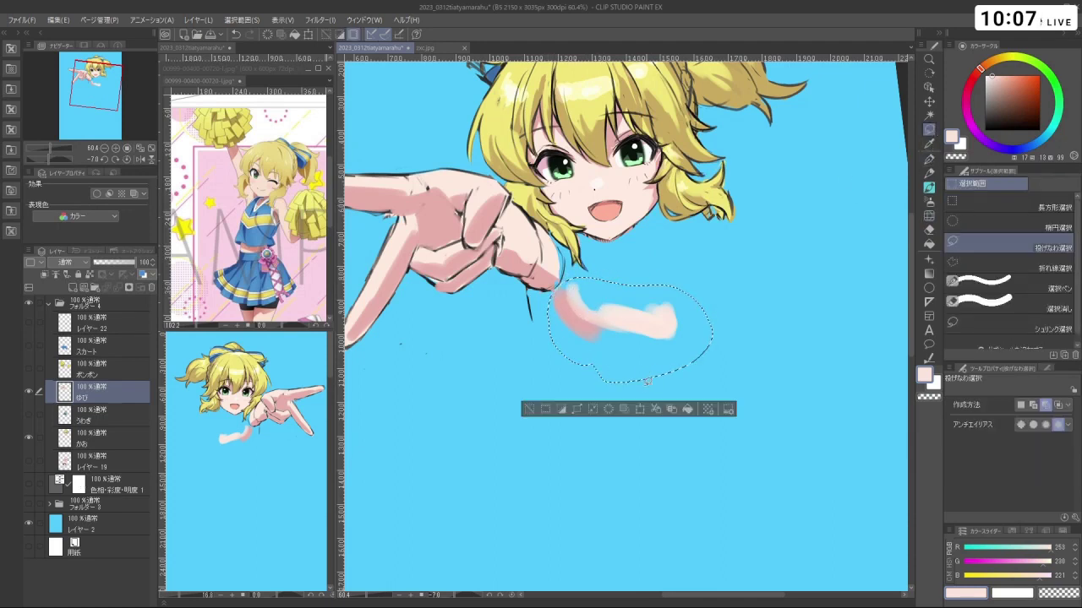
click(593, 410)
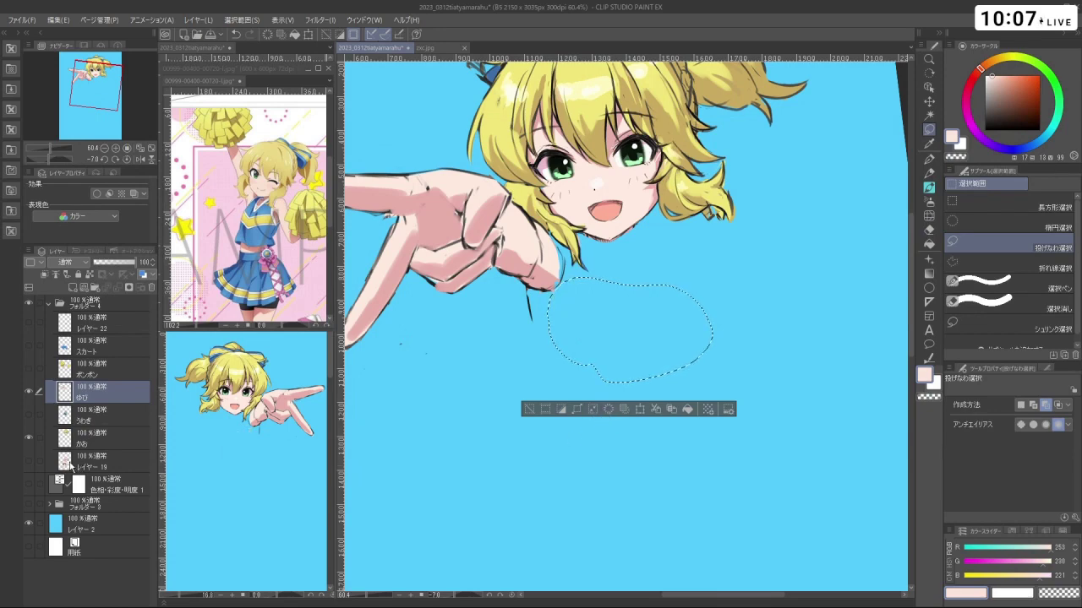
Show レイヤー 19 again, paste the cut strokes above it, merge them into it and clear the selection
click(52, 461)
click(28, 461)
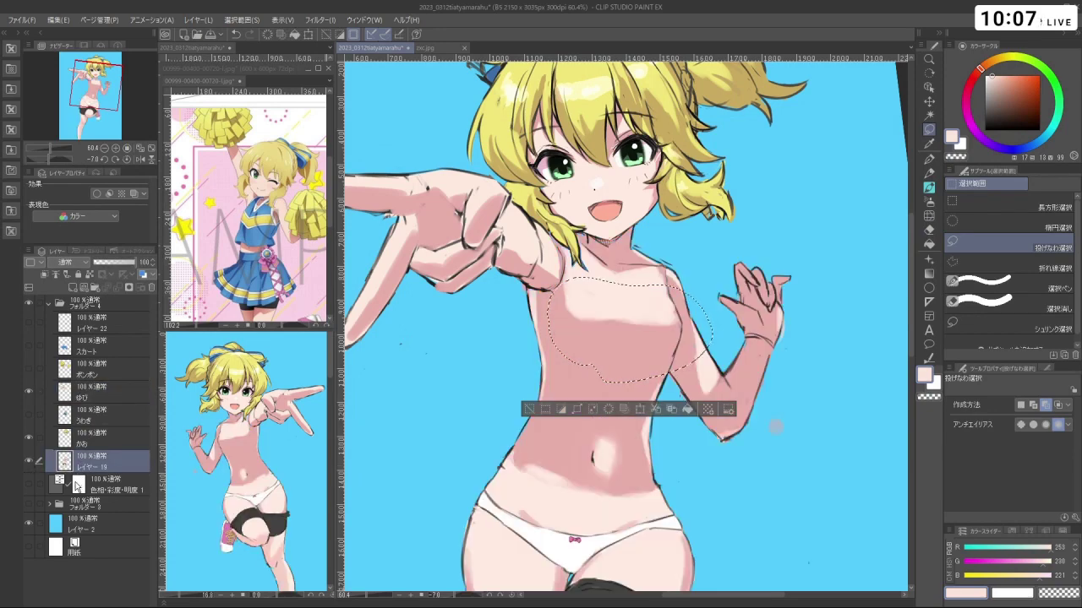
key(ctrl+v)
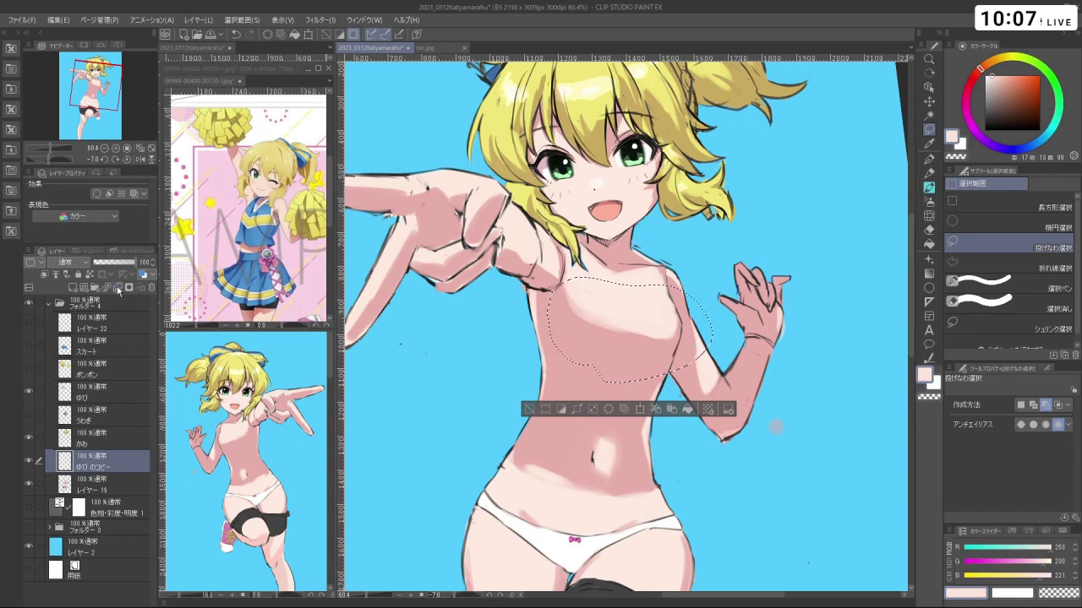
click(117, 289)
key(ctrl+d)
drag(742, 325, 710, 286)
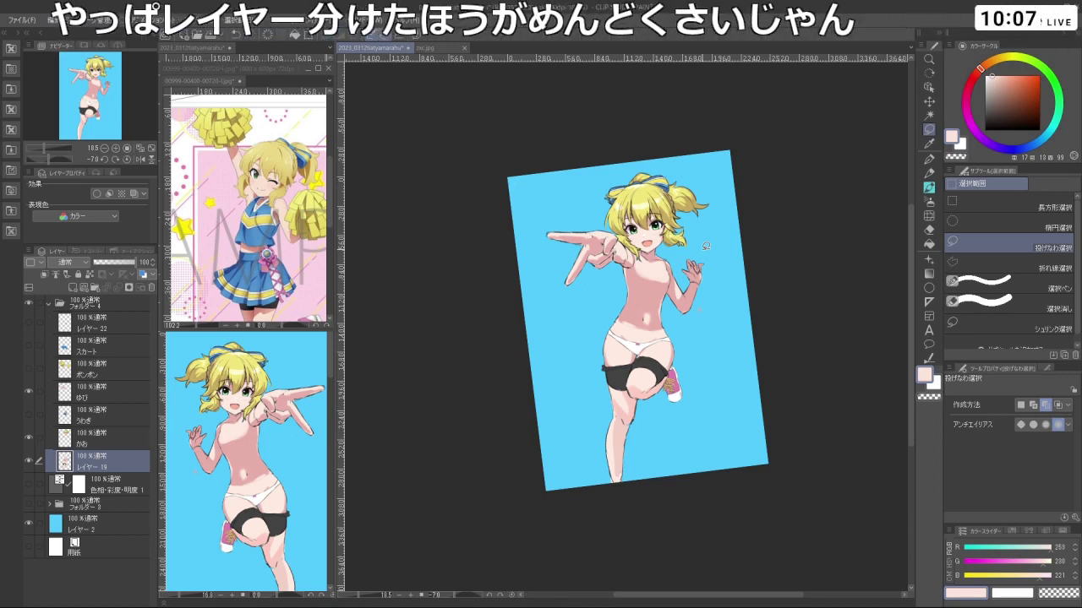
Pick the pink shadow tone and retouch the shading along the waist edge with the brush at 29.7
drag(738, 277, 709, 274)
drag(638, 304, 676, 314)
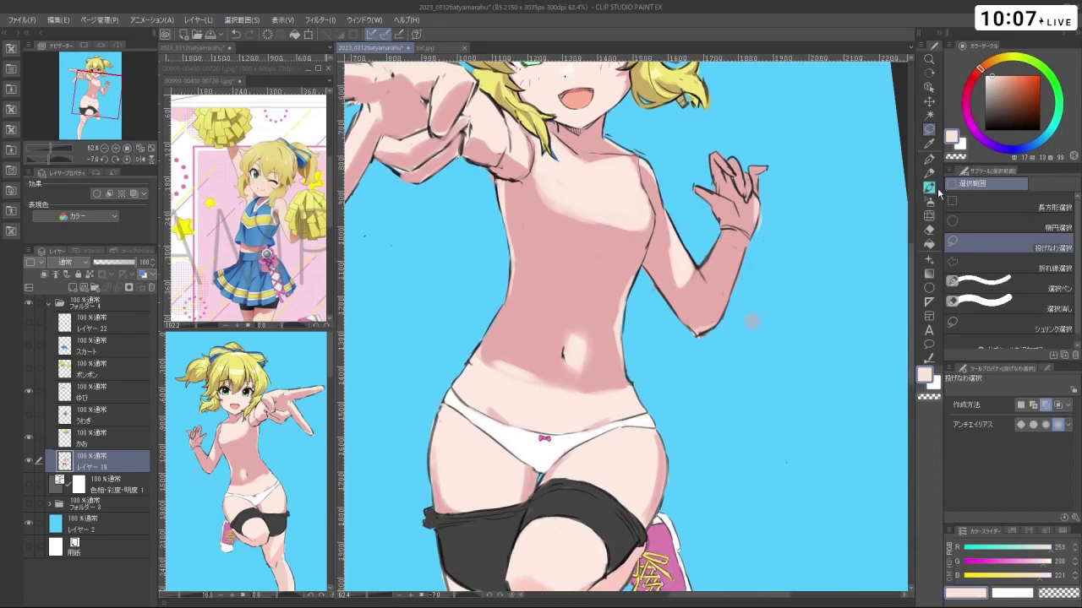
click(935, 188)
ctrl+click(621, 372)
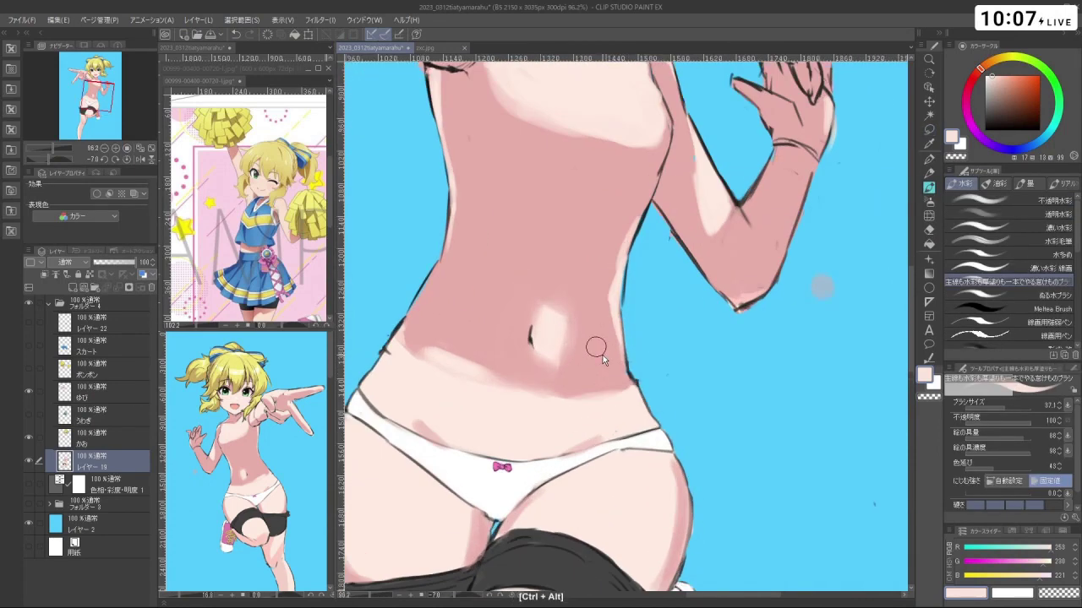
right_click(611, 355)
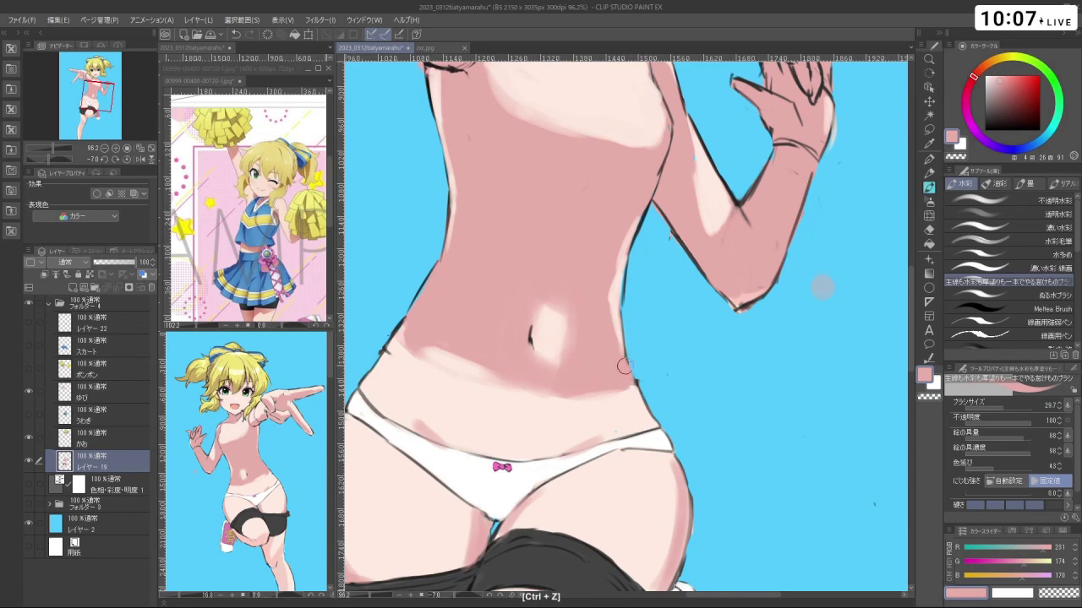
Choose a near-black colour and refine the waist outline with the brush at 9.2, erasing and undoing unwanted strokes
click(985, 125)
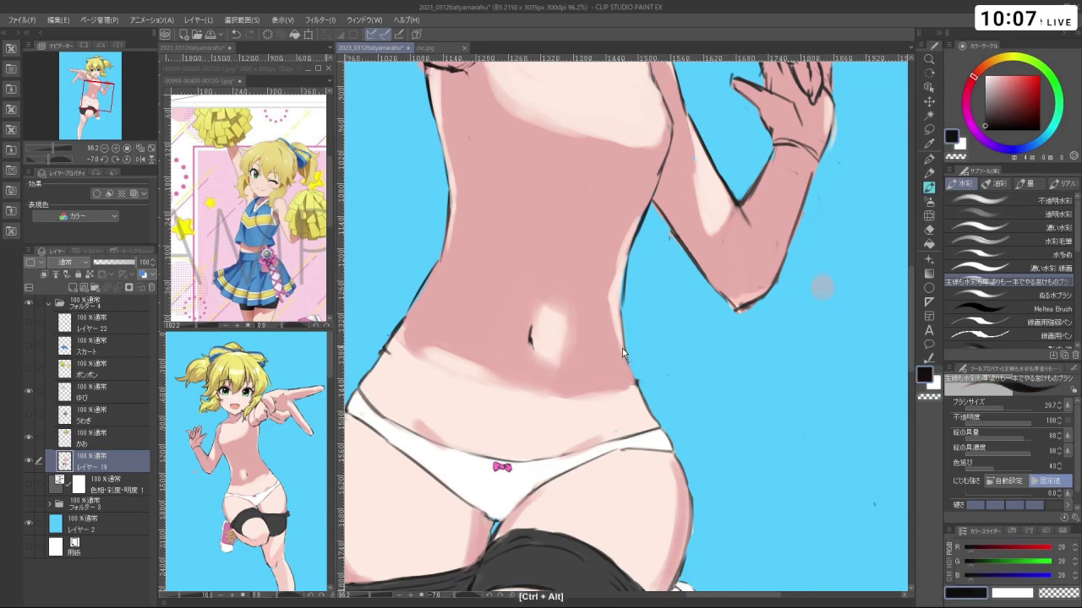
drag(619, 346, 616, 346)
key(c)
drag(623, 306, 626, 277)
key(c)
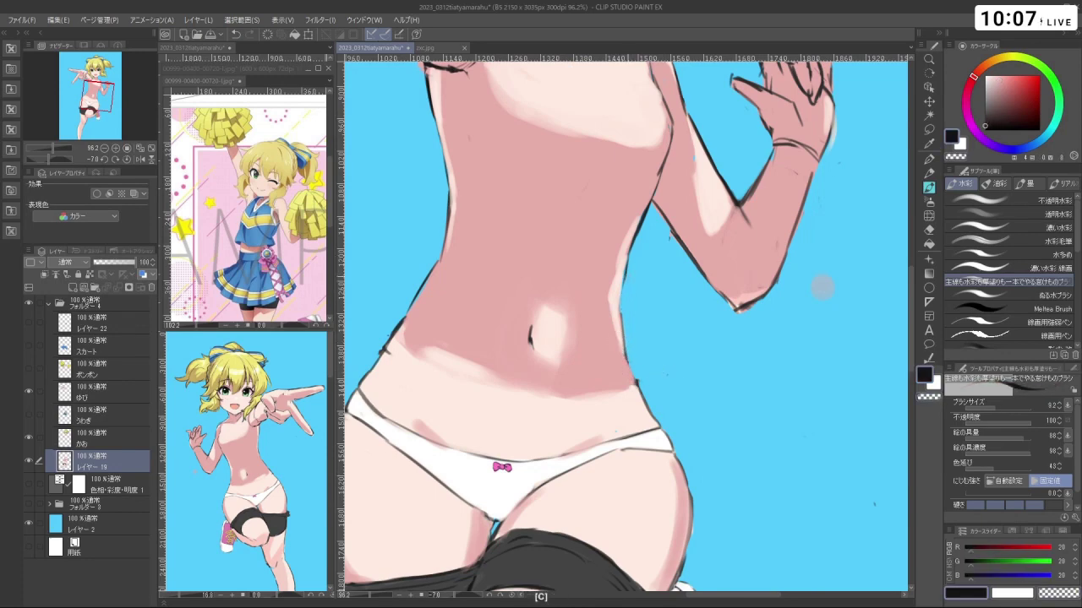
drag(621, 317, 624, 274)
key(ctrl+z)
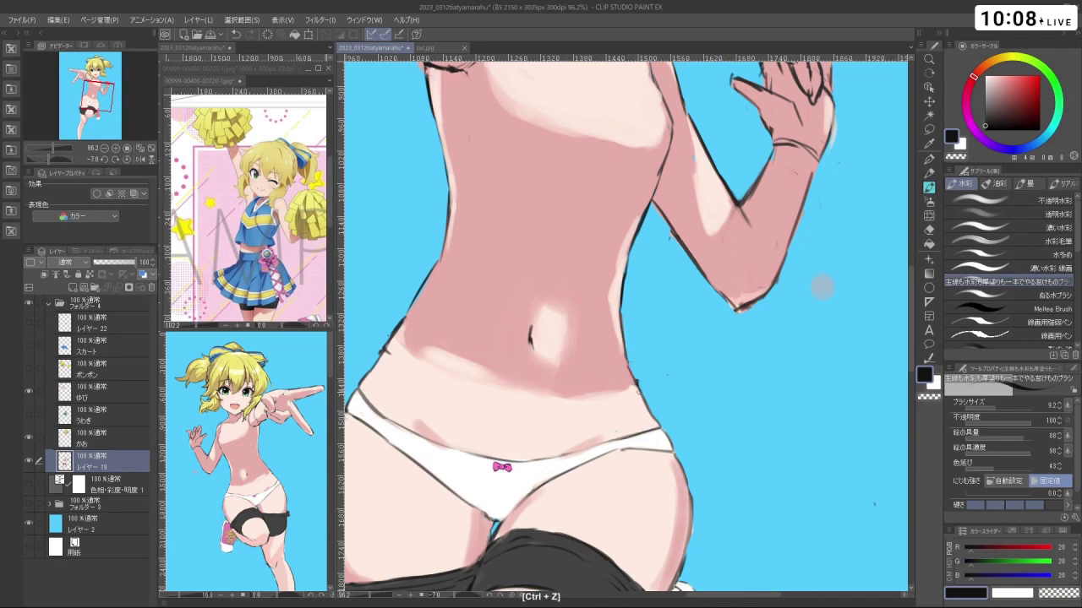
Pick the light skin tone and touch up the skin at the edge of the hip with the brush at 9.2
drag(668, 414, 627, 413)
drag(627, 412, 620, 395)
drag(551, 355, 601, 409)
right_click(570, 392)
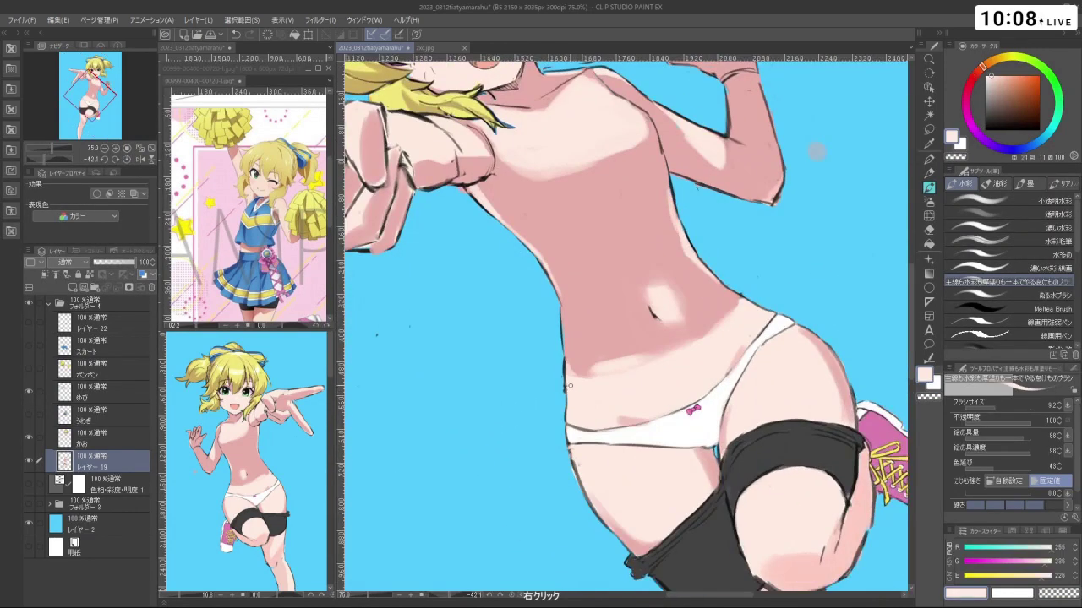
drag(818, 152, 754, 167)
drag(760, 221, 760, 355)
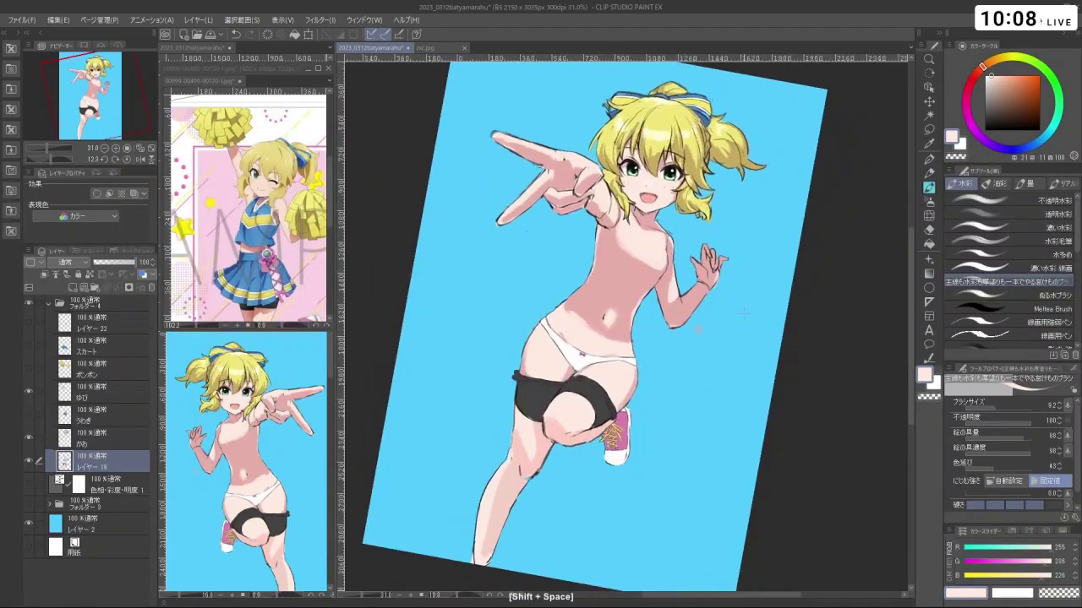
Pick a near-black colour and add an outline to the hair lock beside the cheek on the かお layer
drag(679, 368, 616, 336)
key(ctrl+z)
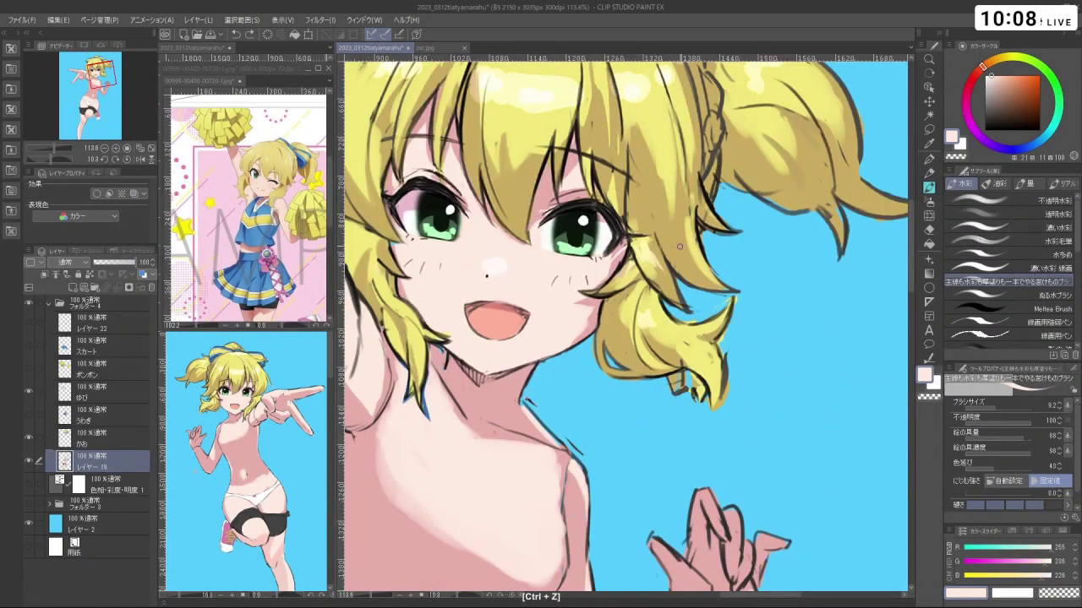
key(ctrl+z)
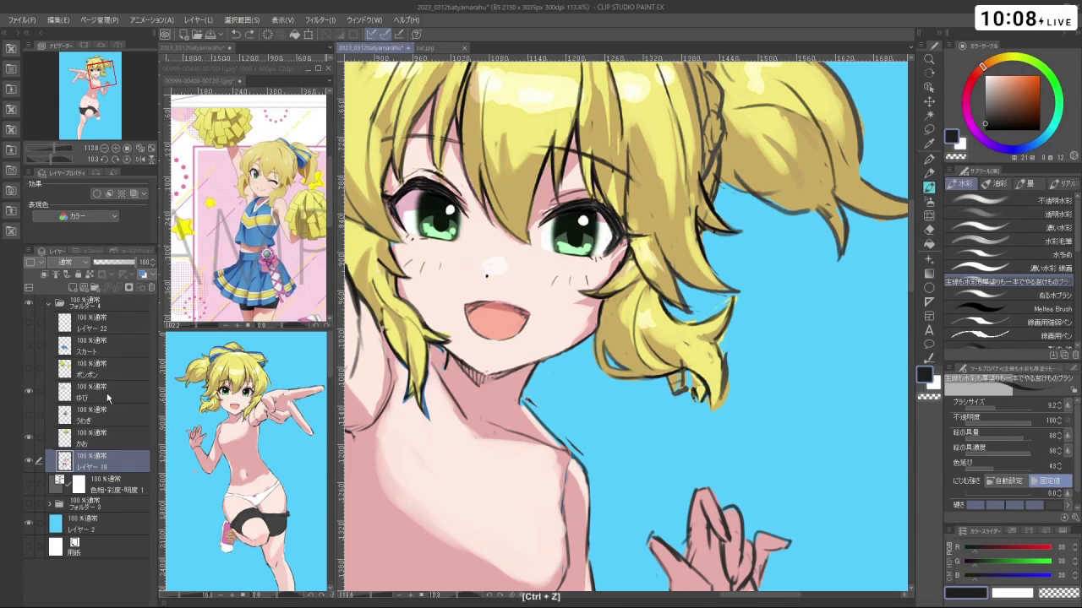
click(102, 436)
key(ctrl+z)
drag(596, 333, 602, 368)
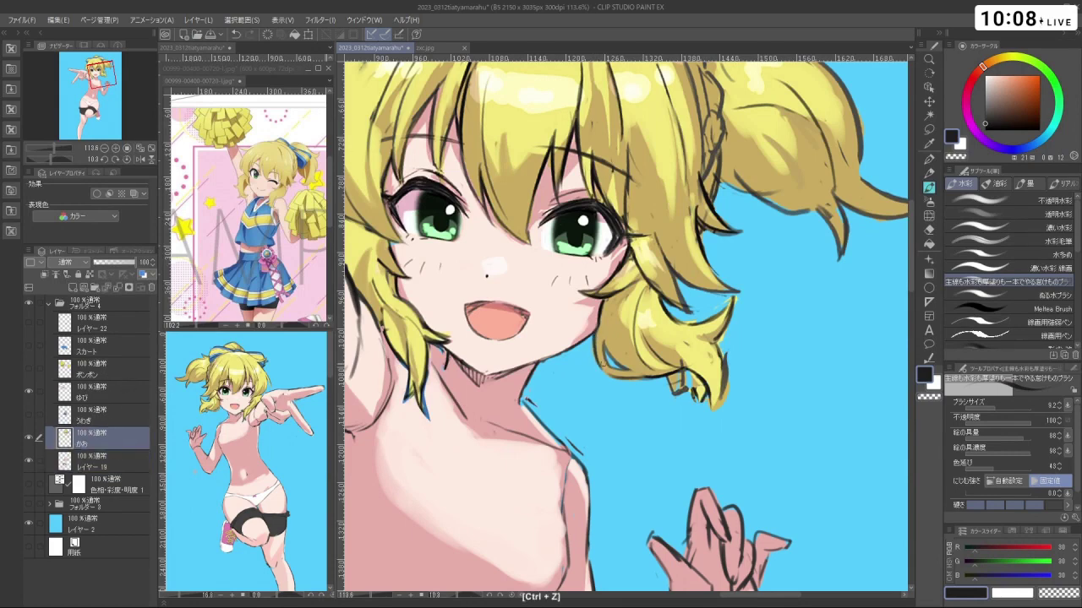
mouse_move(720, 375)
mouse_down()
mouse_move(650, 377)
mouse_move(622, 346)
mouse_move(648, 352)
mouse_up()
drag(654, 413, 688, 356)
drag(746, 402, 695, 364)
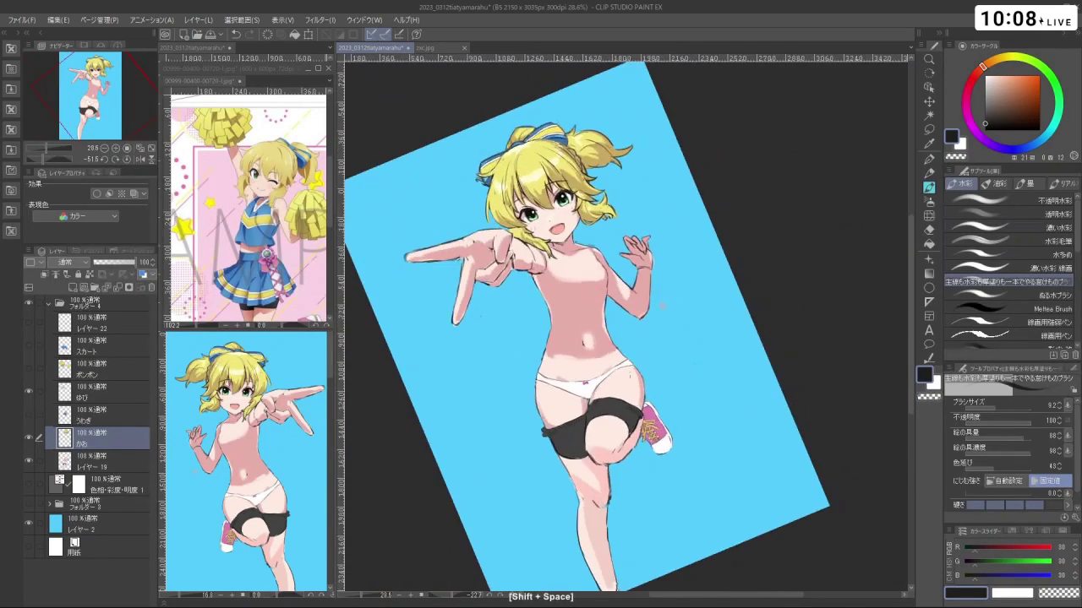
Rework the light patch beside the navel on レイヤー 19 with picked skin tones, undoing unwanted strokes
mouse_move(601, 333)
mouse_down()
mouse_move(635, 334)
mouse_move(580, 313)
mouse_move(589, 359)
mouse_move(575, 329)
mouse_move(593, 344)
mouse_up()
right_click(596, 309)
click(109, 467)
right_click(580, 314)
key(ctrl+z)
mouse_move(681, 319)
mouse_down()
mouse_move(655, 324)
mouse_move(686, 342)
mouse_up()
mouse_move(587, 339)
mouse_down()
mouse_move(599, 356)
mouse_move(621, 342)
mouse_up()
drag(597, 386, 571, 382)
right_click(583, 390)
key(ctrl+z)
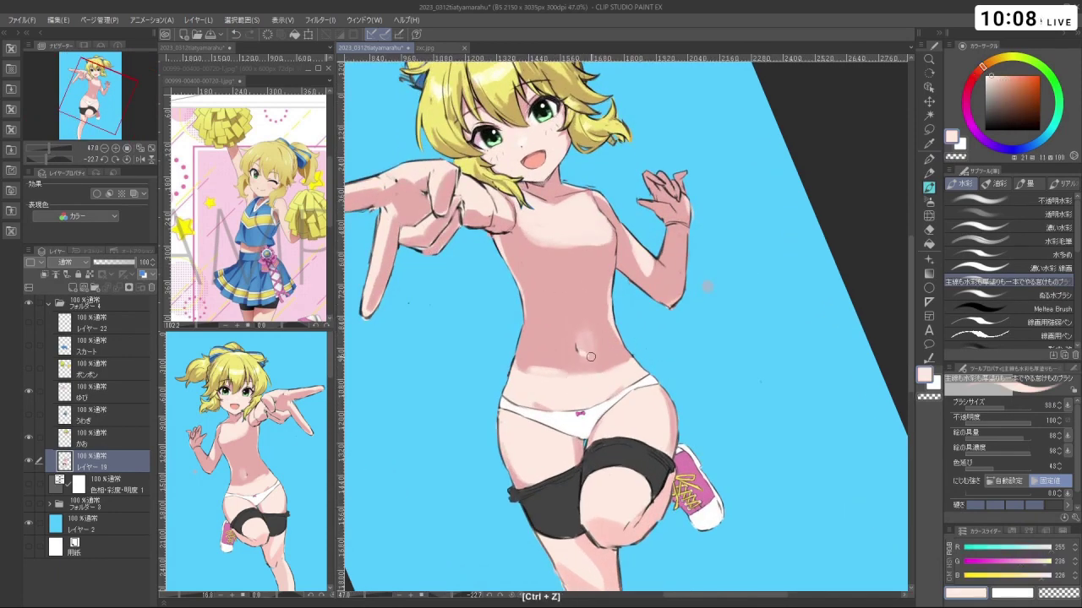
Undo the latest skin-tone strokes on the light patch beside the navel
key(ctrl+z)
drag(585, 356, 580, 353)
key(ctrl+z)
key(ctrl+alt)
key(ctrl+space)
drag(617, 385, 684, 397)
scroll(685, 398, down, 2)
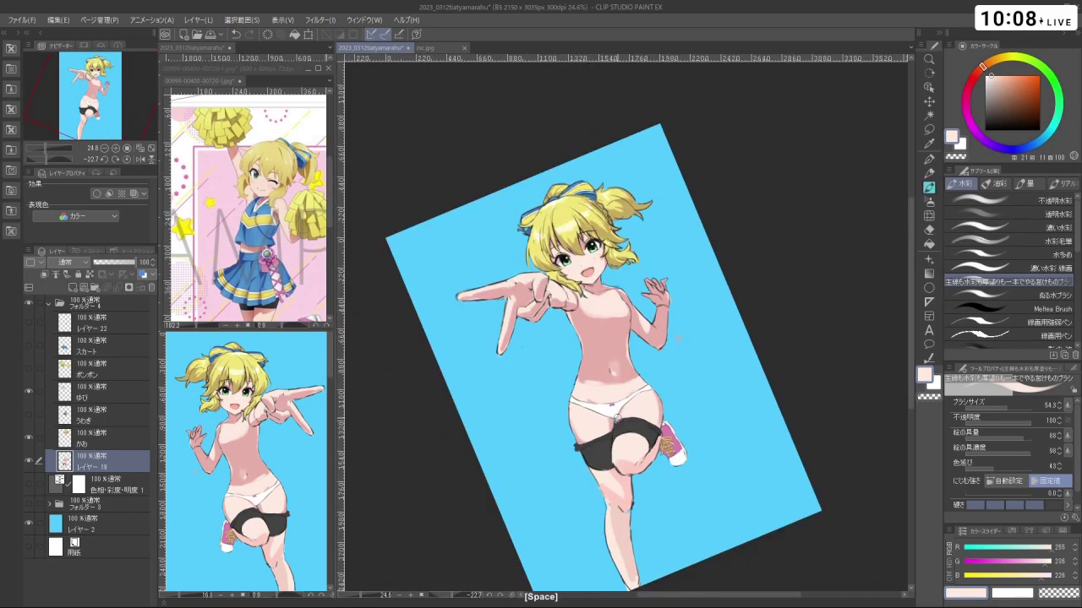
Touch up the fingers of the raised hand with the light skin tone and the brush at 26.0, undoing unwanted strokes
scroll(623, 353, up, 4)
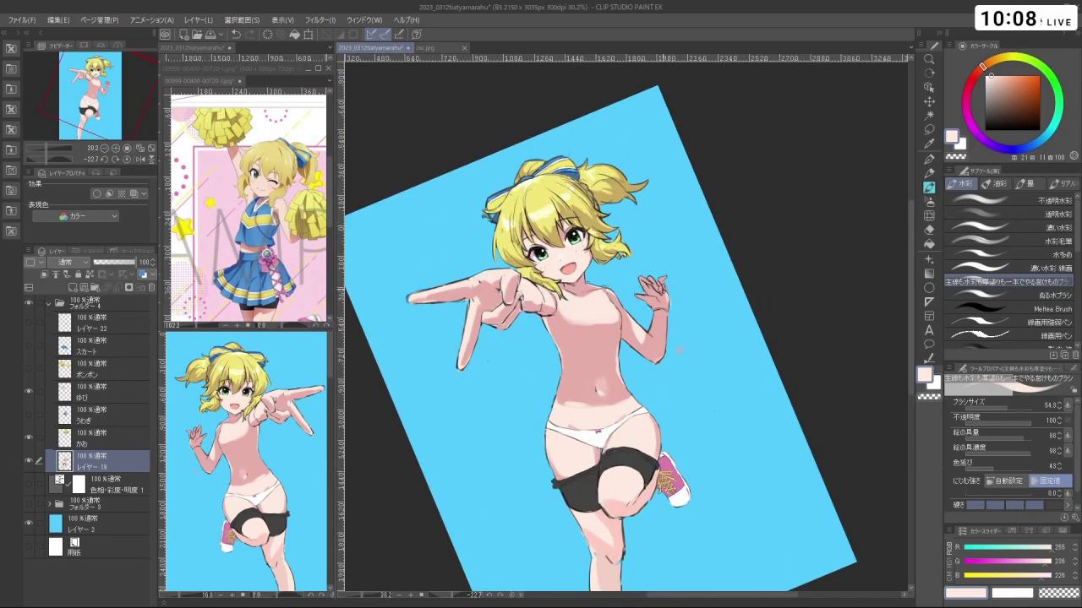
scroll(660, 287, up, 2)
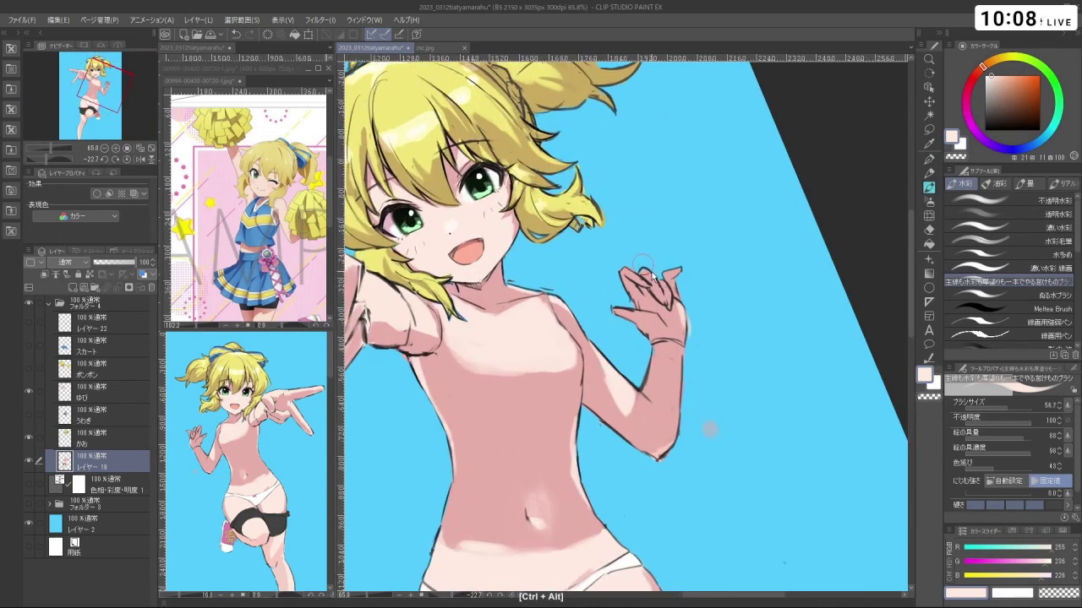
drag(621, 267, 626, 273)
key(ctrl+z)
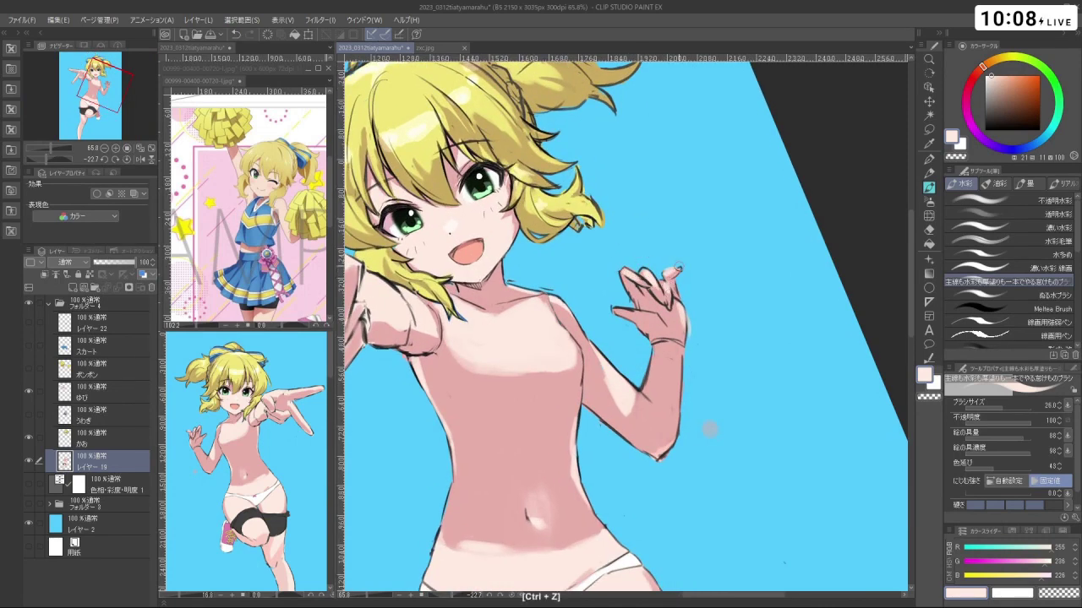
mouse_move(624, 311)
mouse_down()
mouse_move(615, 304)
mouse_move(662, 296)
mouse_up()
key(ctrl+z)
ctrl+click(662, 296)
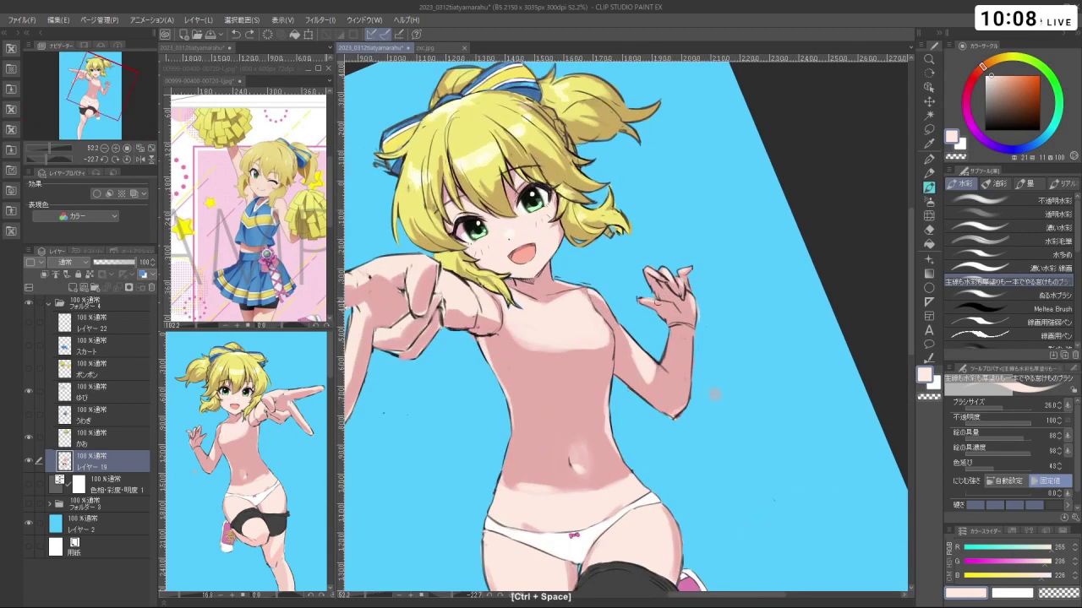
key(ctrl+z)
drag(692, 284, 675, 287)
drag(693, 306, 670, 260)
ctrl+click(670, 251)
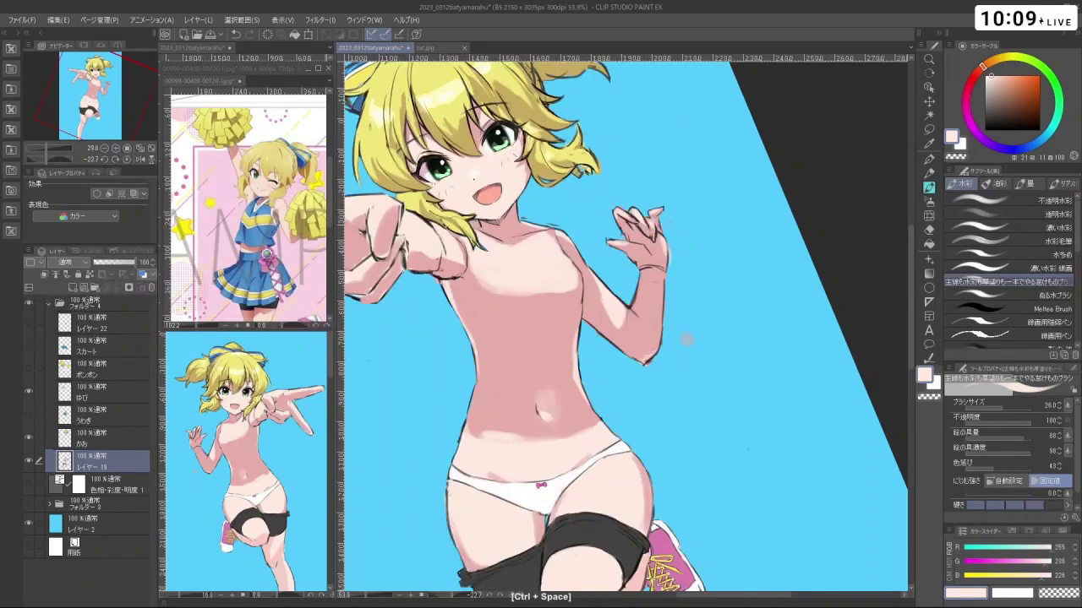
drag(655, 291, 640, 289)
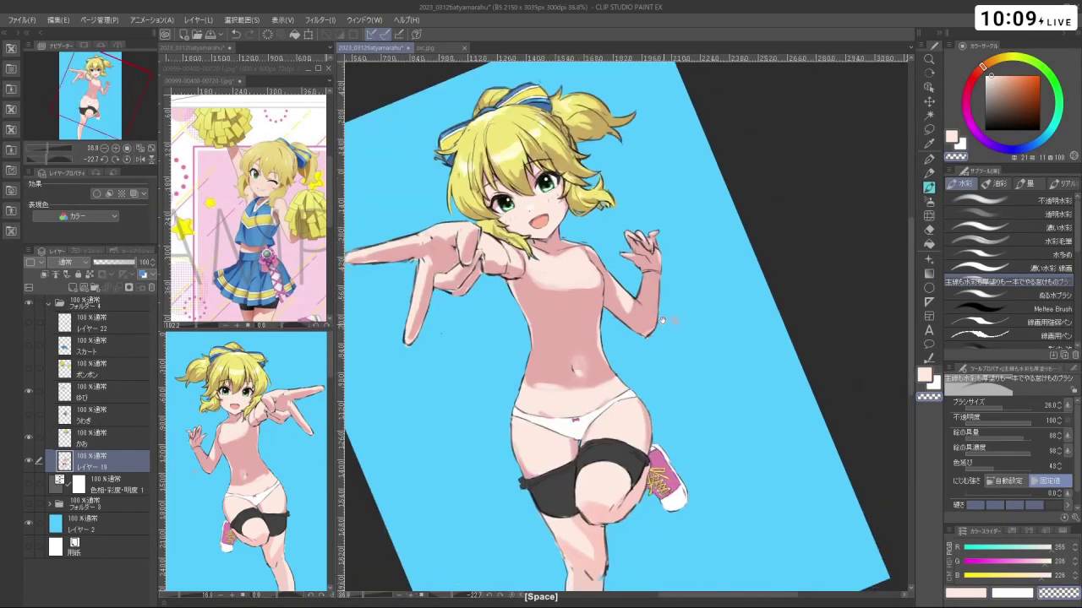
drag(671, 221, 666, 199)
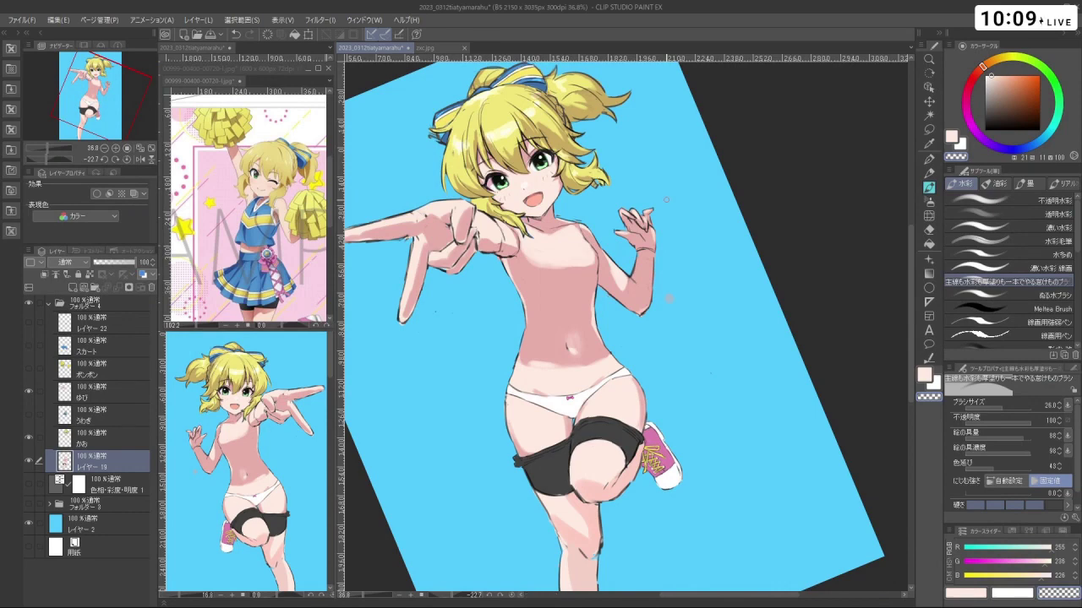
Erase the stray mark between the hair lock and the jaw on レイヤー 19 with transparent colour and the brush at 15.3
scroll(668, 297, down, 1)
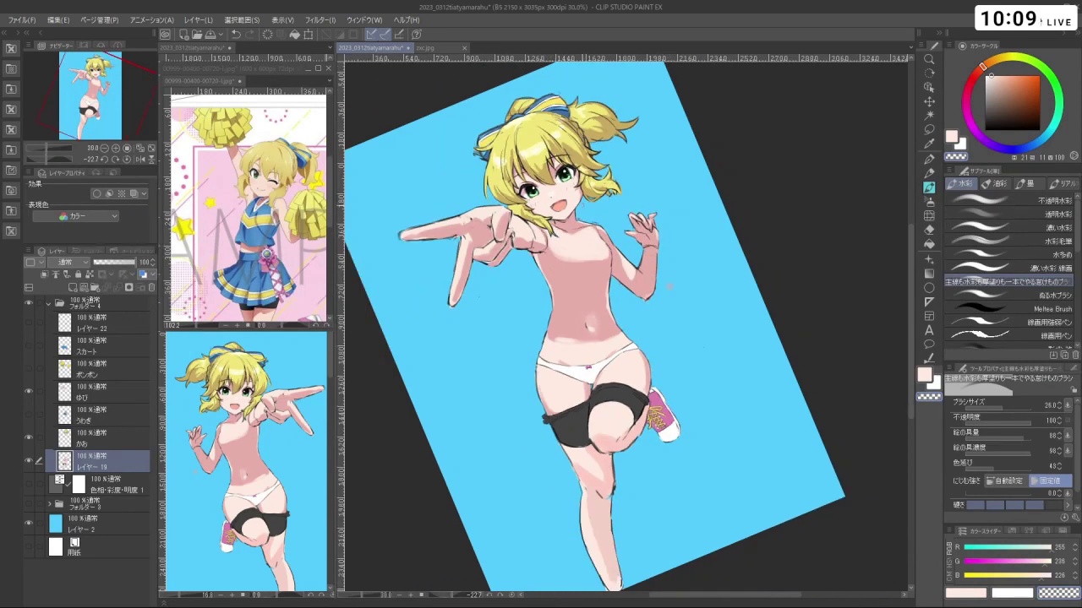
scroll(669, 287, up, 1)
scroll(677, 293, up, 6)
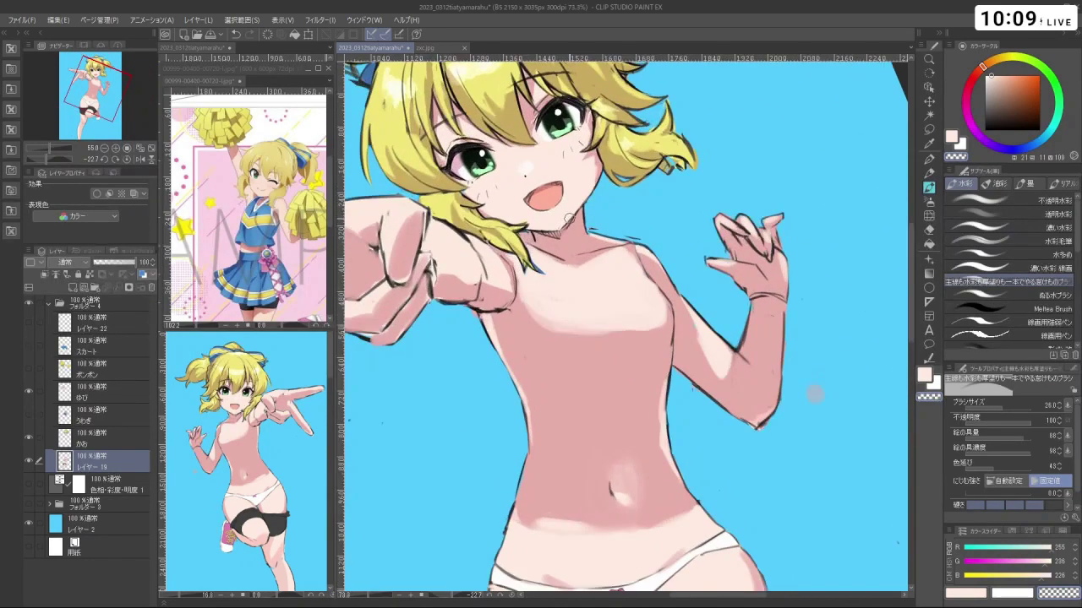
scroll(541, 203, down, 2)
scroll(524, 190, up, 4)
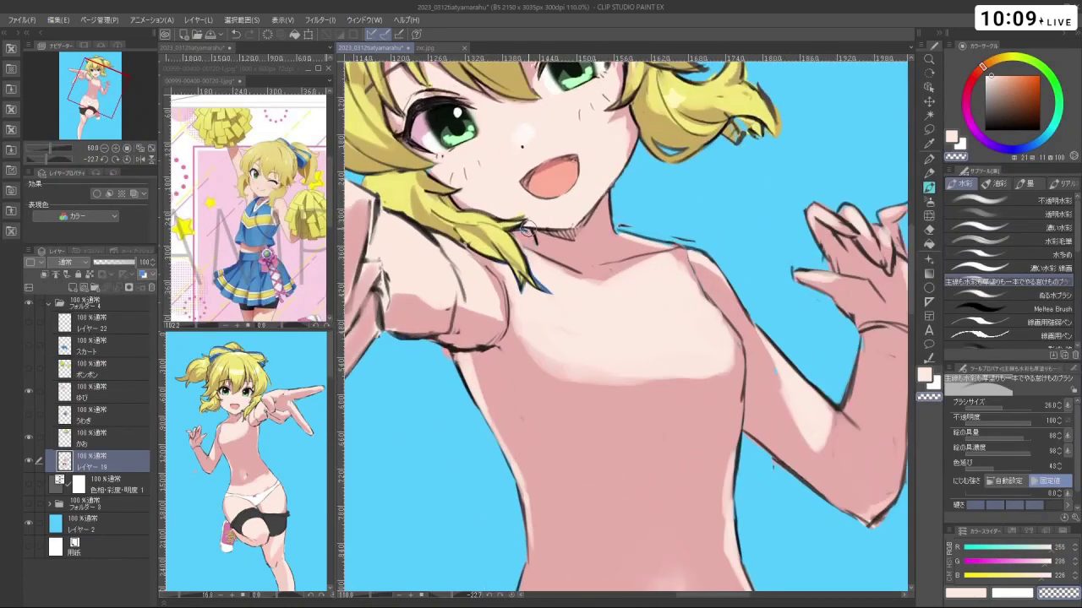
key(shift+space)
drag(524, 190, 664, 157)
key(space)
drag(663, 234, 674, 284)
key(ctrl+space)
drag(665, 245, 702, 244)
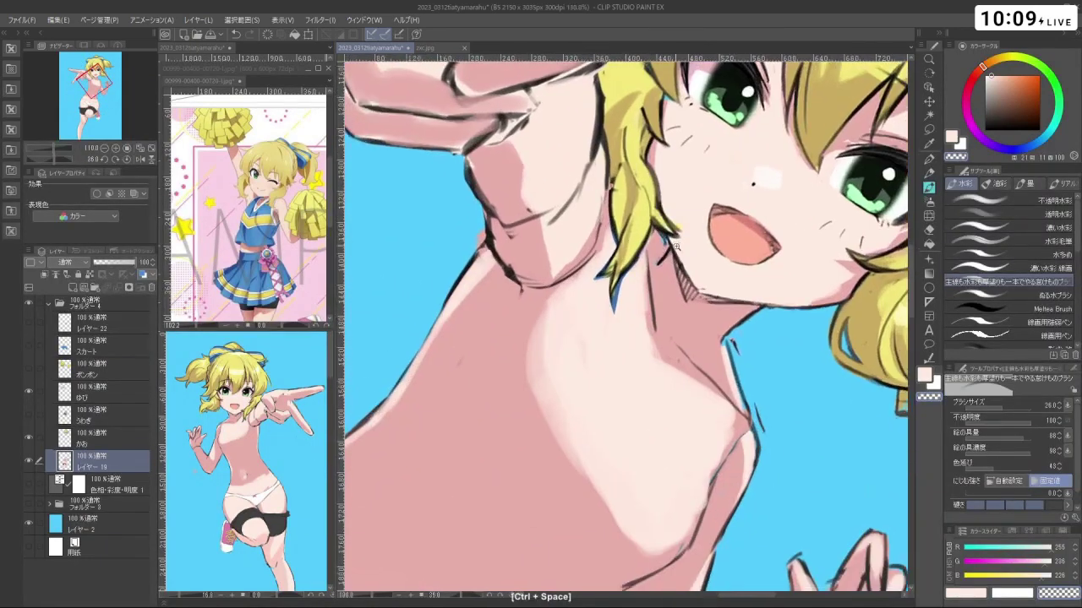
key(c)
key(ctrl+z)
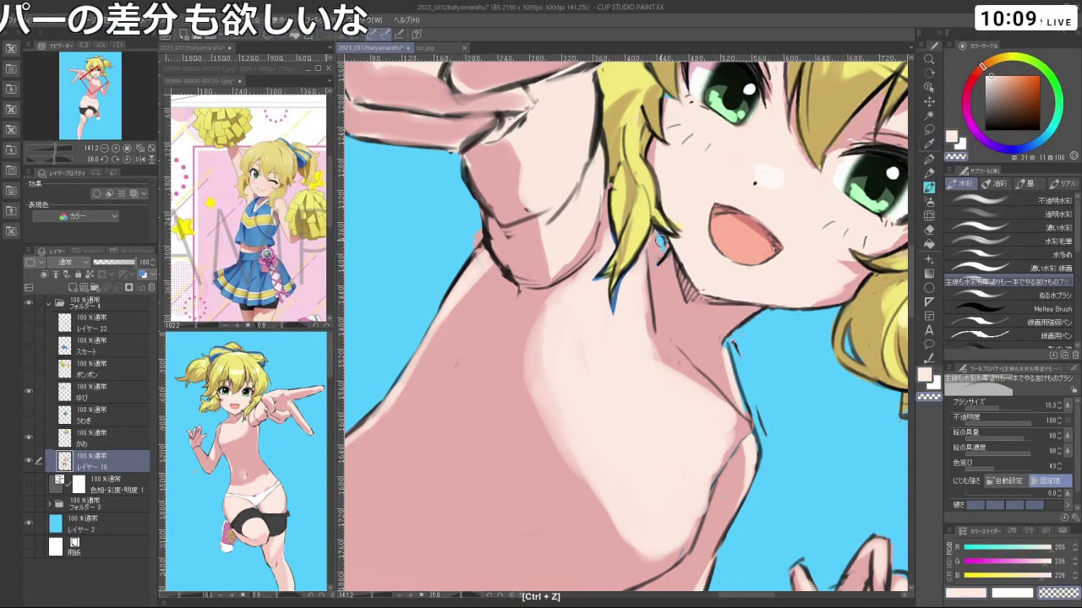
key(c)
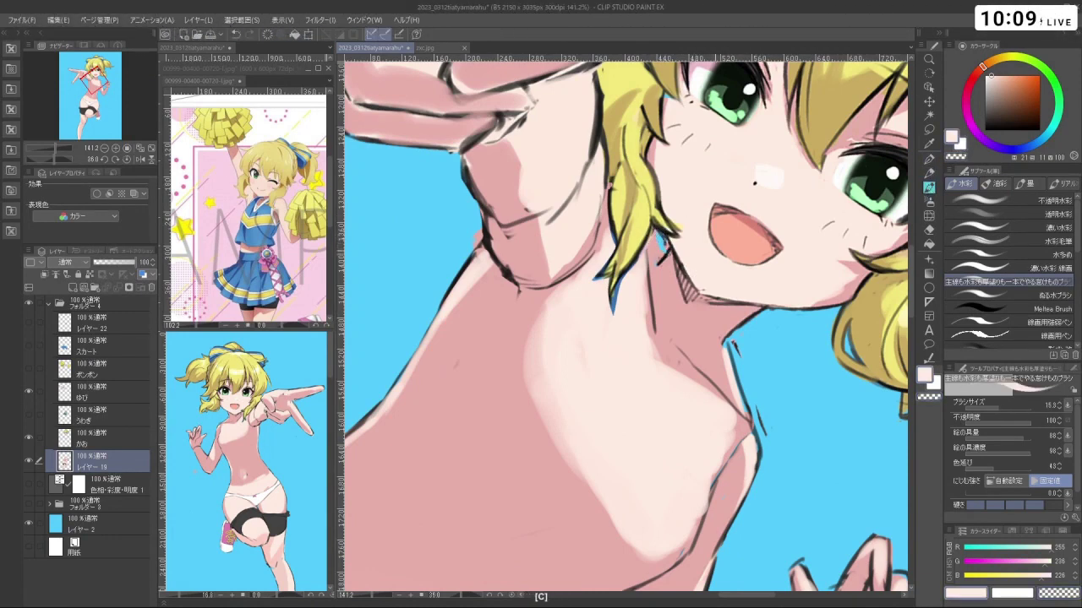
Pick a near-black colour and rework the short line between the hair lock and the jaw, undoing unwanted strokes
click(983, 120)
key(ctrl+z)
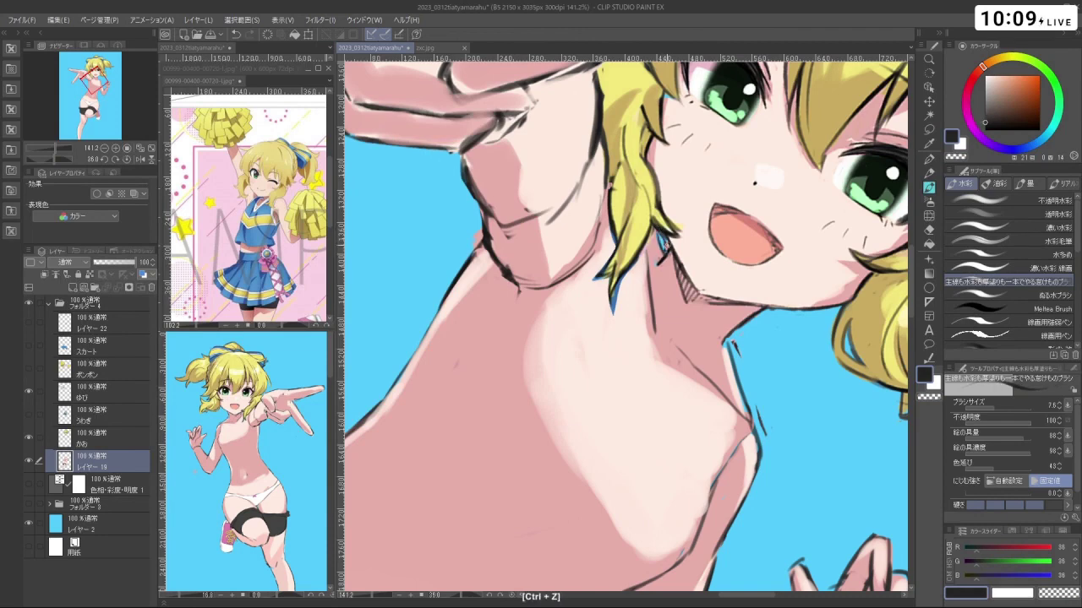
drag(659, 236, 666, 257)
key(ctrl+space)
drag(692, 301, 634, 300)
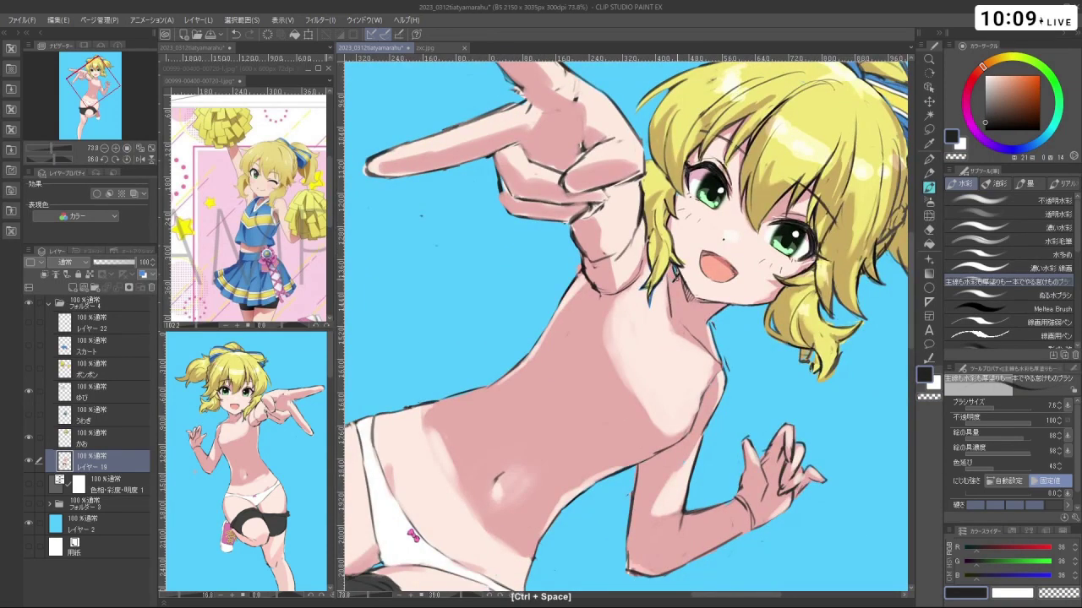
key(ctrl+z)
Examine the whole figure at several zoom levels and canvas rotations
key(ctrl+space)
drag(683, 340, 613, 345)
key(shift+space)
drag(605, 406, 707, 306)
key(ctrl+space)
key(shift+space)
drag(743, 338, 707, 414)
key(space)
drag(677, 449, 630, 415)
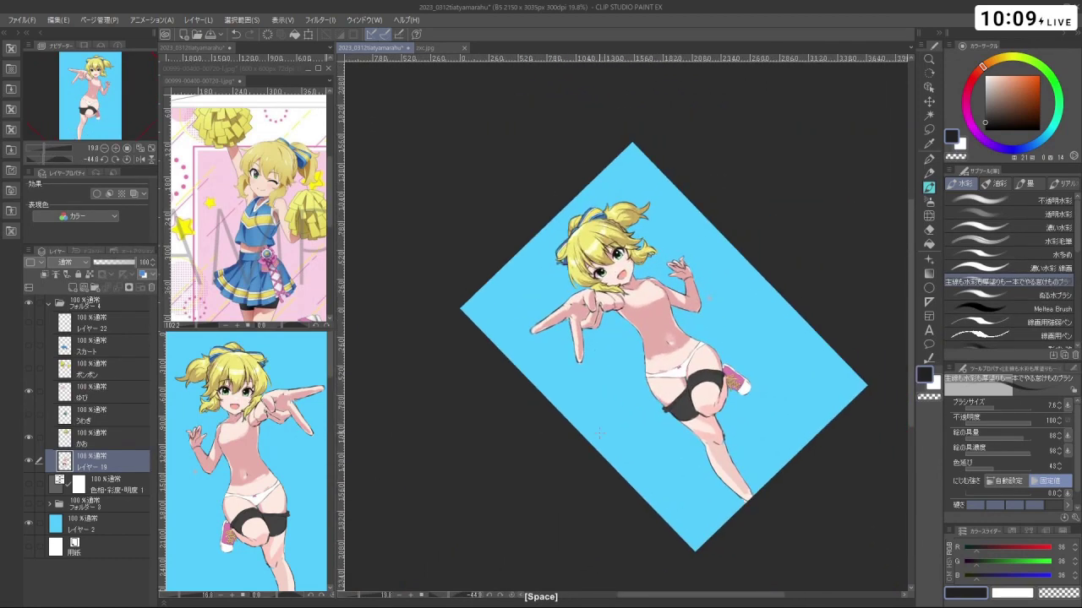
key(shift+space)
drag(791, 365, 665, 333)
key(ctrl+space)
key(space)
key(ctrl+space)
key(space)
drag(665, 334, 669, 374)
key(ctrl+space)
mouse_move(626, 212)
mouse_down()
mouse_move(657, 220)
mouse_move(641, 219)
mouse_up()
key(ctrl+space)
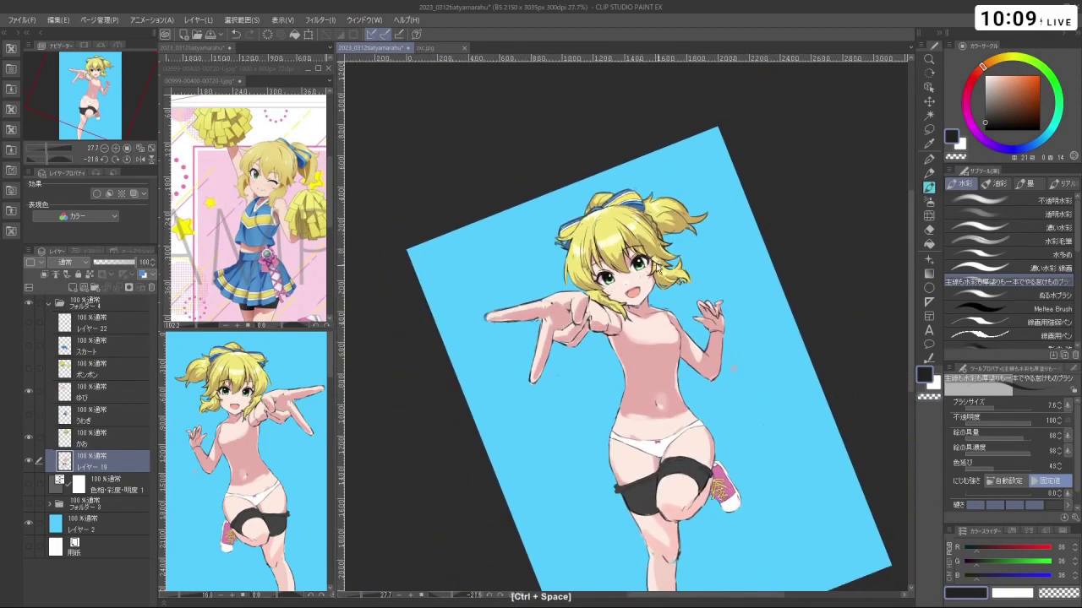
drag(655, 267, 670, 268)
key(space)
key(ctrl+space)
drag(713, 299, 696, 355)
key(space)
key(shift+space)
Select the かお layer and clean up the hair and ribbon edges with the brush at 12.0, undoing unwanted strokes
click(126, 432)
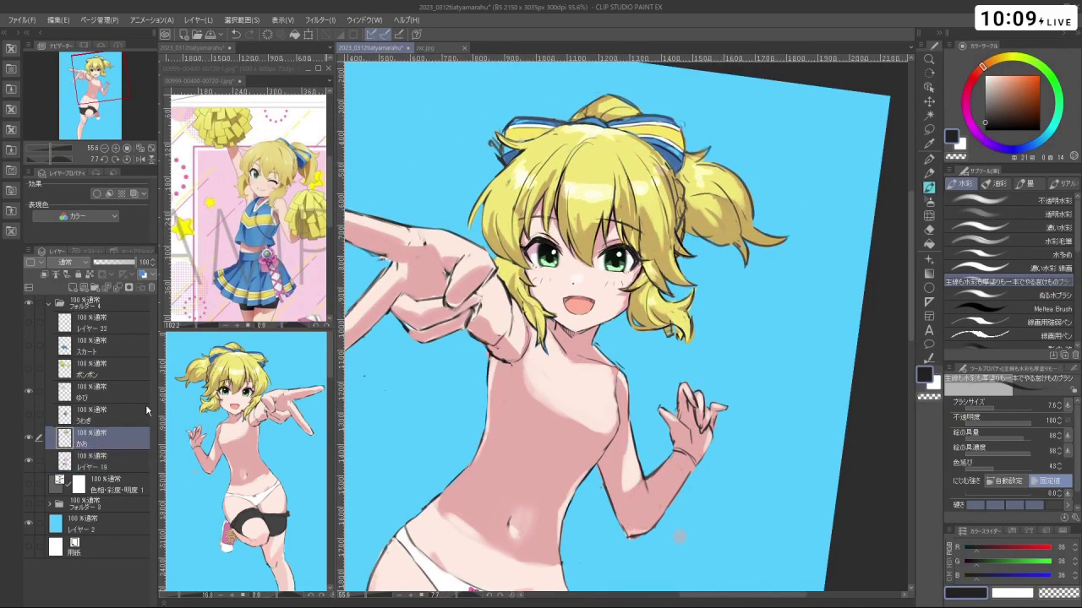
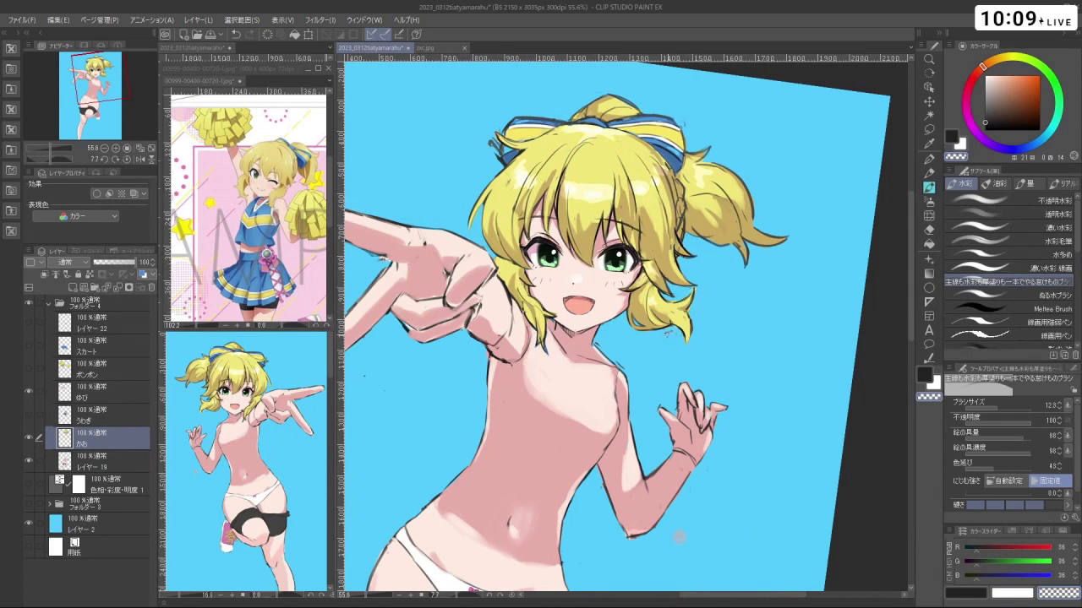
drag(756, 293, 719, 293)
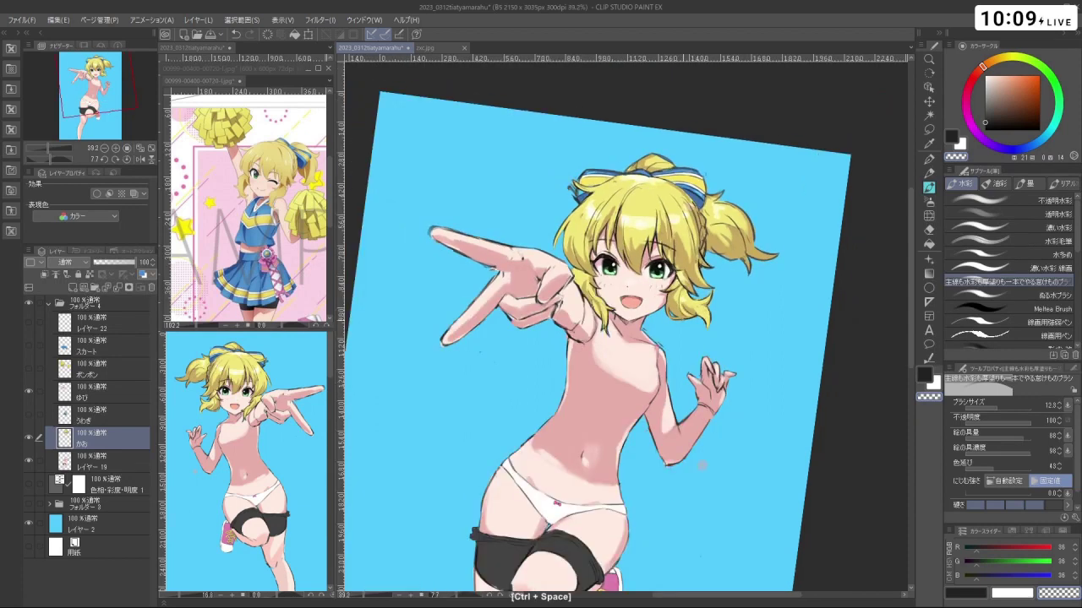
drag(546, 356, 581, 398)
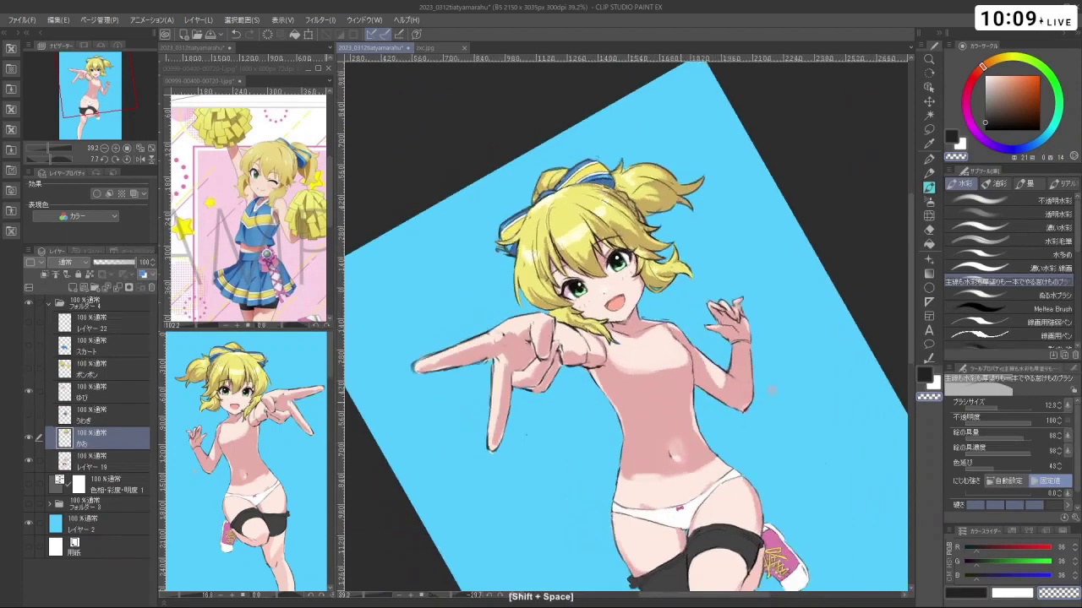
drag(584, 286, 638, 287)
key(c)
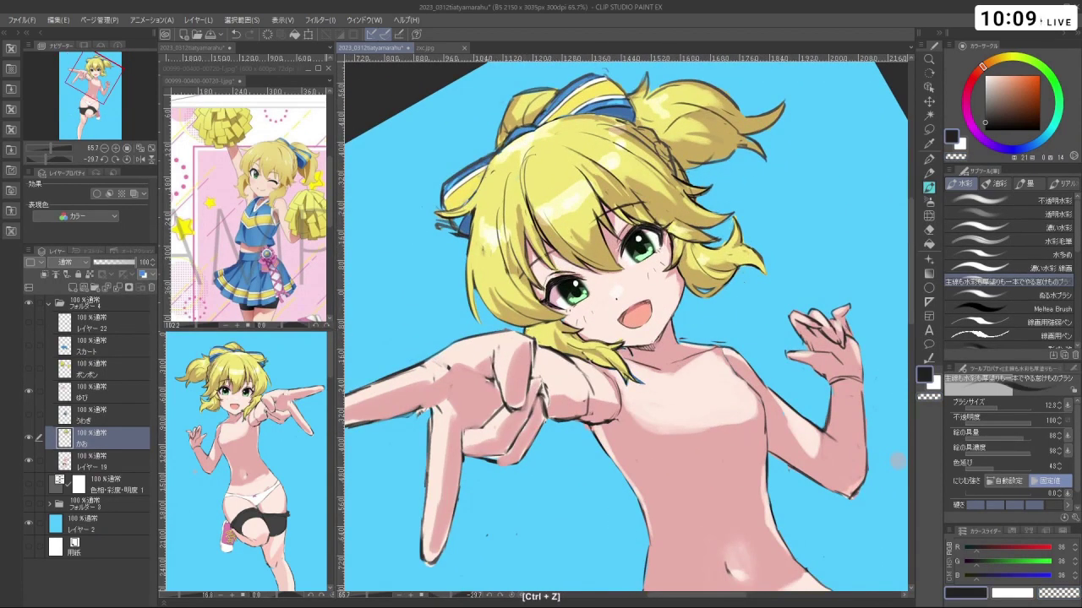
drag(897, 460, 854, 528)
key(ctrl+z)
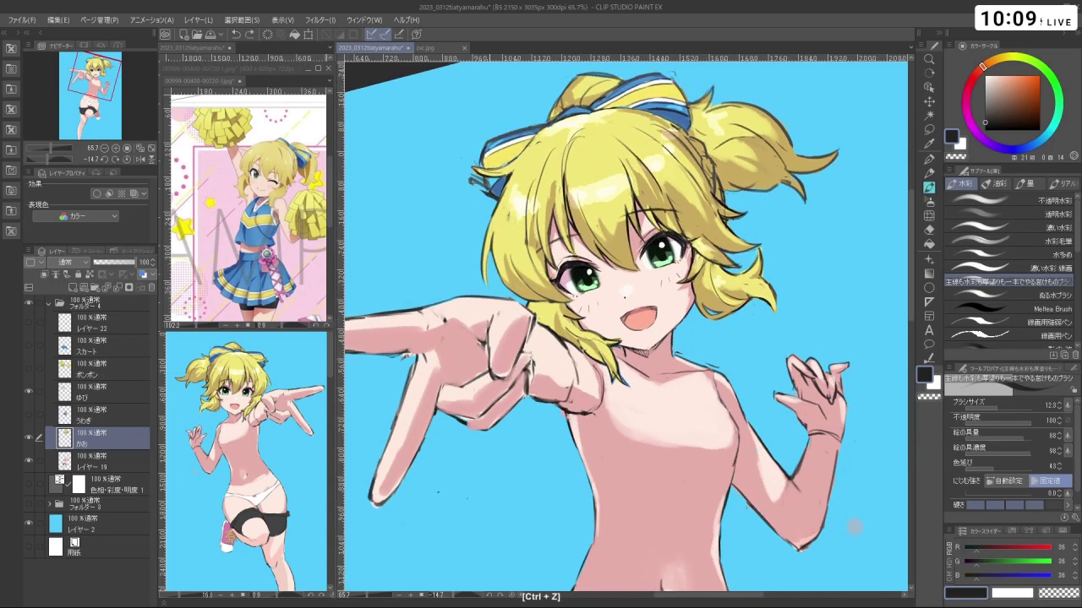
Show the うわぎ layer with the blue cheerleader top
mouse_move(698, 307)
mouse_down()
mouse_move(645, 307)
mouse_move(682, 303)
mouse_up()
drag(696, 353, 702, 330)
drag(823, 409, 692, 530)
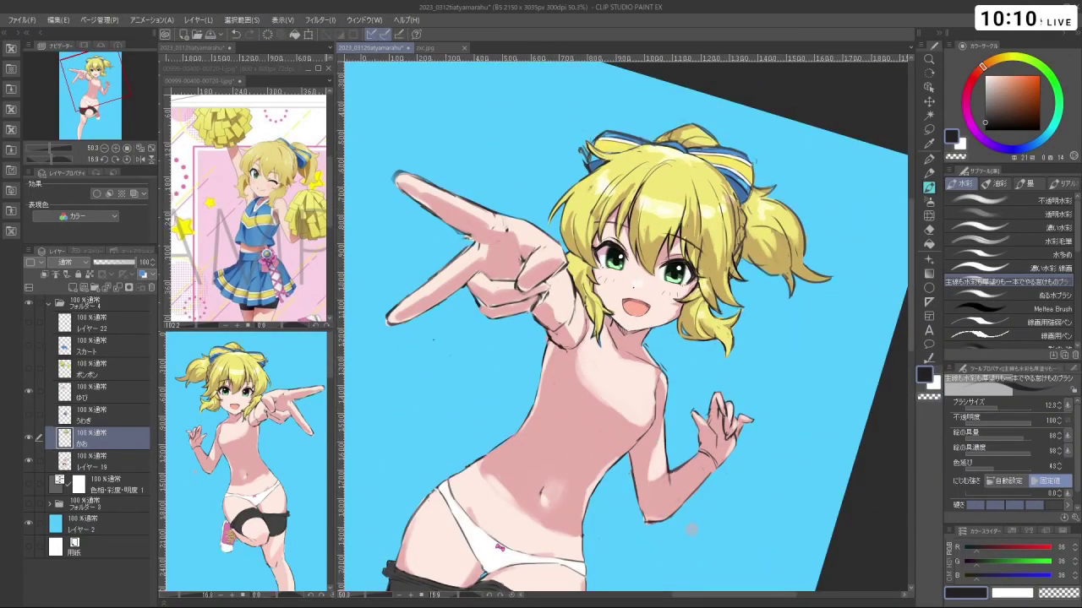
scroll(691, 530, down, 3)
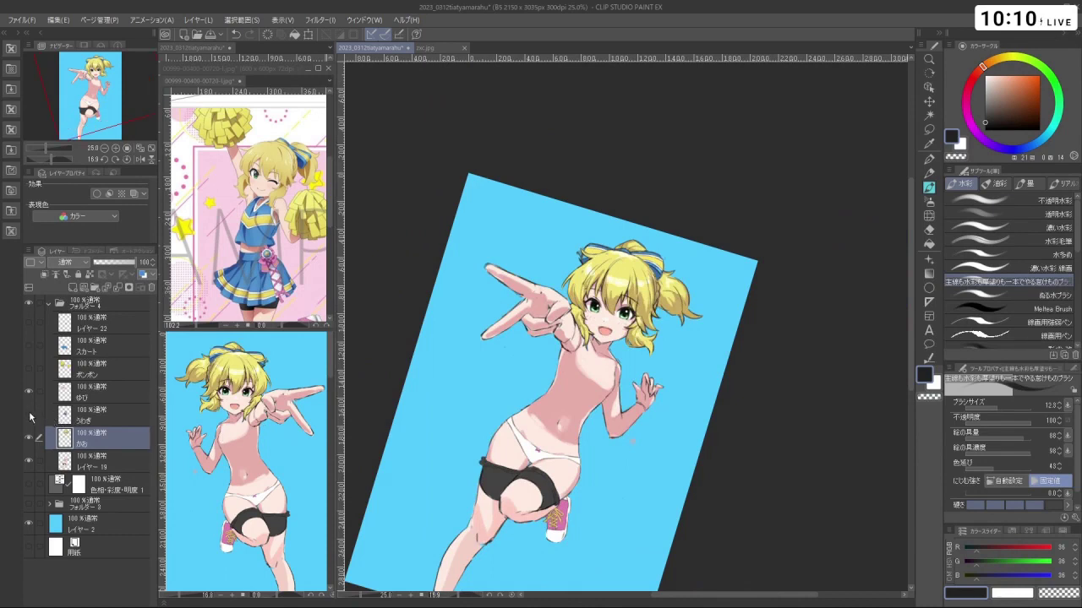
click(30, 414)
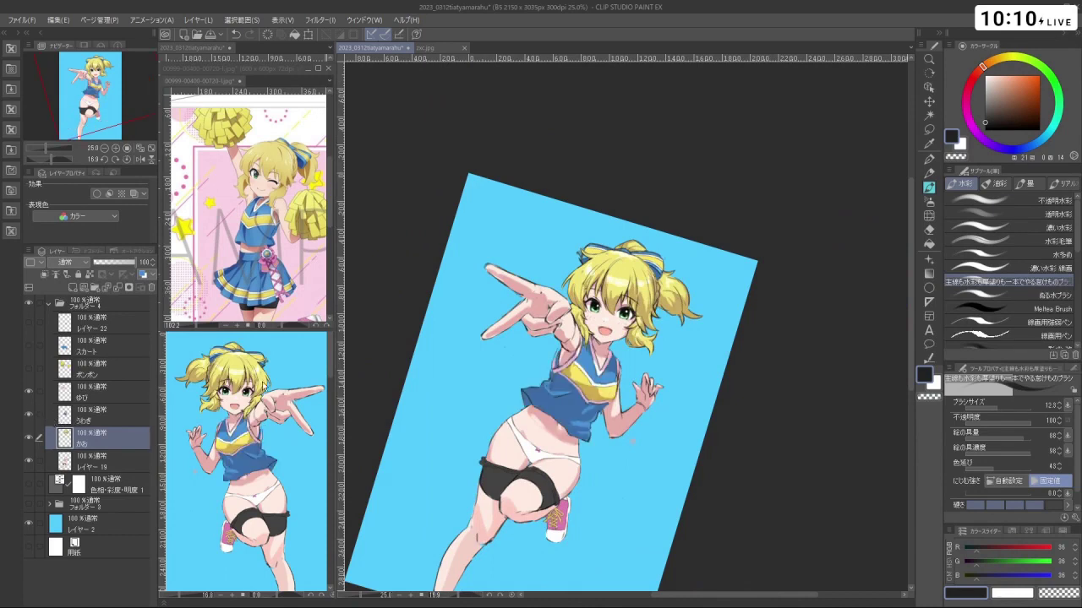
Examine how the blue top fits with the face, arms and waist, close up and as a whole
scroll(583, 359, up, 4)
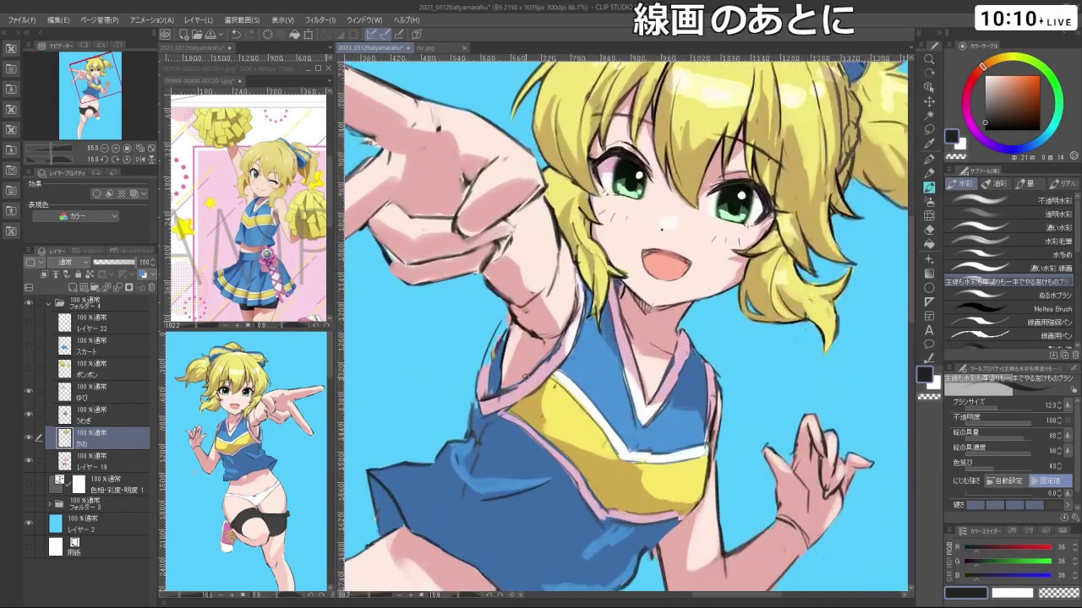
scroll(669, 547, down, 2)
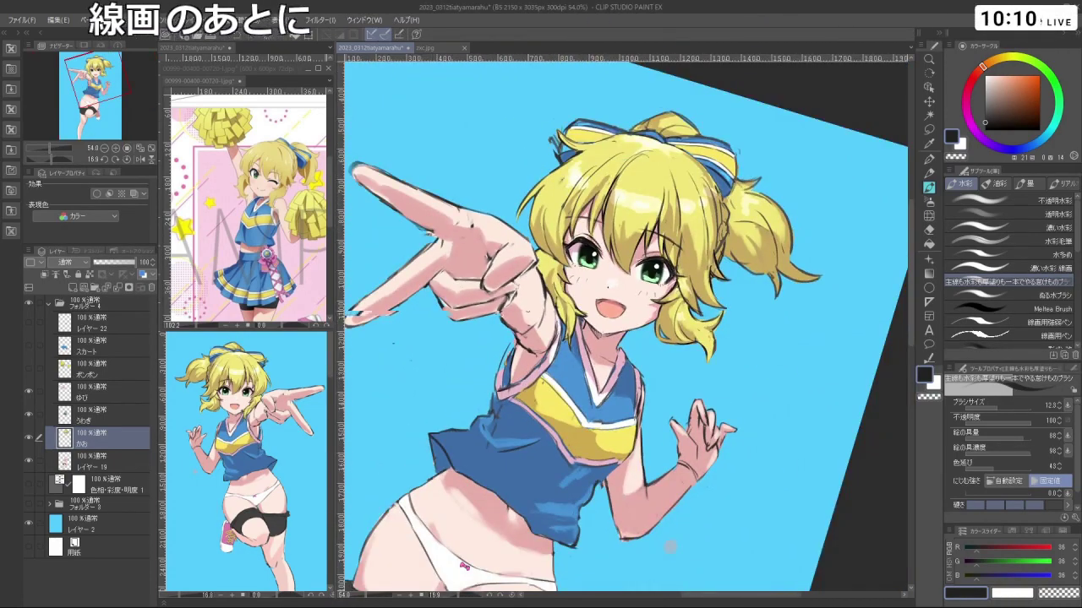
scroll(670, 546, down, 3)
scroll(646, 501, up, 1)
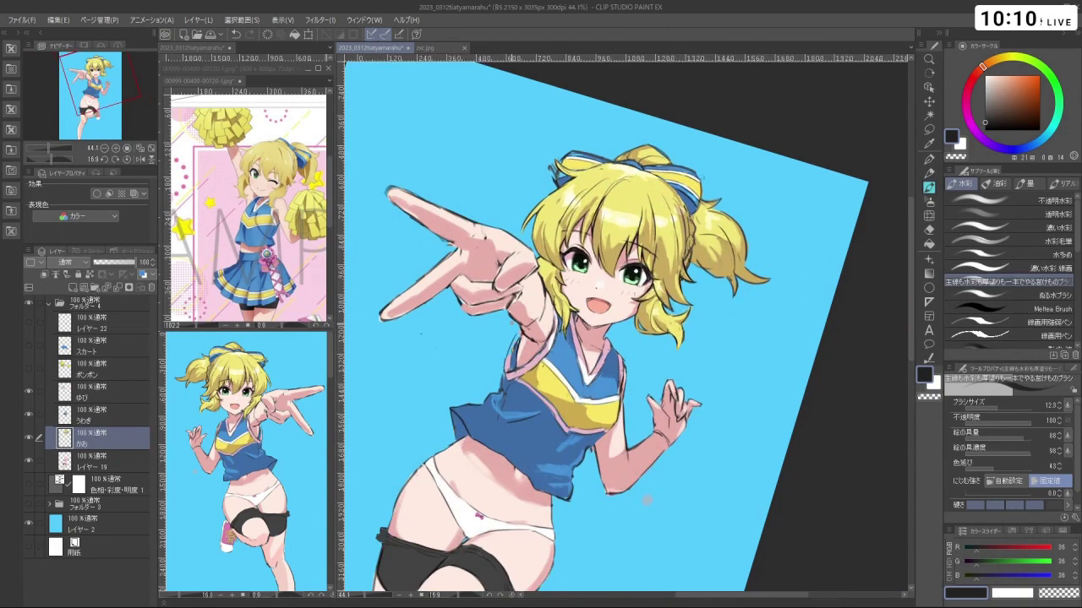
scroll(646, 500, down, 3)
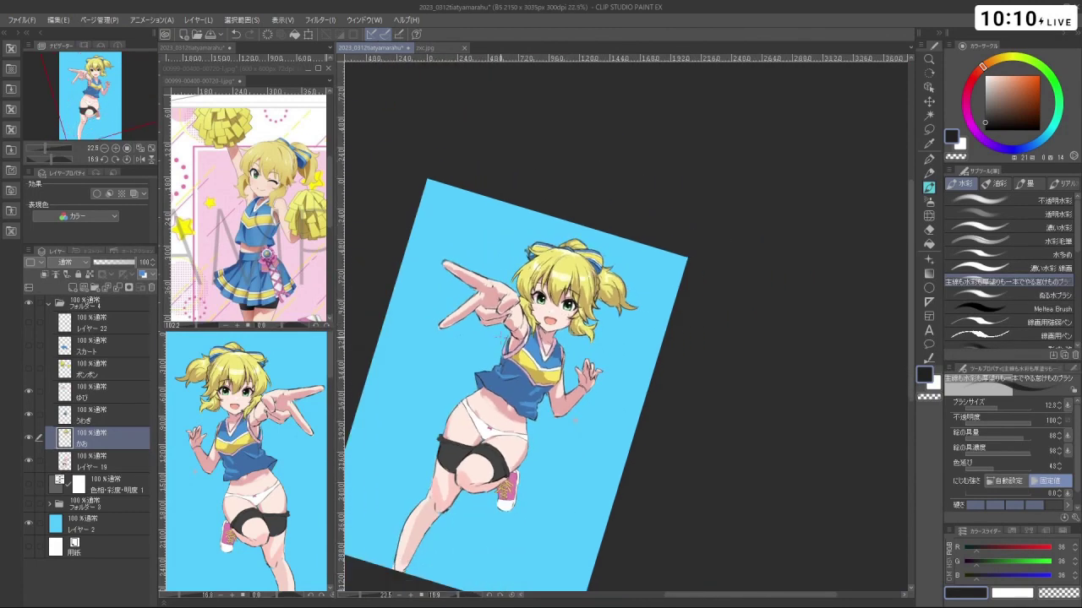
scroll(574, 420, up, 3)
scroll(476, 309, up, 2)
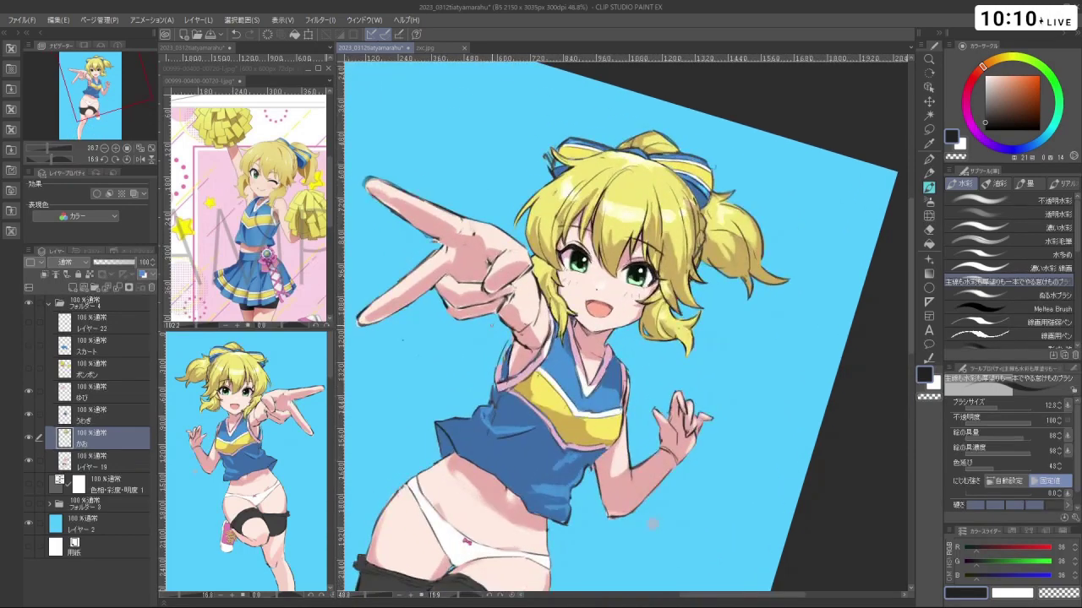
scroll(644, 510, up, 3)
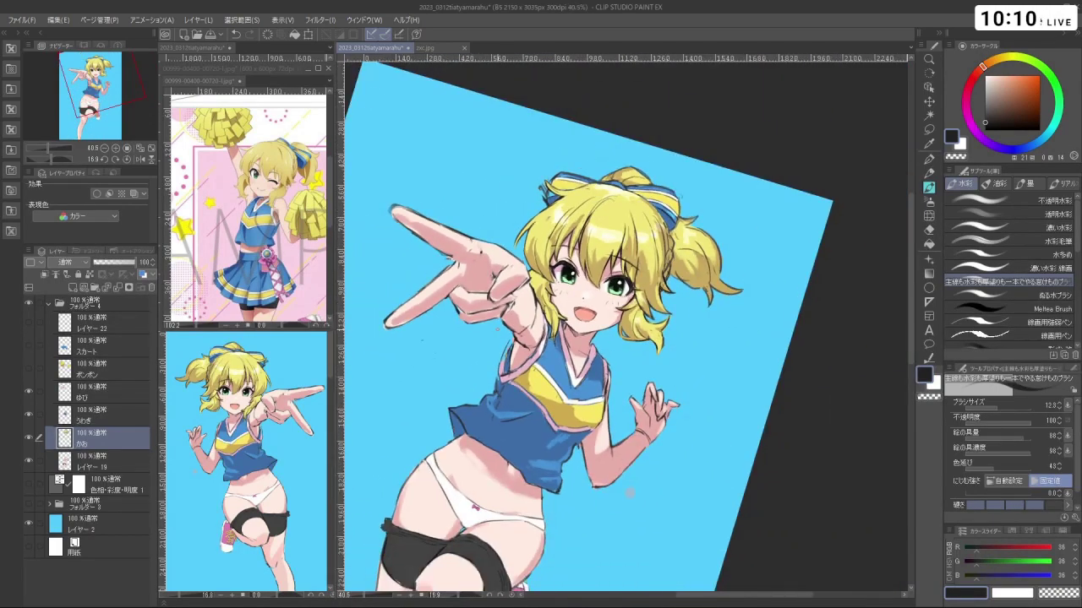
scroll(507, 338, up, 1)
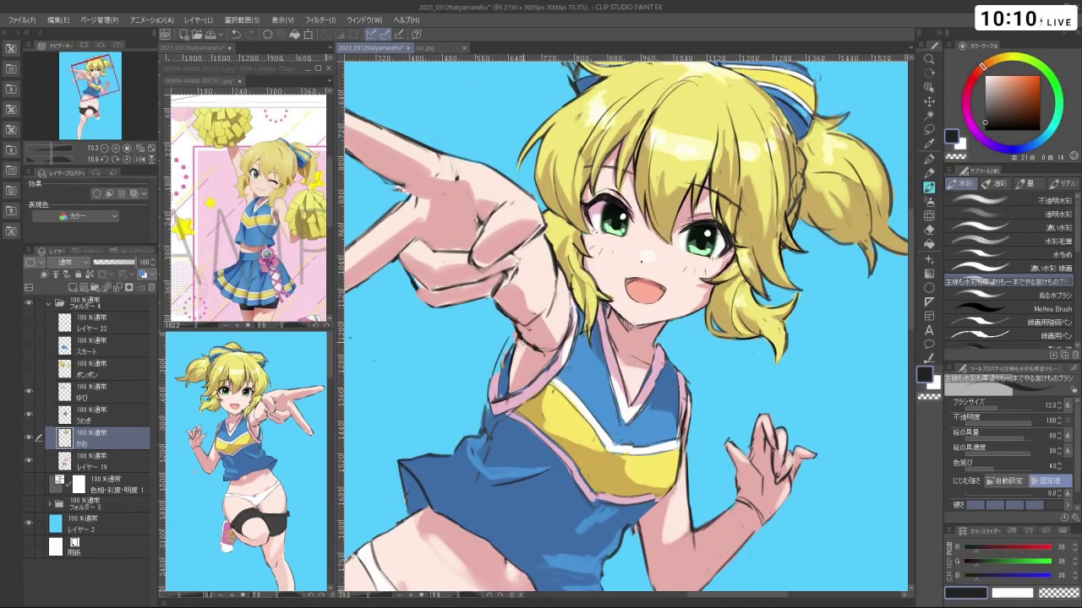
scroll(519, 386, down, 4)
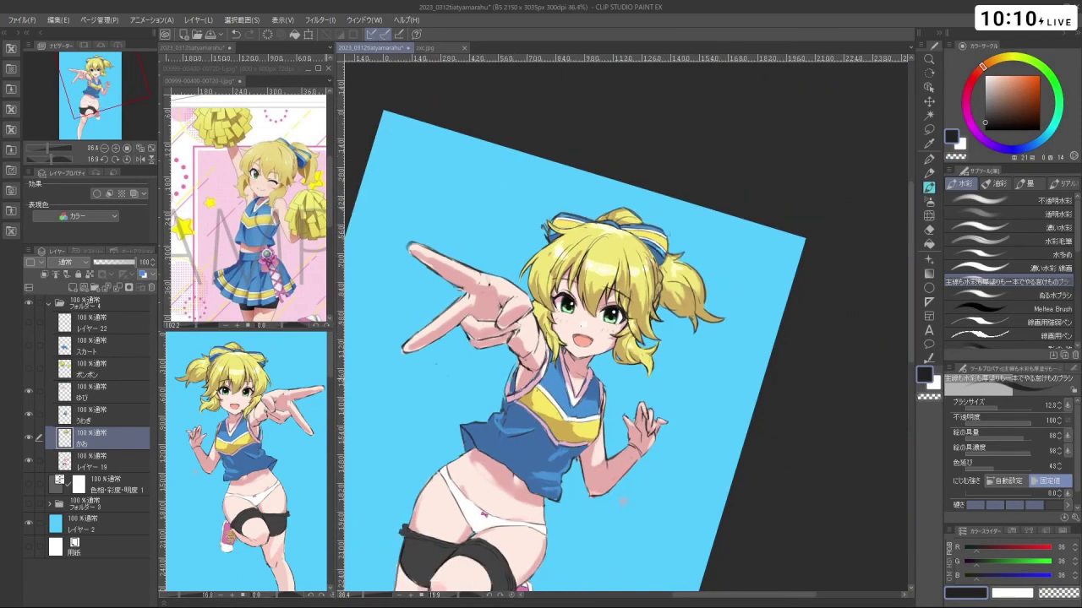
Compare the body beneath the blue top near the pointing arm's armhole by hiding and reshowing the うわぎ layer
scroll(521, 382, up, 5)
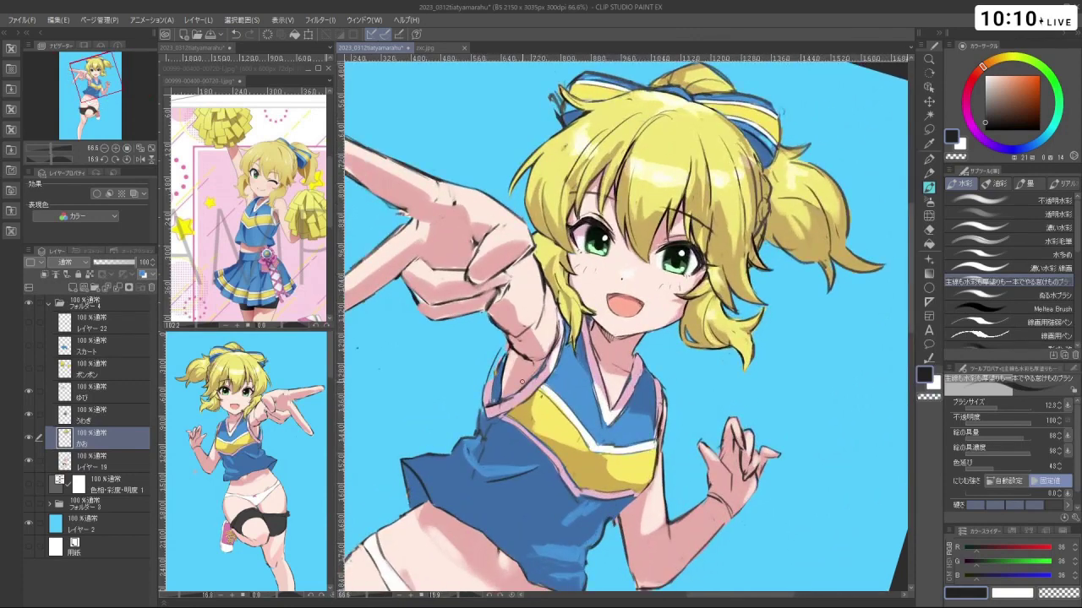
drag(521, 382, 636, 376)
scroll(608, 364, down, 3)
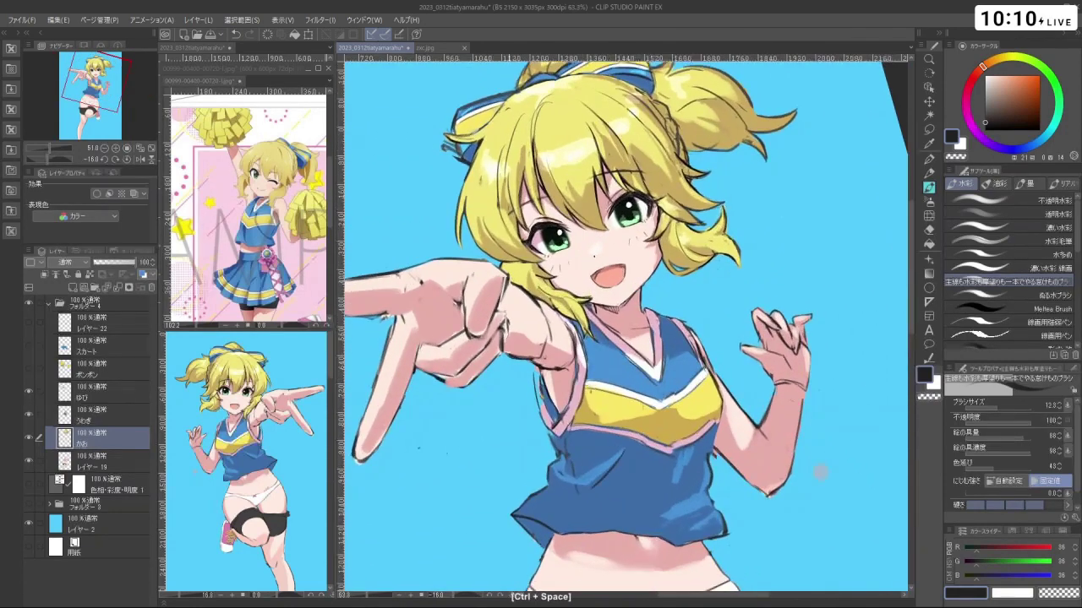
click(112, 391)
drag(545, 394, 547, 392)
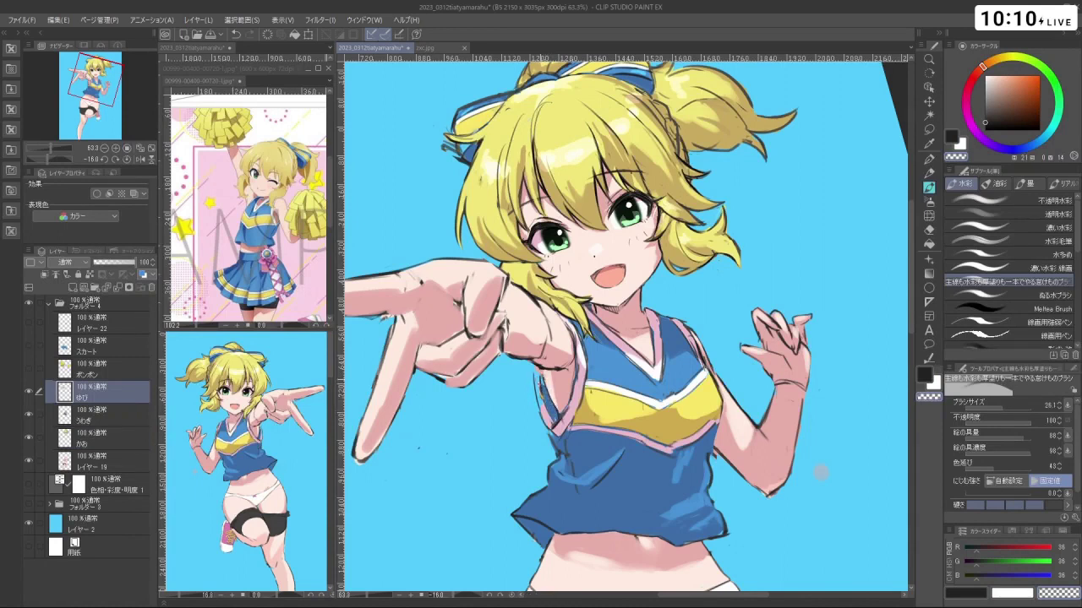
click(29, 415)
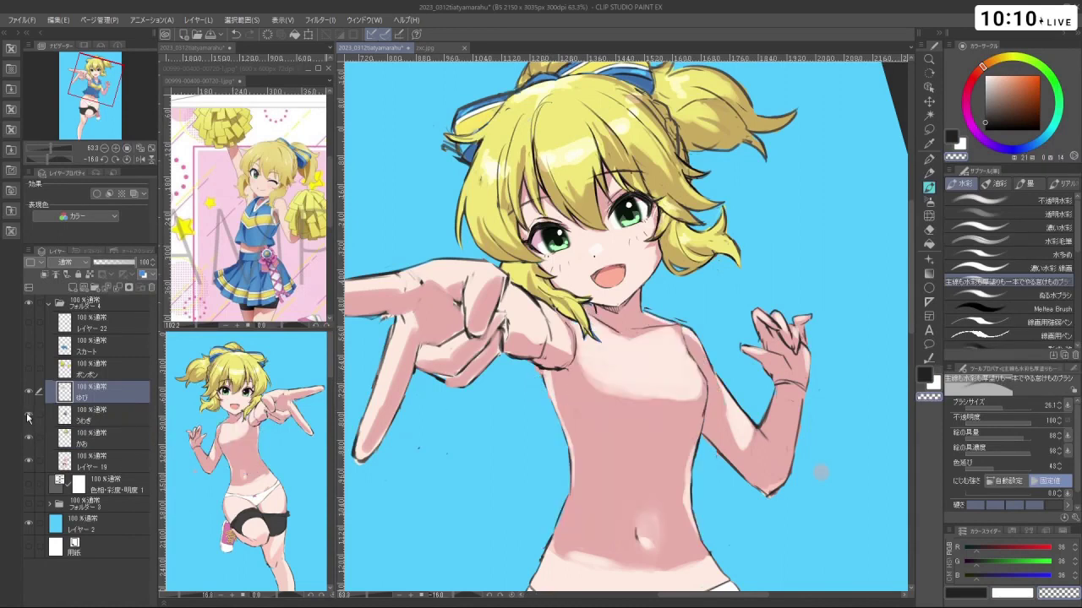
click(29, 415)
click(29, 414)
click(28, 415)
Try a touch-up on レイヤー 19 around the armhole and undo it, checking the area at other canvas rotations
click(93, 462)
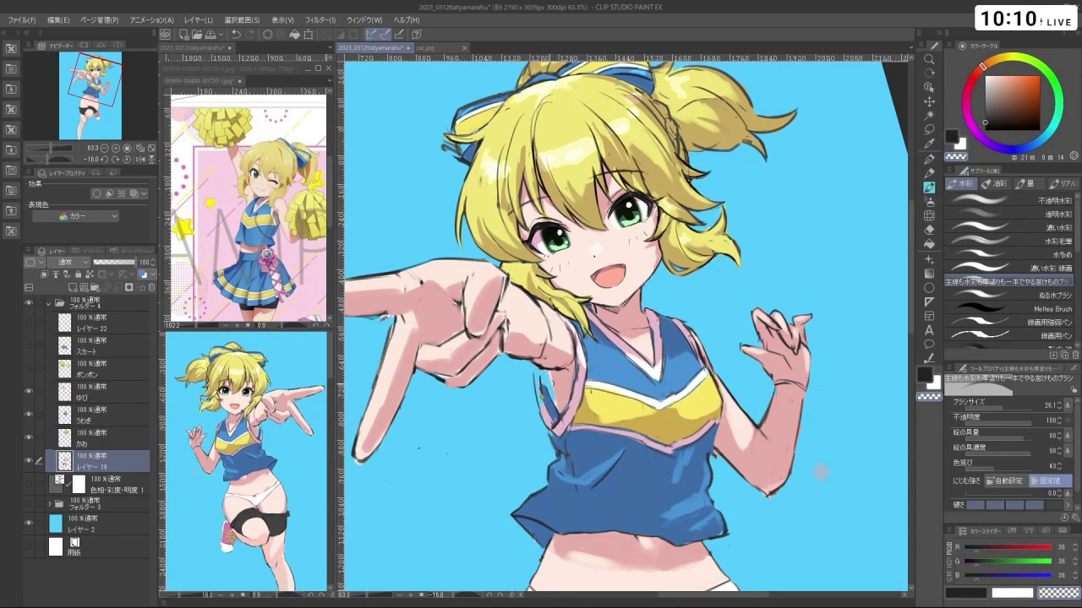
key(ctrl+z)
key(shift+space)
drag(819, 471, 869, 330)
key(ctrl+z)
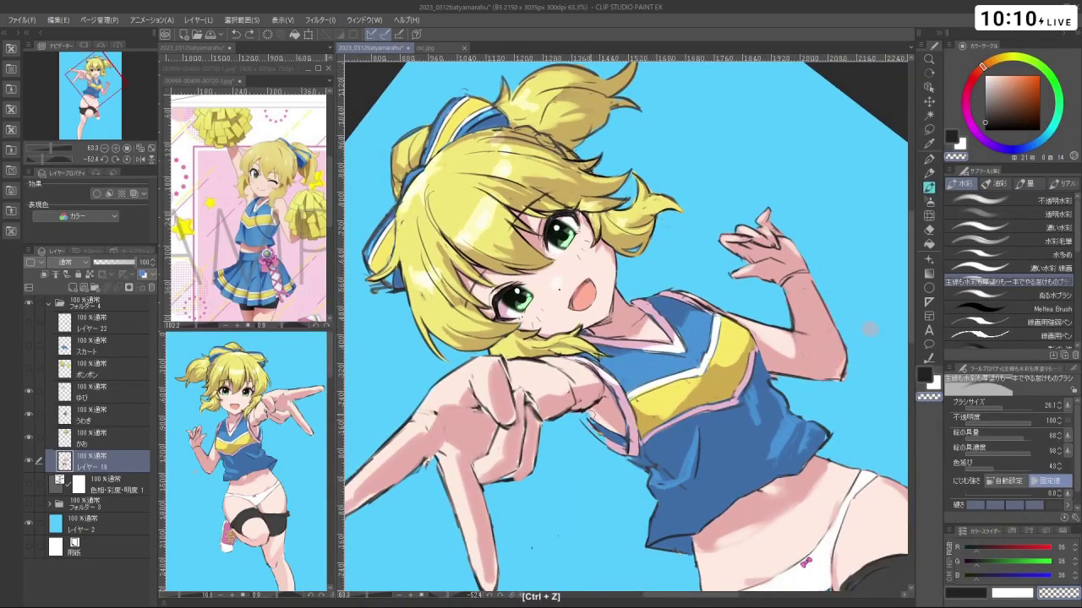
key(space)
key(ctrl+space)
drag(629, 441, 571, 428)
drag(571, 428, 512, 359)
key(shift+space)
key(ctrl+space)
drag(687, 423, 841, 464)
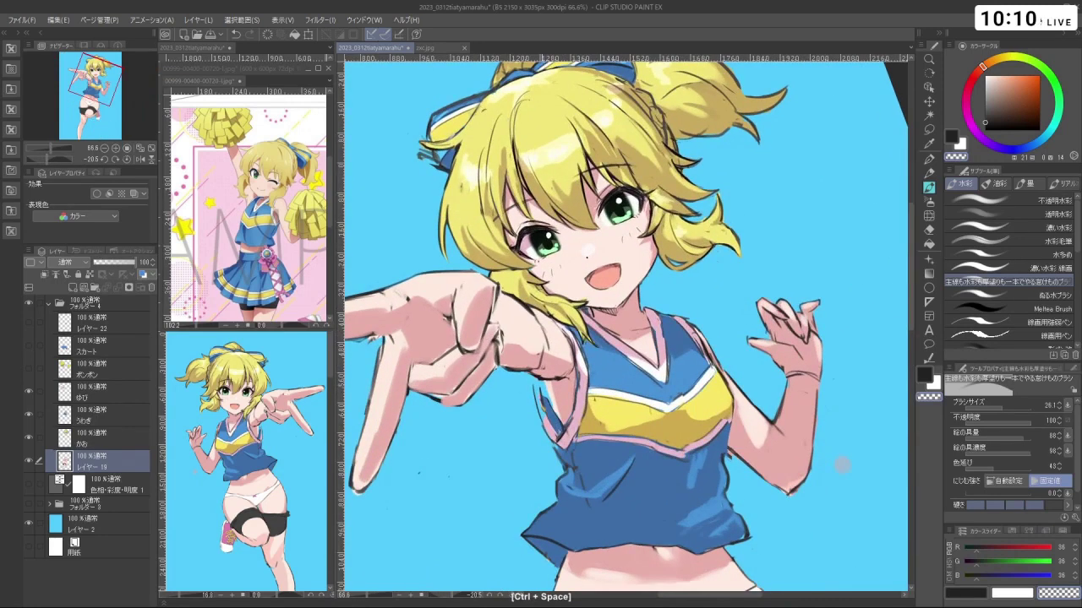
Select the うわぎ layer and repaint the fabric inside the pointing arm's armhole with blue sampled from the top
click(112, 416)
key(ctrl+space)
mouse_move(588, 440)
mouse_down()
mouse_move(639, 441)
mouse_move(649, 413)
mouse_move(714, 427)
mouse_up()
right_click(558, 424)
right_click(646, 484)
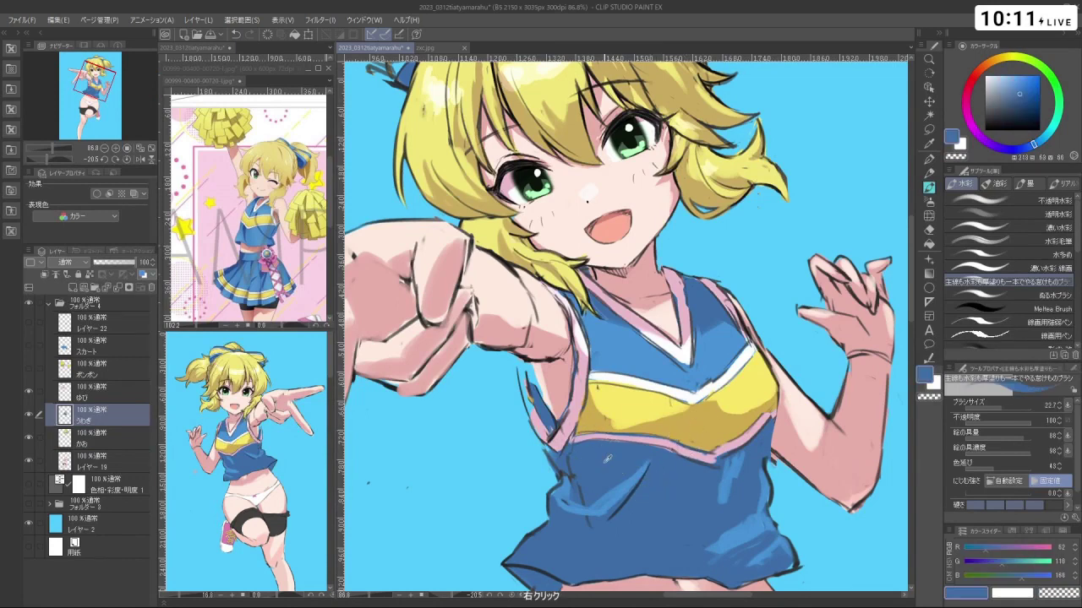
drag(557, 386, 534, 388)
key(ctrl+z)
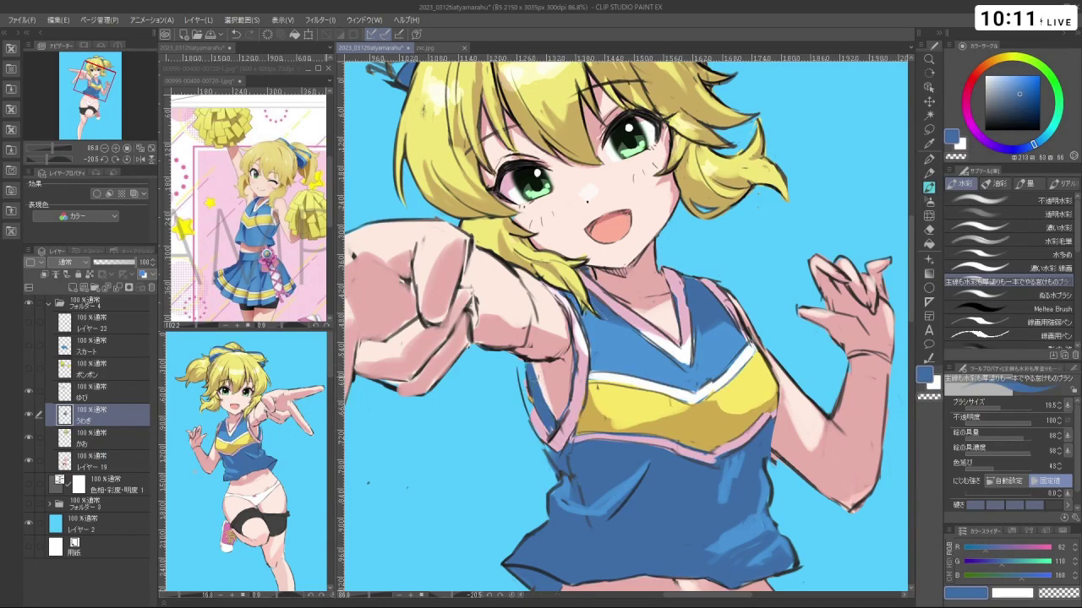
key(c)
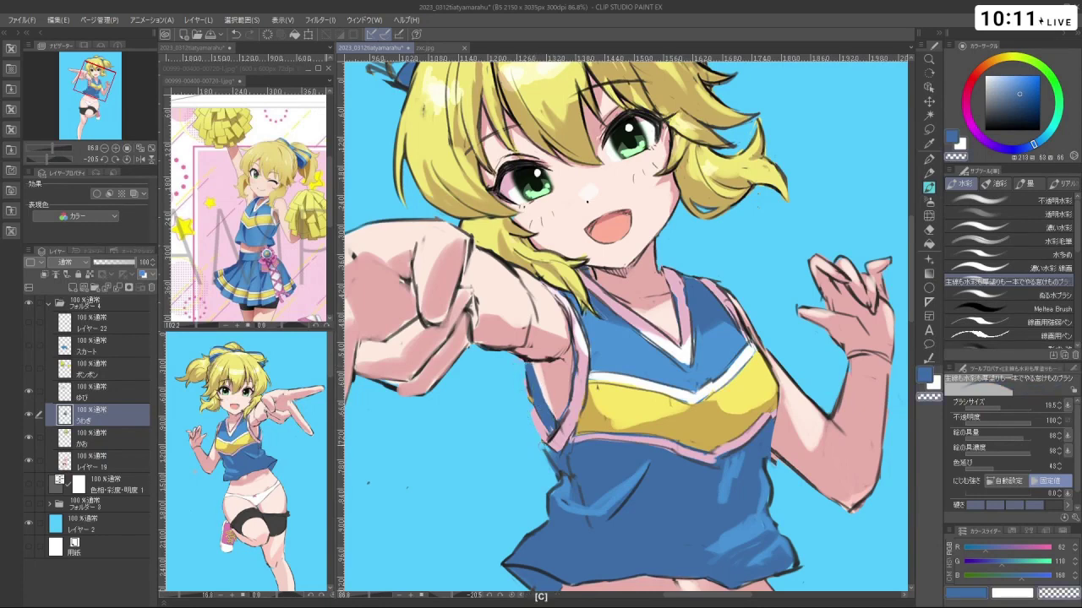
drag(546, 456, 554, 457)
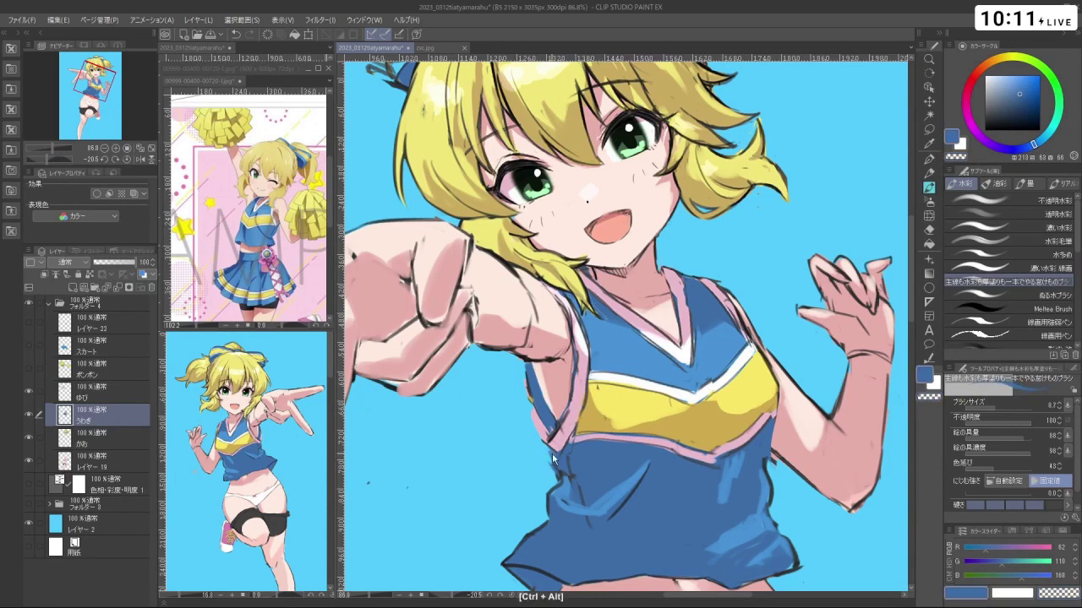
Touch up the armhole's lower edge with near-black and sampled background blue, undoing unwanted strokes
click(983, 120)
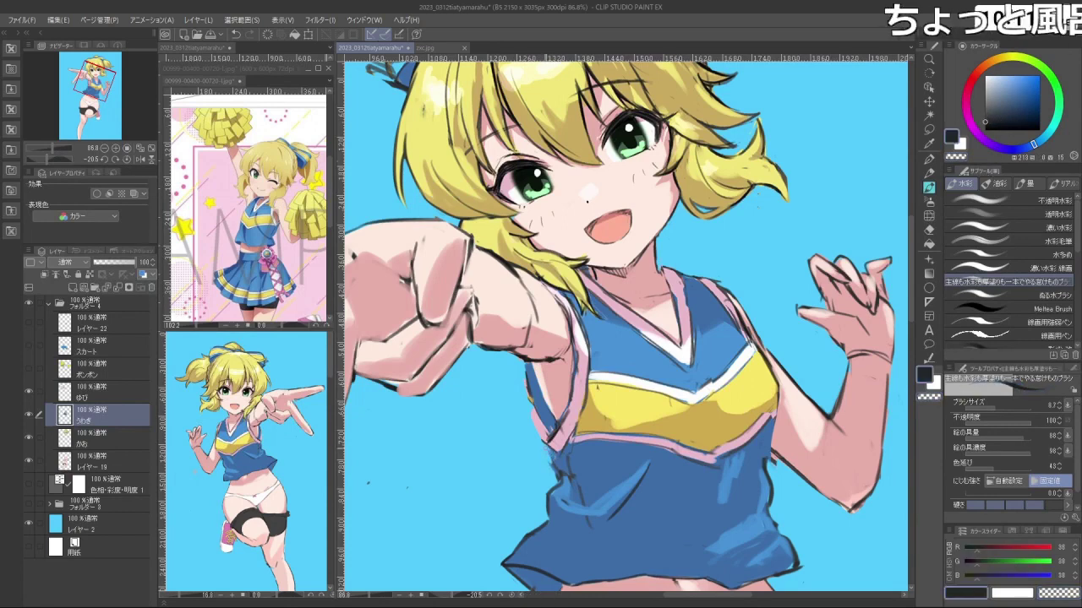
key(ctrl+z)
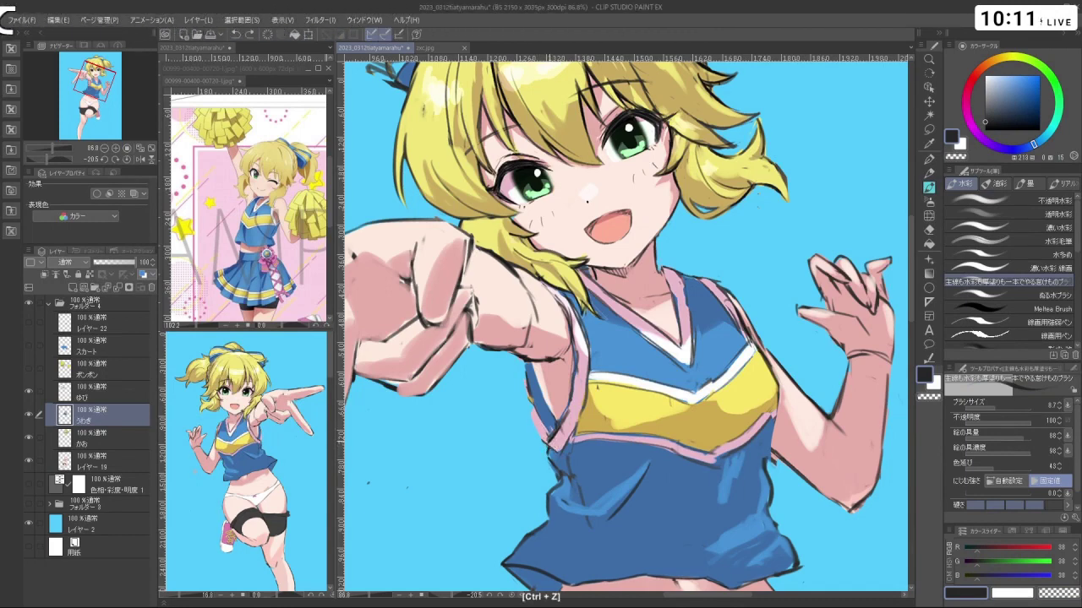
right_click(557, 442)
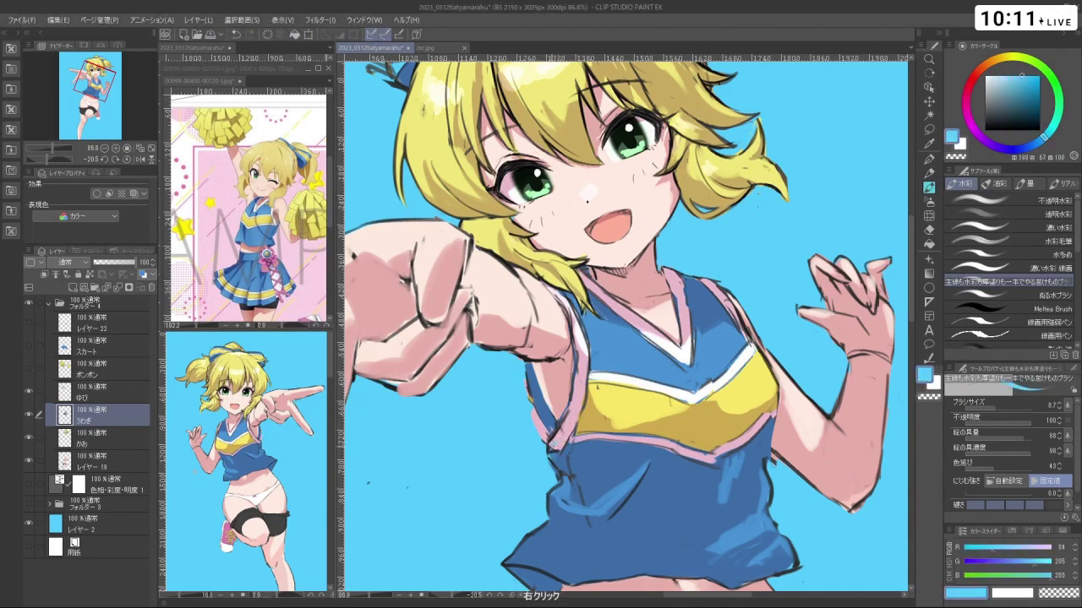
key(ctrl+z)
Repaint the pink trim along the armhole with pink sampled from it, undoing unwanted strokes
right_click(573, 417)
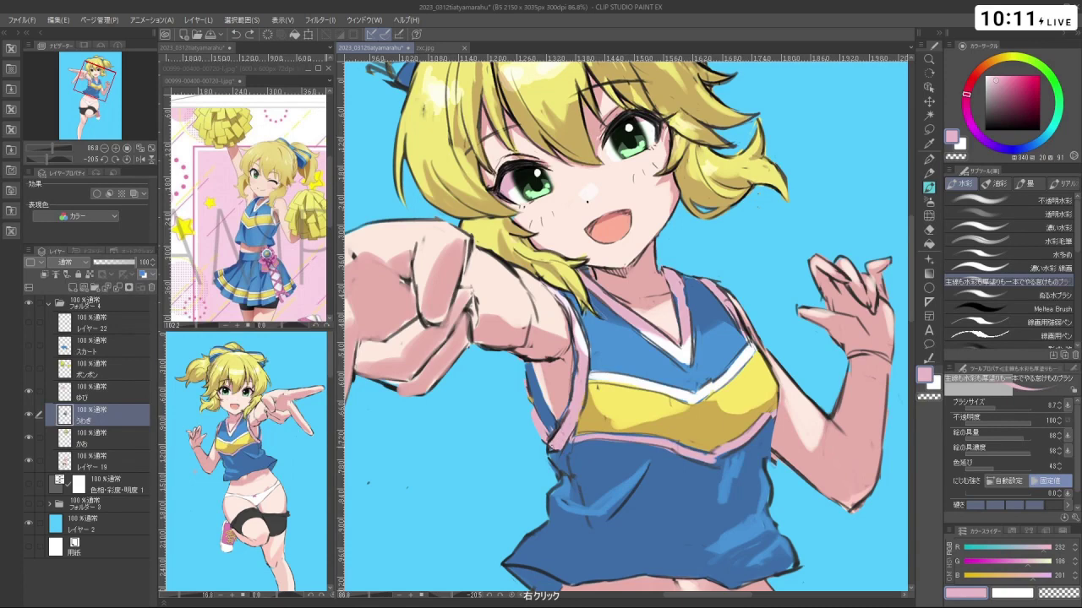
drag(564, 421, 578, 346)
key(ctrl+z)
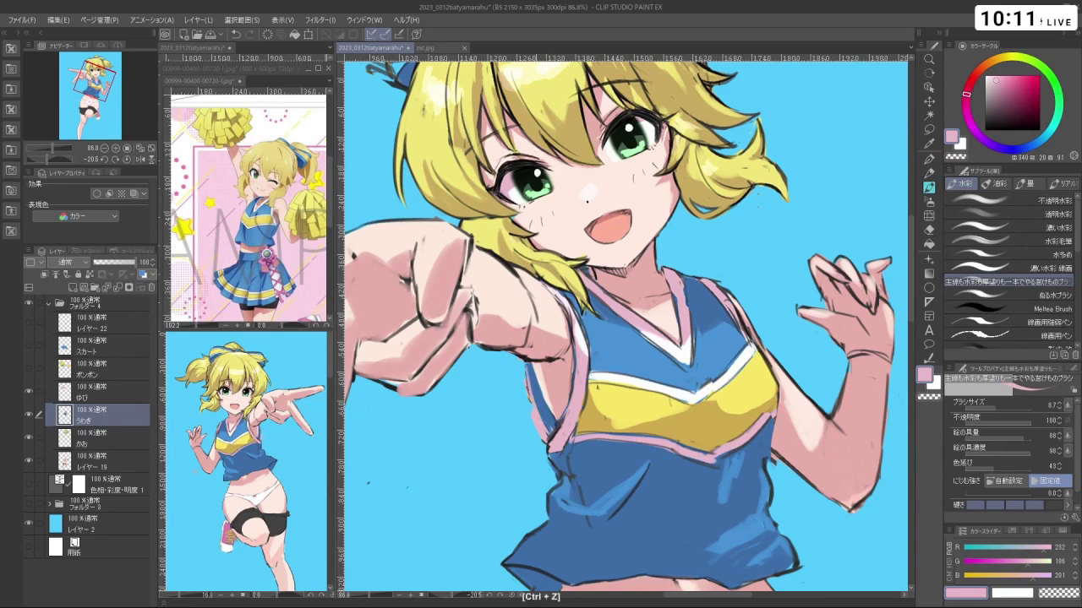
key(ctrl+z)
key(ctrl+z)
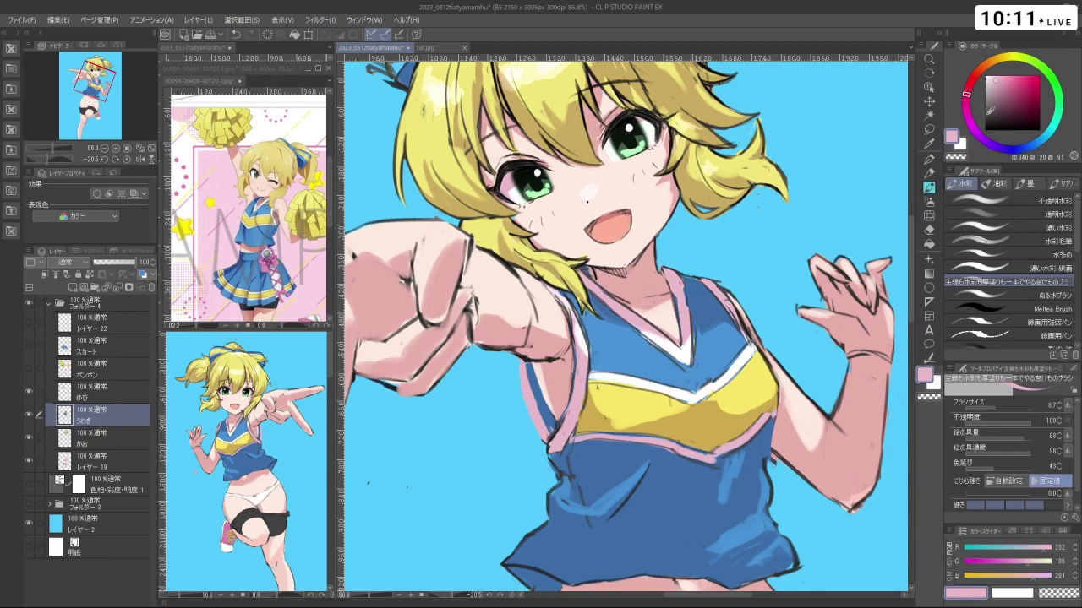
Redraw the dark outline along the armhole's outer edge down to its lower corner, undoing unwanted strokes
click(985, 122)
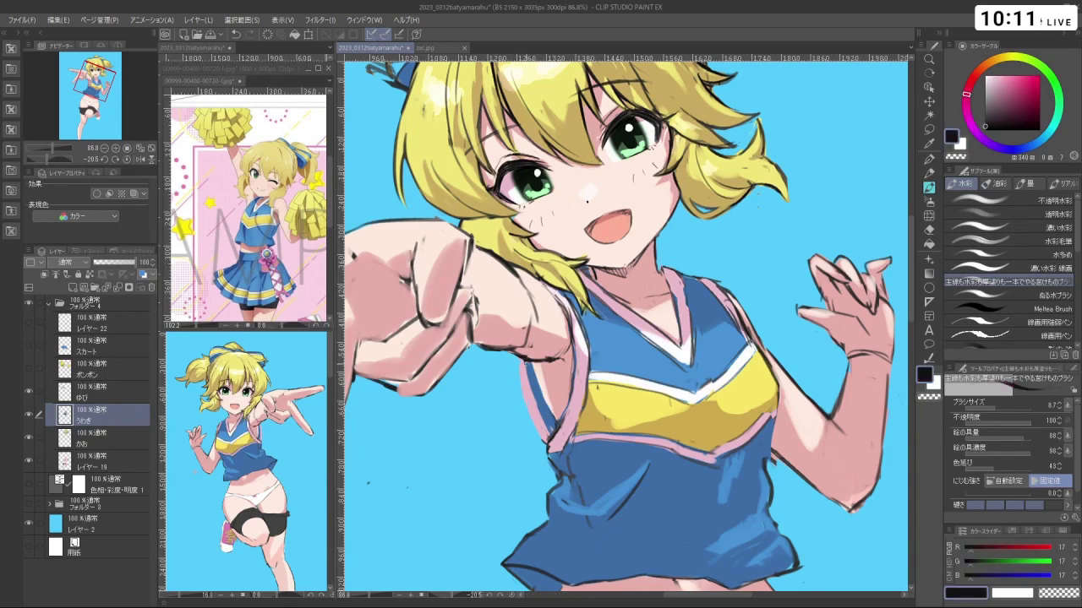
key(ctrl+z)
key(ctrl+z)
mouse_move(522, 362)
mouse_down()
mouse_move(542, 442)
mouse_move(565, 447)
mouse_up()
key(ctrl+z)
key(ctrl+z)
key(ctrl+z)
key(space)
key(ctrl+space)
key(ctrl+z)
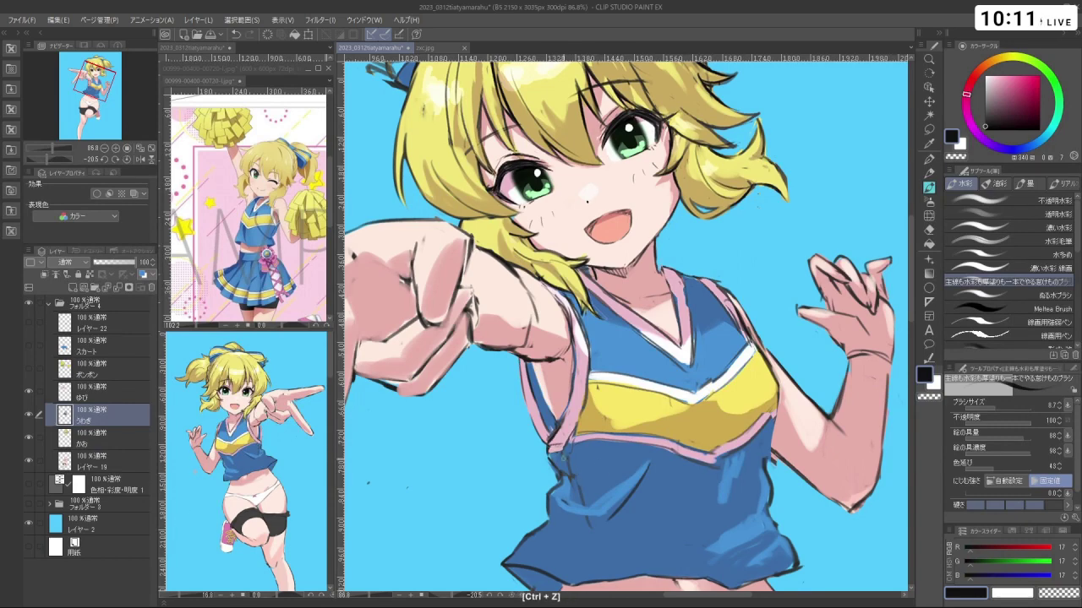
Paint blue sampled from the top just below the armhole's lower corner and check it from rotated views
right_click(592, 470)
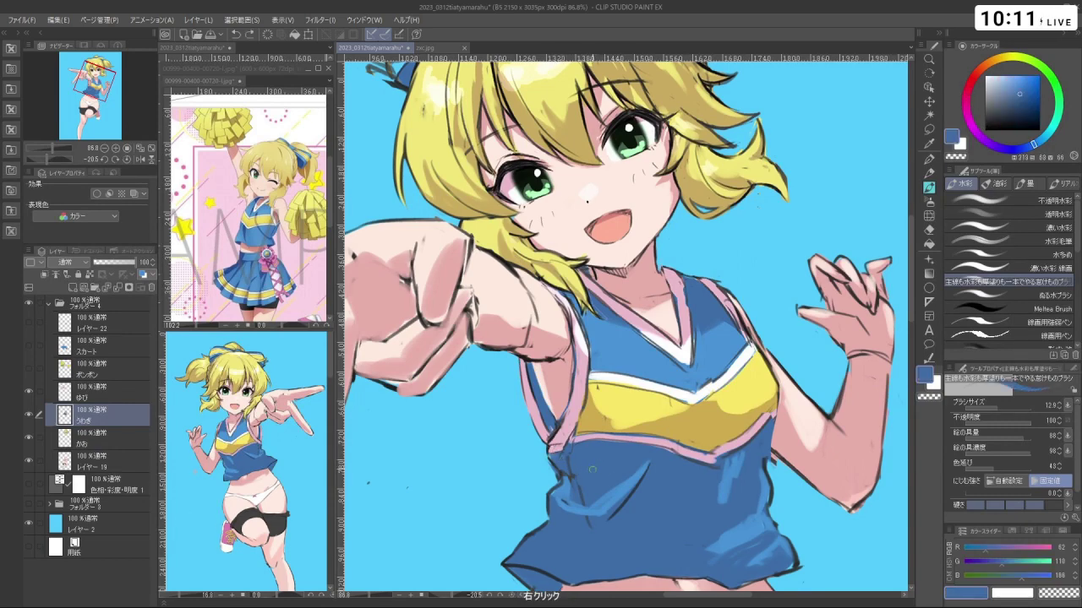
drag(559, 448, 517, 450)
key(space)
key(ctrl+space)
drag(616, 455, 669, 449)
key(shift+space)
key(ctrl+space)
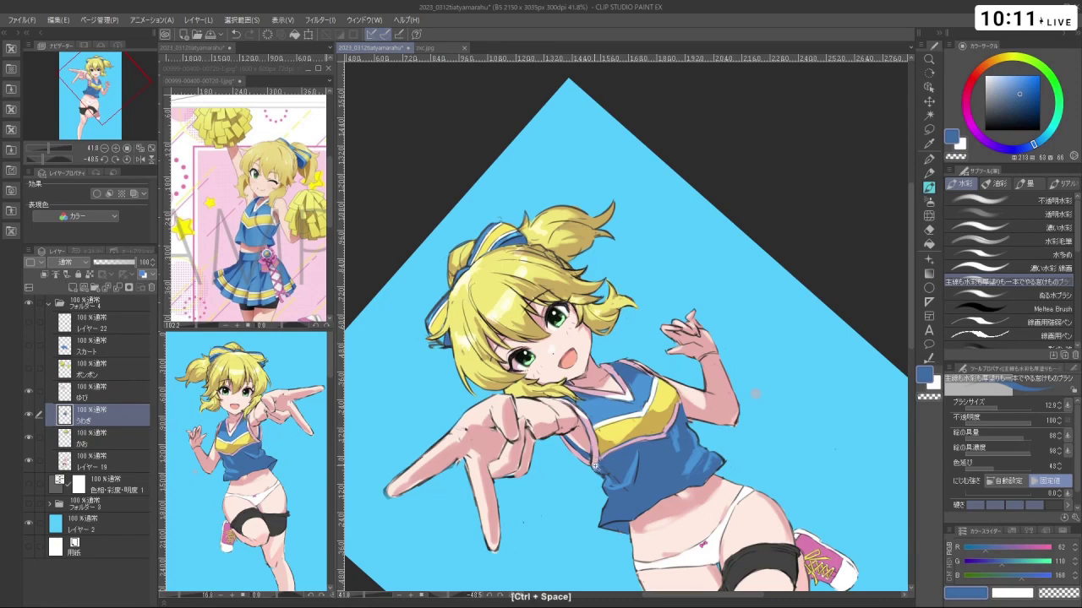
drag(597, 465, 635, 464)
key(ctrl+z)
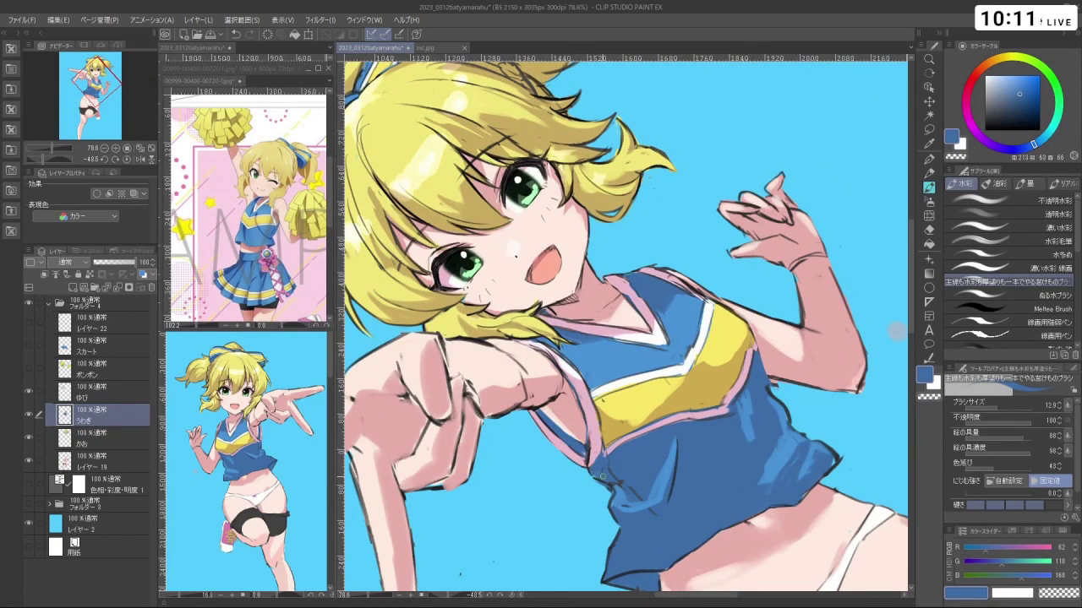
key(space)
drag(602, 476, 672, 507)
key(ctrl+space)
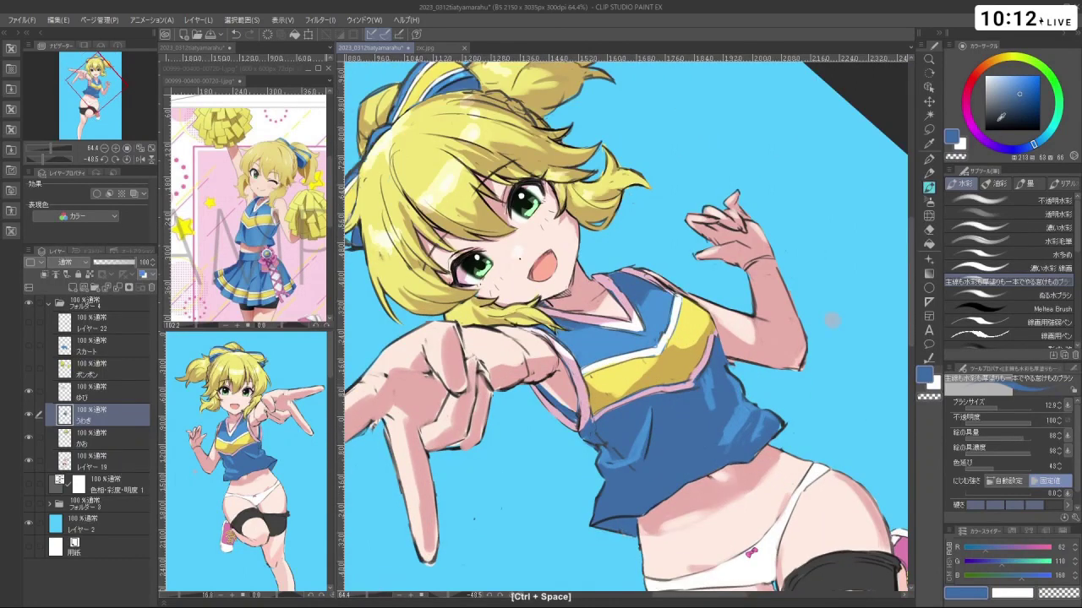
Retouch the dark line where the armhole trim meets the bodice, using sampled colours and undoing unwanted strokes
ctrl+click(591, 429)
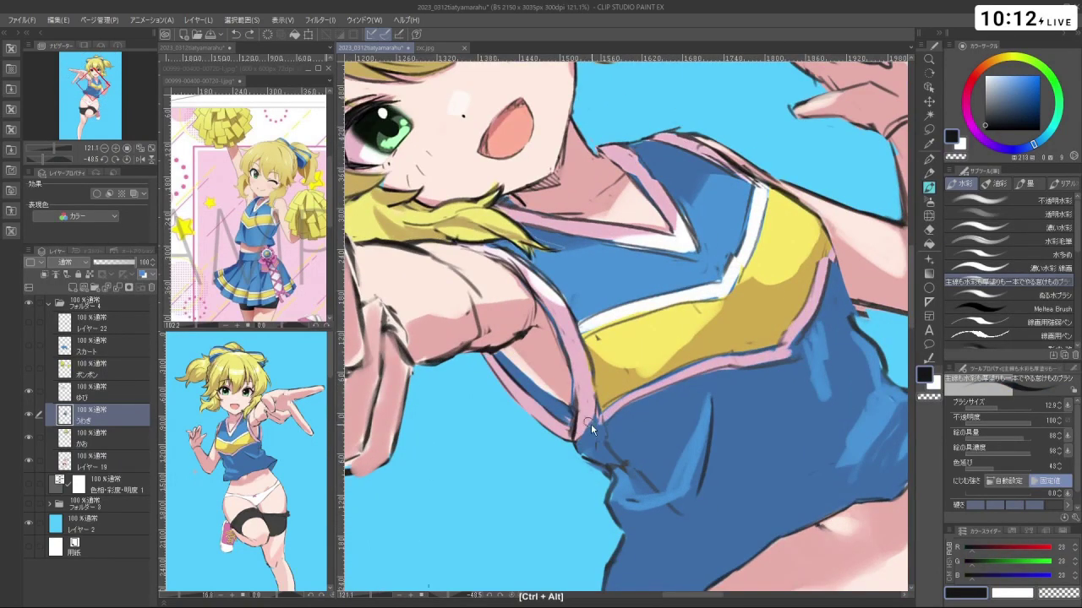
drag(591, 430, 586, 428)
key(ctrl+z)
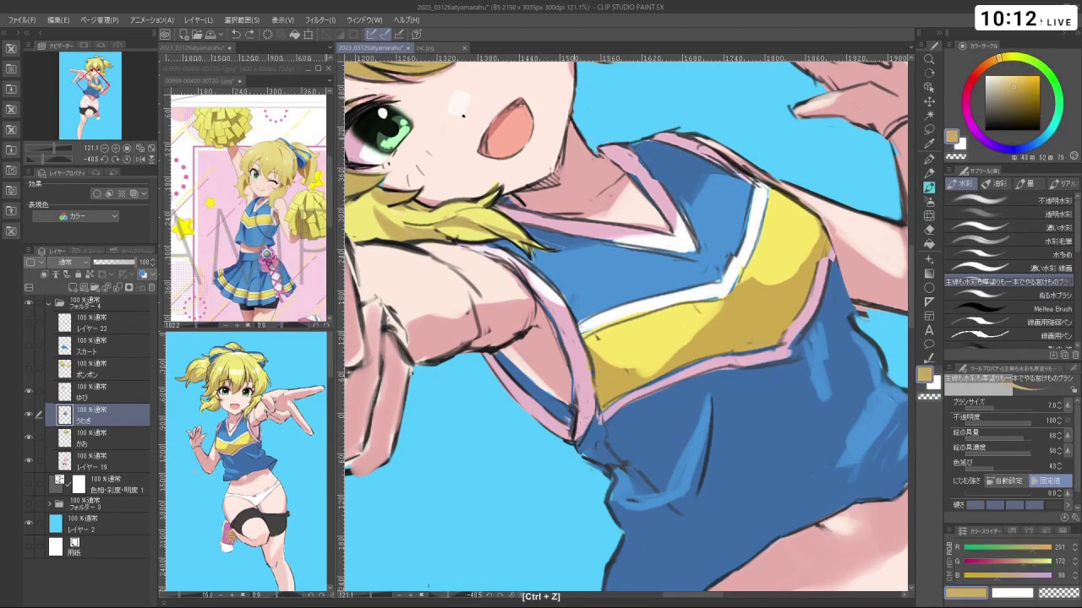
right_click(586, 407)
right_click(576, 442)
key(ctrl+z)
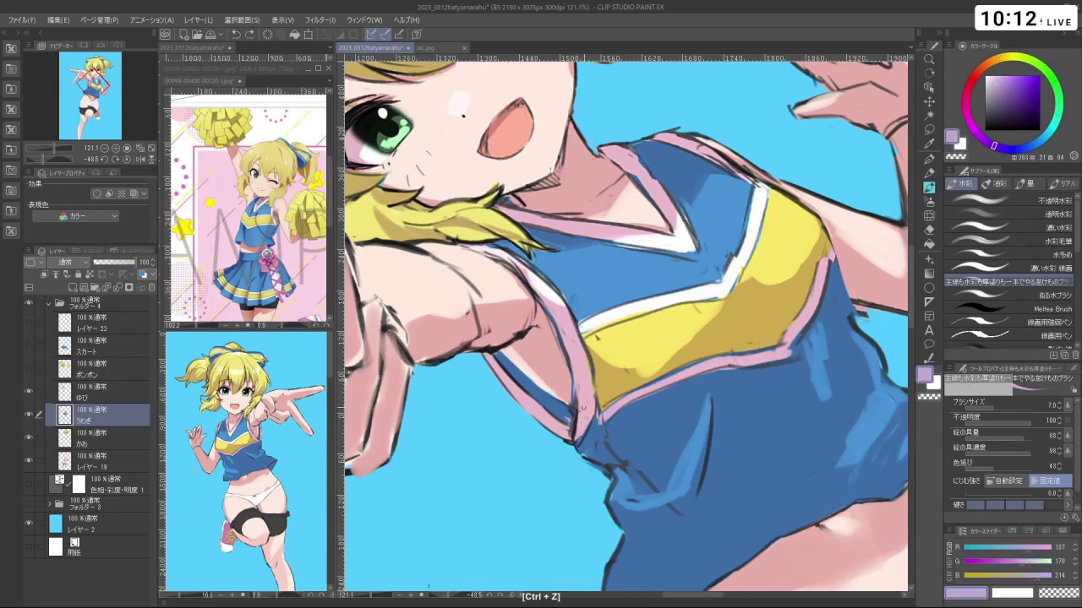
Fill in the pink trim at the armhole's lower corner with sampled pink at brush size 7.0
right_click(601, 390)
drag(582, 423, 577, 447)
key(ctrl+z)
right_click(589, 389)
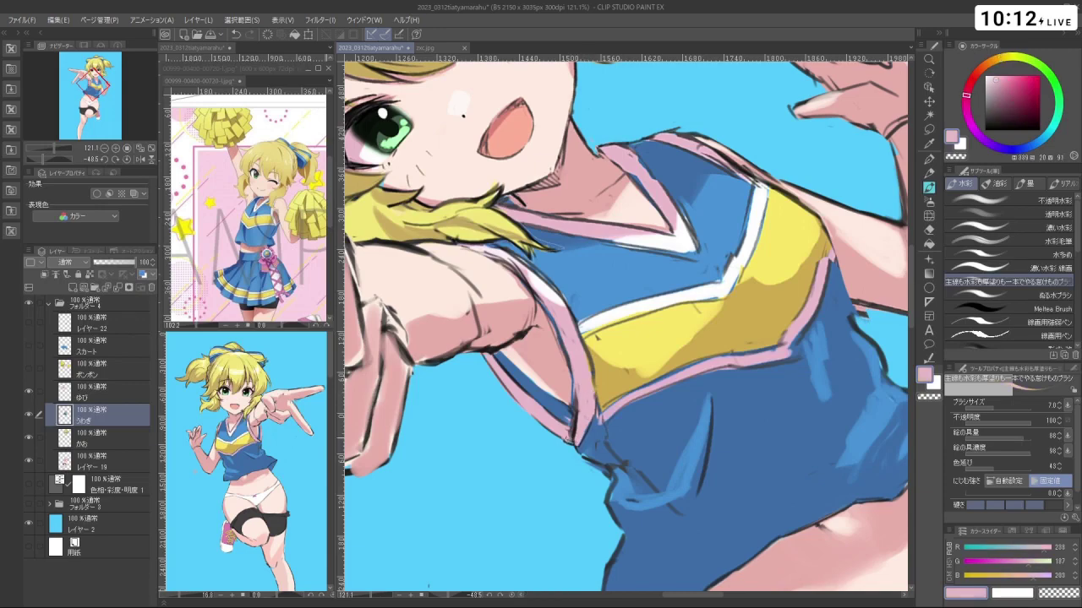
drag(574, 438, 498, 436)
mouse_move(833, 335)
mouse_down()
mouse_move(814, 330)
mouse_move(744, 181)
mouse_move(799, 260)
mouse_move(812, 332)
mouse_up()
key(ctrl+z)
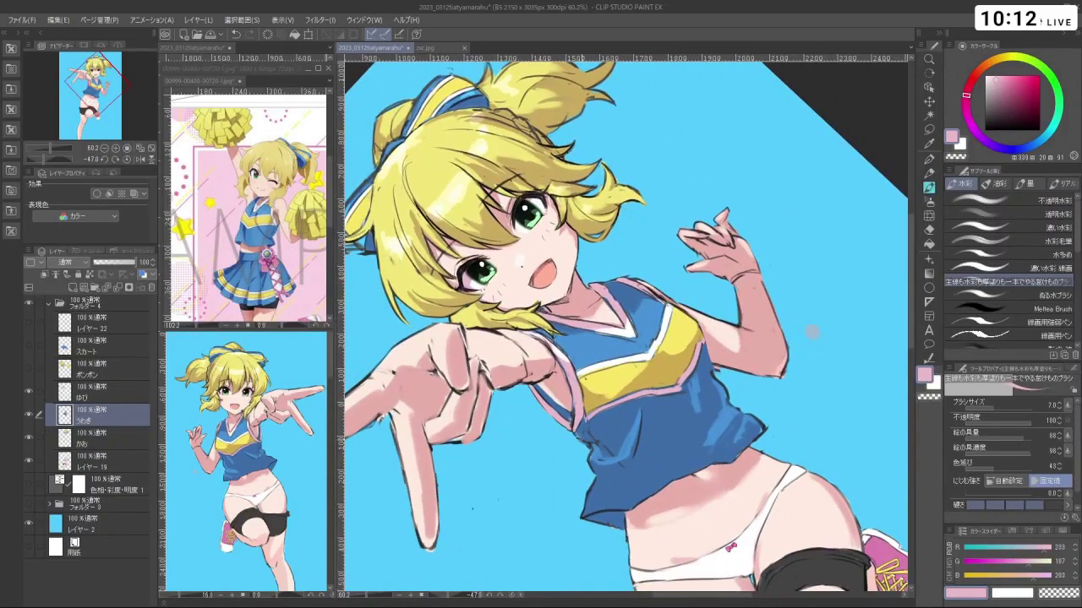
Widen the pink trim at the tip of the armhole's lower corner with the same pink
drag(656, 425, 625, 446)
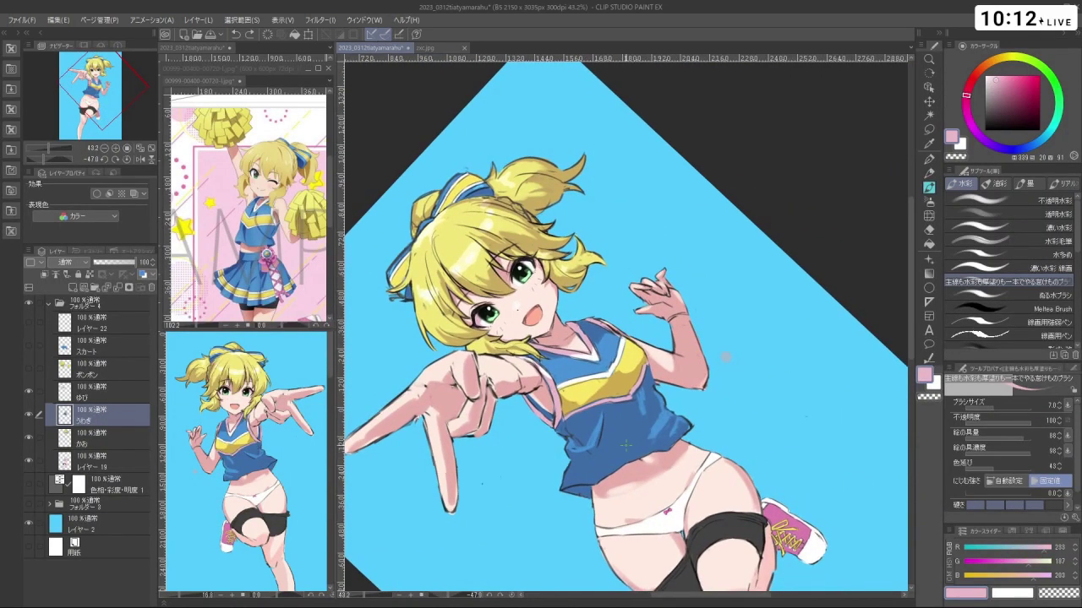
drag(658, 479, 564, 482)
drag(701, 396, 686, 410)
drag(686, 410, 860, 429)
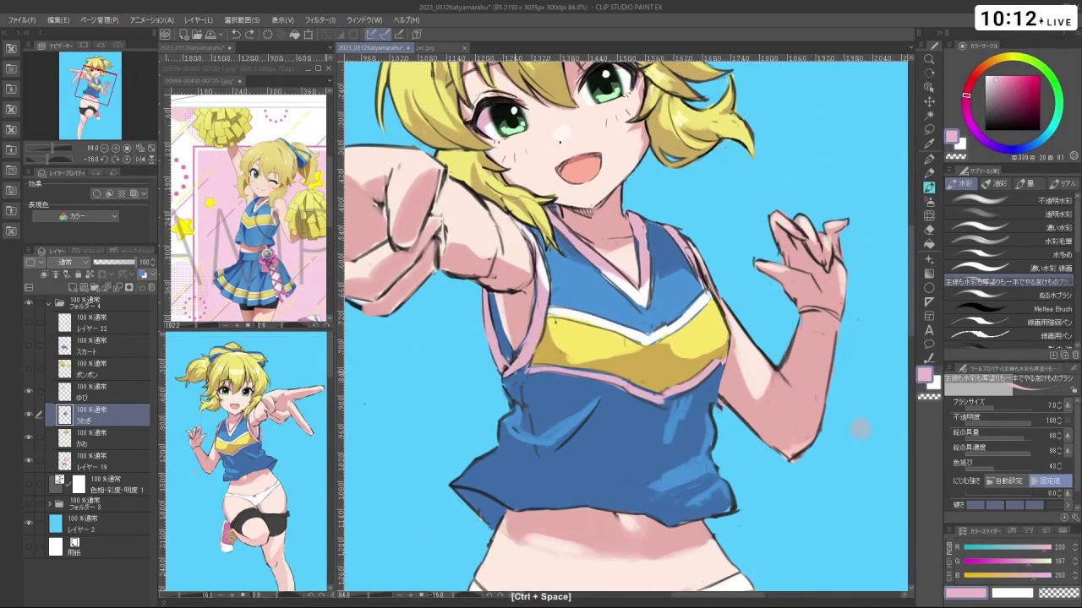
key(ctrl+z)
drag(514, 377, 504, 374)
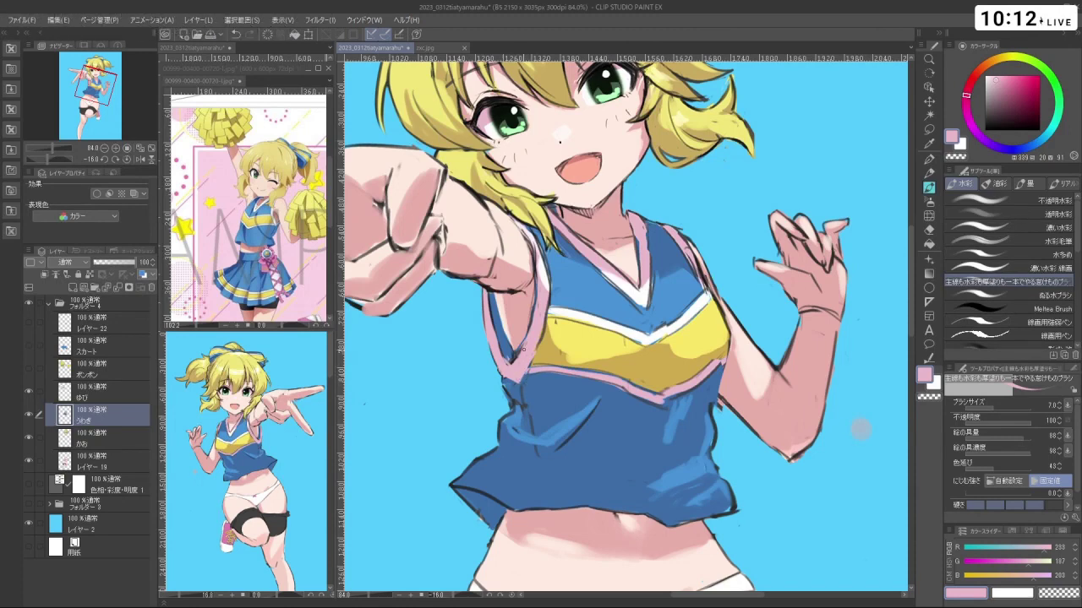
Outline the armhole's lower corner in near-black and clean its edge with sampled blue, undoing unwanted strokes
click(985, 124)
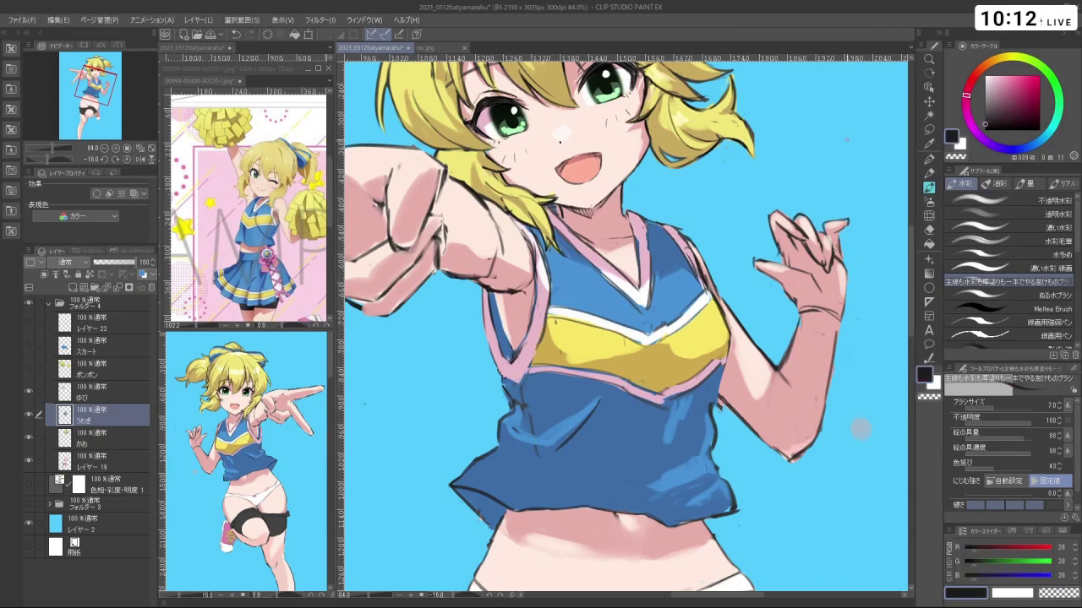
key(ctrl+z)
key(ctrl+z)
key(ctrl+z)
key(ctrl+z)
key(ctrl+z)
drag(533, 353, 520, 377)
key(ctrl+z)
key(ctrl+z)
right_click(524, 385)
key(ctrl+z)
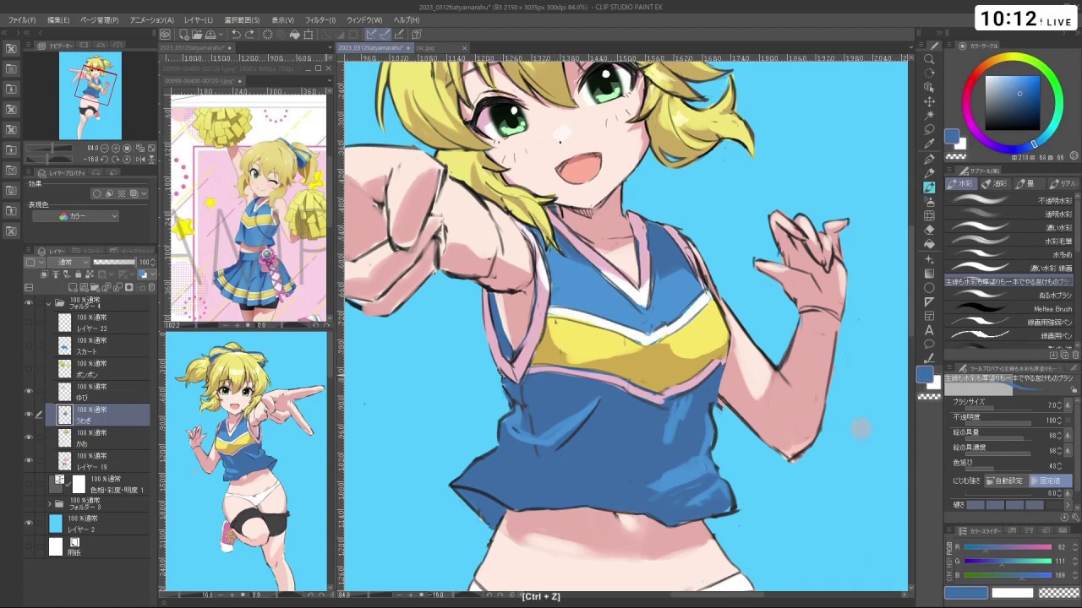
Redraw the near-black outline on the back edge of the armhole beneath the pointing arm, undoing unwanted strokes
key(ctrl+space)
mouse_move(546, 380)
mouse_down()
mouse_move(474, 381)
mouse_move(485, 407)
mouse_up()
key(shift+space)
drag(557, 255, 585, 238)
key(ctrl+space)
mouse_move(546, 305)
mouse_down()
mouse_move(616, 305)
mouse_move(605, 293)
mouse_up()
key(shift+space)
click(985, 125)
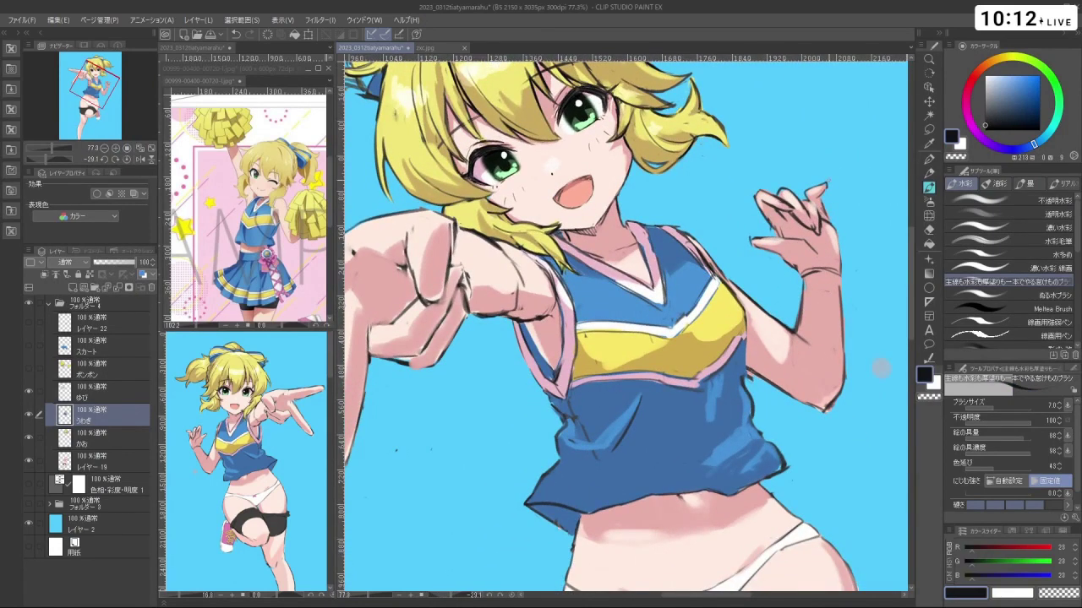
key(ctrl+z)
drag(525, 326, 541, 352)
drag(537, 347, 545, 364)
key(ctrl+z)
key(ctrl+z)
key(ctrl+z)
drag(522, 326, 545, 358)
drag(541, 353, 561, 370)
key(ctrl+z)
Examine the armhole and shoulder trim of the blue top close up with the canvas turned nearly upside down
key(space)
drag(608, 342, 558, 344)
drag(654, 397, 632, 371)
key(shift+space)
mouse_move(632, 370)
mouse_down()
mouse_move(657, 356)
mouse_move(677, 308)
mouse_move(617, 272)
mouse_up()
key(space)
drag(668, 338, 578, 343)
key(ctrl+space)
drag(583, 406, 676, 441)
key(shift+space)
drag(676, 442, 619, 450)
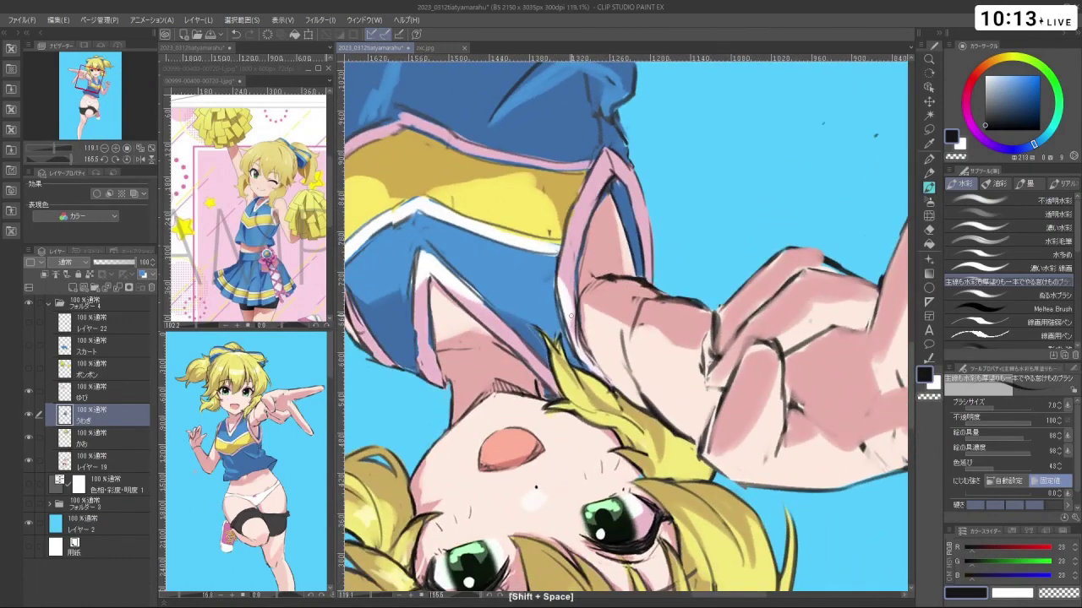
Repaint the shoulder end of the armhole trim on the blue top with sampled white, undoing an unwanted stroke
right_click(570, 319)
drag(565, 305, 575, 349)
key(ctrl+z)
right_click(567, 297)
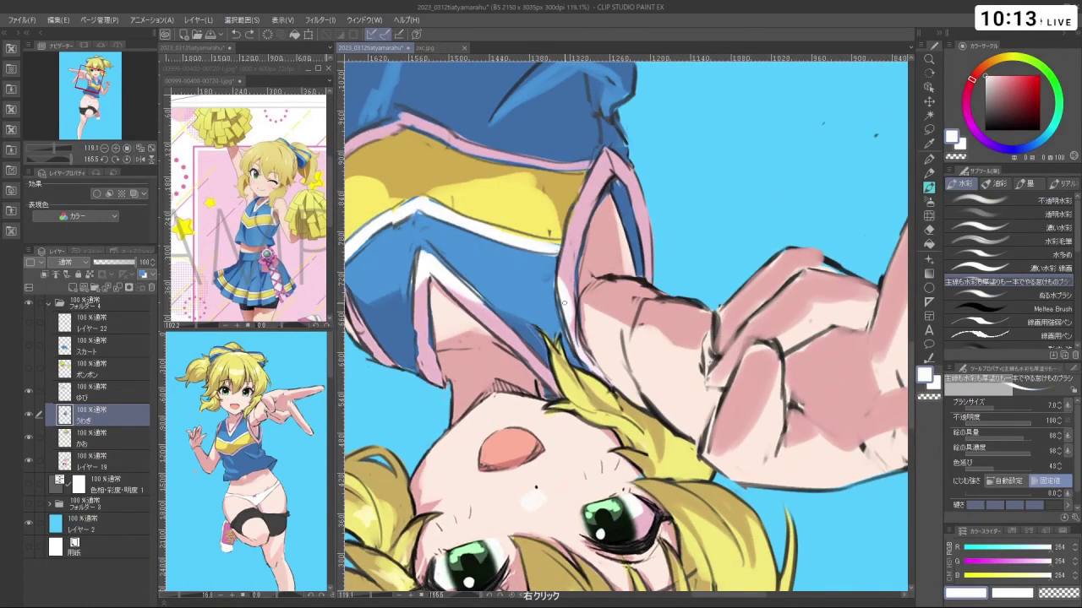
drag(563, 297, 588, 365)
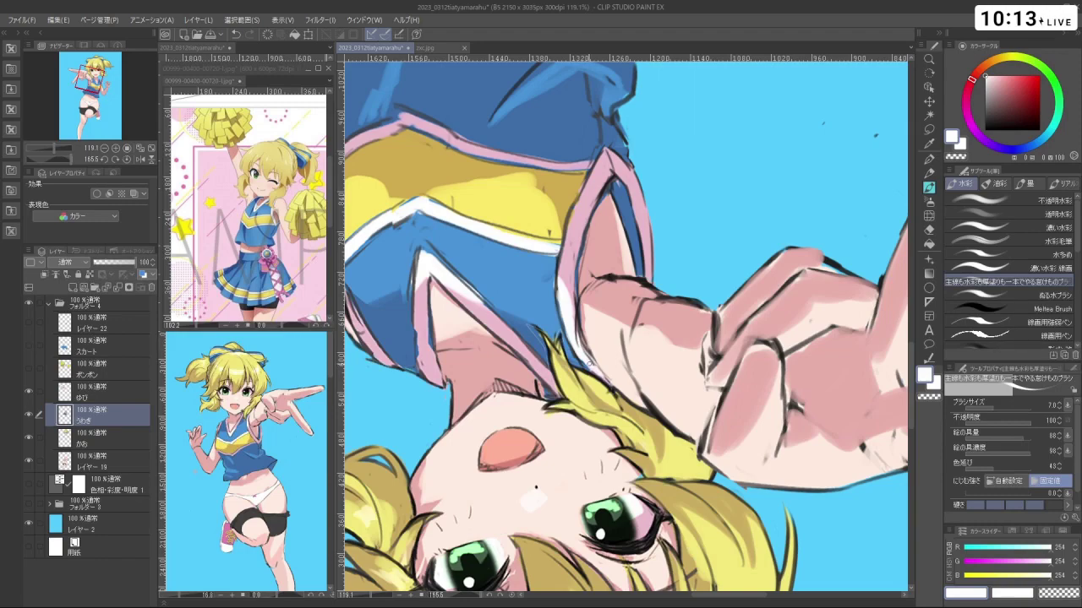
drag(615, 344, 570, 326)
drag(576, 281, 883, 457)
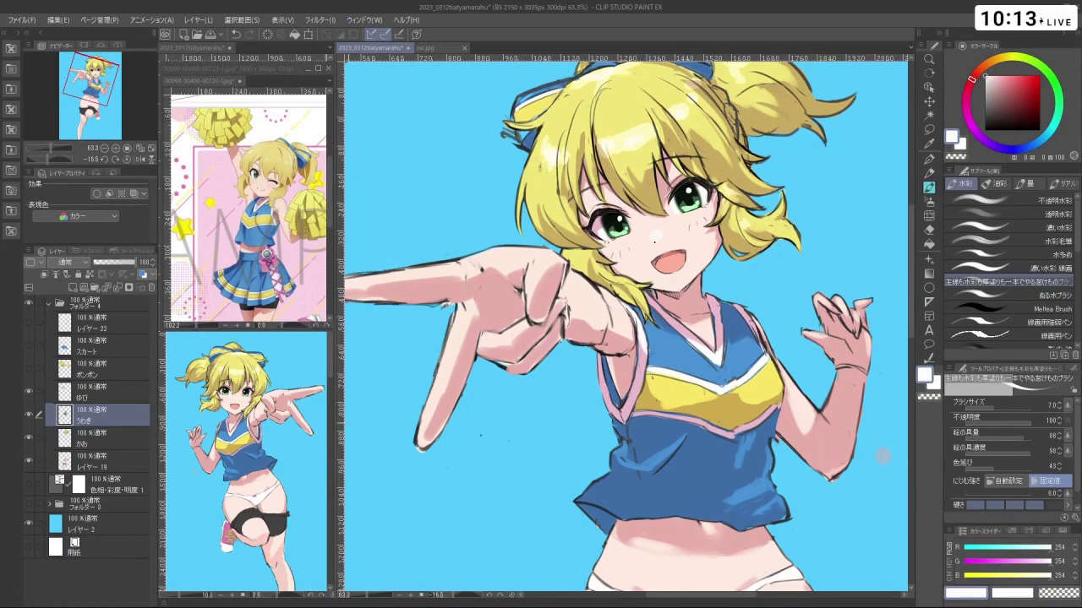
Compare the artwork with the うわぎ layer hidden and shown, and widen the sampled-blue inner fabric along the armhole's back edge, undoing unwanted strokes
click(29, 414)
click(29, 414)
key(space)
drag(727, 362, 752, 348)
key(c)
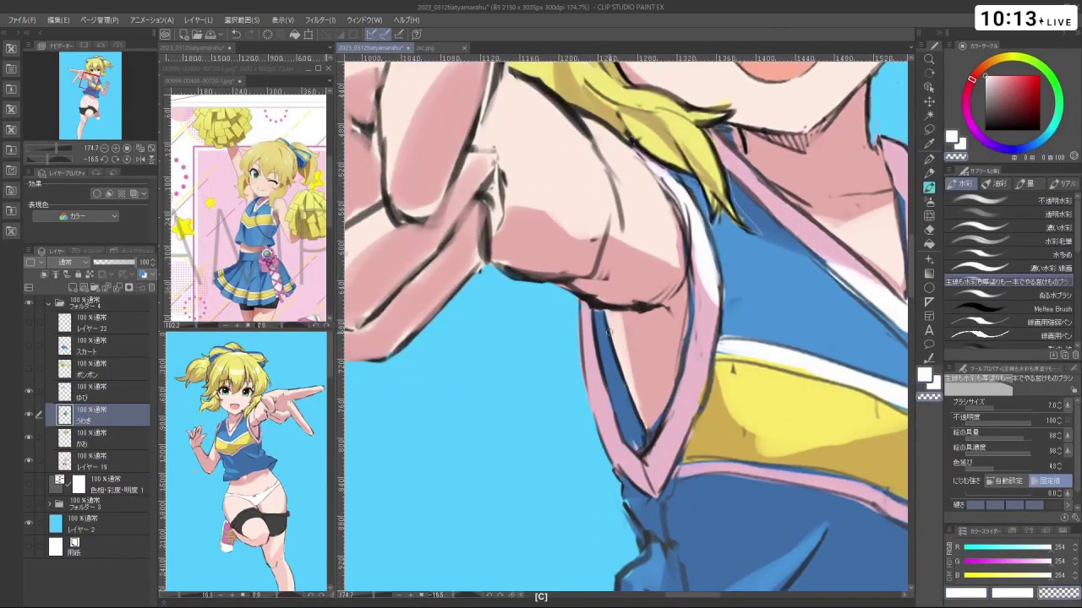
drag(609, 330, 623, 383)
key(ctrl+z)
key(c)
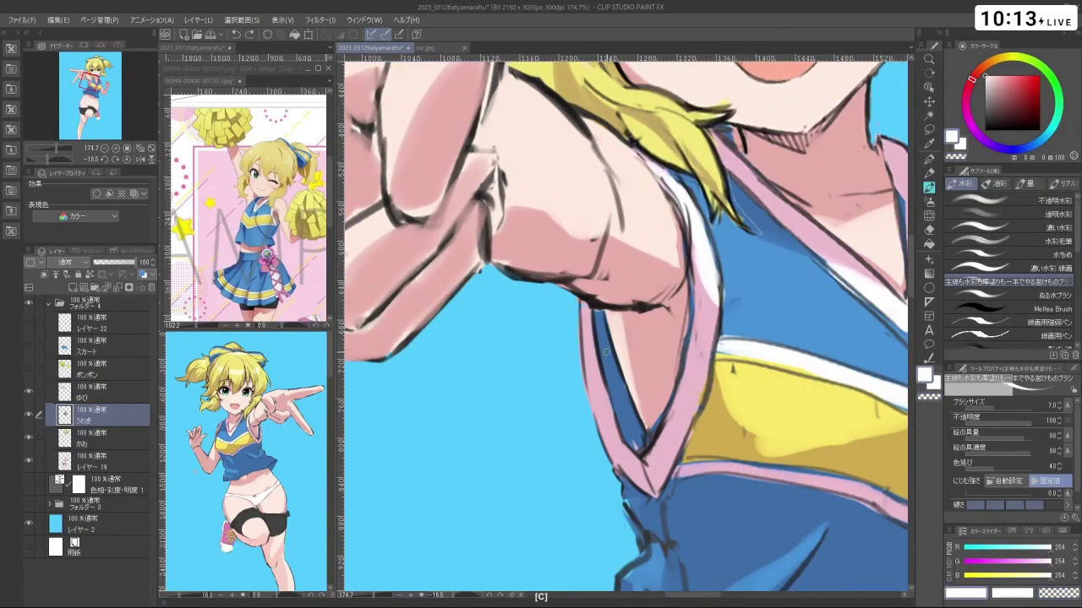
right_click(607, 353)
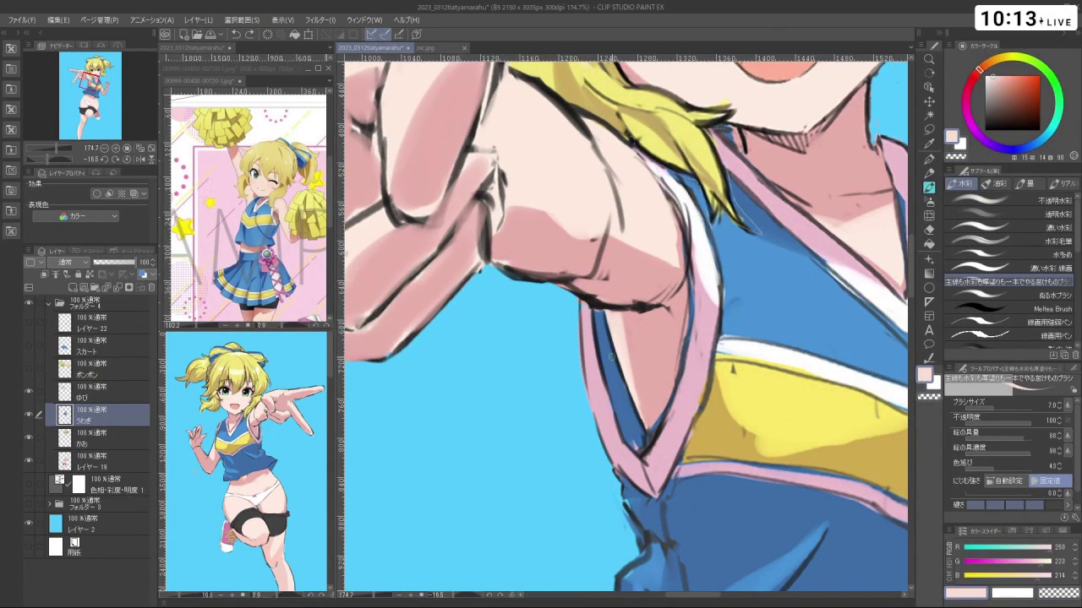
key(ctrl+z)
right_click(613, 356)
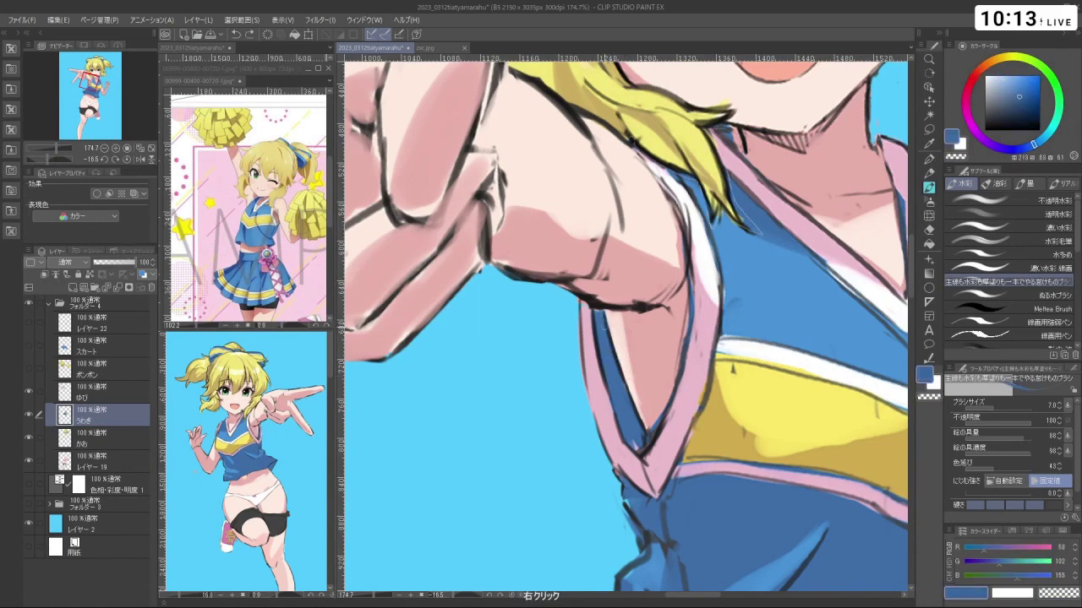
mouse_move(636, 399)
mouse_down()
mouse_move(648, 430)
mouse_move(630, 395)
mouse_up()
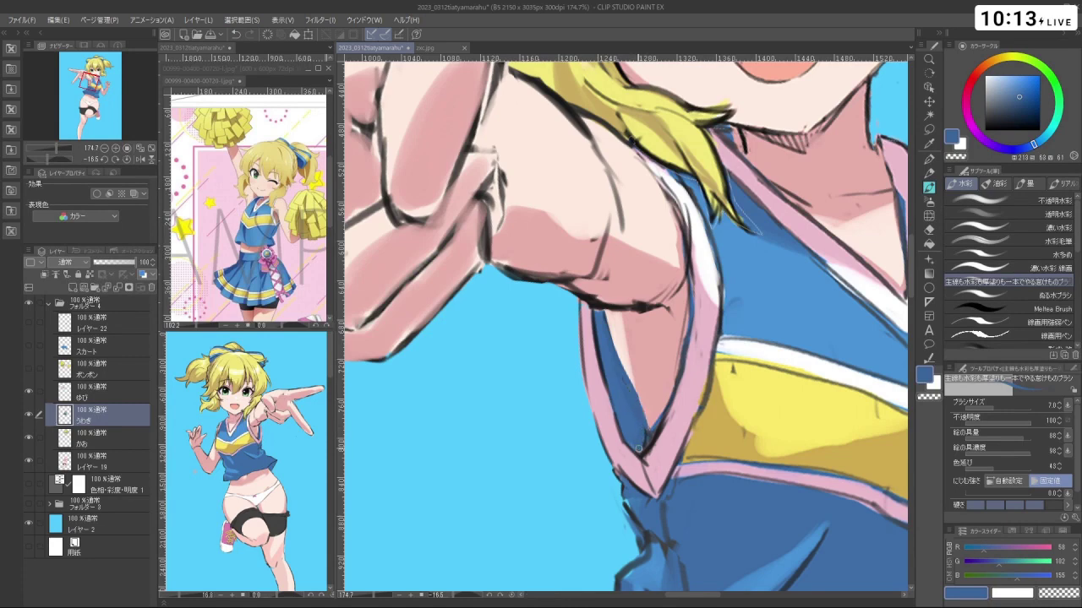
drag(643, 437, 591, 435)
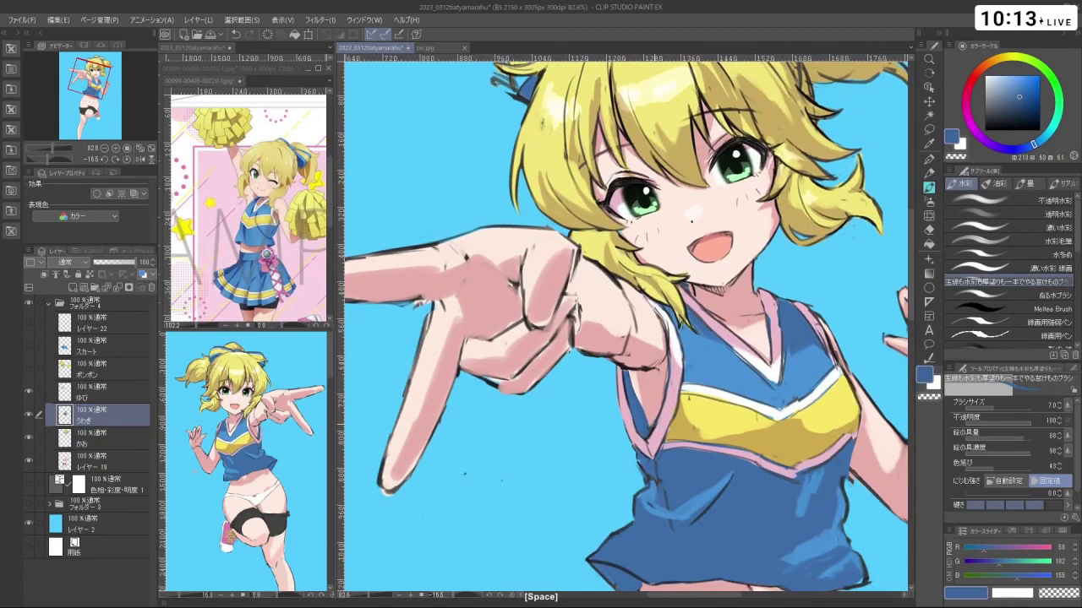
Redraw the line on the inner blue fabric of the armhole in near-black, undoing unwanted strokes
drag(654, 424, 666, 424)
key(ctrl+z)
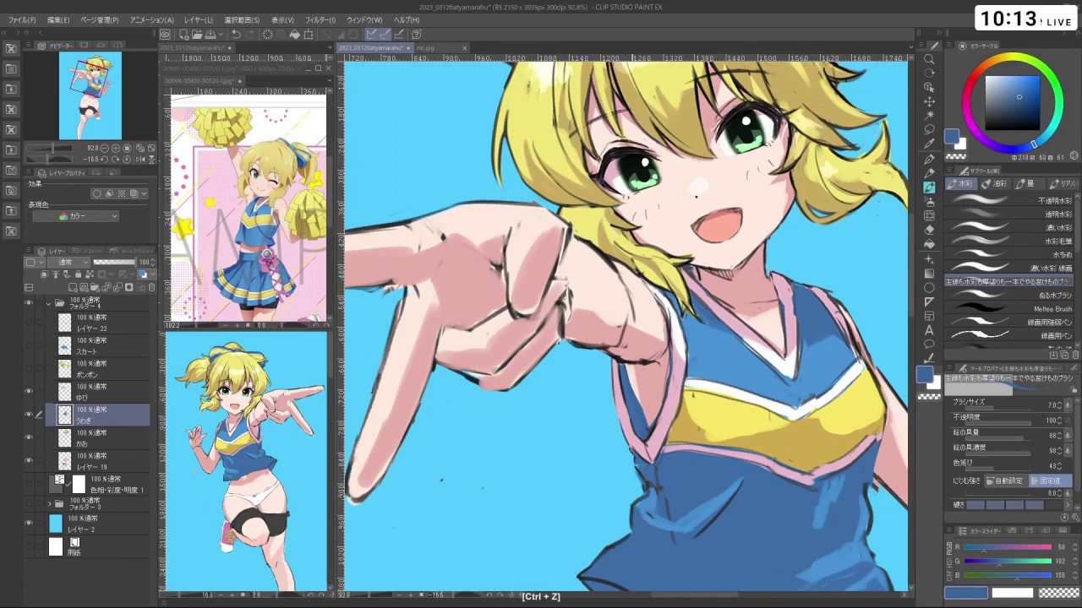
click(985, 125)
drag(623, 365, 651, 435)
key(ctrl+z)
key(ctrl+z)
key(ctrl+z)
key(ctrl+z)
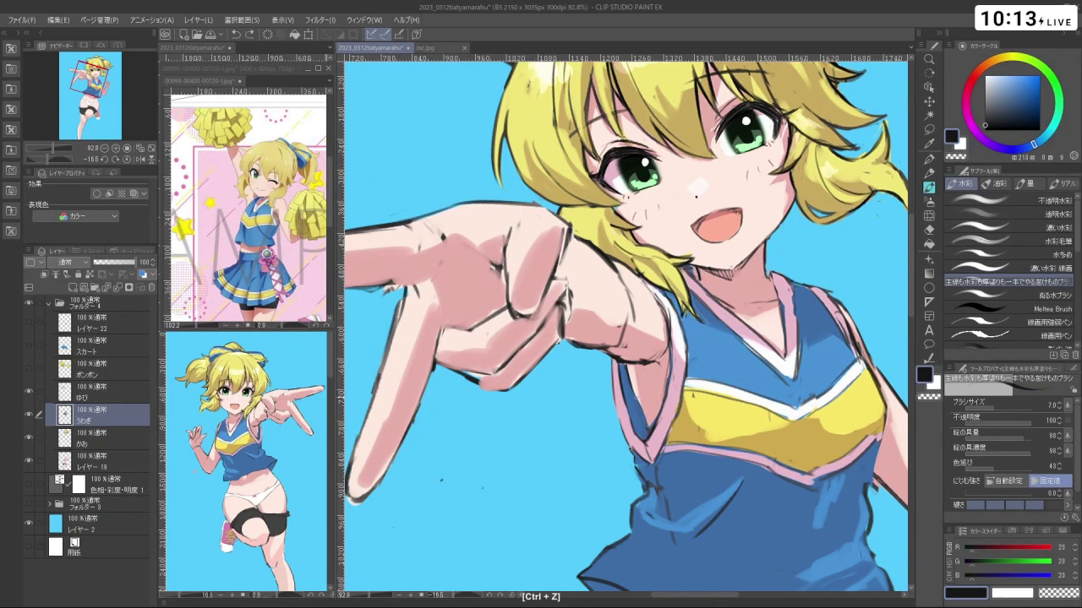
key(ctrl+z)
drag(627, 367, 646, 423)
Touch up the near-black outline at the armhole's lower corner beneath the pointing arm, undoing unwanted strokes
drag(655, 385, 565, 386)
key(ctrl+z)
drag(653, 393, 704, 394)
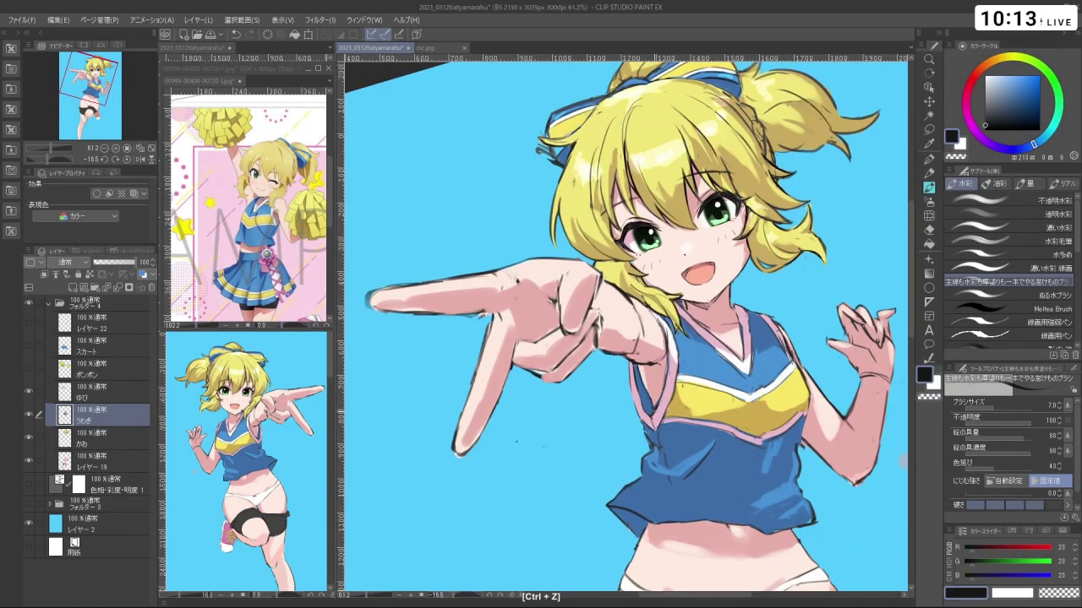
drag(675, 429, 722, 383)
drag(667, 406, 633, 403)
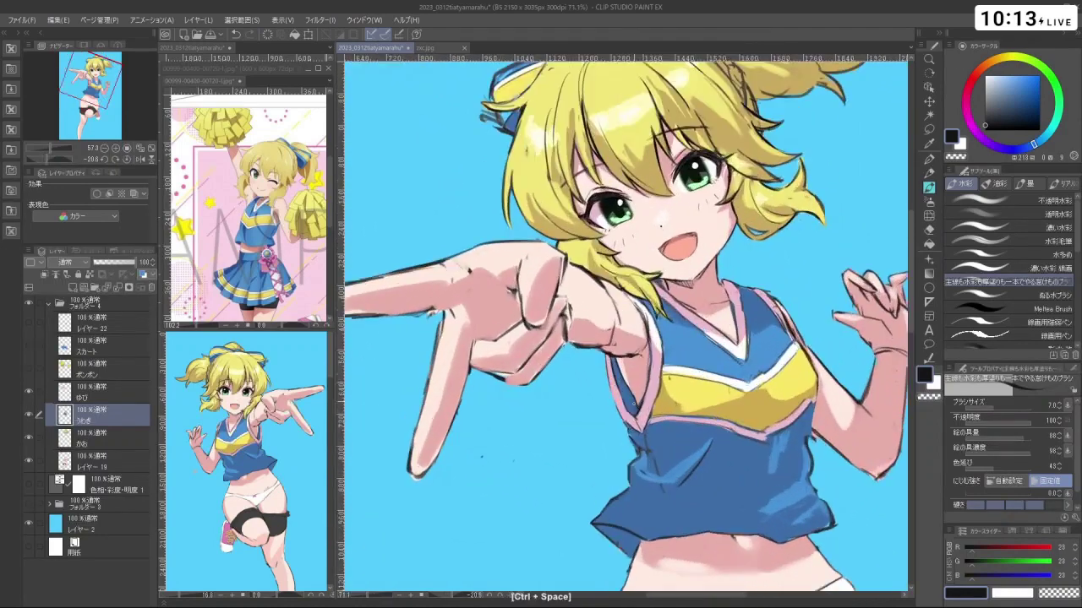
key(ctrl+z)
drag(642, 424, 654, 442)
drag(689, 485, 700, 234)
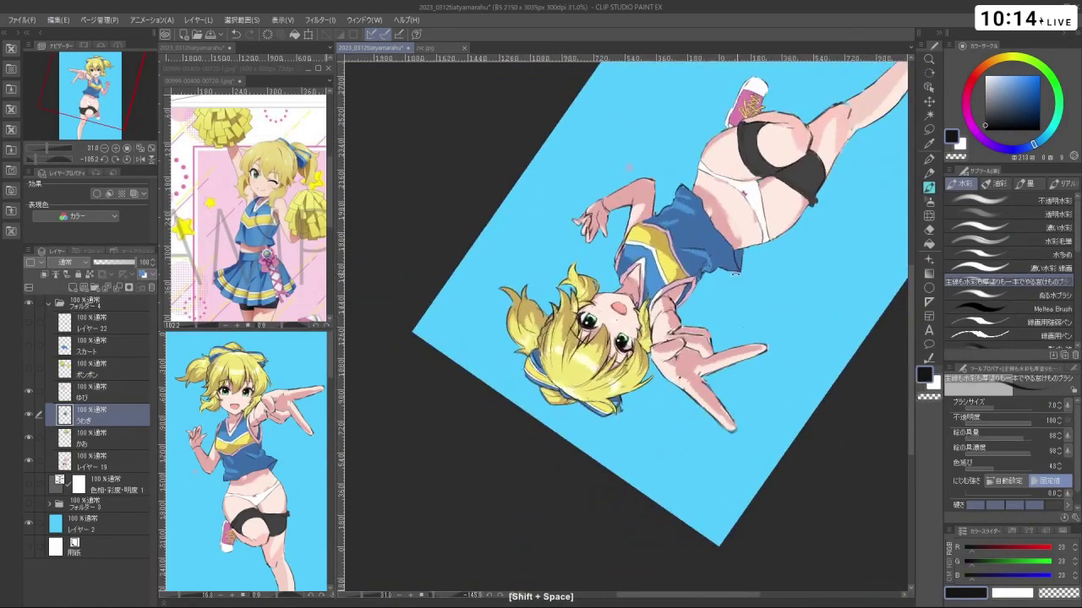
drag(601, 442, 719, 296)
click(105, 390)
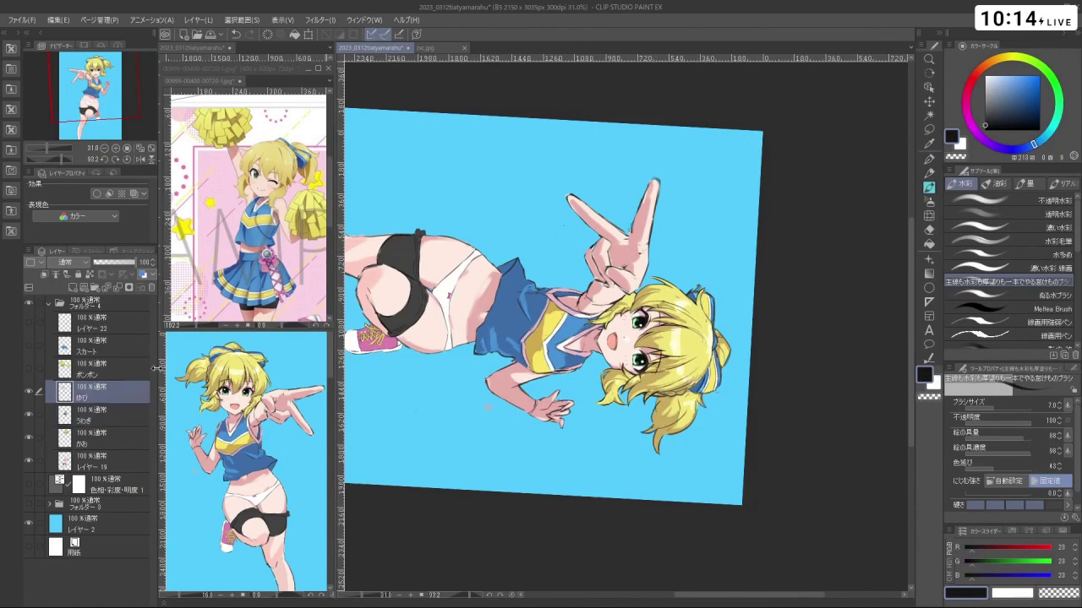
drag(573, 292, 574, 349)
drag(578, 349, 589, 349)
drag(589, 348, 615, 389)
key(ctrl+z)
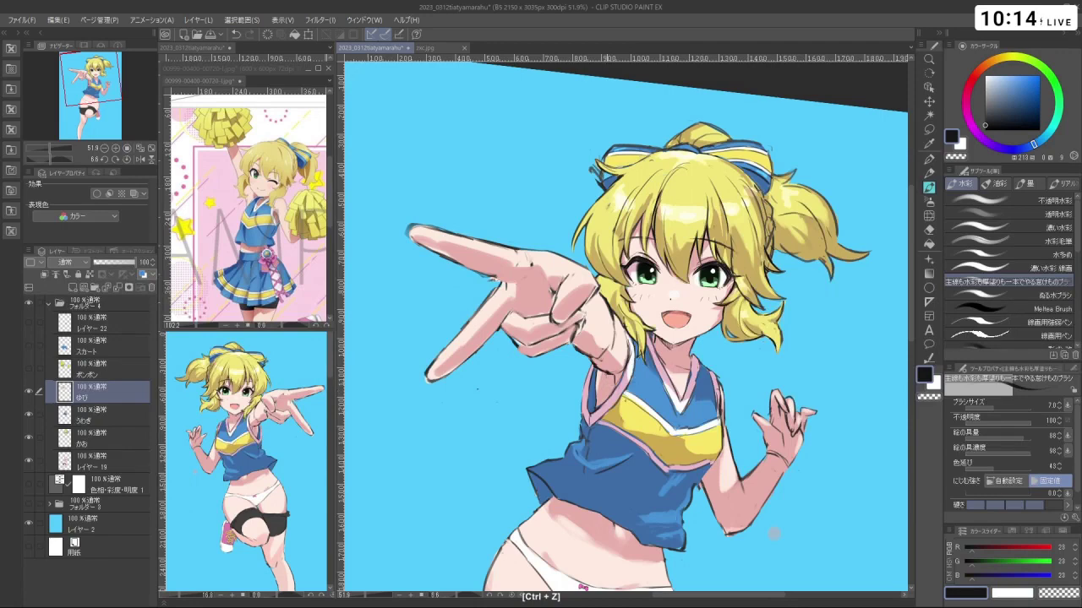
drag(674, 404, 669, 373)
drag(668, 374, 619, 339)
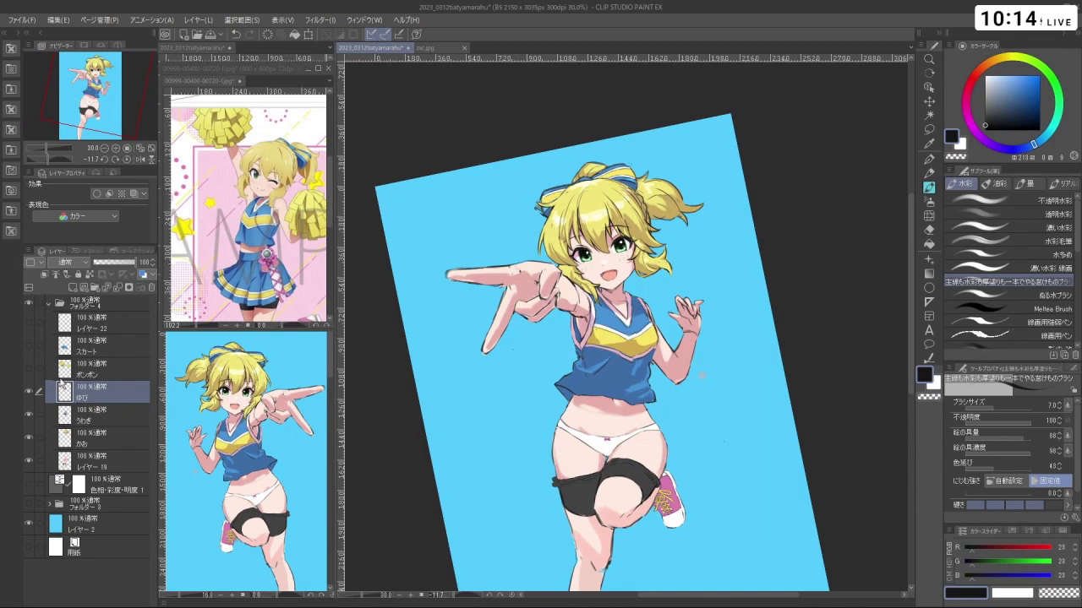
Show the ポンポン, スカート and レイヤー 22 layers, and collapse フォルダー 4
click(29, 368)
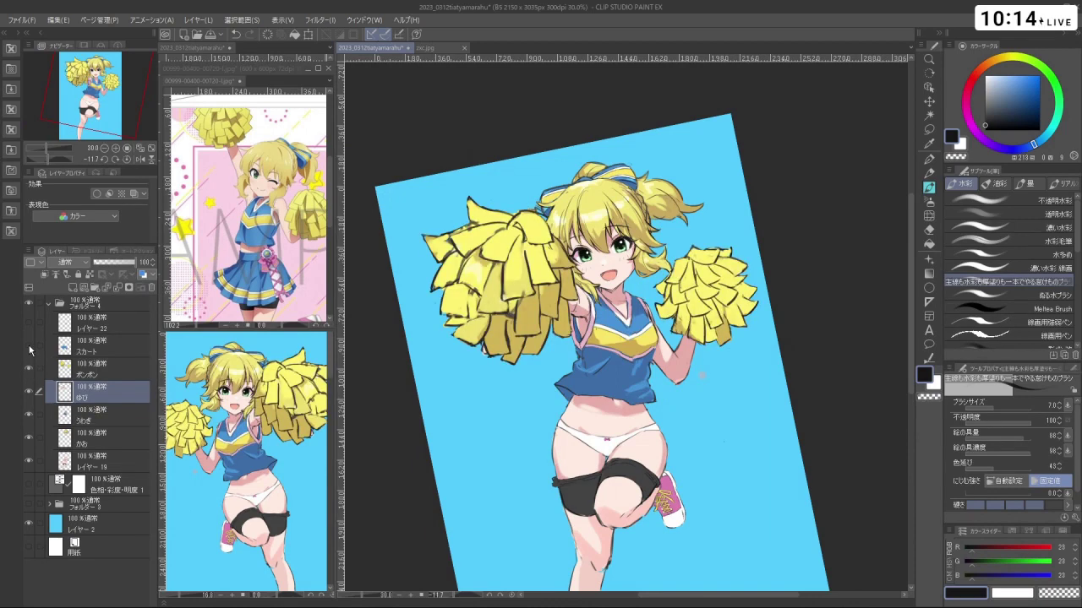
click(29, 345)
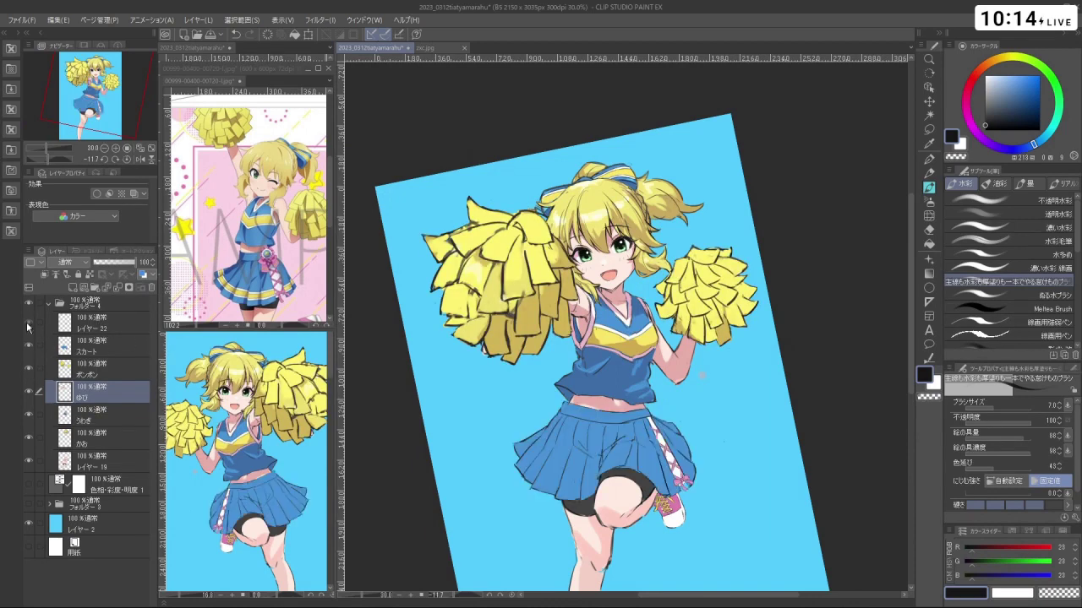
click(28, 325)
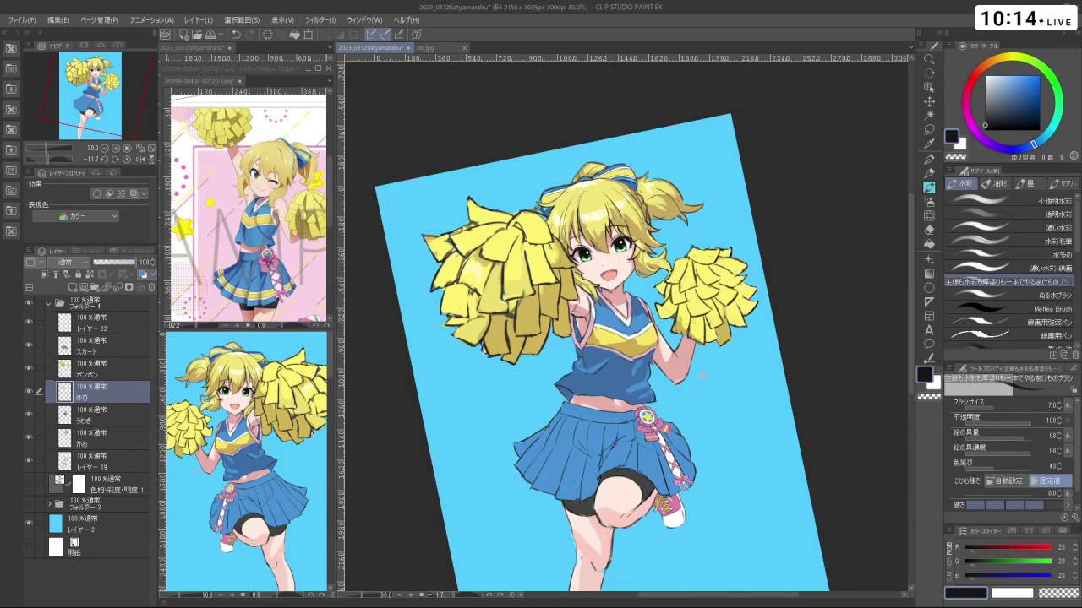
scroll(762, 317, down, 1)
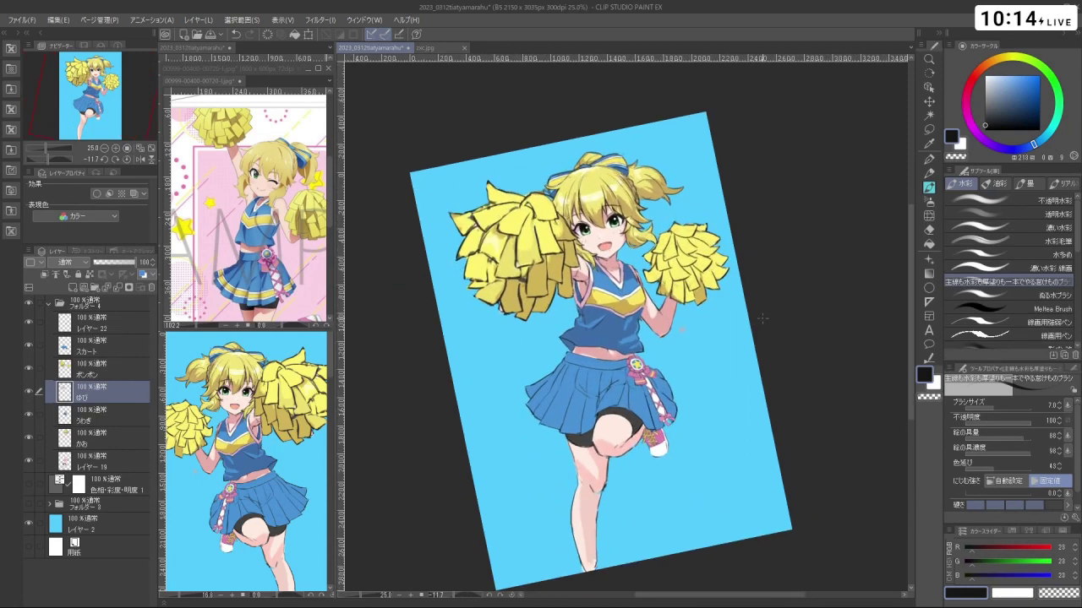
click(51, 303)
Examine the dressed cheerleader with pompoms as a whole figure and close up around the face, with the canvas rotation reset
scroll(625, 306, down, 1)
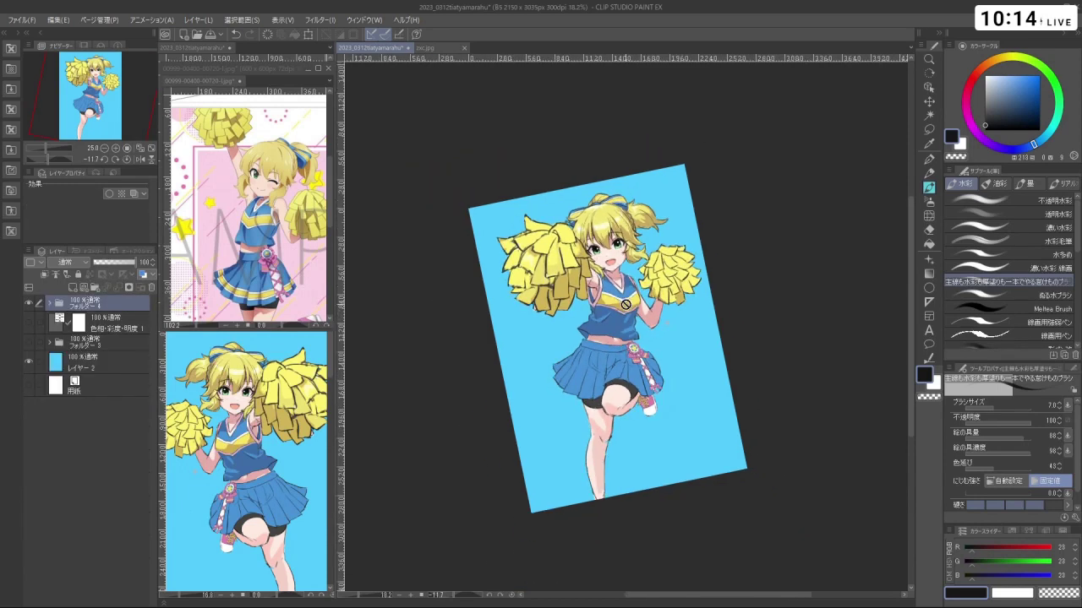
scroll(616, 279, up, 2)
scroll(614, 264, up, 4)
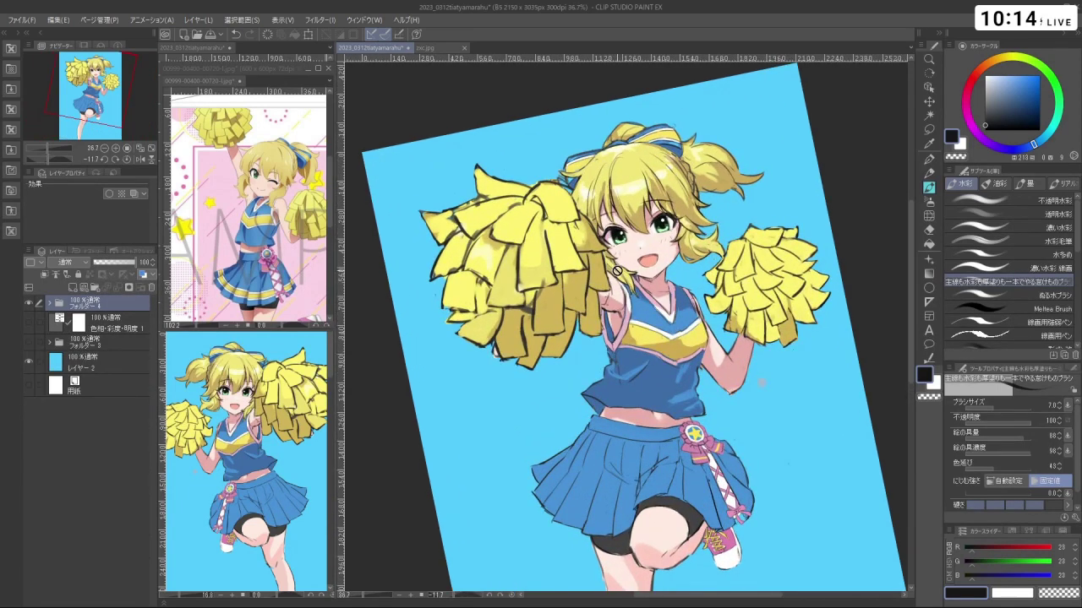
scroll(624, 268, down, 2)
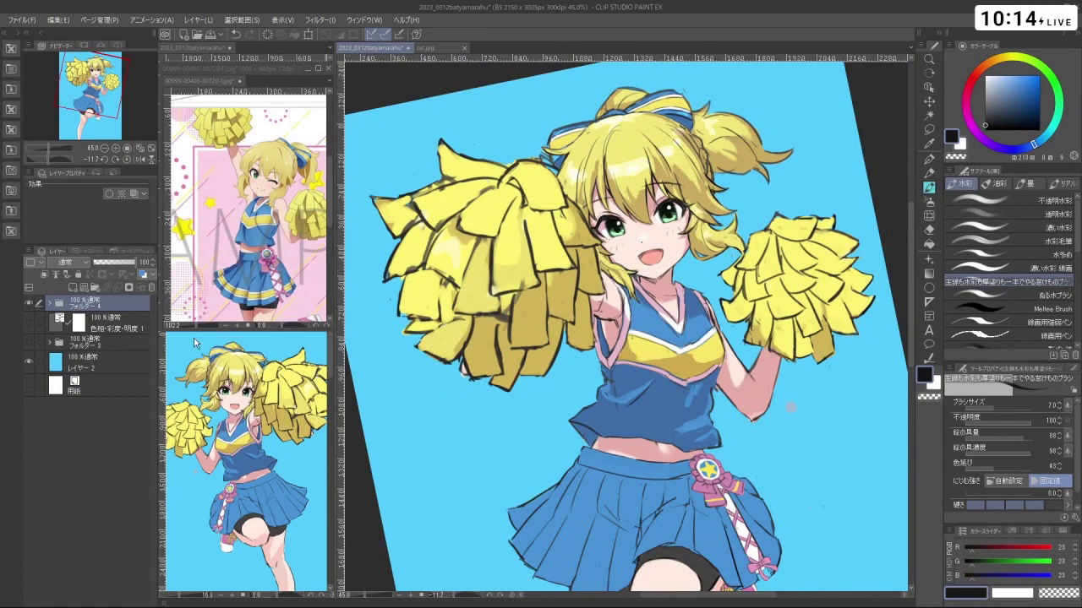
scroll(627, 230, down, 3)
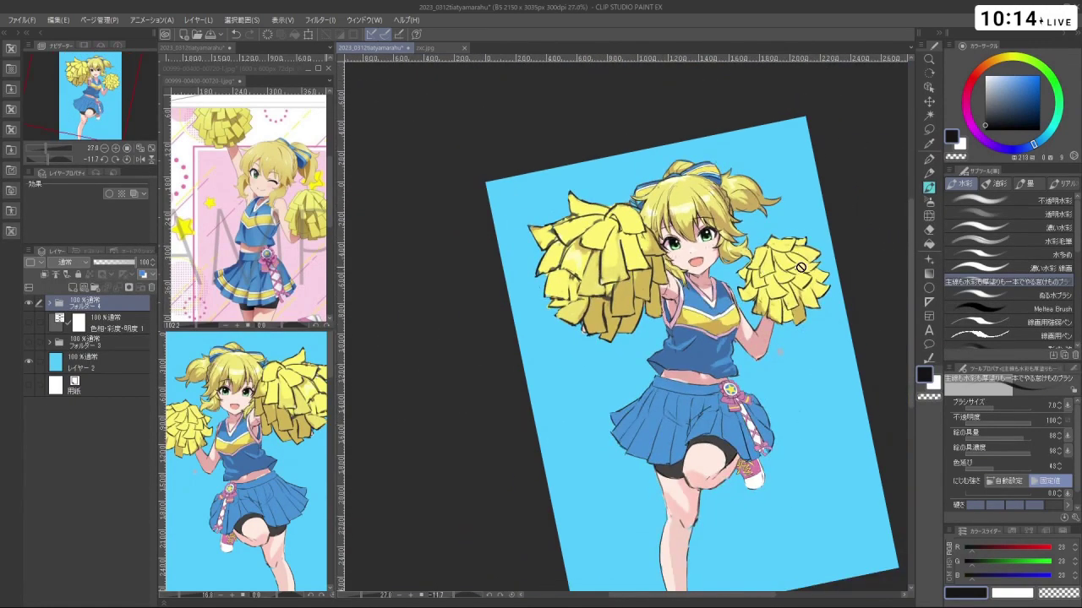
scroll(627, 230, up, 3)
scroll(627, 231, up, 8)
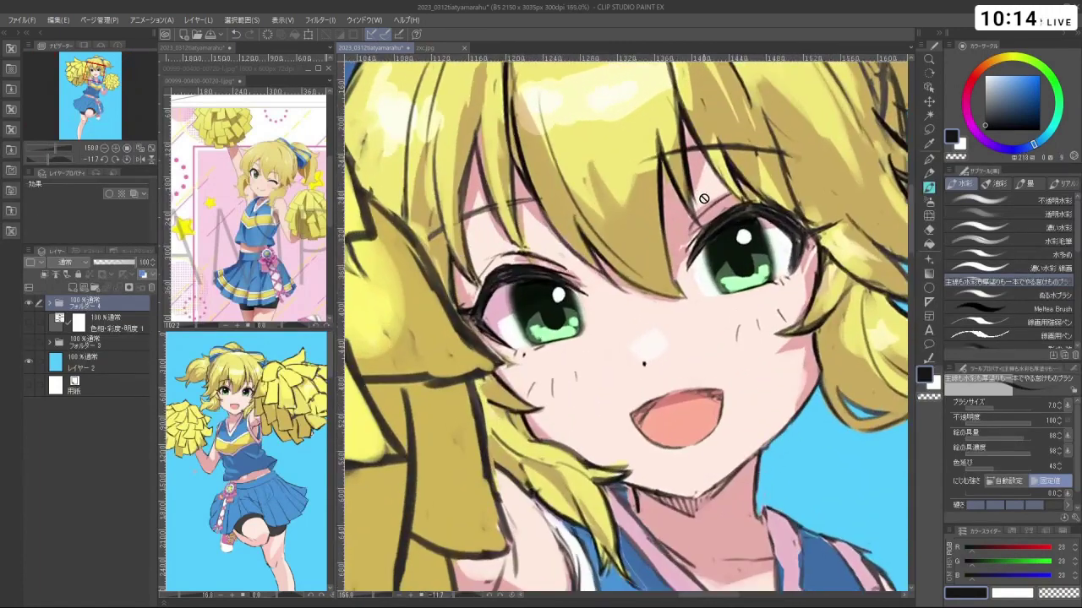
scroll(704, 198, down, 7)
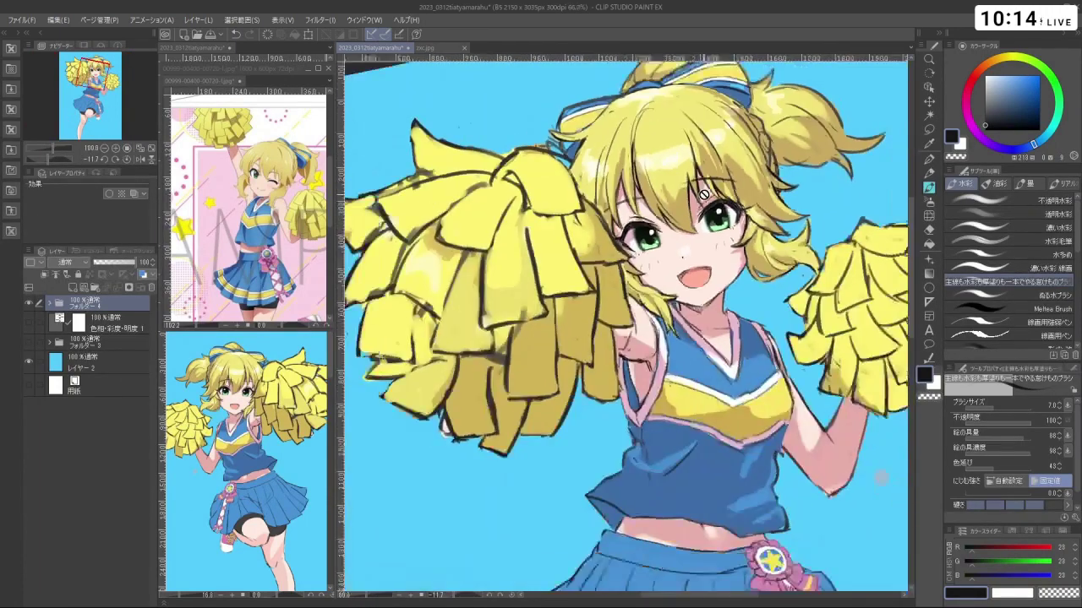
scroll(704, 199, up, 4)
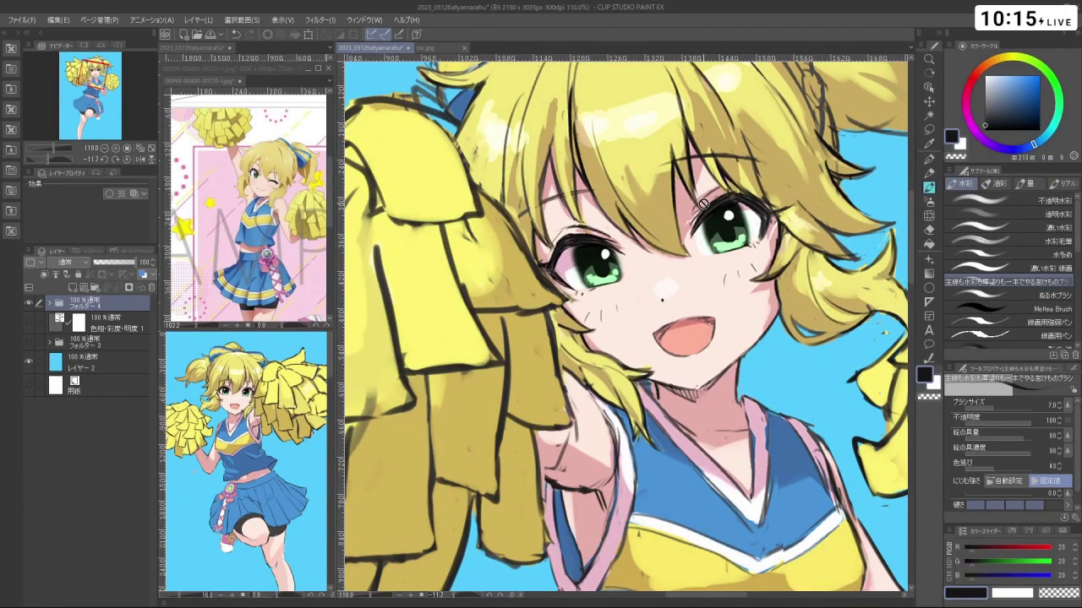
scroll(703, 203, down, 5)
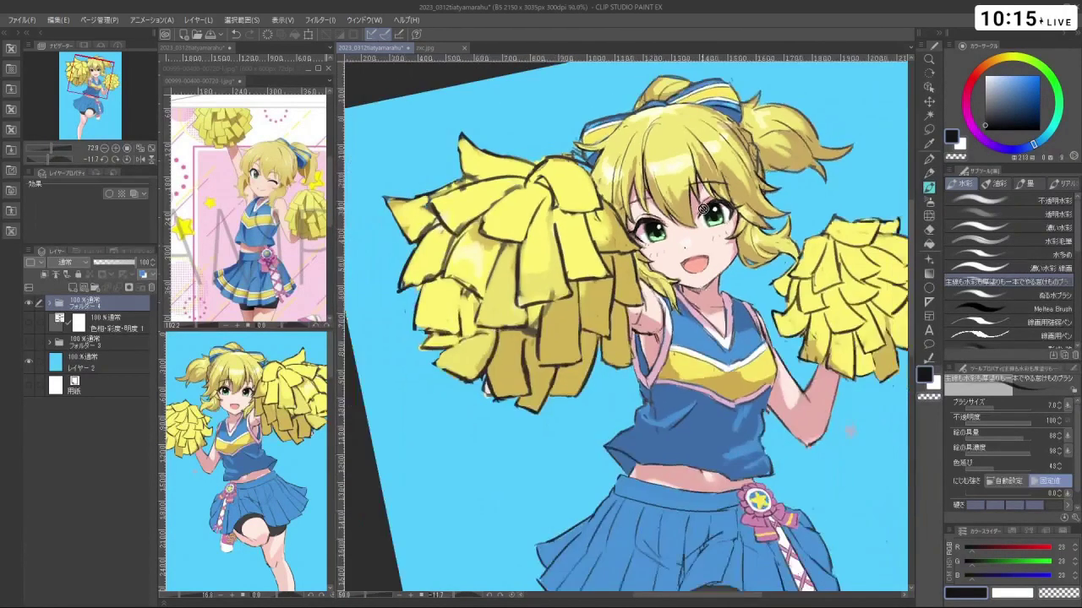
scroll(703, 202, up, 2)
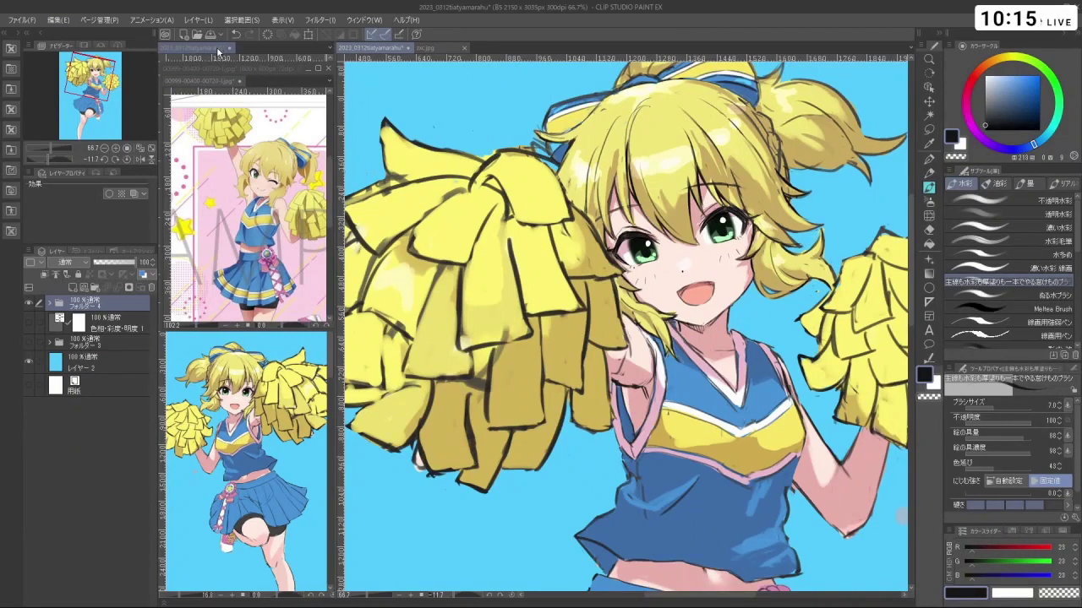
click(140, 163)
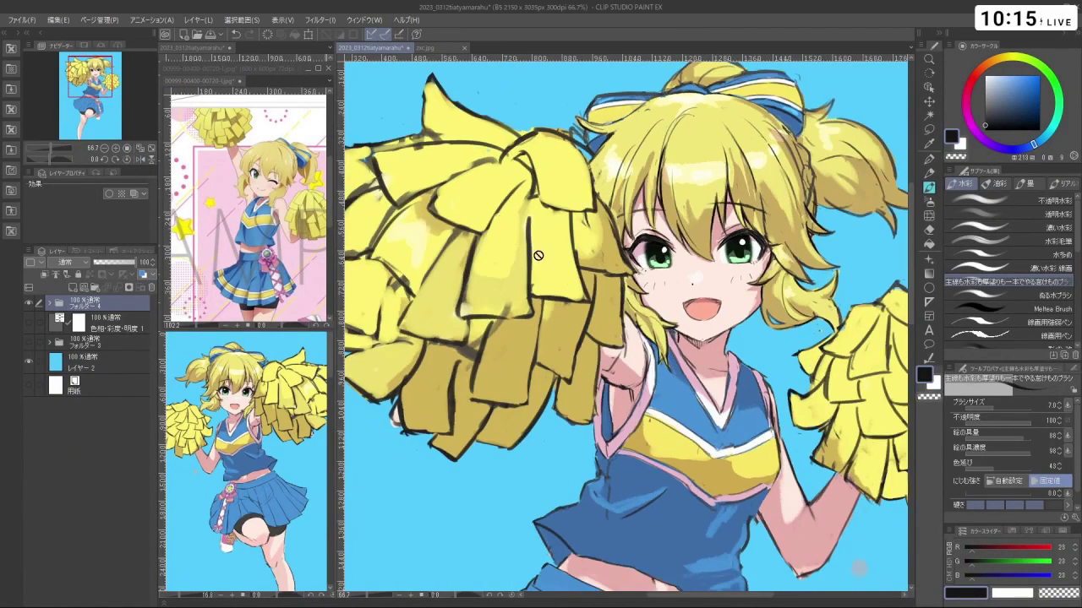
scroll(591, 271, down, 1)
scroll(688, 256, up, 2)
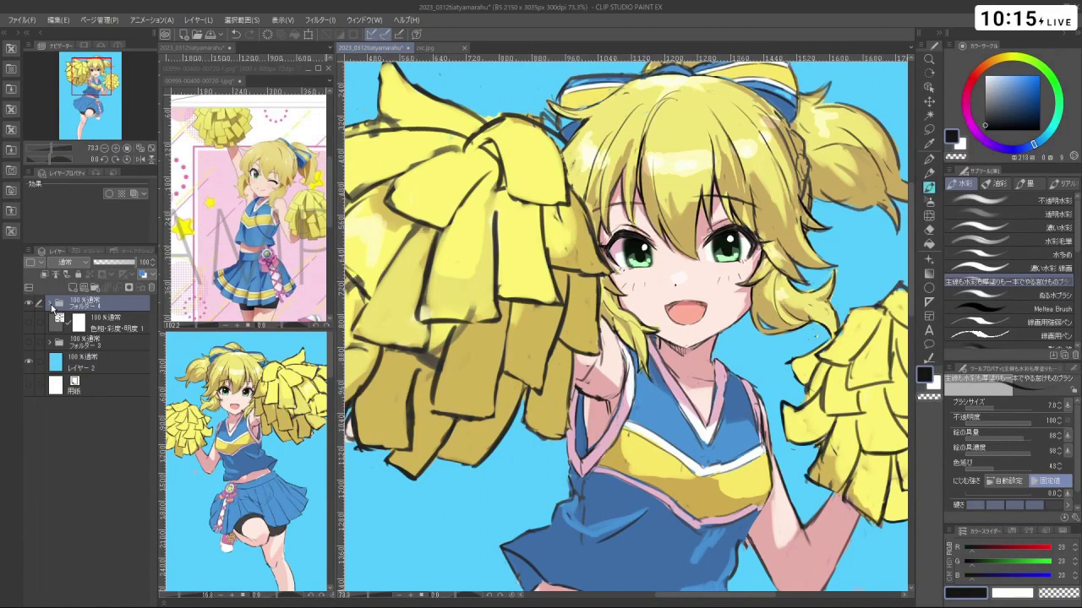
Expand フォルダー 4 and hide the ポンポン and ゆび layers
click(50, 303)
click(29, 371)
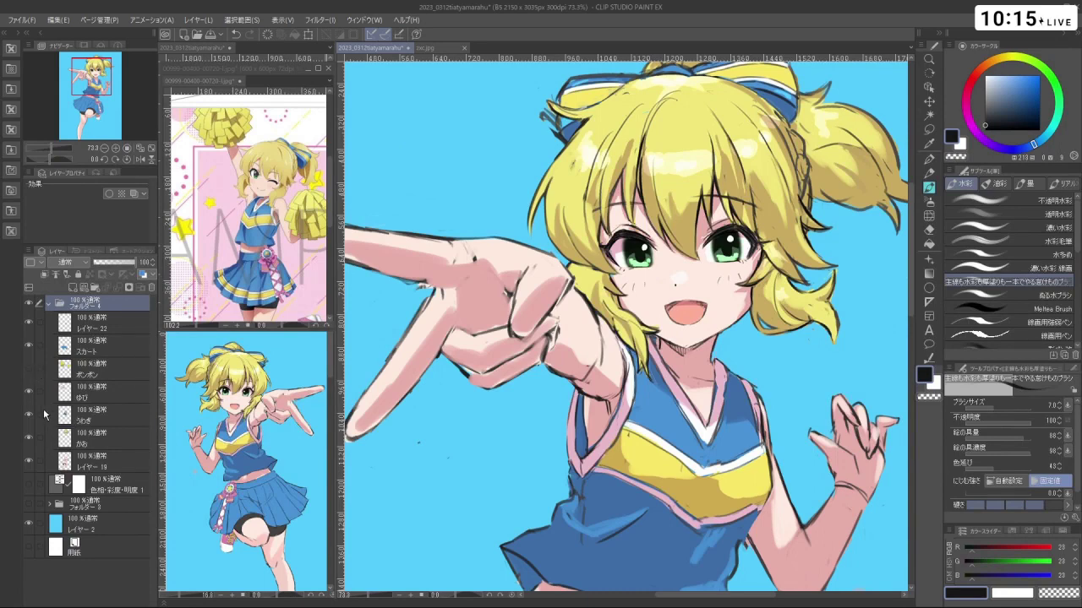
click(28, 394)
Select the かお layer, lasso the side hair next to the shoulderless upper arm, and shift it slightly with a transform
click(144, 415)
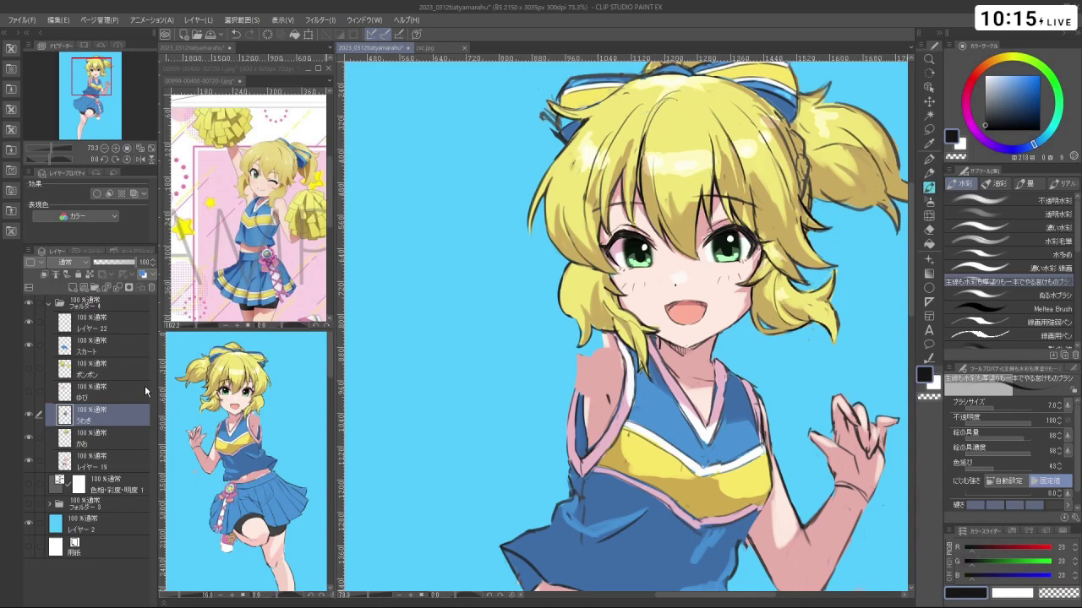
click(144, 436)
click(929, 129)
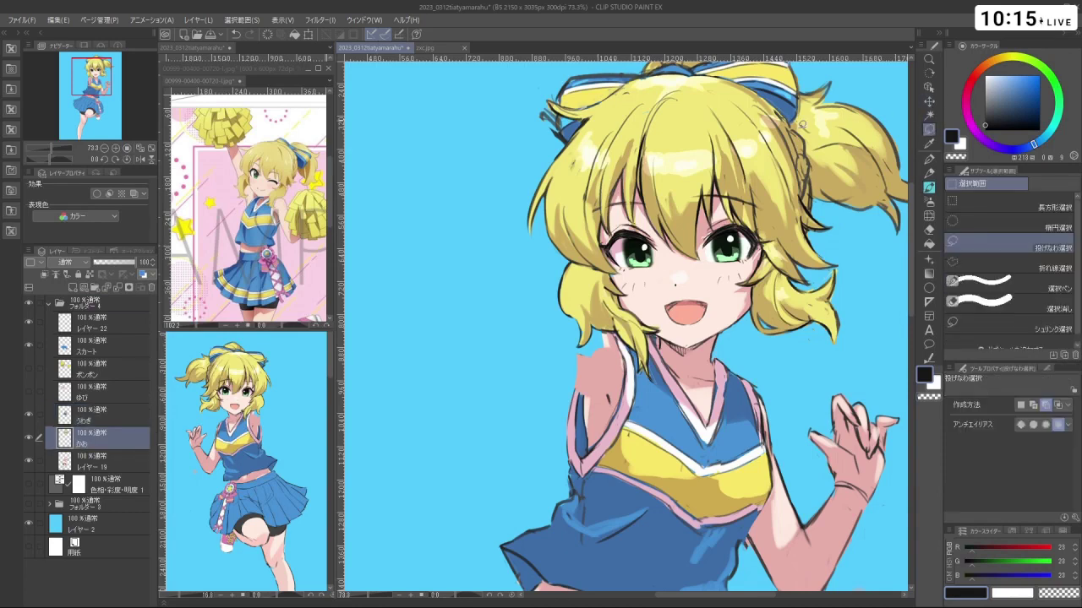
key(space)
drag(630, 240, 640, 278)
mouse_move(550, 199)
mouse_down()
mouse_move(548, 320)
mouse_move(578, 374)
mouse_move(598, 385)
mouse_move(627, 373)
mouse_up()
key(ctrl+z)
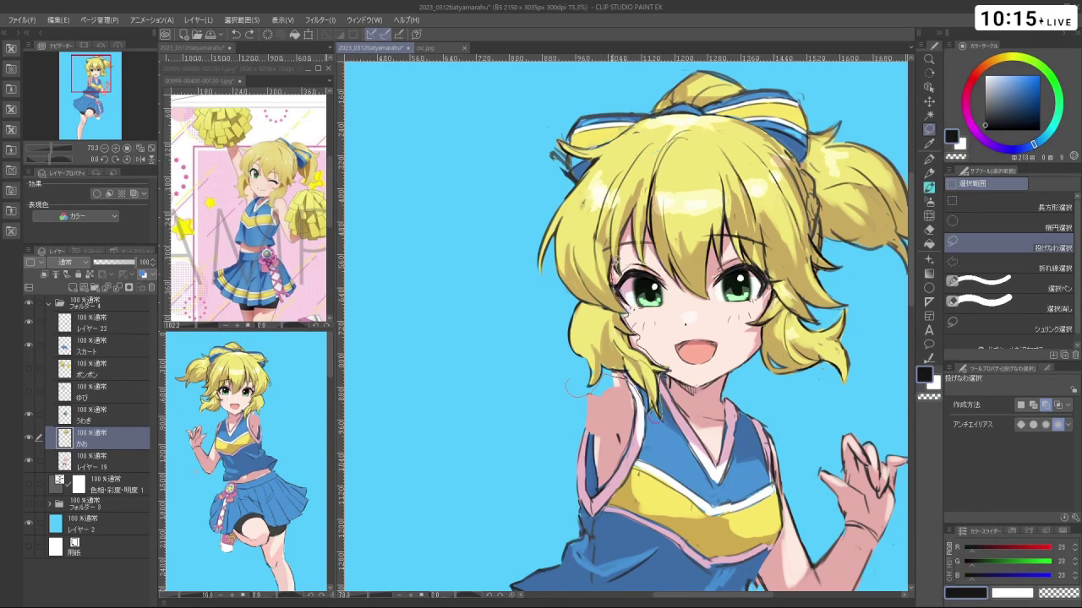
mouse_move(609, 214)
mouse_down()
mouse_move(614, 177)
mouse_move(543, 201)
mouse_move(511, 304)
mouse_move(613, 417)
mouse_up()
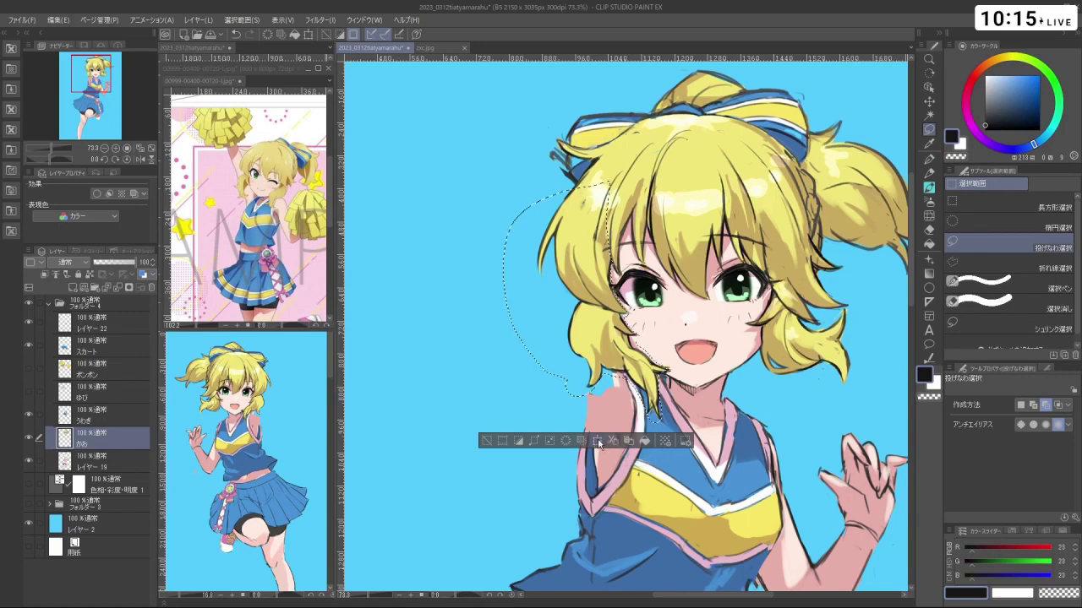
click(598, 440)
drag(649, 319, 651, 318)
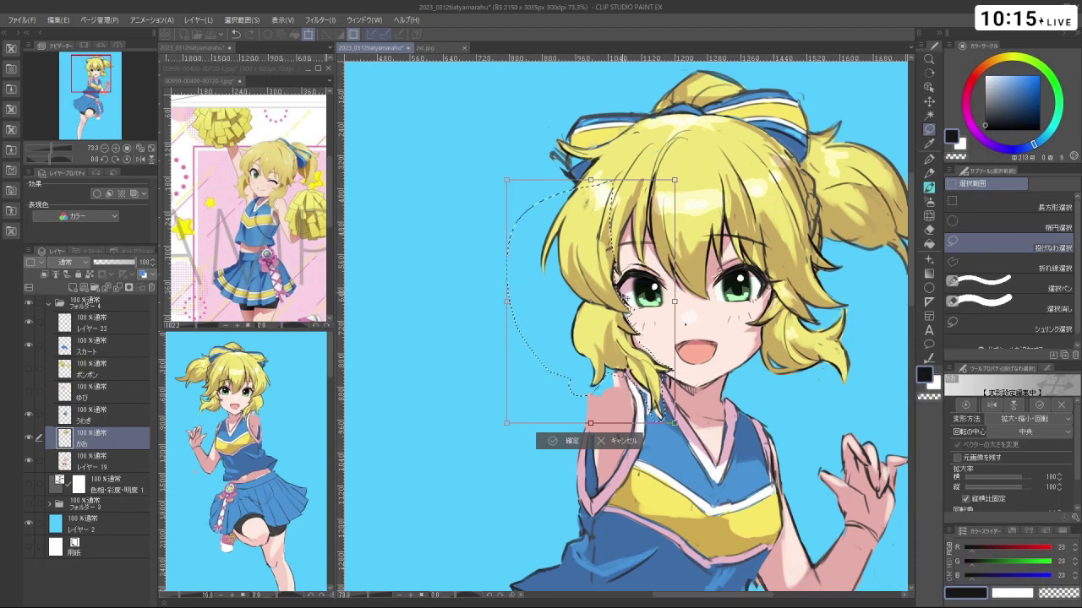
click(562, 444)
click(493, 444)
Restore the lasso selection around the same side hair, nudge it slightly once more with a transform, and deselect
key(shift+space)
drag(510, 494, 571, 459)
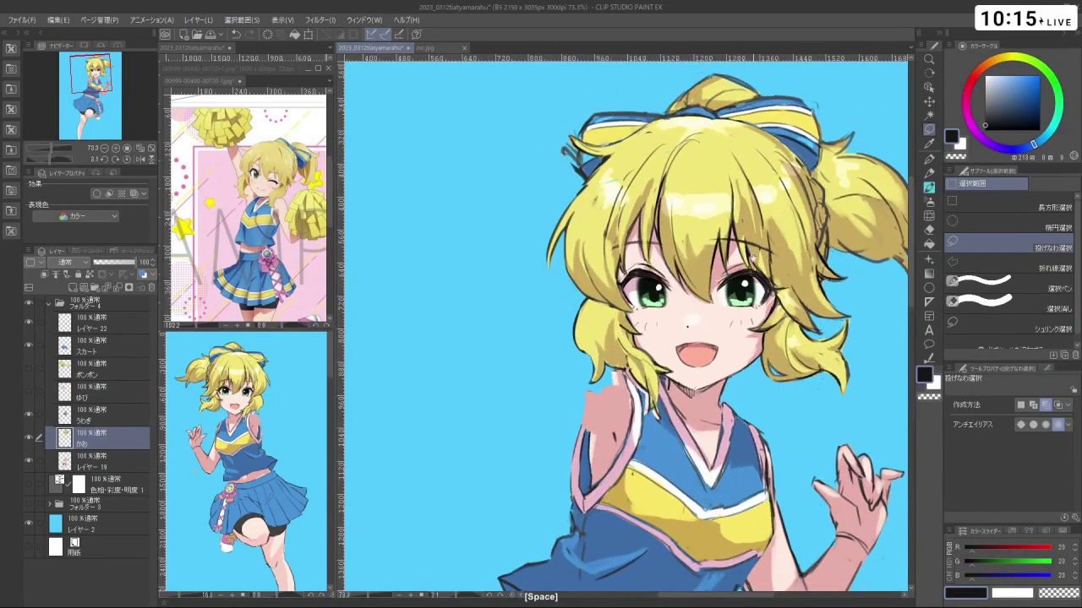
key(ctrl+space)
drag(754, 259, 681, 257)
drag(786, 149, 718, 149)
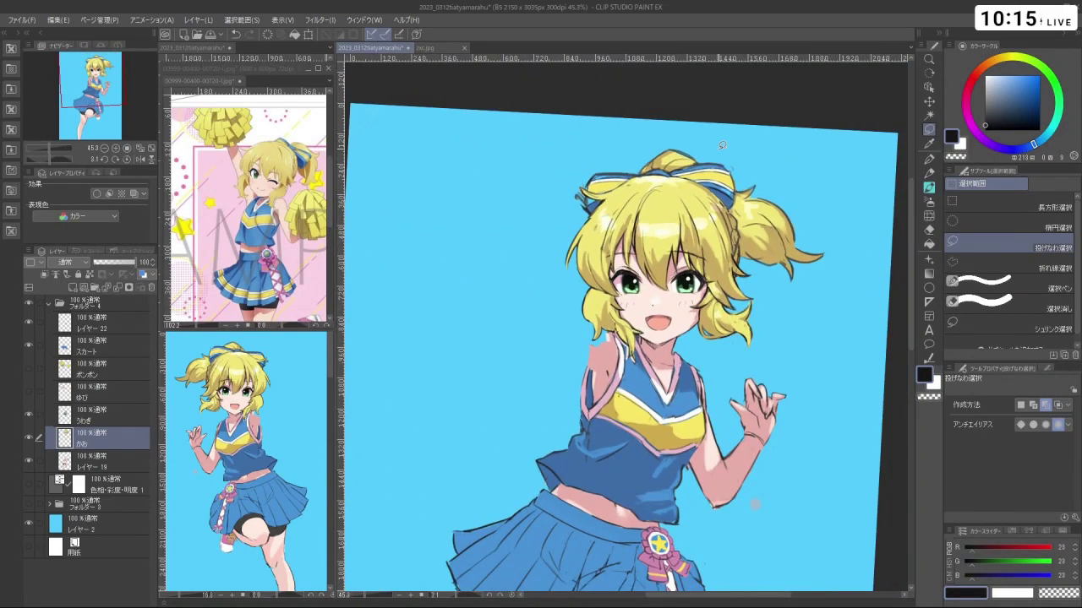
drag(607, 217, 610, 226)
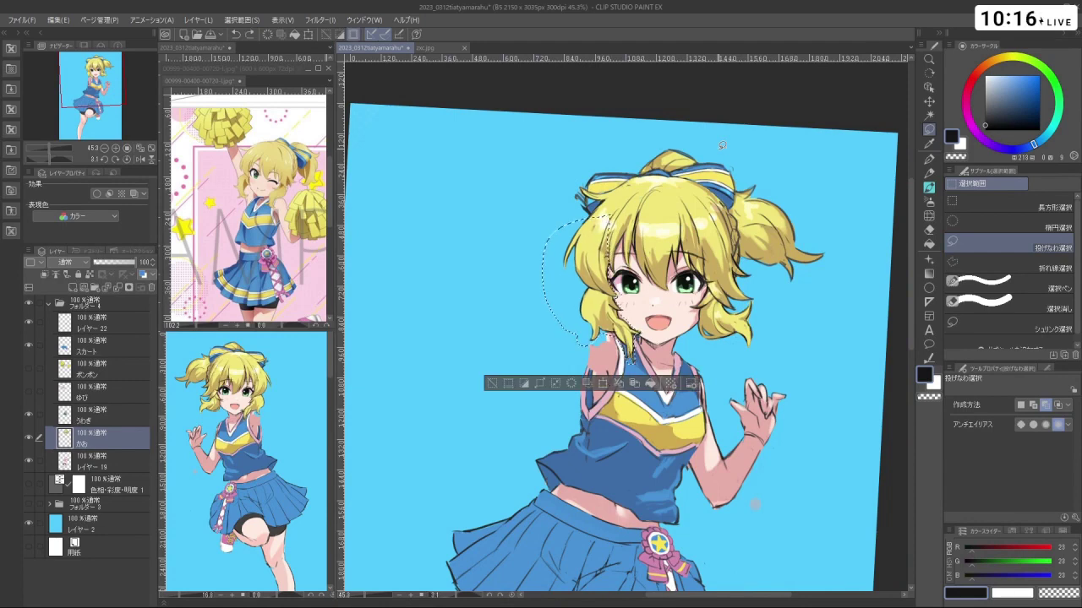
click(491, 385)
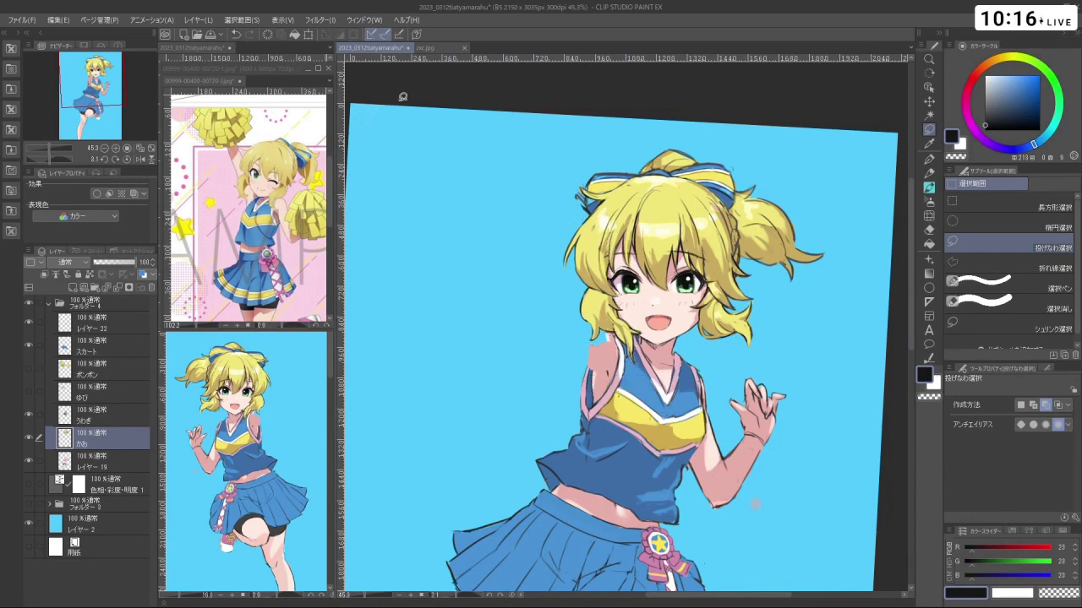
key(ctrl+z)
click(603, 383)
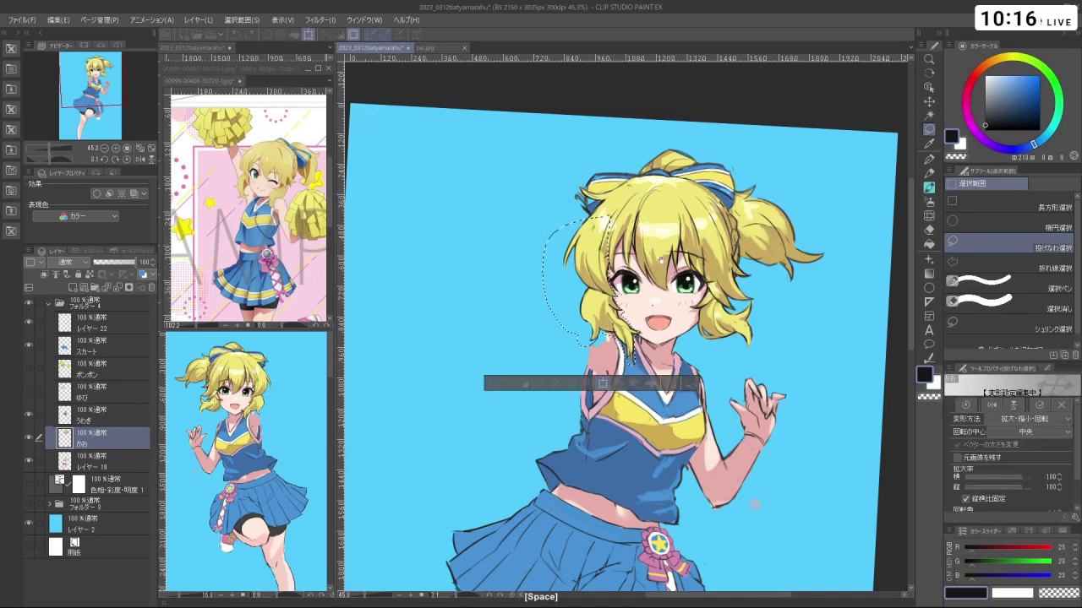
ctrl+click(650, 258)
drag(614, 315, 616, 316)
click(511, 486)
click(442, 484)
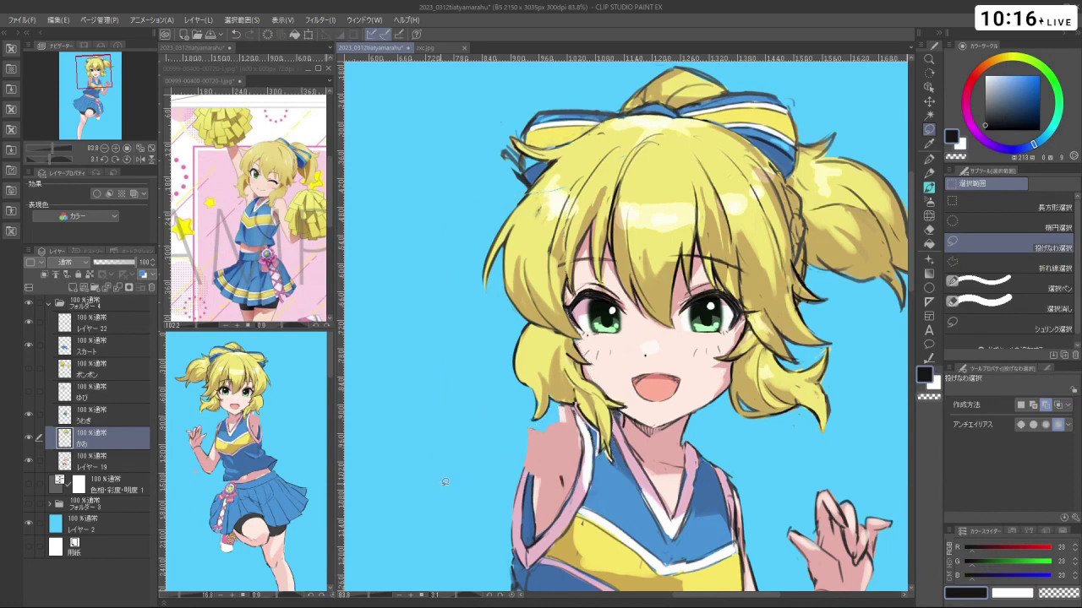
Sample the light yellow of the hair and touch up the strands near the ribbon, undoing unwanted strokes
drag(512, 484, 686, 424)
right_click(460, 313)
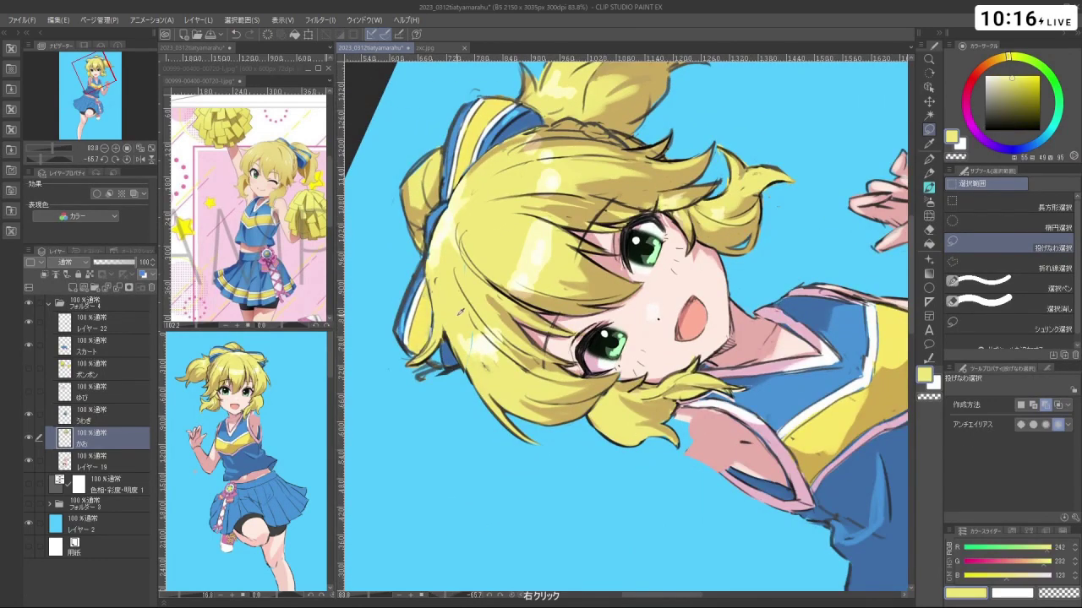
key(b)
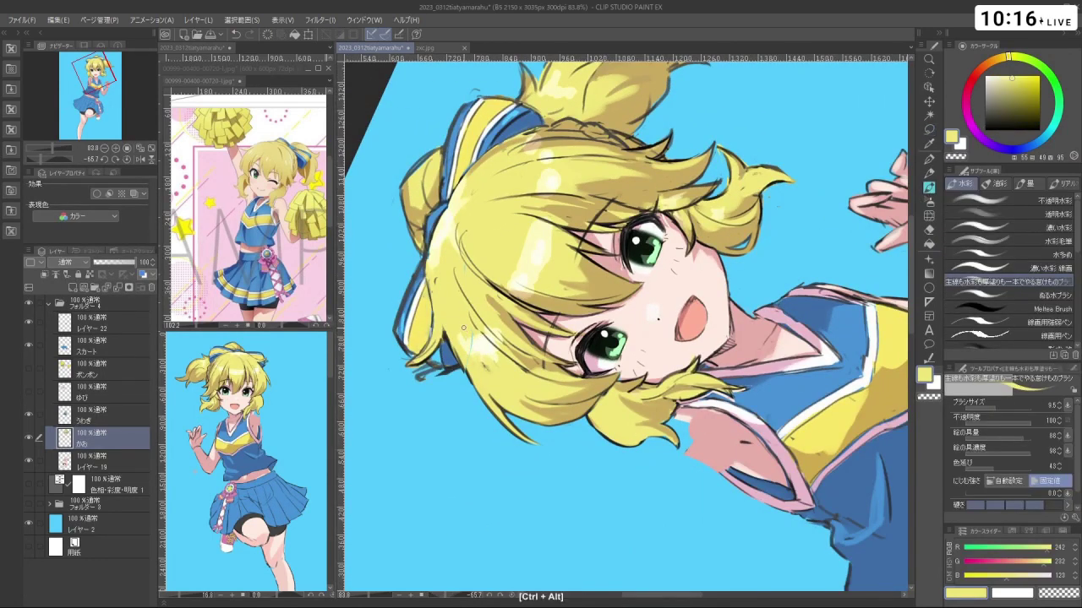
right_click(466, 324)
key(ctrl+z)
drag(469, 326, 472, 336)
right_click(471, 330)
key(ctrl+z)
right_click(467, 324)
Choose a near-black color and refine the lash line at the eye's outer corner beside the side hair, undoing unwanted strokes
drag(649, 387, 677, 376)
right_click(626, 337)
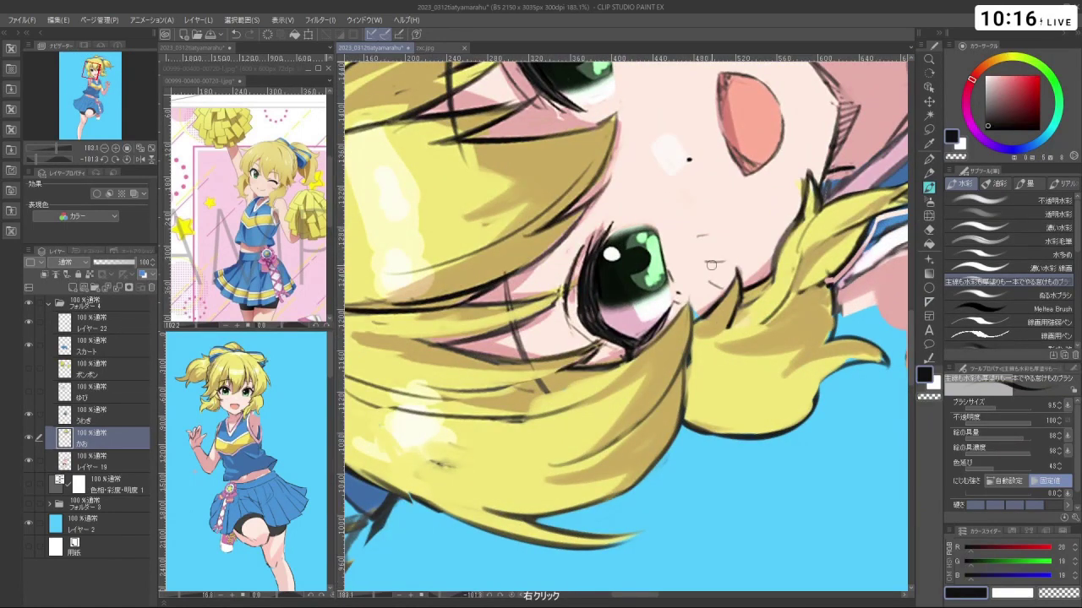
click(985, 126)
drag(633, 342, 645, 375)
key(ctrl+z)
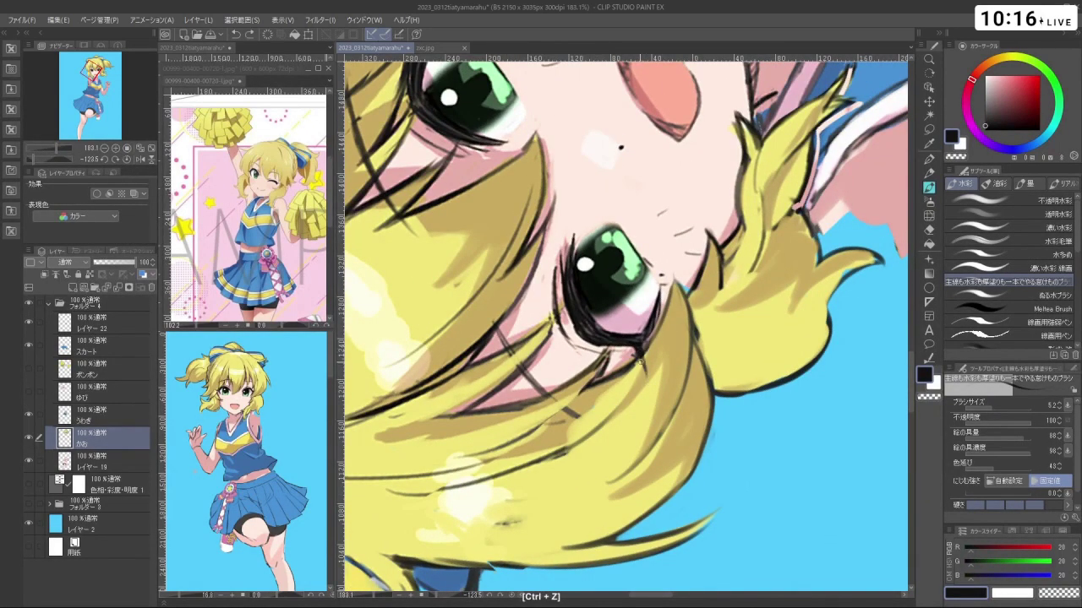
Try small near-black touch-ups on the hair beside the face, and undo them
drag(703, 344, 594, 225)
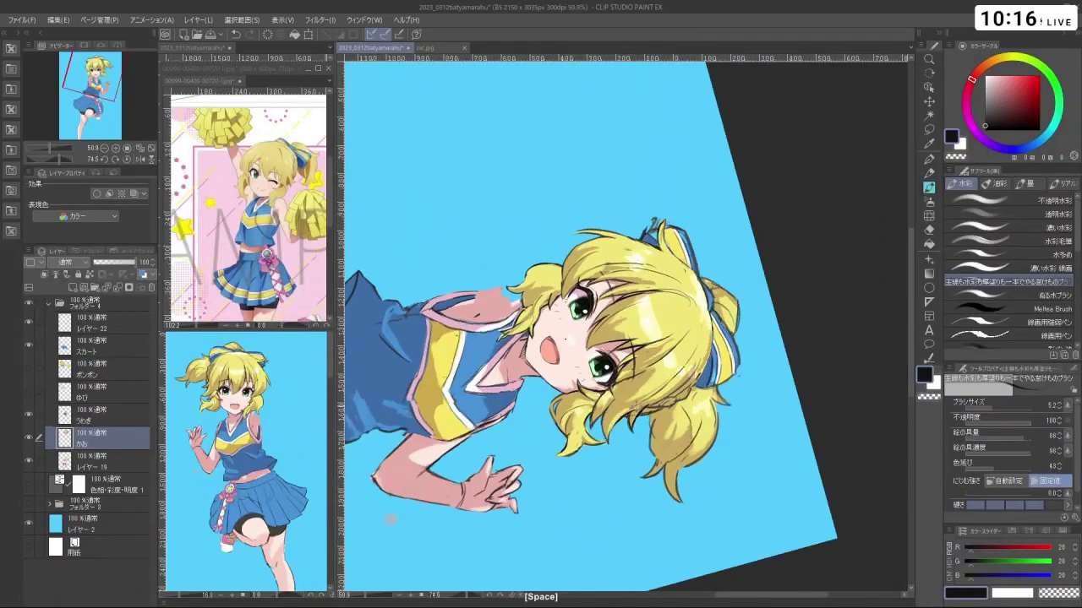
drag(642, 405, 615, 408)
drag(676, 389, 704, 310)
mouse_move(668, 400)
mouse_down()
mouse_move(647, 401)
mouse_move(666, 377)
mouse_move(623, 374)
mouse_move(627, 419)
mouse_move(669, 409)
mouse_up()
key(ctrl+z)
key(ctrl+z)
drag(576, 425, 502, 346)
drag(754, 448, 732, 421)
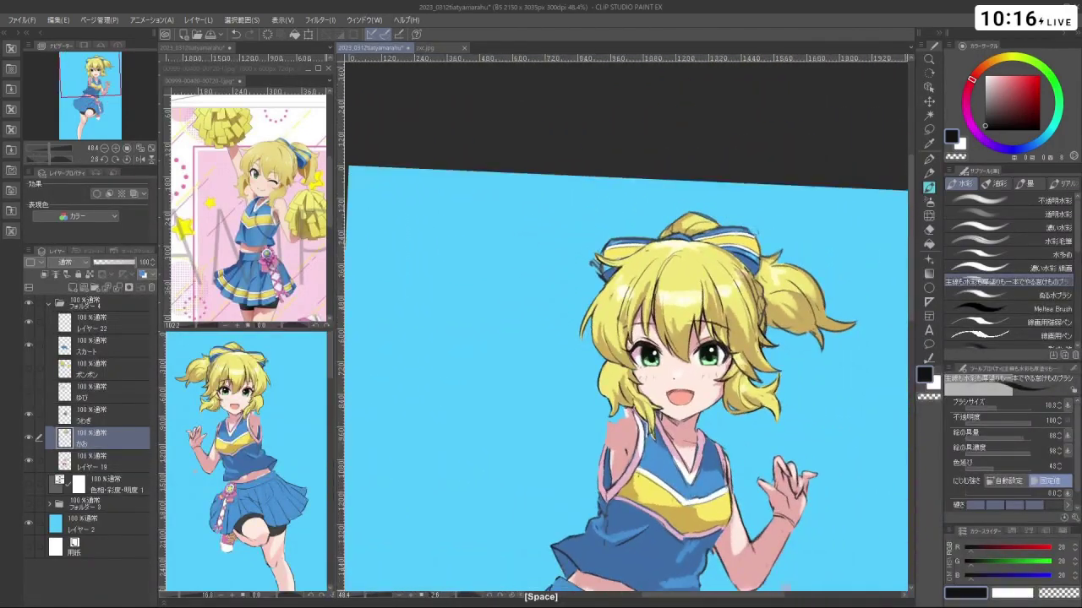
Try a short near-black outline stroke on the side hair near the shoulder, undoing it along with the earlier touch-ups
drag(775, 321, 695, 303)
drag(635, 319, 726, 312)
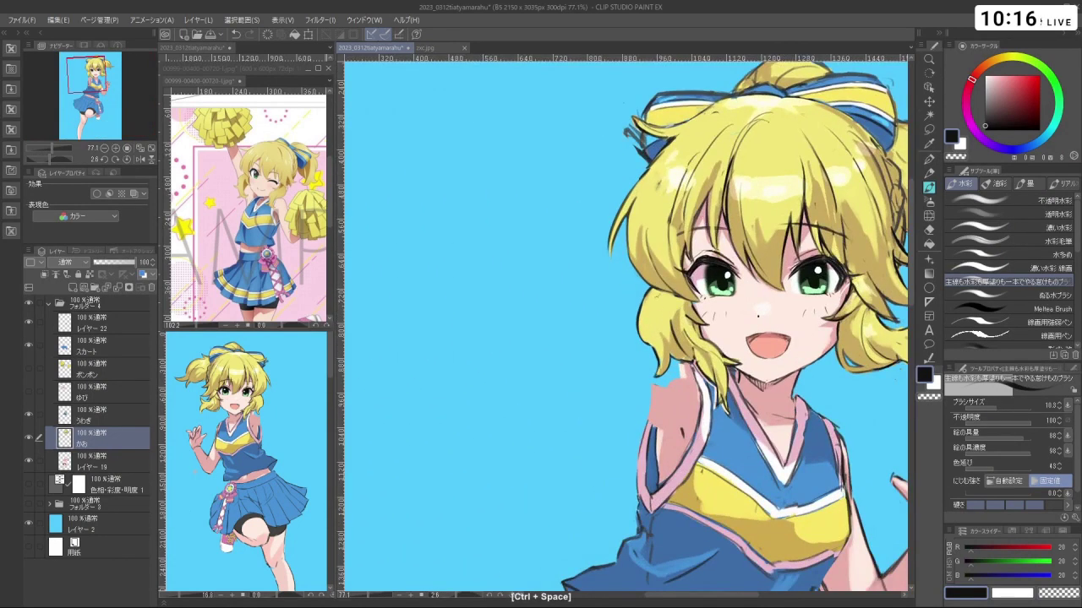
key(ctrl+z)
drag(728, 353, 665, 358)
drag(665, 358, 714, 358)
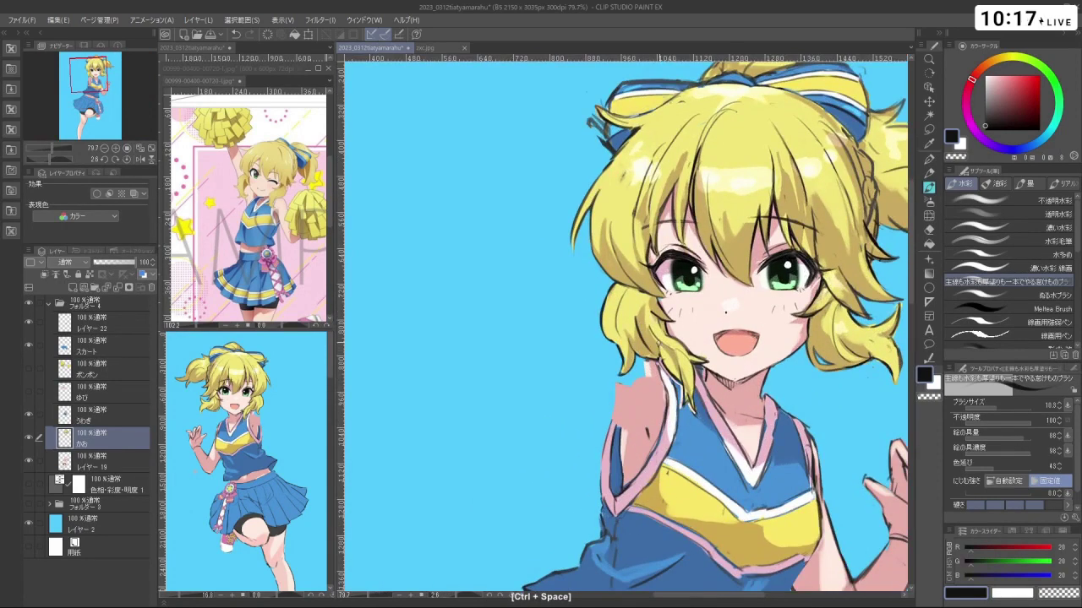
key(ctrl+z)
key(c)
key(c)
drag(740, 380, 686, 381)
mouse_move(750, 389)
mouse_down()
mouse_move(645, 372)
mouse_move(676, 373)
mouse_up()
drag(734, 532, 639, 522)
drag(632, 355, 718, 354)
drag(609, 381, 615, 383)
key(ctrl+z)
Rework the near-black outline of the cheek and jaw on the side opposite the pointing arm, undoing rejected strokes
drag(616, 440, 724, 383)
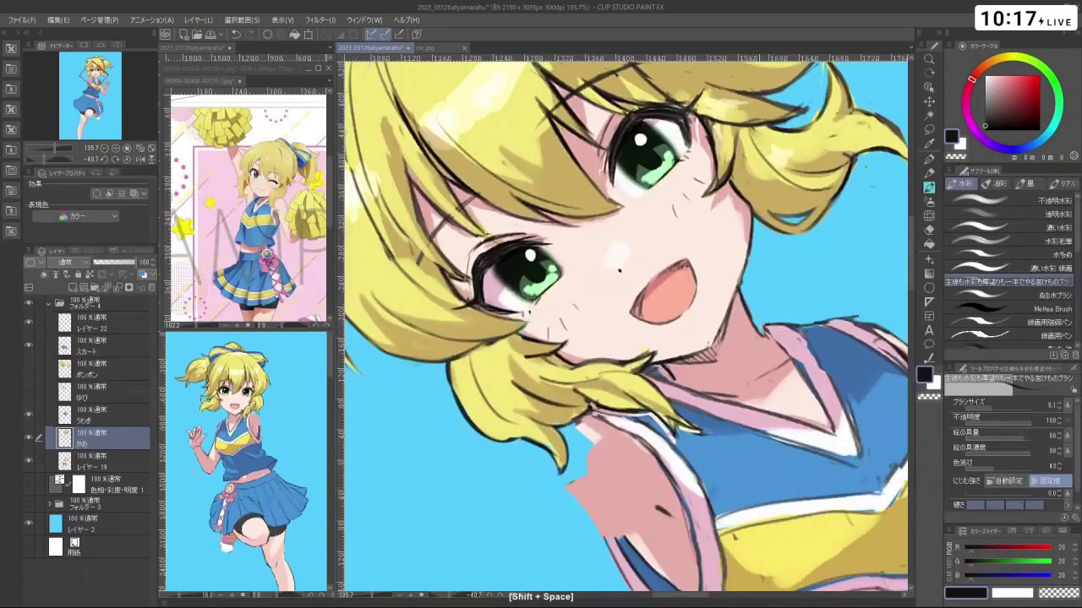
drag(745, 267, 719, 329)
key(ctrl+z)
key(ctrl+z)
drag(740, 279, 718, 336)
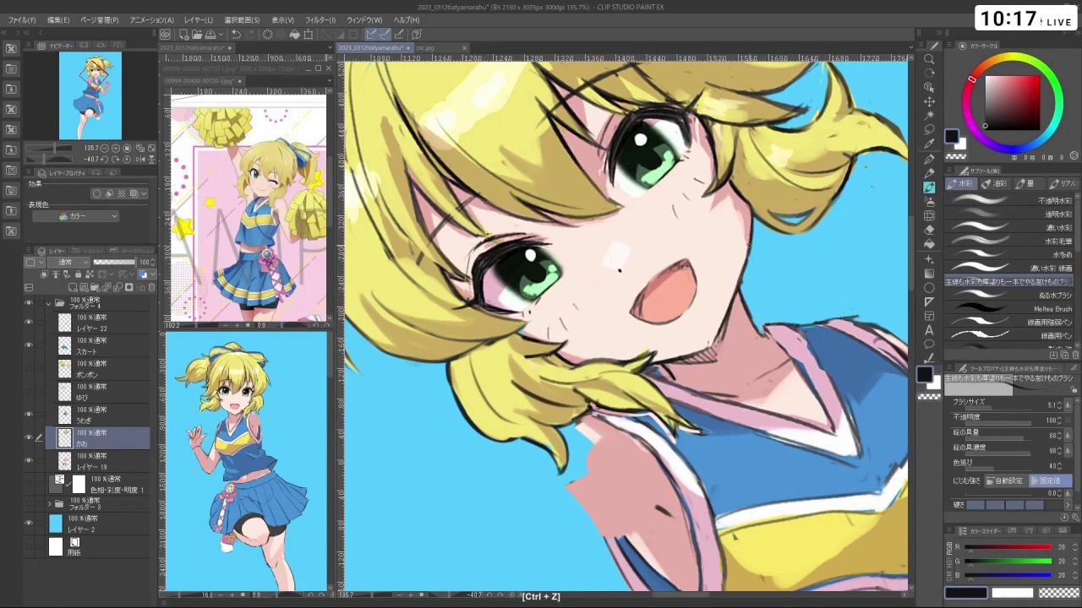
key(ctrl+z)
drag(751, 224, 742, 277)
Undo the latest touch-up strokes on the かお layer
drag(743, 338, 668, 339)
drag(772, 375, 733, 435)
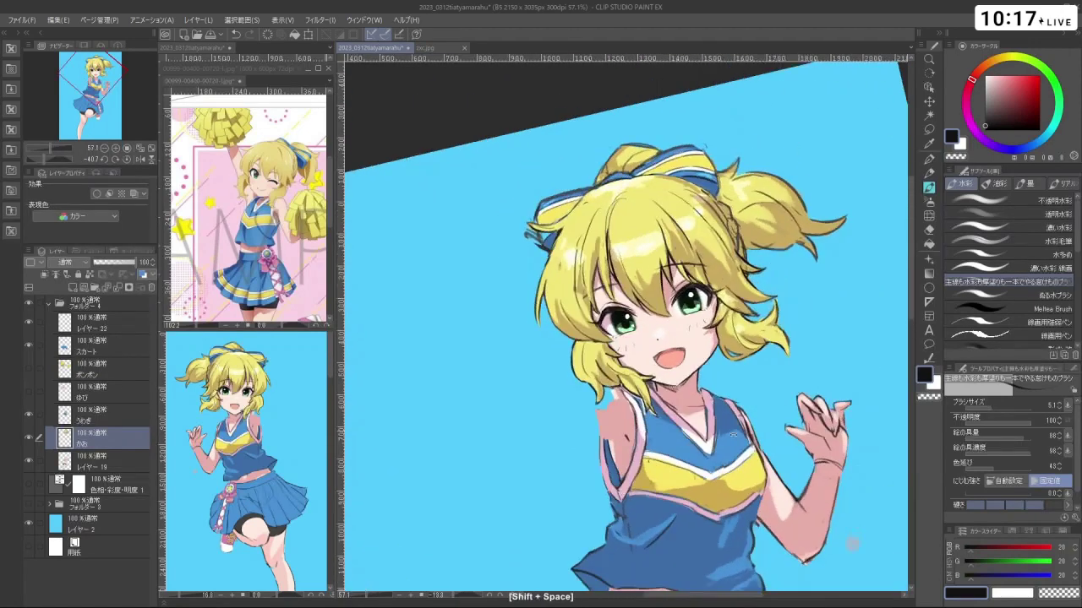
drag(852, 545, 735, 587)
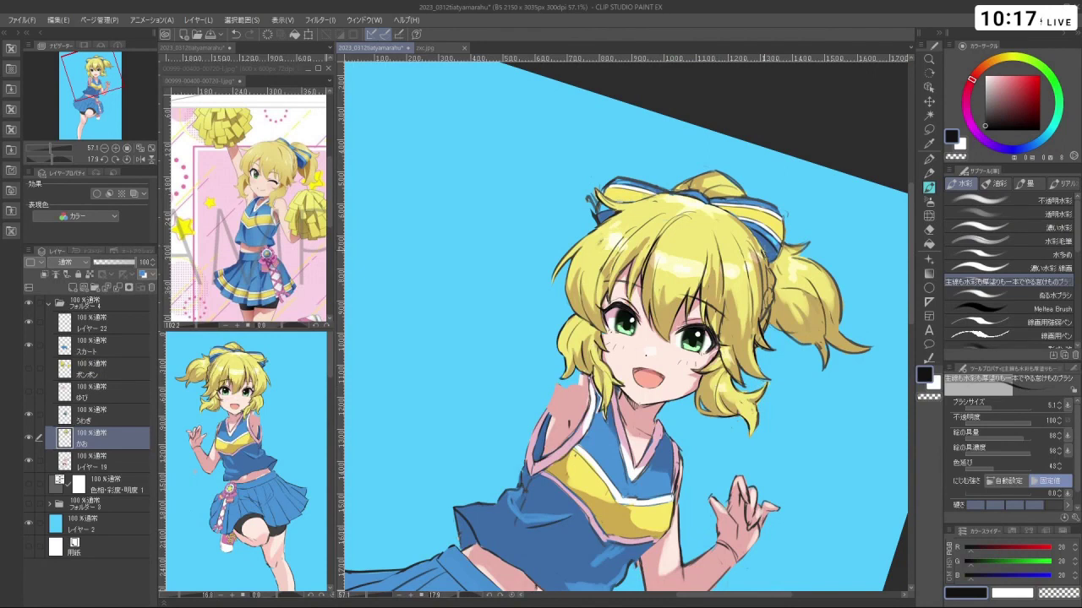
key(ctrl+z)
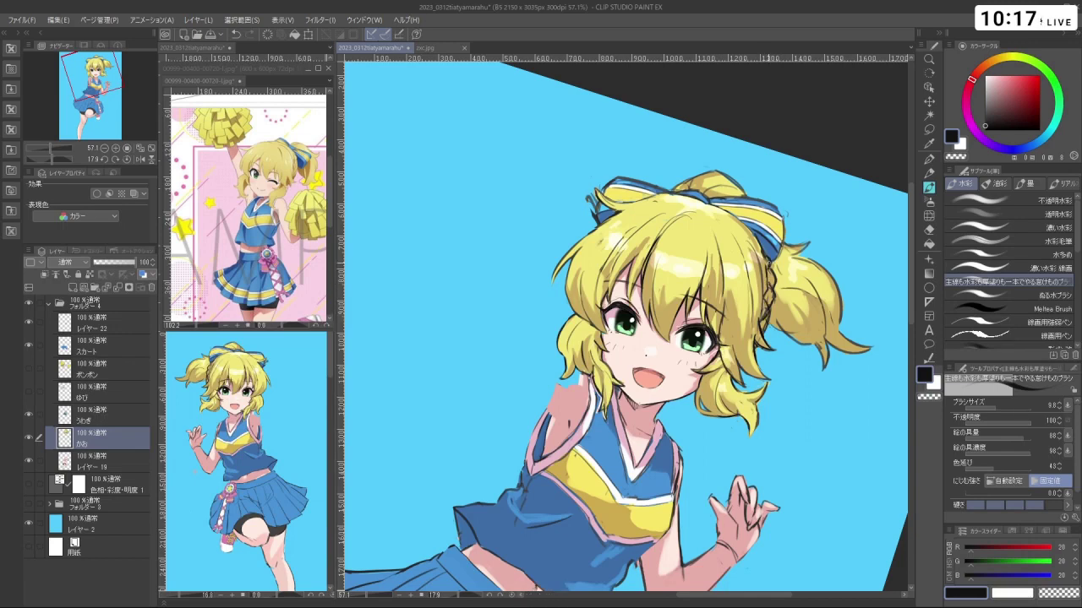
key(ctrl+z)
key(shift+space)
key(ctrl+z)
key(ctrl+space)
drag(621, 372, 583, 365)
Review the whole figure with the ポンポン and ゆび layers shown, and hide the ポンポン layer again
key(shift+space)
mouse_move(585, 283)
mouse_down()
mouse_move(571, 332)
mouse_move(593, 370)
mouse_move(642, 372)
mouse_move(680, 338)
mouse_move(663, 309)
mouse_move(734, 298)
mouse_up()
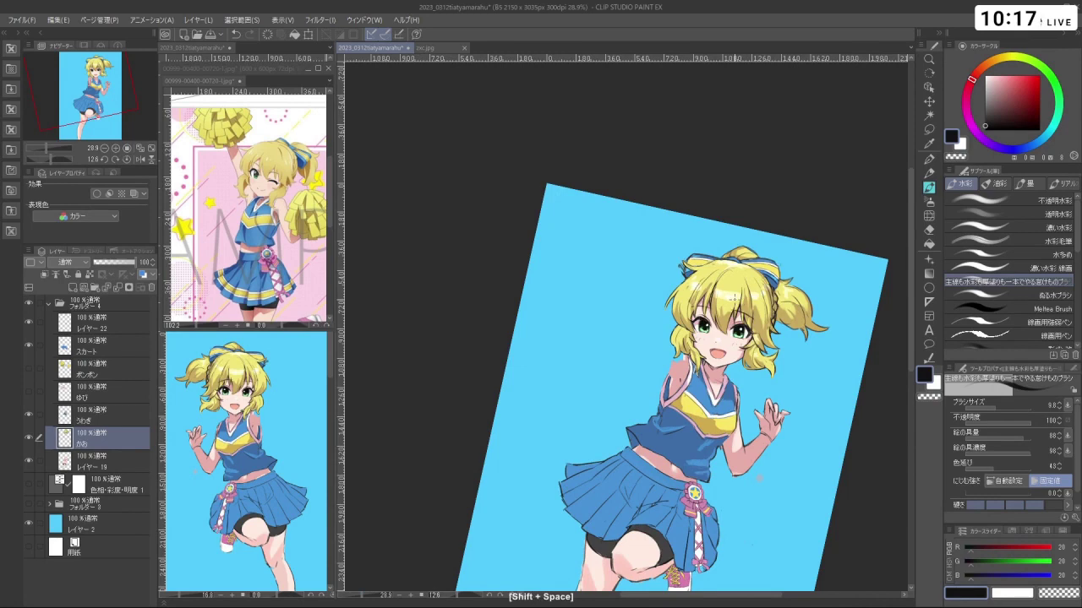
click(29, 368)
scroll(373, 357, down, 2)
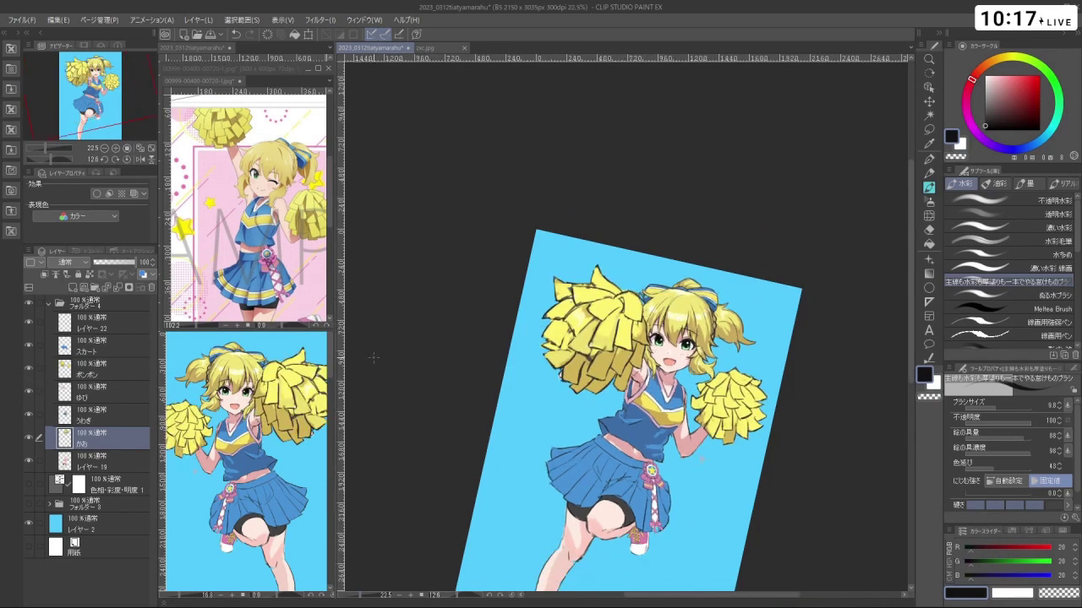
scroll(573, 326, down, 1)
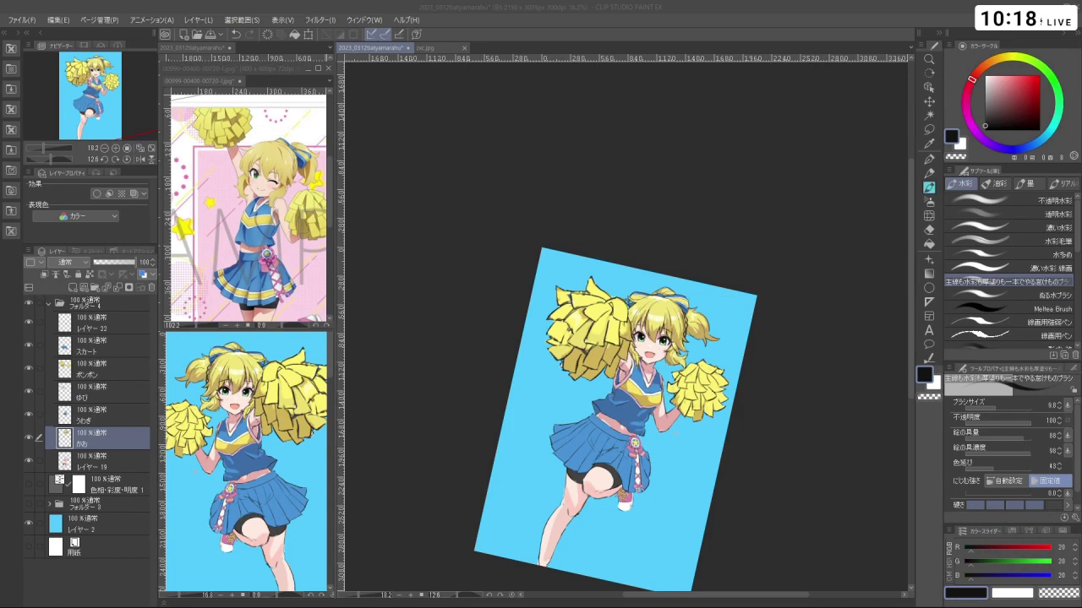
drag(779, 299, 762, 255)
drag(710, 299, 678, 246)
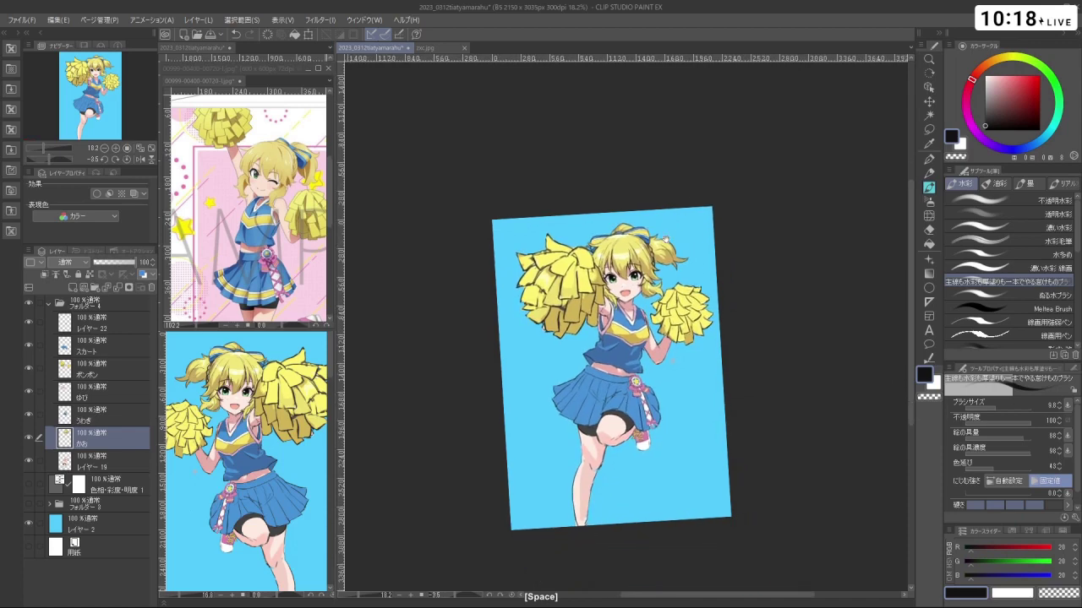
drag(663, 289, 701, 323)
drag(700, 323, 713, 306)
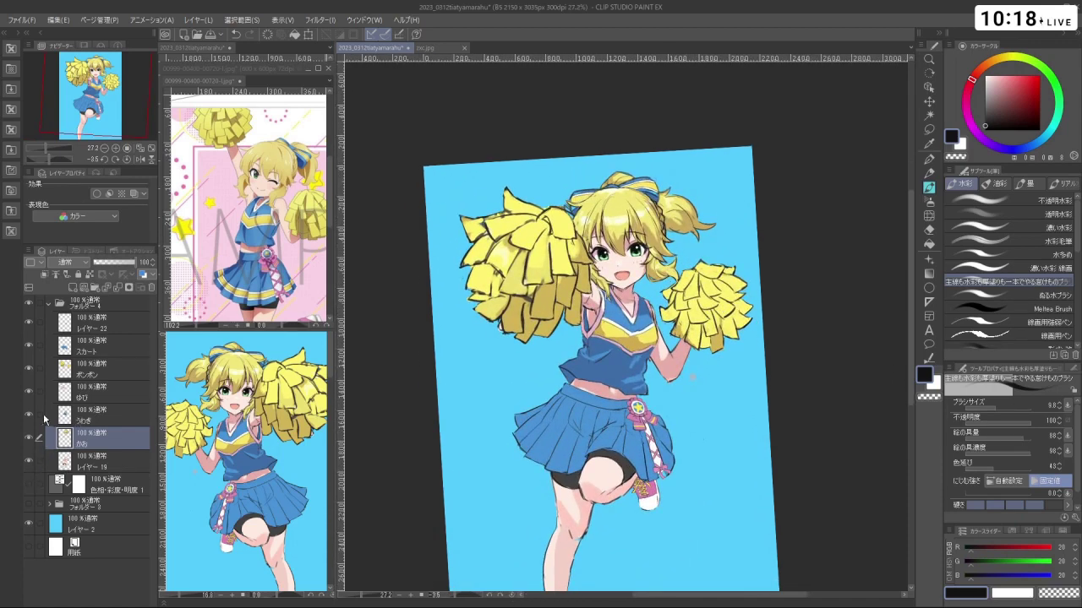
click(29, 369)
drag(677, 265, 657, 329)
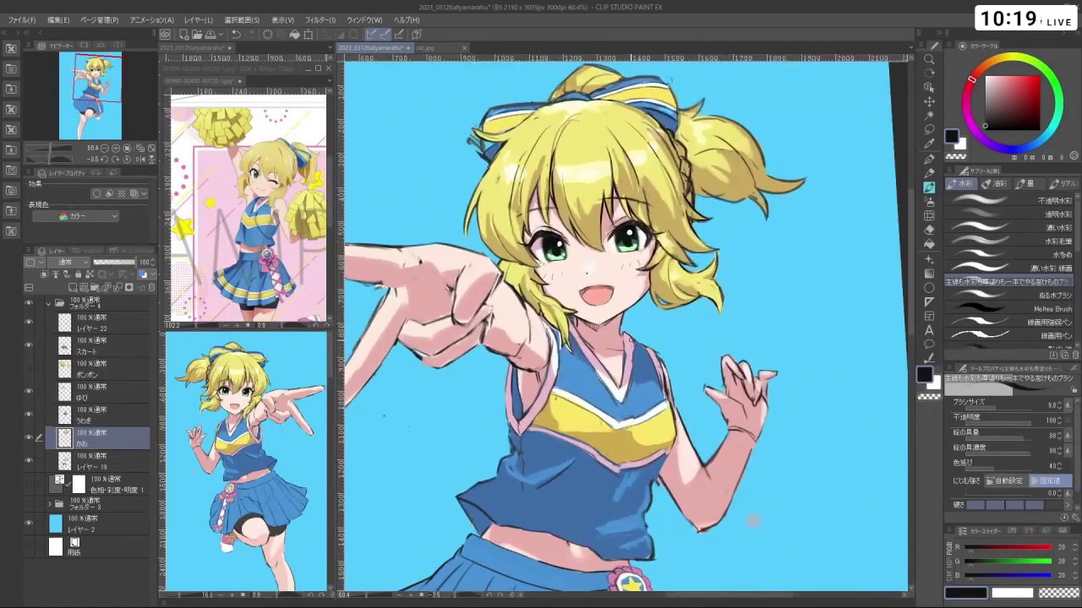
Select レイヤー 19 with a near-black color and try a stroke on the neck beneath the chin, undoing it
click(121, 461)
click(980, 123)
drag(972, 124, 971, 126)
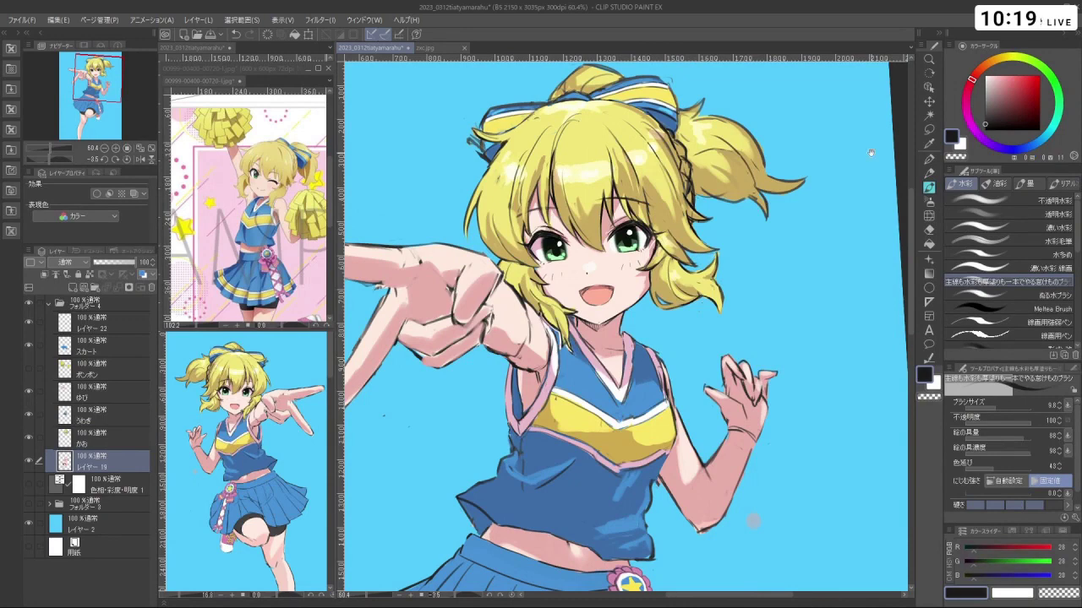
mouse_move(609, 337)
mouse_down()
mouse_move(643, 327)
mouse_move(634, 346)
mouse_move(569, 314)
mouse_move(622, 316)
mouse_move(592, 337)
mouse_up()
key(ctrl+z)
key(ctrl+z)
key(ctrl+z)
Touch up the short near-black neck line where it meets the side hair, undoing unwanted strokes
key(ctrl+space)
key(c)
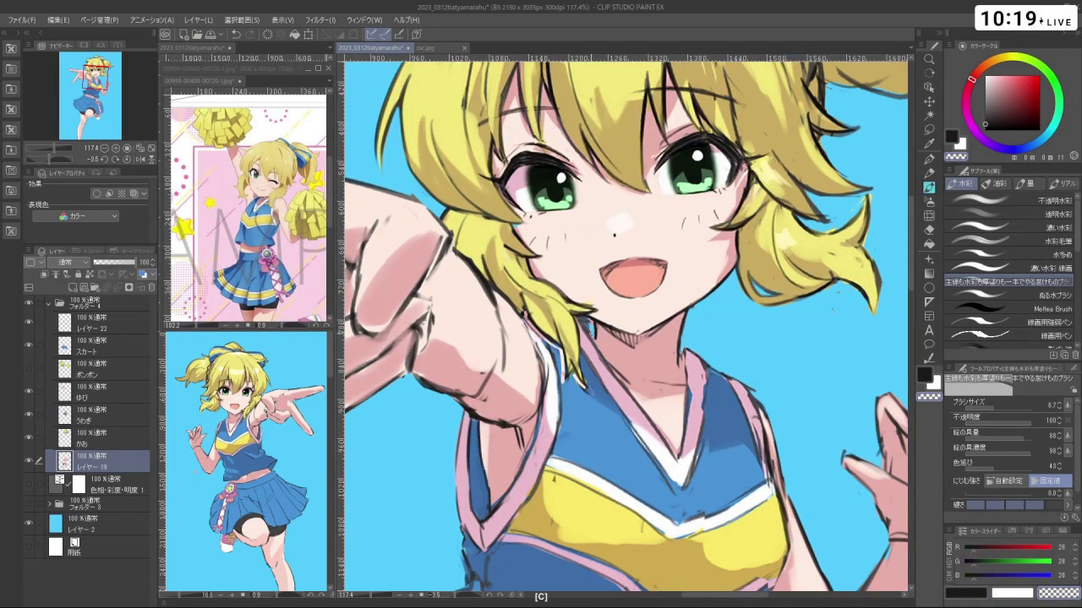
key(c)
key(ctrl+z)
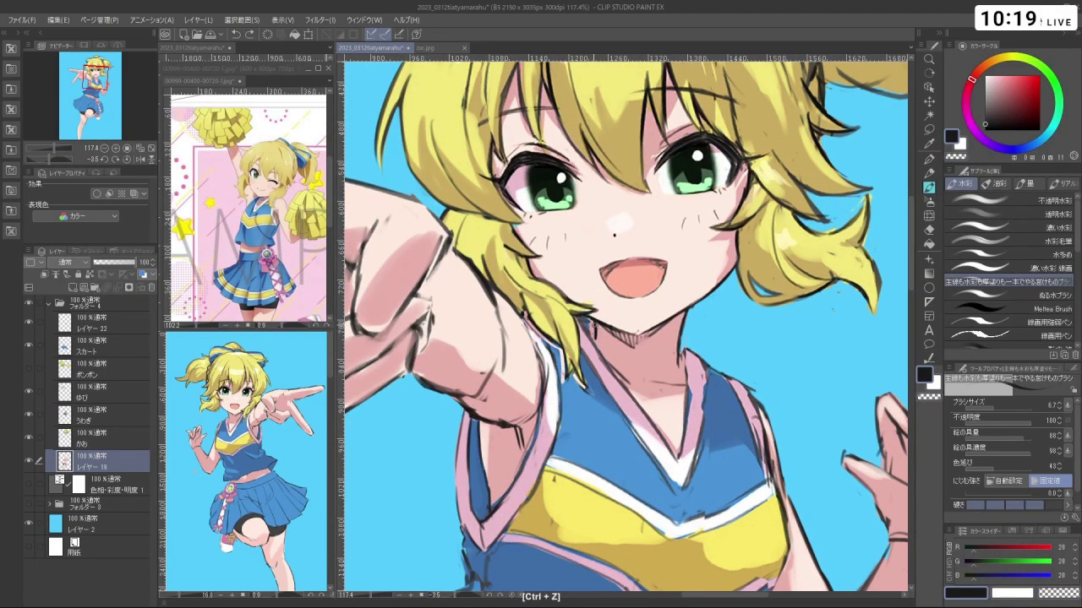
drag(591, 324, 594, 332)
key(ctrl+z)
Hide the うわぎ layer to expose the neck, shoulders and torso
key(ctrl+space)
key(space)
mouse_move(661, 332)
mouse_down()
mouse_move(610, 330)
mouse_move(610, 339)
mouse_up()
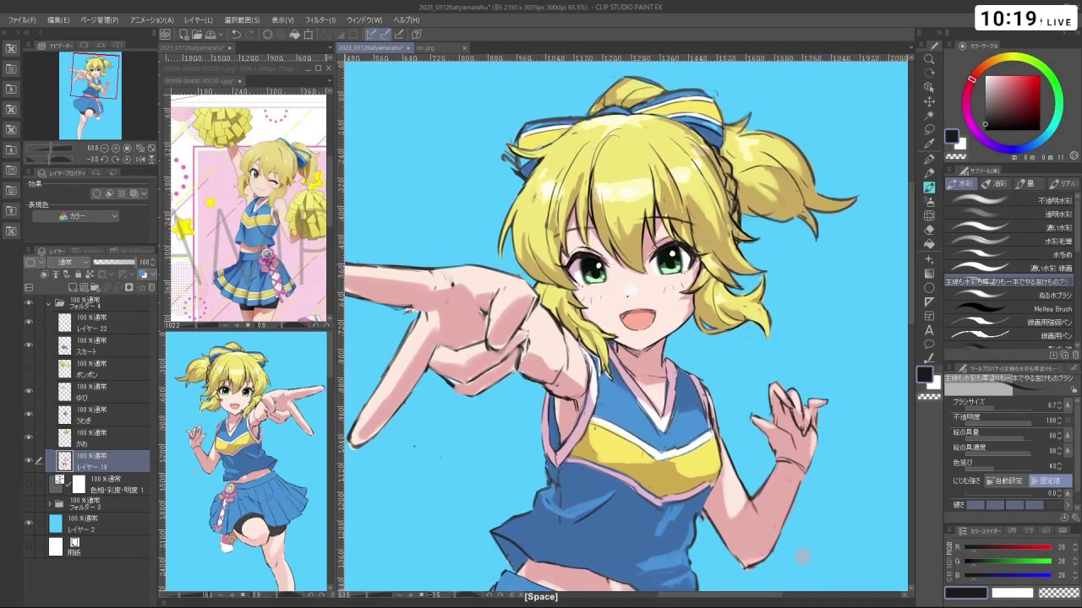
click(29, 414)
key(ctrl+space)
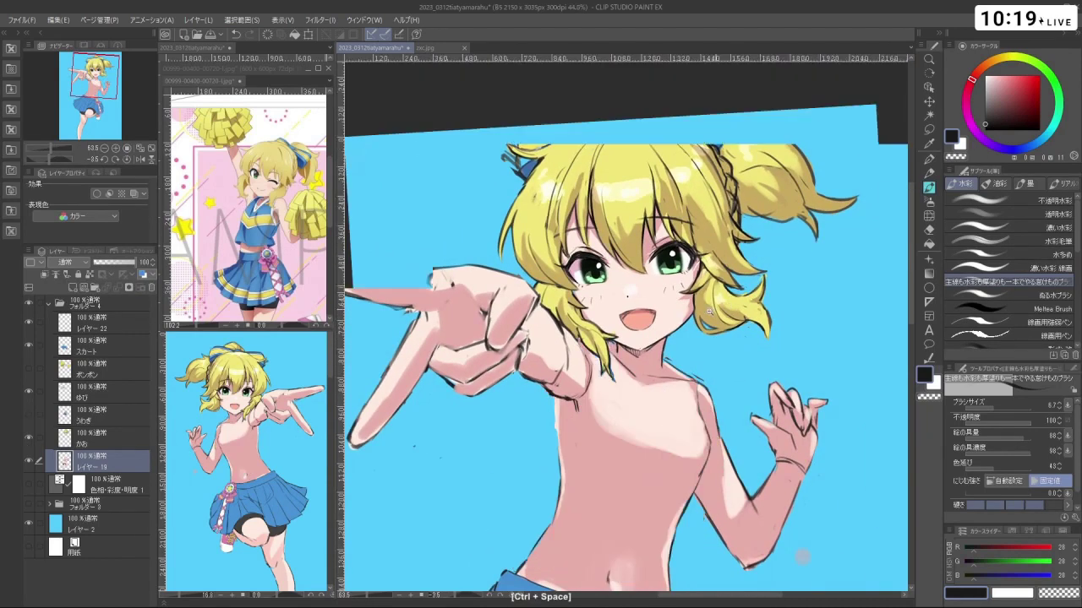
Select the かお layer and try a slight free transform of the head over the bare neck and shoulders
drag(708, 312, 691, 320)
key(space)
mouse_move(688, 324)
mouse_down()
mouse_move(649, 315)
mouse_move(669, 321)
mouse_up()
key(ctrl+space)
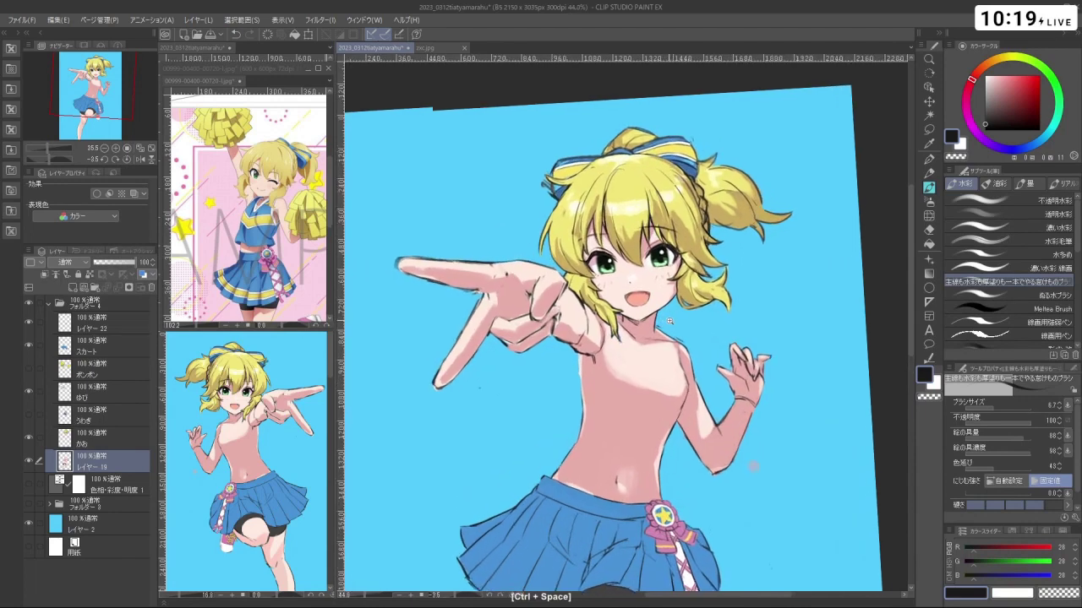
click(97, 437)
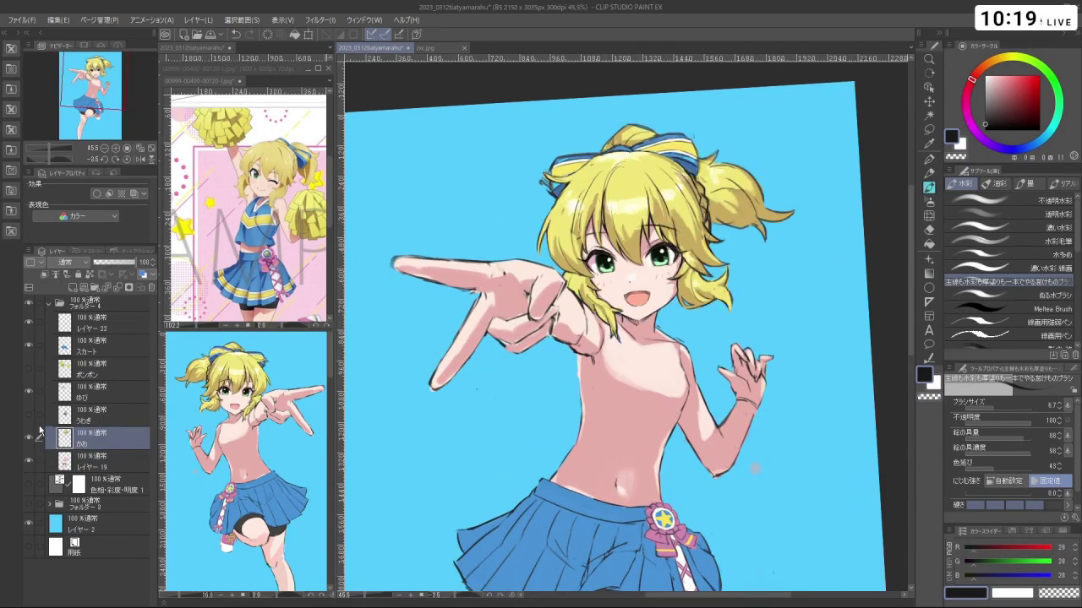
key(ctrl+t)
drag(814, 340, 779, 304)
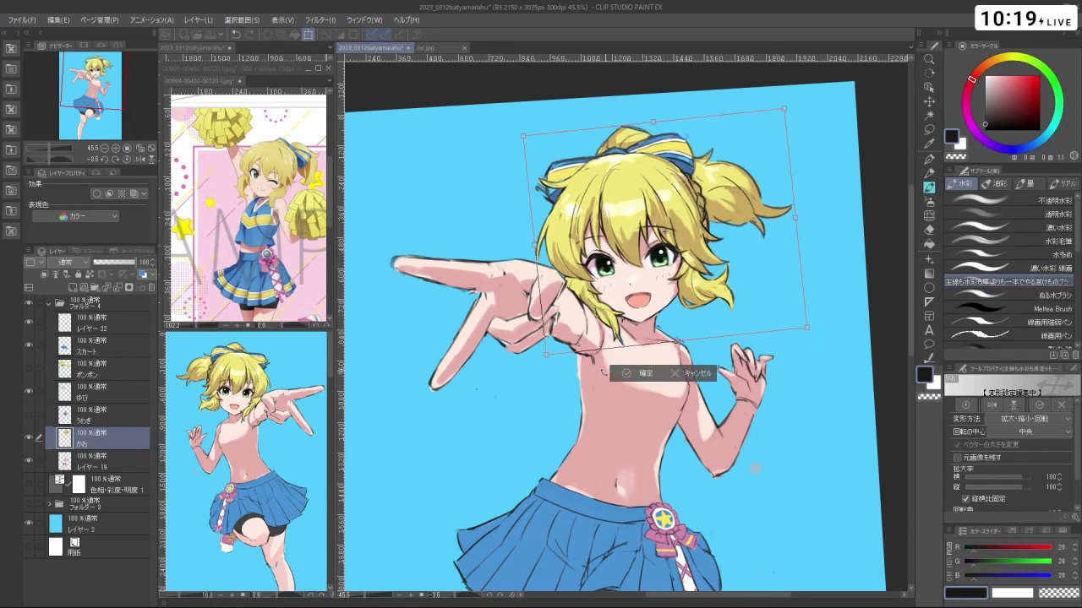
click(629, 374)
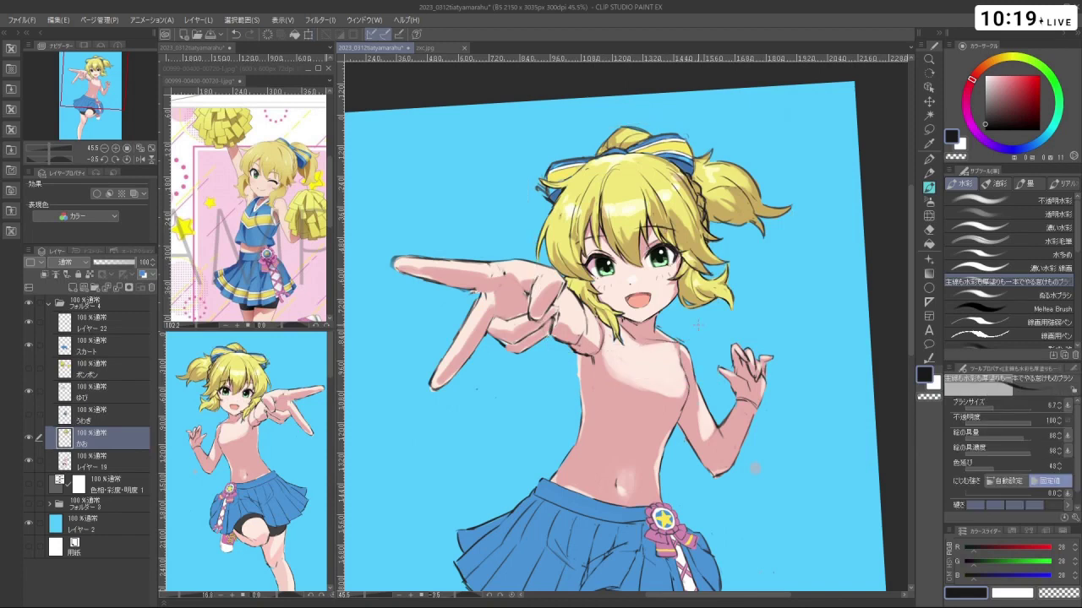
Show the うわぎ and ポンポン layers again to bring the whole figure into view
click(29, 414)
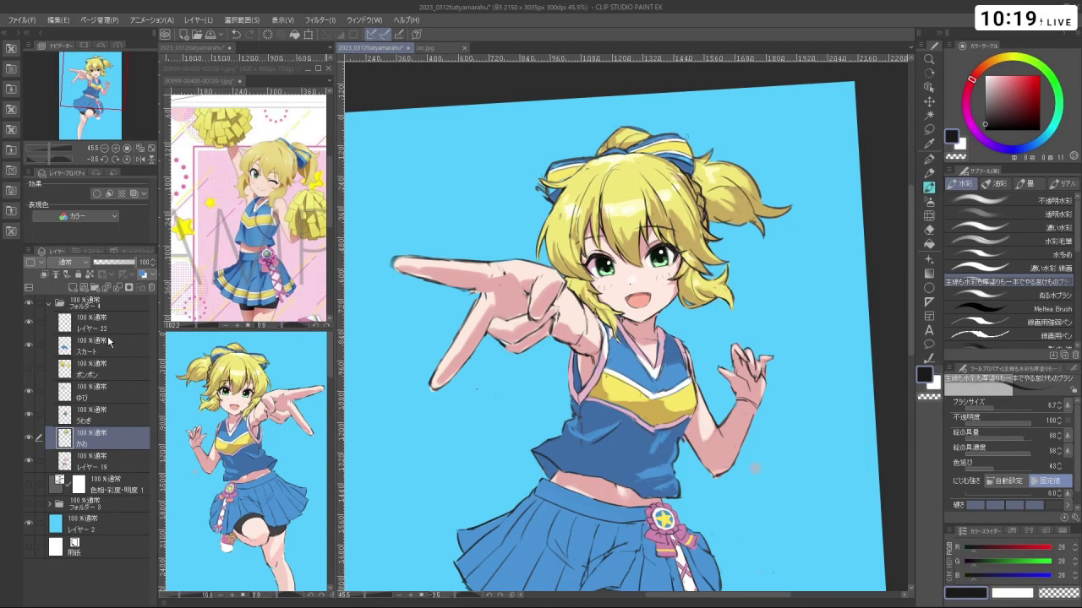
scroll(440, 300, down, 2)
scroll(528, 318, down, 3)
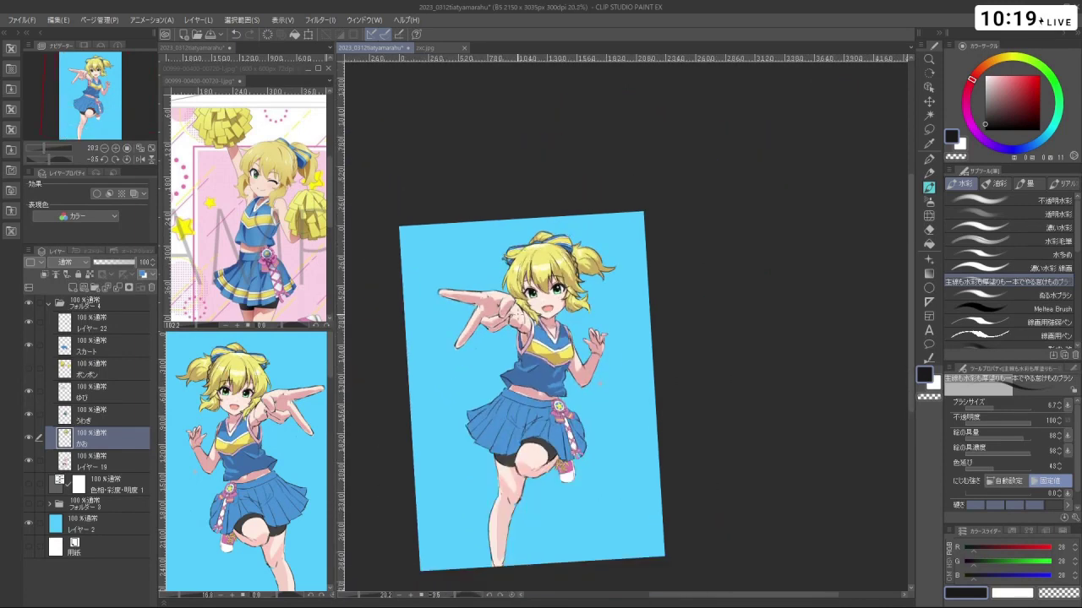
scroll(528, 318, up, 3)
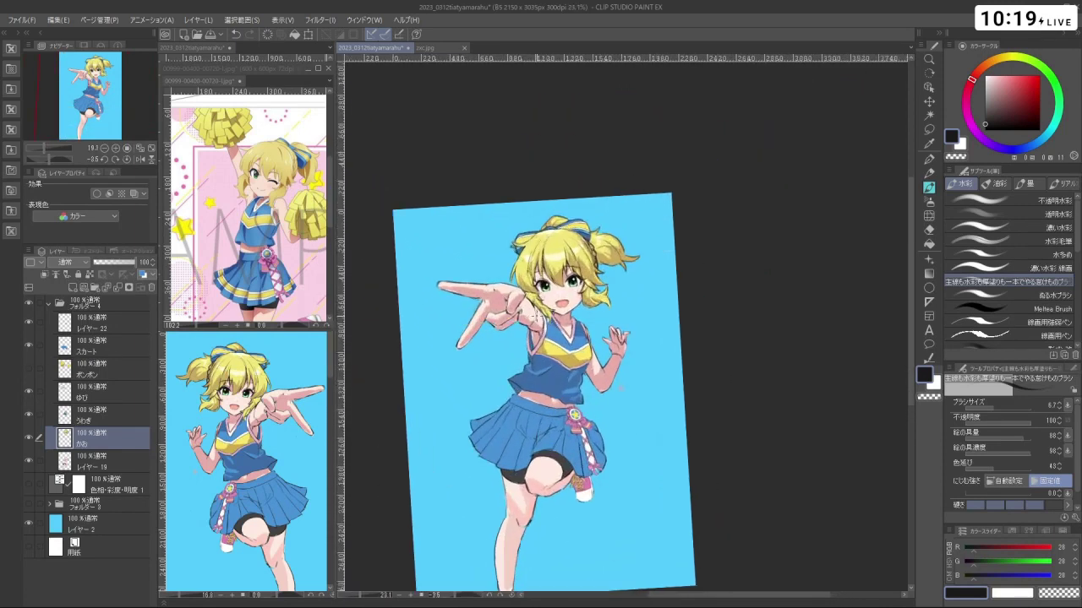
click(30, 368)
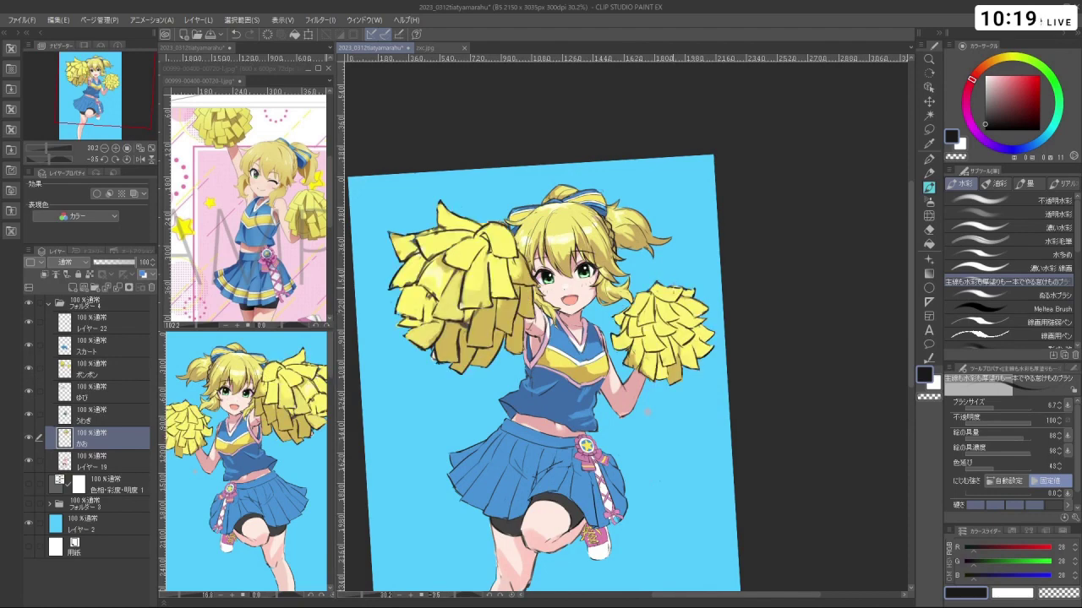
key(ctrl+t)
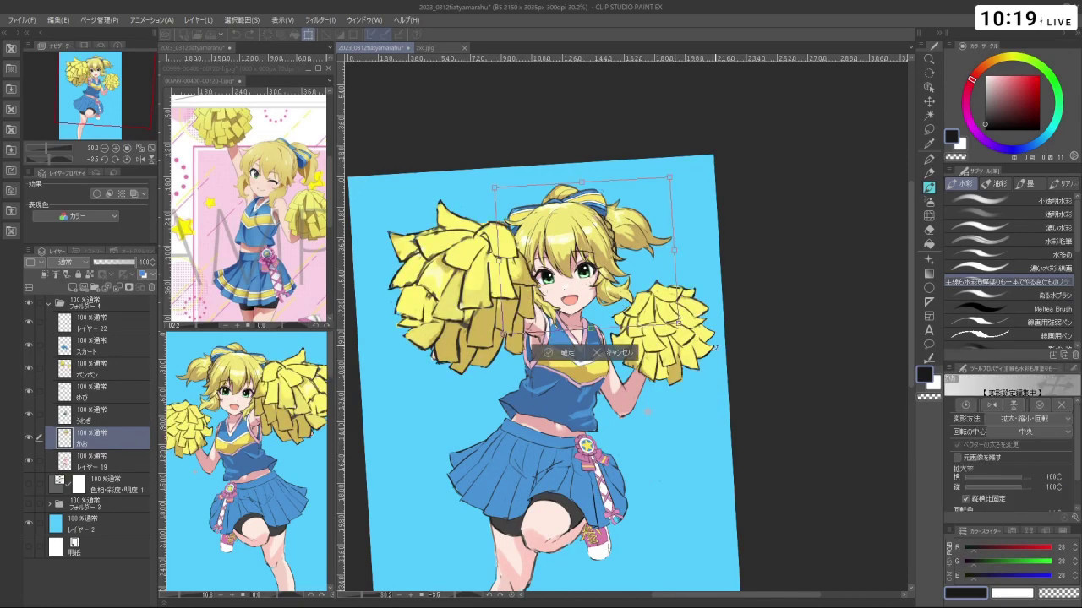
drag(712, 348, 681, 379)
drag(645, 306, 659, 316)
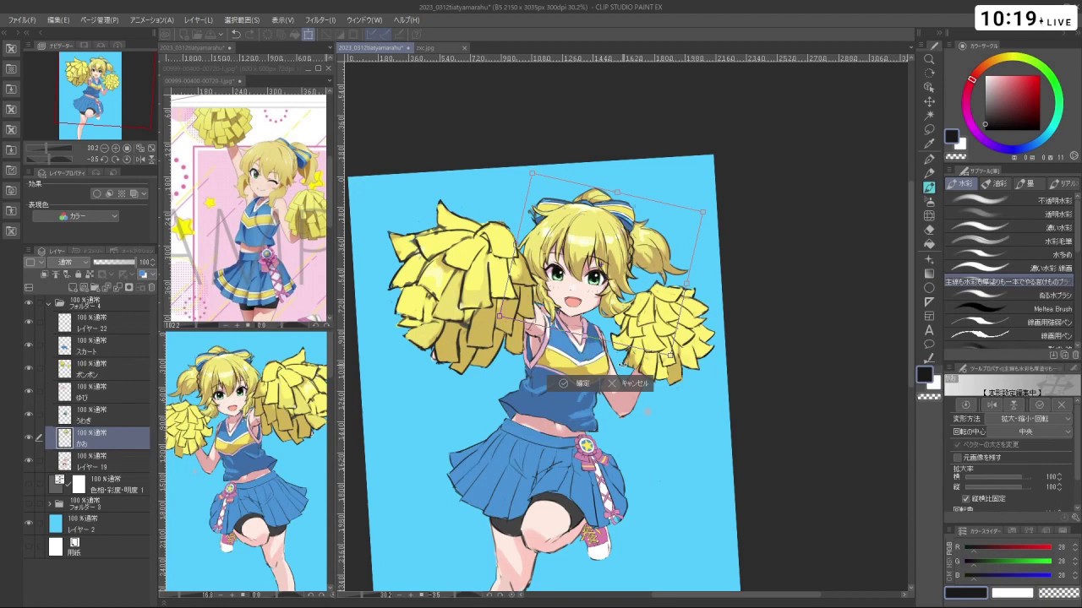
drag(681, 354, 660, 369)
drag(644, 322, 648, 327)
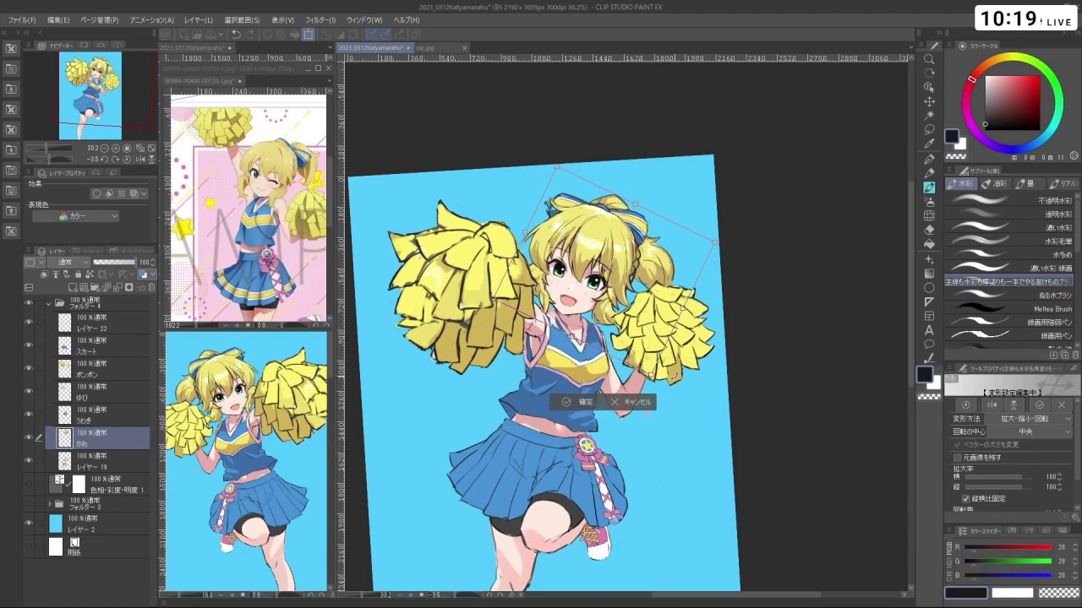
click(635, 402)
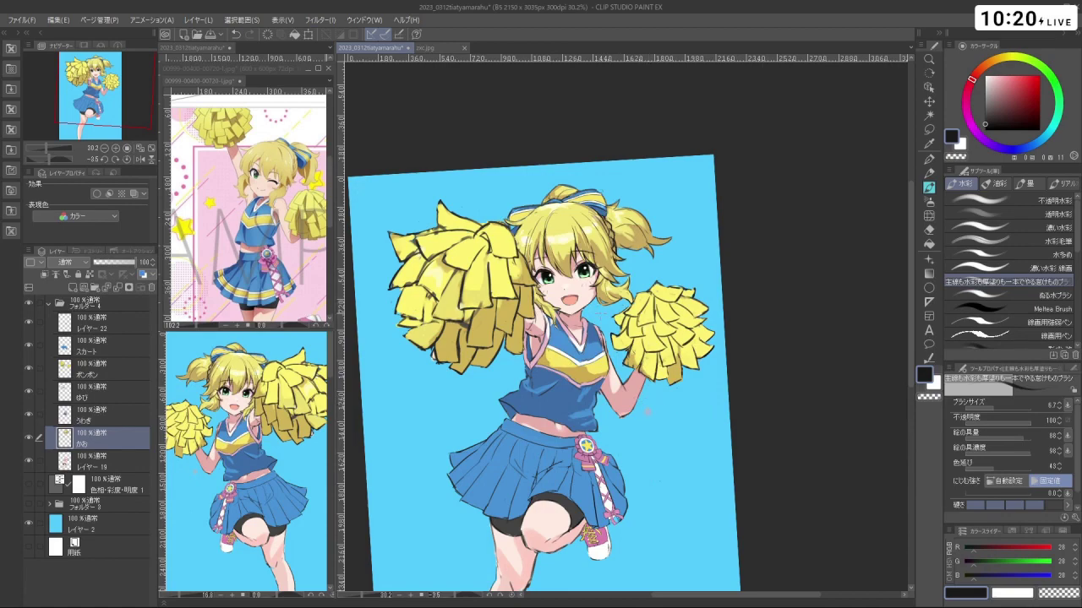
Undo the earlier head transform, then shift the かお layer slightly and rotate it a little counterclockwise
key(ctrl+space)
drag(586, 308, 659, 308)
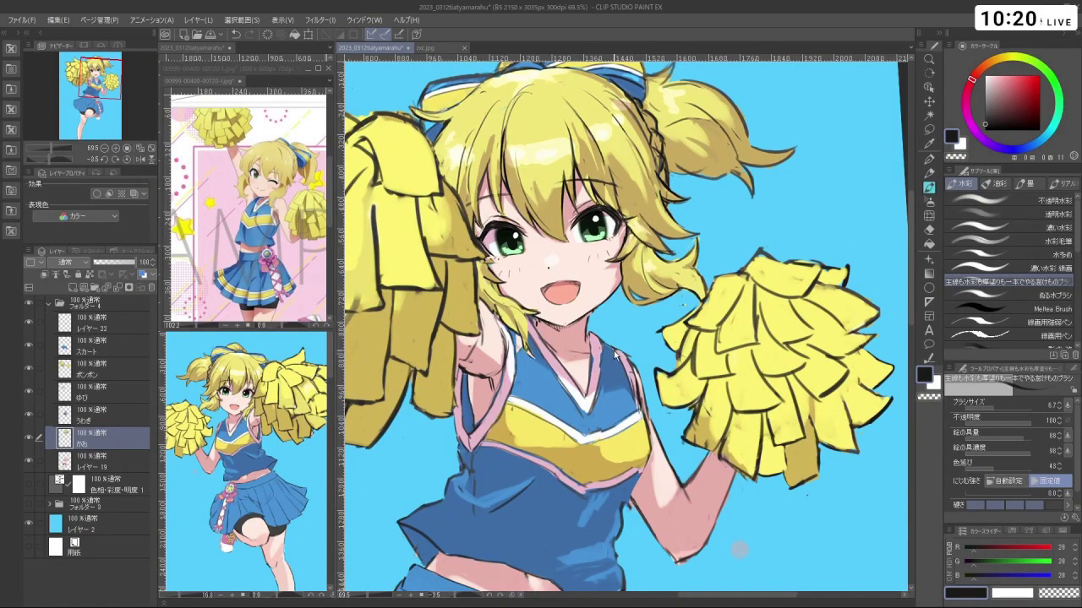
key(ctrl+z)
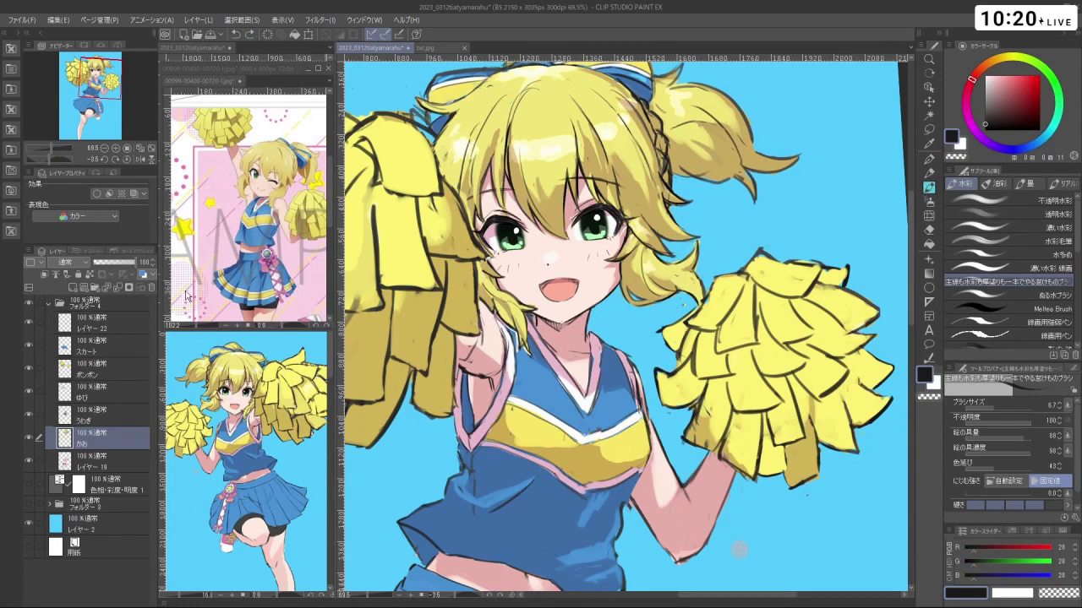
key(ctrl+t)
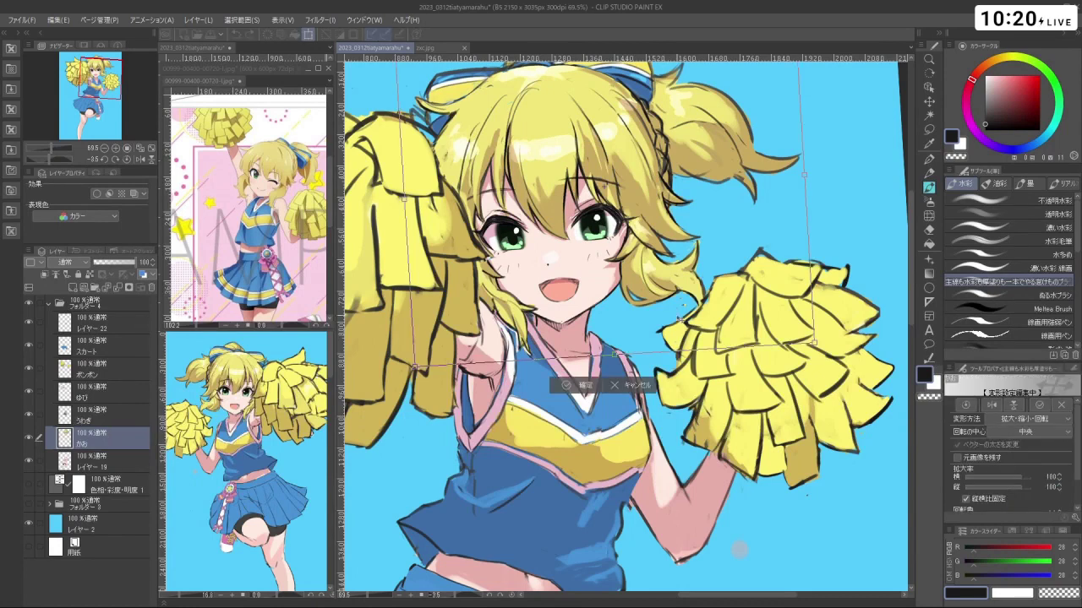
drag(679, 322, 680, 323)
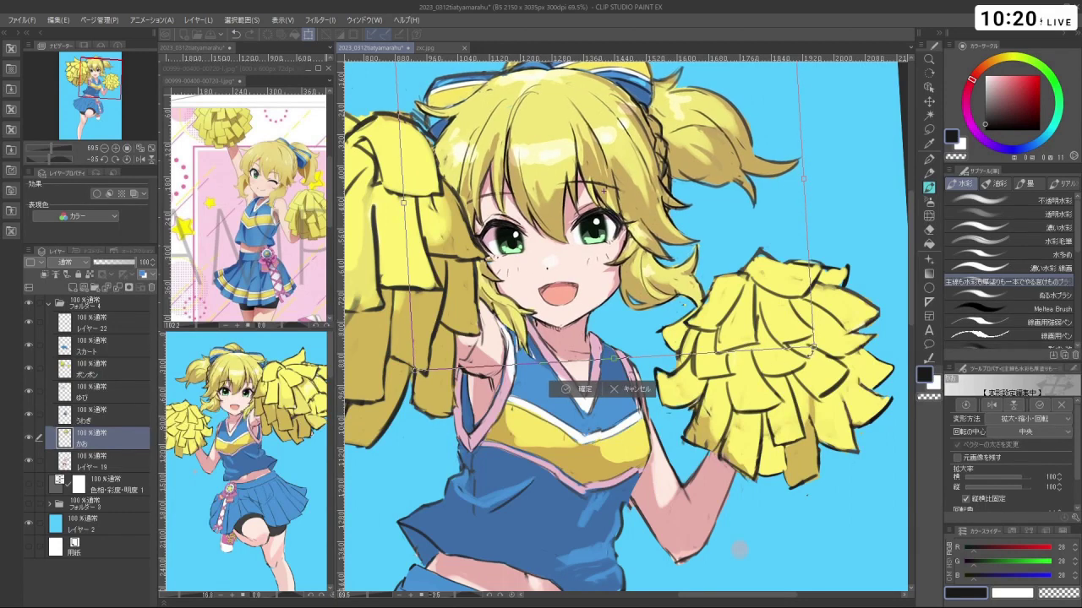
drag(815, 352, 777, 325)
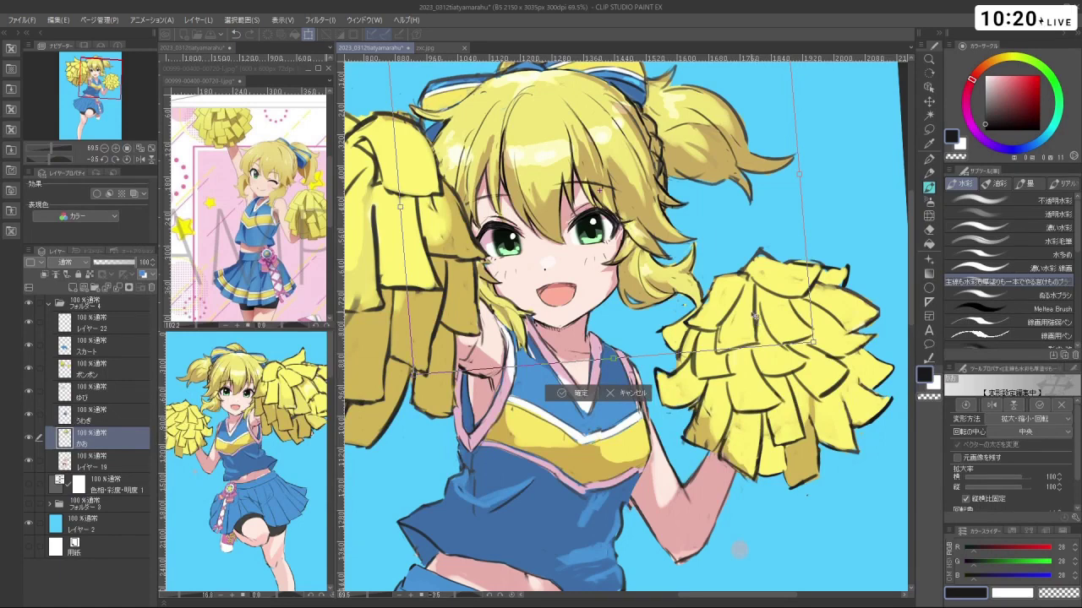
click(578, 394)
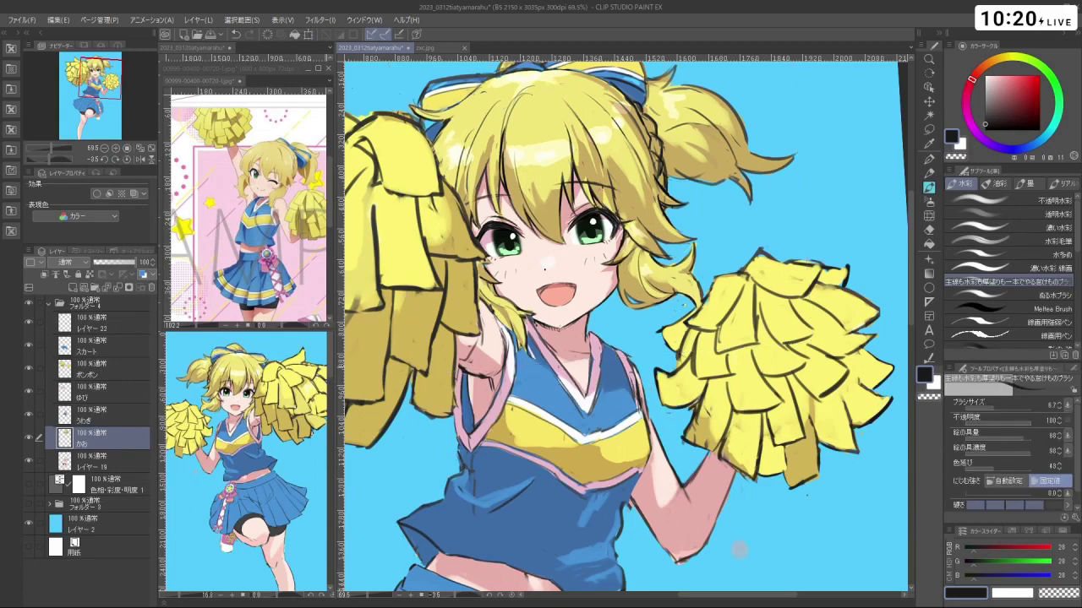
Select レイヤー 19 and touch up the neck line beneath the jaw, alternating near-black and transparent color
click(118, 457)
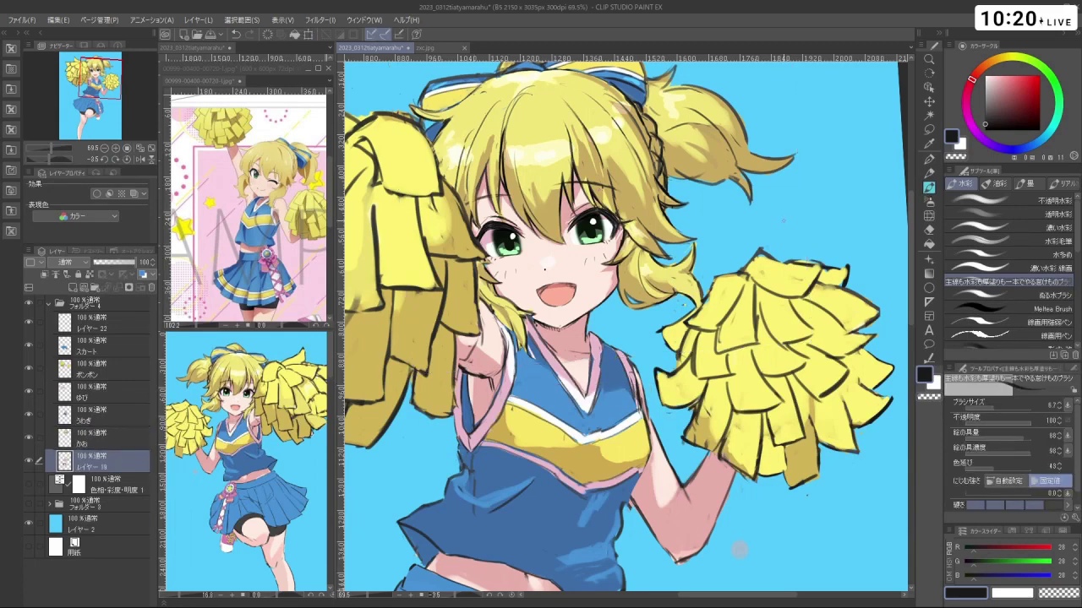
ctrl+click(594, 323)
ctrl+click(608, 322)
key(ctrl+z)
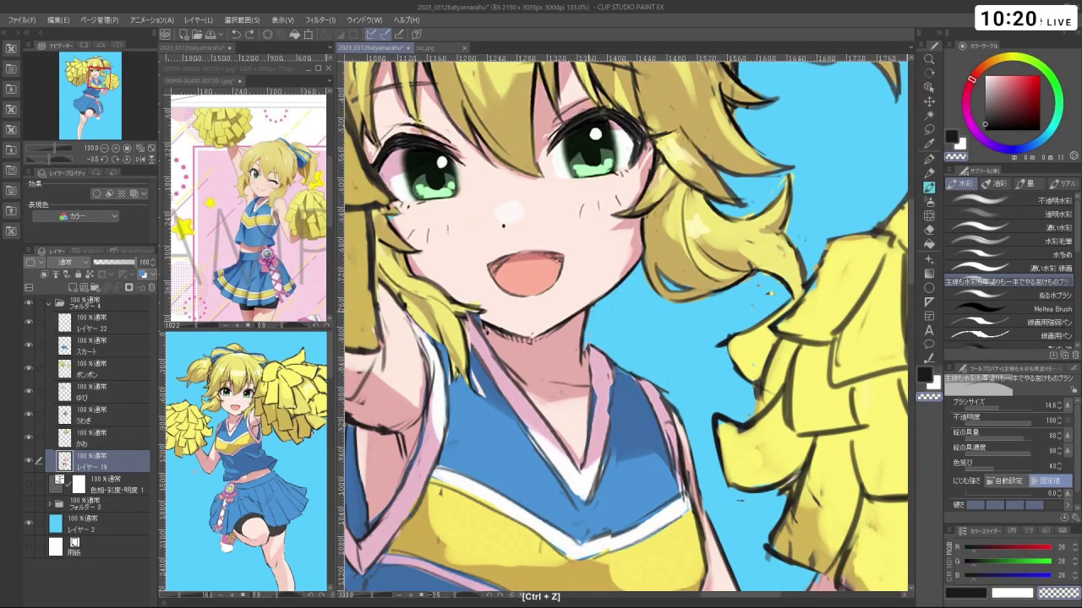
key(c)
drag(596, 326, 592, 326)
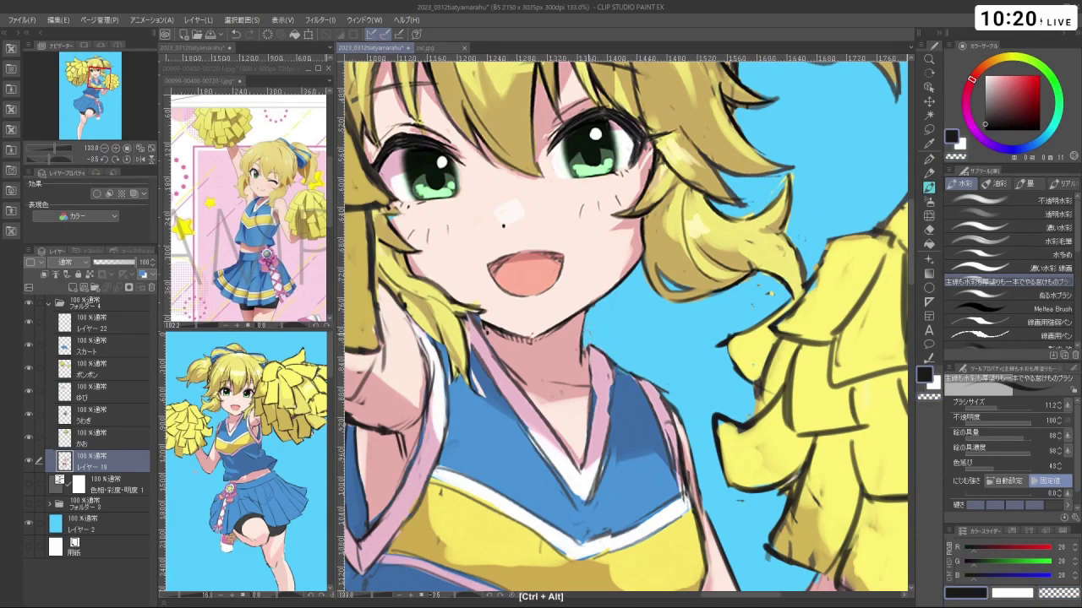
Refine the line where jaw and neck meet, switching between かお and レイヤー 19 and undoing unwanted strokes
key(shift+space)
drag(651, 432, 664, 430)
click(118, 438)
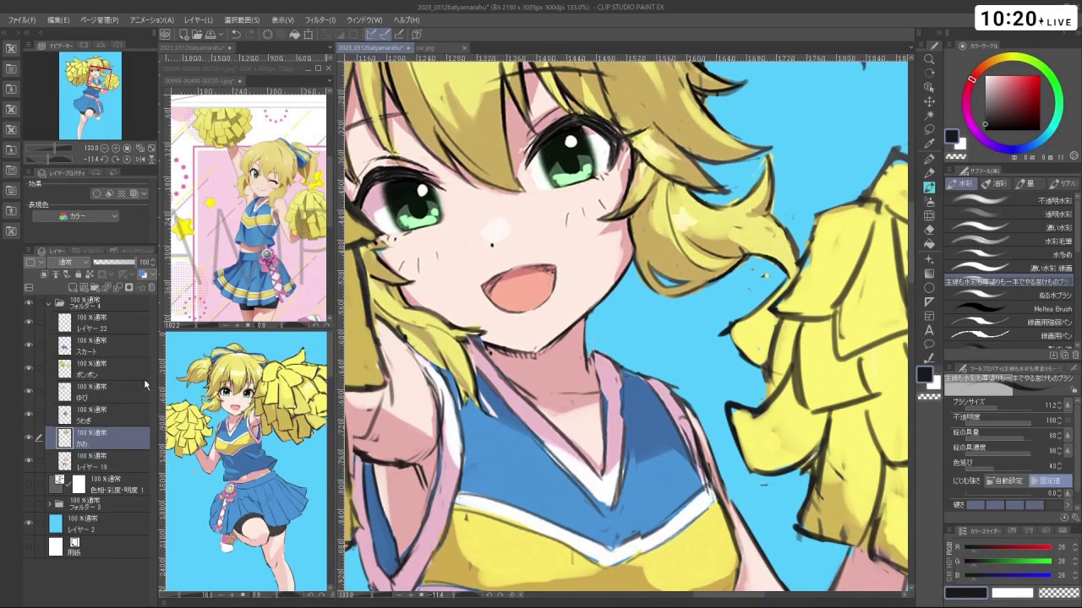
key(c)
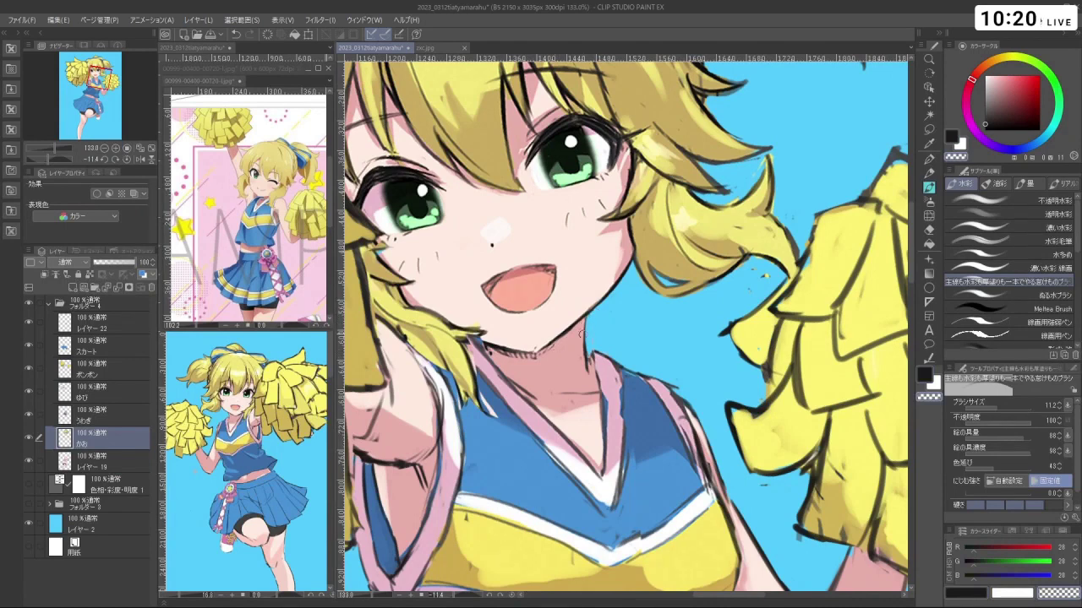
click(115, 461)
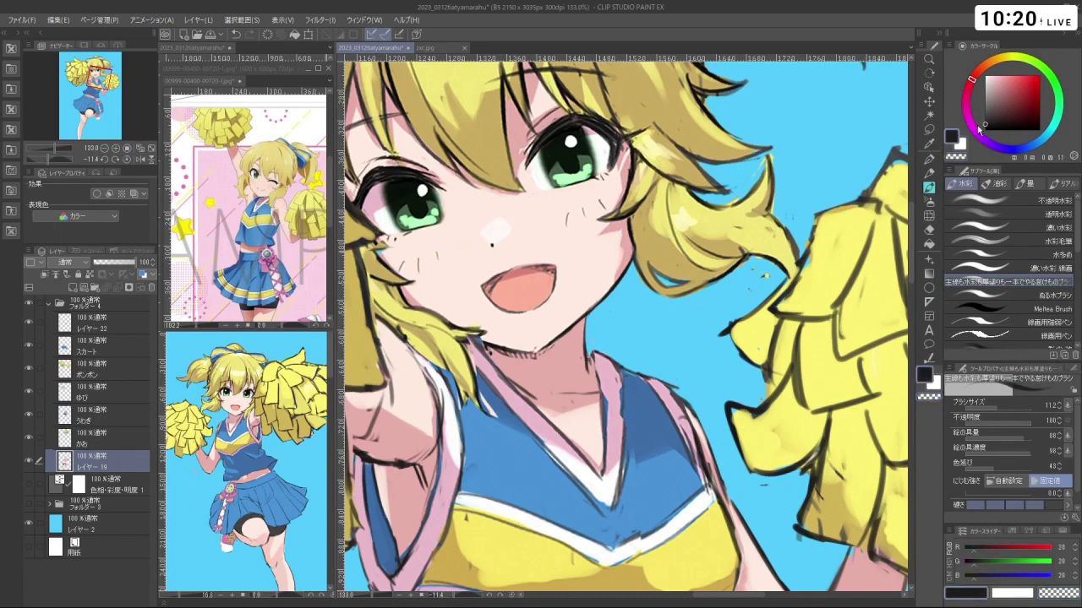
key(ctrl+z)
key(c)
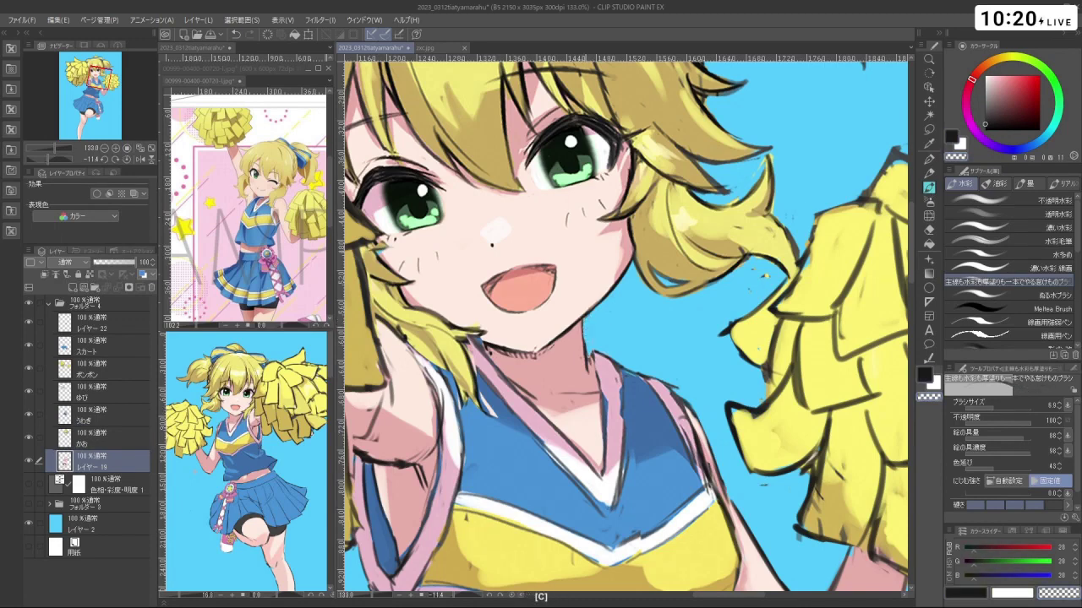
key(c)
key(ctrl+z)
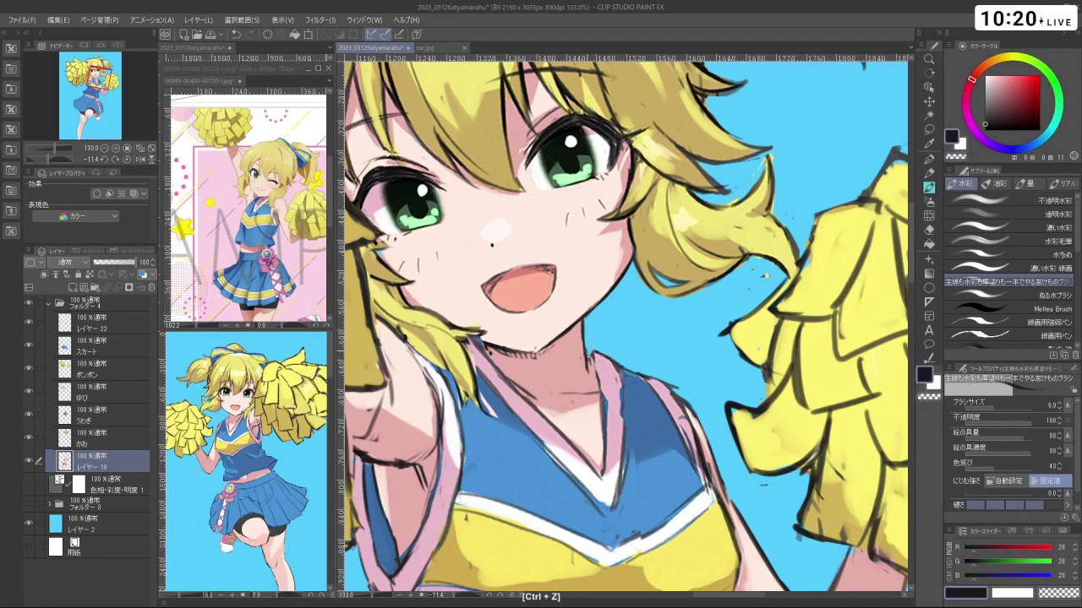
Review the head's position and tilt against the neck, torso and pom-poms at a reduced, rotated view
key(ctrl+space)
key(space)
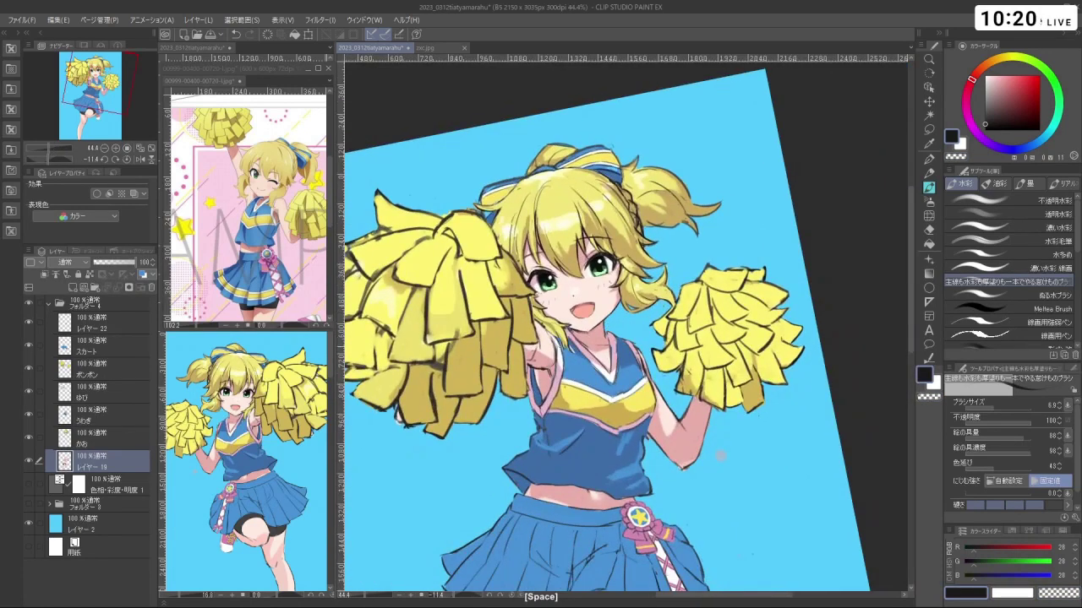
key(shift+space)
drag(637, 446, 623, 494)
key(space)
key(shift+space)
key(ctrl+space)
drag(582, 331, 571, 304)
key(ctrl+space)
key(space)
drag(567, 253, 536, 257)
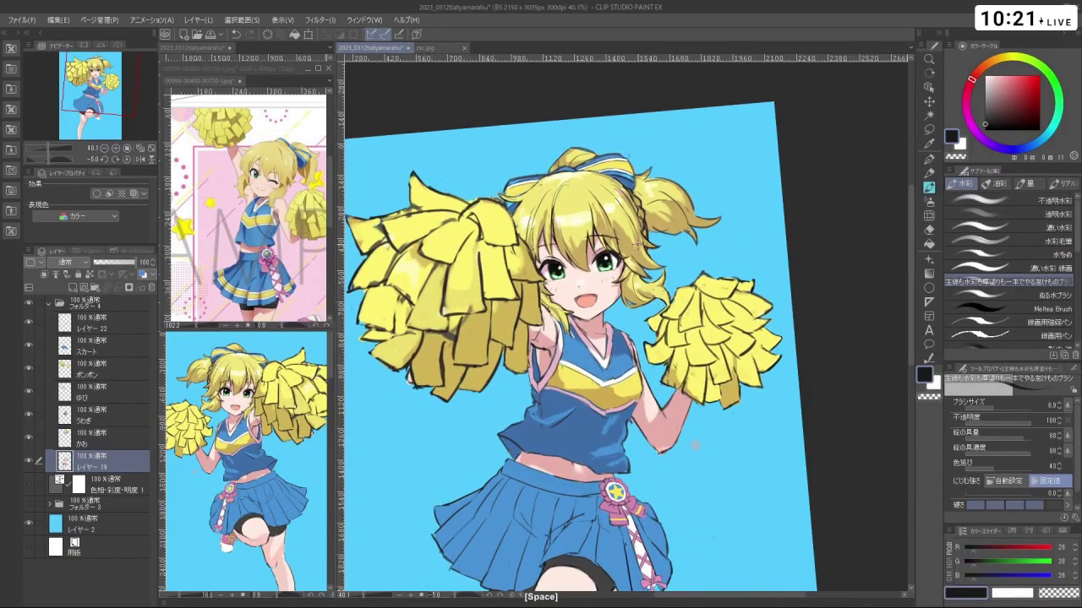
Retouch the edge of the neck on レイヤー 19 with sampled light skin and background blue, undoing unwanted strokes
key(ctrl+space)
mouse_move(613, 312)
mouse_down()
mouse_move(593, 313)
mouse_move(635, 323)
mouse_move(586, 320)
mouse_move(650, 314)
mouse_move(645, 306)
mouse_move(630, 324)
mouse_up()
key(ctrl+space)
key(ctrl+z)
key(ctrl+space)
key(shift+space)
right_click(601, 346)
right_click(623, 325)
key(ctrl+alt)
right_click(599, 337)
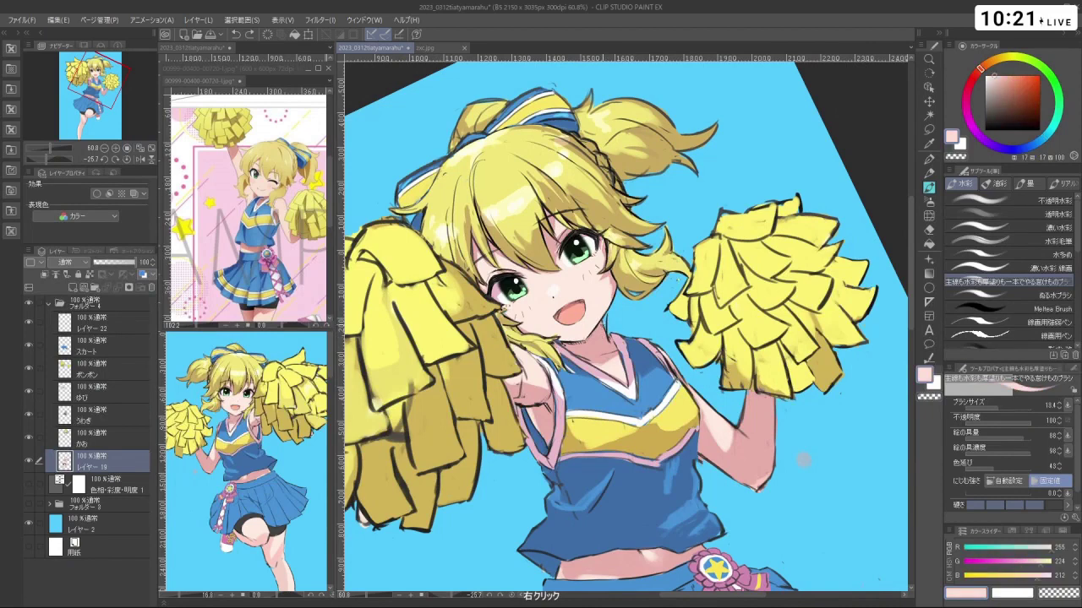
right_click(598, 337)
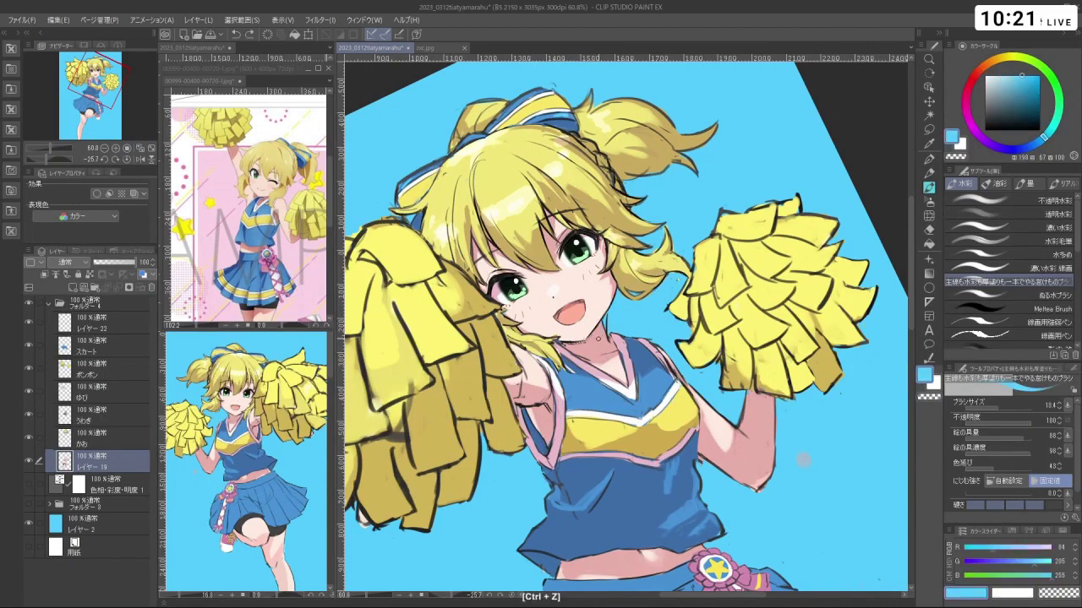
Sample the pink skin shadow and paint it along the neck edge near the collar
right_click(599, 337)
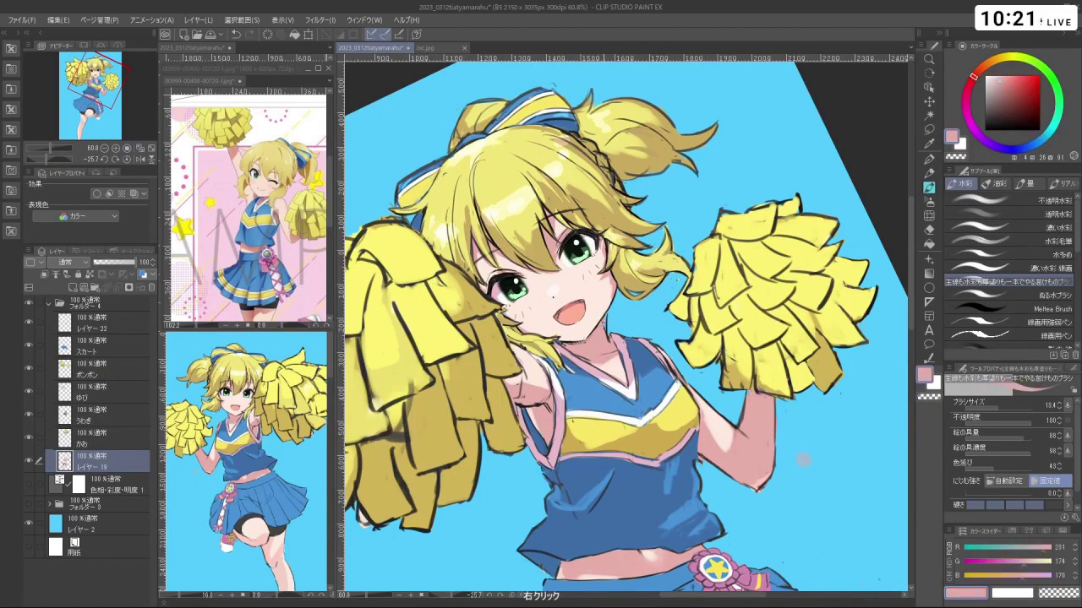
drag(760, 431, 601, 254)
drag(655, 401, 727, 279)
drag(743, 380, 718, 245)
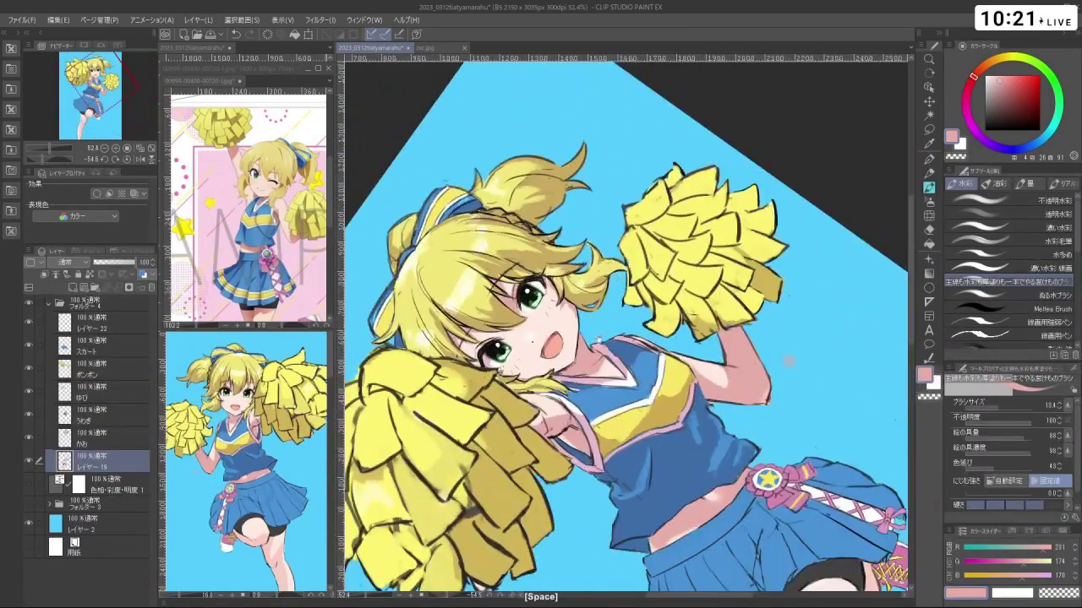
drag(888, 338, 891, 222)
drag(772, 247, 791, 568)
mouse_move(597, 314)
mouse_down()
mouse_move(580, 312)
mouse_move(593, 313)
mouse_up()
drag(562, 296, 634, 268)
Rework the neck and shoulder linework on レイヤー 19 in a near-black colour, erasing and undoing unwanted strokes
drag(991, 122, 976, 124)
key(ctrl+z)
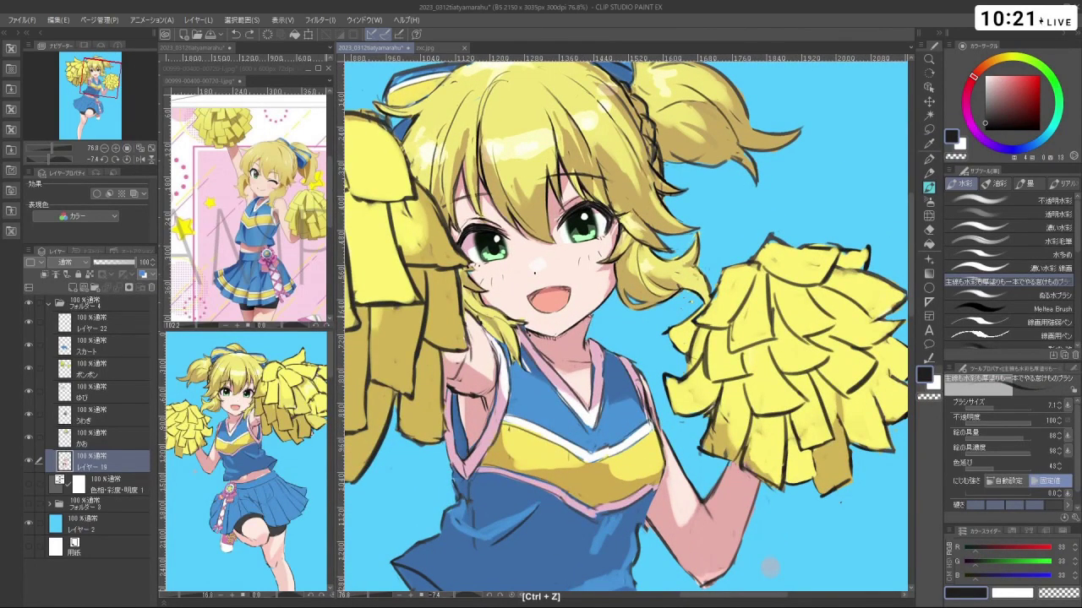
key(c)
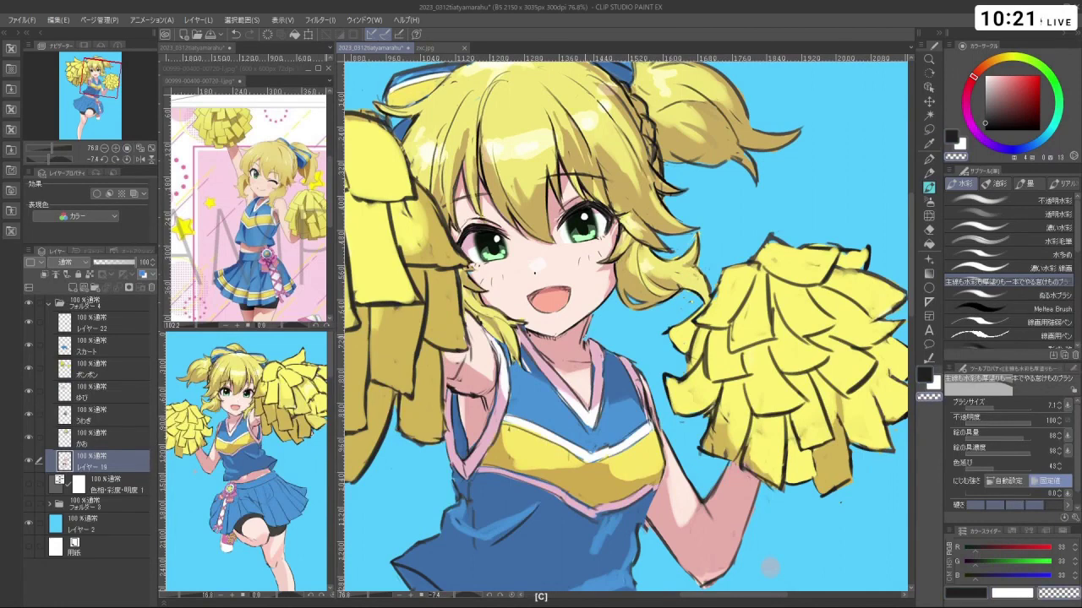
key(c)
key(ctrl+z)
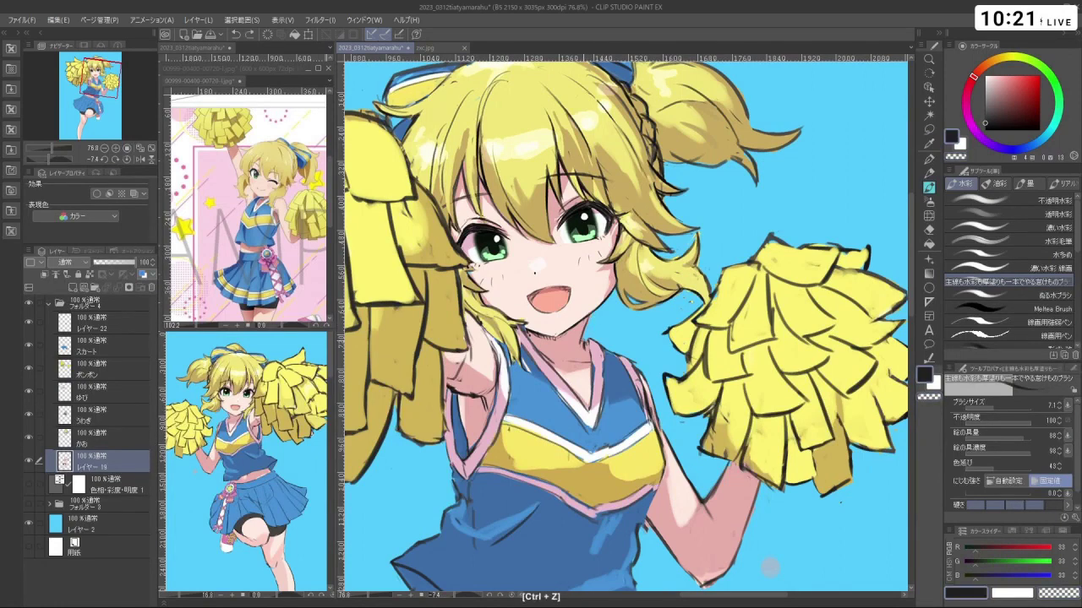
drag(616, 357, 580, 365)
drag(677, 339, 635, 386)
drag(594, 347, 640, 348)
key(ctrl+z)
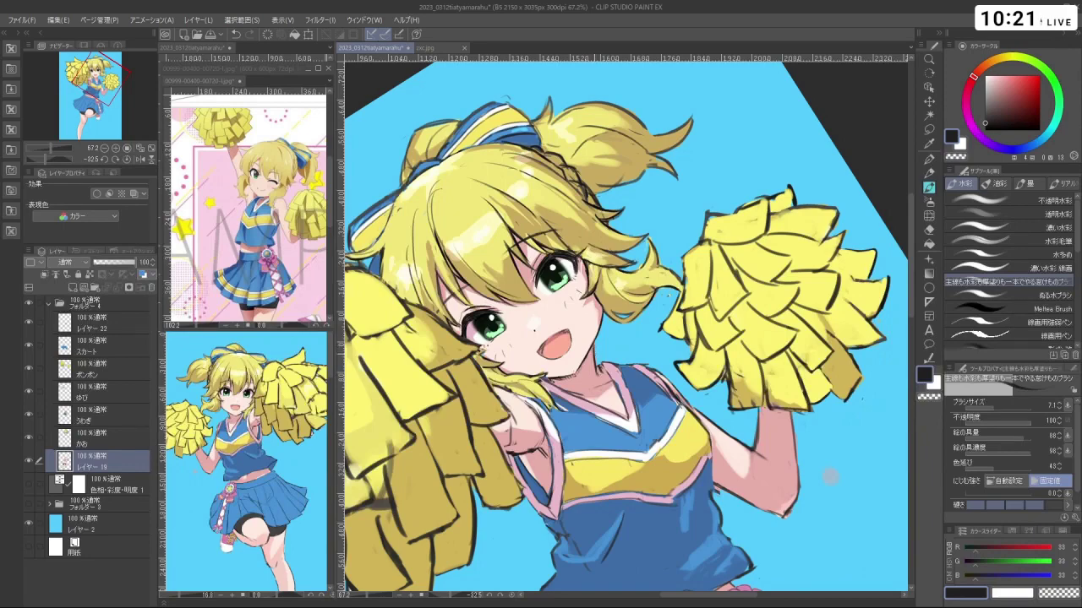
Sample the pink skin shadow and retouch the neck beneath the jaw on レイヤー 19, undoing unwanted strokes
key(c)
key(c)
key(ctrl+space)
drag(830, 477, 807, 344)
key(shift+space)
key(ctrl+space)
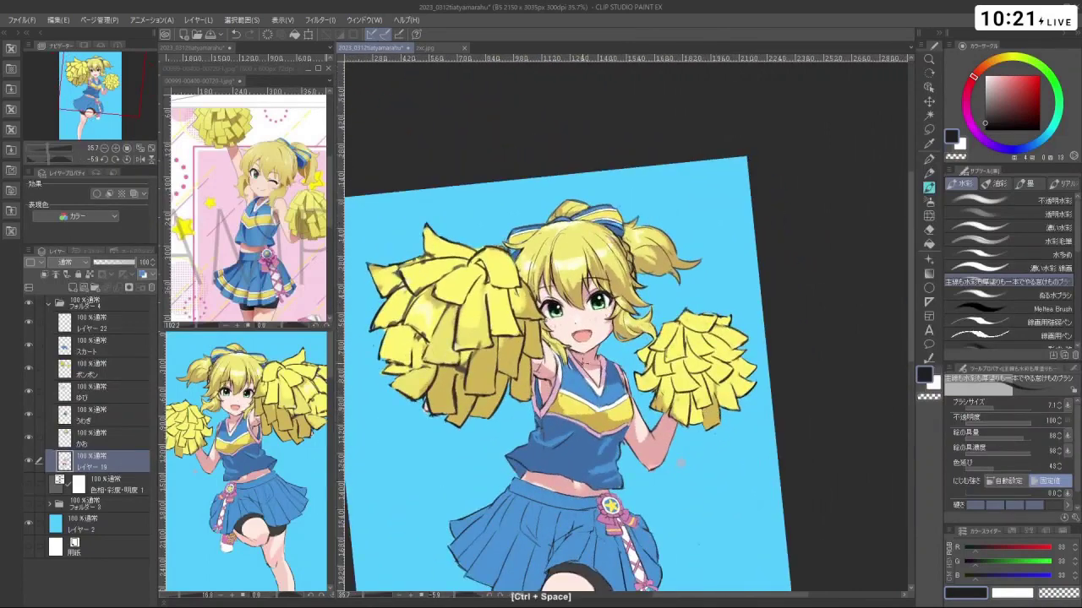
drag(561, 342, 642, 355)
key(shift+space)
drag(583, 372, 589, 377)
right_click(589, 378)
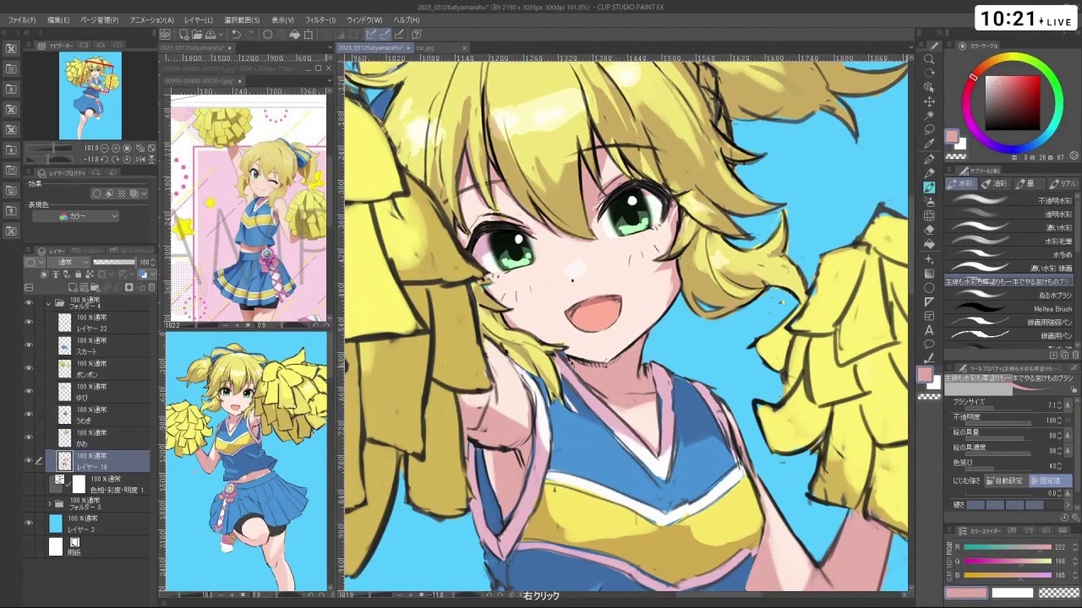
key(ctrl+z)
Clean up the chin and collar junction on レイヤー 19 with resampled pink tones, undoing unwanted strokes
click(108, 440)
key(c)
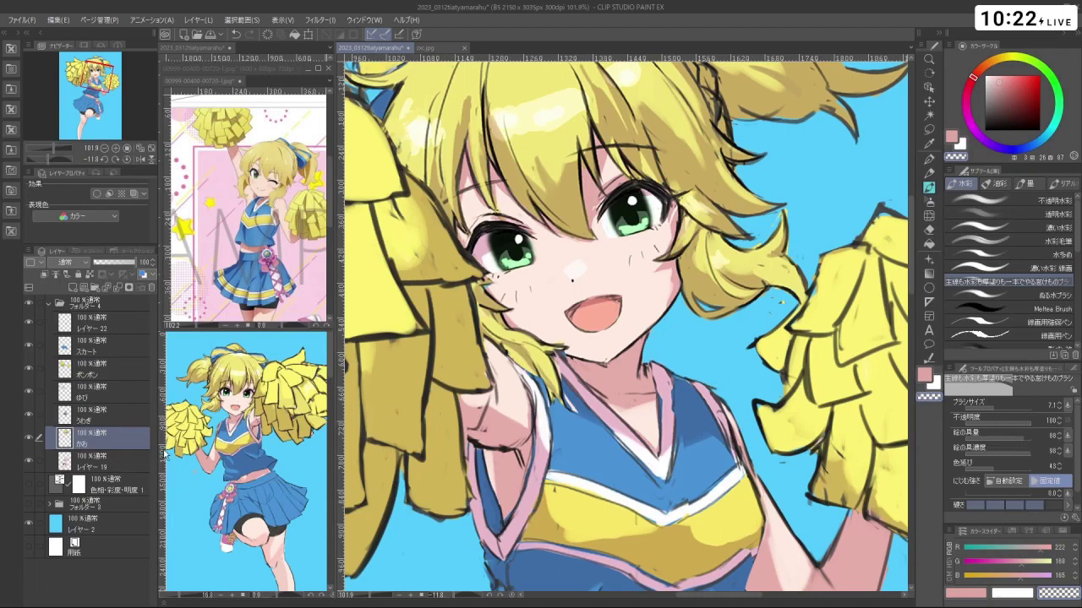
click(110, 465)
right_click(583, 367)
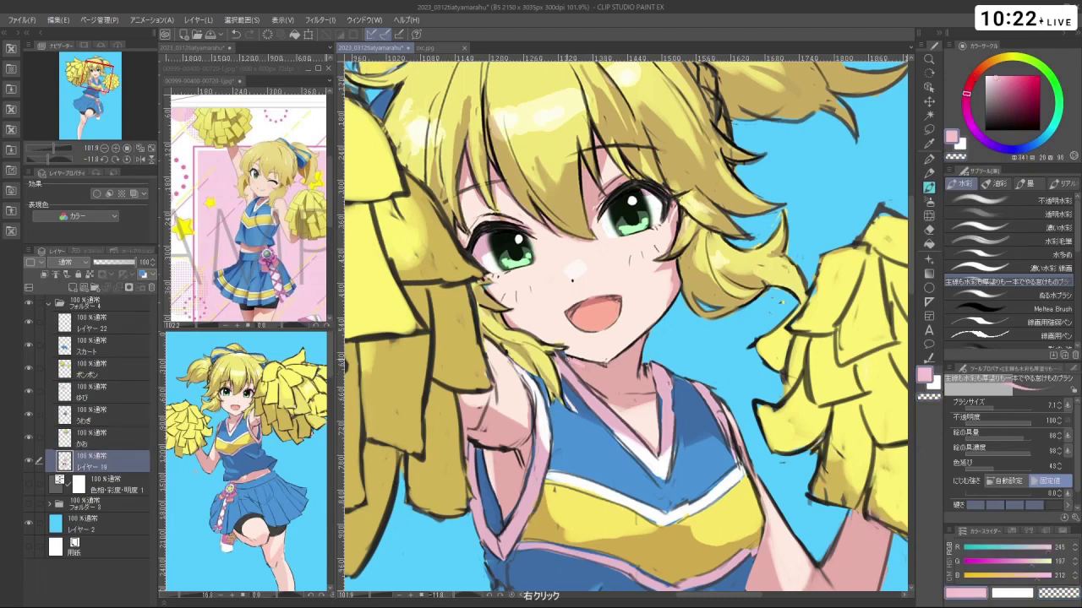
key(ctrl+z)
right_click(579, 364)
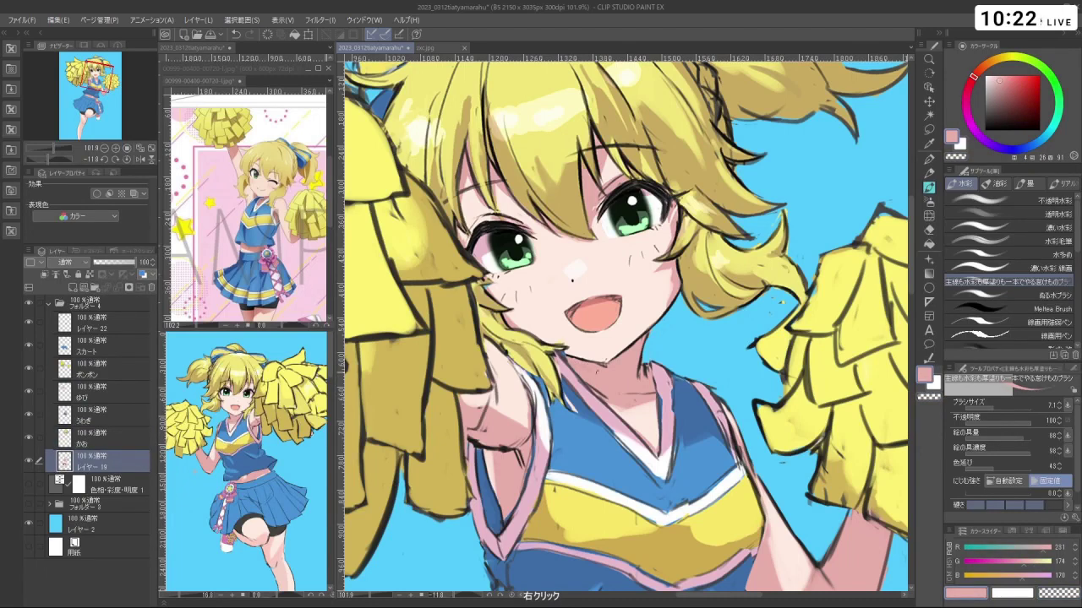
key(ctrl+z)
right_click(583, 367)
key(ctrl+space)
drag(679, 407, 735, 404)
key(ctrl+space)
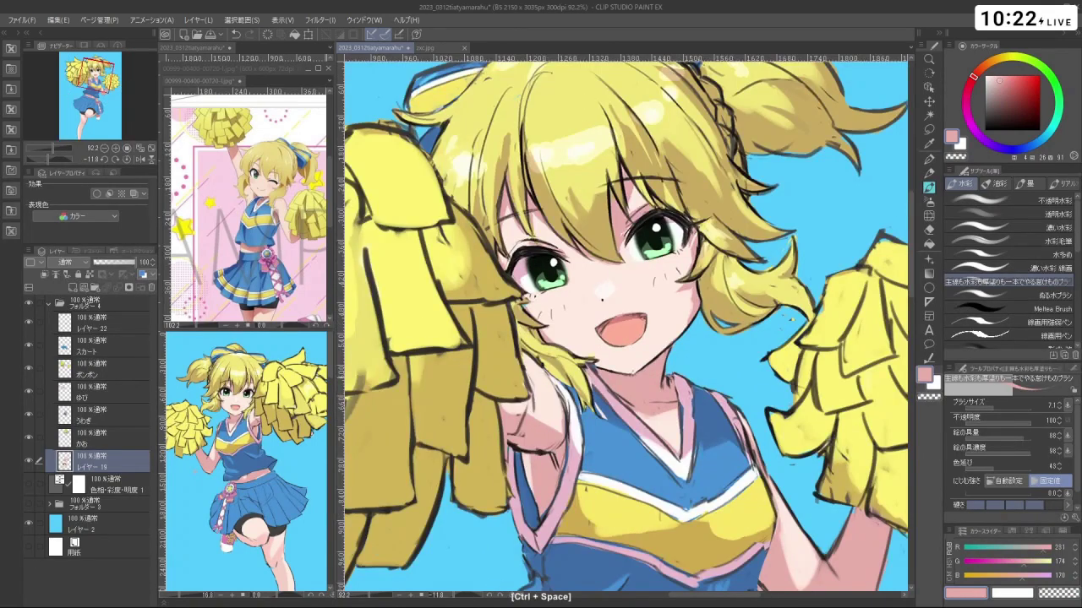
key(ctrl+z)
Redraw the side line of the neck in near-black with brush size 10.2, undoing the unwanted stroke
key(c)
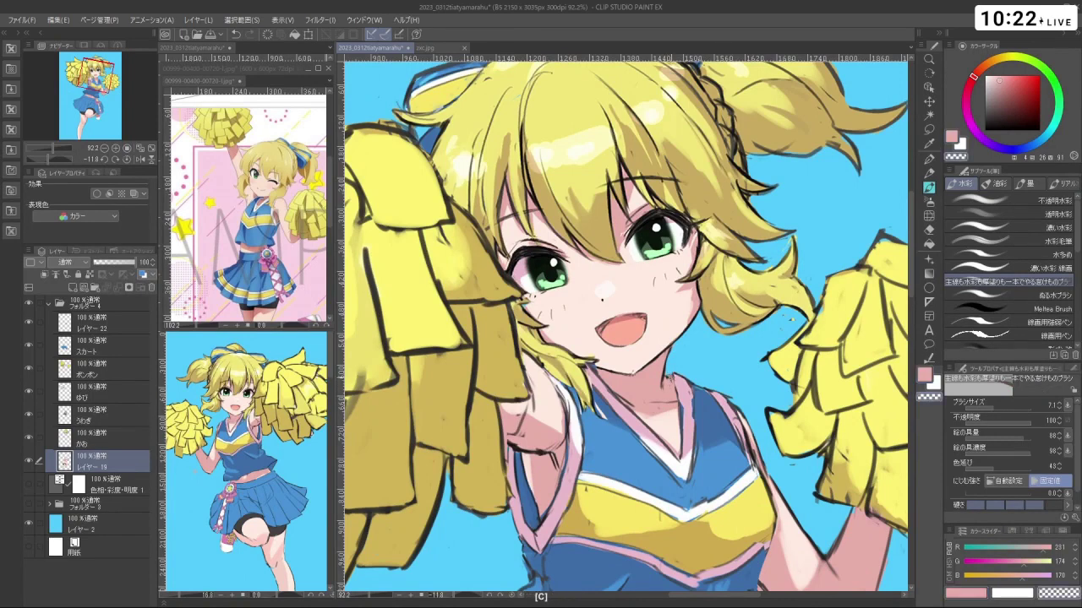
key(c)
click(985, 123)
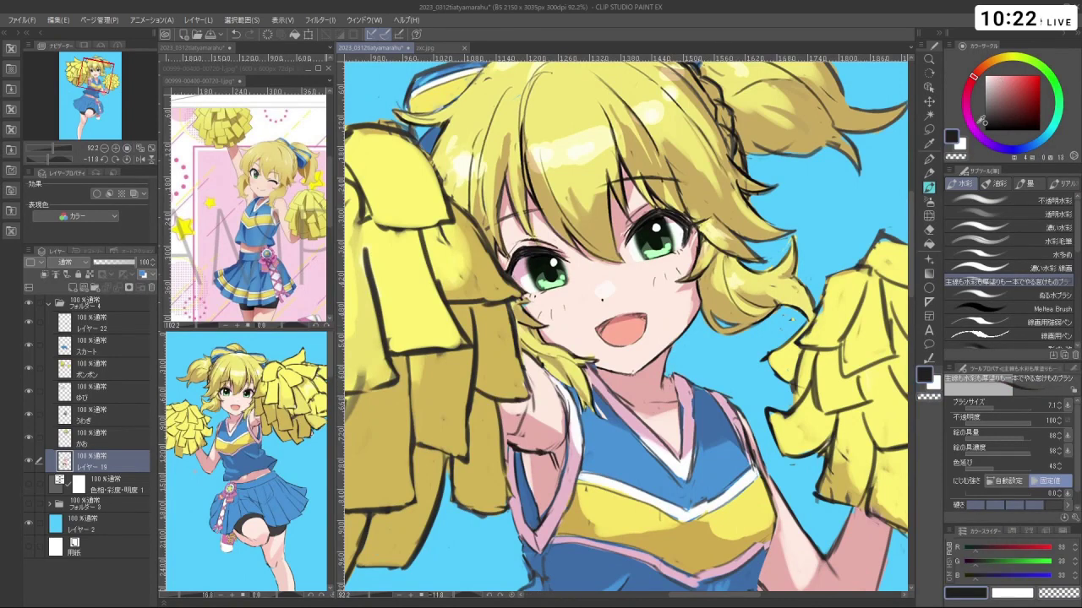
drag(663, 370, 668, 366)
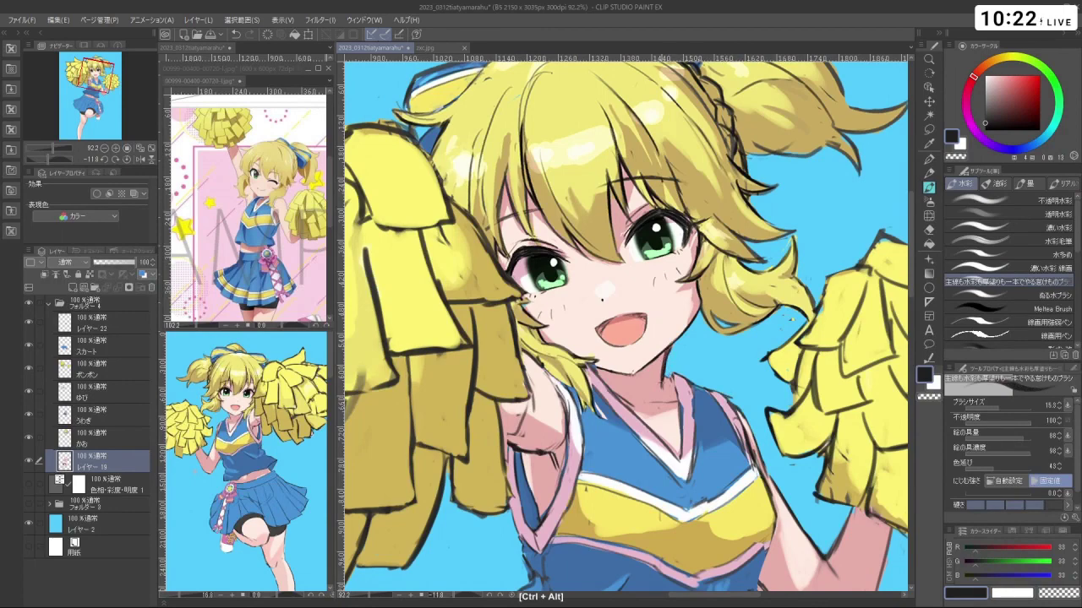
key(ctrl+z)
key(c)
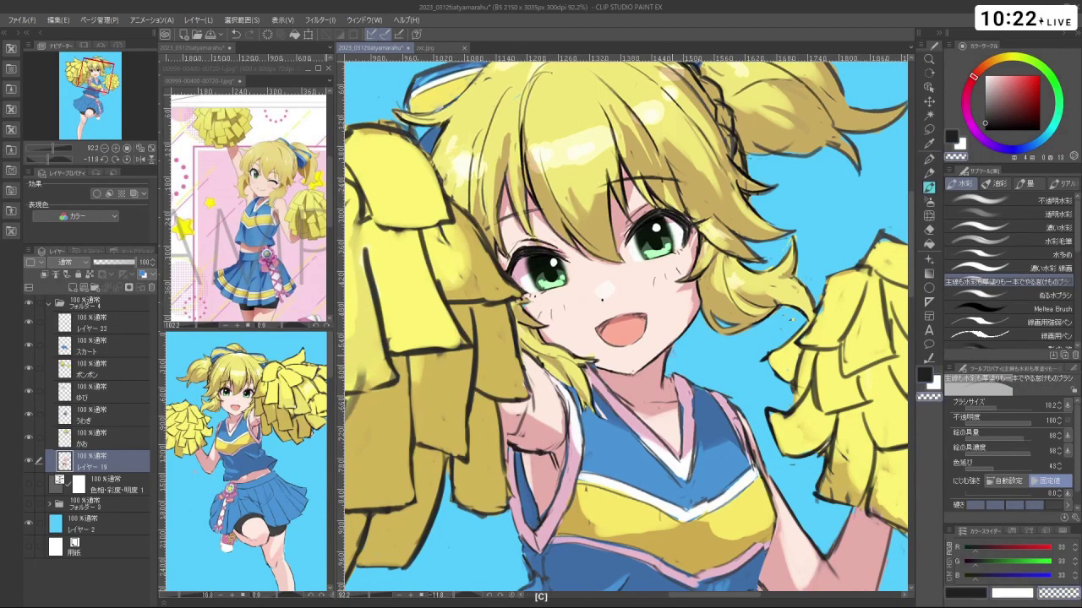
key(c)
drag(664, 365, 682, 389)
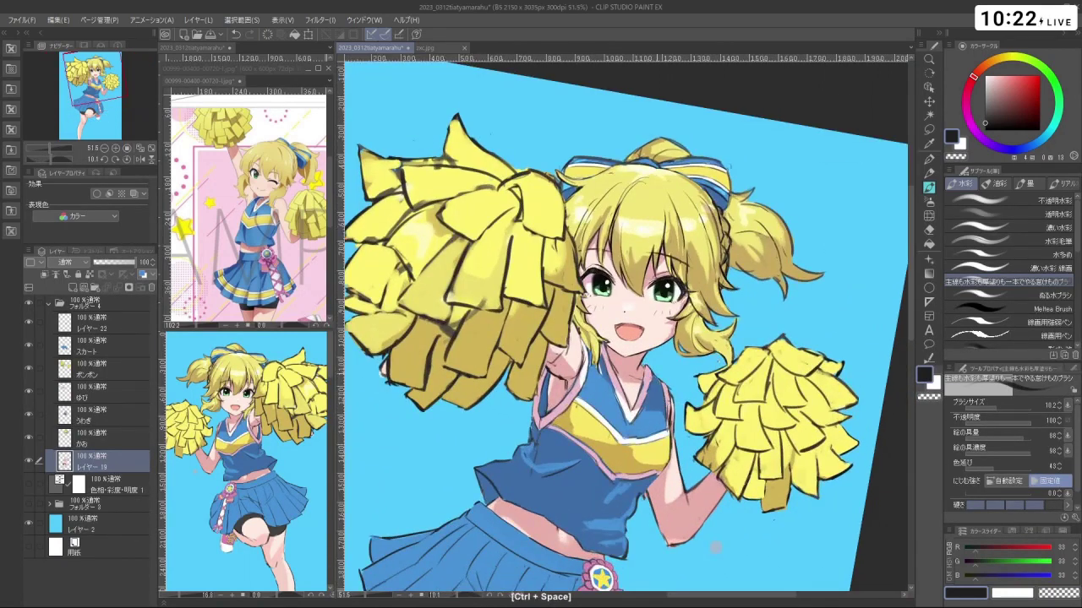
Hide the うわぎ layer and rework the exposed neck and shoulder on レイヤー 19 with line strokes and sampled pink skin
click(39, 391)
mouse_move(656, 343)
mouse_down()
mouse_move(700, 343)
mouse_move(688, 368)
mouse_move(639, 408)
mouse_move(601, 417)
mouse_up()
key(c)
drag(610, 423, 594, 389)
drag(617, 535, 826, 264)
mouse_move(672, 314)
mouse_down()
mouse_move(663, 295)
mouse_move(707, 294)
mouse_move(660, 337)
mouse_up()
right_click(658, 193)
right_click(660, 338)
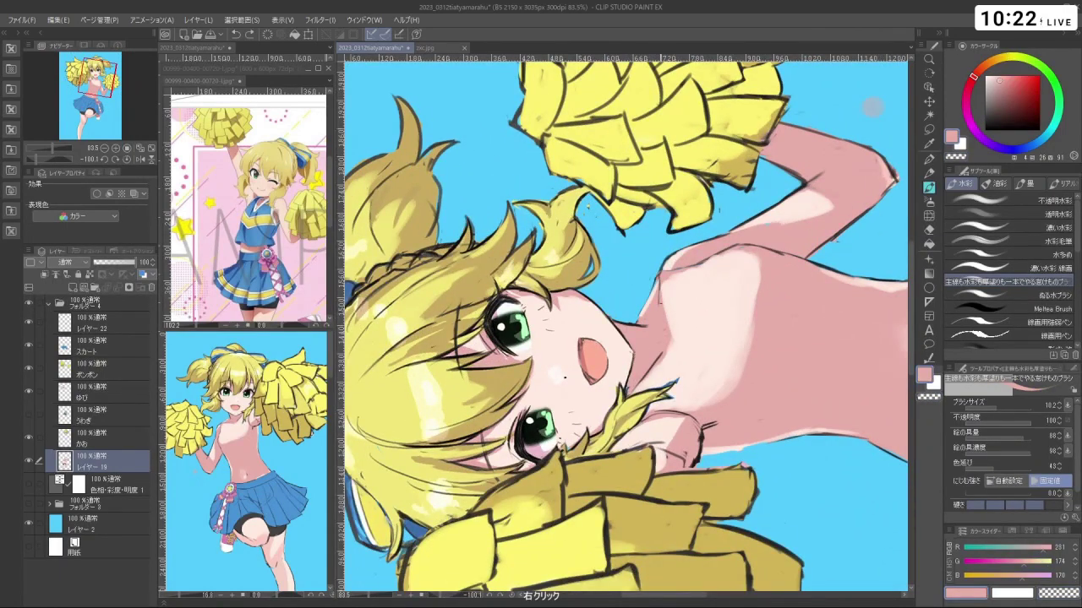
Redraw the line between neck and shoulder in near-black, undoing the unwanted strokes
drag(995, 118, 984, 122)
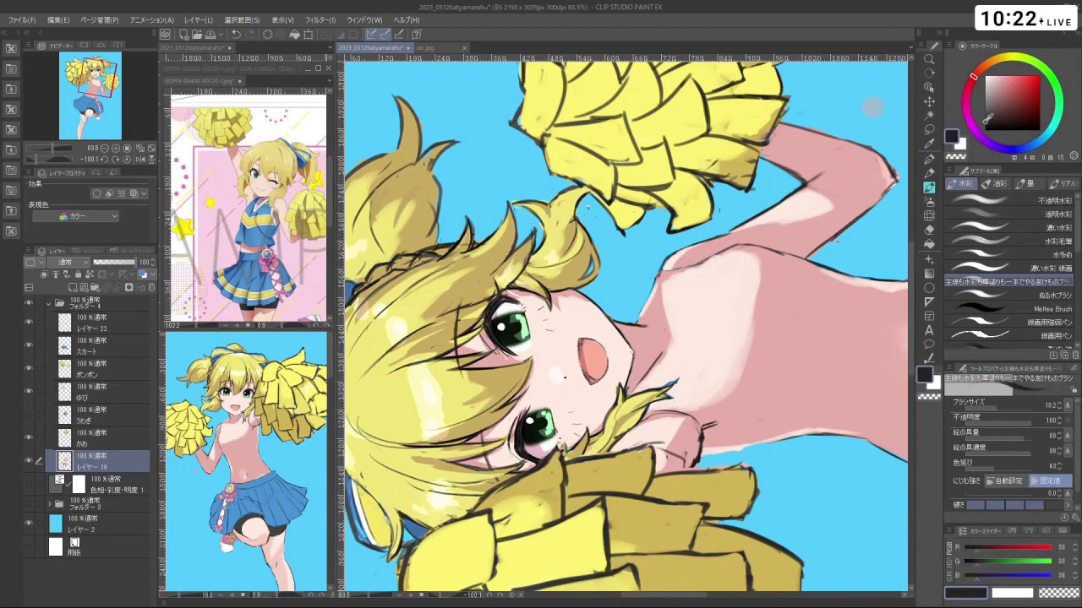
key(ctrl+z)
key(ctrl+z)
key(ctrl+z)
mouse_move(663, 284)
mouse_down()
mouse_move(665, 331)
mouse_move(669, 308)
mouse_move(590, 302)
mouse_move(589, 344)
mouse_up()
key(shift+space)
Sample the pink skin shadow, touch up the base of the neck and check it against the whole figure
right_click(594, 344)
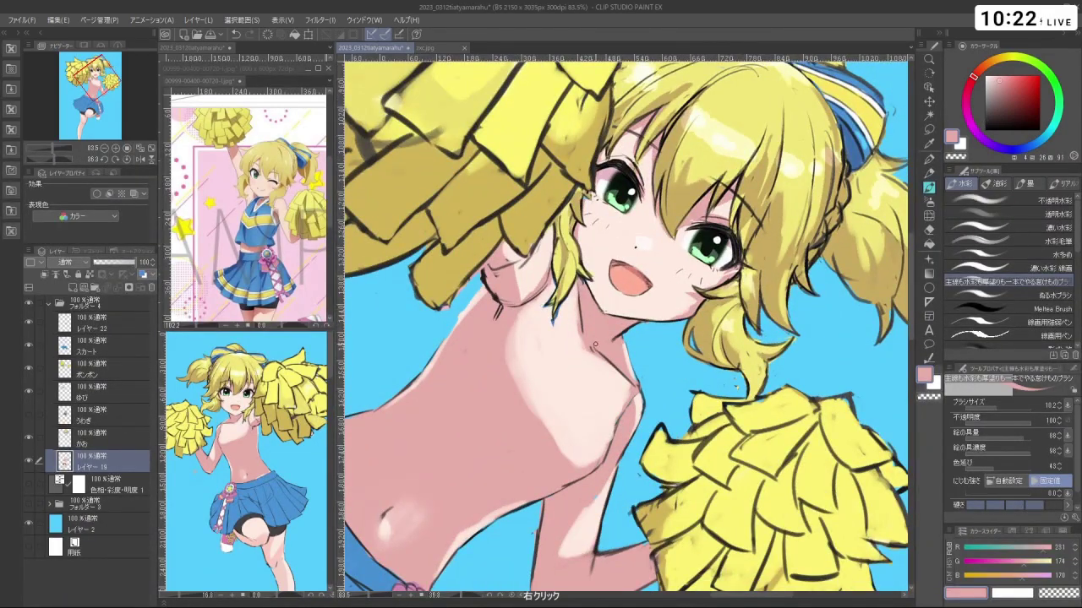
key(ctrl+space)
drag(650, 383, 692, 443)
key(shift+space)
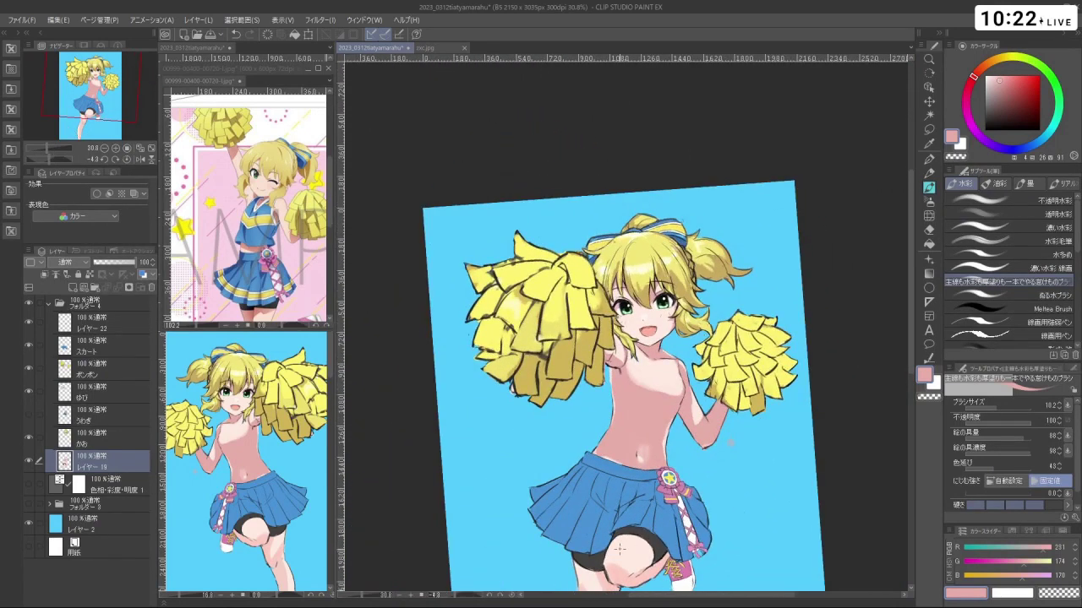
key(ctrl+space)
drag(653, 346, 689, 302)
key(shift+space)
Try near-black strokes around the neck with brush size 12.7, undo them and show the うわぎ layer again
click(985, 124)
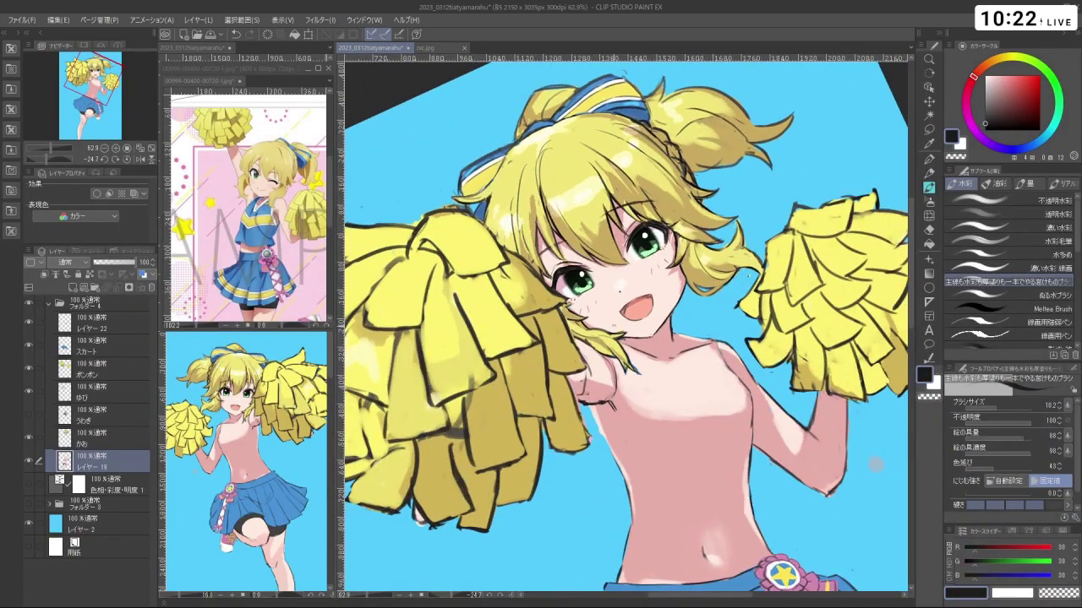
key(ctrl+alt)
drag(633, 349, 634, 344)
key(ctrl+z)
key(ctrl+alt)
key(ctrl+z)
scroll(735, 352, down, 4)
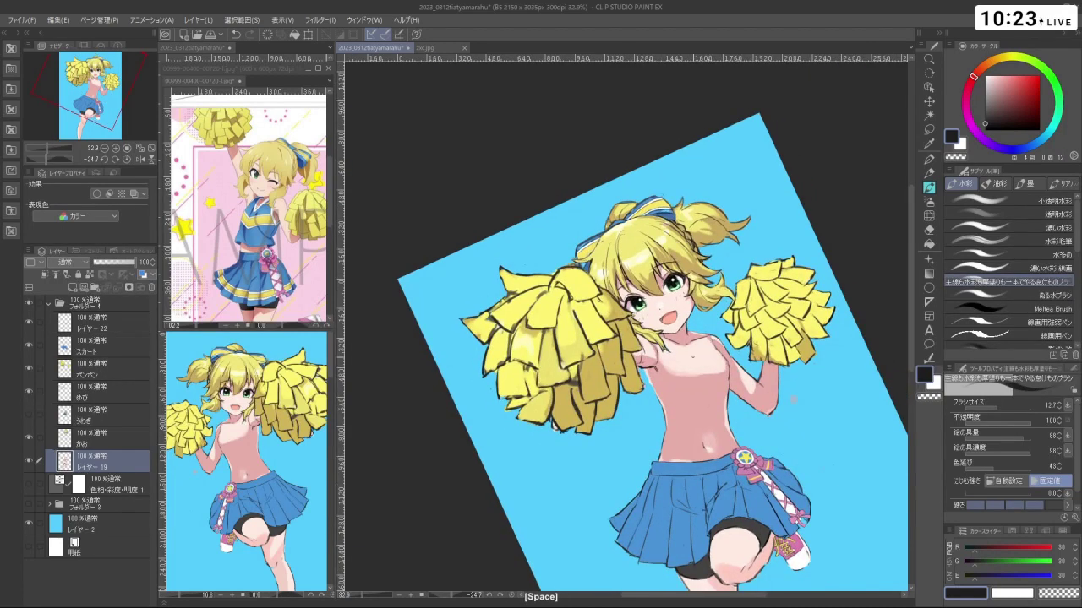
click(29, 415)
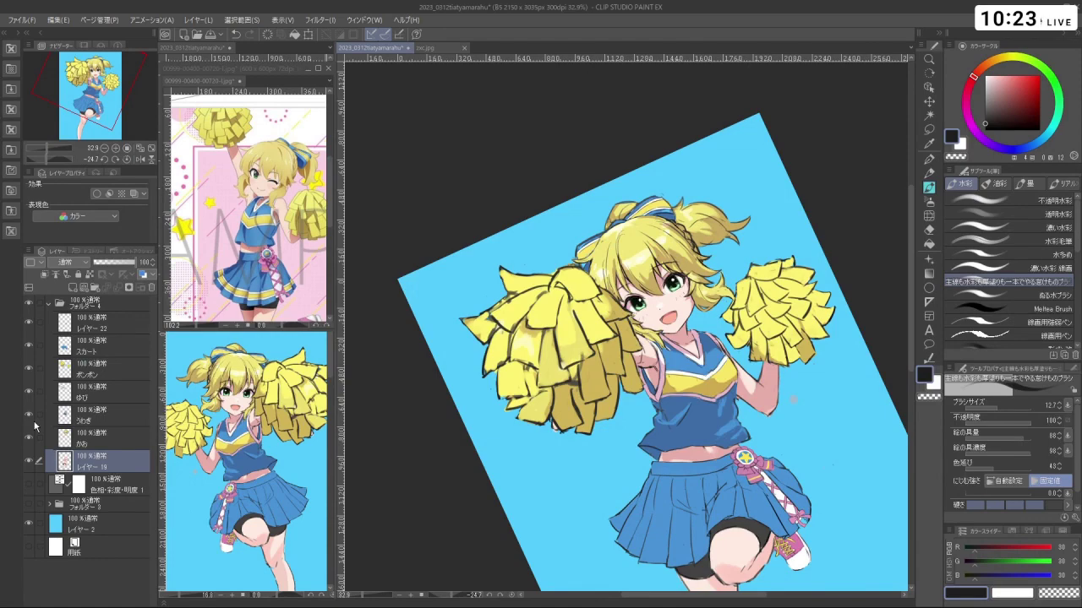
Check the head against the body, select the かお layer and switch to the Move Layer tool
drag(674, 329, 654, 336)
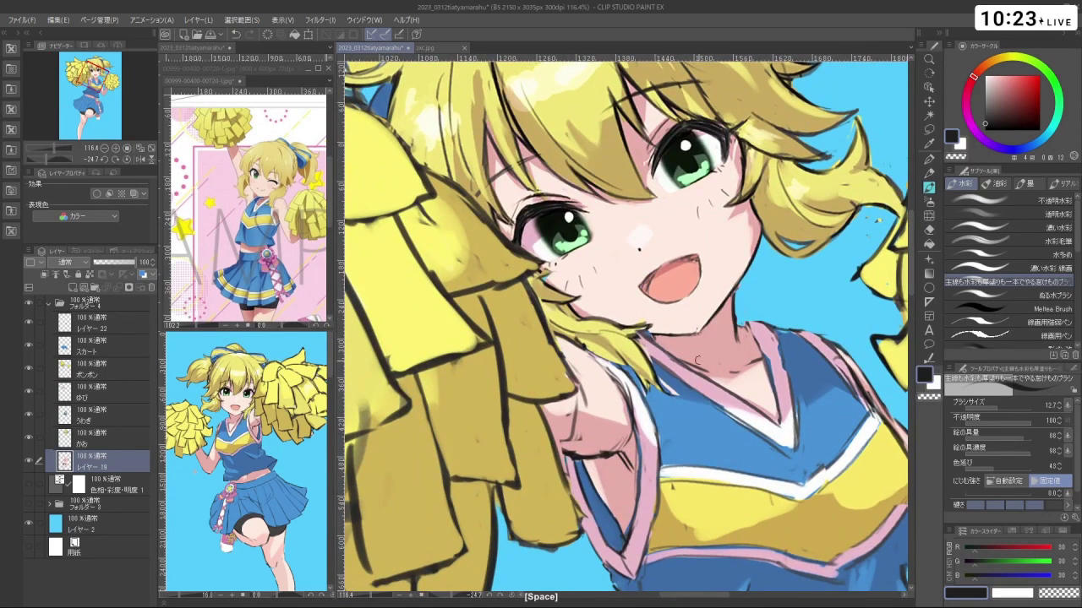
scroll(654, 336, down, 5)
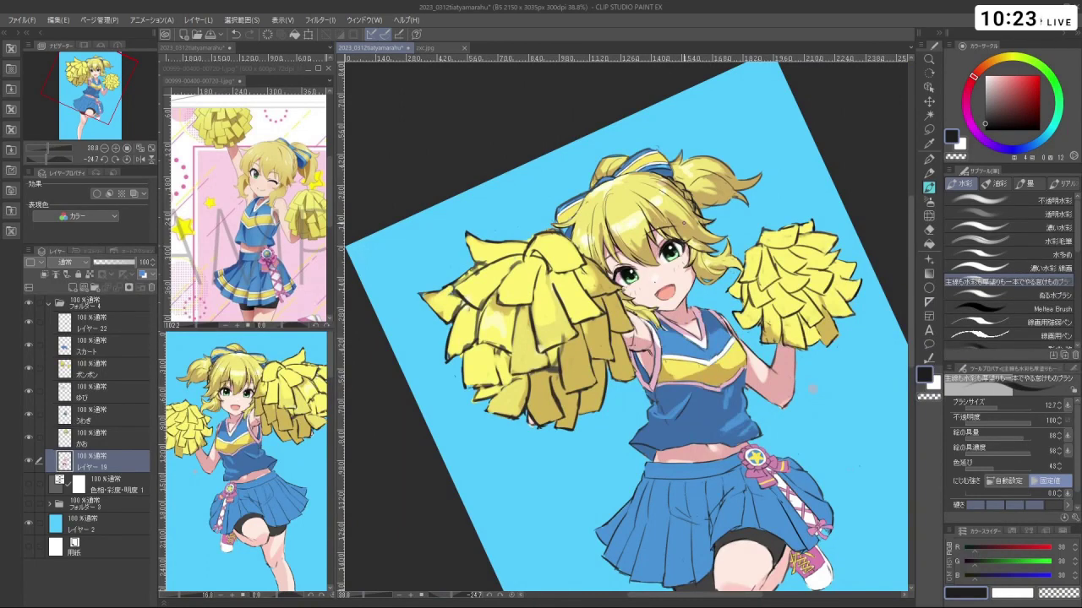
drag(704, 283, 732, 321)
drag(732, 321, 717, 319)
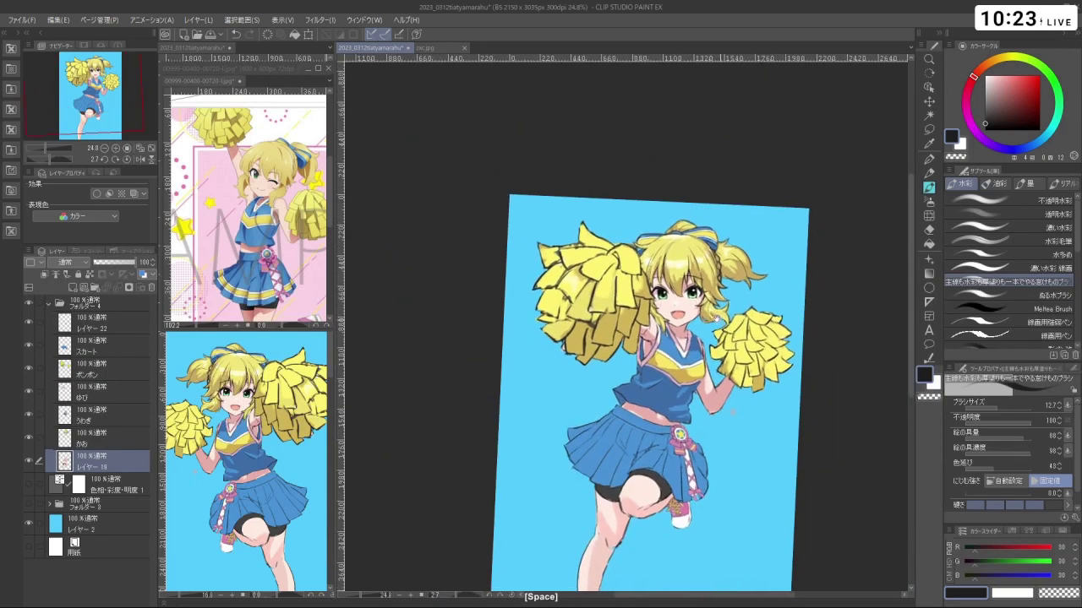
drag(733, 413, 719, 402)
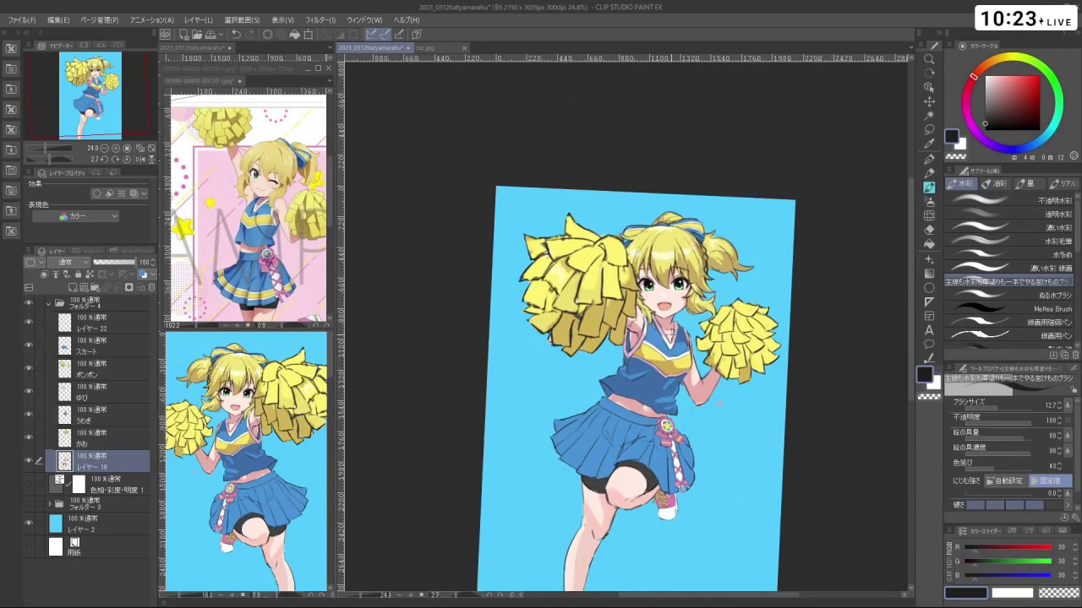
click(123, 438)
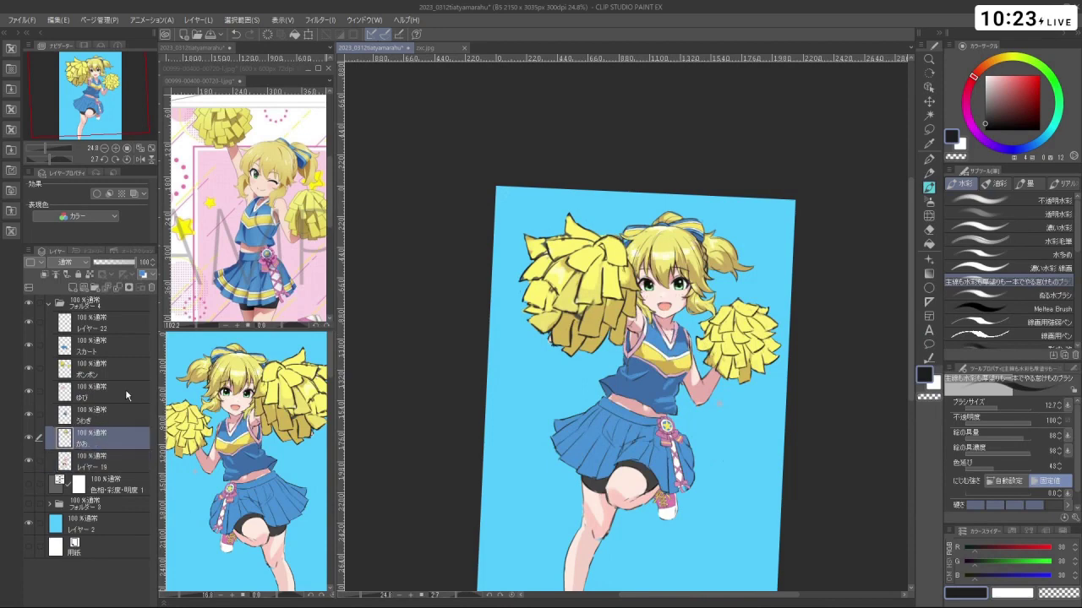
click(930, 116)
click(930, 104)
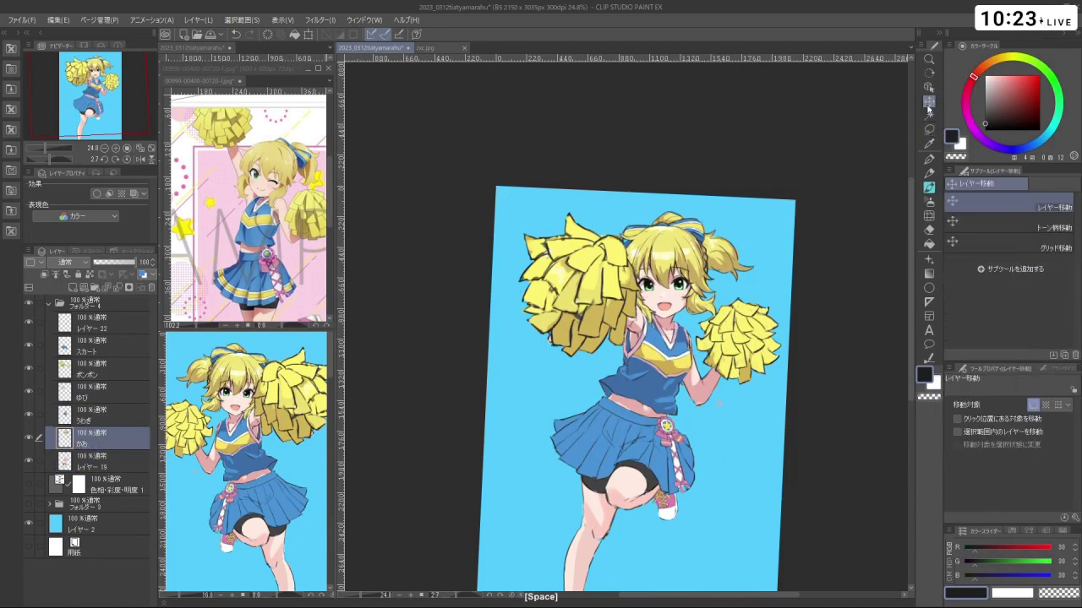
Try to nudge the face layer (かお) slightly with the layer move tool and undo the moves
drag(730, 278, 740, 283)
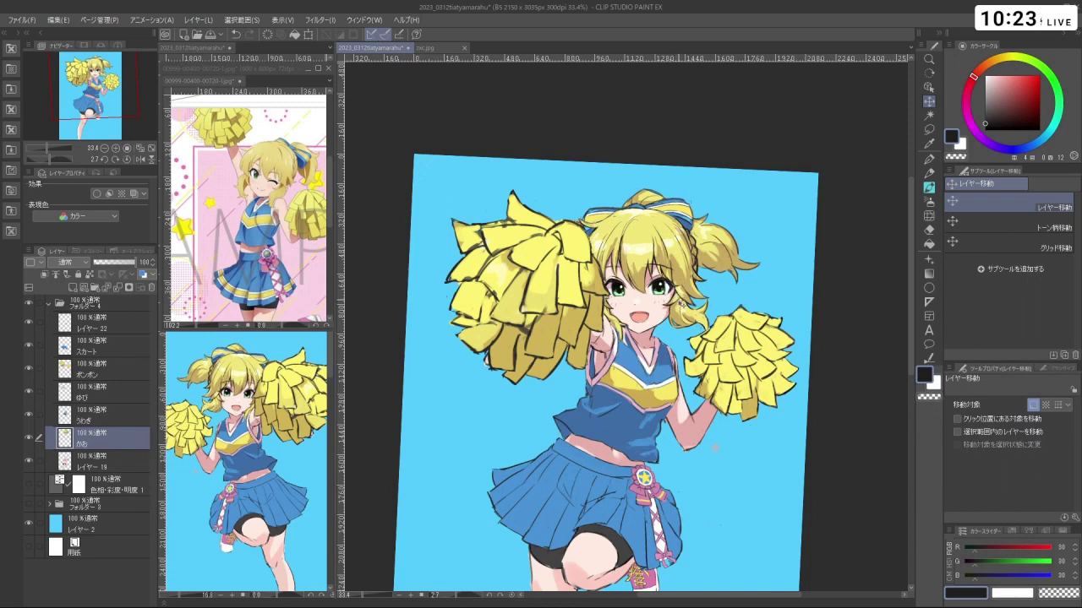
key(ctrl+z)
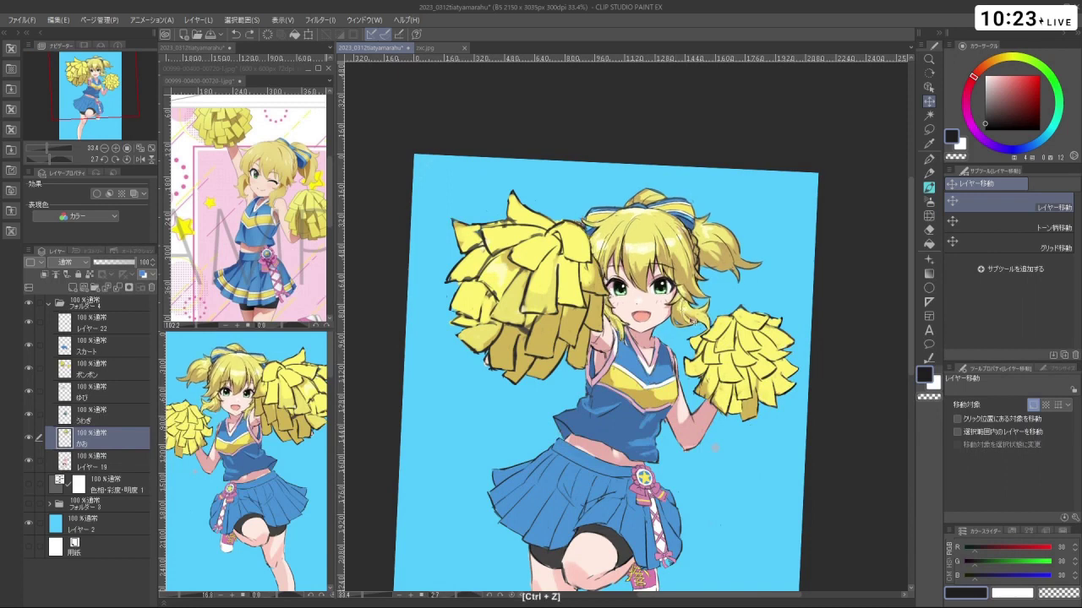
drag(693, 310, 694, 314)
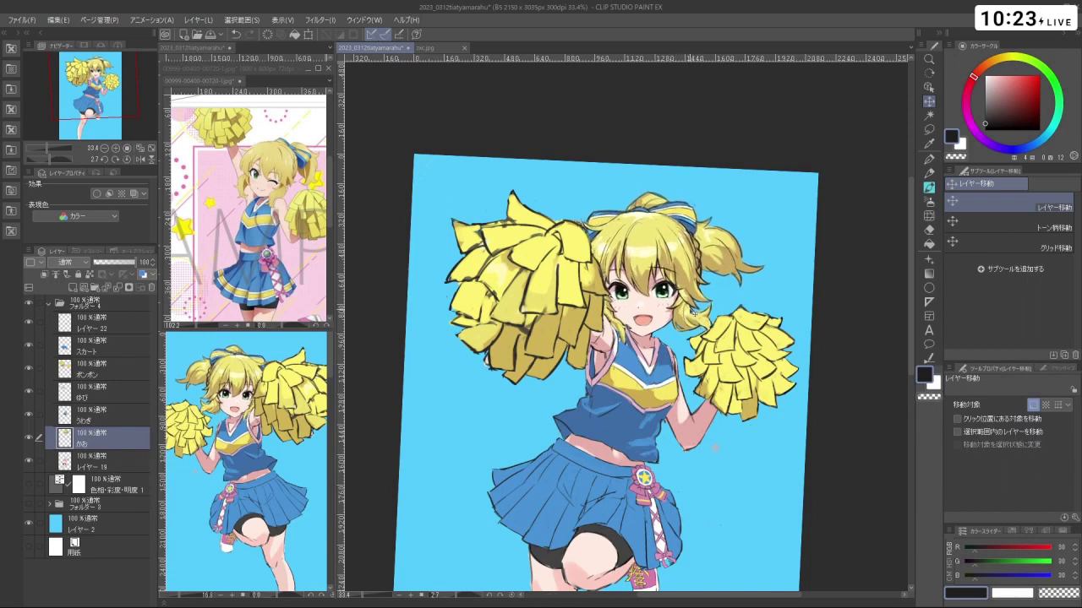
key(ctrl+z)
key(ctrl+z)
key(ctrl+z)
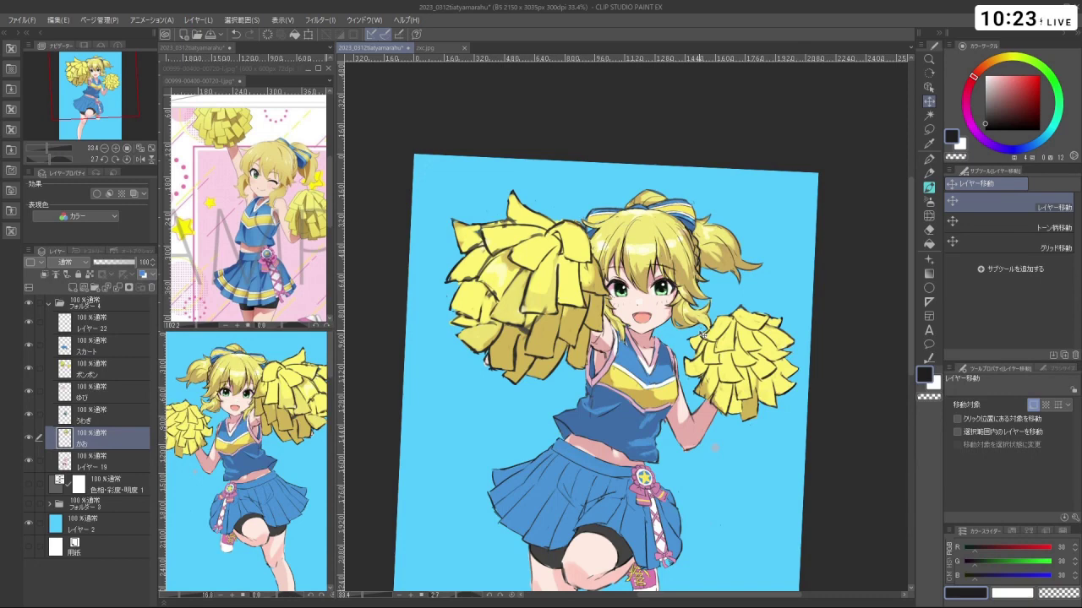
key(ctrl+z)
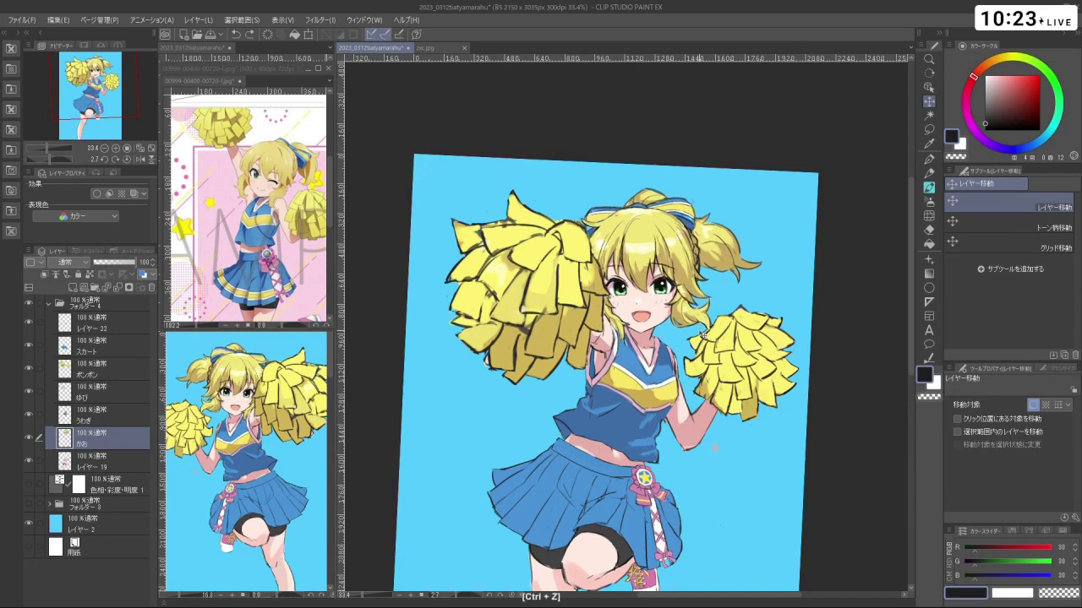
Activate the skirt layer (スカート) and switch from the layer move tool to the custom watercolour brush
scroll(738, 287, down, 3)
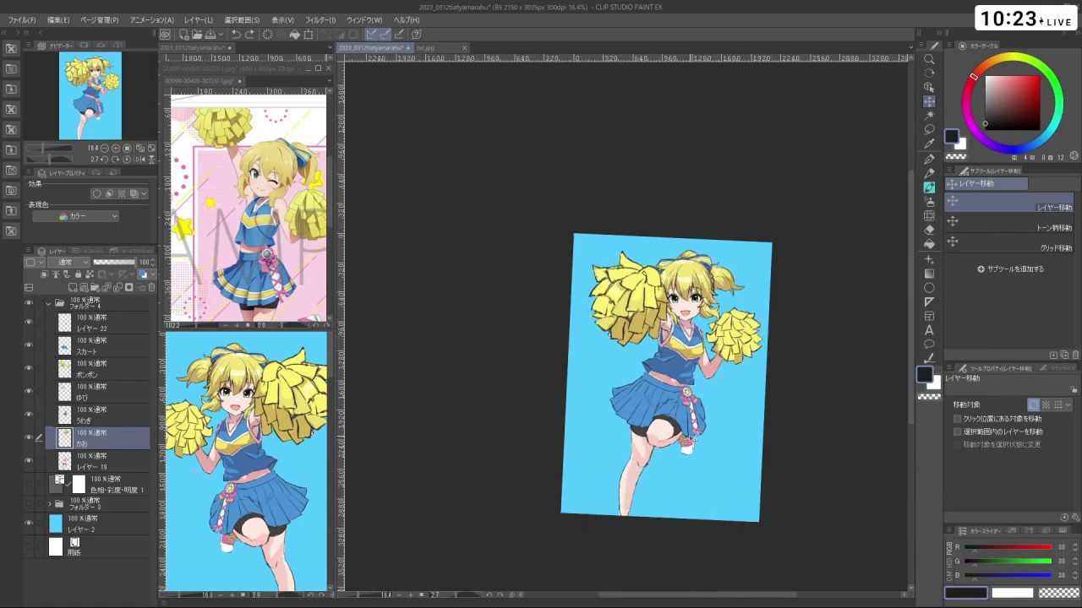
scroll(666, 406, up, 3)
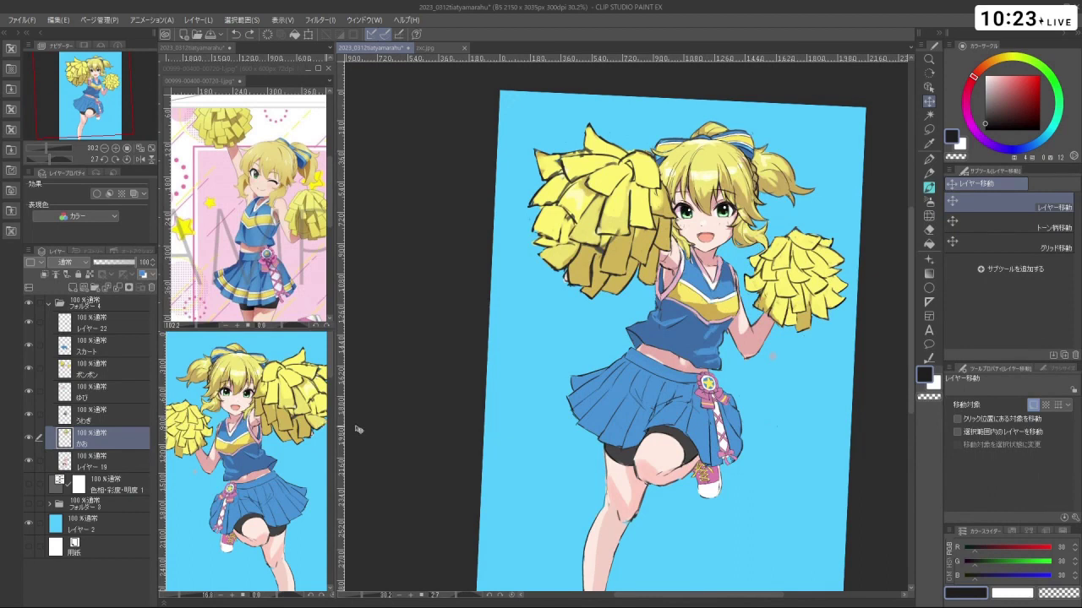
scroll(654, 392, down, 1)
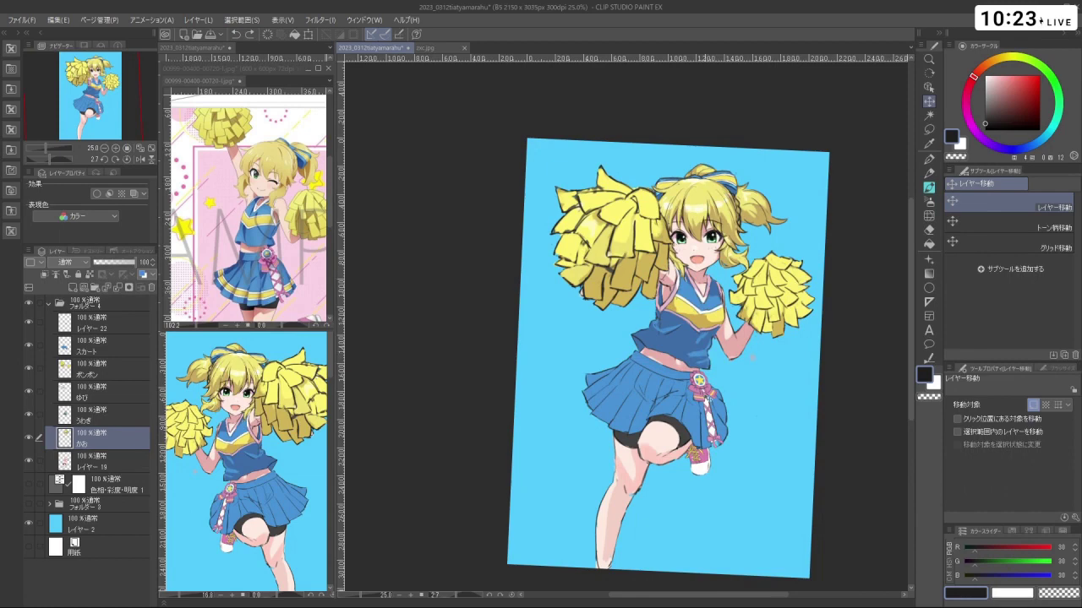
scroll(710, 361, up, 3)
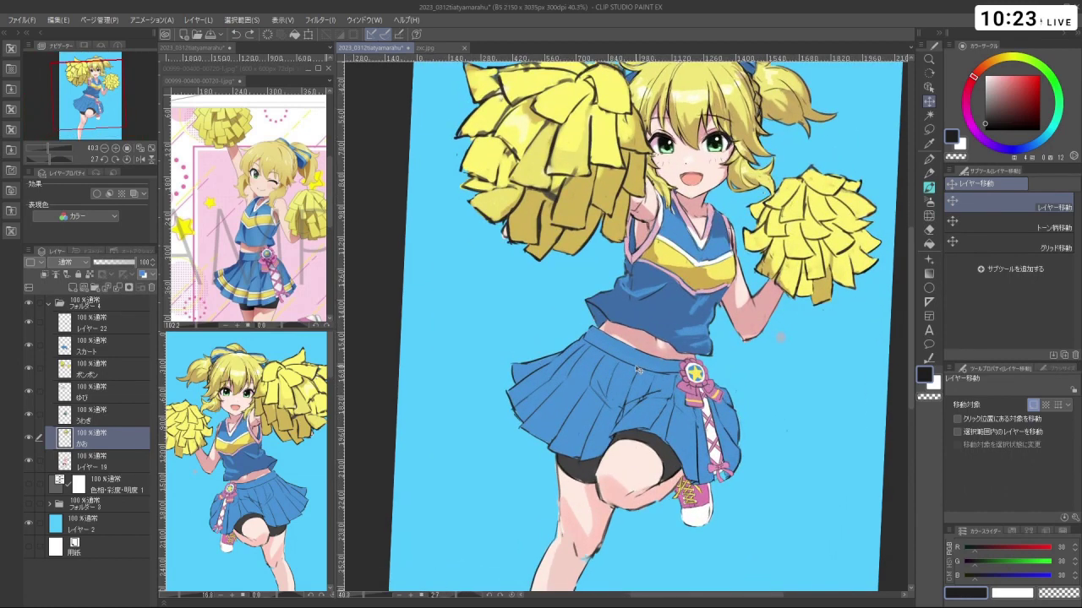
scroll(588, 361, up, 1)
scroll(588, 332, up, 2)
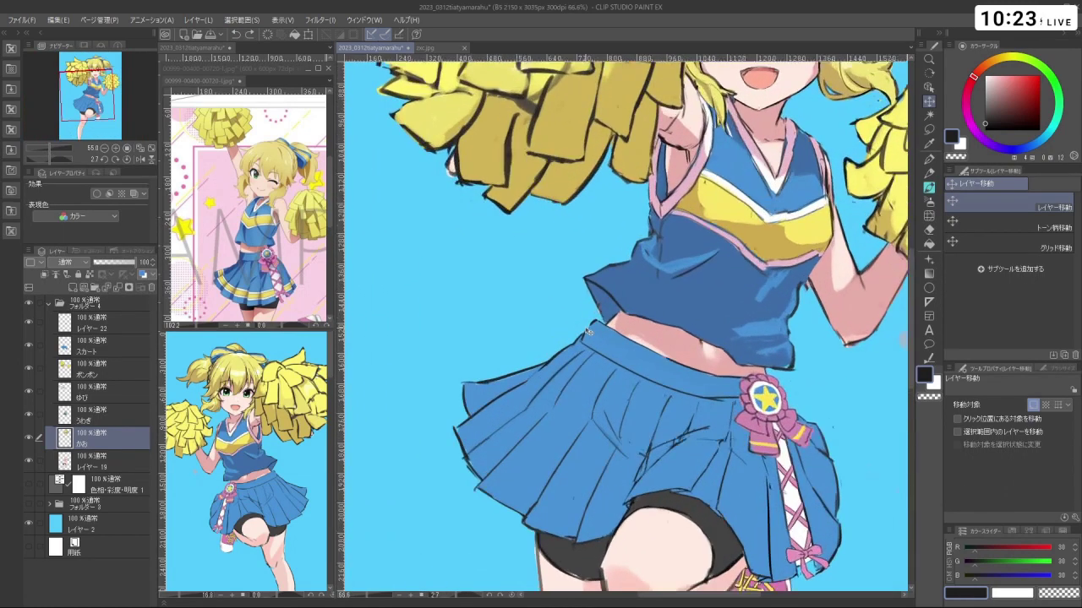
click(95, 347)
key(shift+space)
mouse_move(507, 347)
mouse_down()
mouse_move(541, 397)
mouse_move(614, 406)
mouse_move(617, 378)
mouse_up()
key(c)
key(ctrl+z)
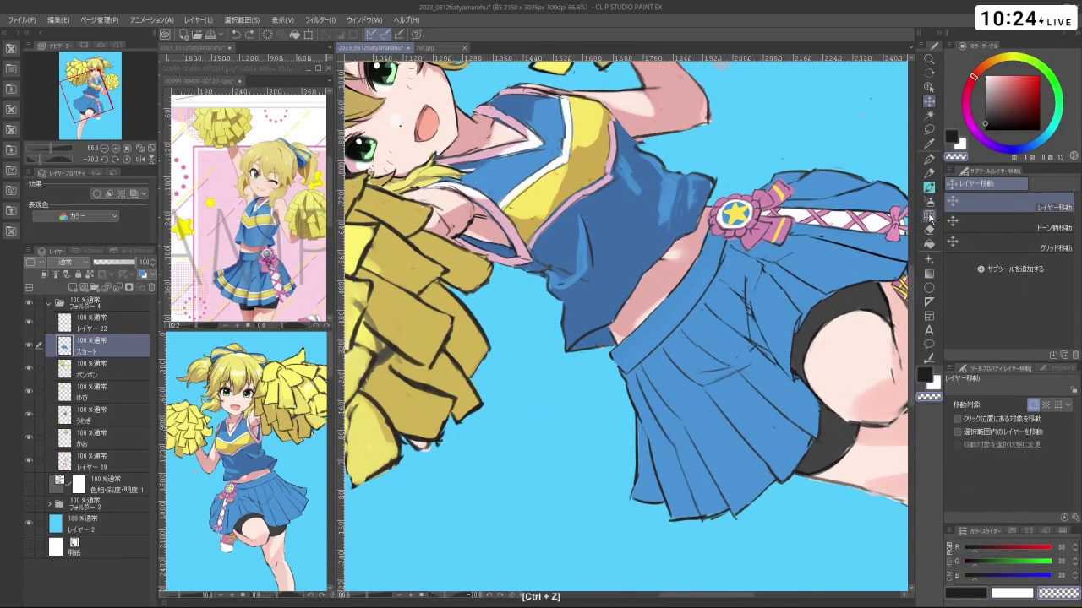
key(c)
key(c)
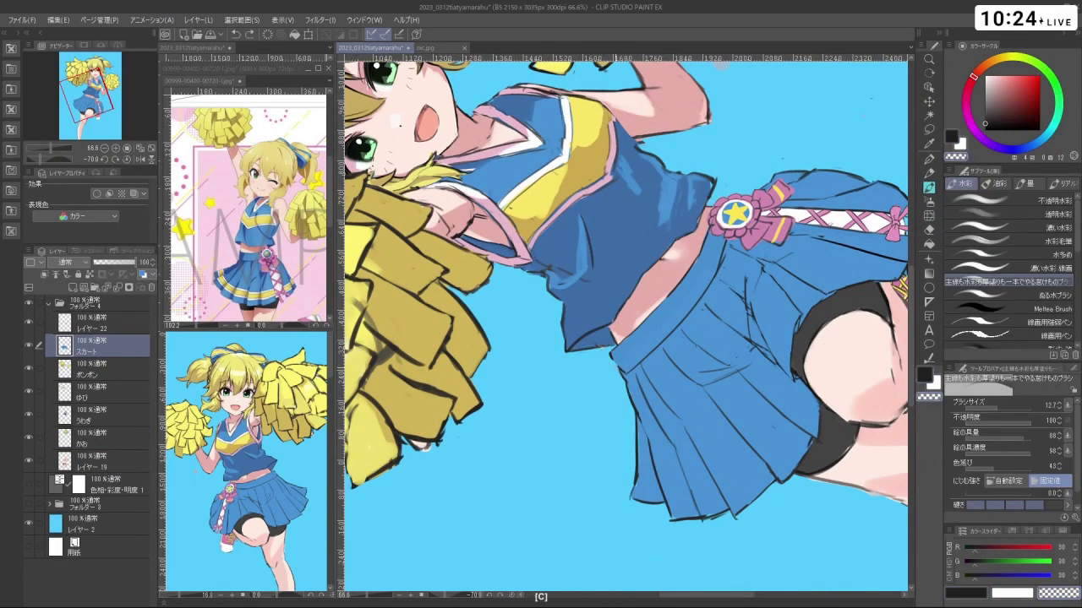
Draw thin near-black outline strokes along the skirt's outer edge below the waistband and undo the last one
drag(626, 378, 632, 407)
click(985, 126)
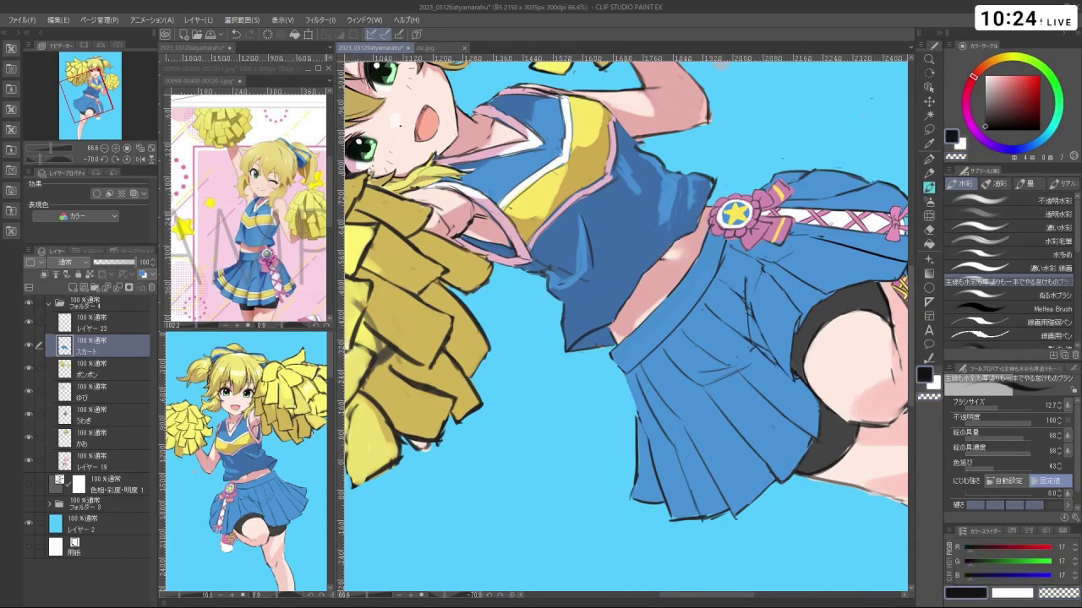
drag(621, 392, 622, 393)
key(ctrl+z)
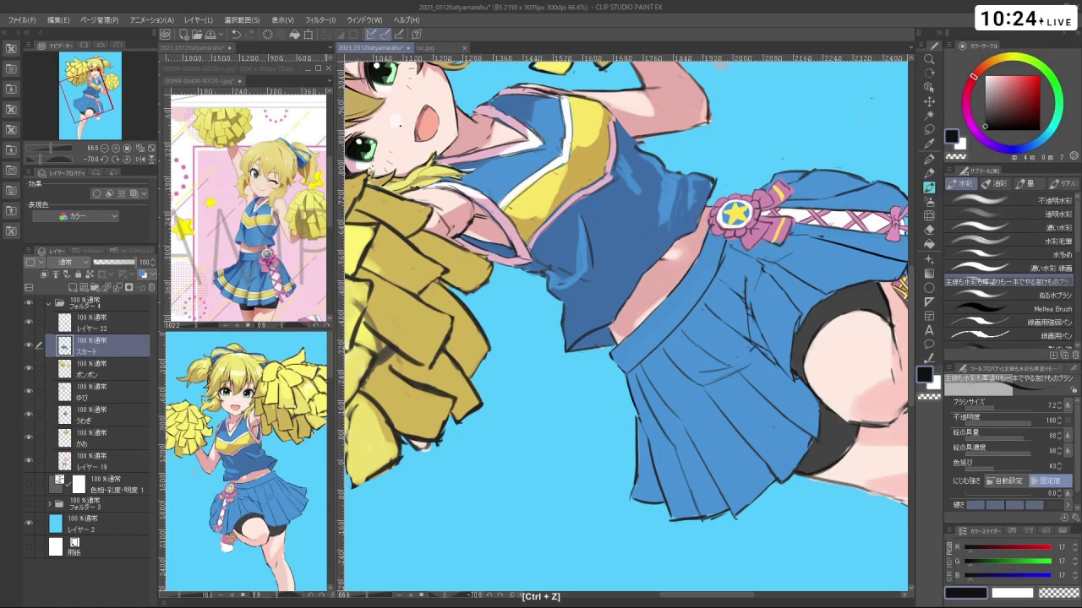
Move the うわぎ layer up the layer stack to sit between the スカート and ポンポン layers
drag(698, 432, 612, 435)
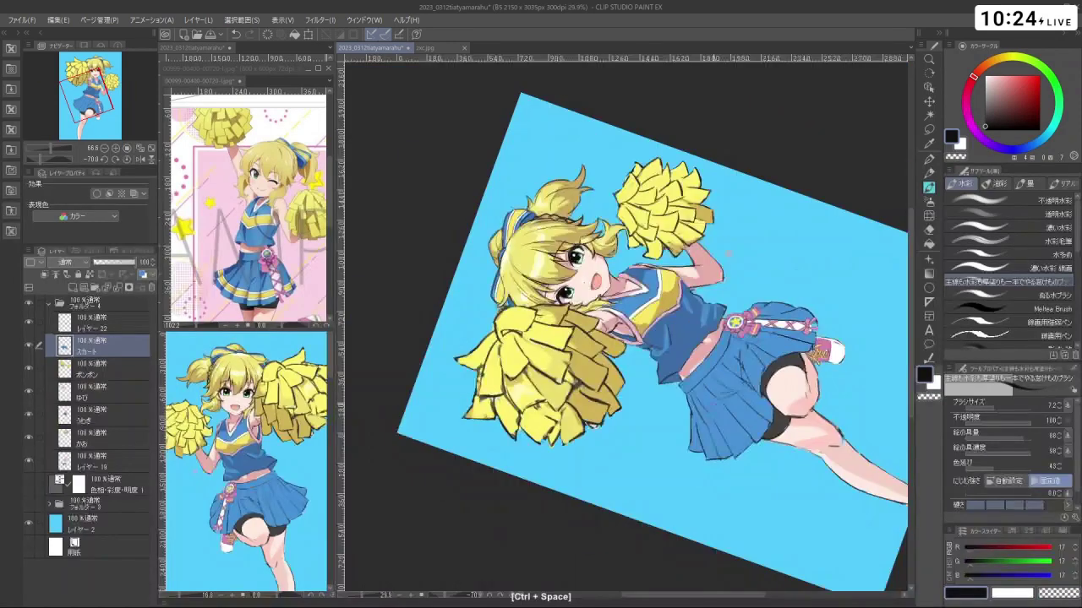
drag(731, 498, 502, 554)
scroll(716, 316, down, 3)
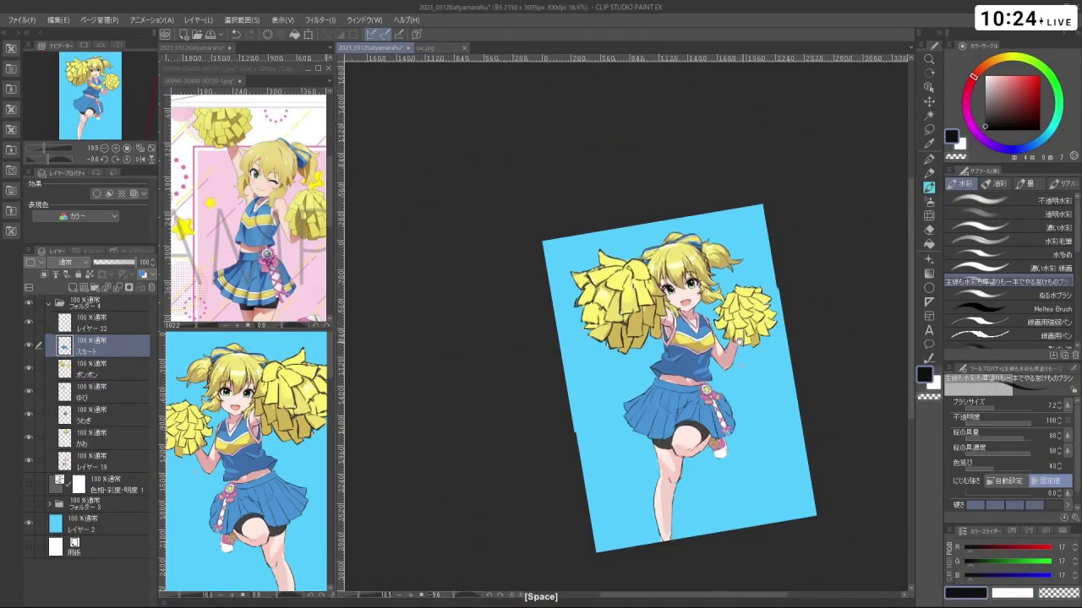
click(102, 420)
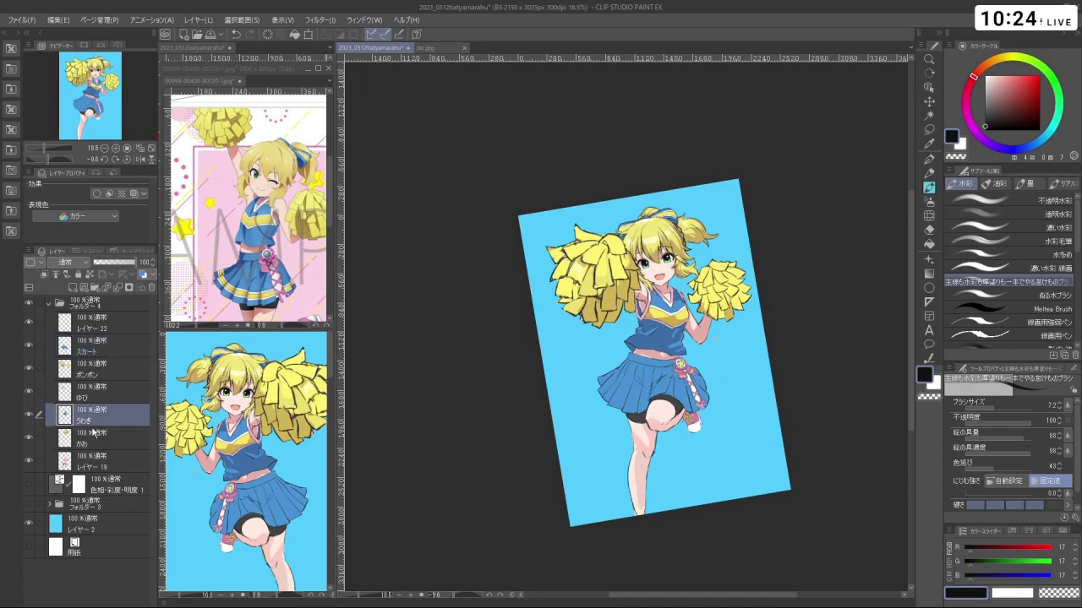
drag(120, 417, 118, 371)
Toggle the visibility of the うわぎ and スカート layers to examine the body drawing beneath the top and skirt
click(28, 369)
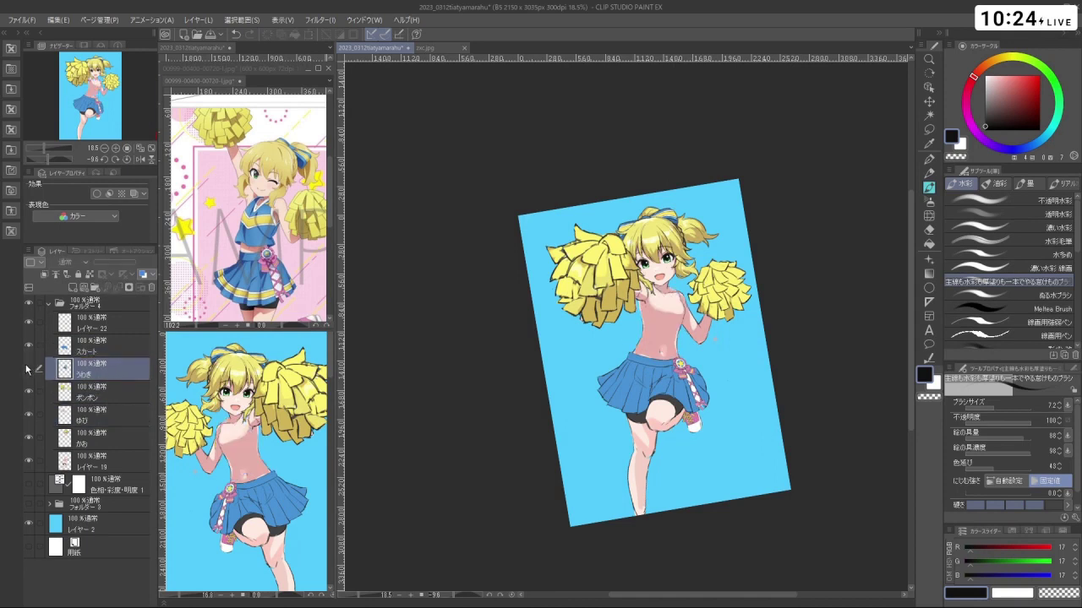
click(28, 369)
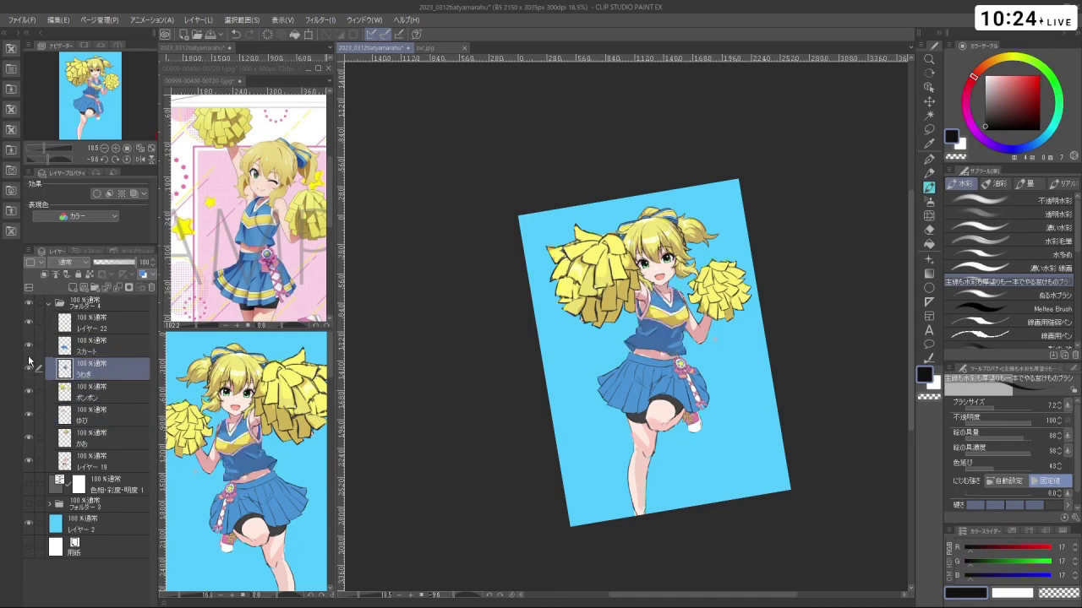
click(28, 346)
click(27, 346)
click(28, 346)
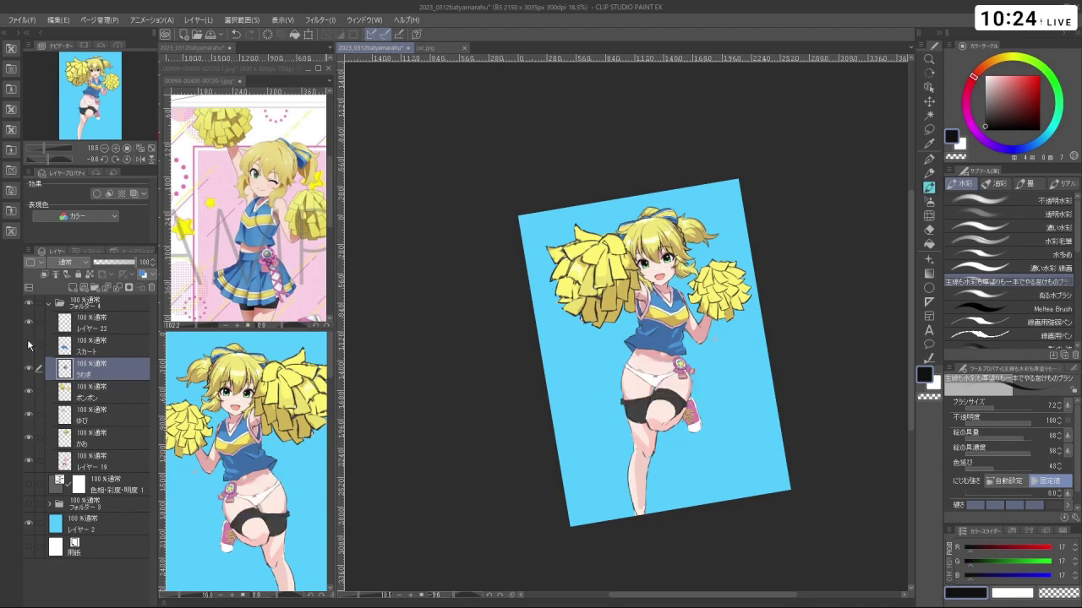
click(28, 346)
click(28, 346)
click(28, 346)
click(28, 345)
click(27, 346)
click(28, 346)
click(28, 347)
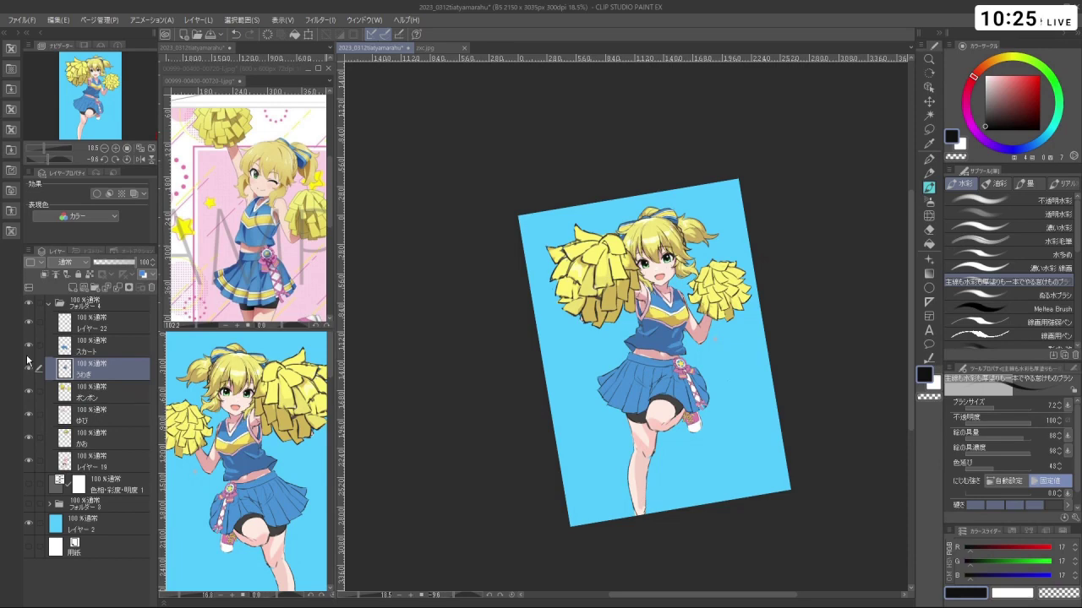
Sample the light yellow of the hair, try a short stroke on the bangs and undo it
drag(780, 230, 753, 249)
drag(570, 237, 560, 239)
drag(560, 238, 603, 241)
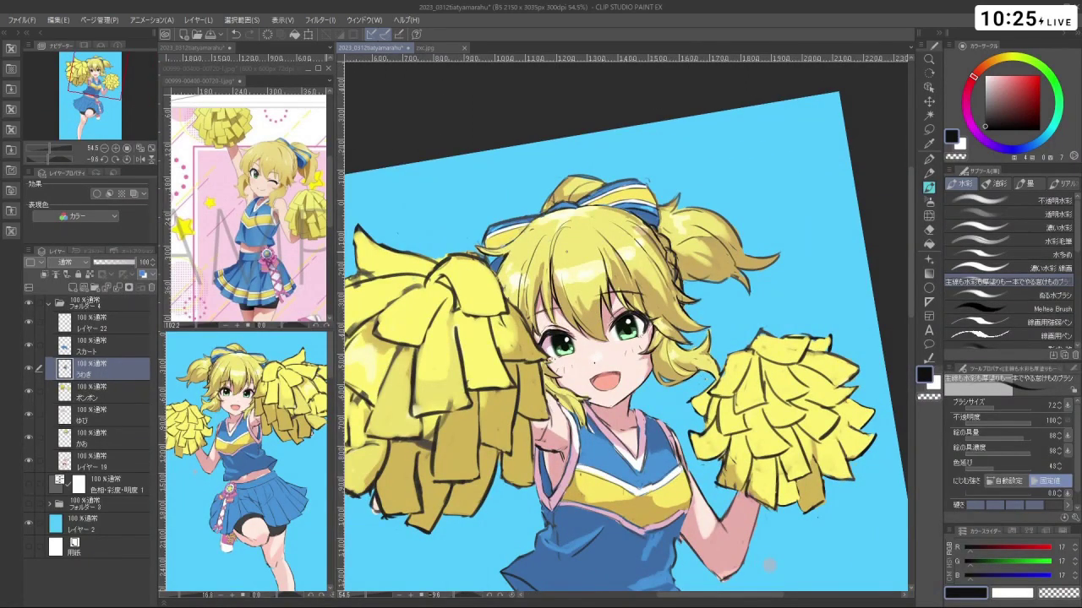
right_click(559, 268)
drag(558, 269, 562, 270)
key(ctrl+z)
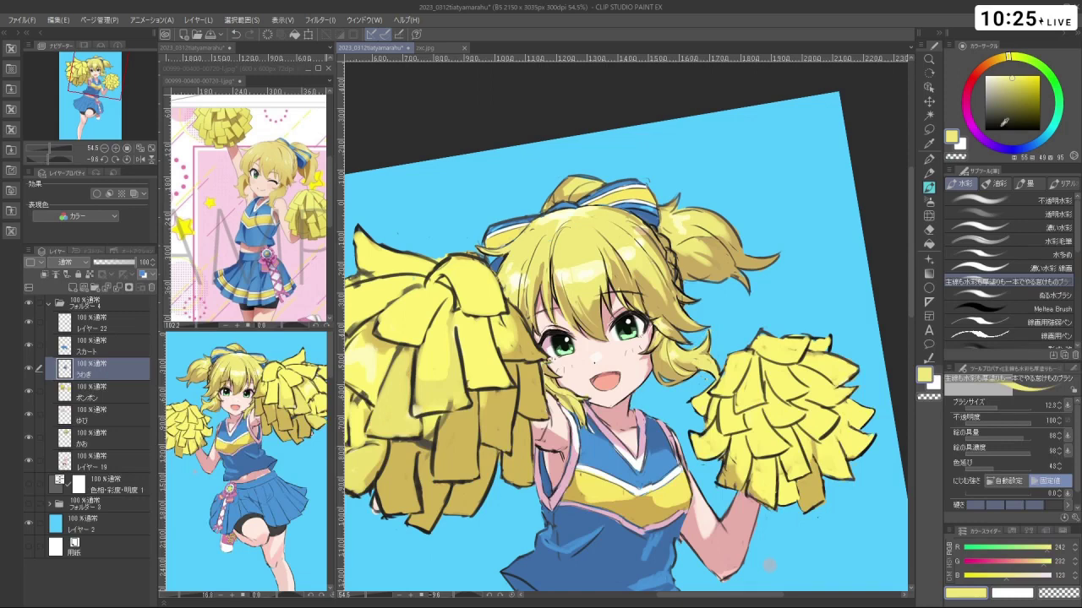
Try a near-black line through the bangs above the eye and undo the strokes
click(983, 124)
drag(558, 301, 580, 335)
key(ctrl+z)
key(ctrl+z)
key(ctrl+z)
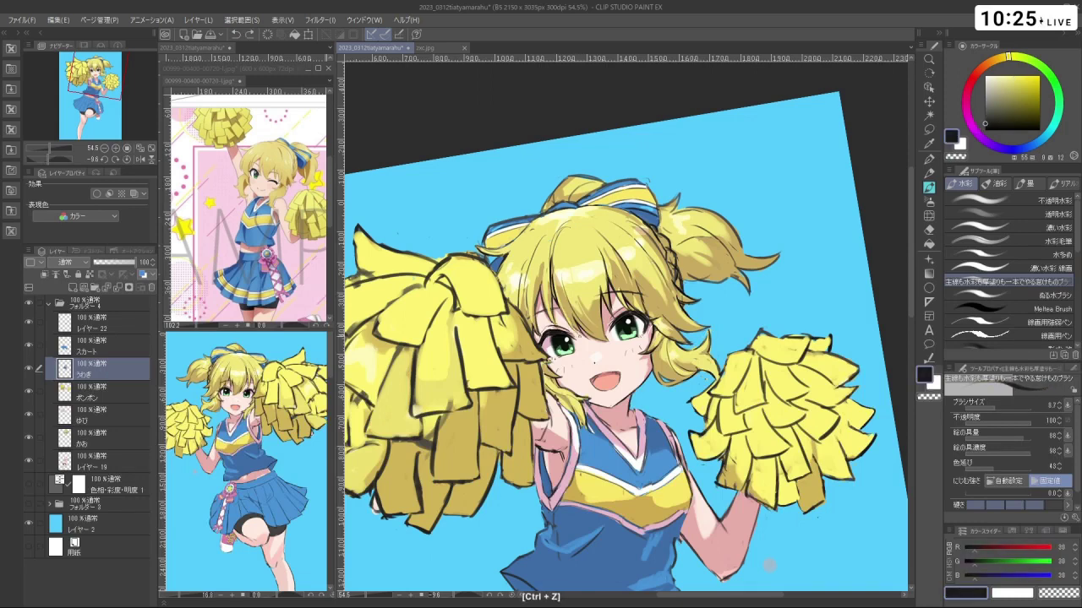
Try light yellow strokes, with the colour sampled from the hair, down the middle of the bangs and undo them
drag(640, 254, 668, 266)
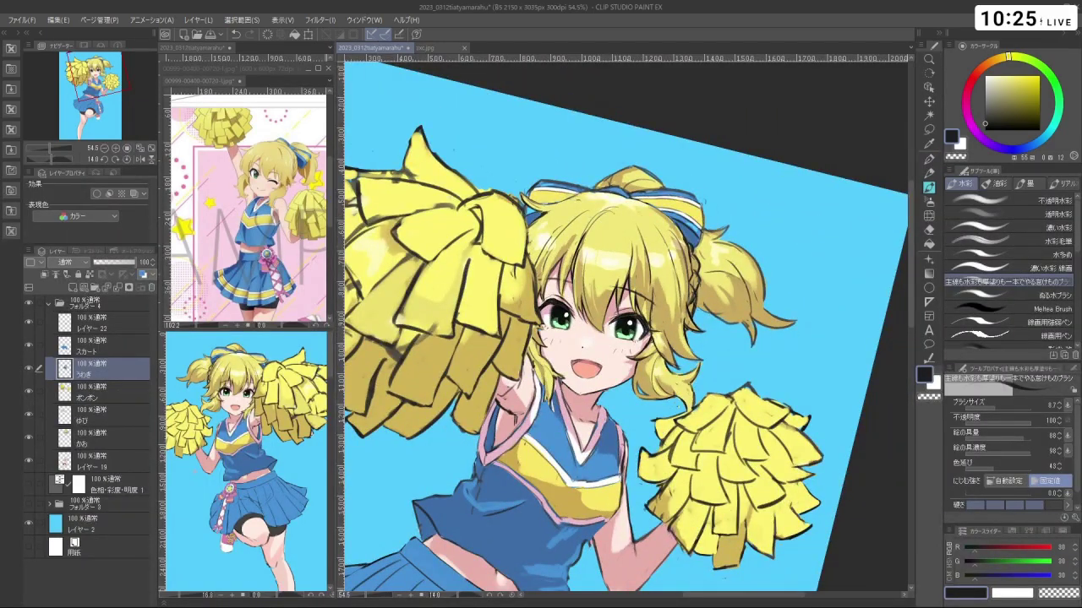
key(ctrl+z)
right_click(602, 277)
key(ctrl+z)
right_click(603, 281)
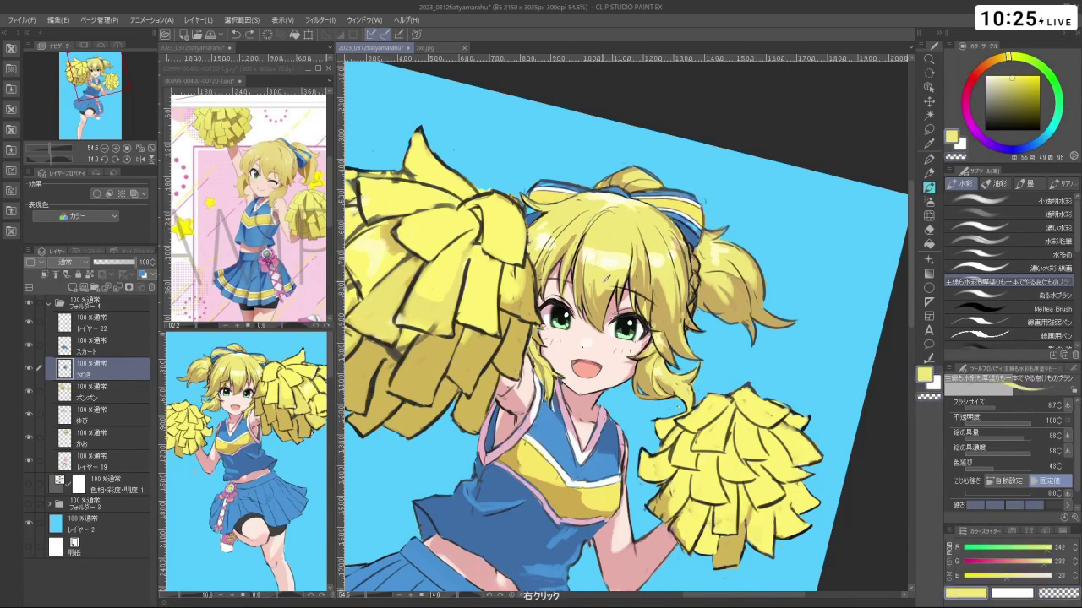
drag(602, 277, 611, 316)
right_click(606, 297)
key(ctrl+z)
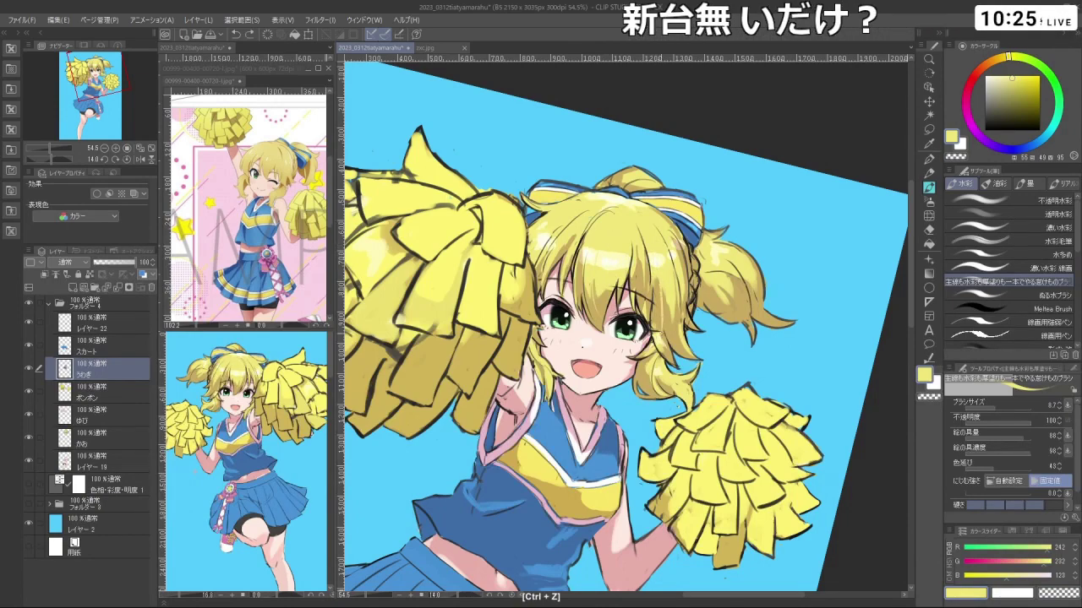
Sample the pink skin-shadow colour beside the eye, try a stroke along the side bangs and undo it
key(shift+space)
drag(507, 349, 895, 175)
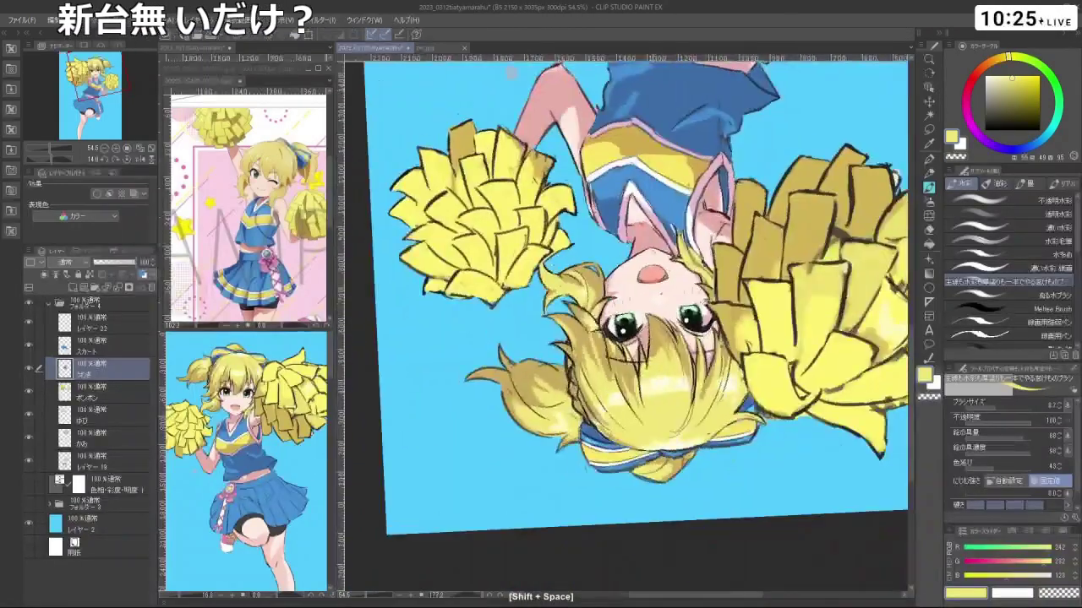
key(ctrl+z)
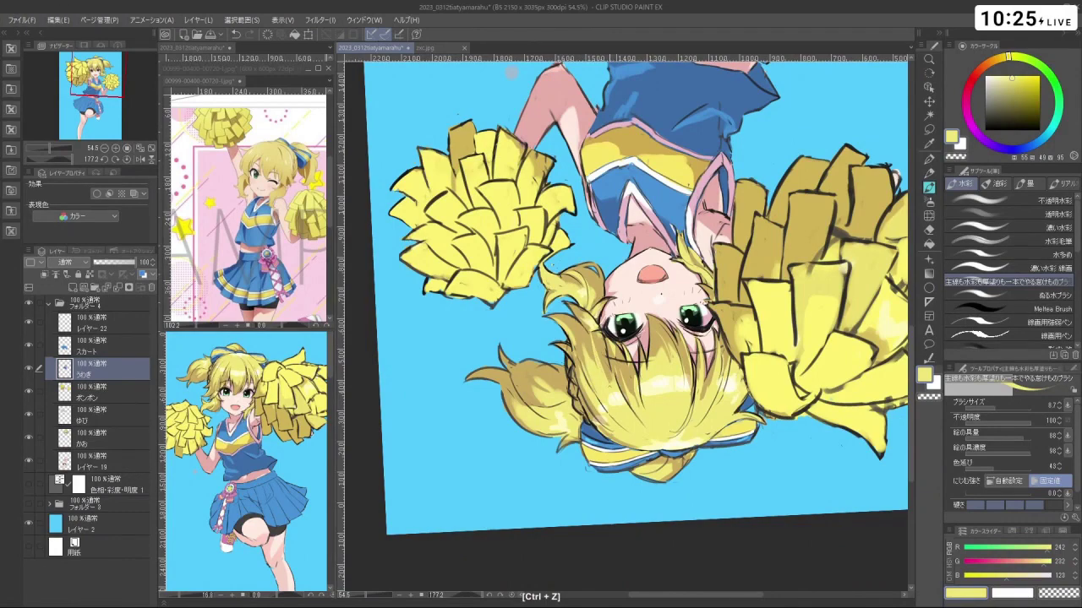
key(shift+space)
drag(511, 73, 698, 575)
key(shift+space)
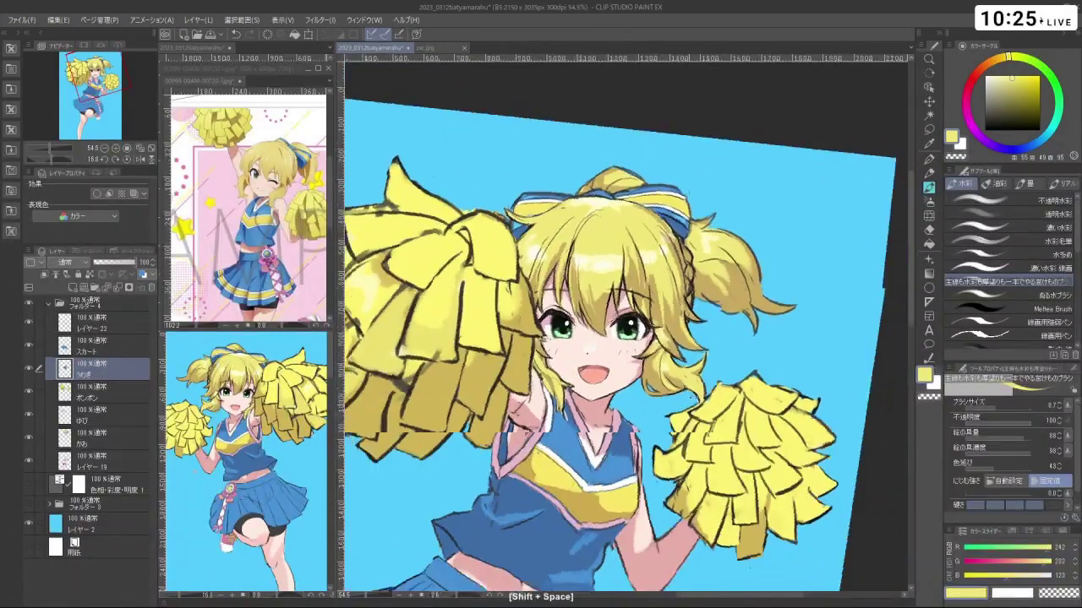
drag(878, 389, 794, 549)
alt+click(549, 324)
alt+click(550, 325)
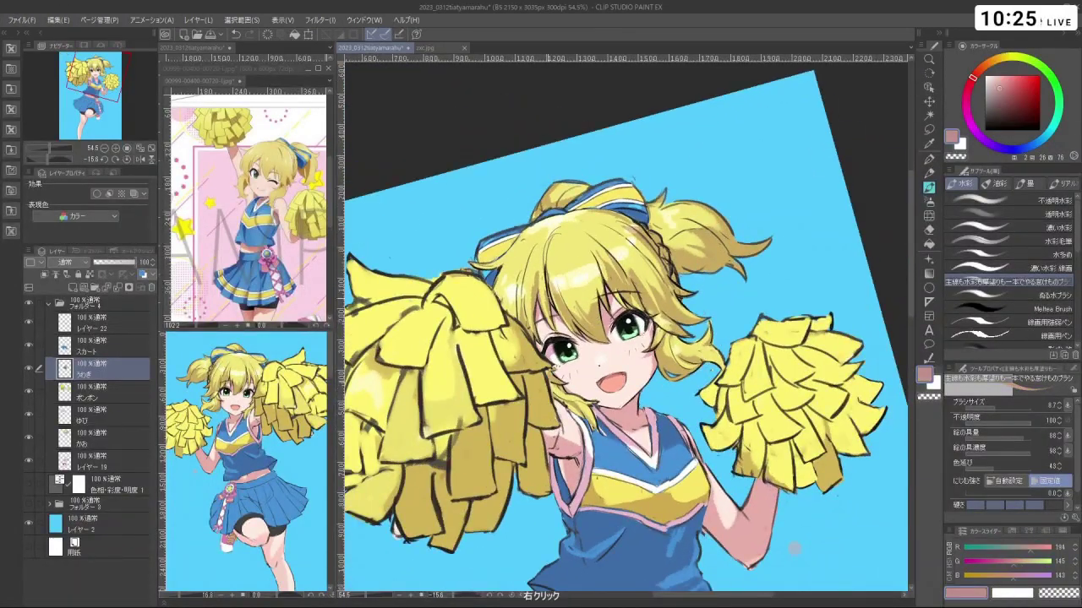
drag(539, 303, 554, 330)
key(ctrl+z)
Sample the ochre hair-shadow colour, try a stroke on the side bangs and undo it
right_click(596, 315)
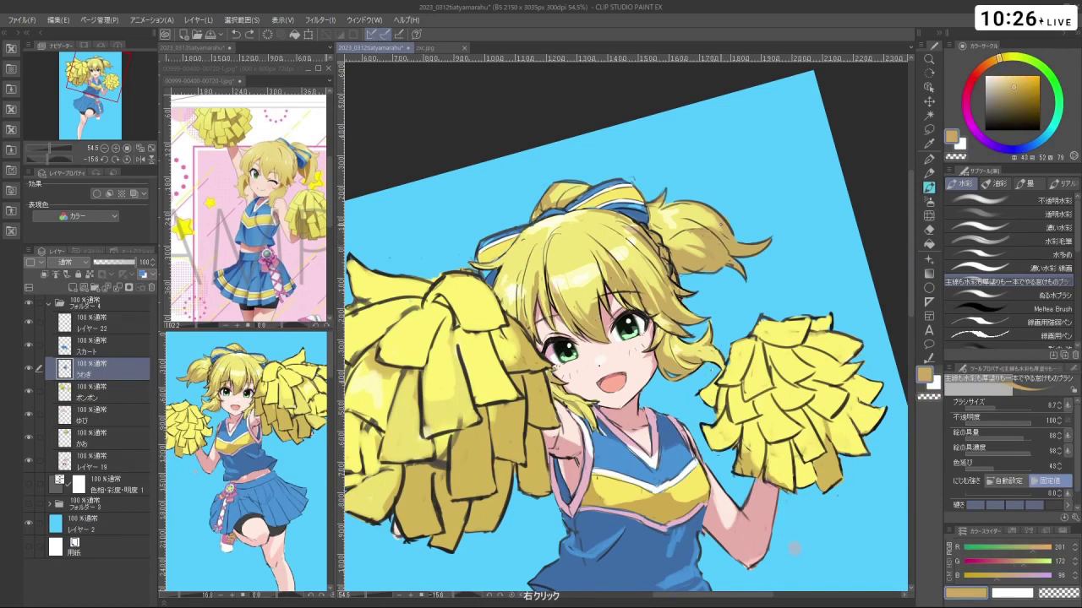
drag(541, 318, 539, 299)
key(ctrl+z)
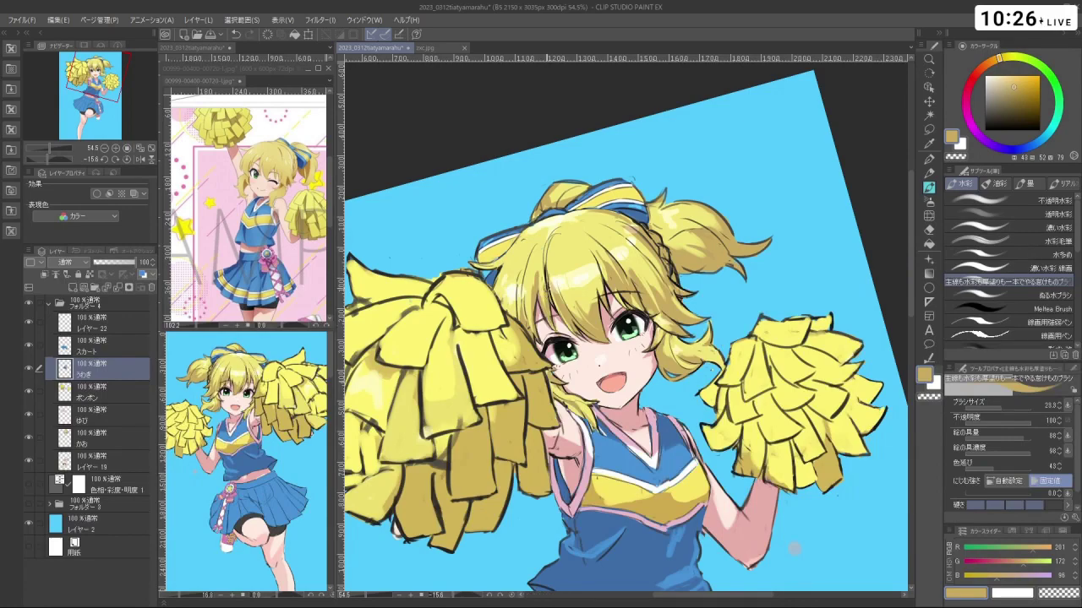
Turn the canvas upside down, try ochre shadow strokes across the bangs and face, and undo them
mouse_move(794, 549)
mouse_down()
mouse_move(888, 224)
mouse_move(609, 51)
mouse_move(495, 77)
mouse_up()
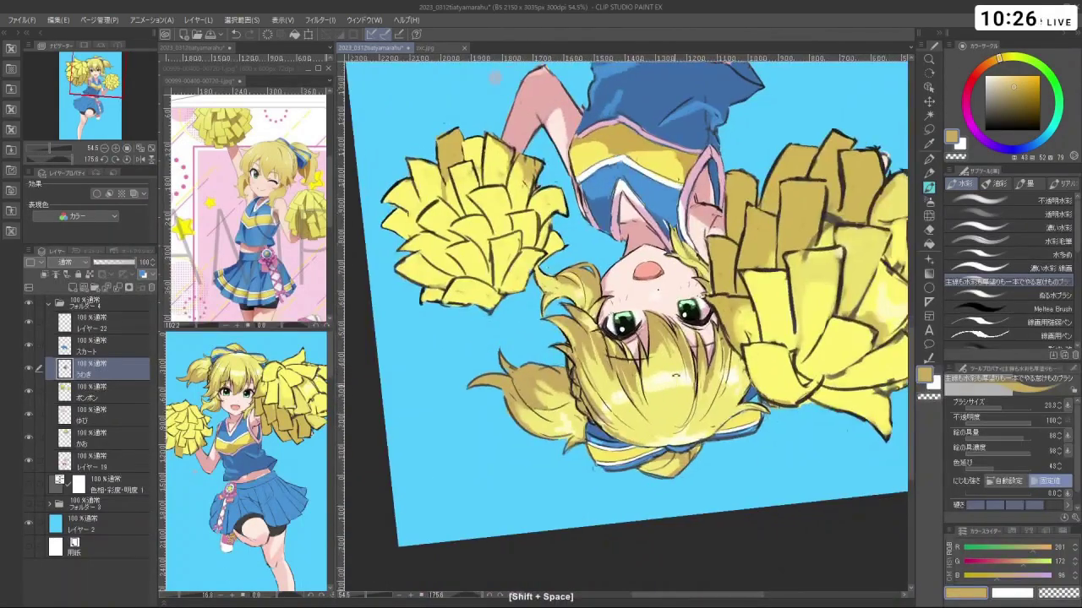
mouse_move(675, 374)
mouse_down()
mouse_move(621, 254)
mouse_move(591, 264)
mouse_up()
key(ctrl+z)
mouse_move(659, 301)
mouse_down()
mouse_move(662, 281)
mouse_move(610, 274)
mouse_move(578, 297)
mouse_move(594, 319)
mouse_move(627, 325)
mouse_up()
key(ctrl+z)
key(ctrl+z)
drag(626, 404, 616, 404)
key(ctrl+z)
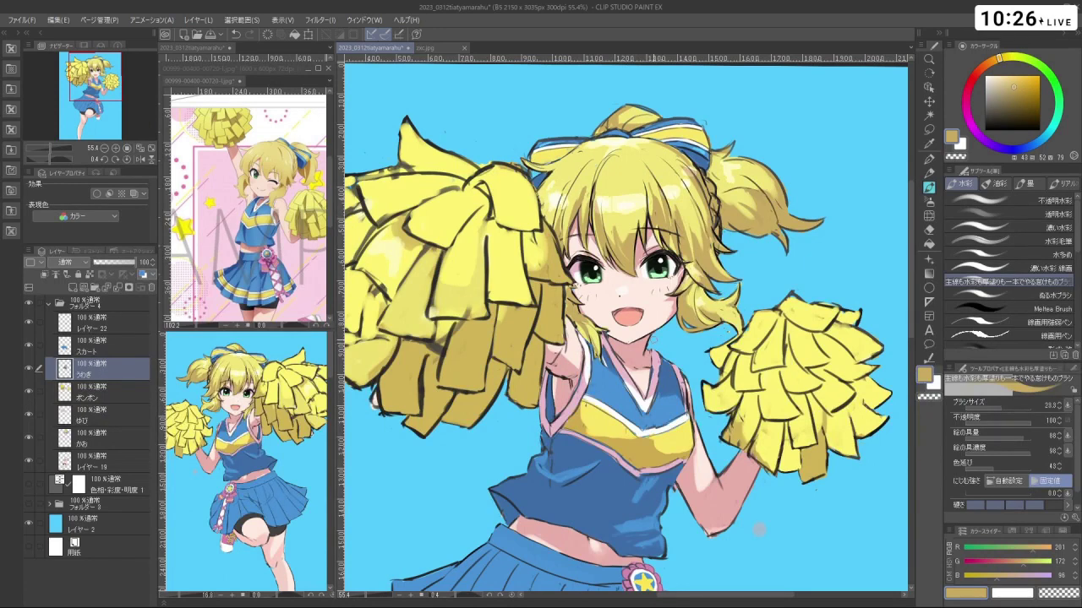
Hide and show the うわぎ layer to check which parts of the drawing it contains
key(m)
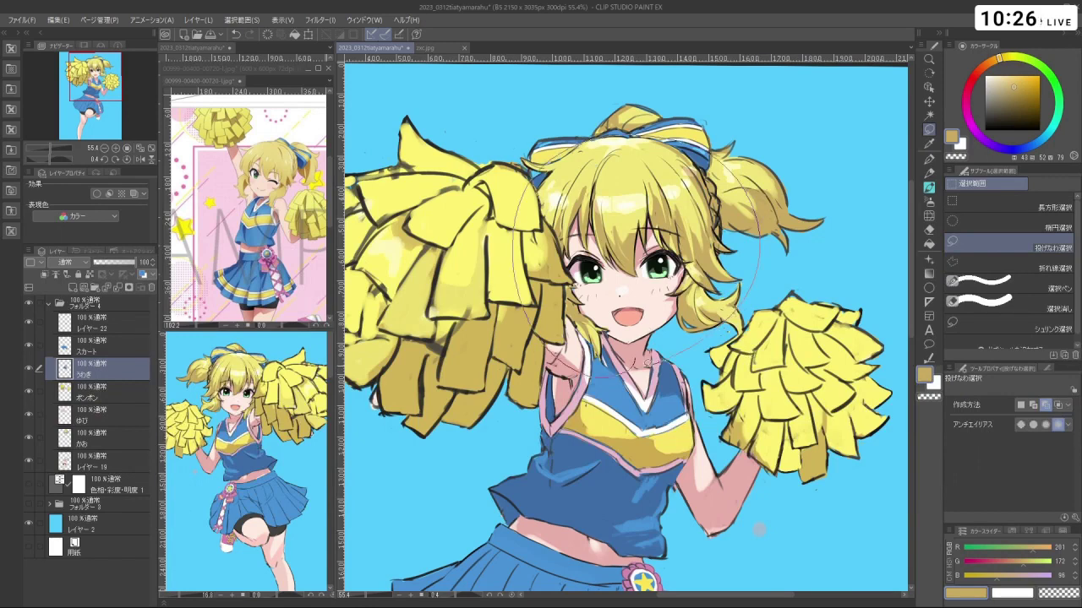
key(ctrl+z)
click(30, 370)
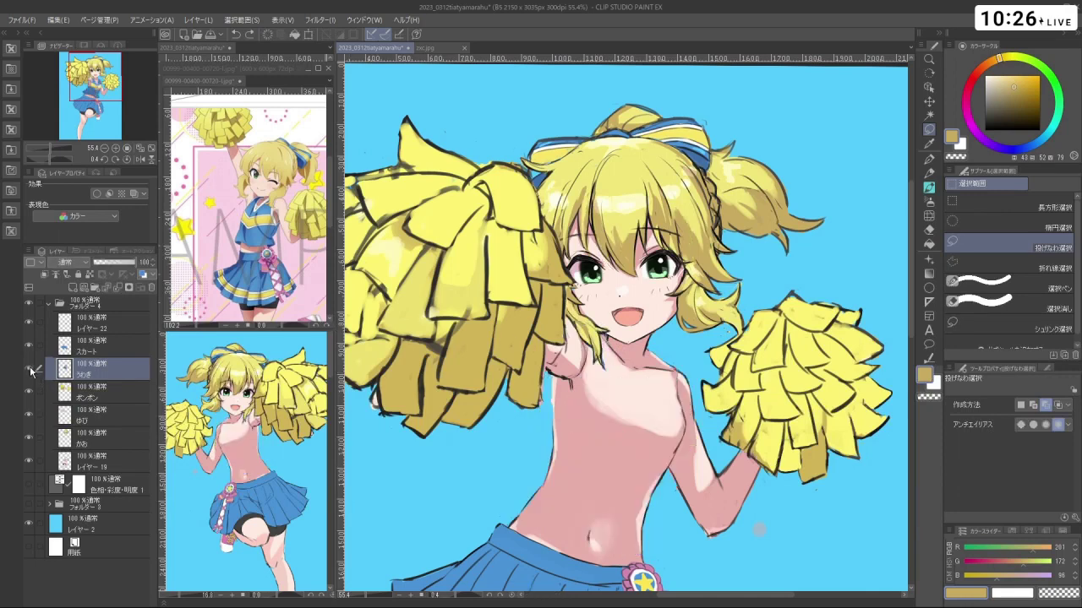
click(30, 369)
click(30, 369)
click(29, 370)
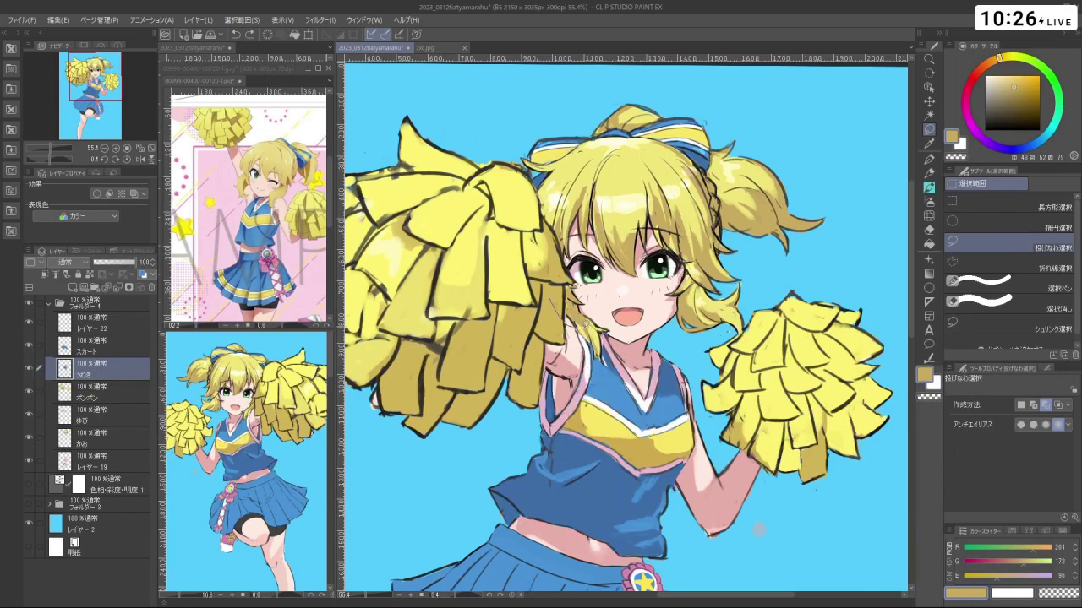
Lasso the head area and move its content from the うわぎ layer into the かお layer, merging the pasted copy down and deselecting
mouse_move(629, 338)
mouse_down()
mouse_move(702, 332)
mouse_move(783, 286)
mouse_move(854, 172)
mouse_move(714, 83)
mouse_move(539, 119)
mouse_move(549, 309)
mouse_up()
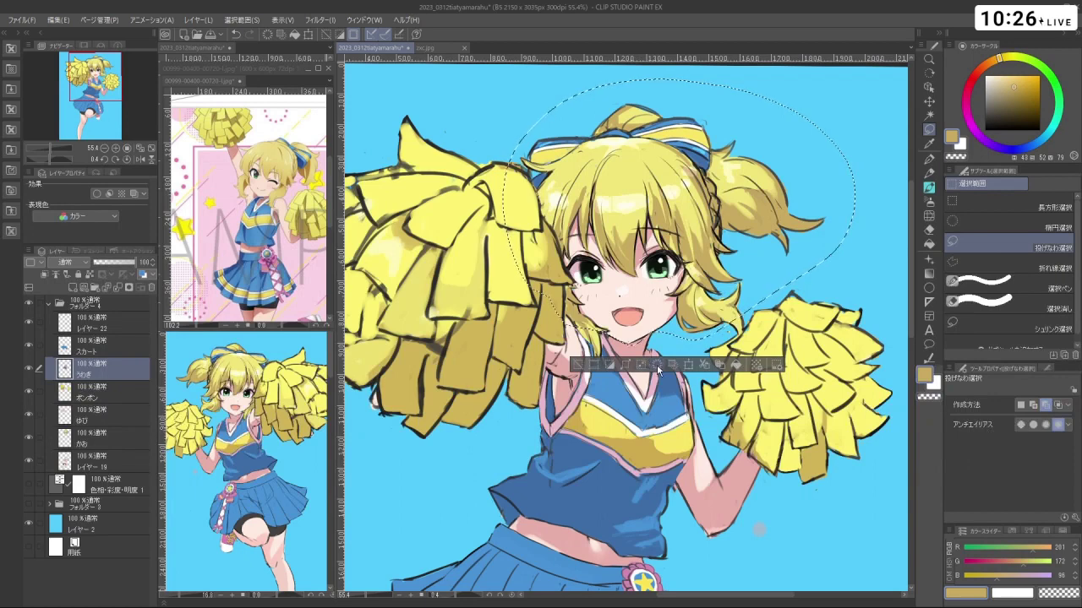
click(106, 442)
key(ctrl+v)
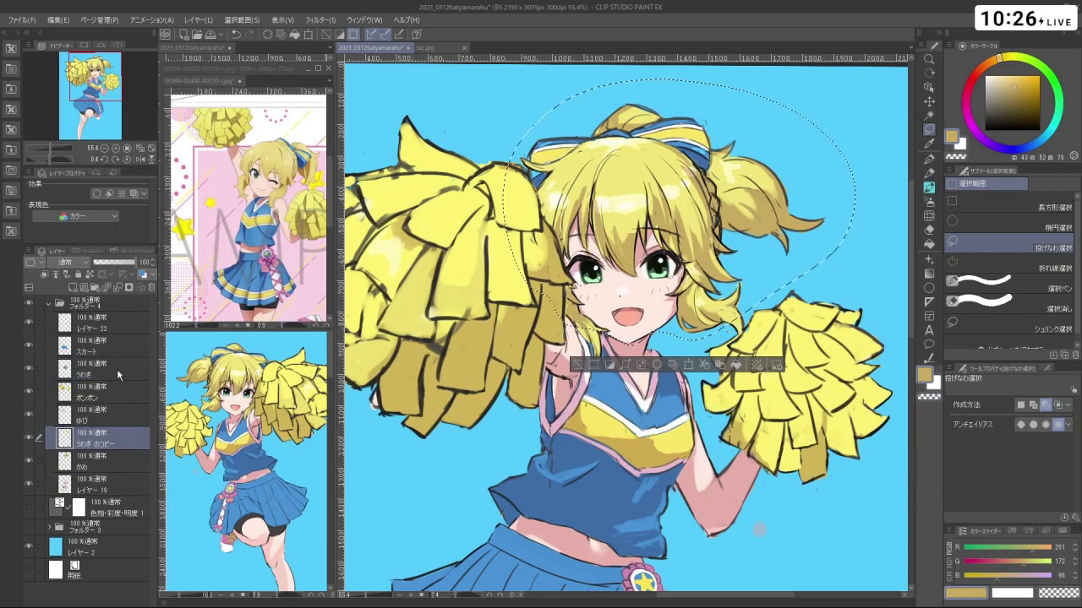
click(115, 285)
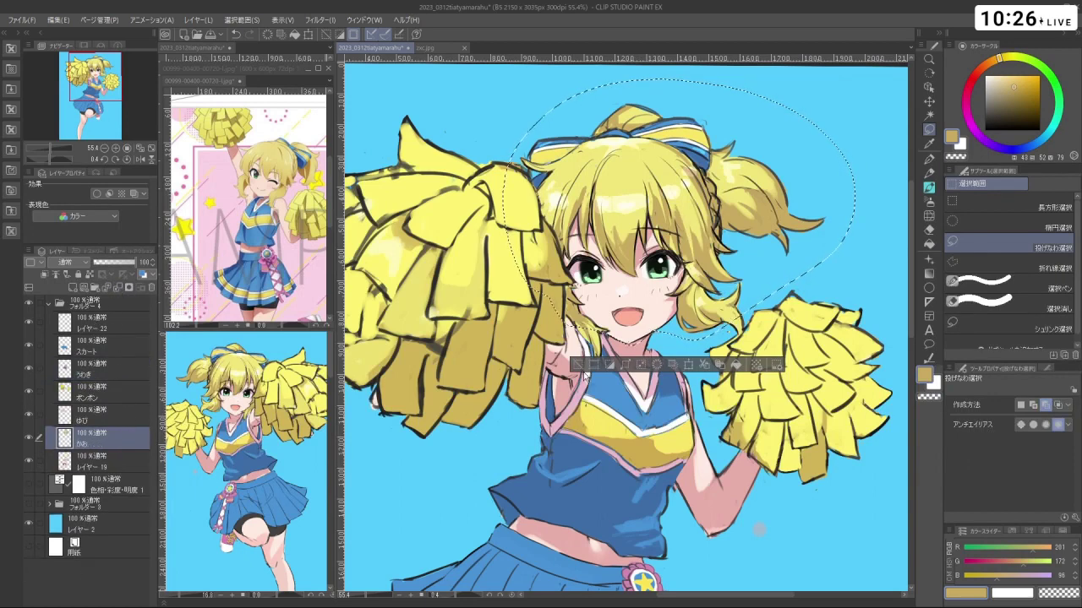
key(ctrl+d)
Try near-black line strokes on the bangs with the watercolour brush on the かお layer, rotating the canvas, and undo them
click(928, 188)
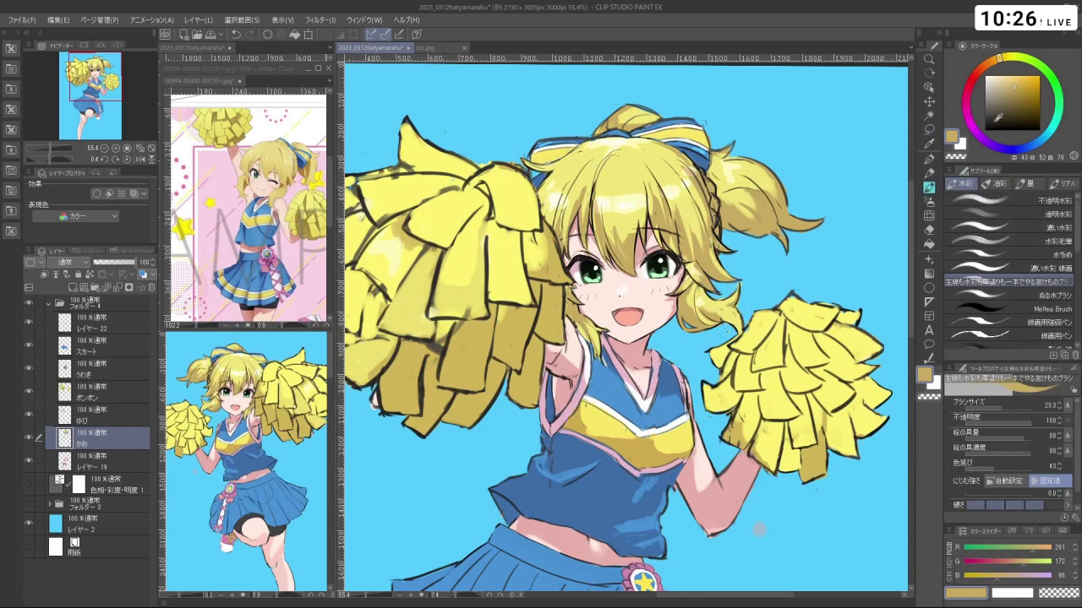
click(985, 123)
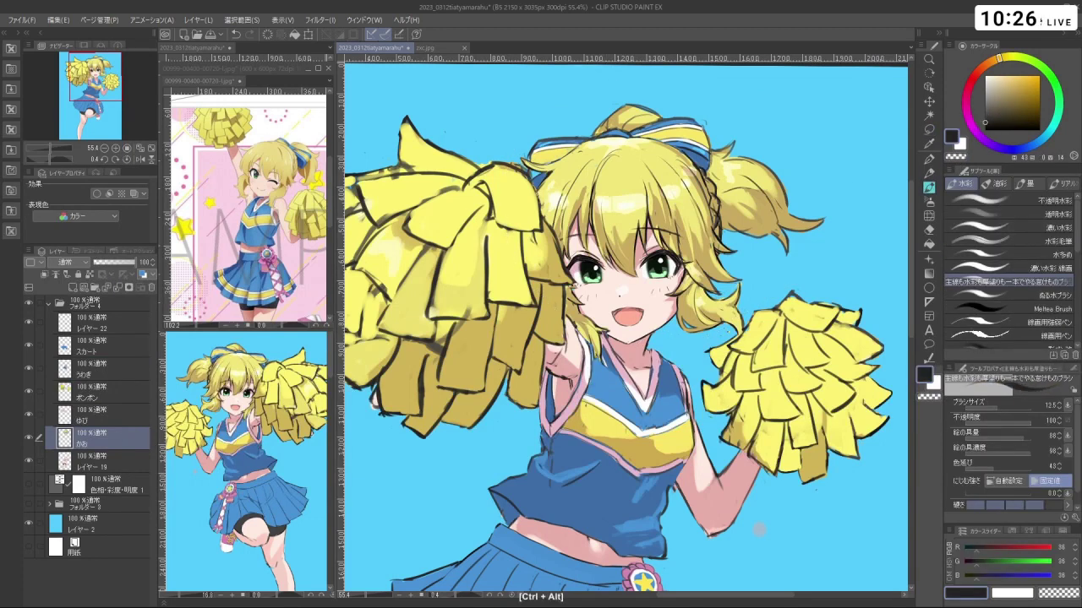
key(ctrl+z)
drag(759, 529, 589, 87)
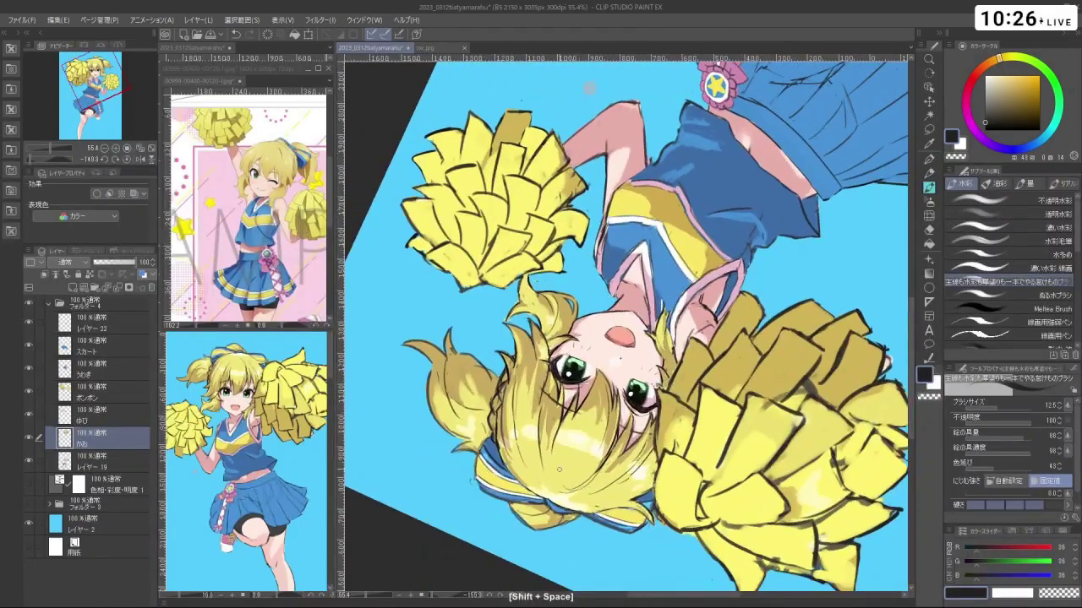
key(ctrl+z)
drag(531, 466, 629, 174)
drag(634, 404, 770, 330)
drag(736, 429, 755, 404)
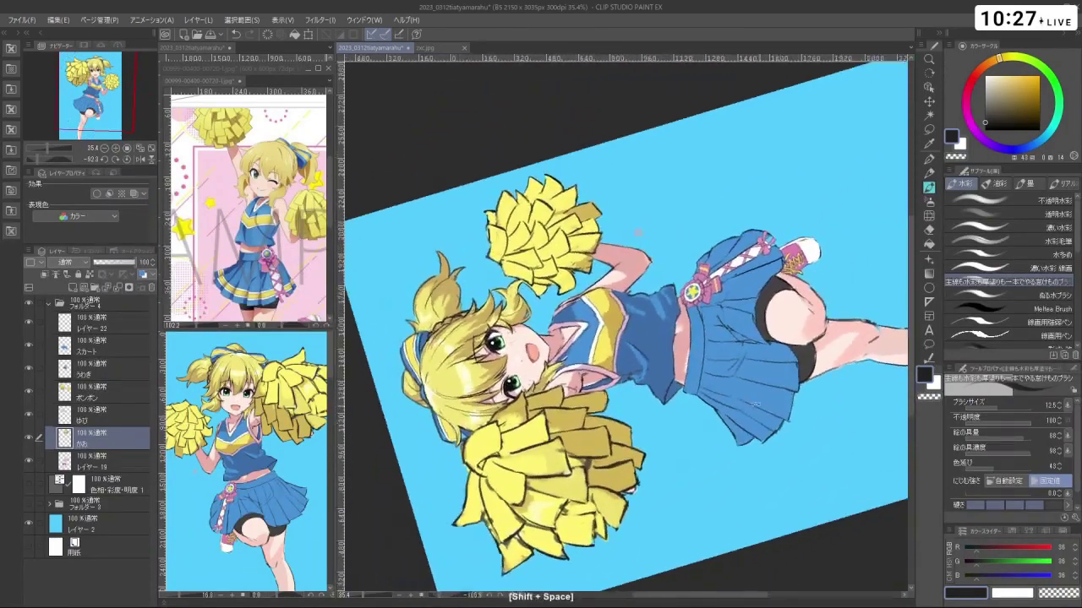
Adjust the shape of the hair and bangs on the かお layer with the Liquify tool, checking the figure from several angles
click(929, 216)
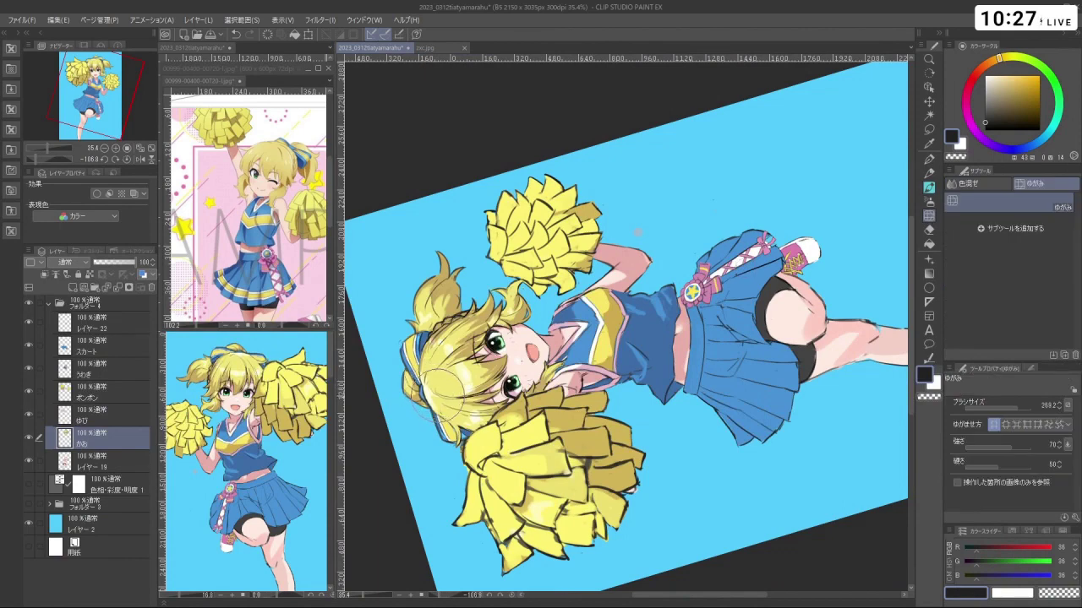
key(ctrl+z)
drag(444, 402, 555, 509)
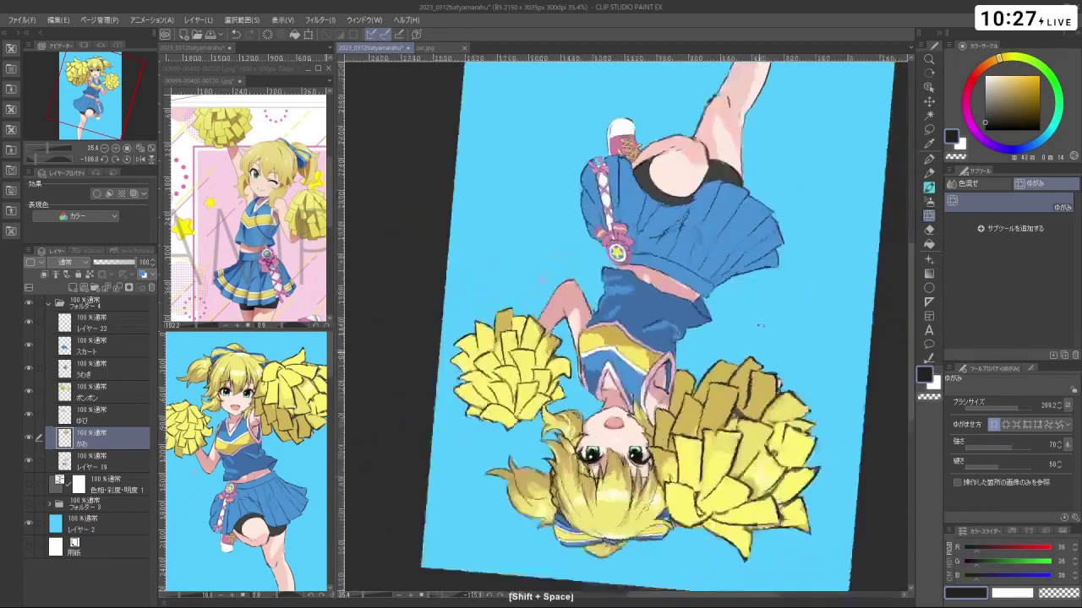
drag(761, 325, 640, 192)
scroll(824, 264, down, 4)
drag(824, 264, 788, 256)
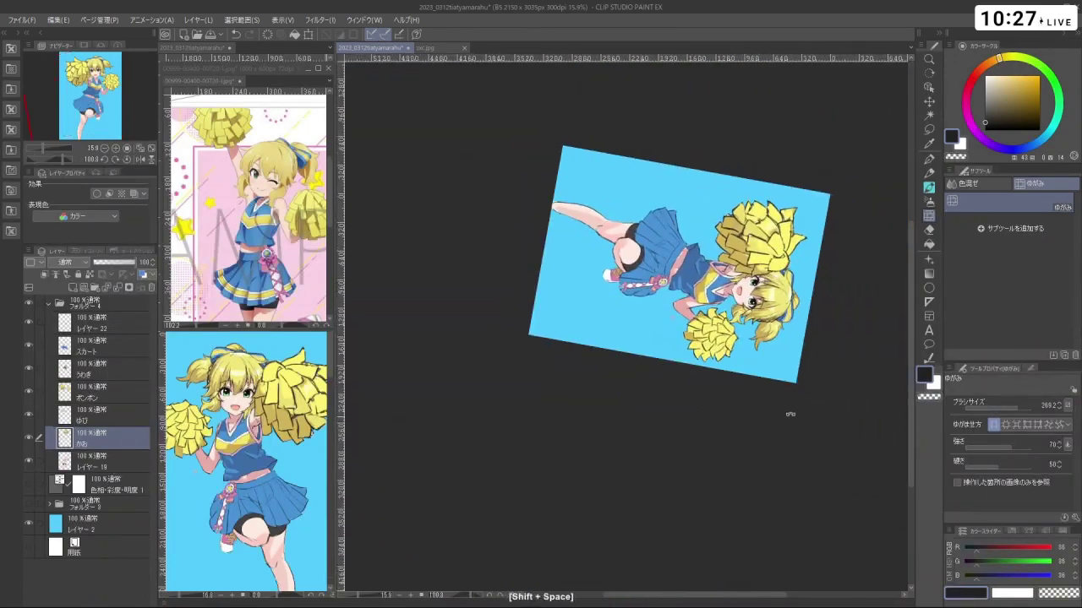
drag(790, 414, 742, 126)
drag(637, 202, 609, 307)
mouse_move(608, 306)
mouse_down()
mouse_move(652, 311)
mouse_move(612, 307)
mouse_up()
drag(619, 230, 585, 237)
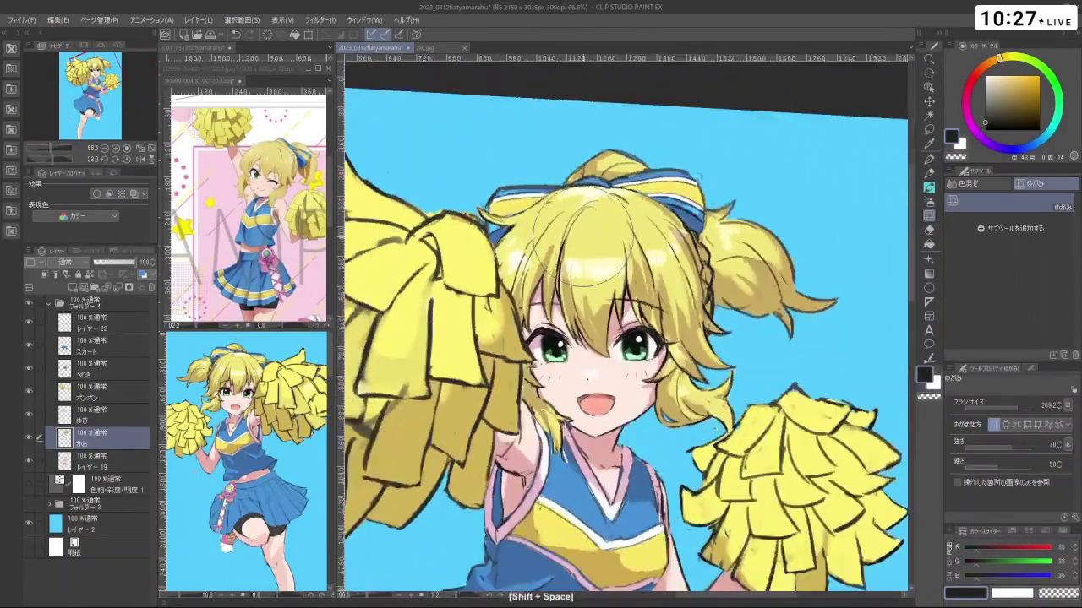
drag(586, 318, 617, 317)
mouse_move(627, 311)
mouse_down()
mouse_move(601, 328)
mouse_move(531, 308)
mouse_up()
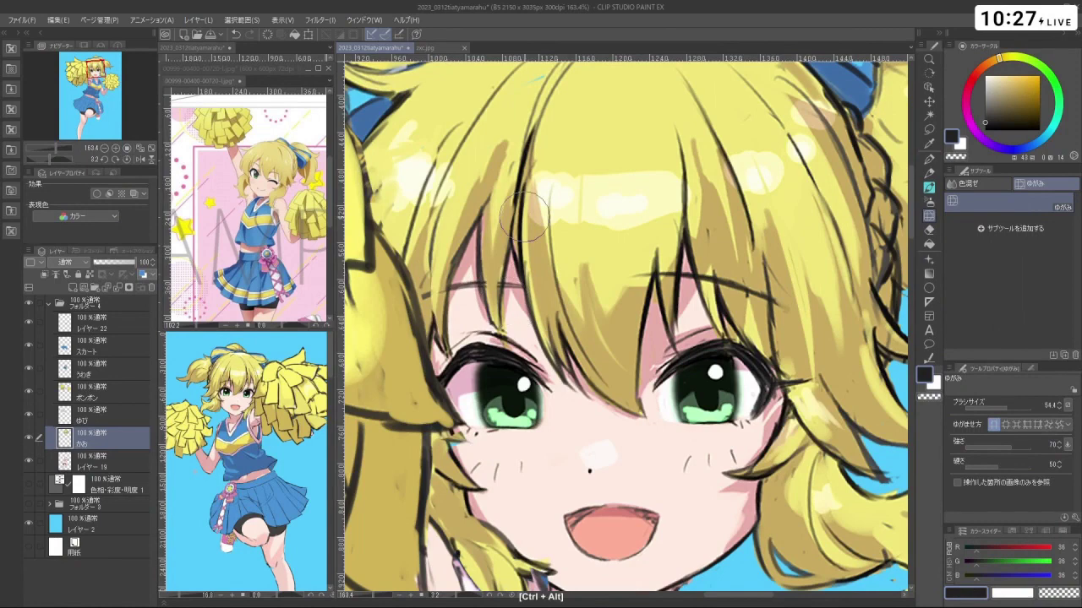
Sample the ochre hair-shadow colour and touch up the bangs above the eyes with a thin watercolour brush
click(928, 190)
drag(623, 352, 617, 348)
right_click(621, 331)
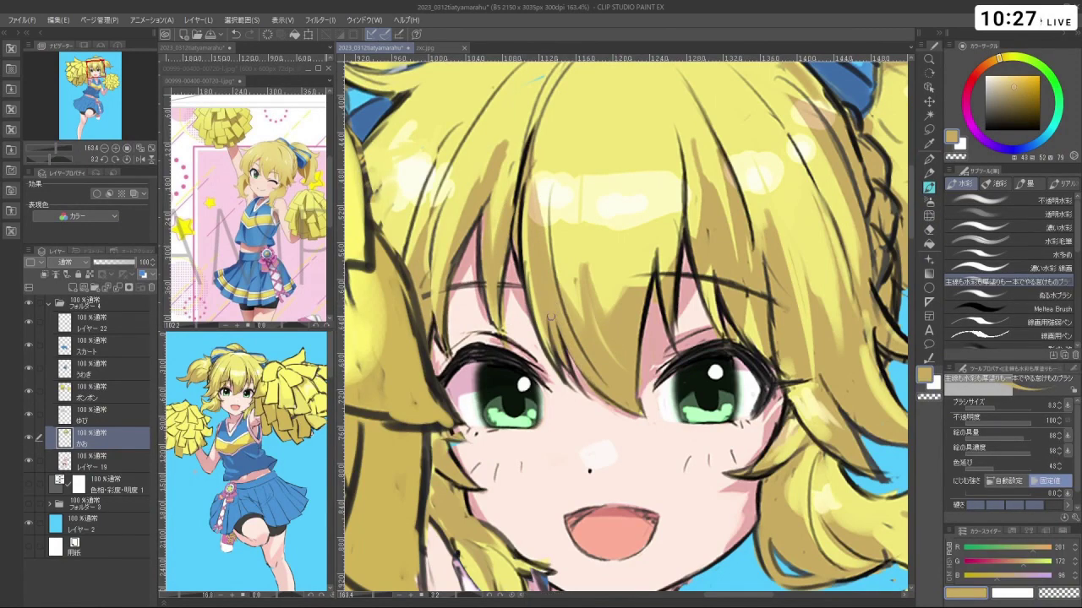
drag(646, 331, 610, 338)
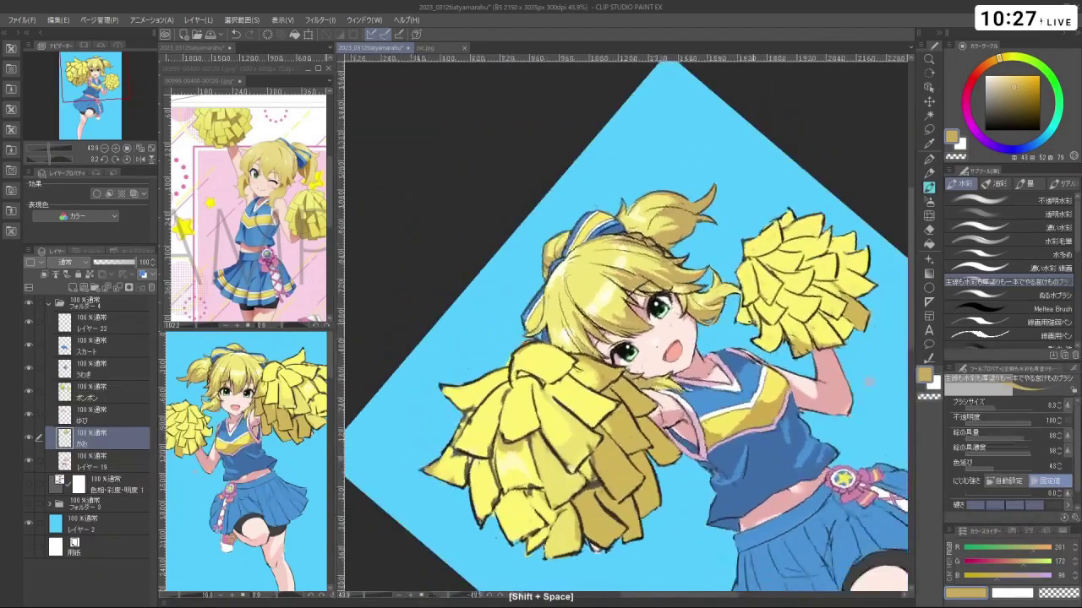
drag(681, 363, 632, 393)
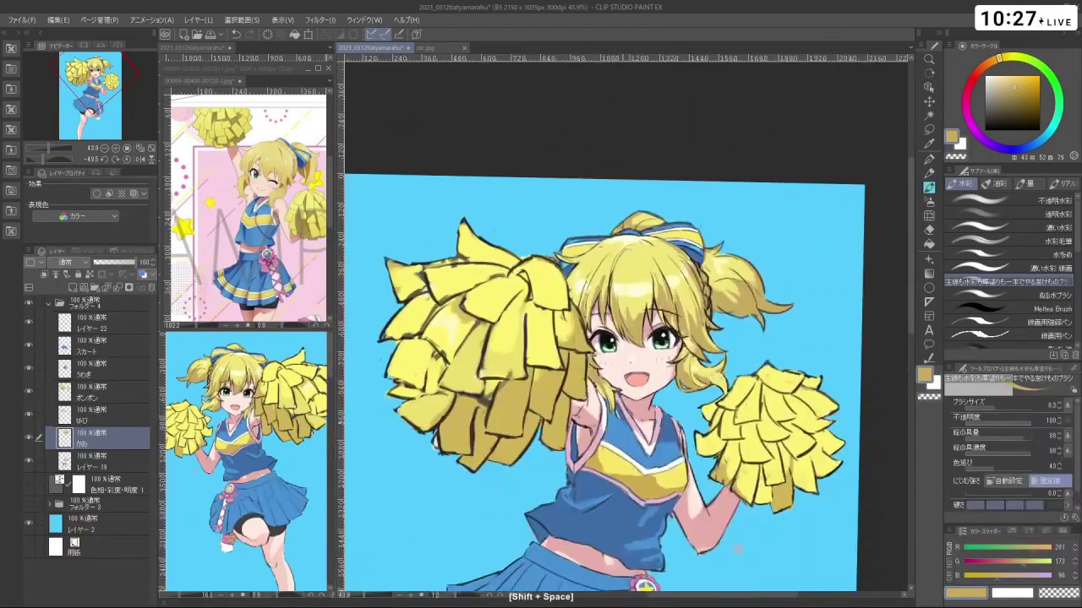
drag(610, 301, 639, 302)
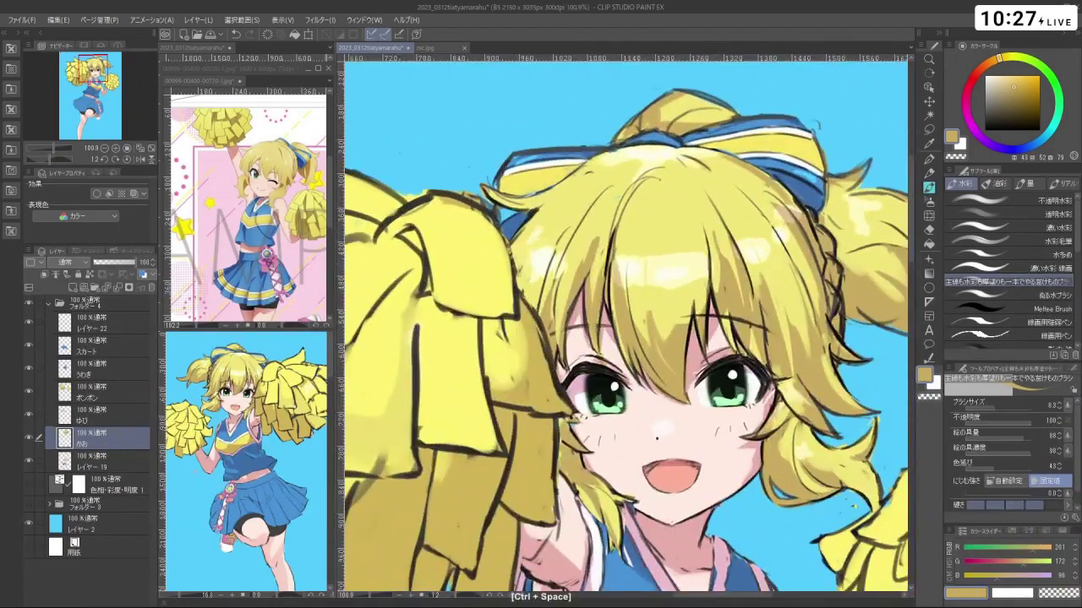
Sample the light skin colour from the face and clean up the edge of the bangs between the eyes
alt+click(652, 400)
key(ctrl+z)
drag(636, 365, 653, 394)
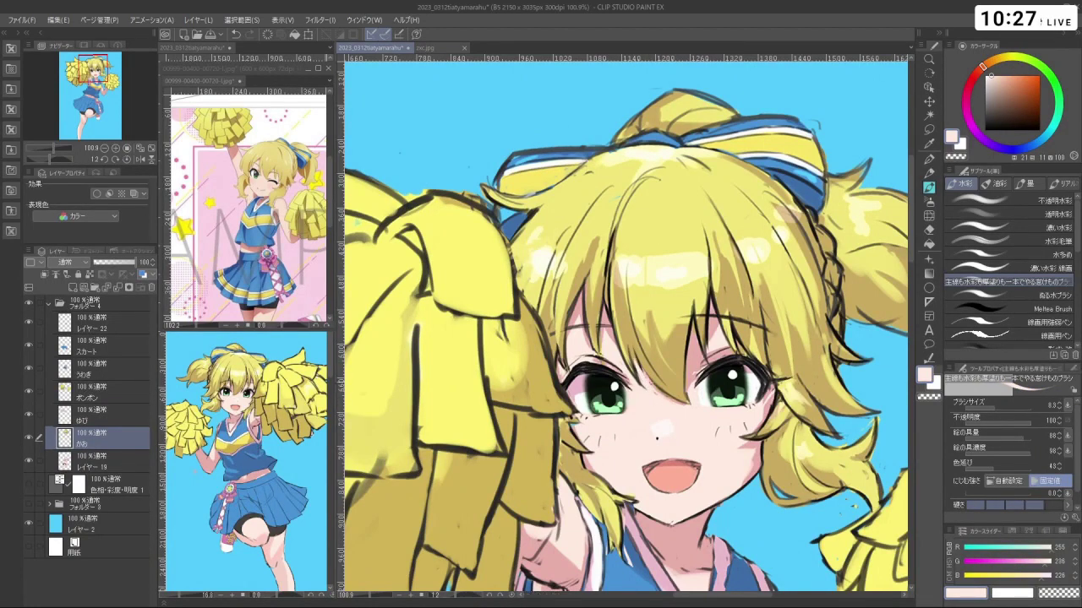
Redraw the bangs' outline between the eyes in near-black and review the whole figure
click(984, 121)
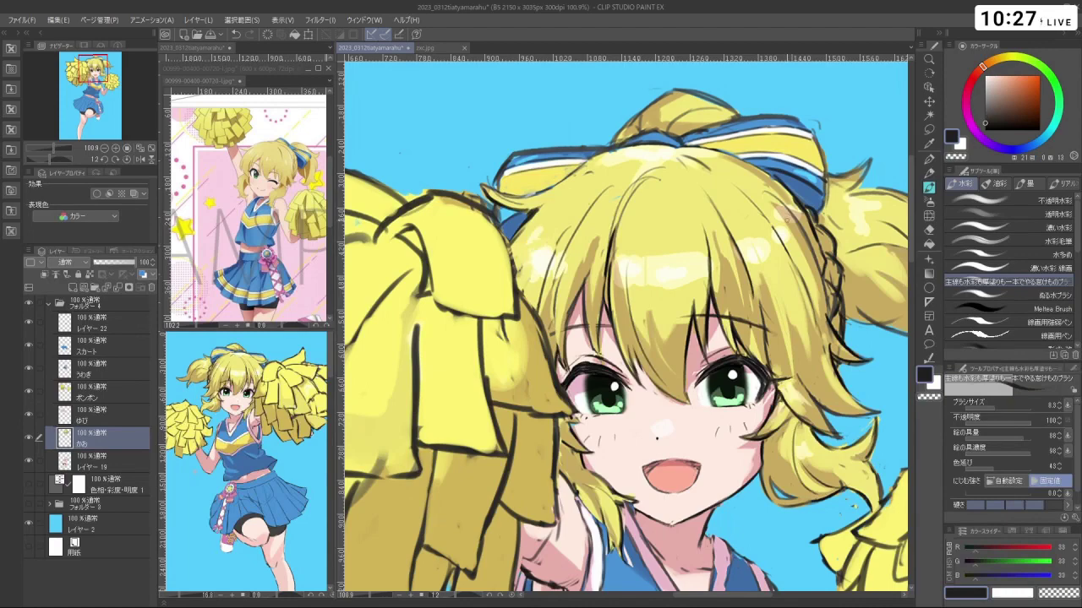
key(ctrl+z)
mouse_move(634, 347)
mouse_down()
mouse_move(641, 386)
mouse_move(656, 387)
mouse_up()
key(ctrl+space)
drag(725, 355, 642, 346)
key(space)
key(shift+space)
mouse_move(565, 258)
mouse_down()
mouse_move(555, 382)
mouse_move(610, 416)
mouse_move(718, 340)
mouse_move(686, 259)
mouse_move(553, 271)
mouse_up()
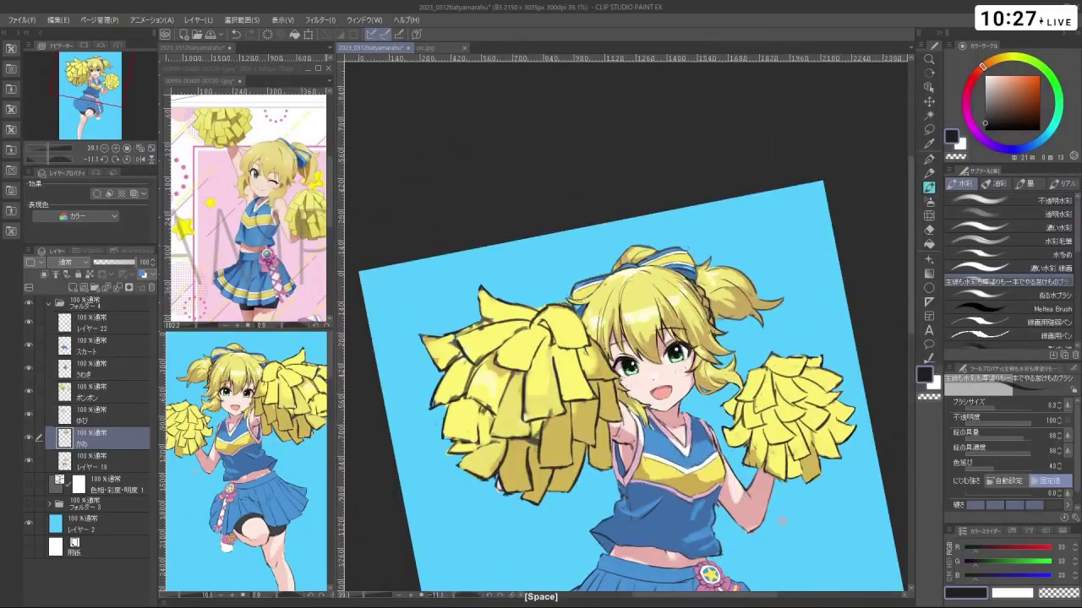
key(ctrl+space)
drag(709, 340, 605, 199)
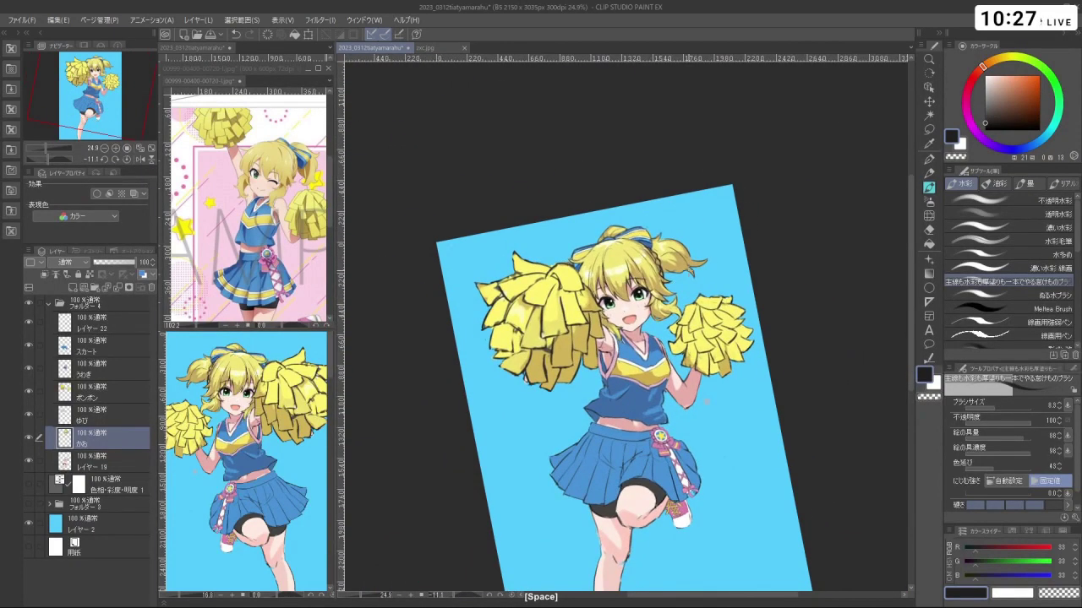
scroll(700, 297, down, 3)
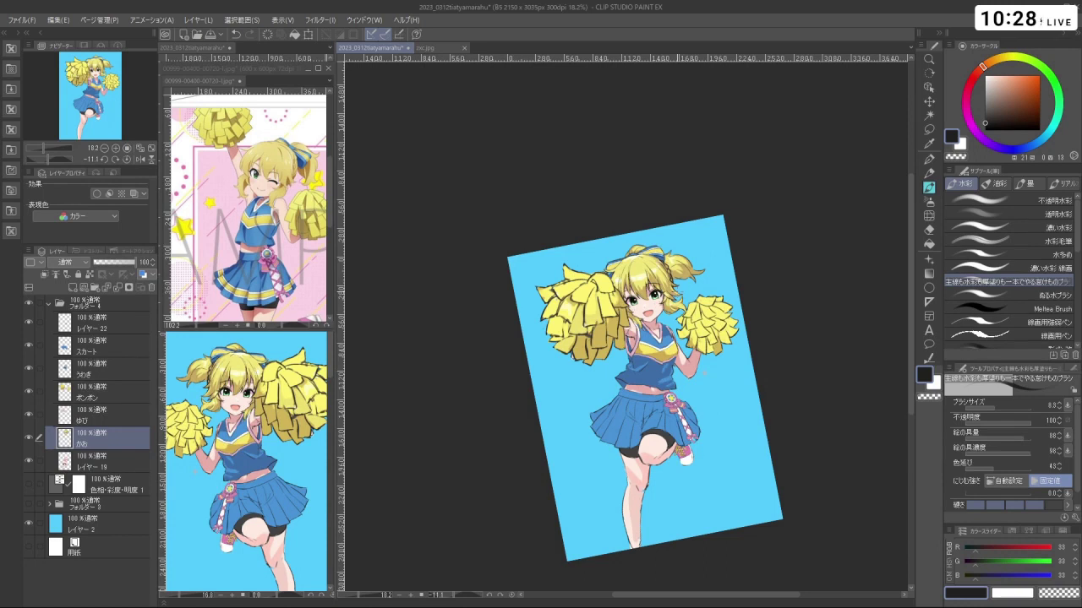
Collapse and hide フォルダー 4, show the earlier sketch in フォルダー 3, and reset the canvas rotation to view it upright
click(49, 302)
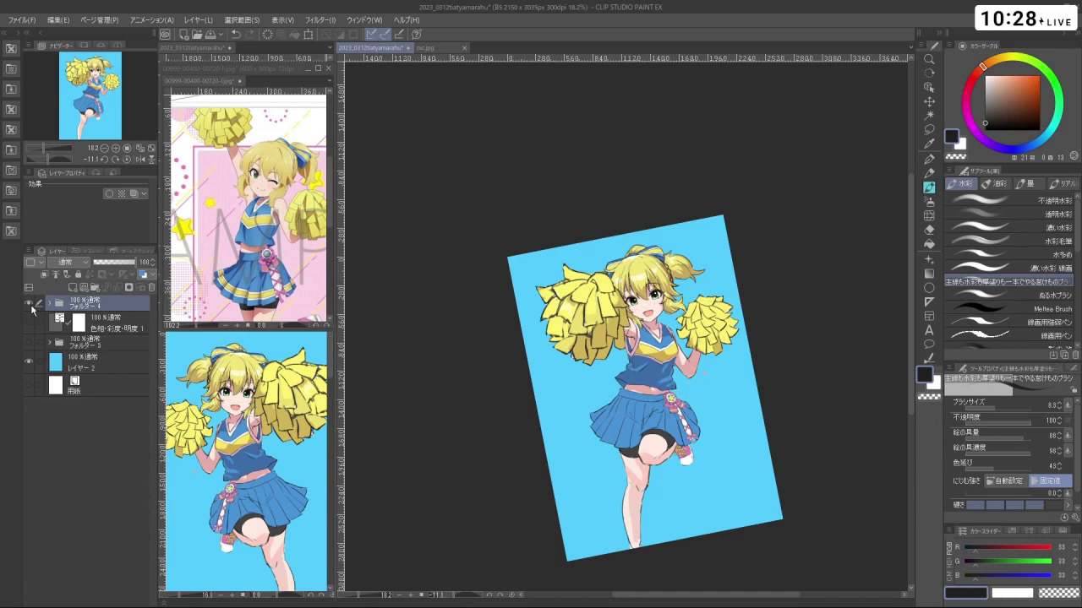
click(28, 303)
click(28, 343)
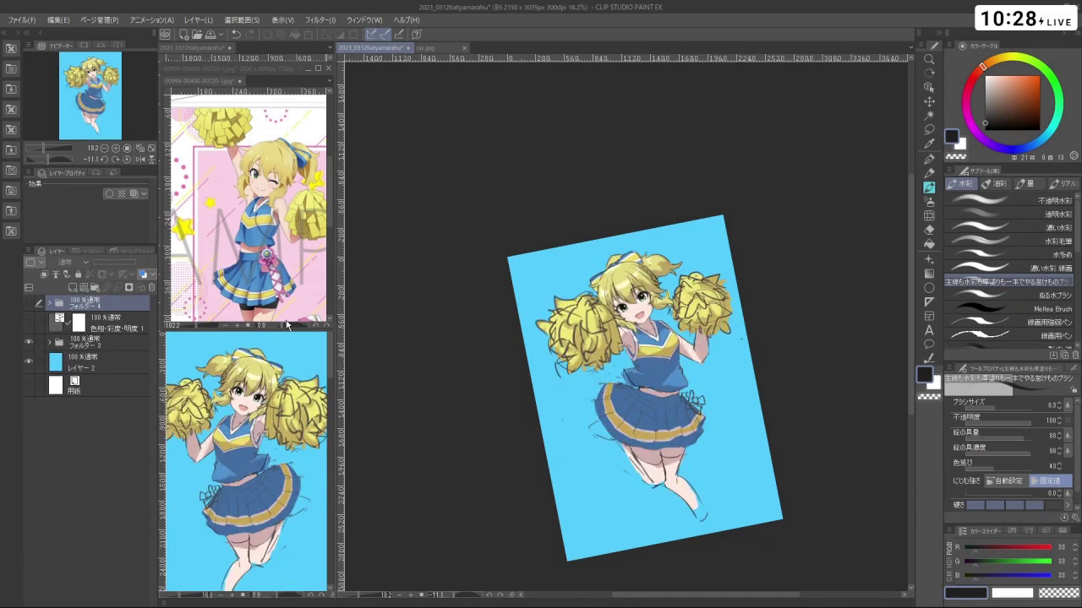
scroll(717, 372, up, 2)
scroll(687, 354, up, 1)
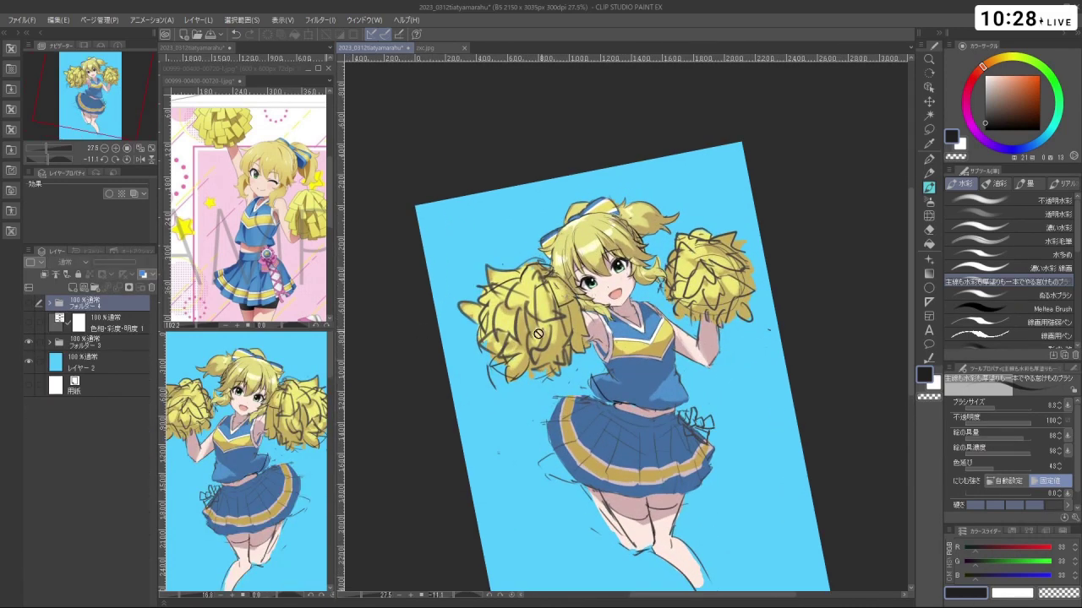
click(128, 159)
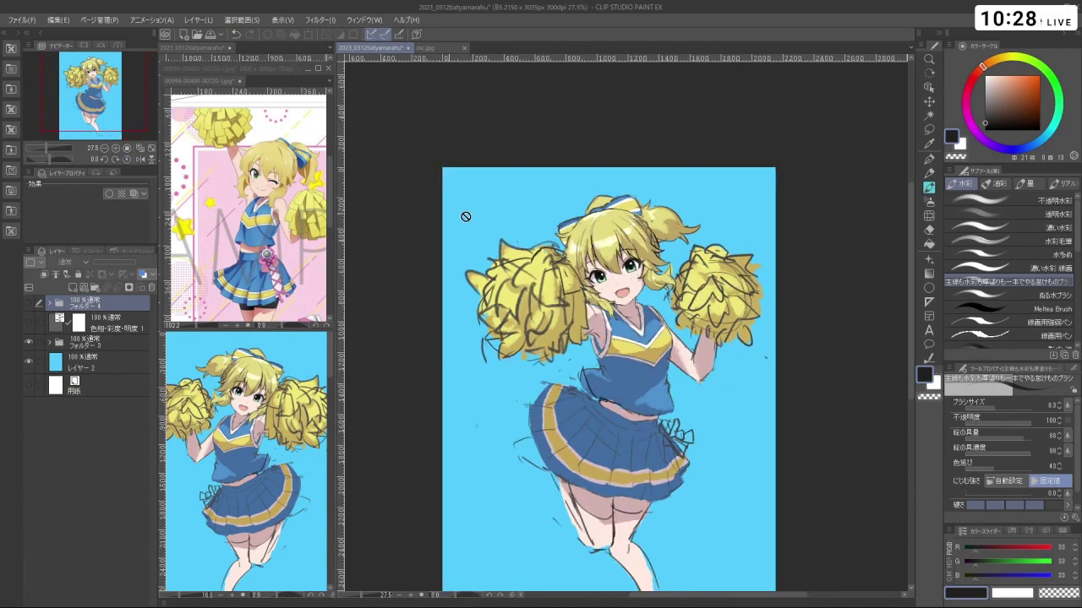
scroll(676, 498, up, 1)
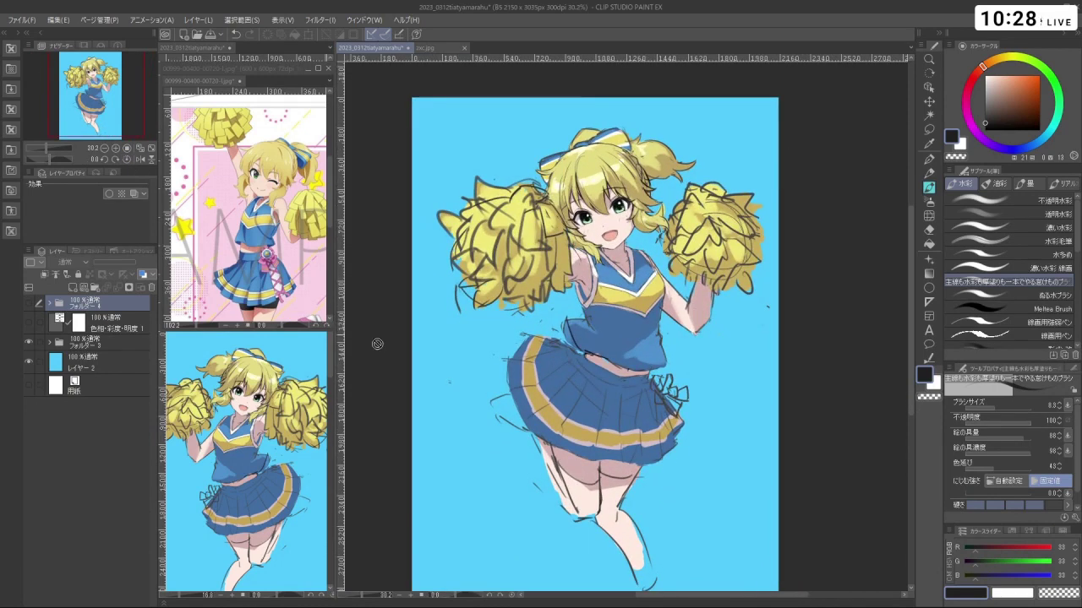
Compare the new drawing with the earlier sketch by toggling フォルダー 4, ending with フォルダー 4 shown and フォルダー 3 hidden
click(31, 304)
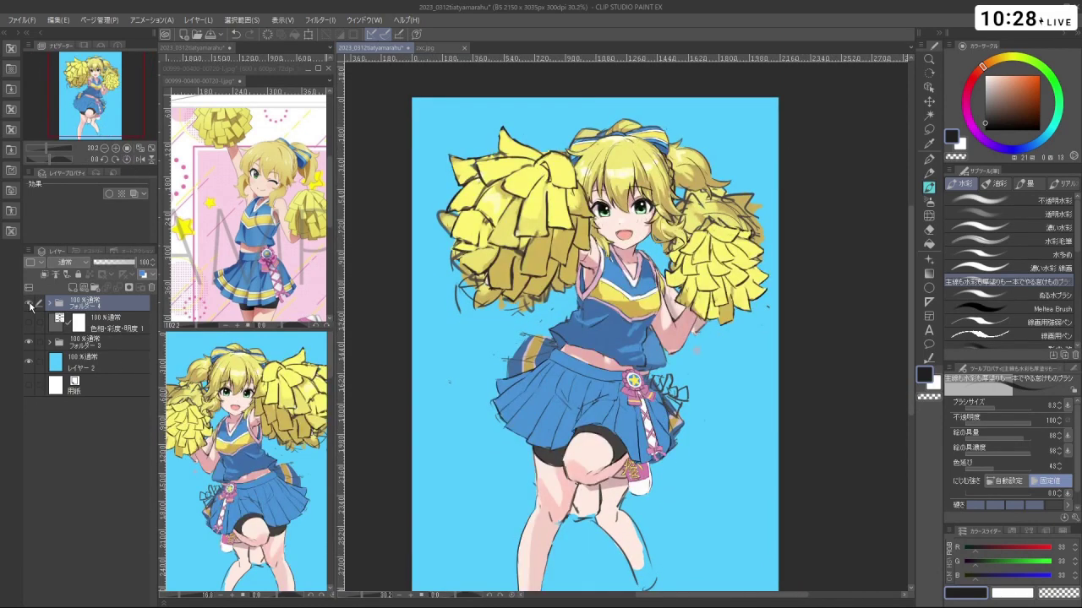
click(30, 304)
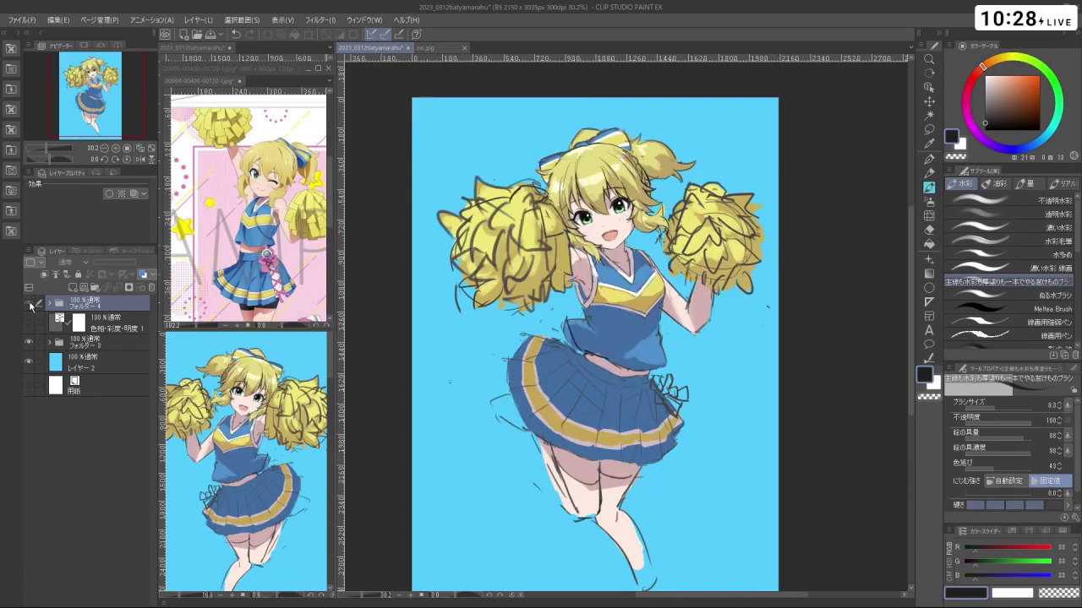
click(31, 304)
click(31, 304)
click(30, 304)
click(30, 304)
click(30, 304)
click(30, 305)
click(30, 304)
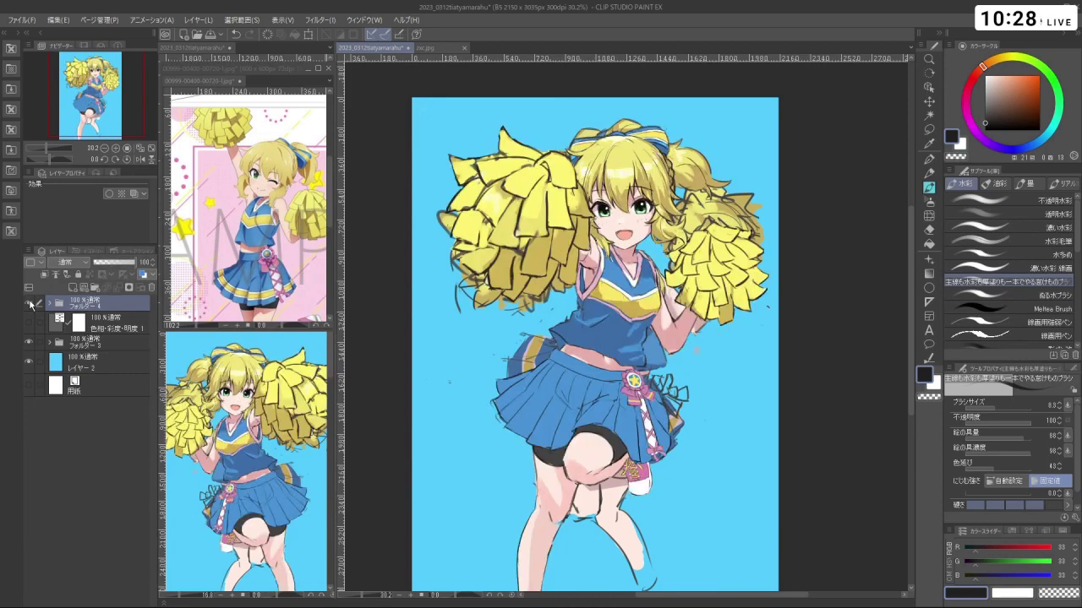
click(31, 304)
click(30, 304)
click(30, 304)
click(31, 304)
click(31, 305)
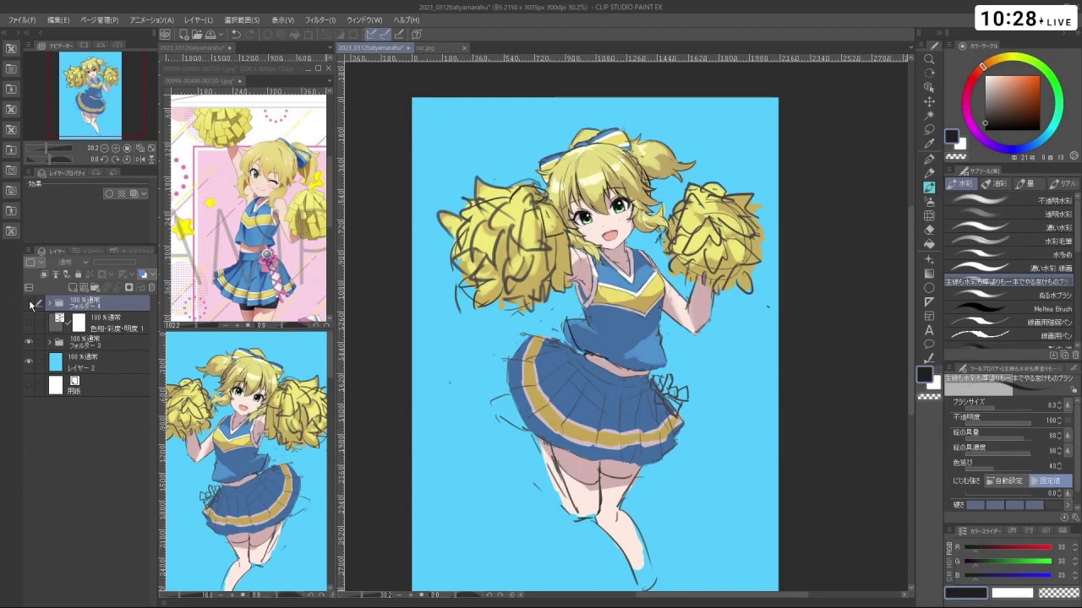
click(30, 304)
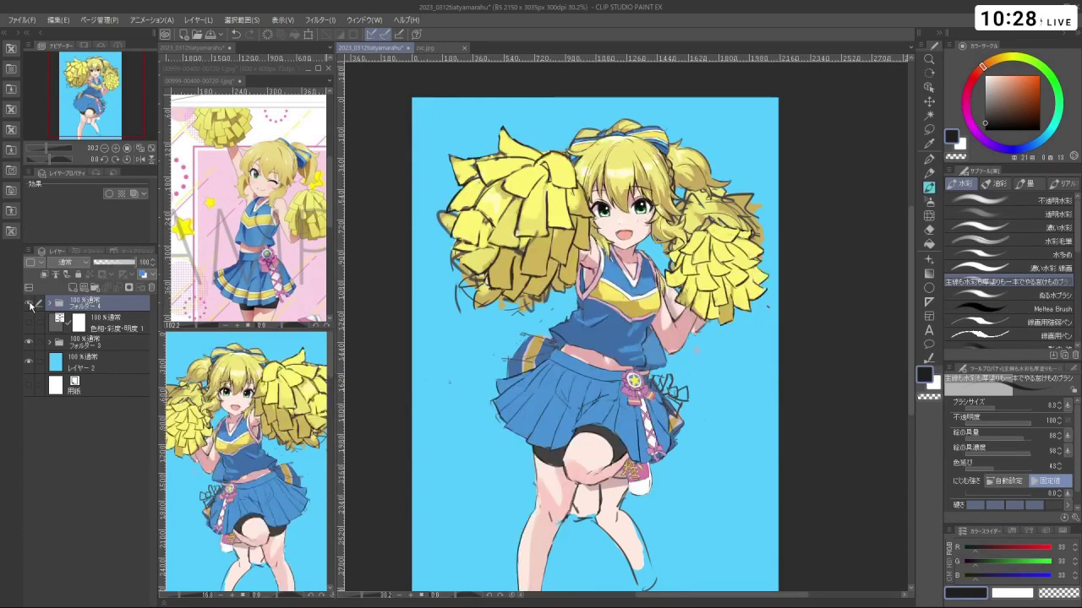
click(29, 342)
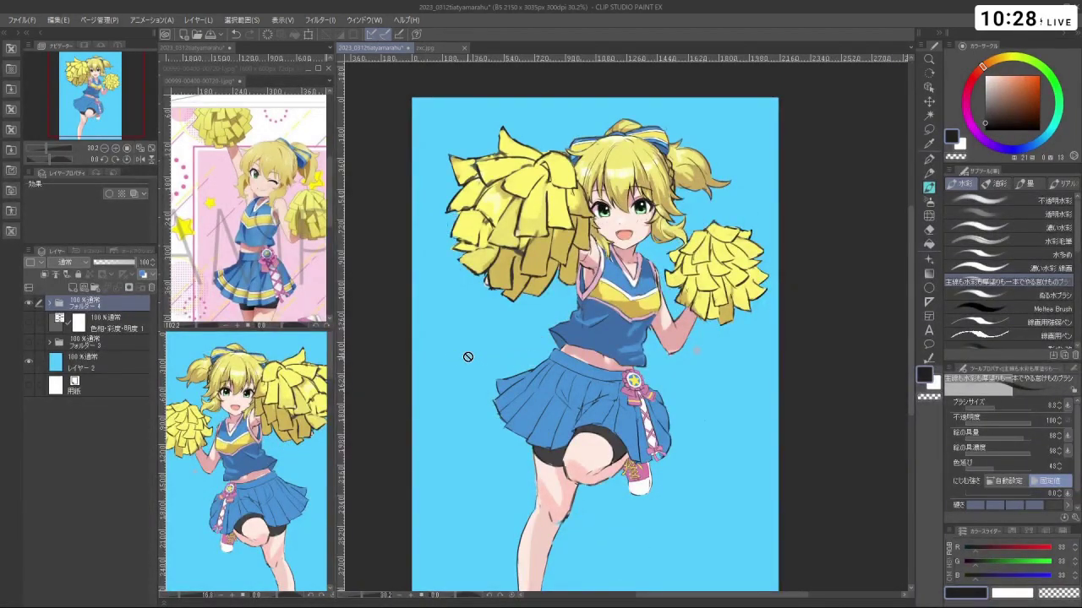
With the blue background temporarily hidden, merge a copy of the visible フォルダー 4 artwork into a new layer, leaving フォルダー 4 hidden
scroll(465, 358, down, 3)
scroll(573, 358, up, 2)
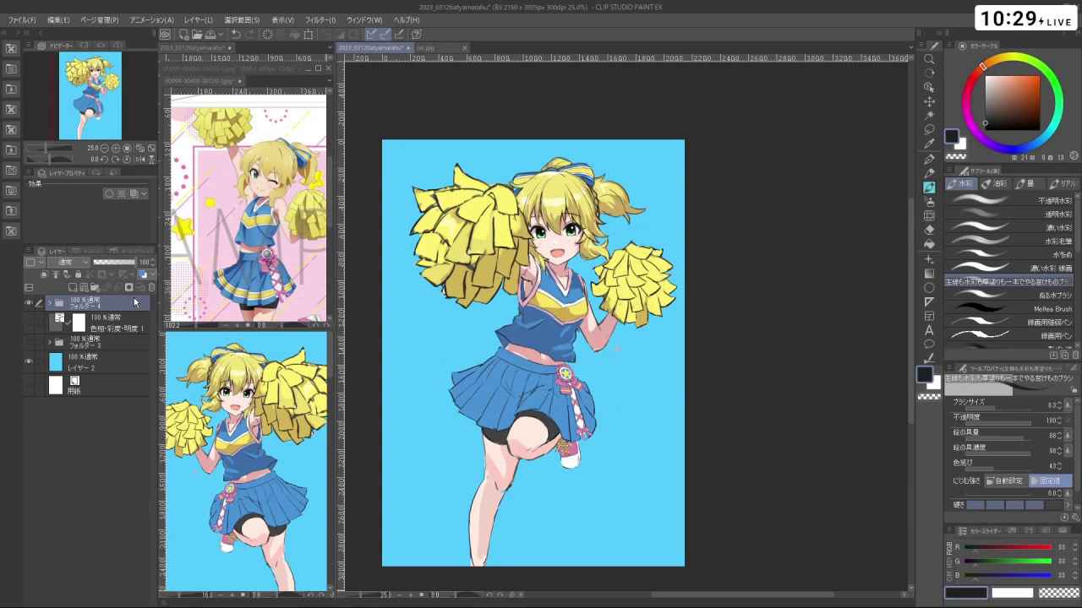
click(29, 362)
right_click(89, 303)
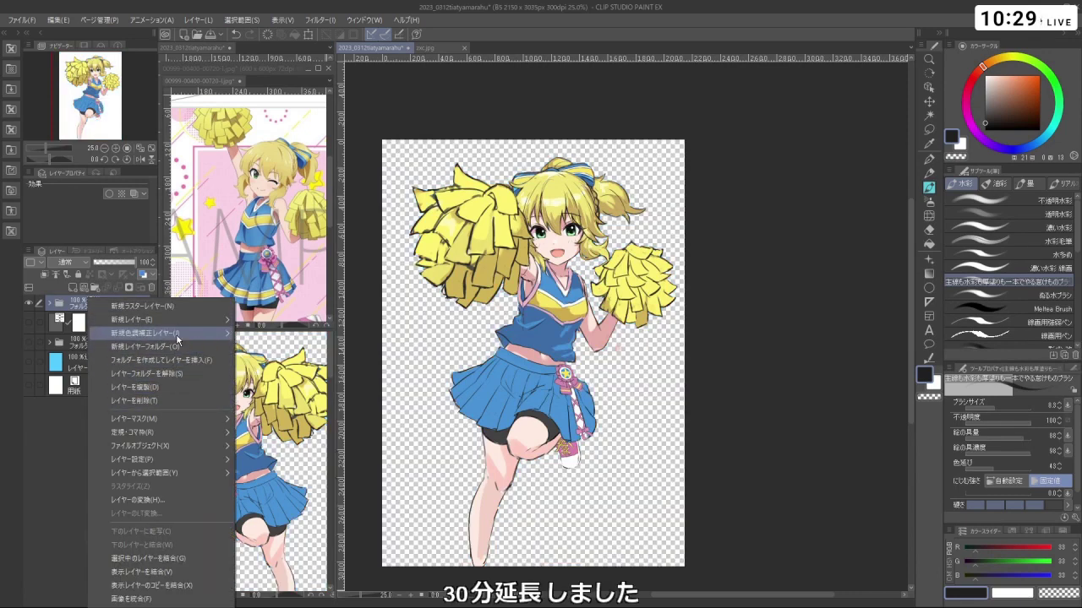
click(183, 586)
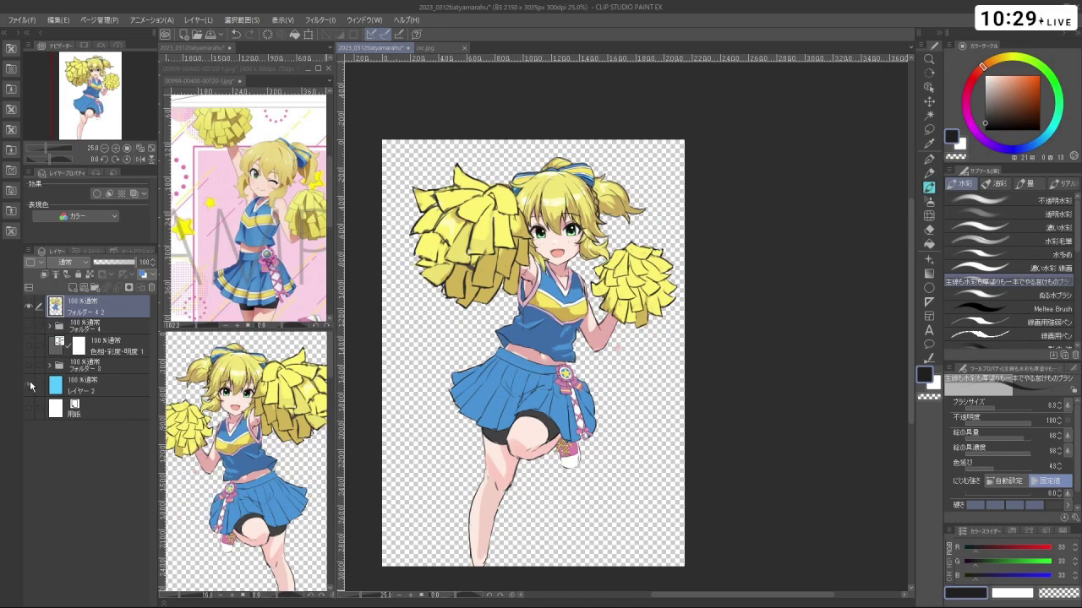
click(30, 386)
Lasso the upper body with both pom-poms on the merged copy, tilt it counterclockwise, shift it slightly left, and deselect
key(m)
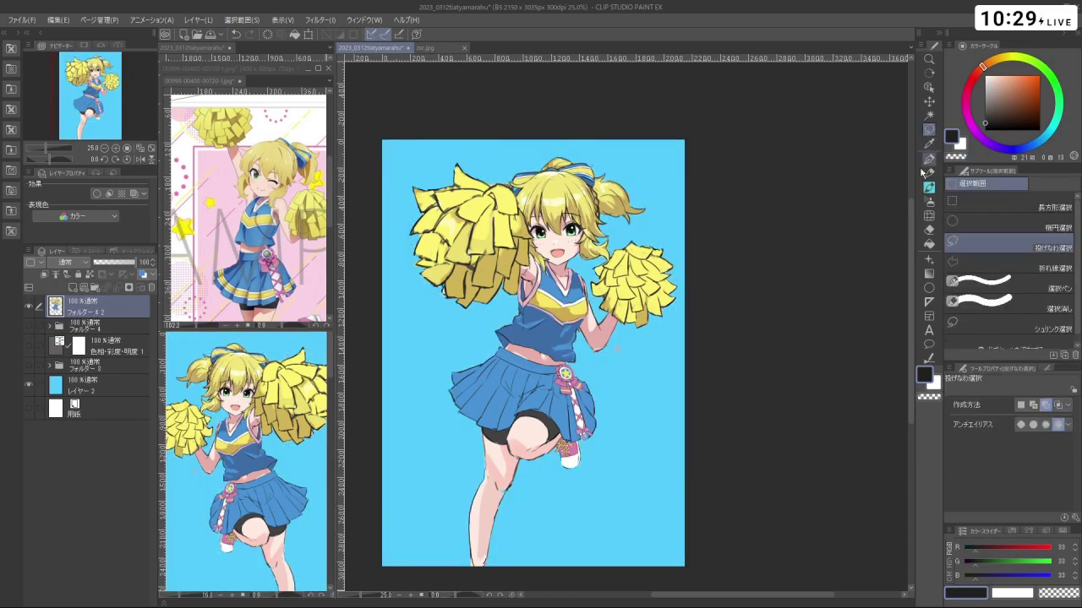
mouse_move(583, 338)
mouse_down()
mouse_move(532, 321)
mouse_move(541, 338)
mouse_move(548, 317)
mouse_move(563, 336)
mouse_move(703, 282)
mouse_move(403, 133)
mouse_move(532, 321)
mouse_up()
key(ctrl+z)
key(ctrl+t)
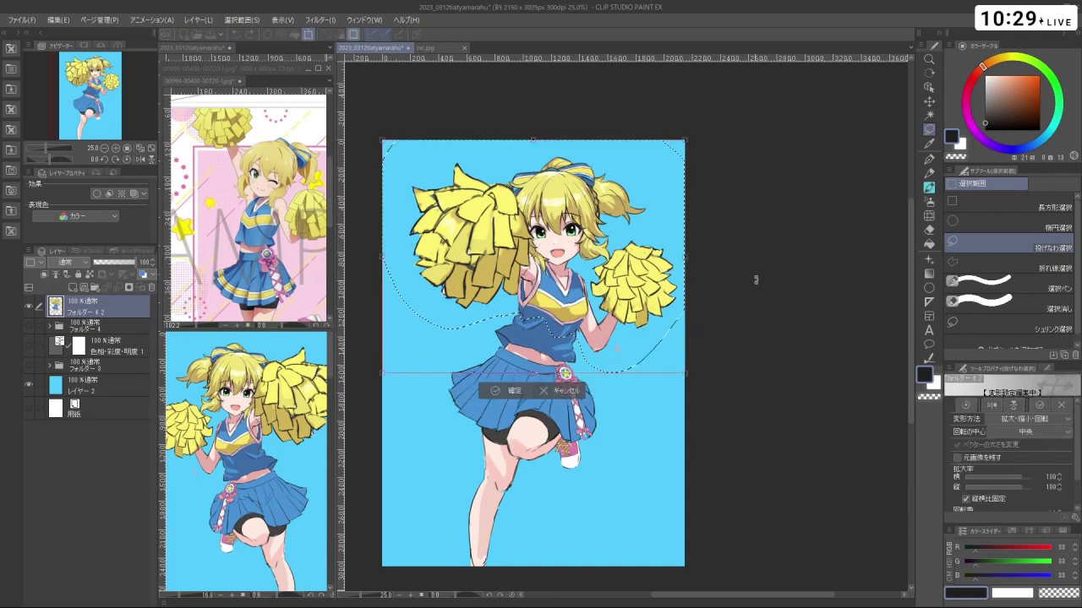
drag(755, 280, 752, 214)
mouse_move(651, 269)
mouse_down()
mouse_move(625, 273)
mouse_move(632, 278)
mouse_up()
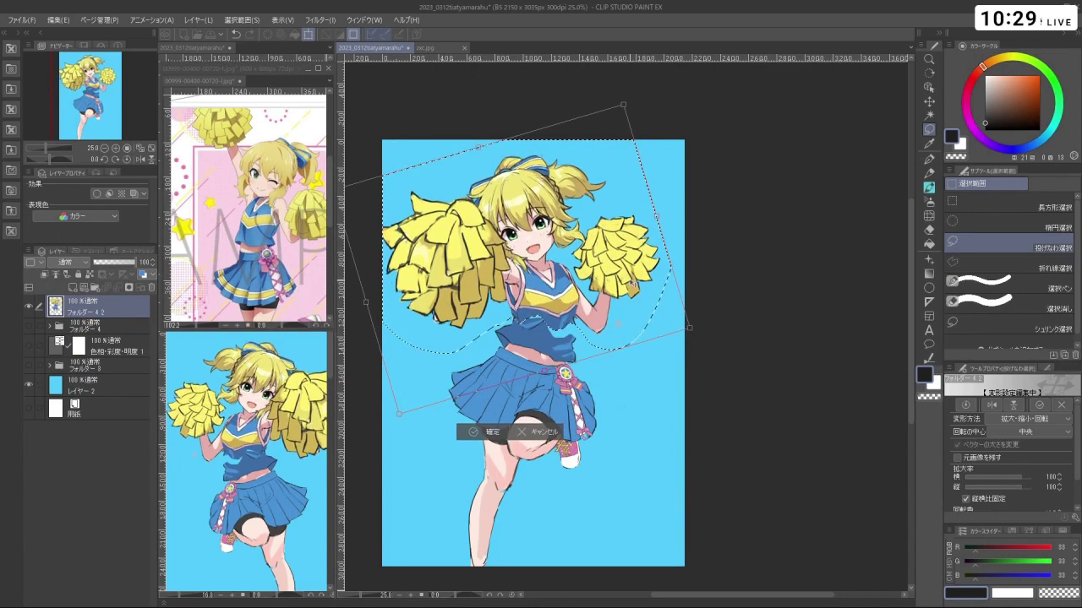
drag(652, 294, 655, 296)
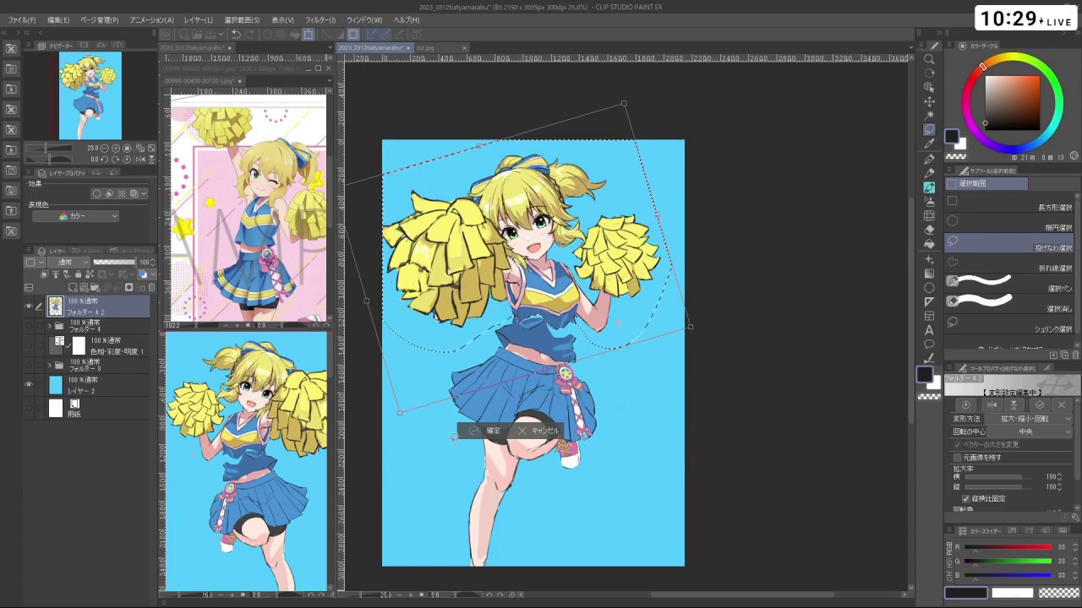
key(Return)
key(ctrl+d)
Sample the blue of the cheer top and paint over the transform seam across the torso
key(ctrl+space)
mouse_move(557, 334)
mouse_down()
mouse_move(585, 329)
mouse_move(541, 341)
mouse_up()
click(928, 188)
right_click(531, 336)
key(ctrl+alt)
right_click(531, 339)
mouse_move(499, 306)
mouse_down()
mouse_move(533, 298)
mouse_move(552, 334)
mouse_move(562, 332)
mouse_up()
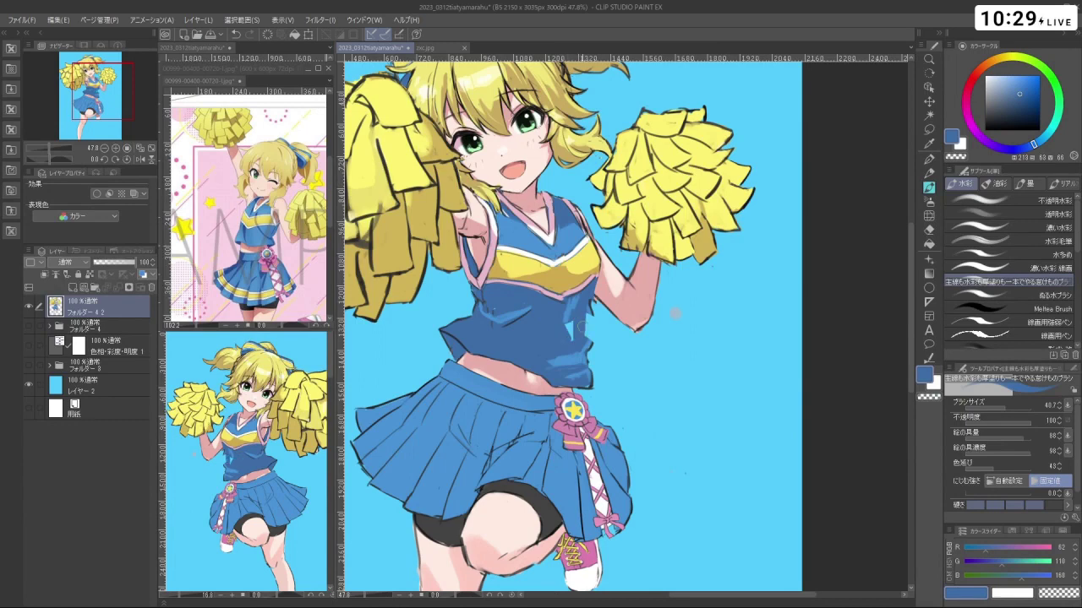
key(ctrl+z)
key(c)
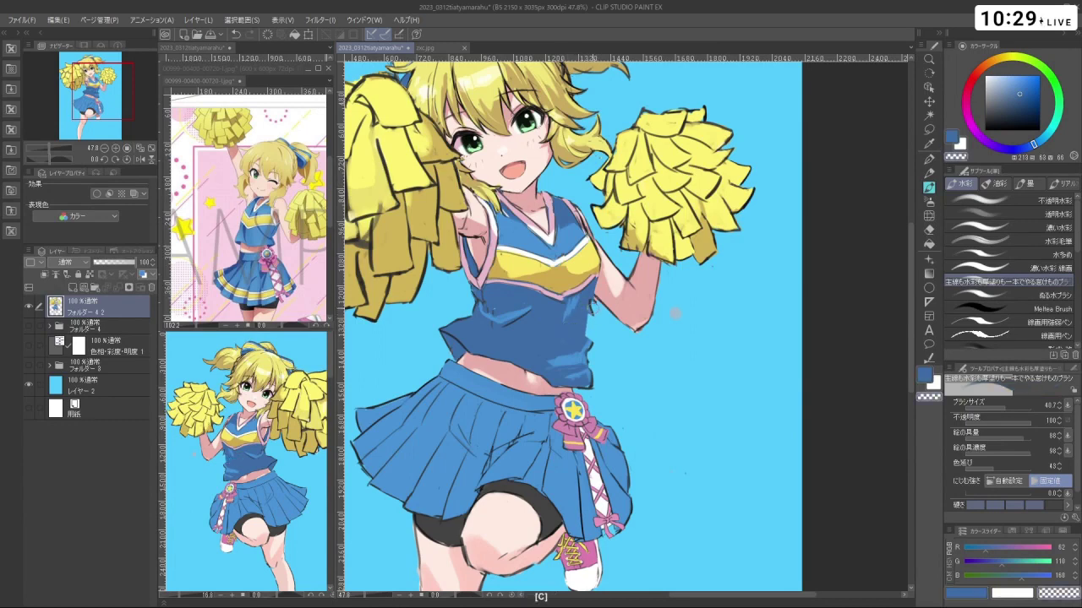
mouse_move(592, 346)
mouse_down()
mouse_move(585, 333)
mouse_move(587, 362)
mouse_up()
key(ctrl+z)
drag(587, 361, 563, 350)
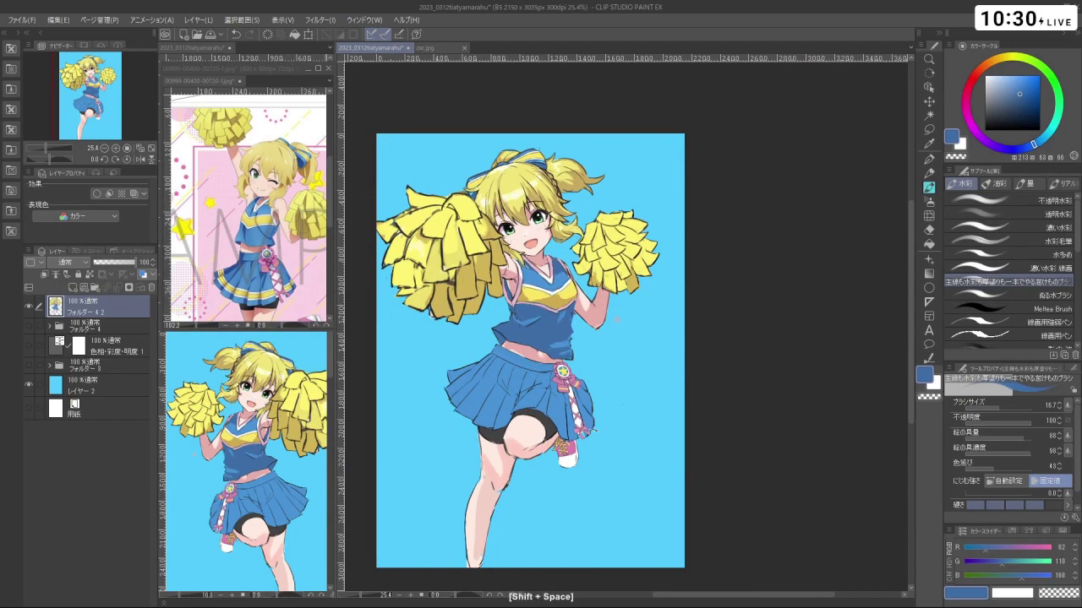
Clean up the jagged side edge and hem of the blue top near the raised arm
mouse_move(583, 405)
mouse_down()
mouse_move(671, 400)
mouse_move(579, 403)
mouse_up()
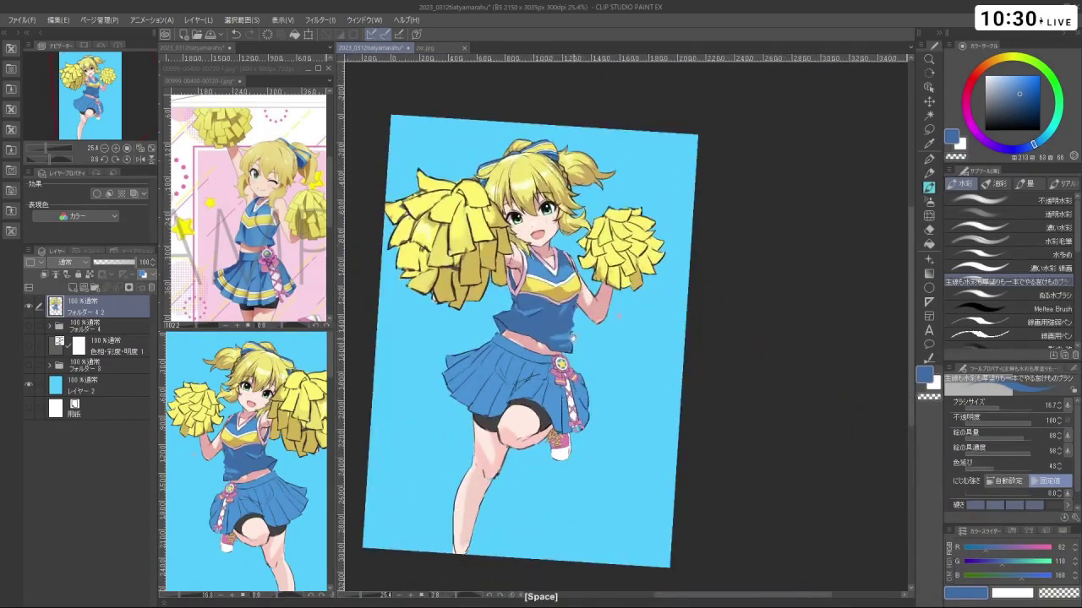
mouse_move(566, 366)
mouse_down()
mouse_move(600, 366)
mouse_move(572, 351)
mouse_up()
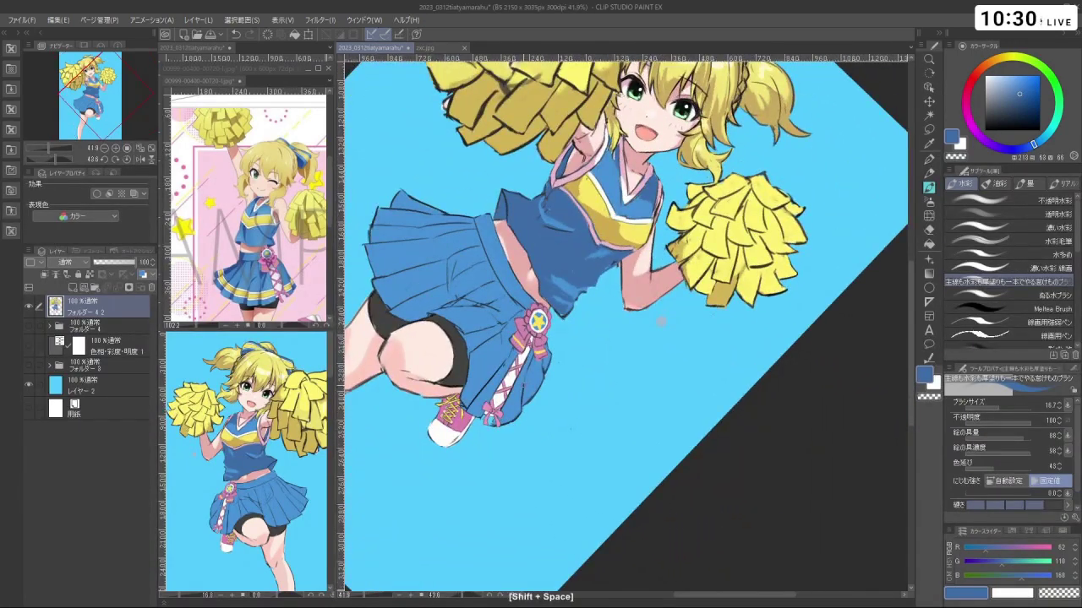
drag(660, 322, 608, 297)
key(c)
mouse_move(634, 390)
mouse_down()
mouse_move(623, 425)
mouse_move(624, 412)
mouse_up()
mouse_move(629, 387)
mouse_down()
mouse_move(621, 417)
mouse_move(574, 418)
mouse_move(544, 393)
mouse_move(568, 396)
mouse_move(562, 408)
mouse_move(585, 394)
mouse_move(574, 400)
mouse_up()
Sample the skin pink, fill the bare waist beside the rosette, and try near-black contour strokes along the waist
alt+click(558, 407)
right_click(560, 399)
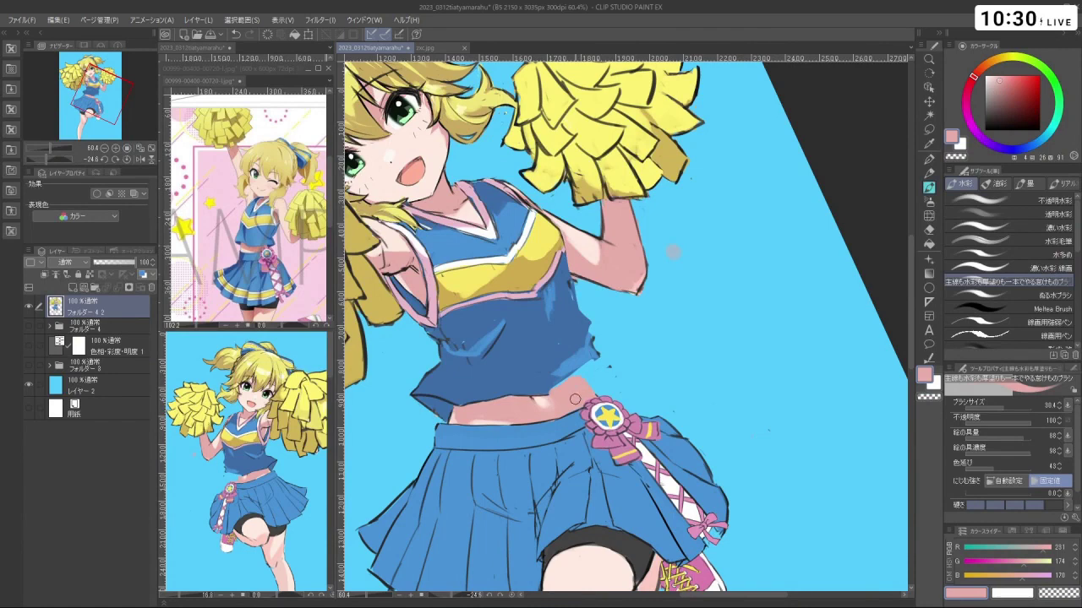
drag(992, 117, 985, 124)
drag(585, 379, 585, 380)
key(ctrl+z)
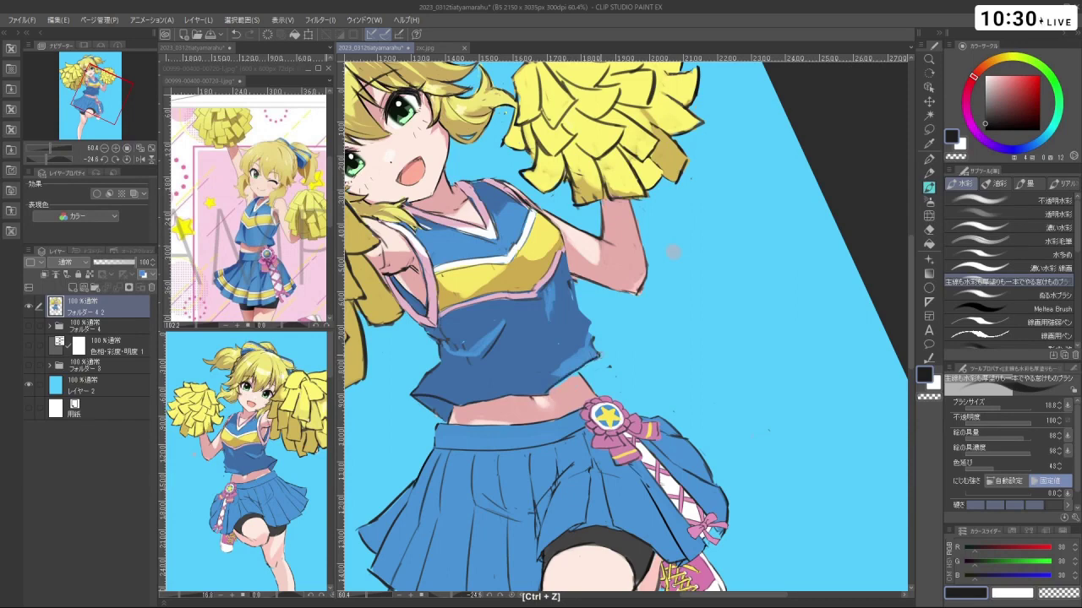
key(ctrl+z)
drag(569, 268, 570, 283)
key(ctrl+z)
Touch up the waist and the top's hem with near-black and sampled skin pink, and review the whole figure
drag(635, 344, 576, 344)
drag(577, 344, 534, 324)
drag(611, 281, 641, 368)
drag(716, 310, 535, 317)
click(571, 338)
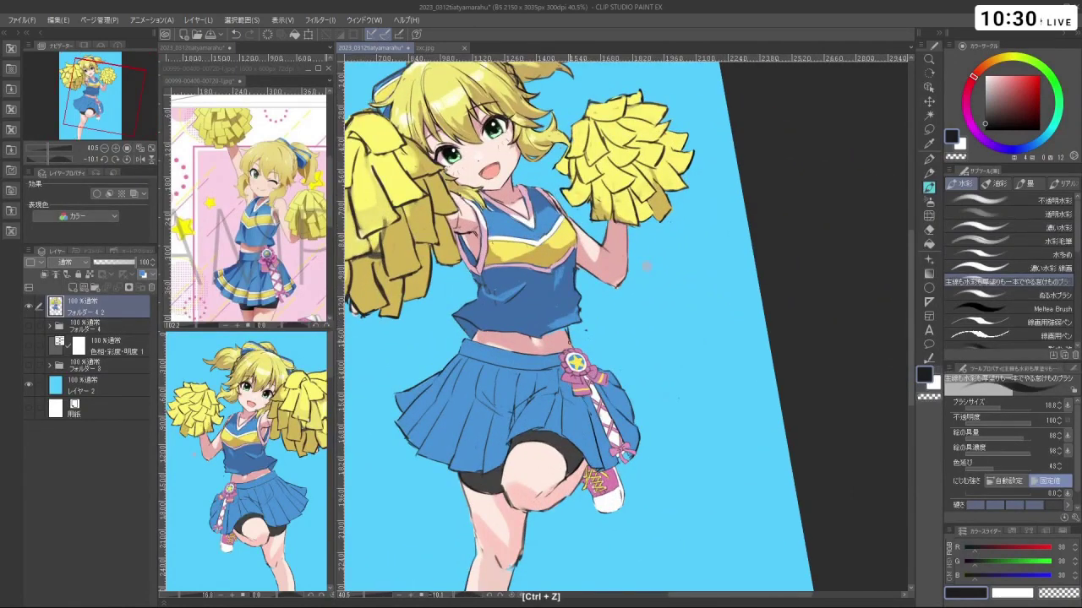
click(572, 338)
right_click(551, 338)
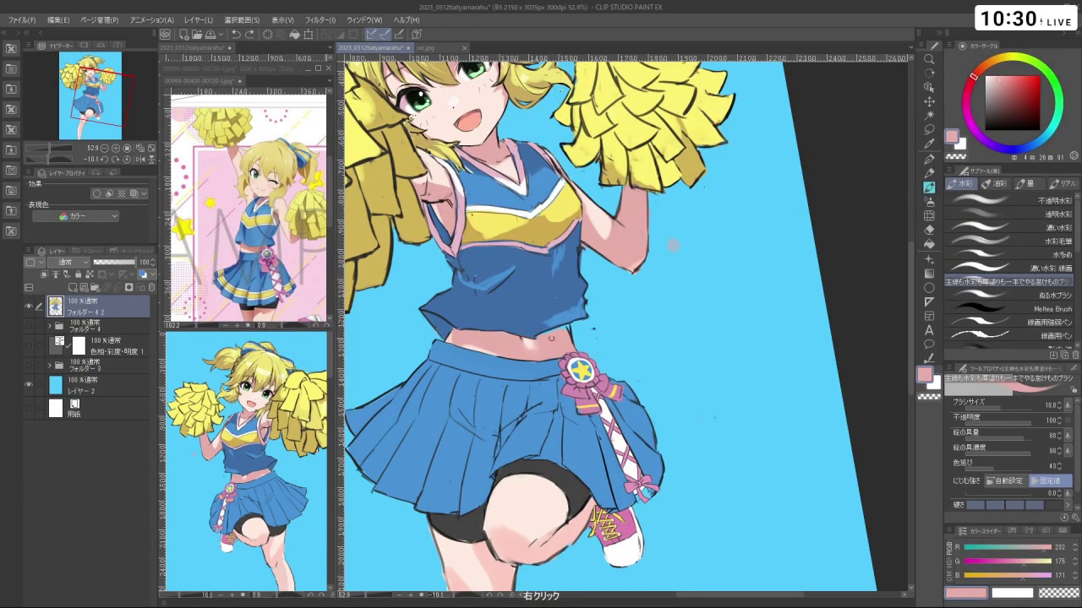
key(ctrl+z)
drag(566, 331, 583, 428)
drag(710, 369, 599, 498)
drag(600, 513, 608, 515)
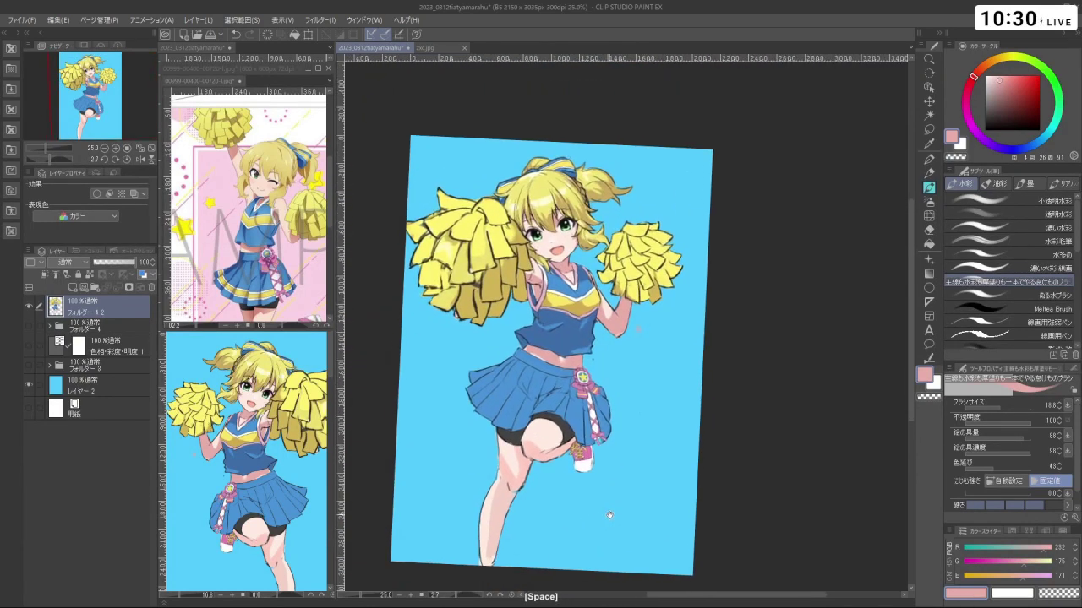
Compare the tilted upper body in フォルダー 4 2 with フォルダー 4 by toggling their visibility, ending with only フォルダー 4 2 shown
click(28, 325)
click(31, 307)
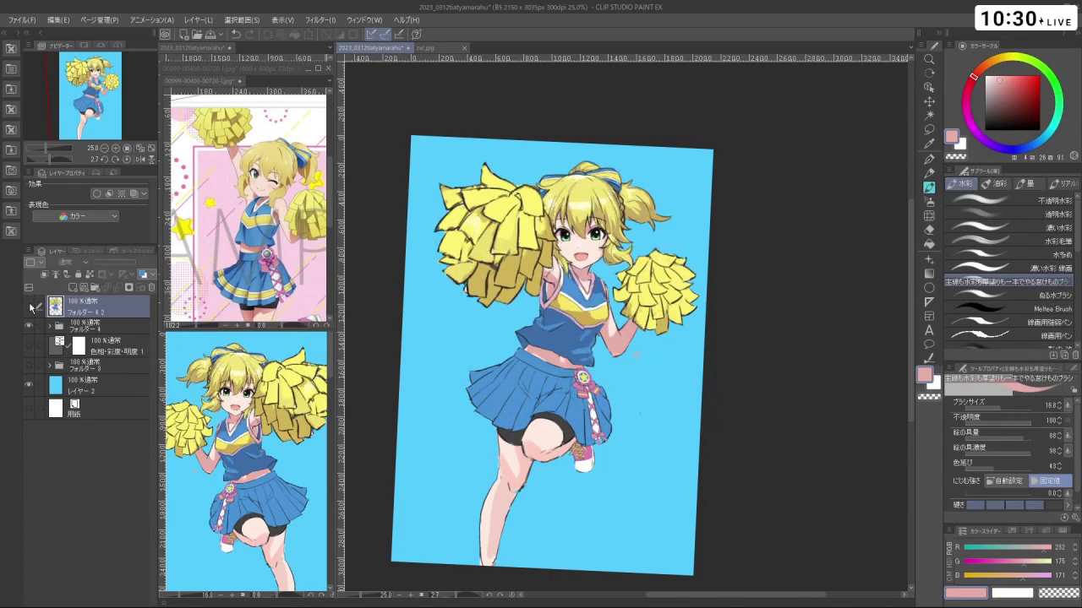
click(31, 306)
click(31, 306)
click(30, 306)
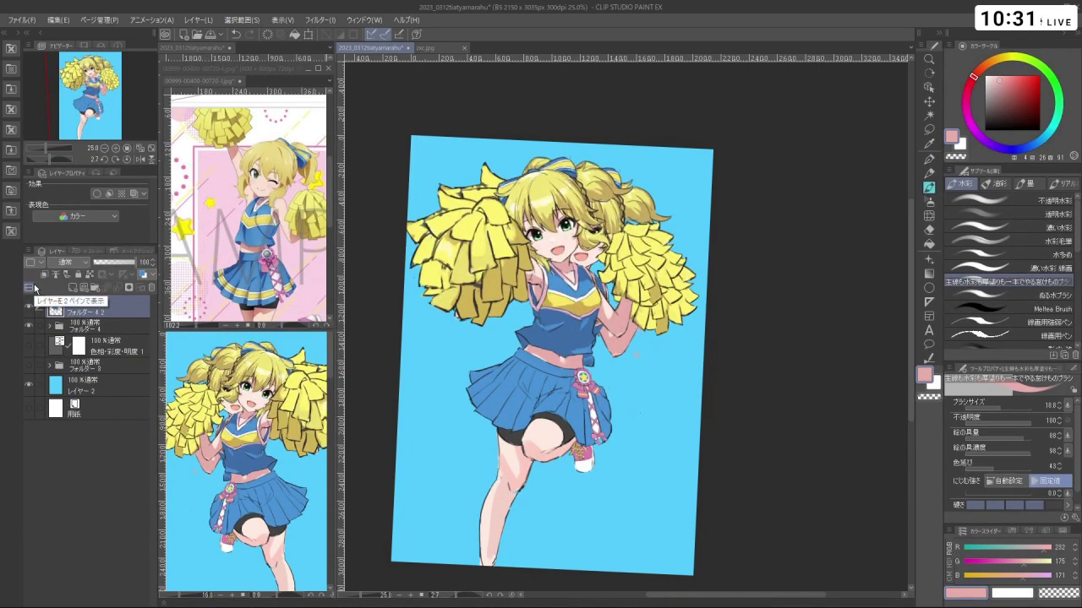
click(30, 327)
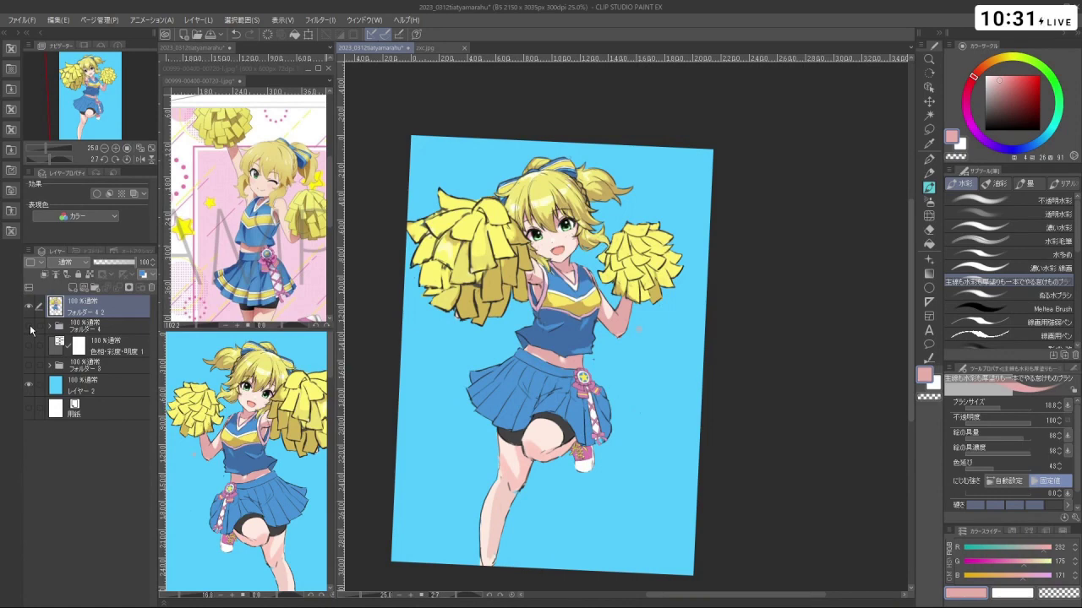
click(31, 327)
click(28, 310)
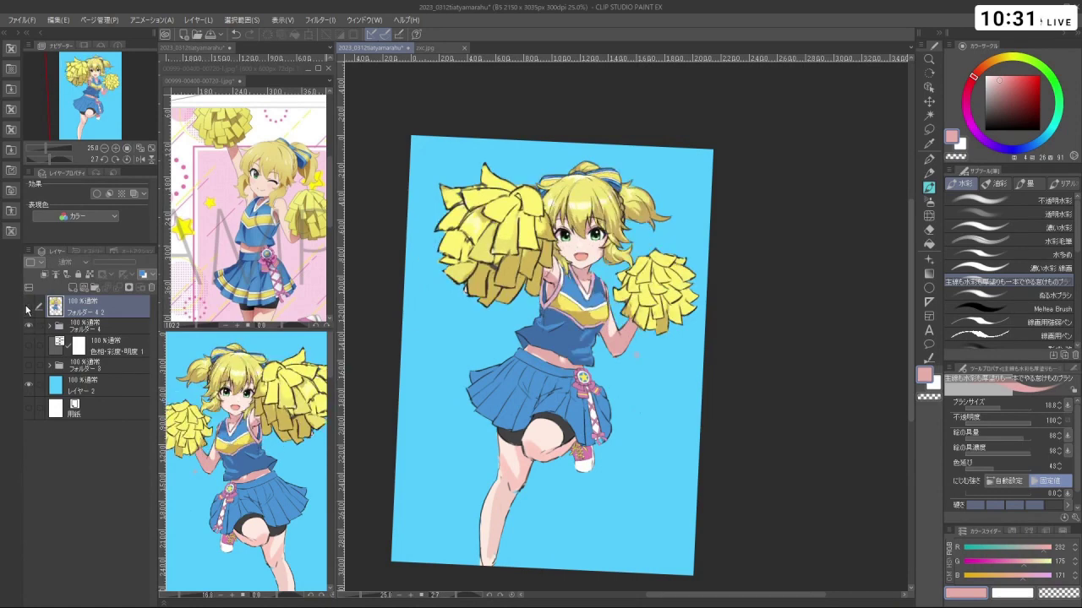
click(28, 310)
click(28, 310)
click(28, 310)
click(28, 310)
click(28, 310)
click(28, 310)
click(28, 310)
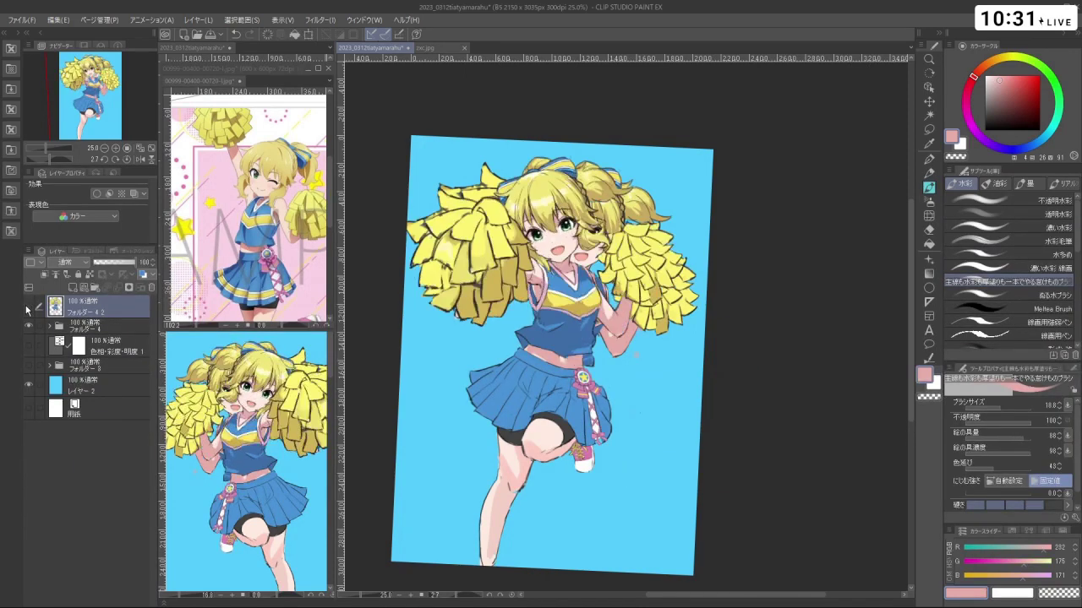
click(28, 310)
click(28, 311)
click(28, 310)
click(28, 310)
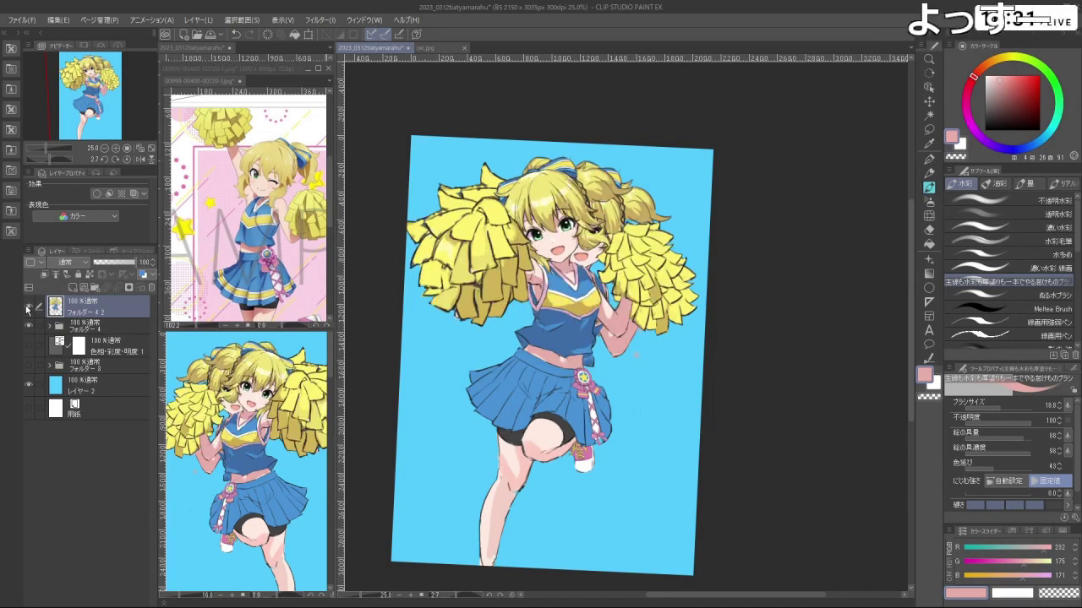
click(28, 310)
click(28, 310)
click(28, 311)
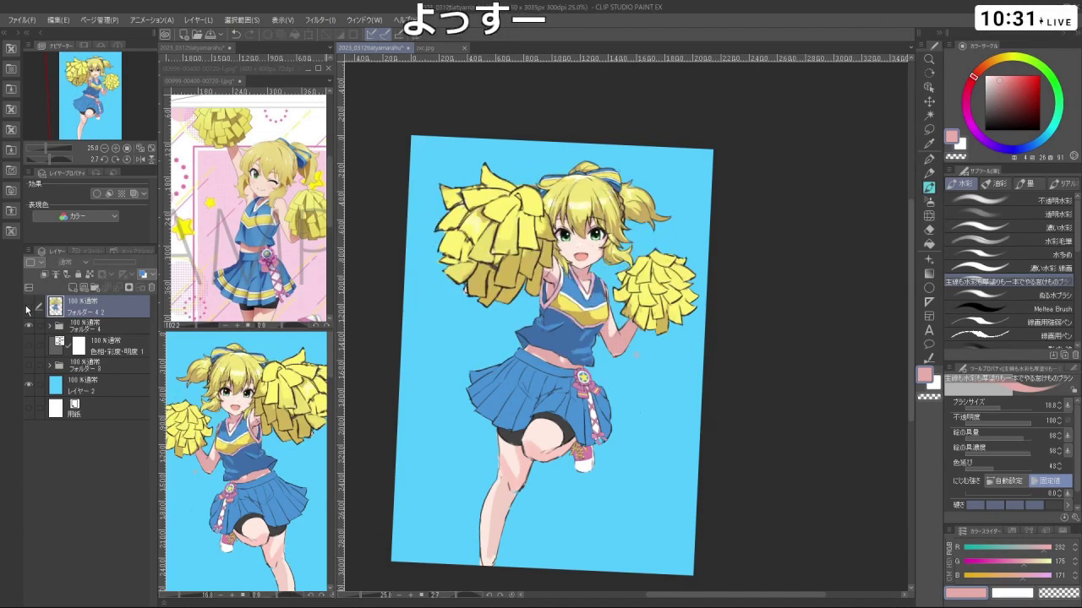
click(27, 311)
click(28, 310)
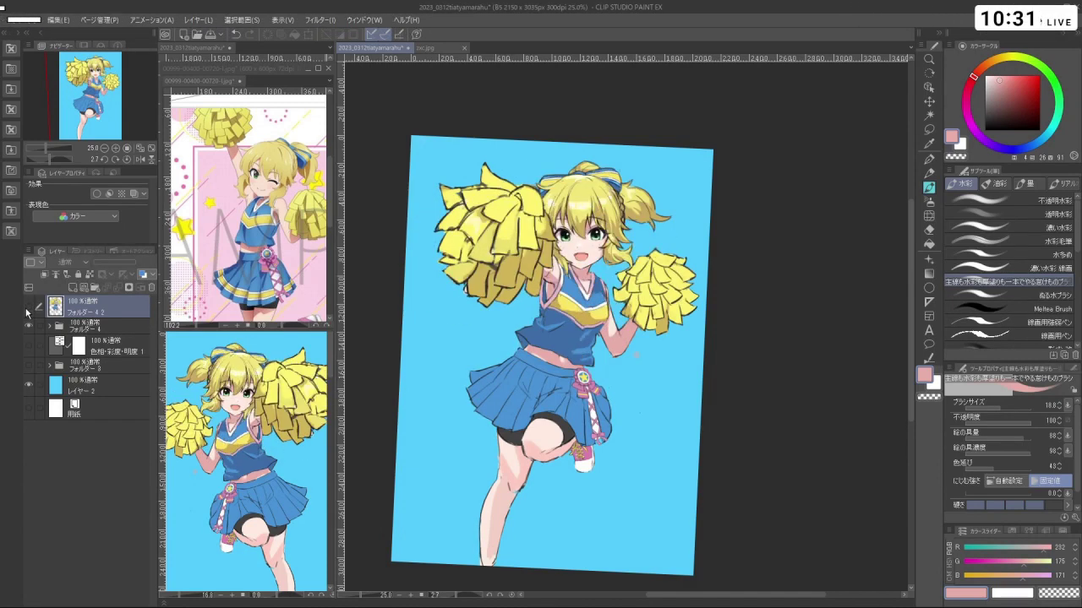
click(28, 308)
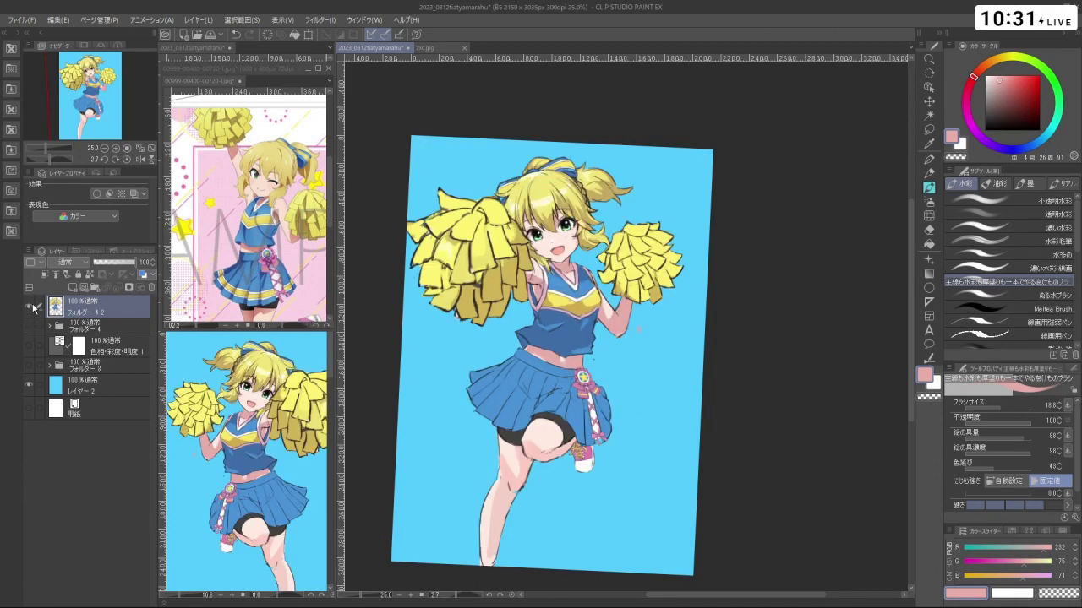
Show the original pose in フォルダー 4 for another review, and switch back to the tilted version in フォルダー 4 2
scroll(611, 395, down, 2)
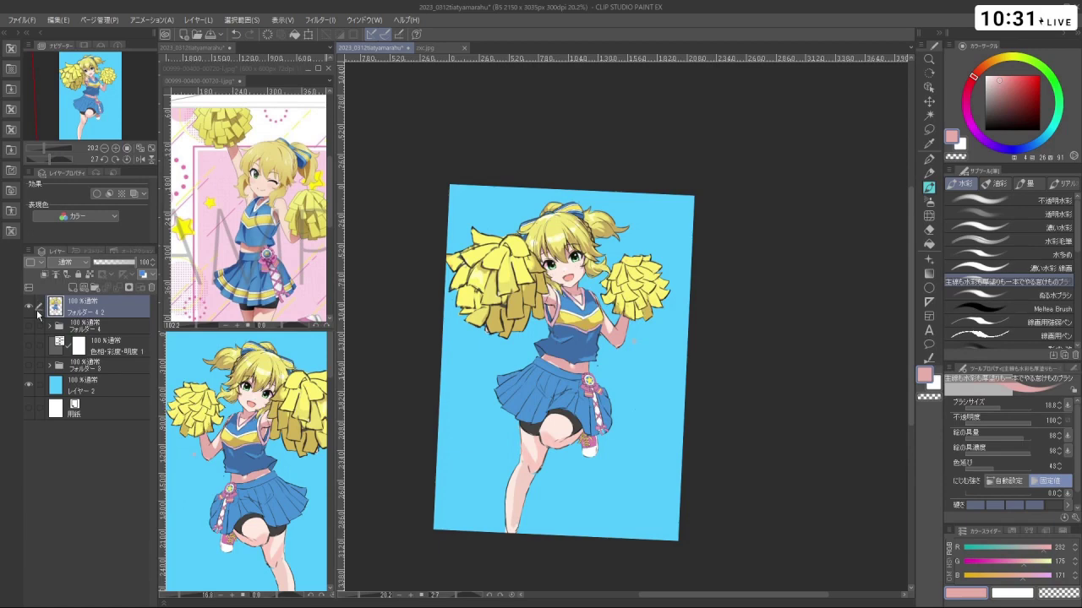
click(28, 306)
click(29, 326)
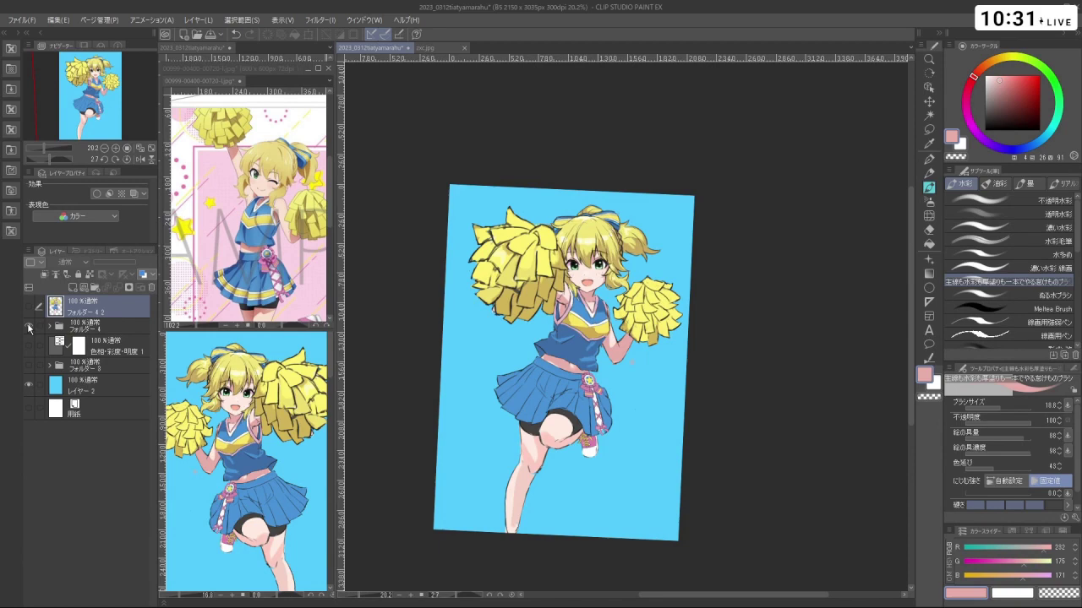
scroll(518, 309, up, 3)
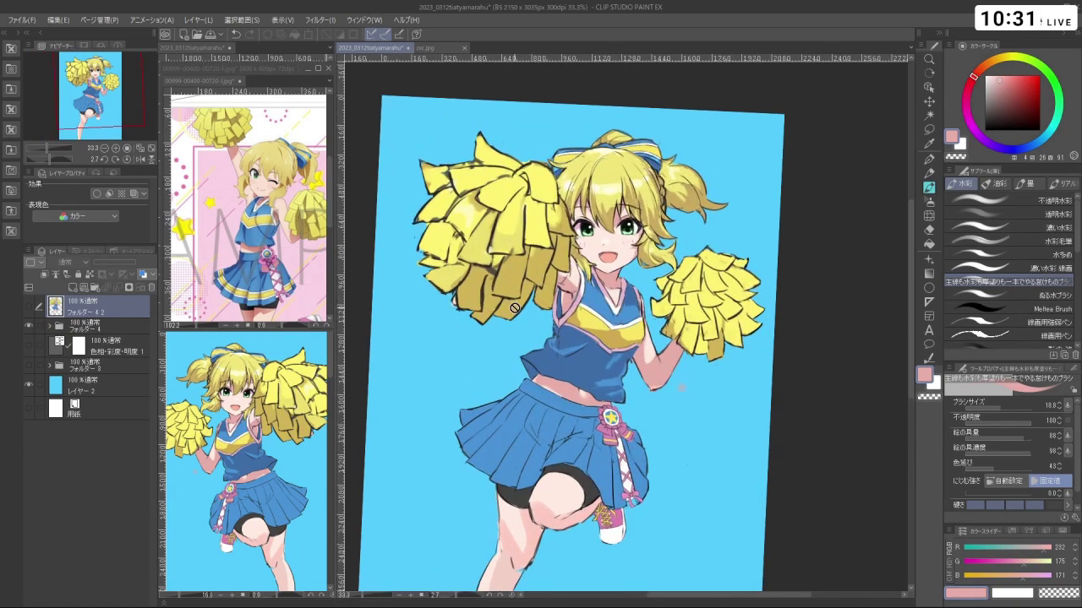
scroll(514, 308, down, 2)
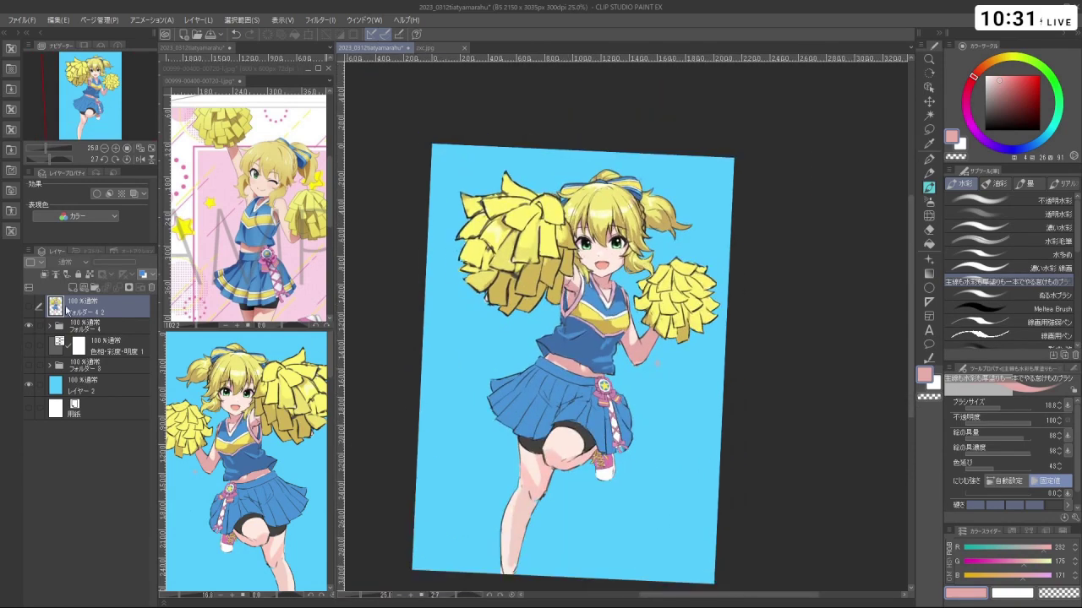
click(29, 306)
click(29, 326)
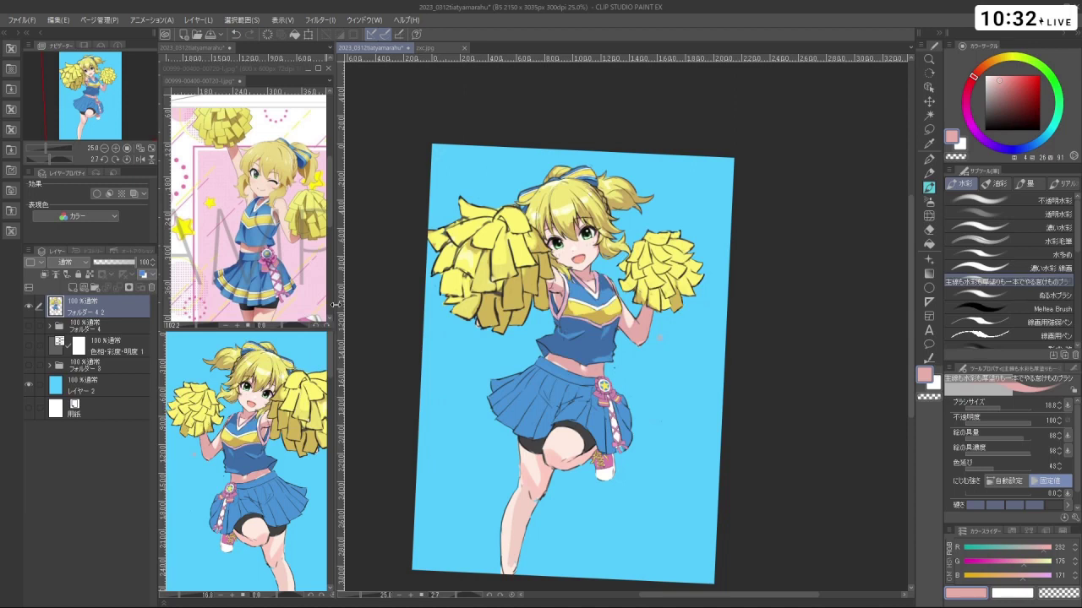
Lasso the smaller pom-pom with its raised arm, rotate it slightly clockwise and lower it, apply the transform, and deselect
key(m)
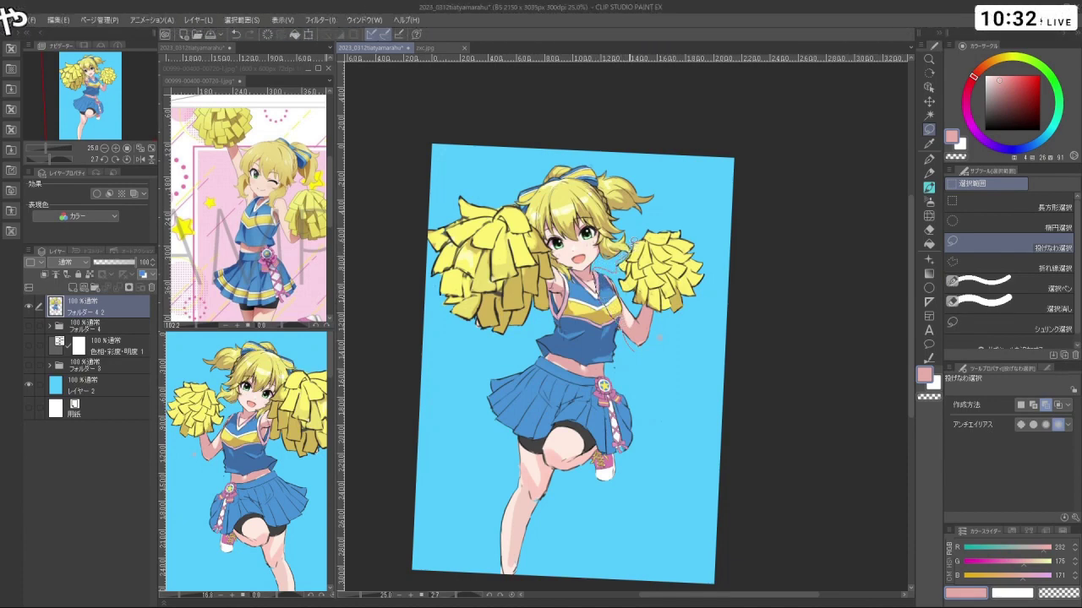
mouse_move(629, 246)
mouse_down()
mouse_move(723, 231)
mouse_move(744, 313)
mouse_move(596, 355)
mouse_up()
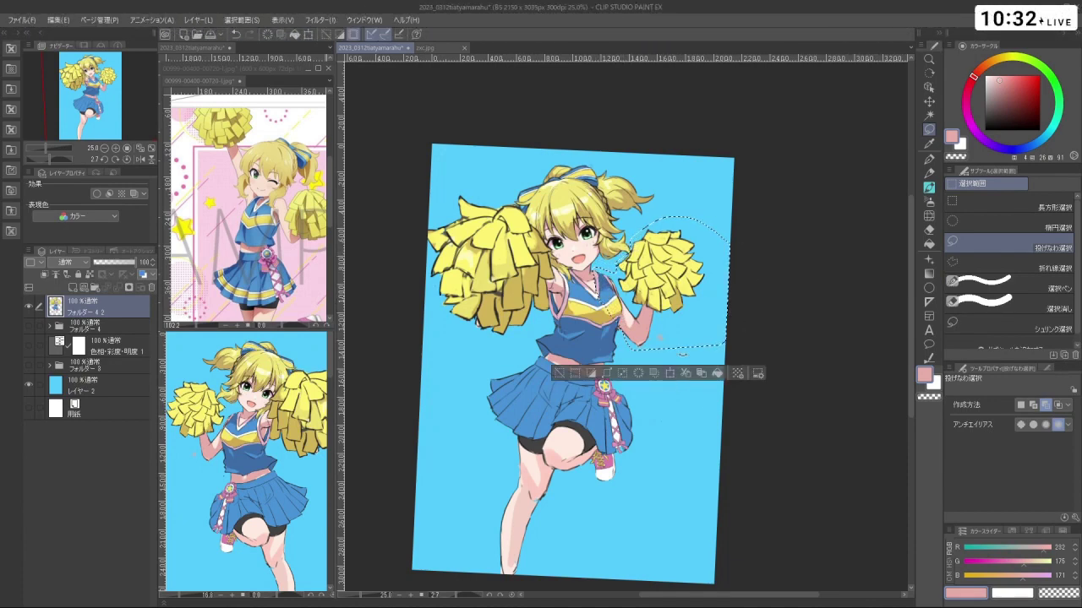
key(ctrl+t)
mouse_move(696, 329)
mouse_down()
mouse_move(730, 349)
mouse_move(713, 359)
mouse_up()
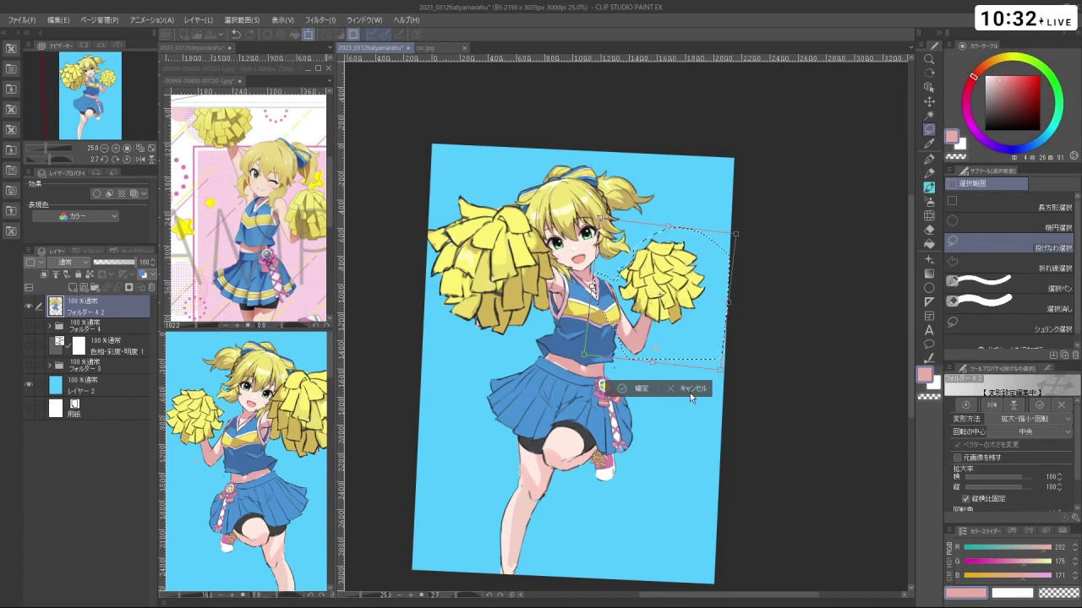
click(615, 388)
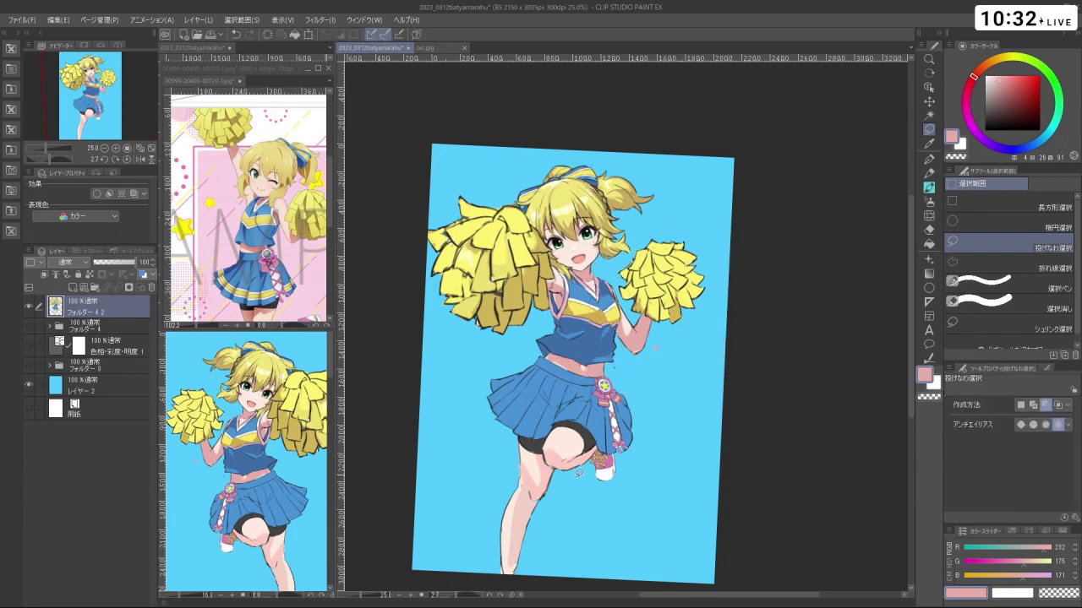
Lasso the skirt and legs, rotate them counterclockwise beneath the torso with a slight shift, apply the transform, and deselect
mouse_move(578, 491)
mouse_down()
mouse_move(524, 584)
mouse_move(469, 526)
mouse_move(459, 387)
mouse_move(538, 342)
mouse_move(628, 370)
mouse_move(657, 415)
mouse_move(635, 470)
mouse_up()
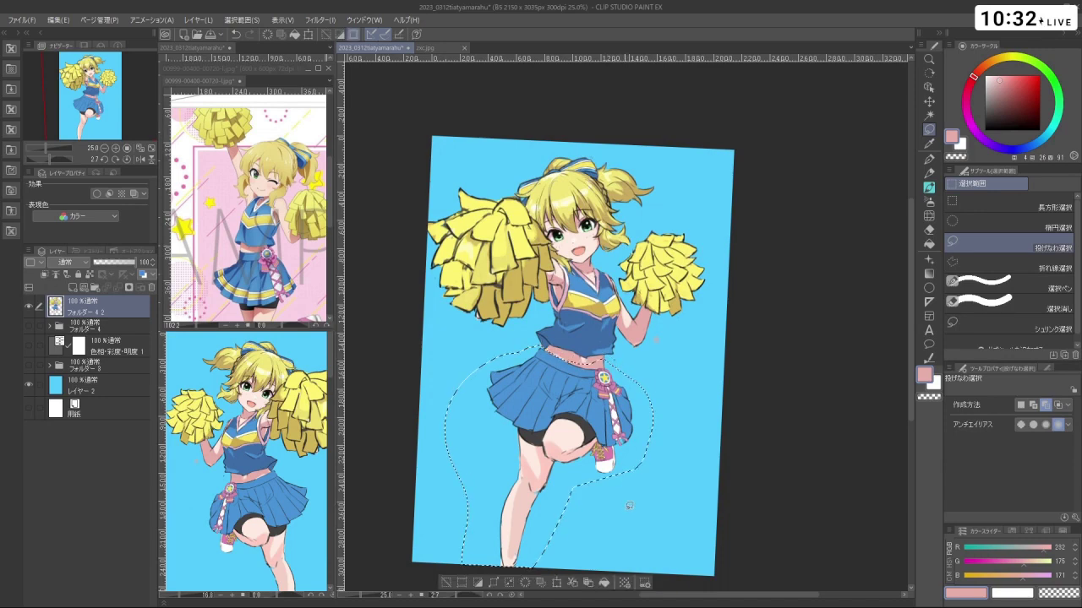
key(ctrl+t)
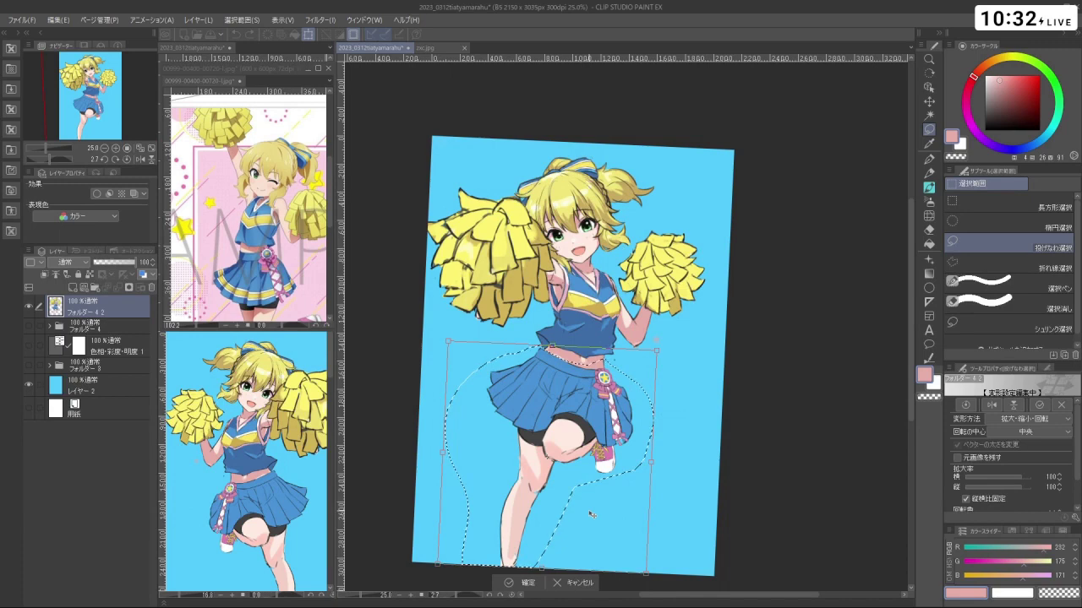
drag(691, 338, 670, 316)
drag(625, 416, 642, 419)
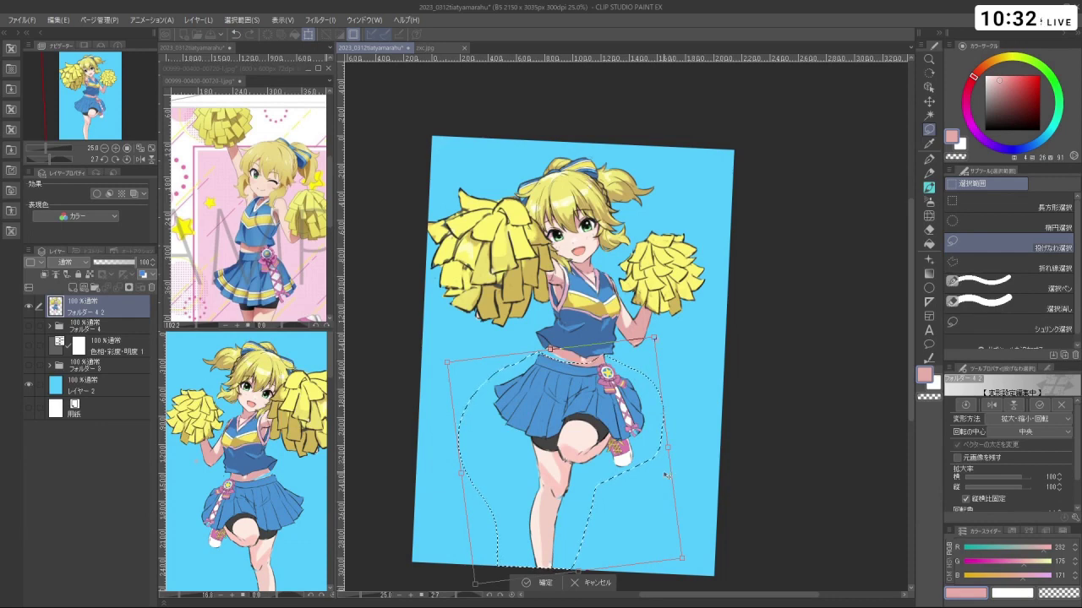
drag(679, 507, 678, 523)
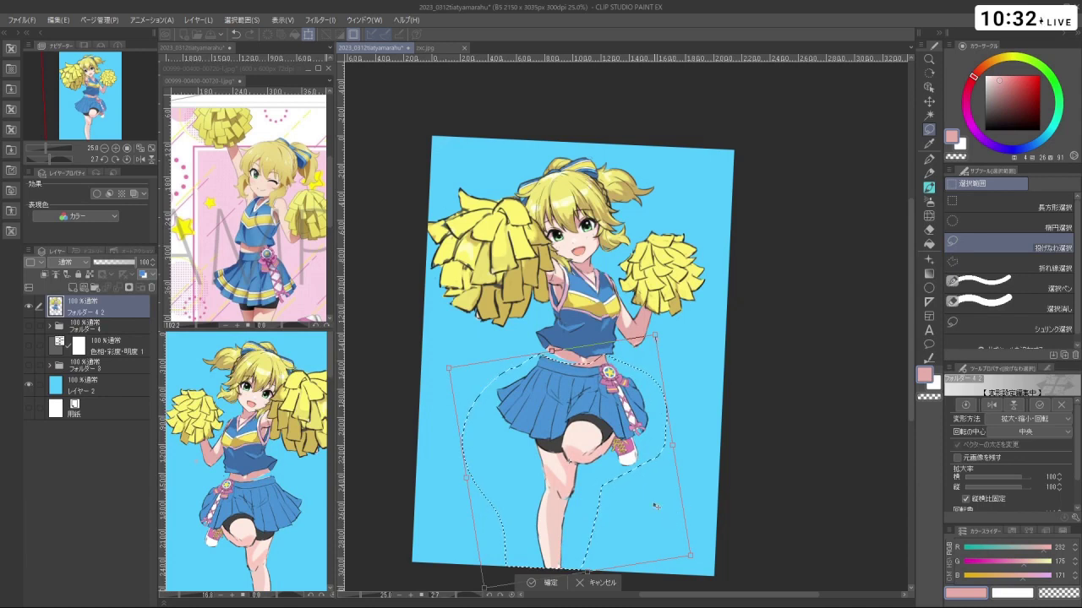
click(551, 578)
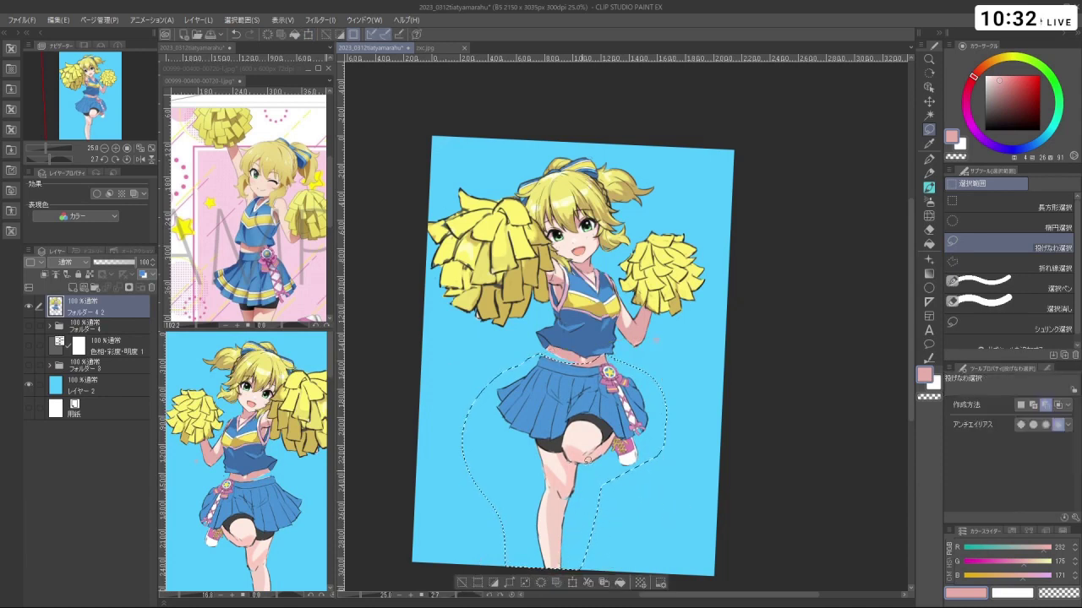
key(ctrl+d)
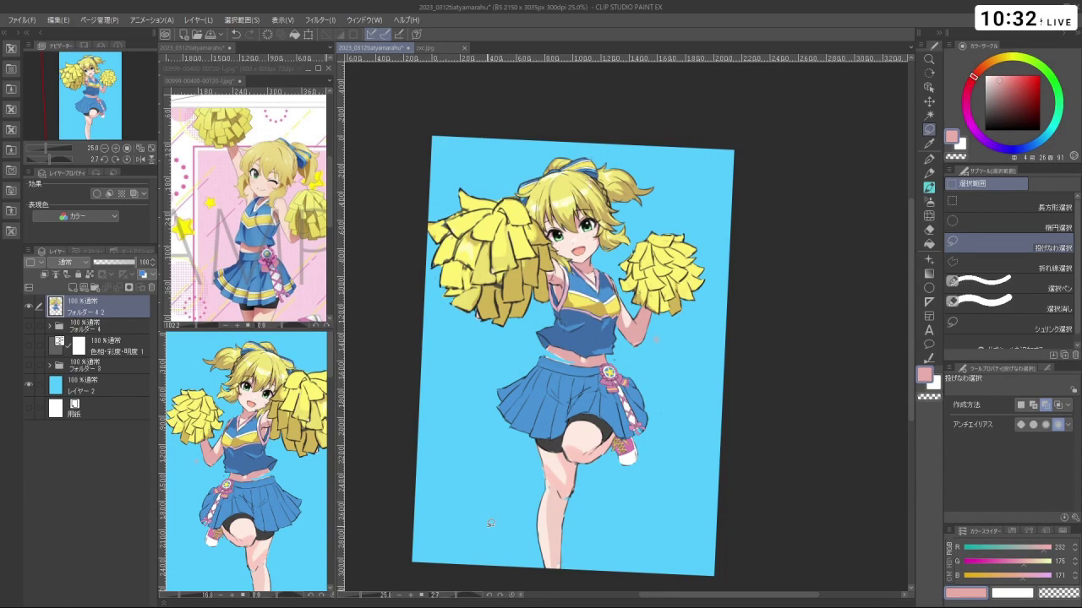
Fill the gap between the waist and the skirt's waistband with skin pink sampled from the belly
drag(554, 345, 597, 281)
key(b)
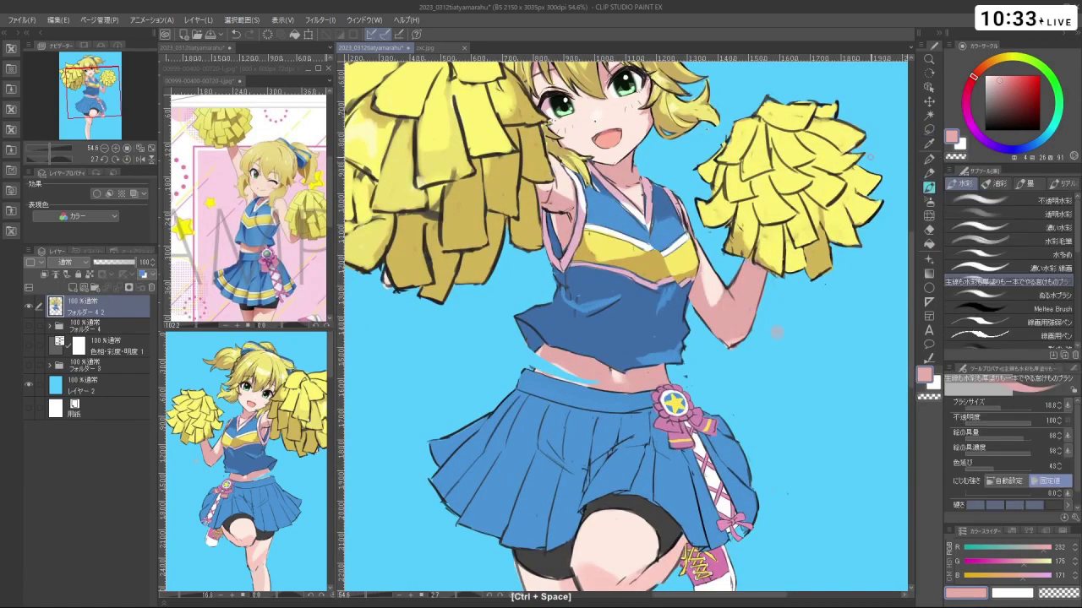
right_click(576, 363)
key(ctrl+z)
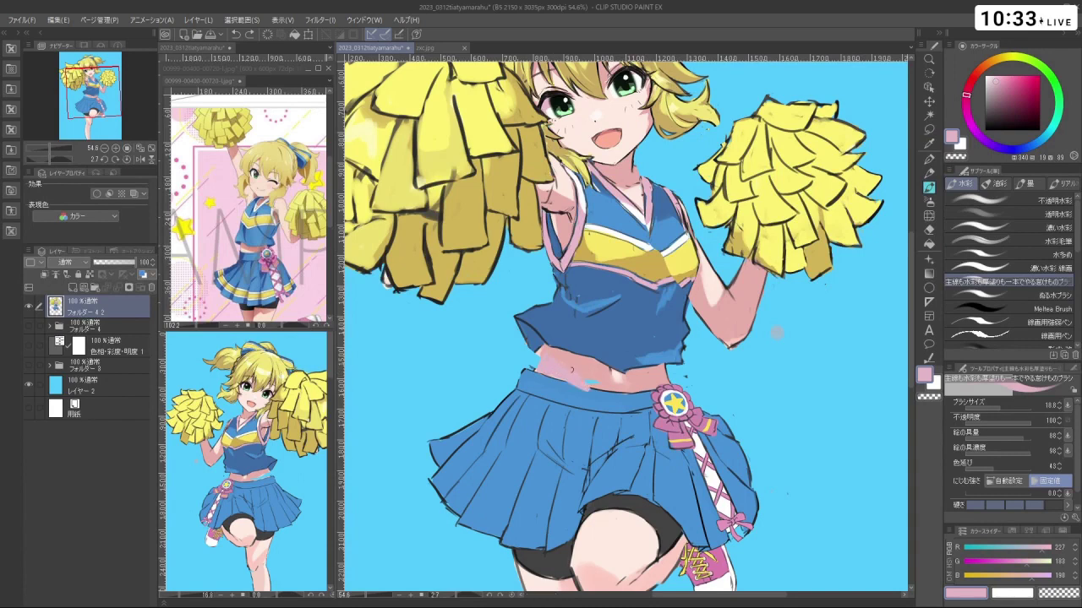
key(ctrl+z)
right_click(582, 369)
right_click(580, 368)
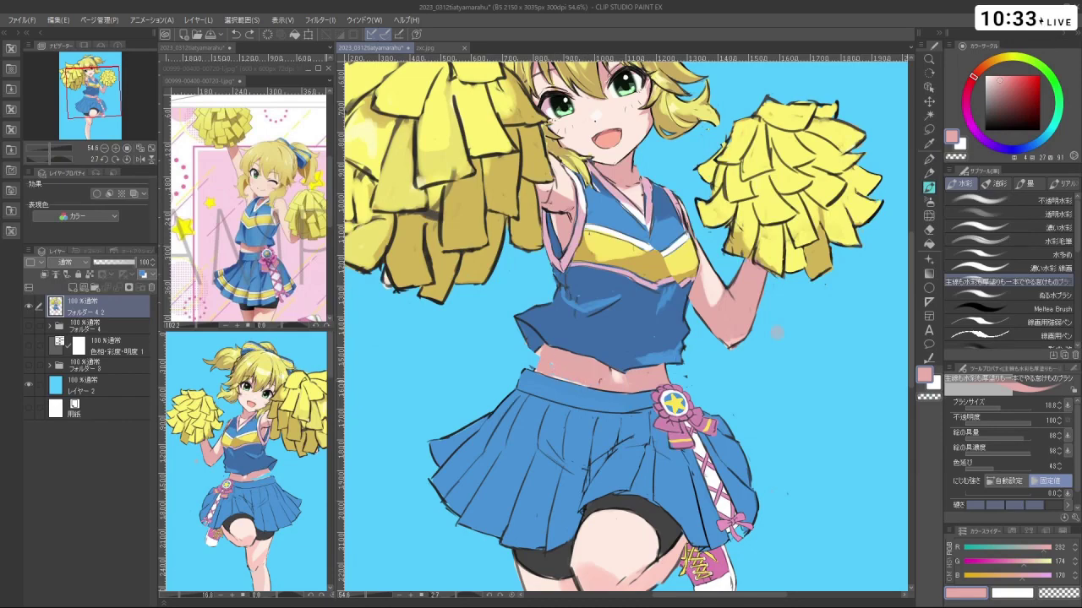
Touch up the waist outline in near-black and the top's hem with sampled blue, and review the whole figure
drag(769, 327, 756, 251)
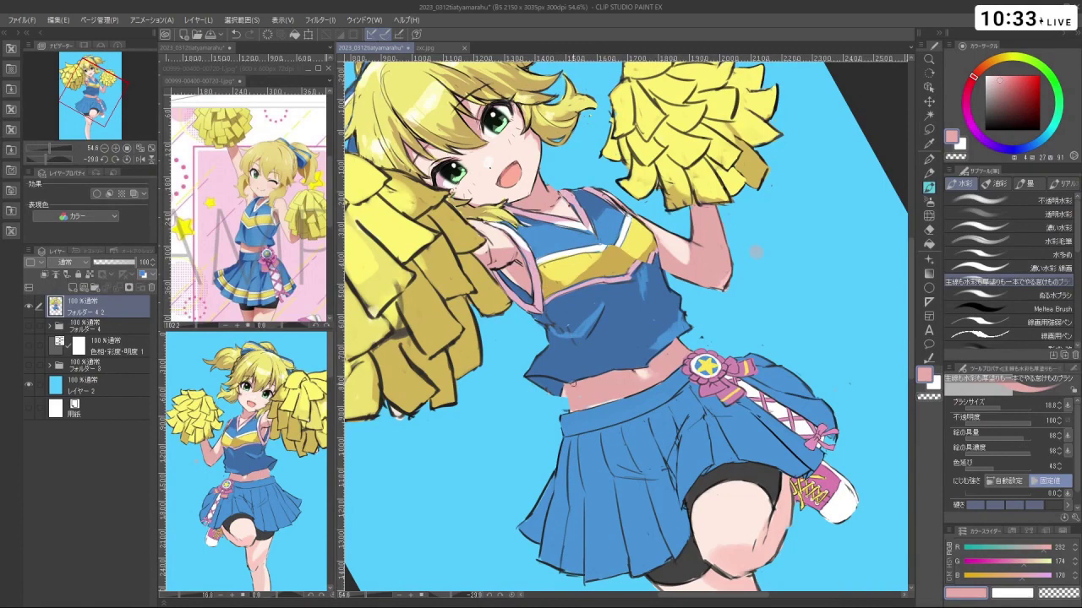
click(986, 113)
click(985, 124)
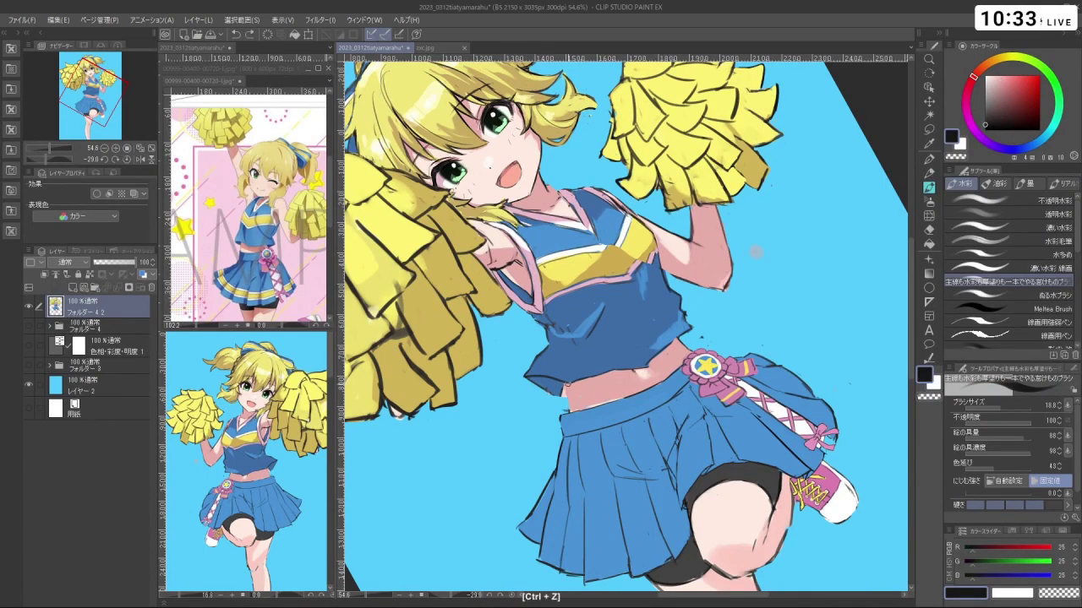
right_click(557, 383)
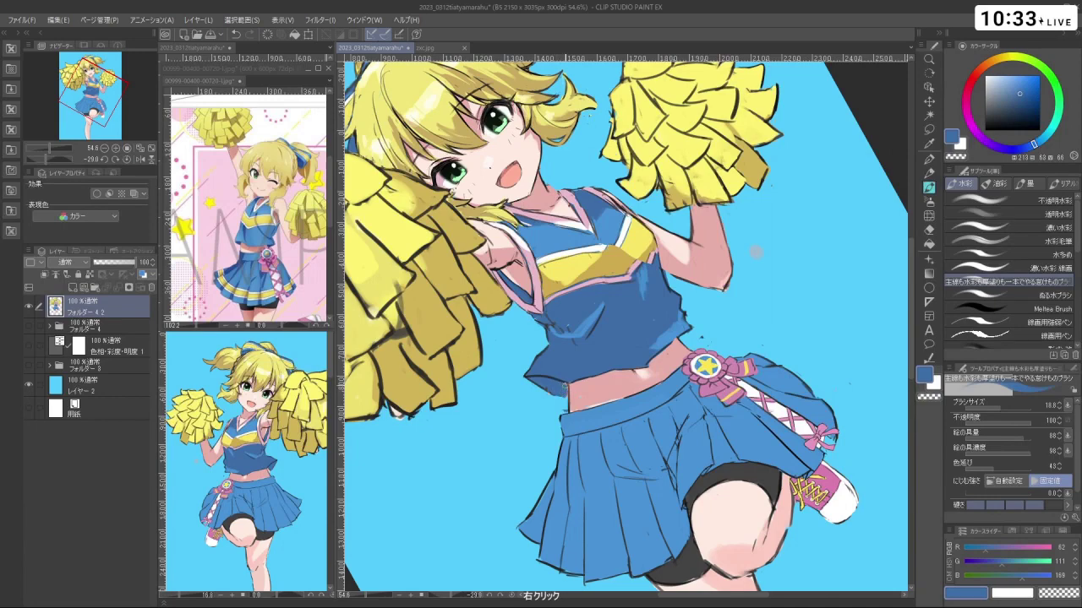
drag(565, 386, 568, 390)
drag(642, 266, 583, 274)
drag(718, 402, 736, 278)
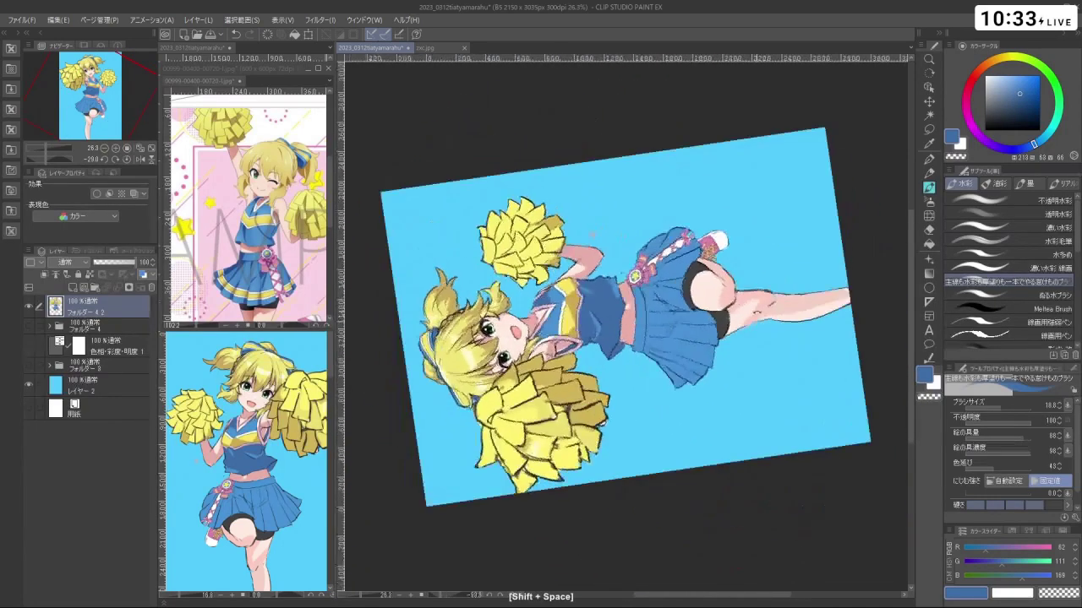
mouse_move(625, 180)
mouse_down()
mouse_move(598, 182)
mouse_move(716, 211)
mouse_move(760, 382)
mouse_move(754, 359)
mouse_move(727, 379)
mouse_move(659, 348)
mouse_up()
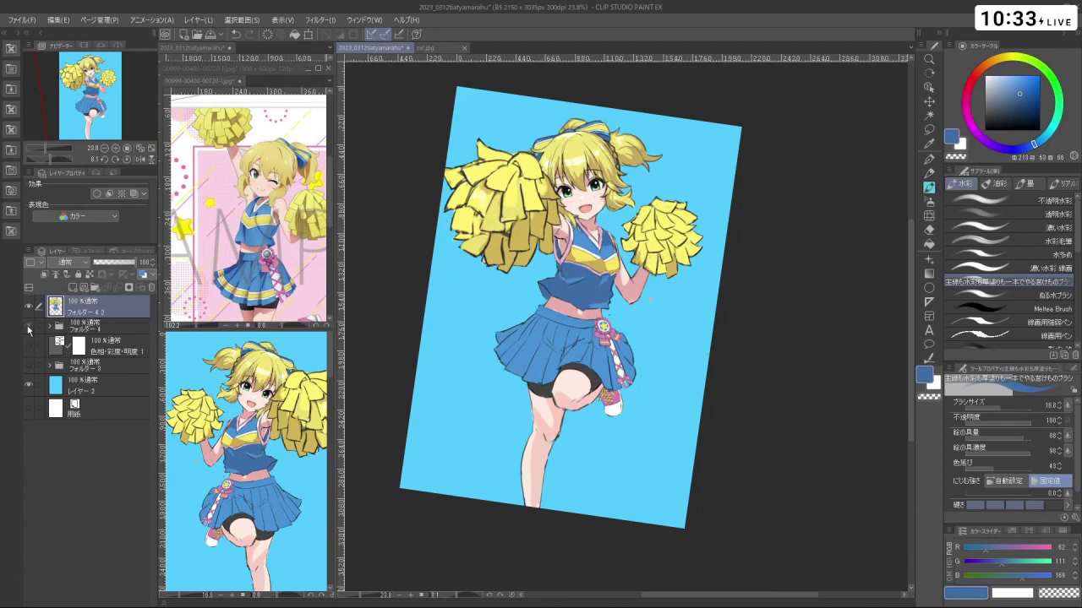
Compare the re-posed figure in フォルダー 4 2 with the original in フォルダー 4, ending with only フォルダー 4 2 shown
click(28, 326)
click(30, 307)
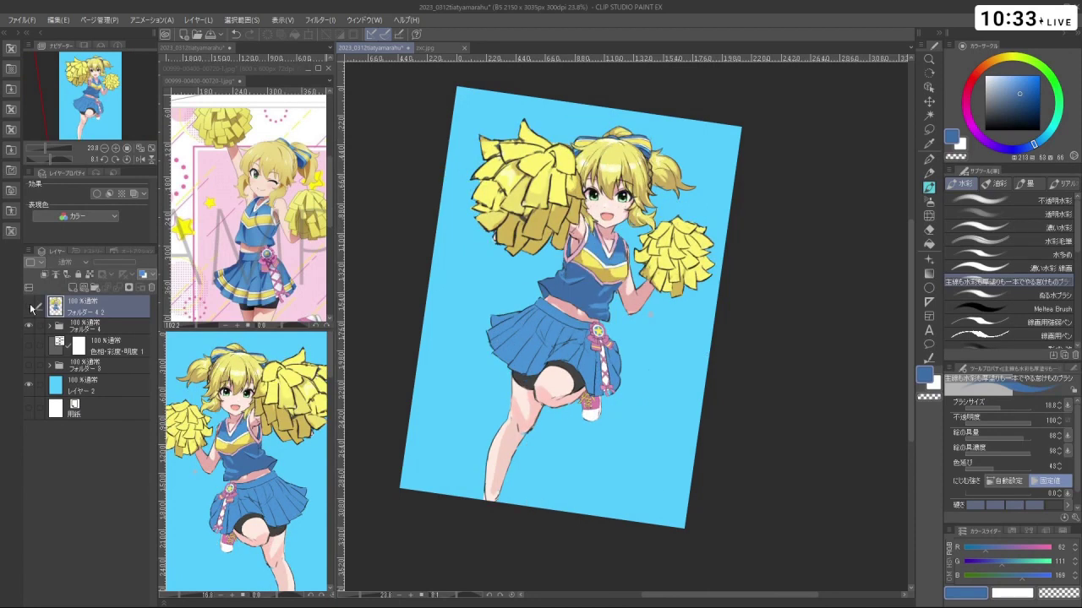
click(30, 309)
click(30, 327)
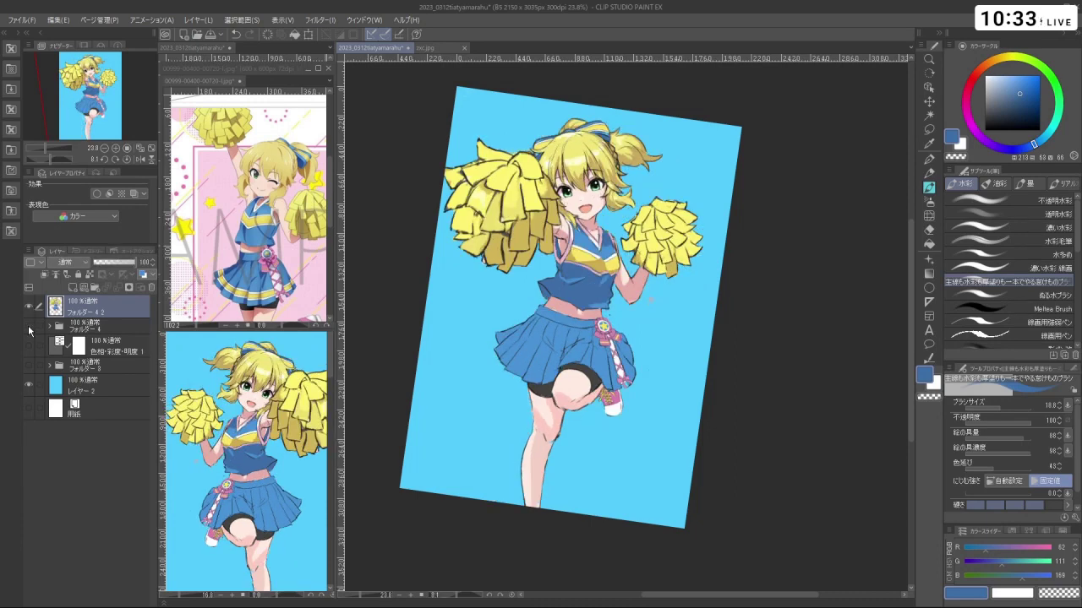
click(29, 328)
click(30, 328)
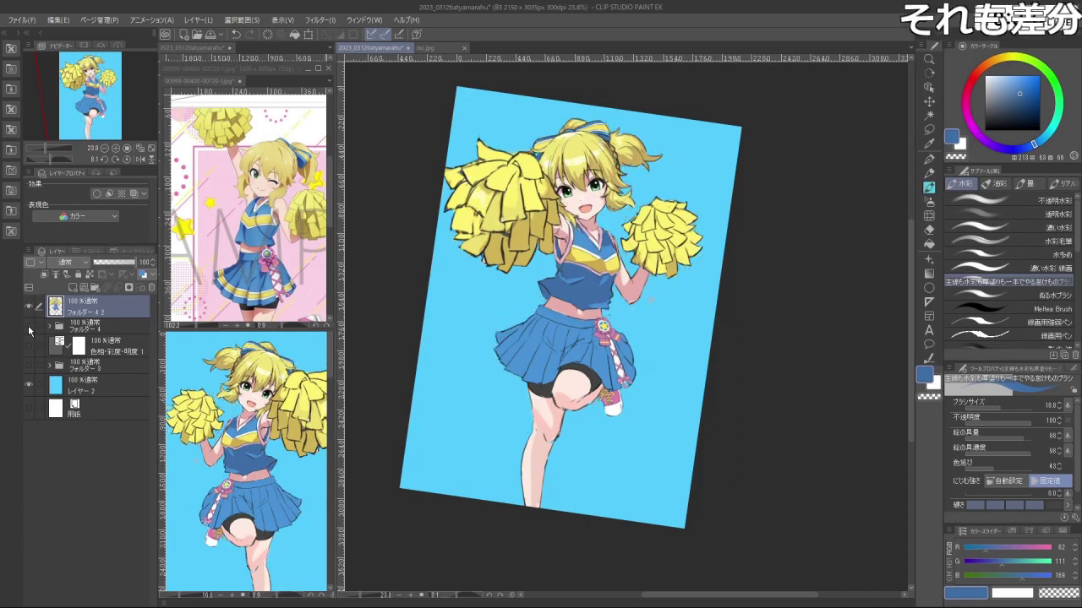
click(30, 328)
click(29, 328)
click(29, 329)
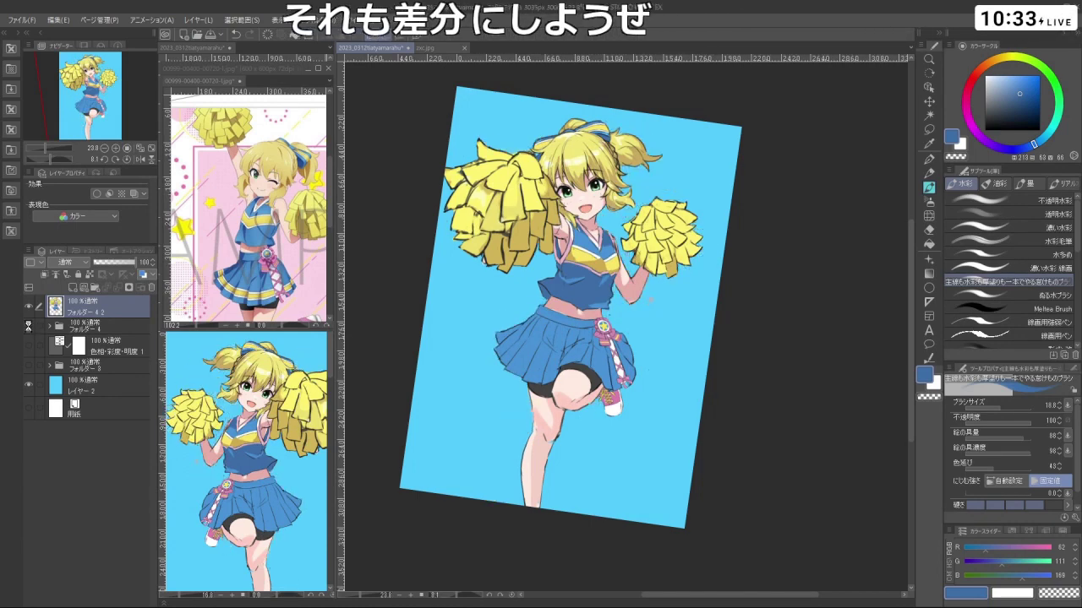
click(30, 329)
click(29, 330)
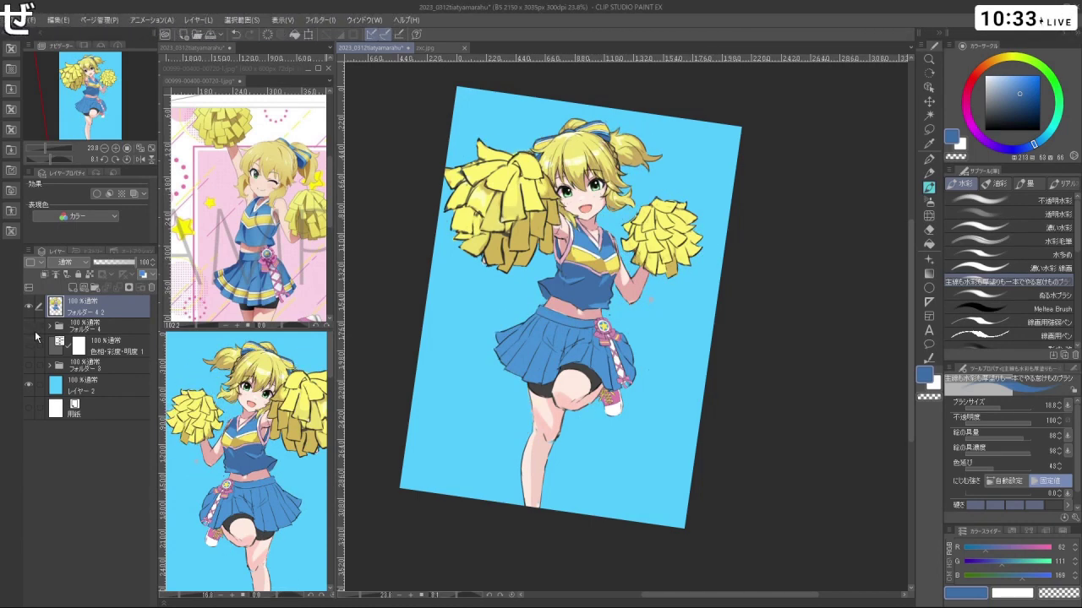
click(34, 333)
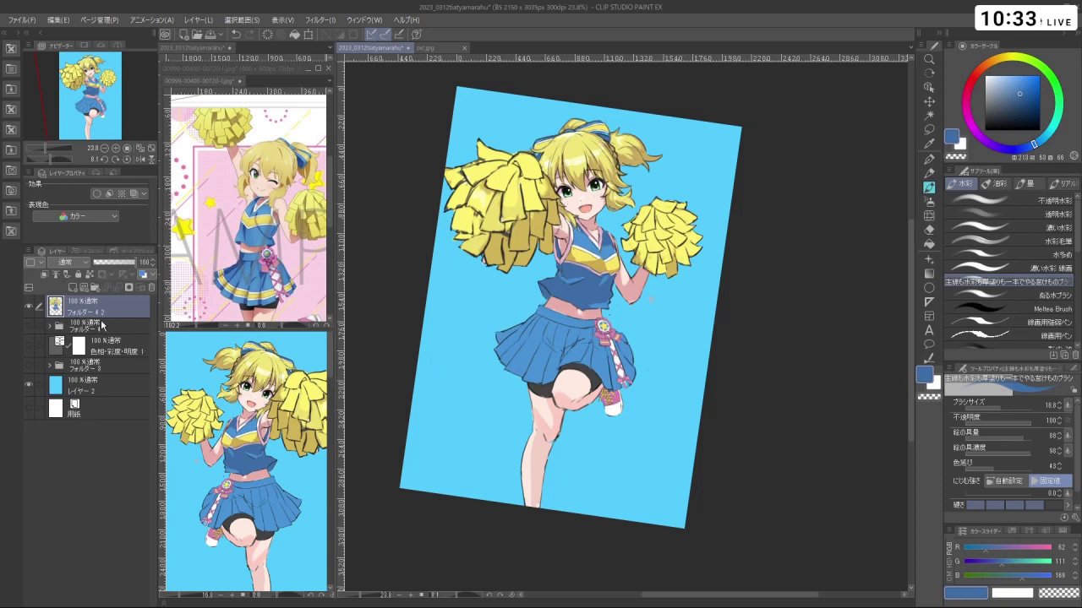
Rotate the whole フォルダー 4 2 figure clockwise, apply the transform, and reset the canvas rotation to upright
key(ctrl+t)
drag(681, 557, 646, 544)
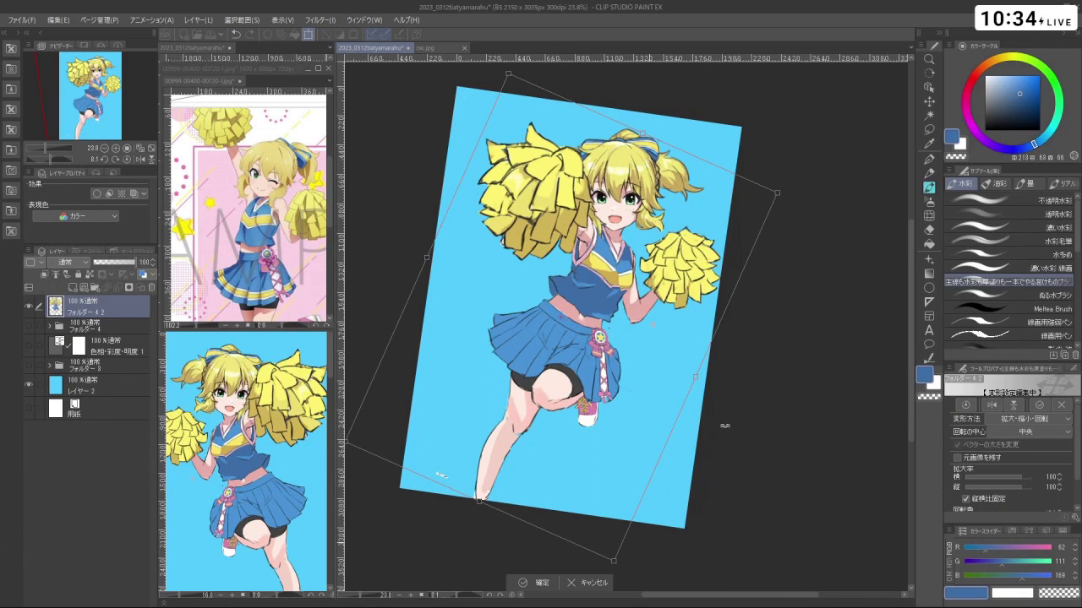
key(Return)
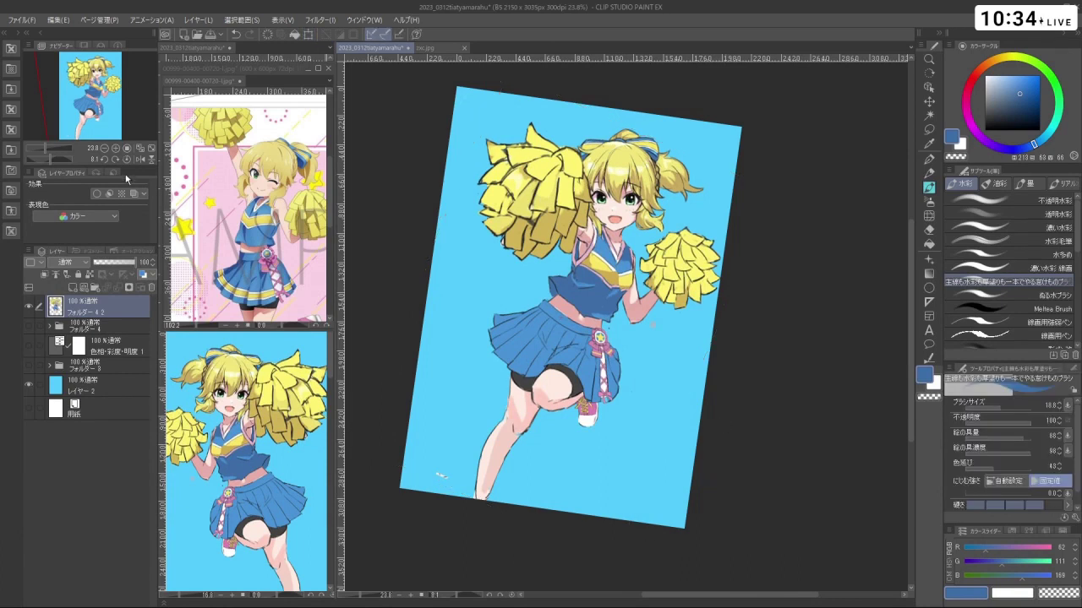
click(122, 159)
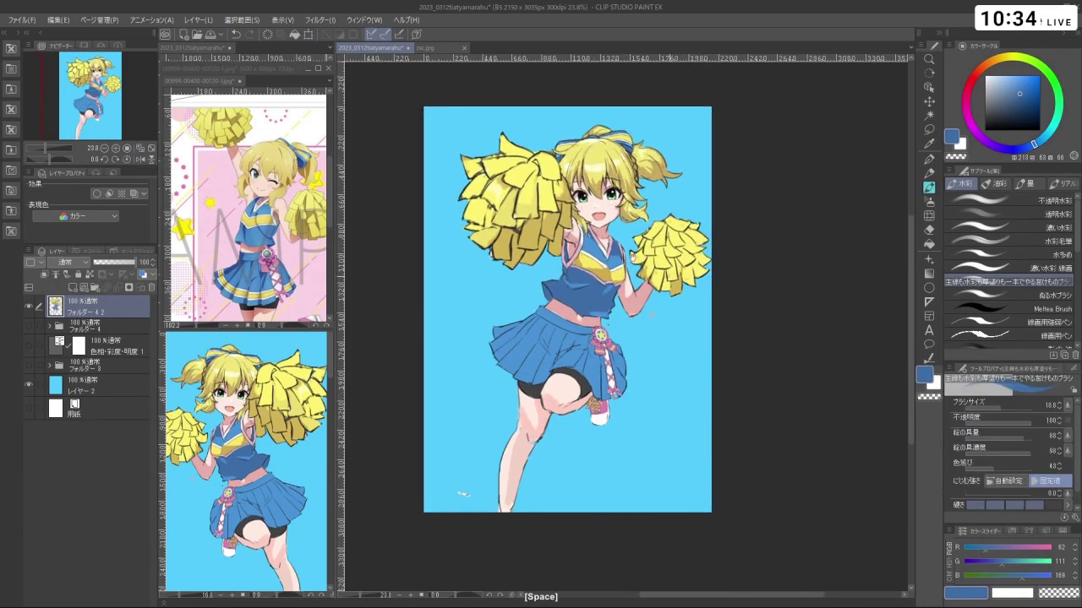
Show フォルダー 4 beneath and repeatedly toggle フォルダー 4 2 to compare the rotated figure with the original
click(29, 327)
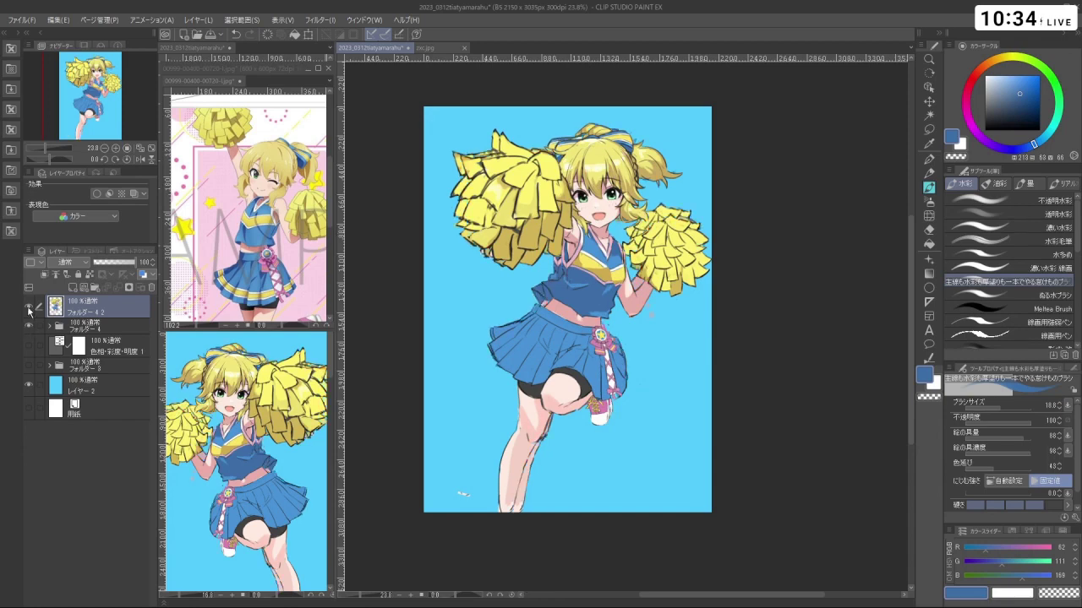
click(28, 307)
click(28, 307)
click(28, 307)
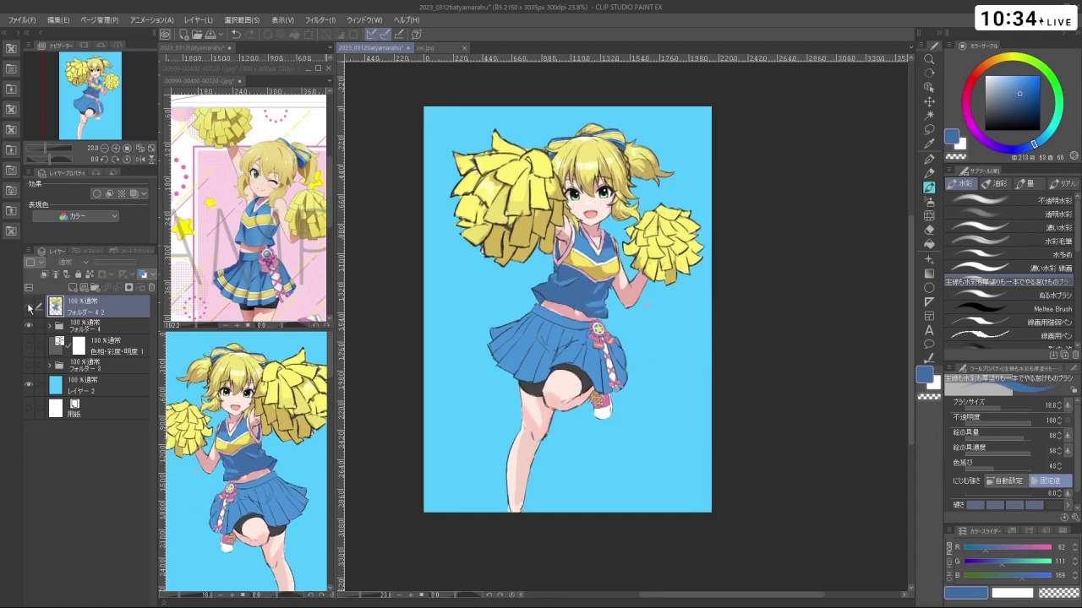
click(27, 307)
click(28, 307)
click(28, 306)
click(28, 306)
click(28, 307)
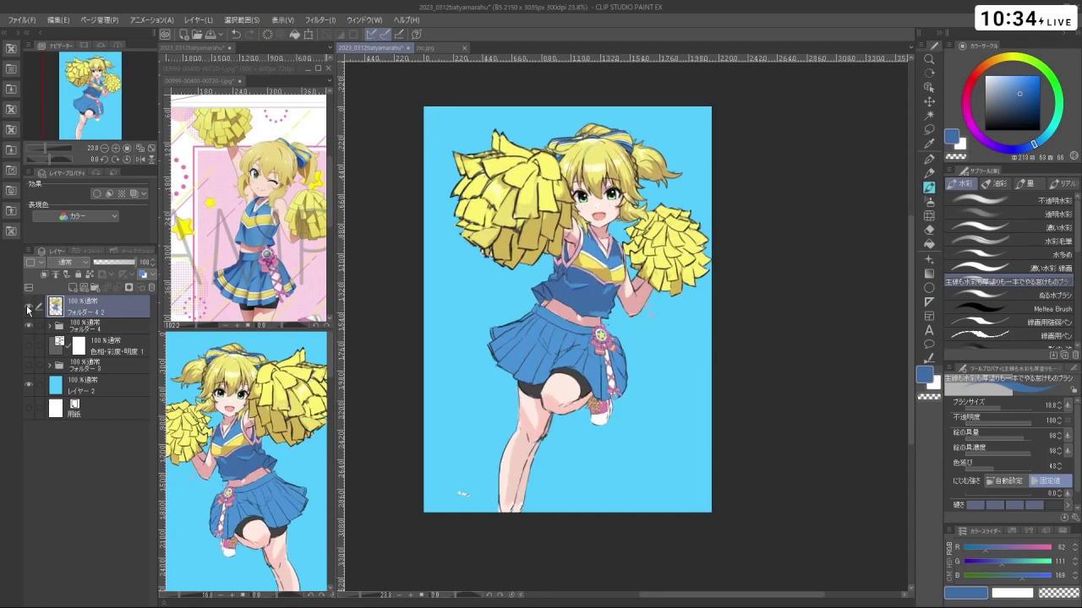
click(28, 307)
click(28, 306)
click(28, 307)
click(28, 307)
click(28, 307)
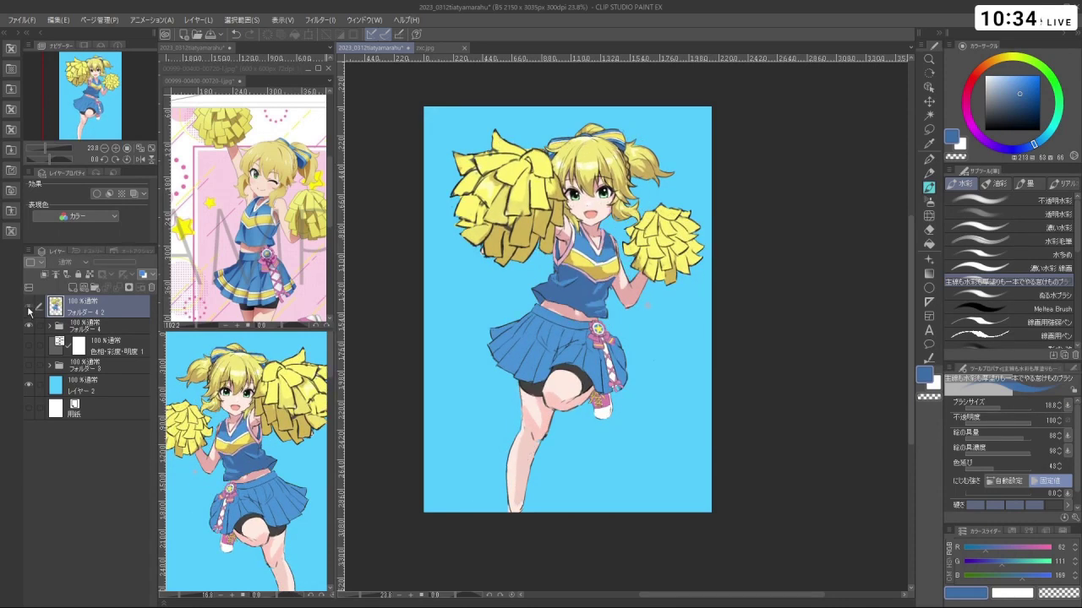
click(28, 307)
click(929, 101)
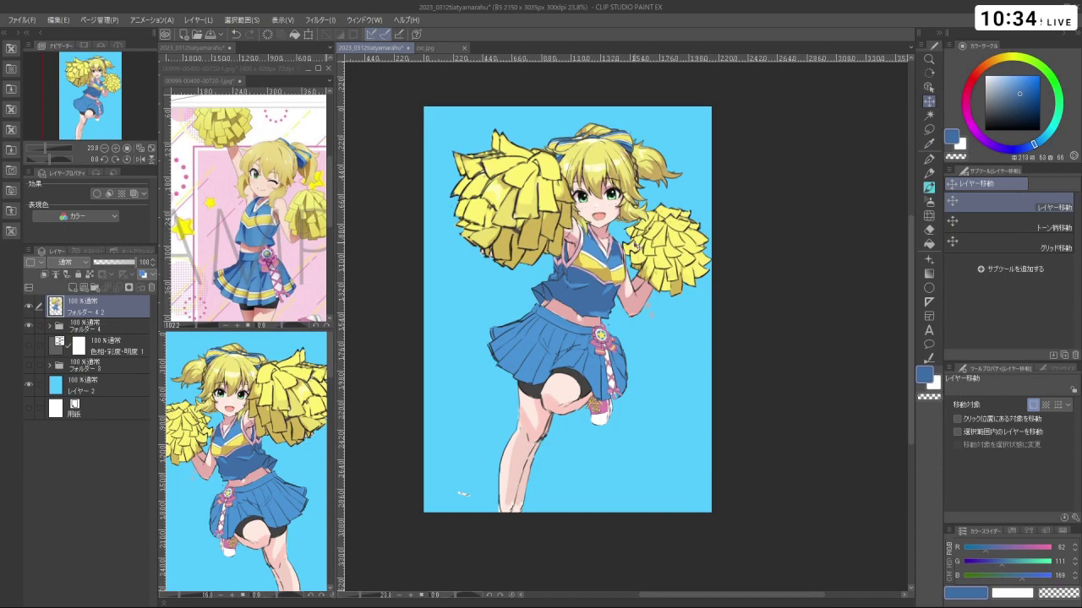
drag(638, 247, 657, 365)
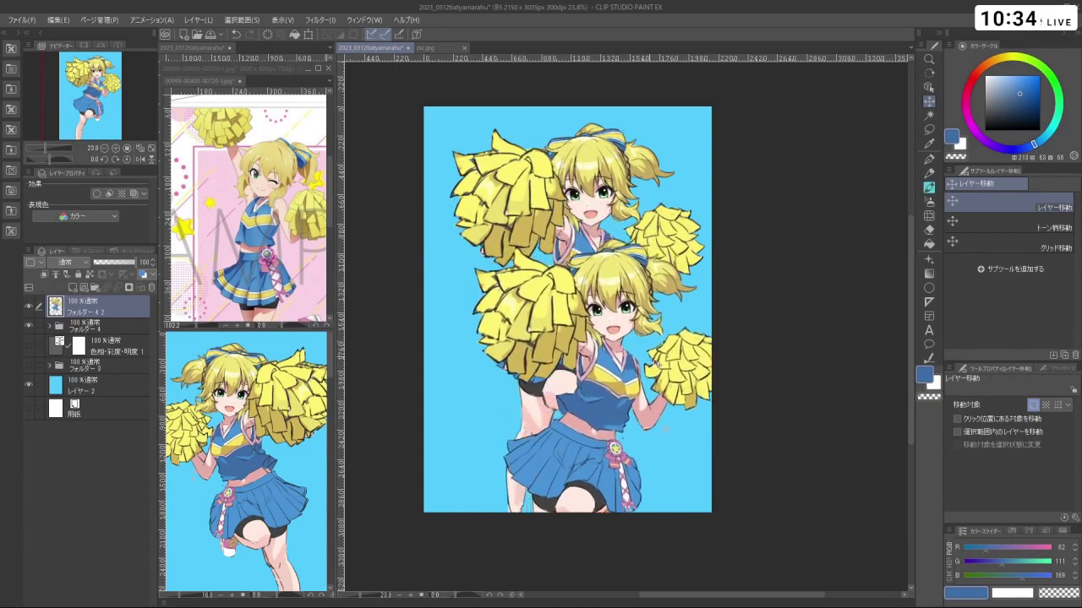
key(ctrl+z)
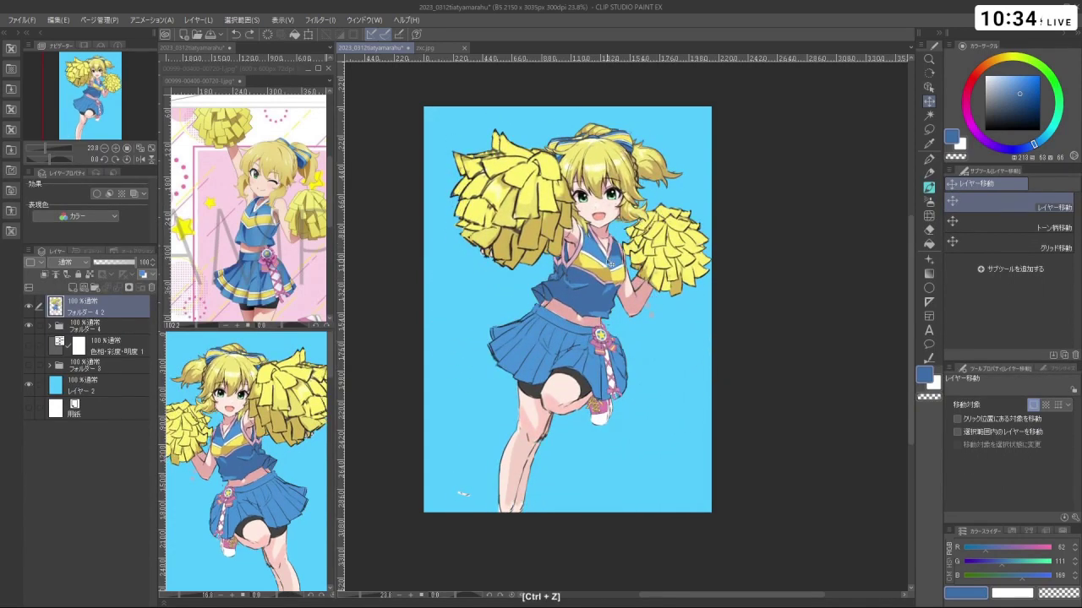
Check フォルダー 4 2 against the original again by toggling its visibility, then hide フォルダー 4 and review the whole figure
click(29, 309)
click(28, 309)
click(28, 309)
click(29, 308)
click(29, 308)
click(28, 309)
click(28, 309)
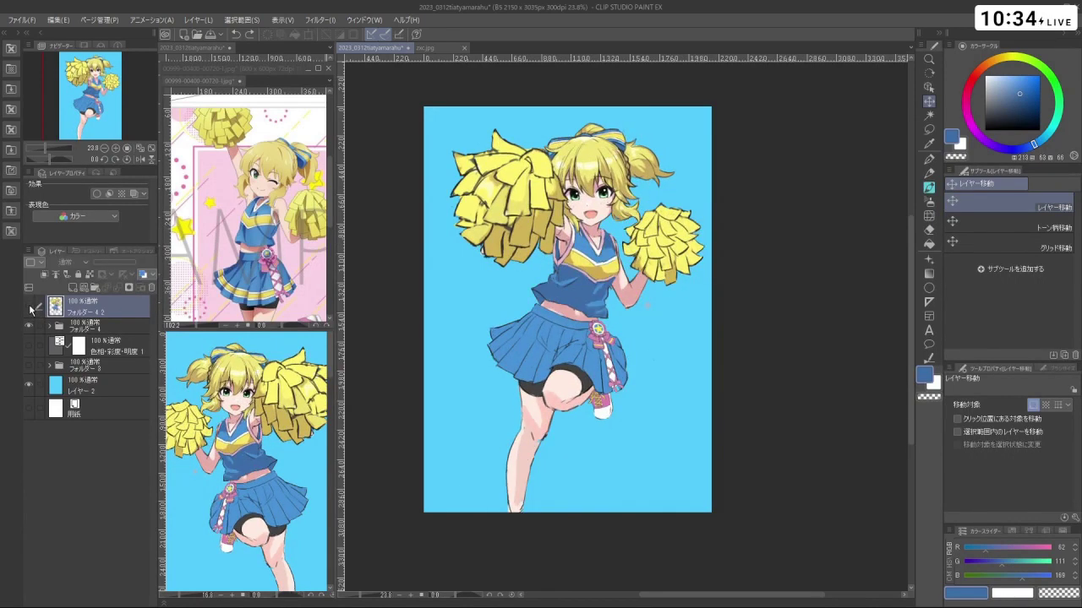
click(29, 308)
click(29, 309)
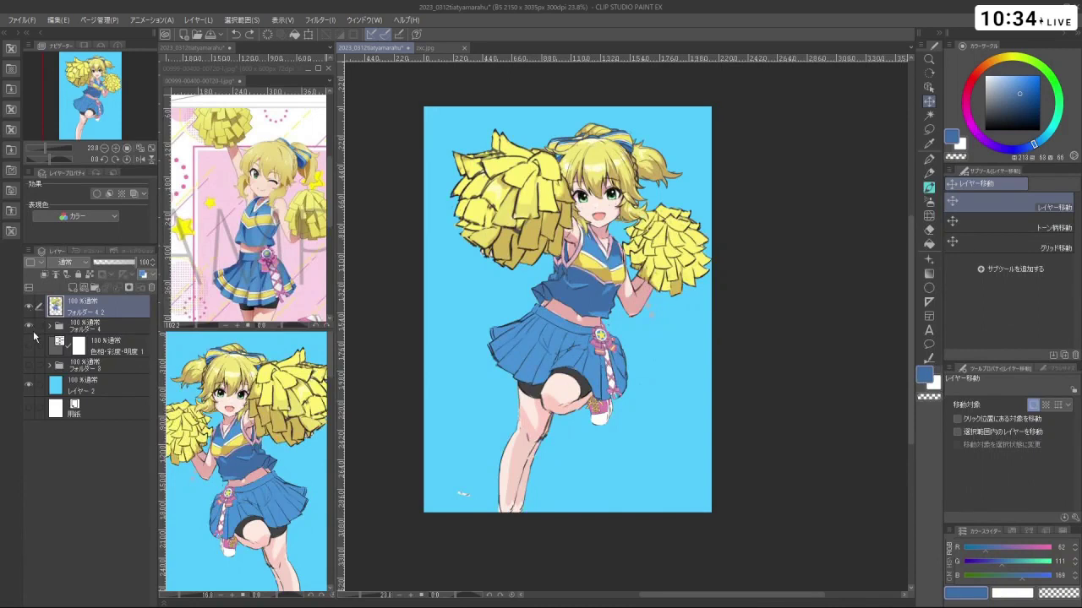
click(29, 326)
click(29, 327)
click(29, 326)
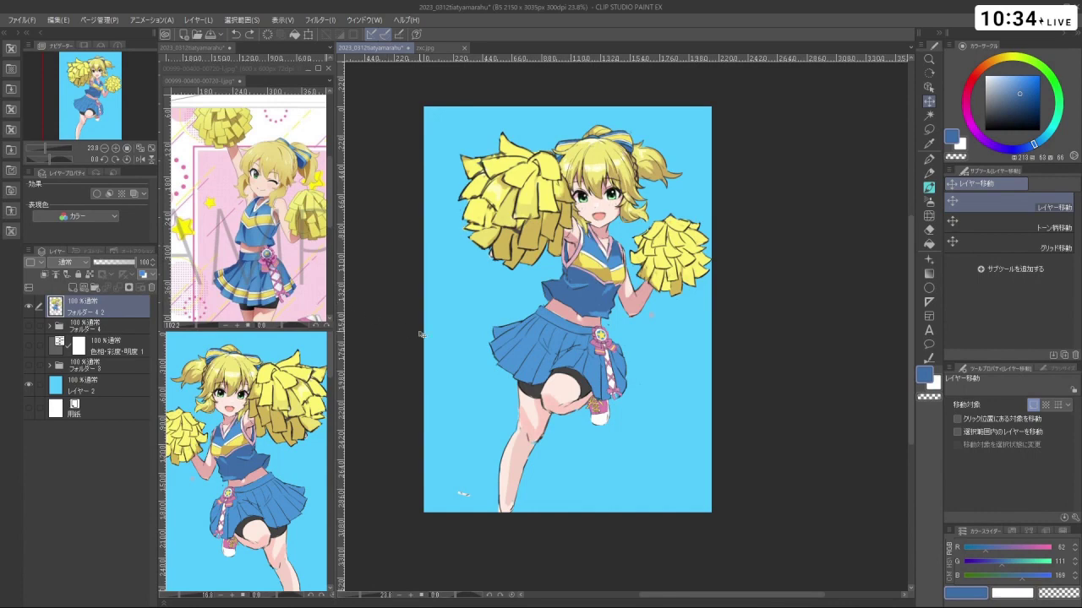
scroll(399, 322, down, 2)
scroll(630, 296, up, 2)
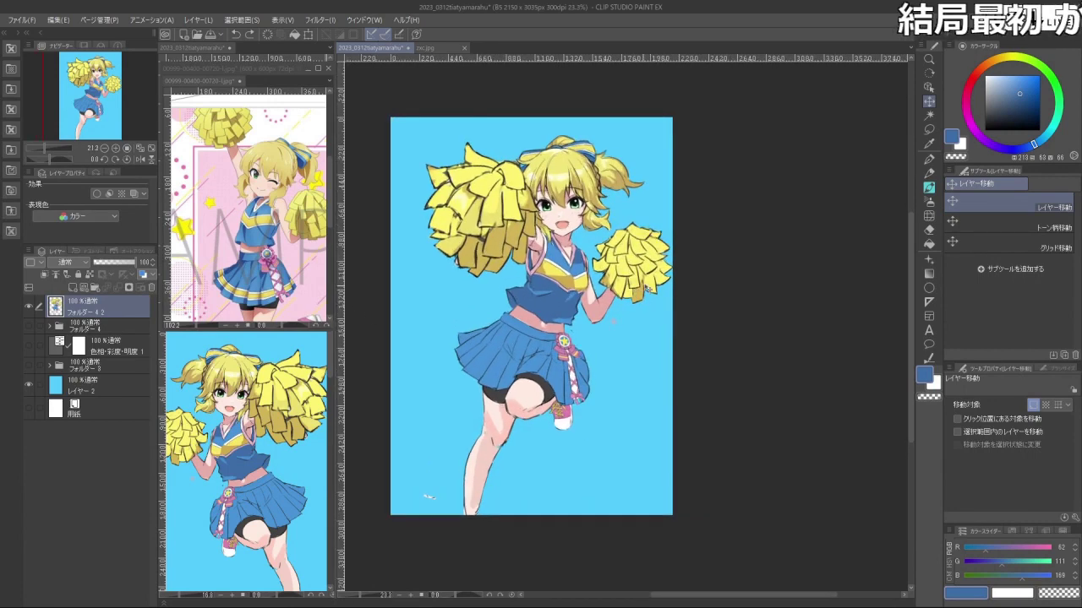
scroll(647, 284, down, 2)
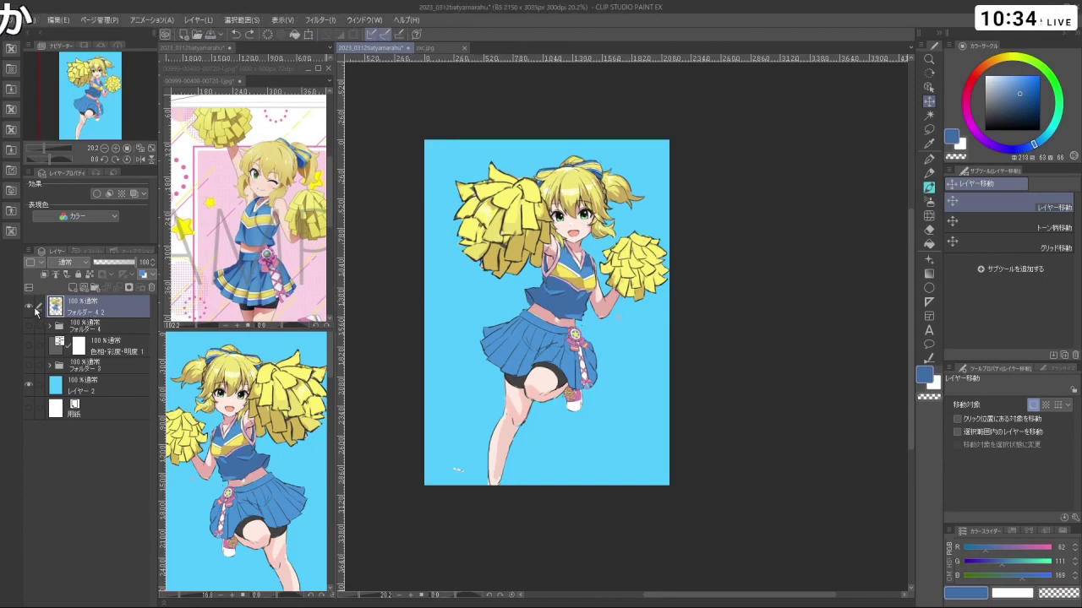
Toggle フォルダー 4 2 on and off against フォルダー 4 to compare the rotated figure with the original pose
click(33, 309)
click(30, 326)
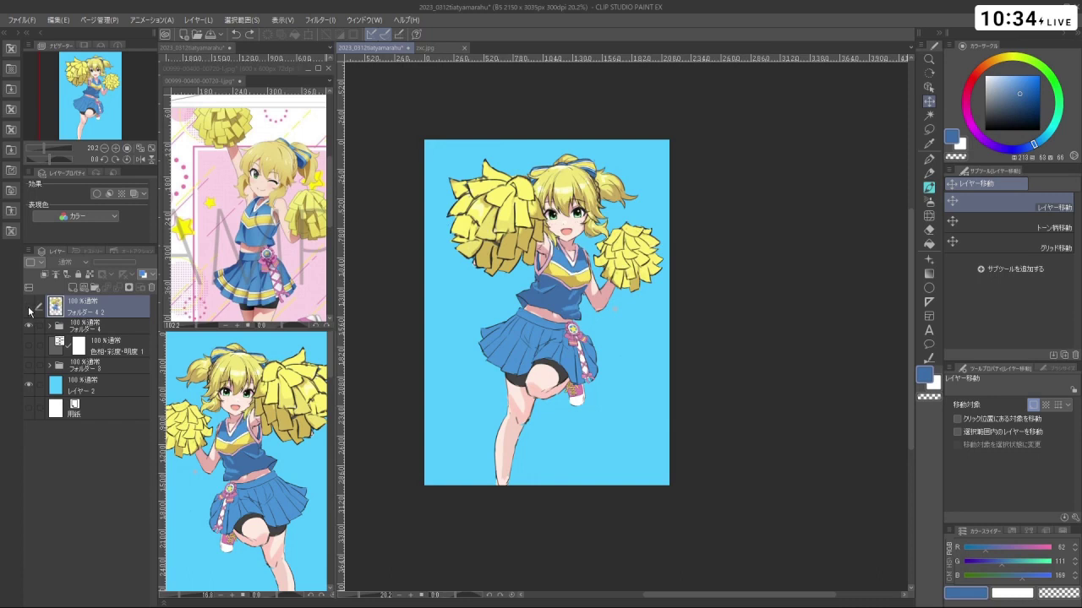
click(30, 308)
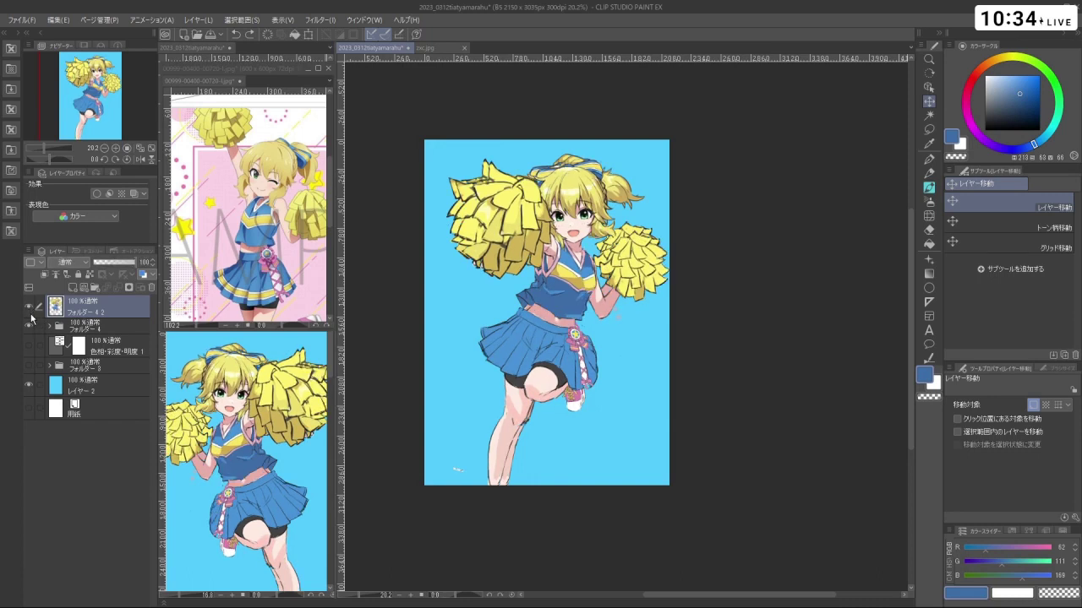
click(29, 308)
click(30, 308)
click(30, 308)
click(29, 307)
click(32, 310)
click(31, 310)
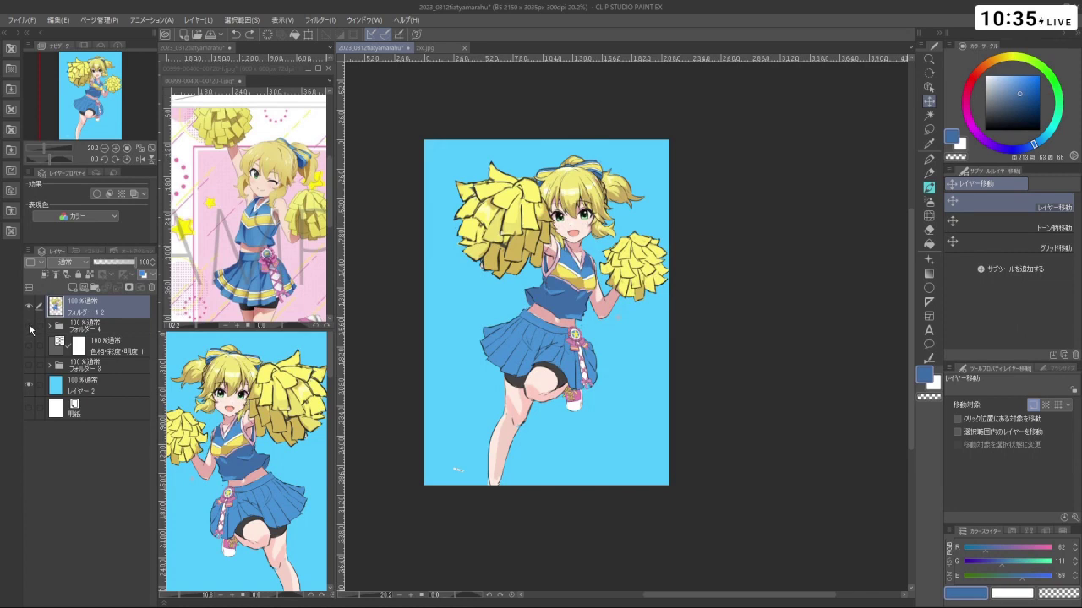
click(29, 326)
click(28, 310)
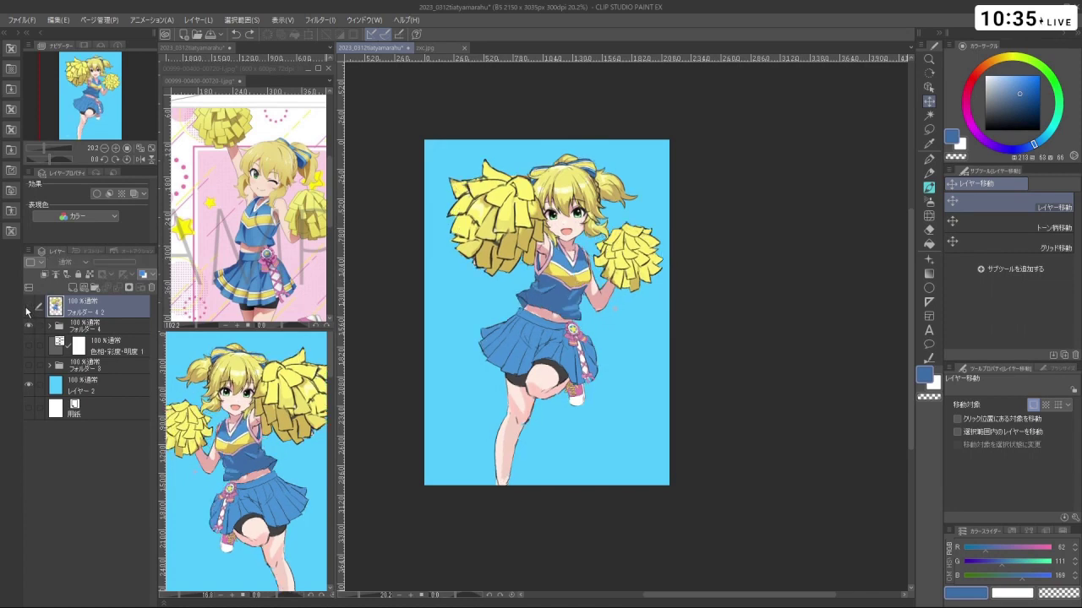
click(28, 309)
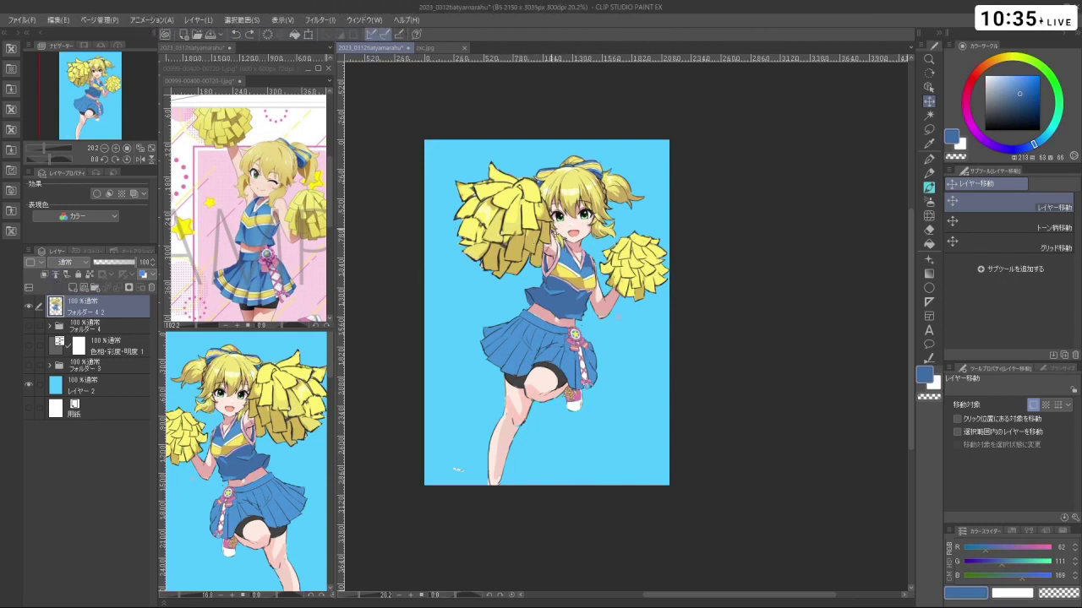
Draw dark brush guide lines over the figure along the shoulders, the torso's centre and the hips to mark the body's tilt
scroll(566, 245, up, 5)
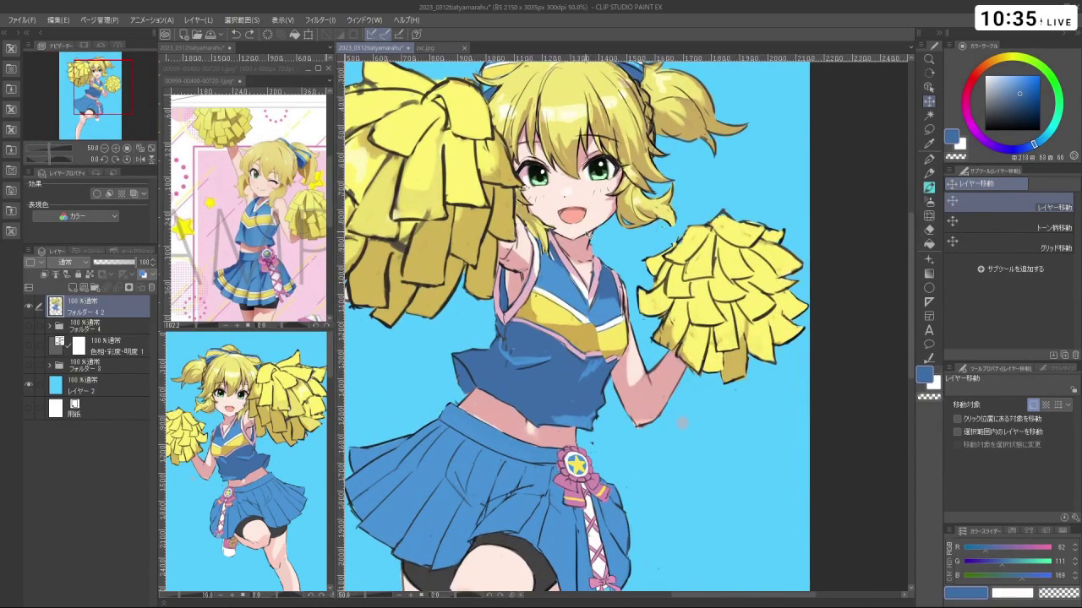
key(c)
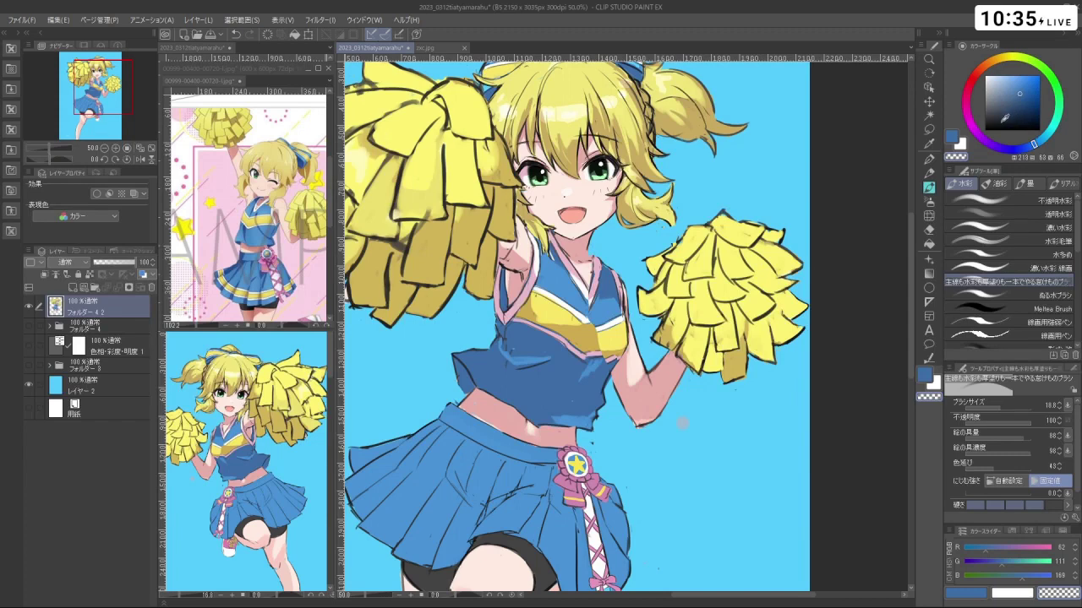
key(ctrl+z)
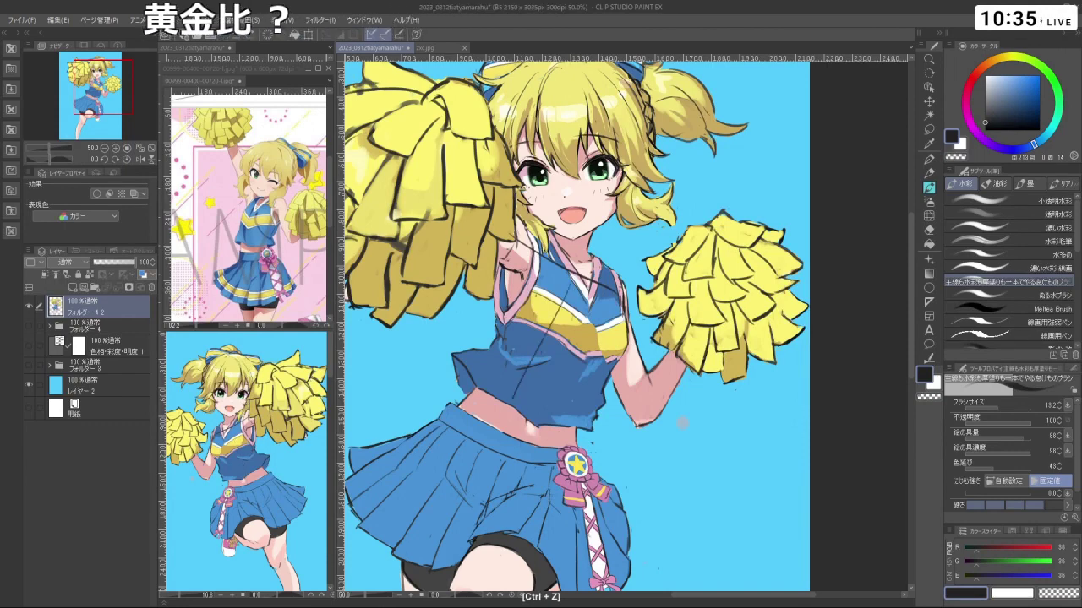
drag(578, 271, 517, 447)
drag(424, 458, 535, 450)
key(ctrl+z)
drag(425, 502, 569, 444)
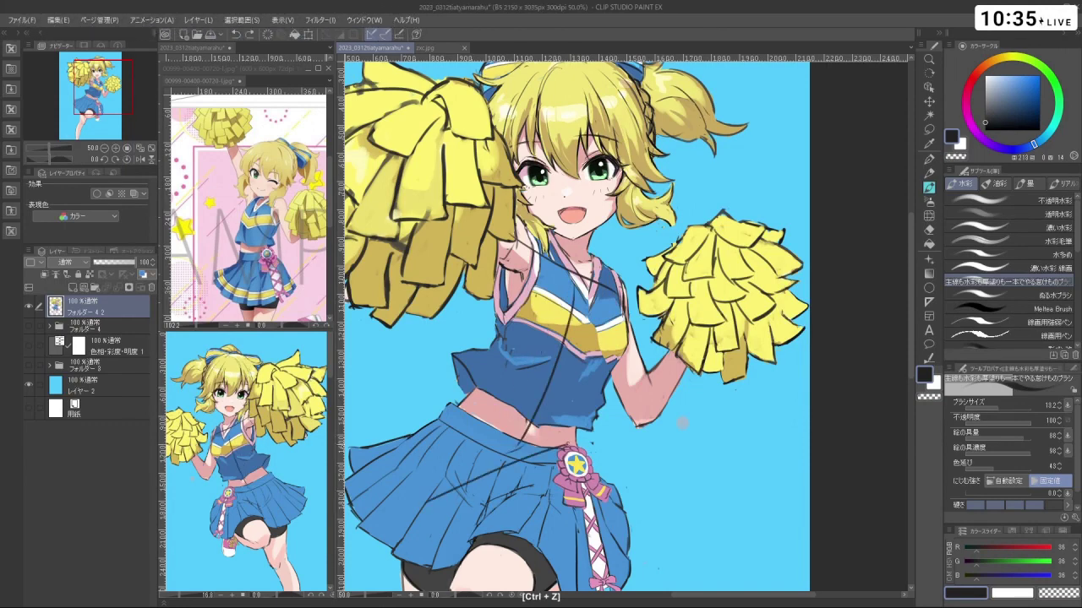
key(ctrl+z)
drag(449, 482, 565, 447)
Review the guide lines on the whole figure, and undo all of them
key(ctrl+space)
drag(635, 369, 507, 373)
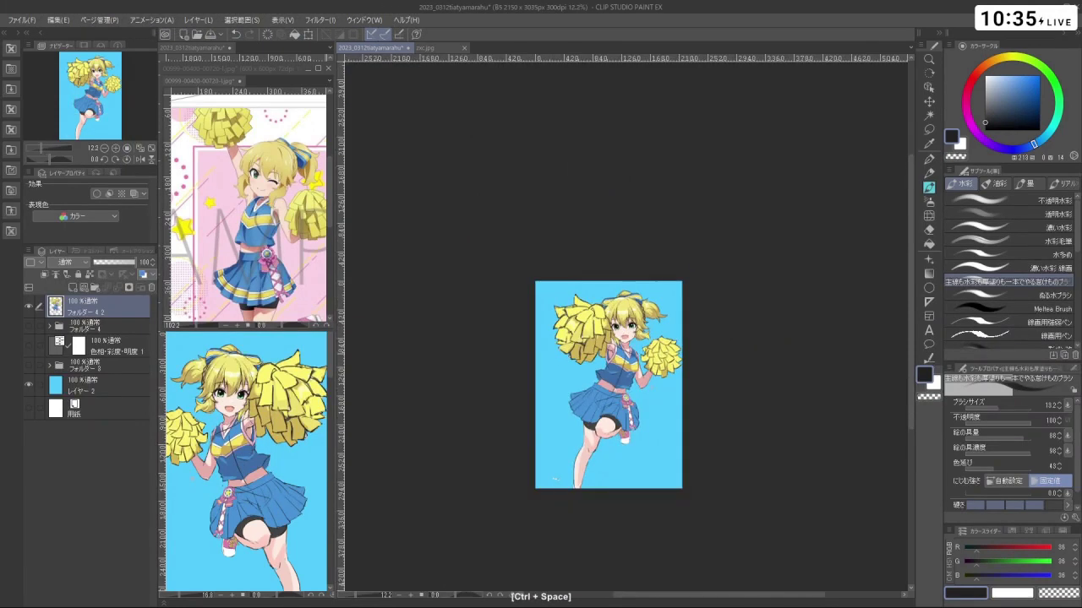
key(space)
key(ctrl+space)
mouse_move(663, 380)
mouse_down()
mouse_move(640, 330)
mouse_move(703, 321)
mouse_up()
key(ctrl+z)
key(ctrl+z)
key(ctrl+z)
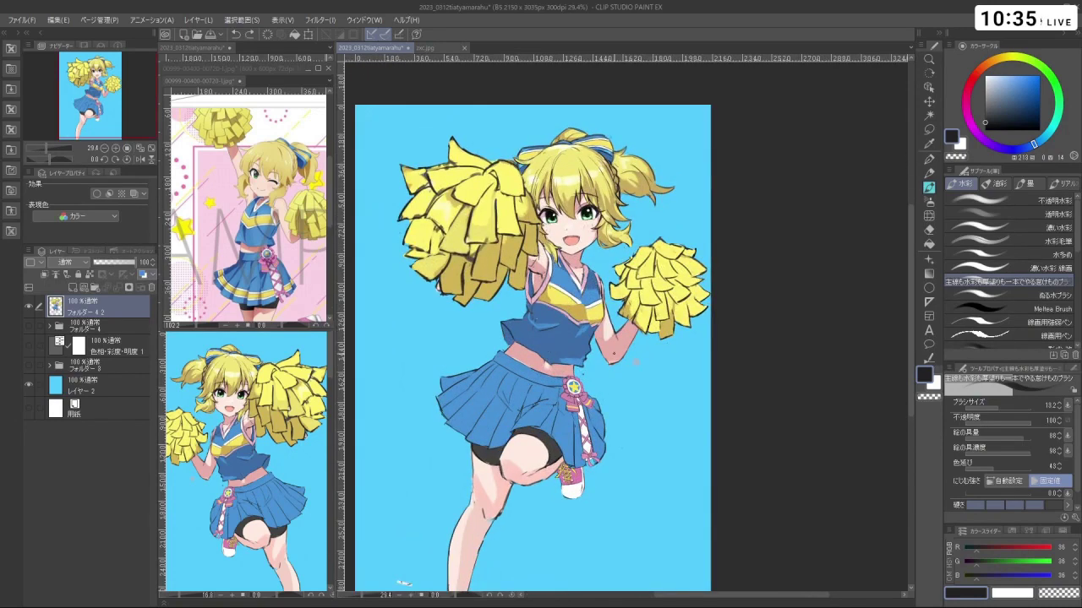
Show フォルダー 4 beneath and repeatedly toggle フォルダー 4 2 to compare the body tilt, ending with only フォルダー 4 2 shown
scroll(609, 354, down, 2)
scroll(609, 353, down, 2)
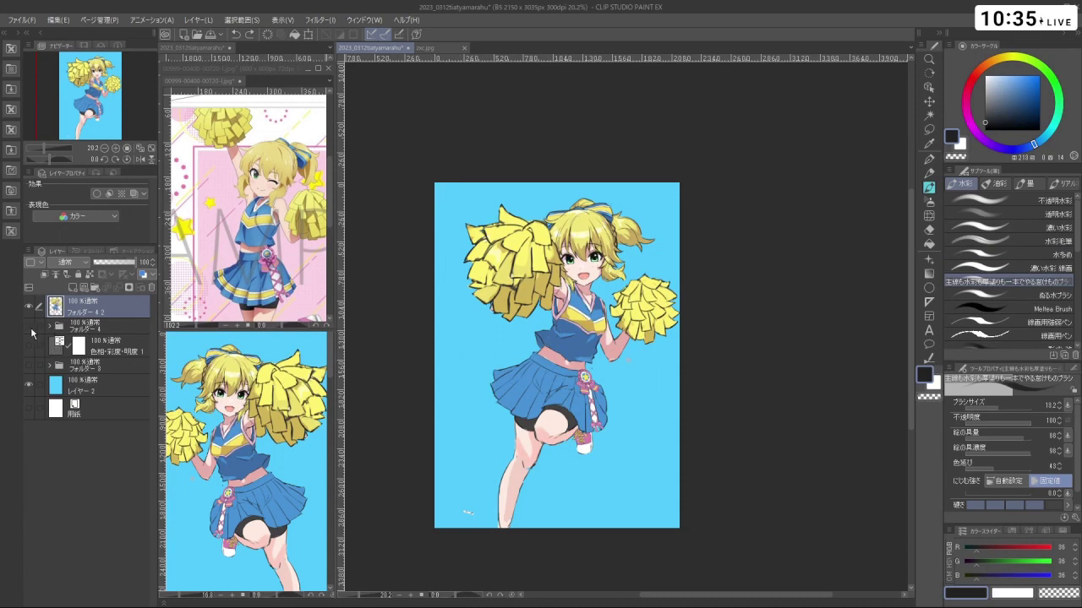
click(29, 326)
click(29, 308)
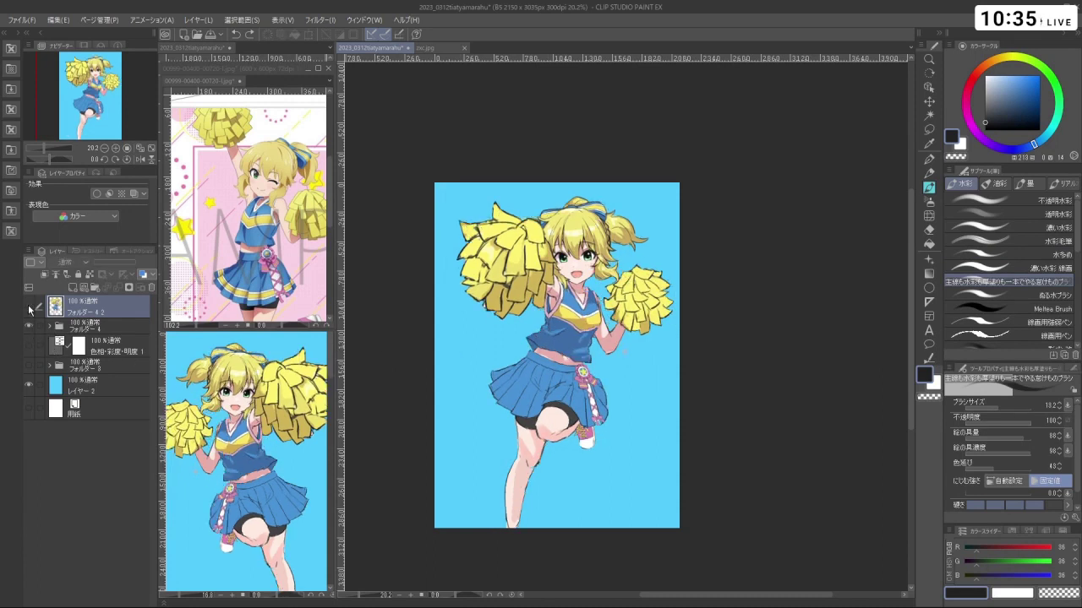
click(29, 308)
click(28, 309)
click(28, 308)
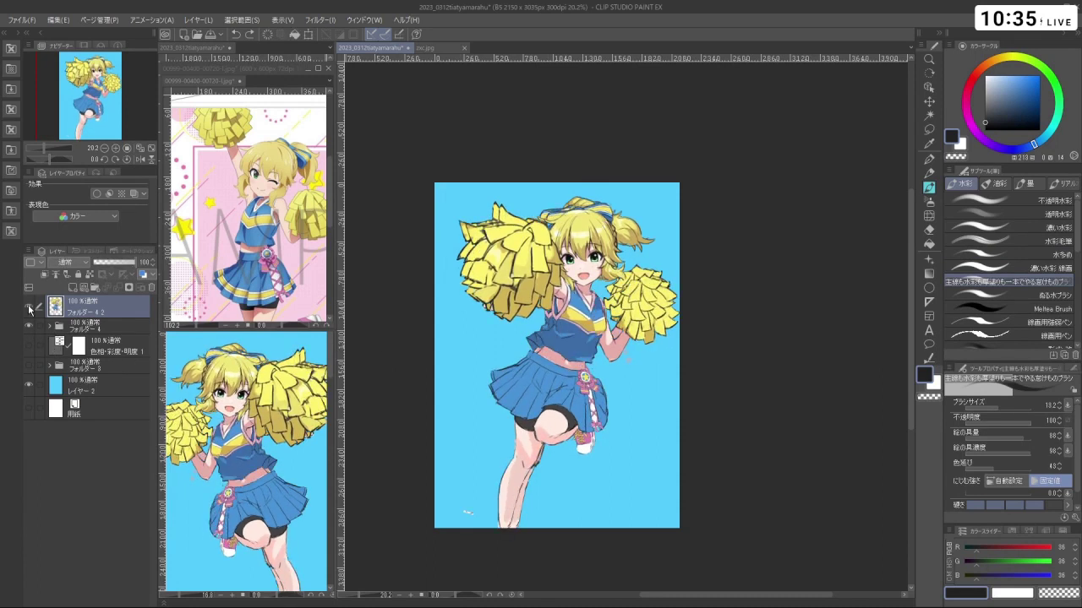
click(29, 309)
click(28, 308)
click(29, 308)
click(29, 307)
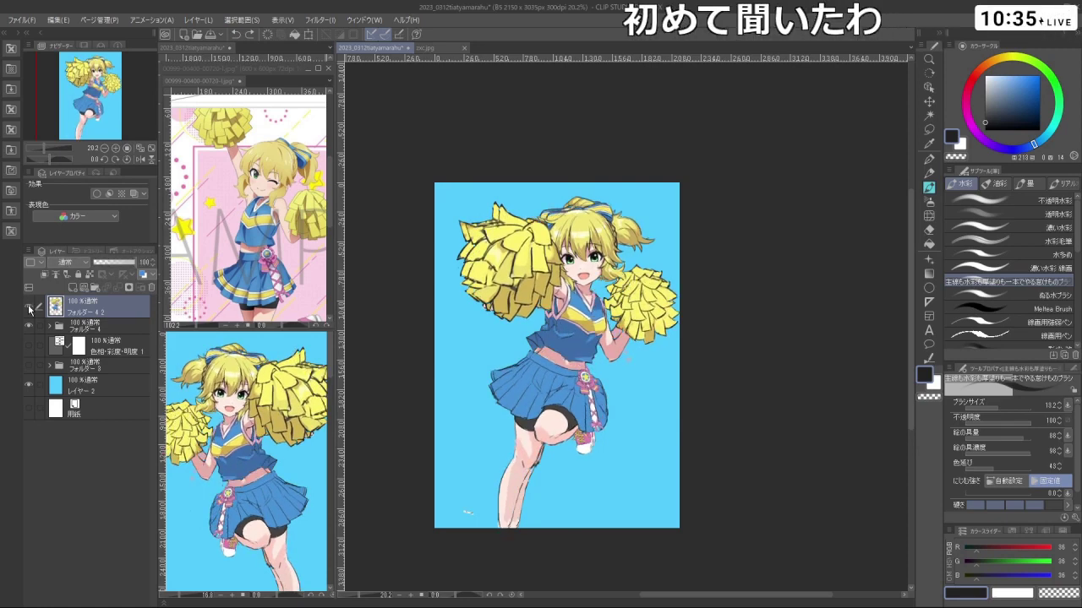
click(29, 307)
click(29, 308)
click(28, 308)
click(29, 307)
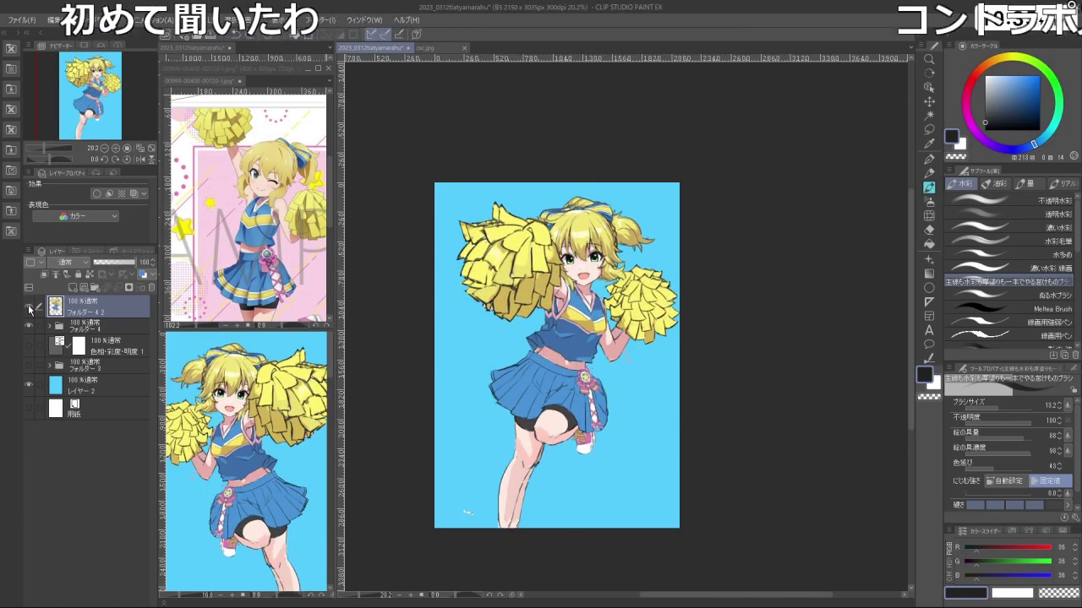
click(29, 307)
click(28, 308)
click(28, 307)
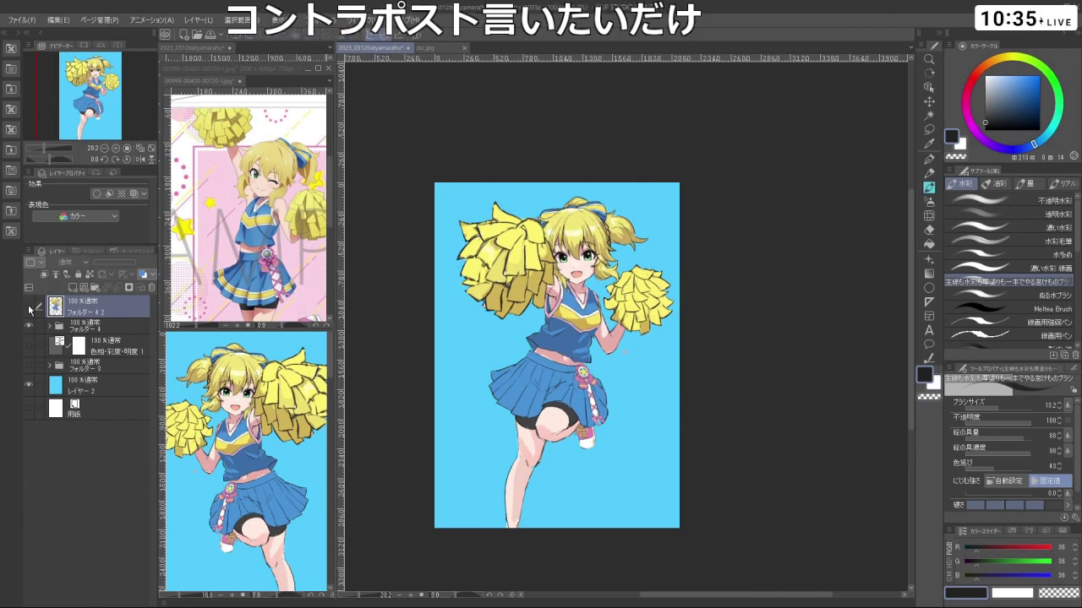
click(29, 308)
click(29, 308)
click(29, 308)
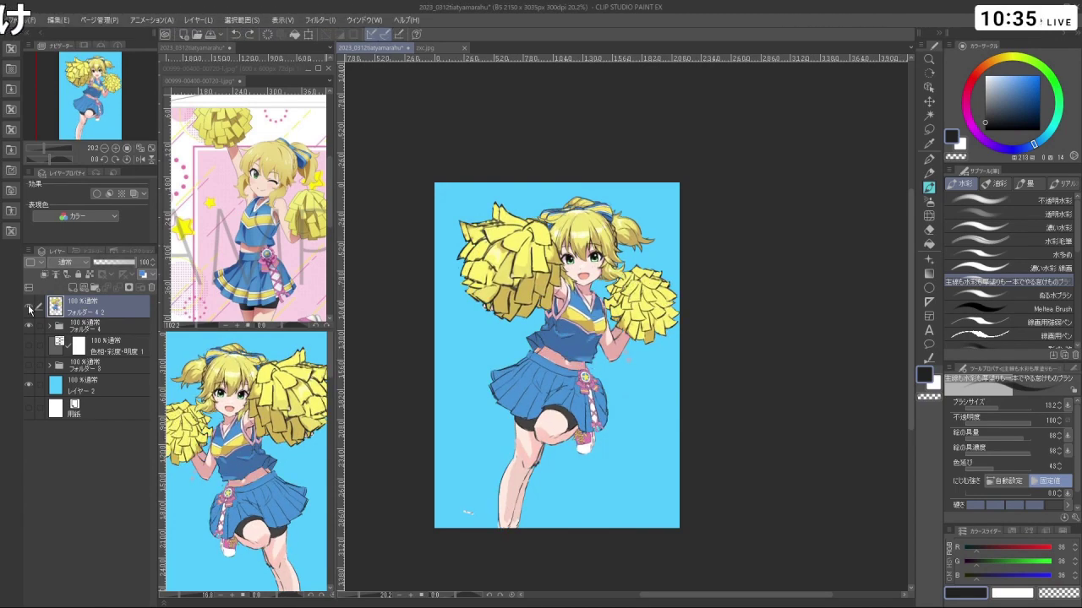
click(29, 307)
click(29, 308)
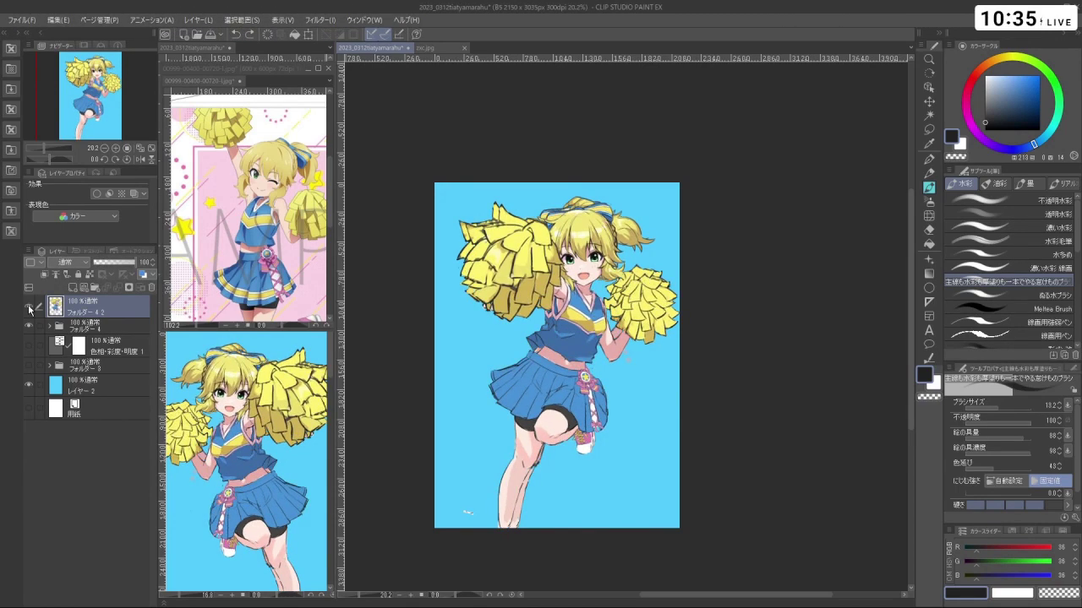
click(29, 307)
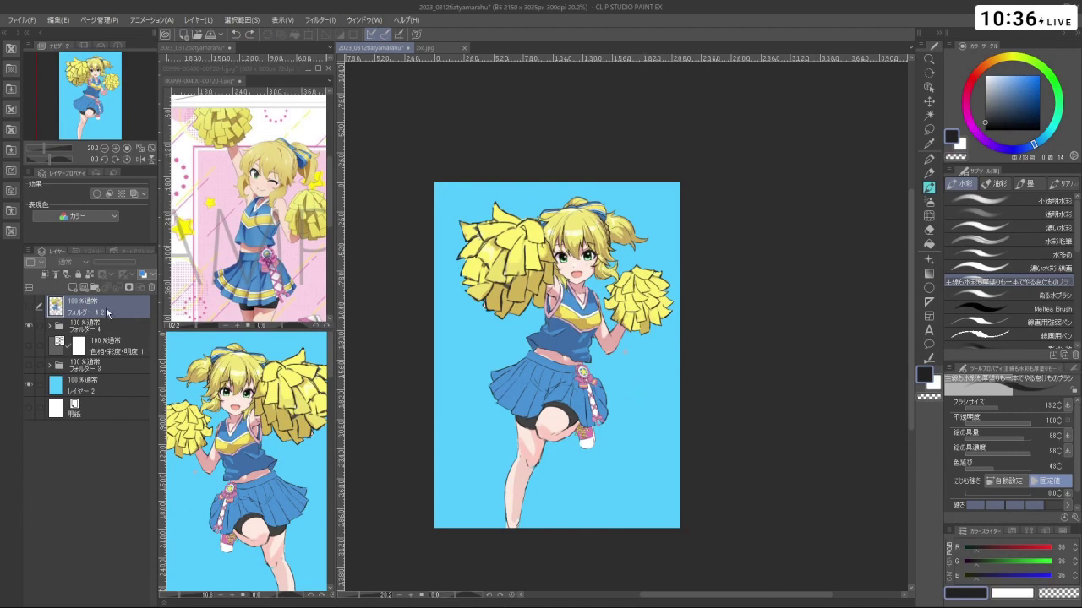
click(29, 308)
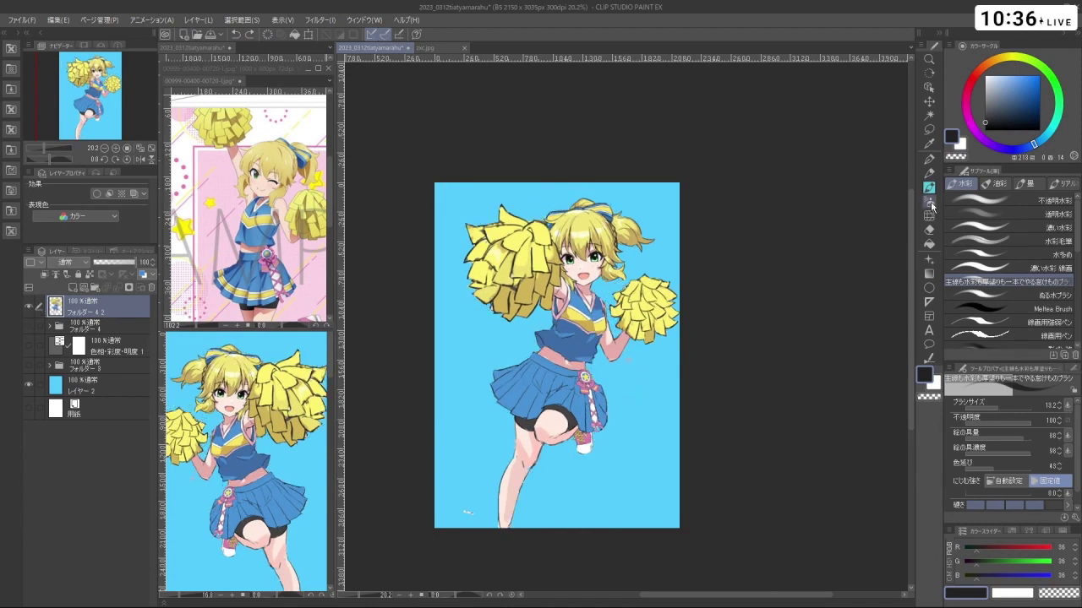
Sketch an upright stick figure with level shoulders and hips, a straight spine, arms and legs beside the cheerleader's raised foot
key(ctrl+z)
mouse_move(639, 403)
mouse_down()
mouse_move(647, 409)
mouse_move(649, 386)
mouse_move(652, 409)
mouse_move(631, 422)
mouse_move(644, 481)
mouse_up()
key(ctrl+z)
key(ctrl+z)
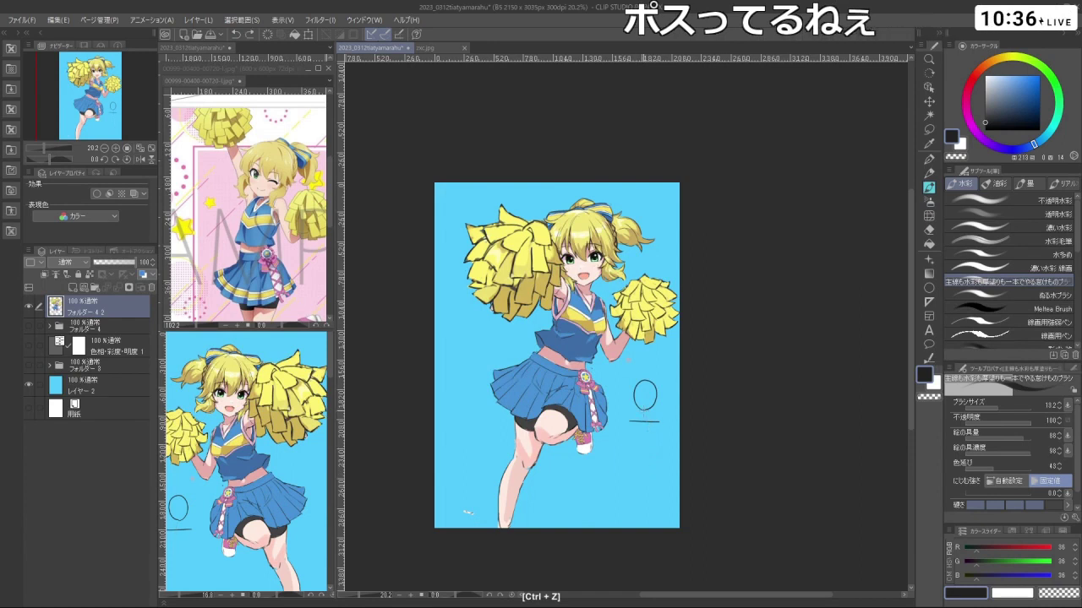
mouse_move(643, 410)
mouse_down()
mouse_move(644, 480)
mouse_move(627, 470)
mouse_move(659, 465)
mouse_move(646, 474)
mouse_move(663, 456)
mouse_up()
key(ctrl+z)
key(ctrl+z)
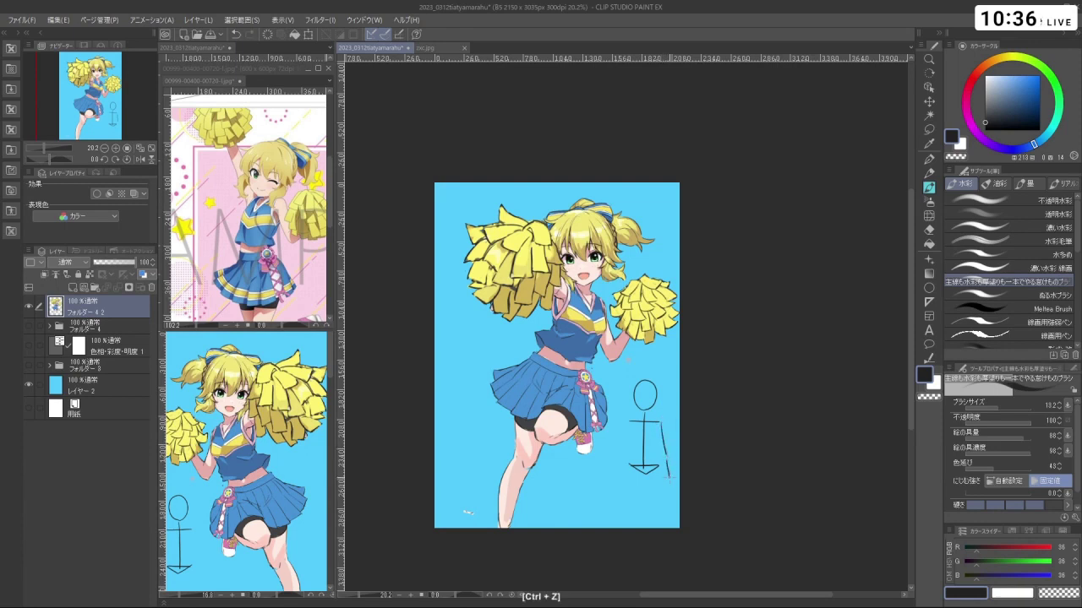
drag(629, 423, 621, 454)
key(ctrl+z)
drag(627, 423, 635, 516)
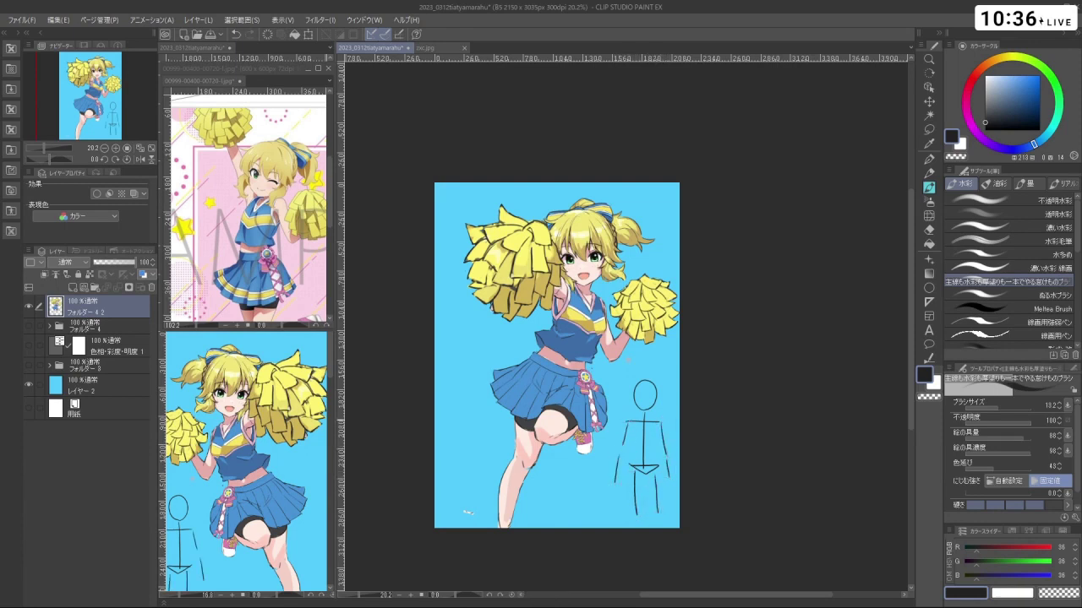
drag(626, 421, 661, 421)
key(ctrl+z)
drag(628, 464, 661, 467)
Undo the upright stick figure's strokes back to its head circle
key(ctrl+z)
key(ctrl+z)
key(ctrl+z)
key(ctrl+z)
key(ctrl+z)
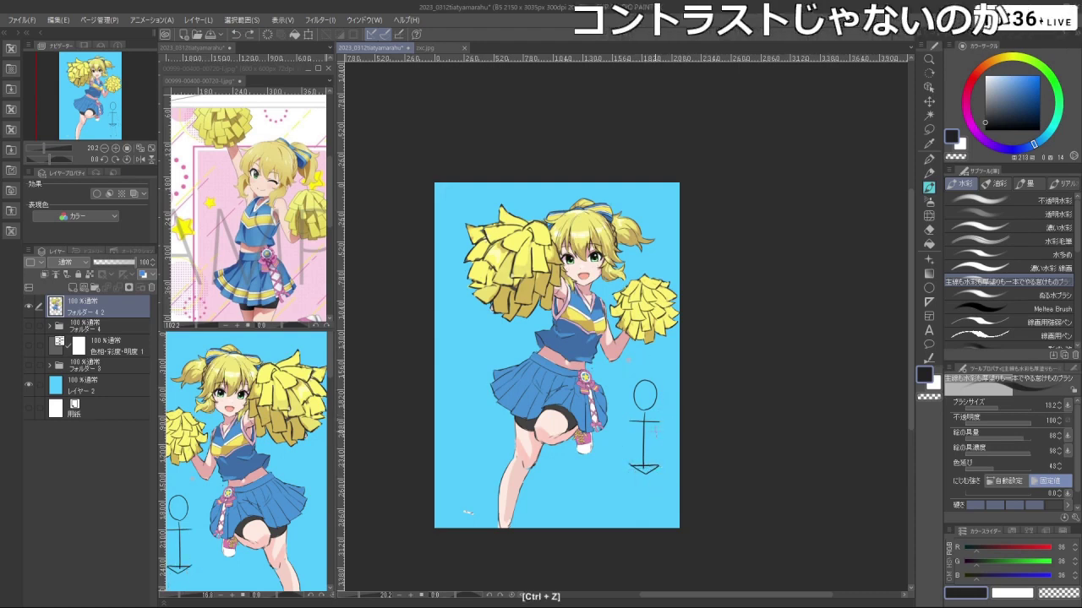
key(ctrl+z)
key(ctrl+z)
key(ctrl+z)
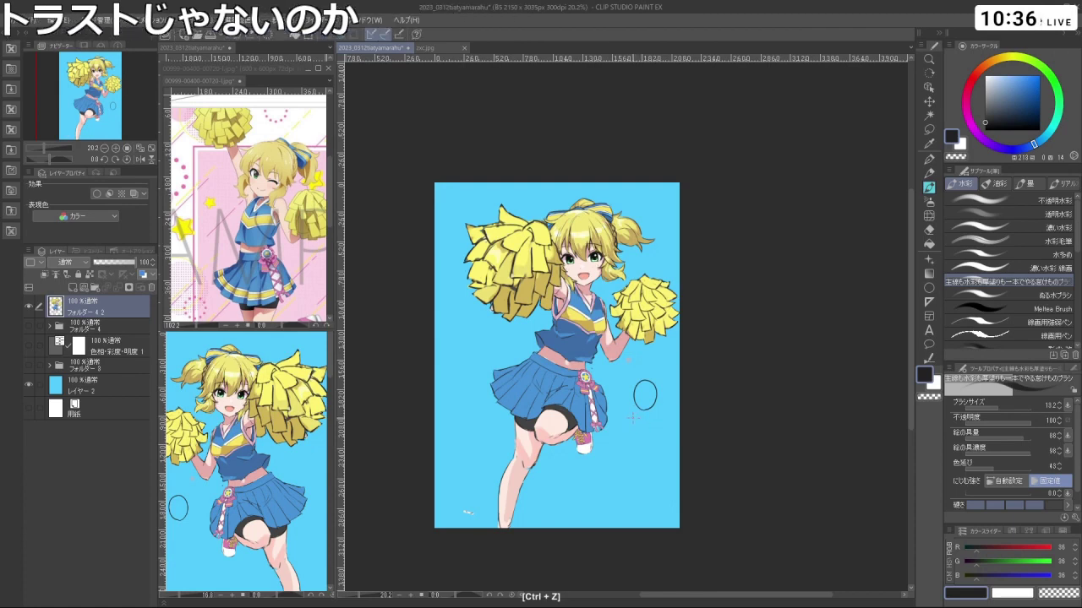
Redraw the stick figure's body below the head with a tilted shoulder line, a curved spine and an oppositely tilted hip line
mouse_move(632, 417)
mouse_down()
mouse_move(660, 425)
mouse_move(645, 423)
mouse_move(631, 482)
mouse_up()
key(ctrl+z)
key(ctrl+z)
mouse_move(648, 427)
mouse_down()
mouse_move(658, 454)
mouse_move(625, 479)
mouse_move(655, 464)
mouse_move(652, 482)
mouse_up()
key(ctrl+z)
key(ctrl+z)
key(ctrl+z)
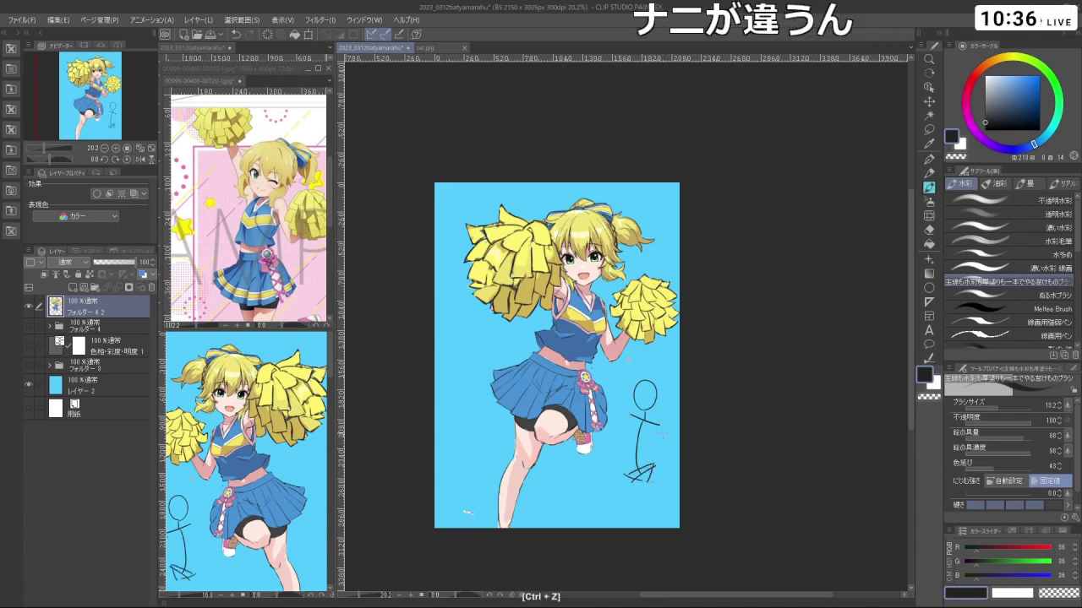
key(ctrl+z)
key(ctrl+z)
Sketch the stick figure's torso sides and legs around the curved spine to show the contrapposto stance
mouse_move(630, 413)
mouse_down()
mouse_move(661, 425)
mouse_move(648, 452)
mouse_move(626, 456)
mouse_move(657, 466)
mouse_up()
key(ctrl+z)
key(ctrl+z)
key(ctrl+z)
mouse_move(661, 467)
mouse_down()
mouse_move(661, 497)
mouse_move(644, 518)
mouse_up()
key(ctrl+z)
drag(628, 481, 635, 519)
key(ctrl+z)
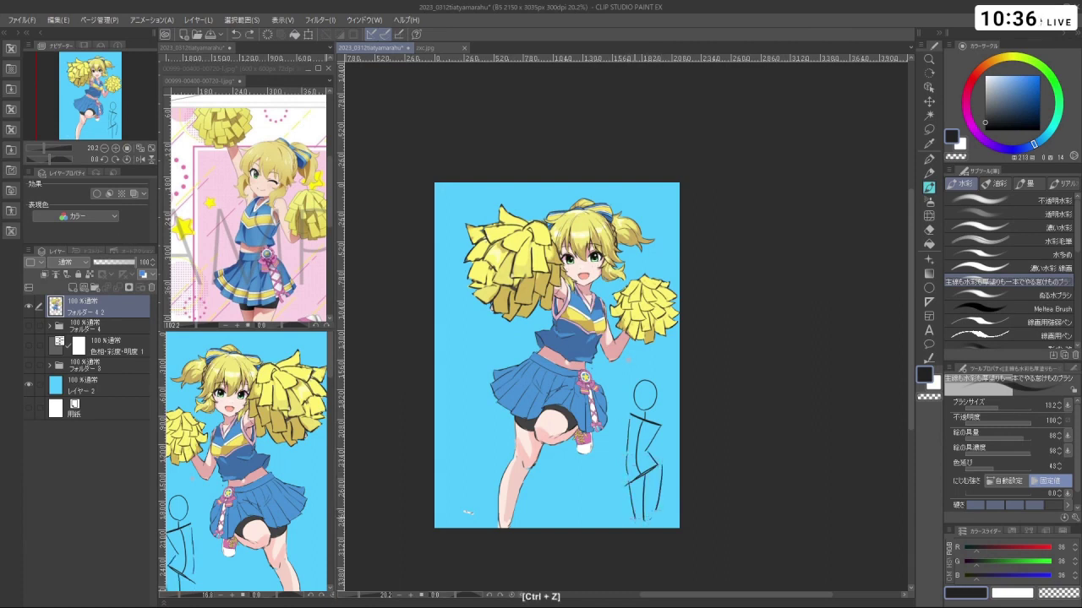
Sketch both arms hanging from the tilted shoulders of the contrapposto stick figure
key(ctrl+z)
drag(665, 423, 671, 463)
key(ctrl+z)
key(ctrl+z)
drag(631, 414, 614, 505)
key(ctrl+z)
key(ctrl+z)
drag(616, 463, 606, 506)
key(ctrl+z)
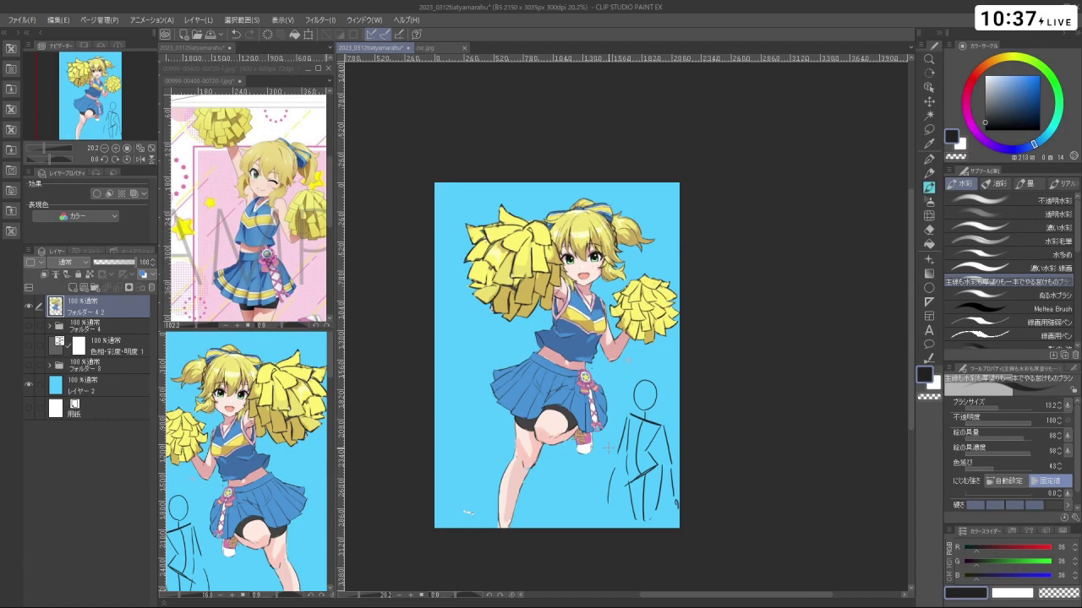
Undo all strokes of the contrapposto stick figure, including its head
key(ctrl+z)
key(ctrl+z)
key(ctrl+z)
key(ctrl+z)
key(ctrl+z)
key(ctrl+z)
key(ctrl+z)
key(ctrl+z)
key(ctrl+z)
key(ctrl+z)
key(ctrl+z)
key(ctrl+z)
key(ctrl+z)
key(ctrl+z)
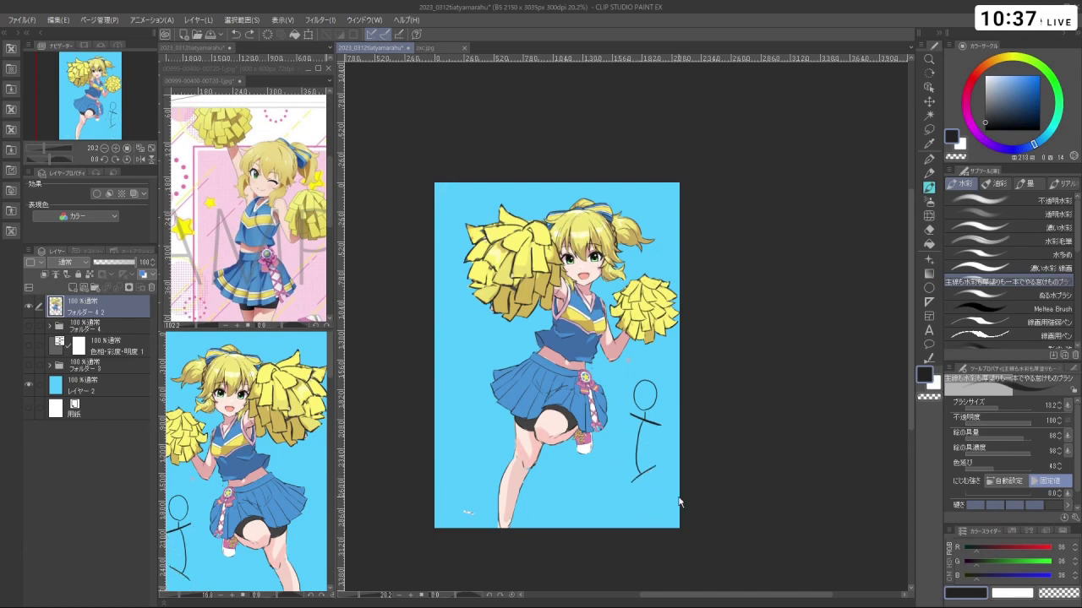
key(ctrl+z)
key(ctrl+z)
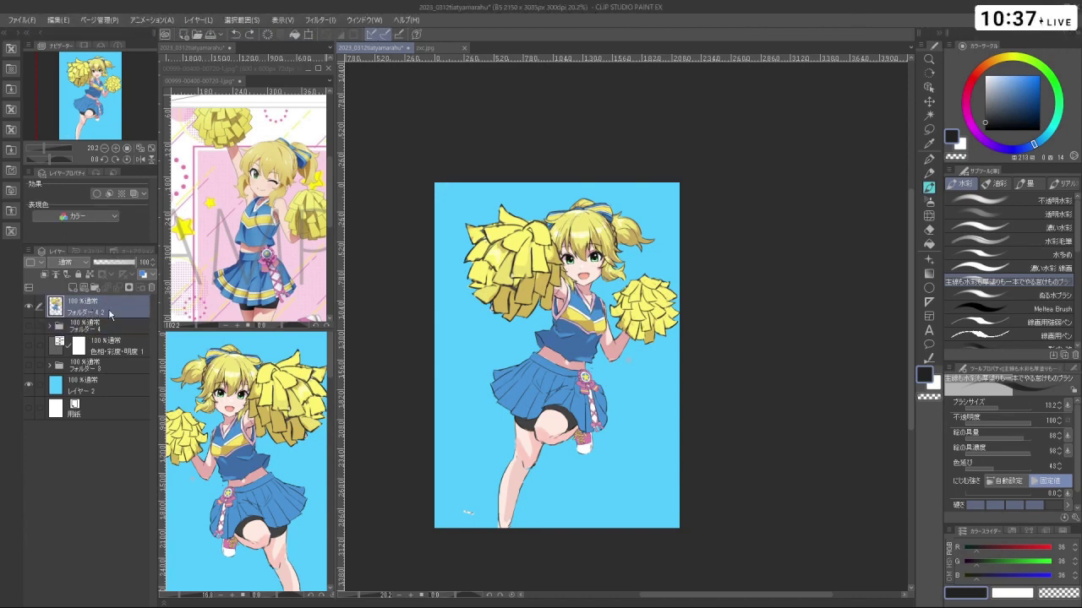
View the whole figure slightly larger and toggle フォルダー 4 2 over フォルダー 4 to compare both poses again
scroll(434, 211, up, 1)
scroll(507, 207, down, 2)
scroll(554, 201, up, 2)
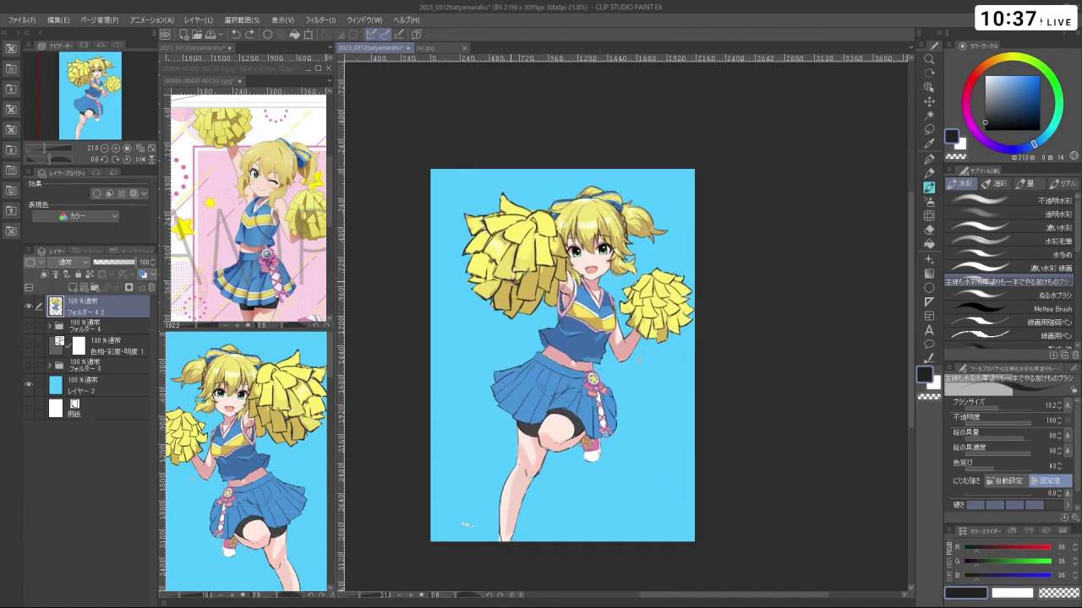
scroll(558, 355, up, 1)
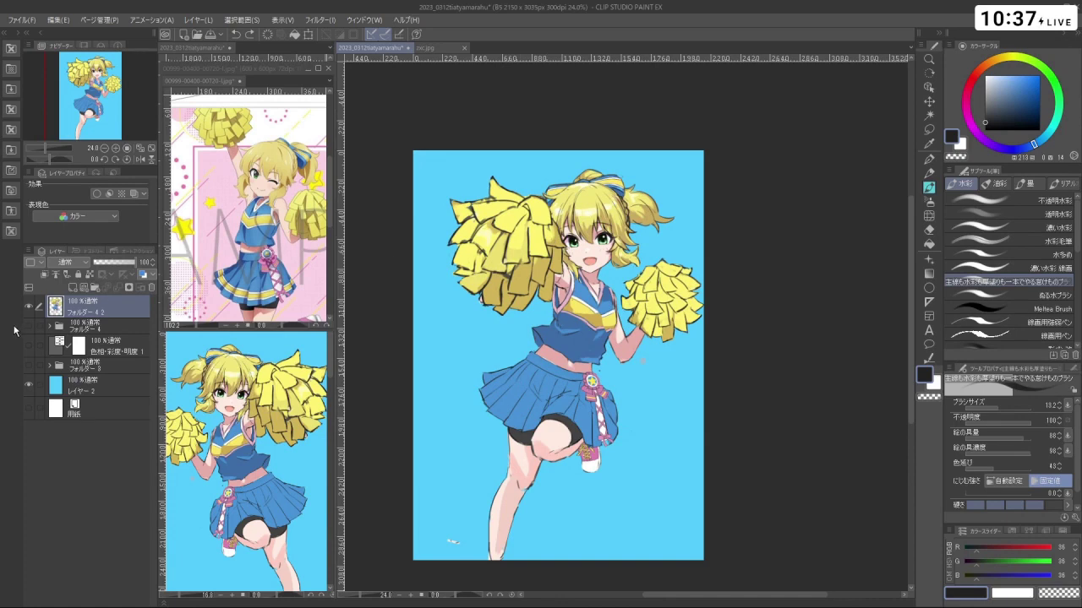
click(28, 324)
click(29, 306)
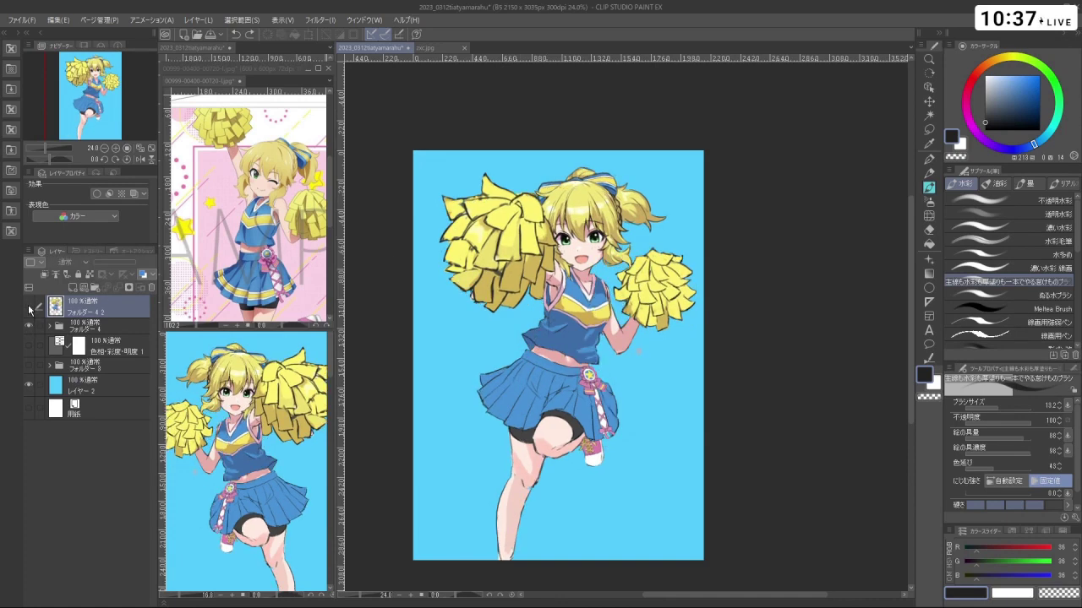
click(28, 306)
click(29, 307)
click(29, 306)
click(29, 307)
click(29, 307)
click(29, 307)
click(29, 307)
click(29, 307)
click(29, 307)
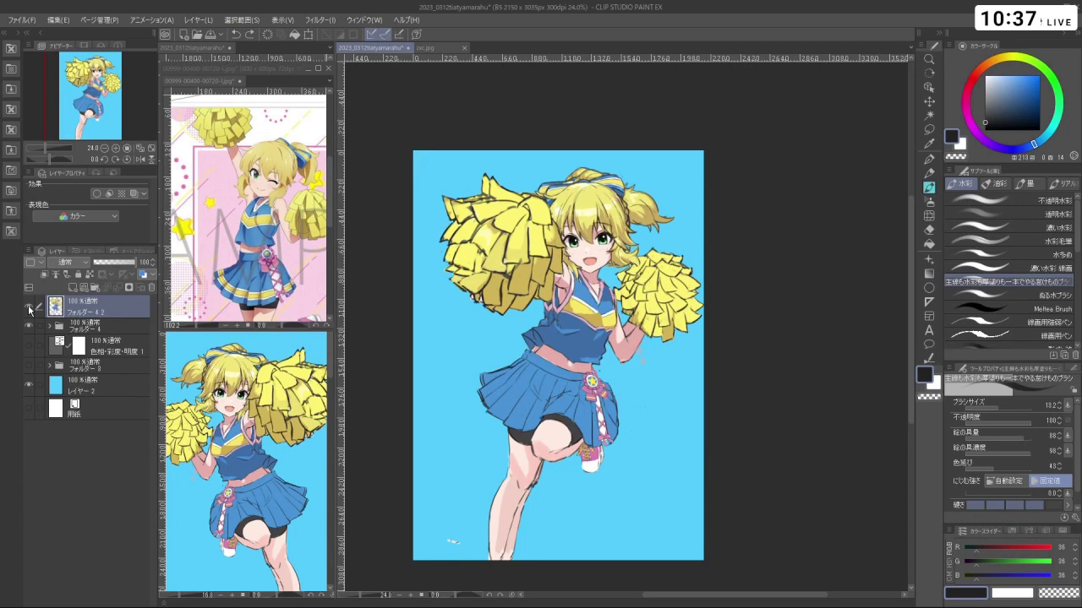
Compare both poses once more, and export only the フォルダー 4 2 version as the JPEG 2023_0312tiatyamarahuA.jpg
click(29, 307)
click(28, 306)
click(29, 307)
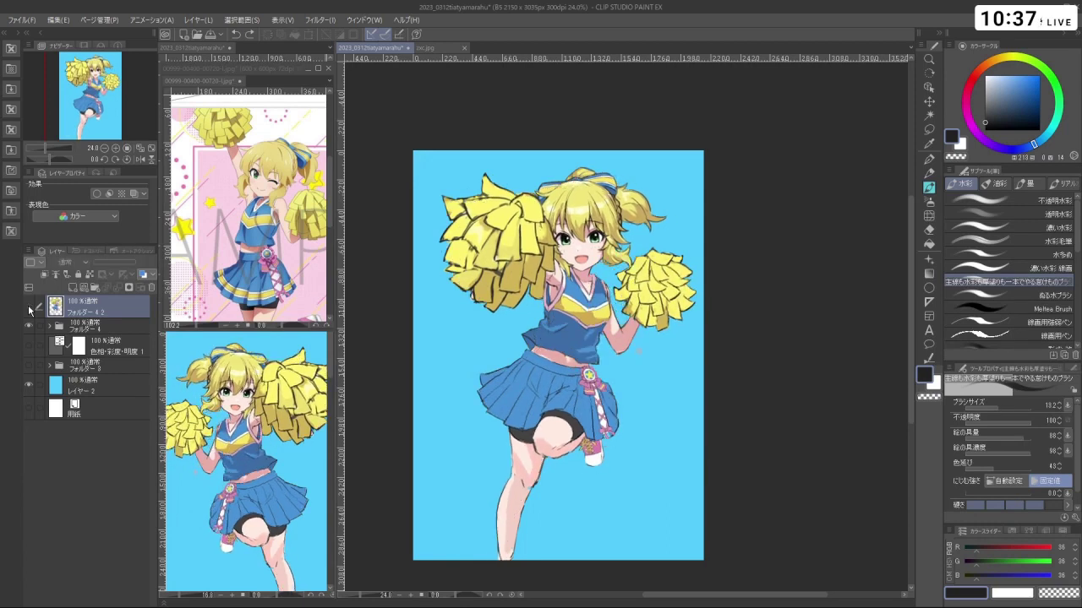
click(28, 307)
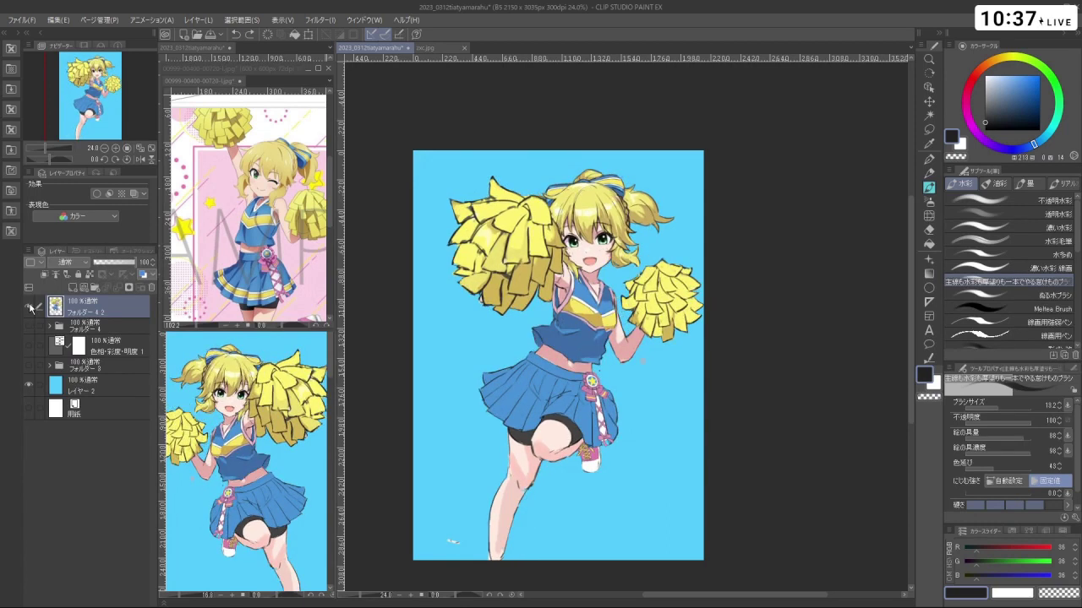
click(26, 20)
mouse_move(65, 169)
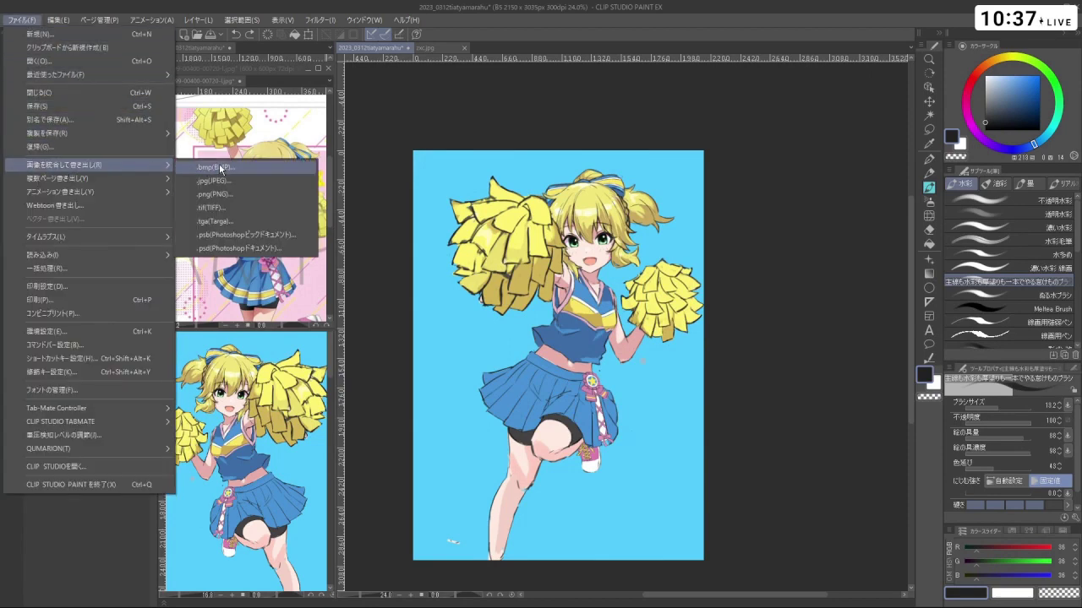
click(218, 177)
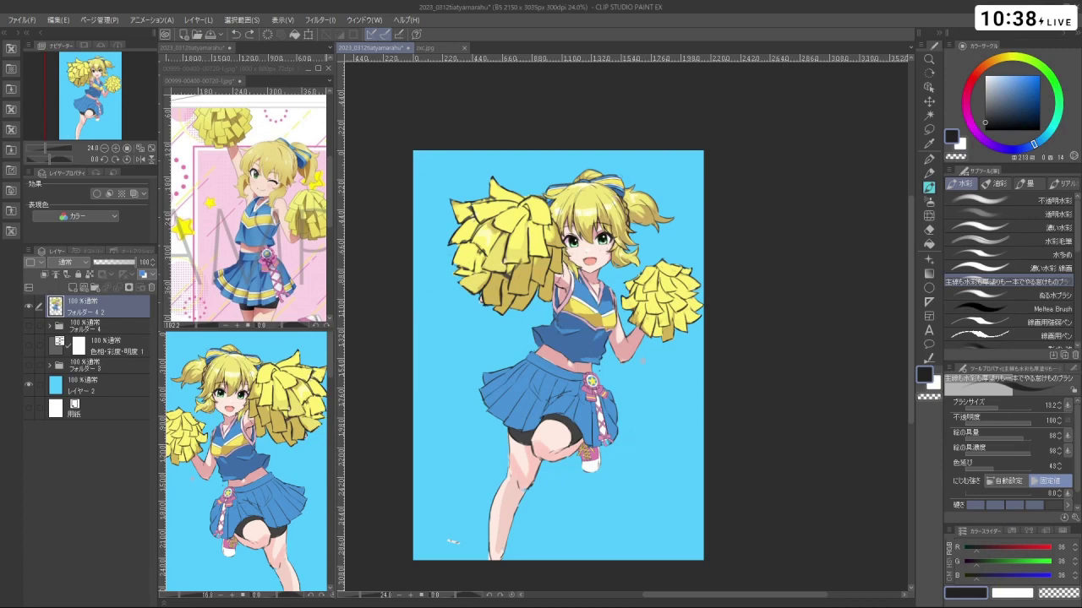
Hide フォルダー 4 2, show フォルダー 4, and export that version as the JPEG 2023_0312tiatyamarahuB.jpg
click(28, 307)
click(28, 326)
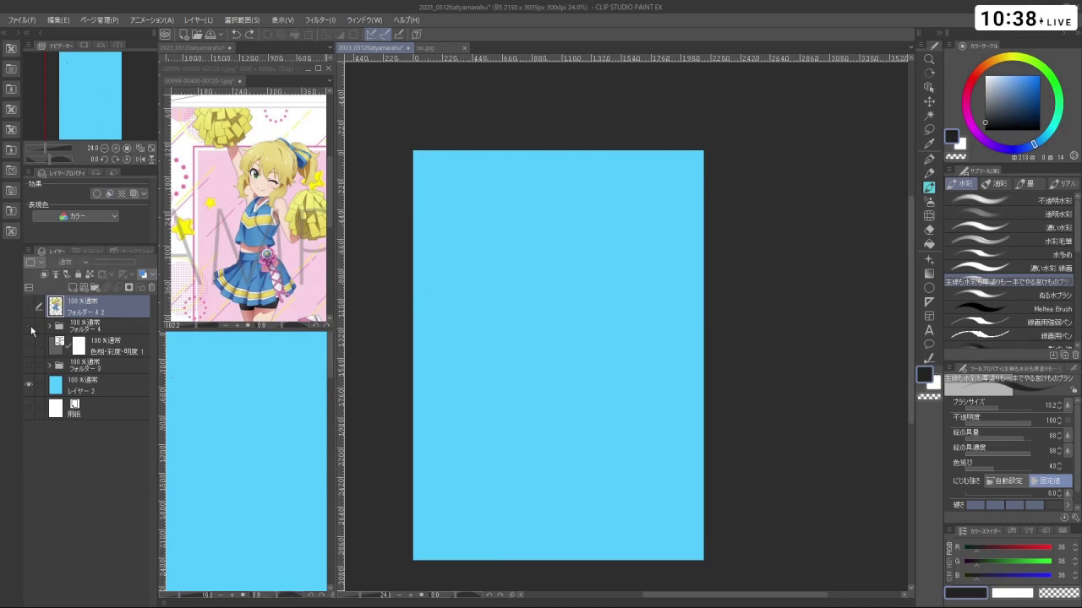
click(23, 19)
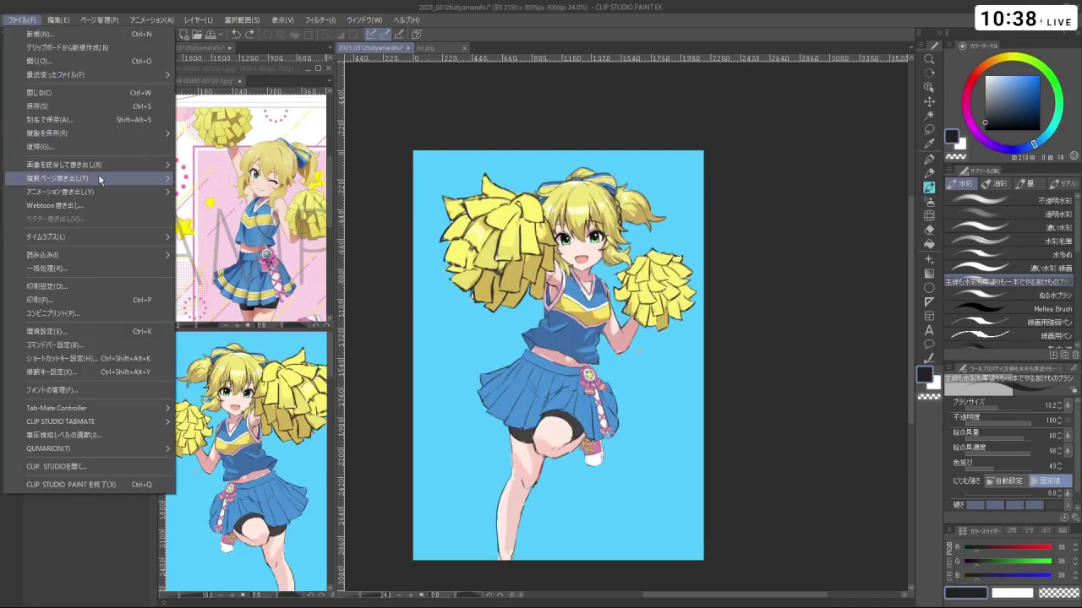
mouse_move(110, 163)
click(241, 182)
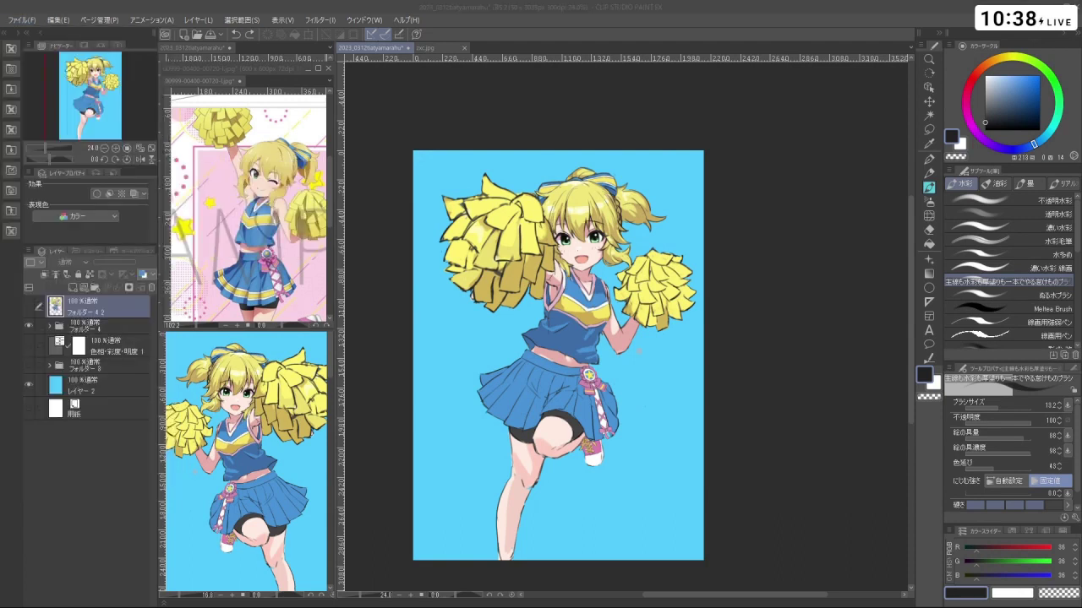
key(Return)
Switch to the image viewer and resize the 2023_0312tiatyamarahuB.jpg window so the whole figure can be viewed beside the canvas
drag(826, 0, 915, 70)
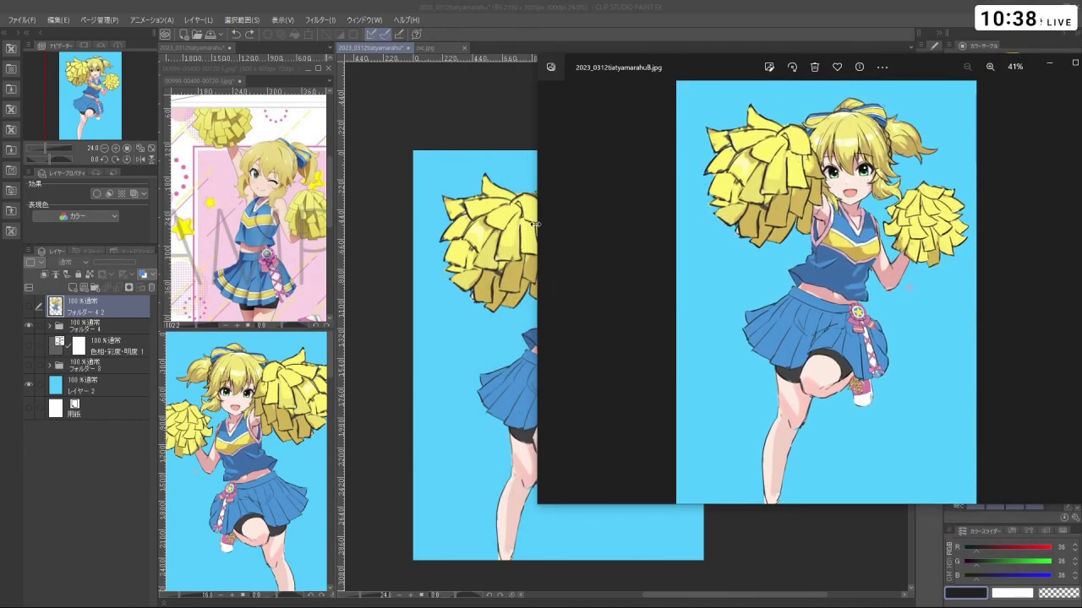
drag(541, 227, 739, 242)
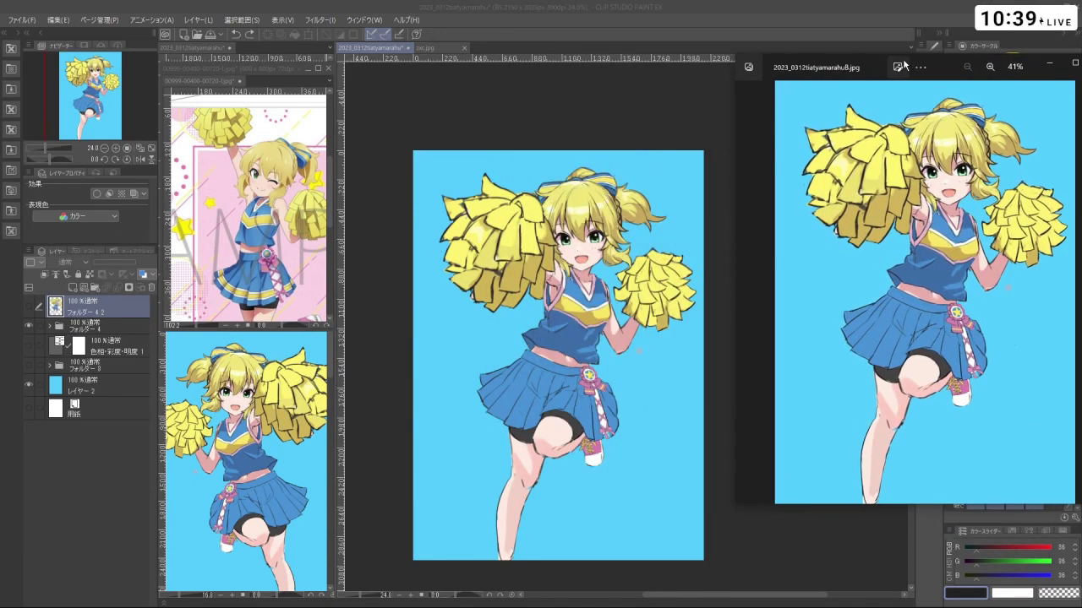
drag(866, 66, 783, 13)
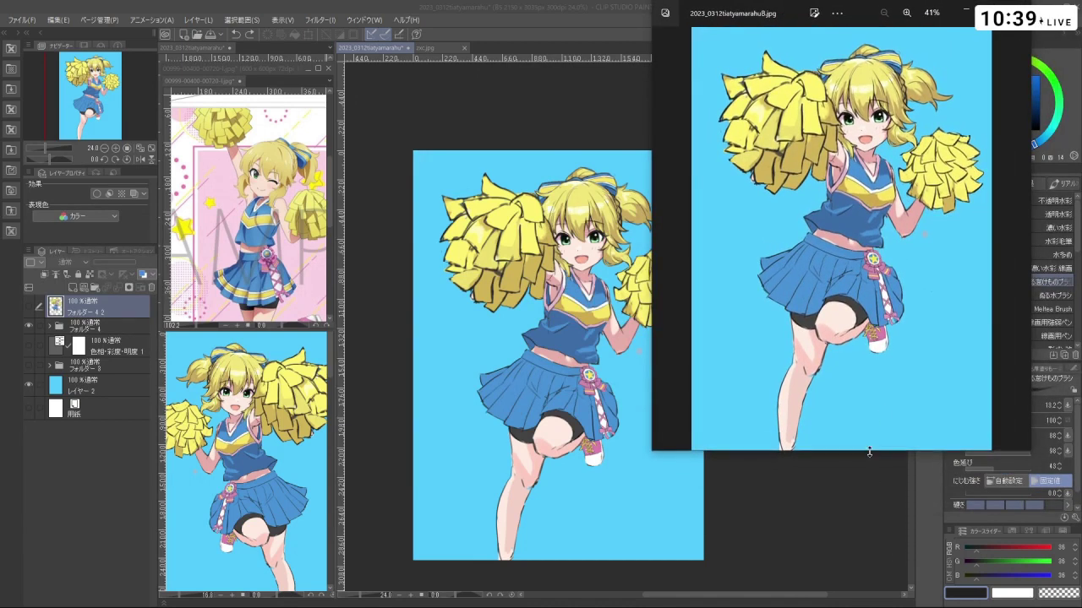
drag(878, 451, 877, 605)
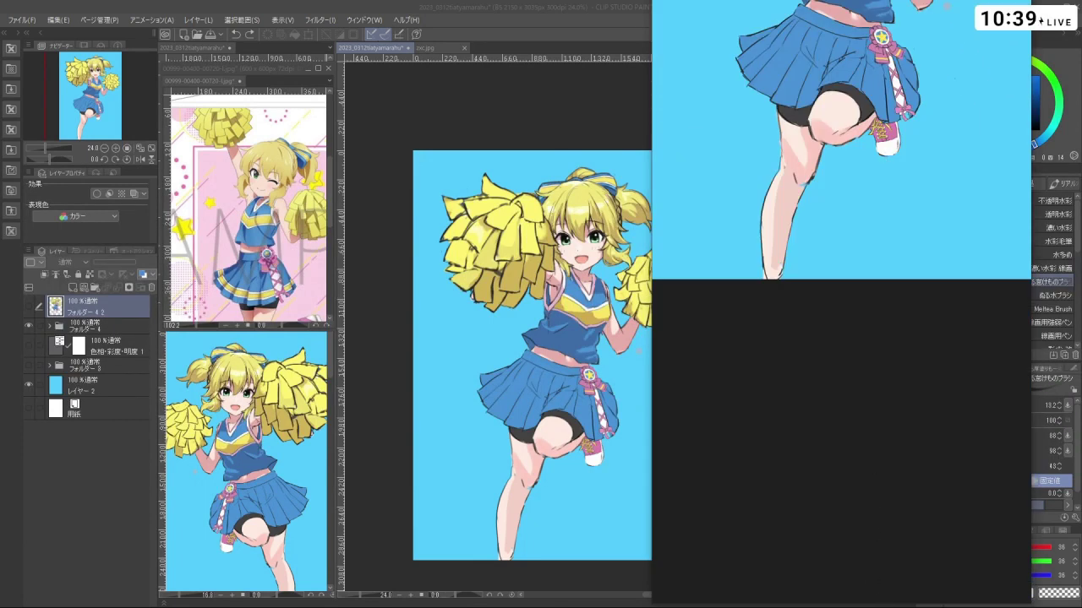
key(alt+Tab)
drag(832, 0, 801, 16)
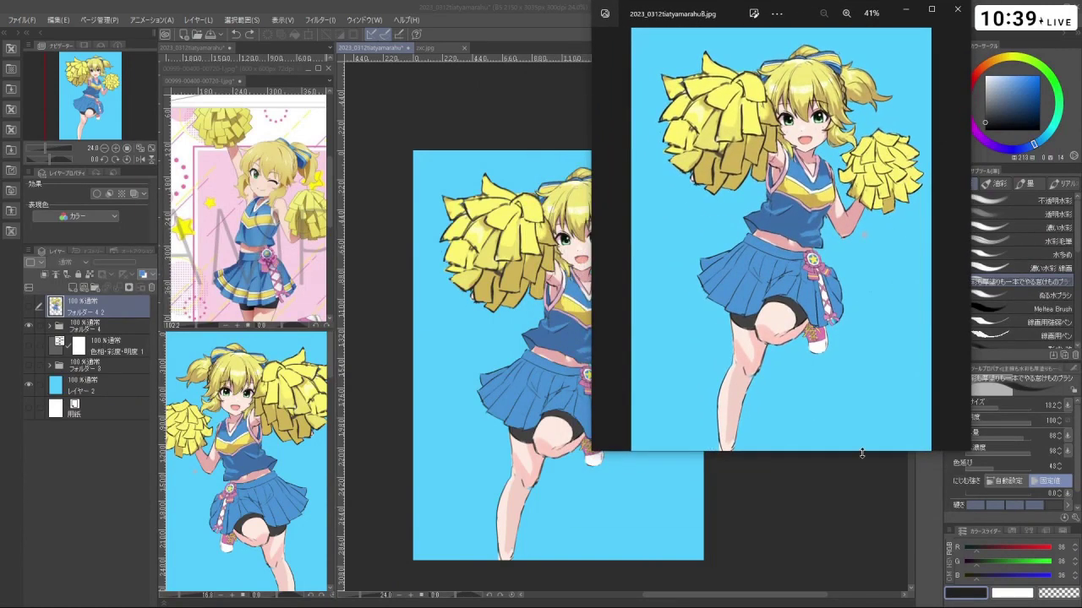
drag(862, 452, 861, 602)
scroll(907, 476, down, 3)
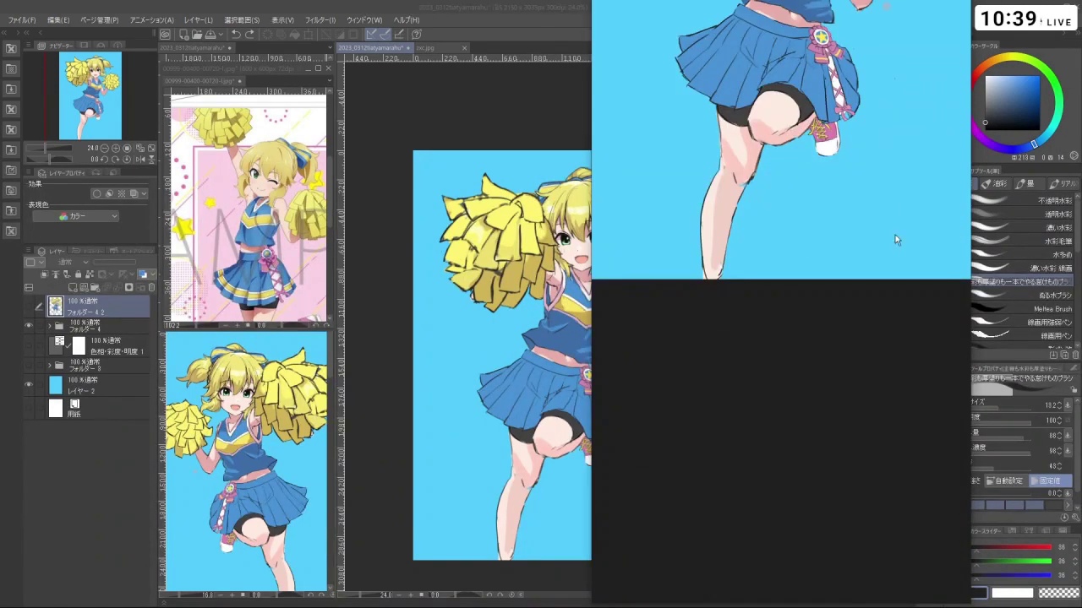
drag(861, 603, 861, 452)
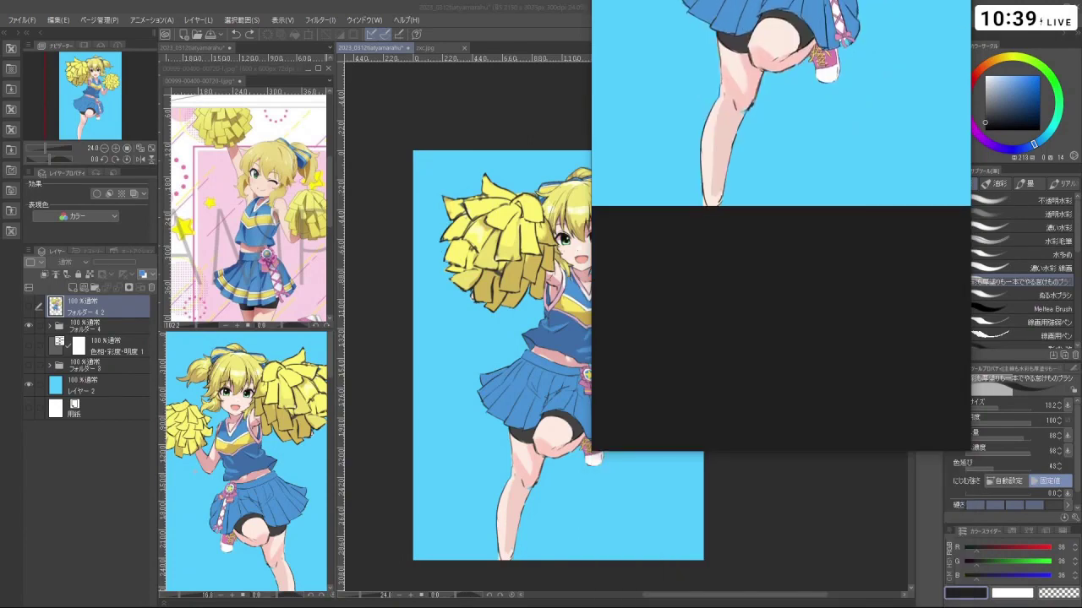
scroll(781, 253, up, 2)
drag(799, 0, 854, 22)
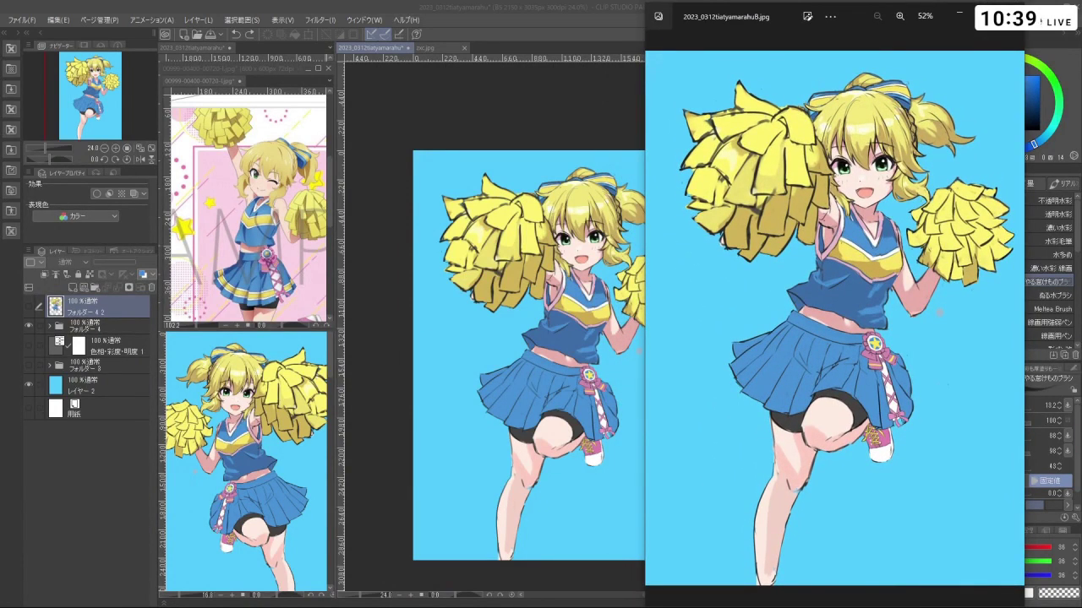
Place 2023_0312tiatyamarahuA.jpg beside 2023_0312tiatyamarahuB.jpg to compare the two poses, and dismiss both viewer windows
drag(169, 0, 441, 15)
drag(506, 456, 521, 605)
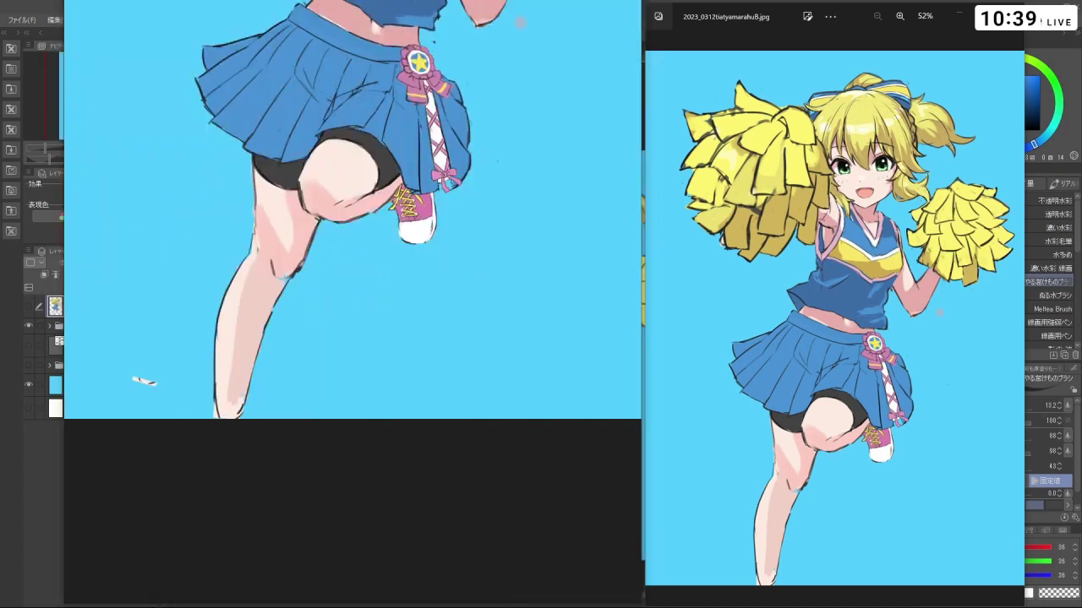
drag(453, 0, 473, 14)
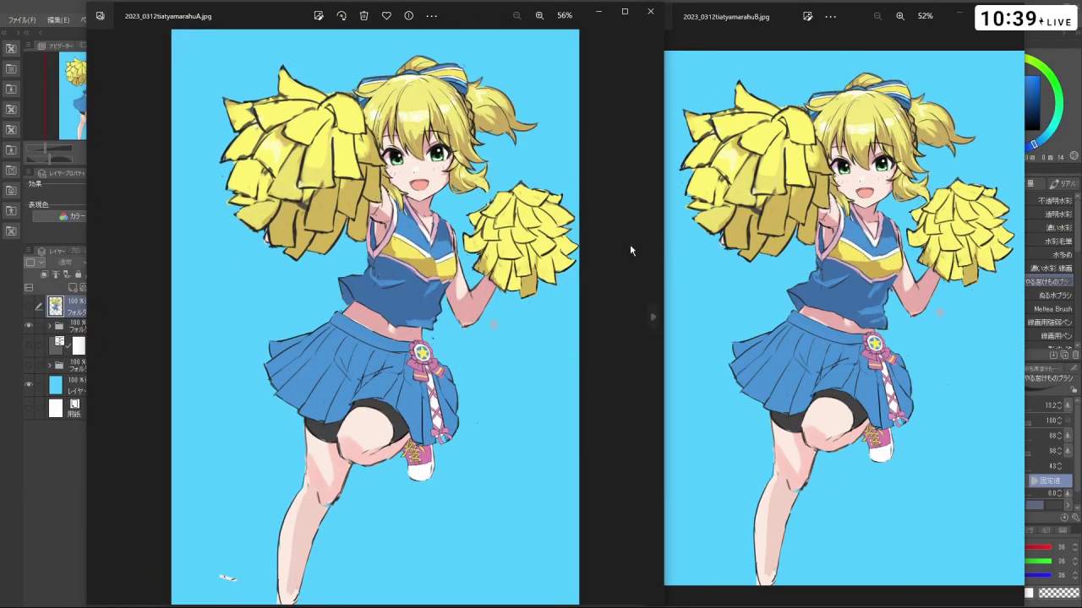
drag(663, 249, 536, 243)
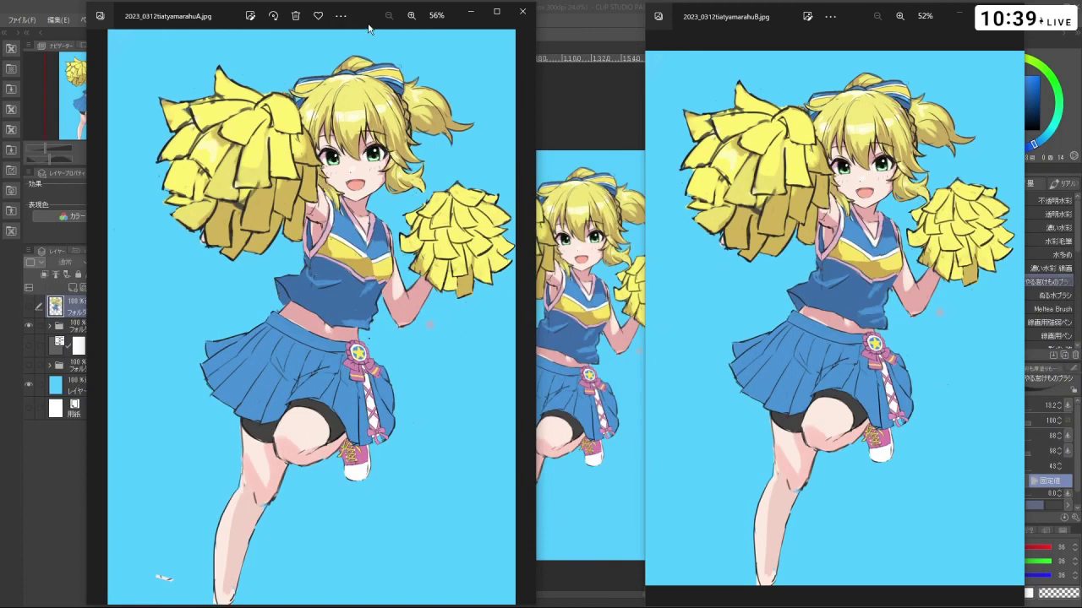
drag(369, 28, 475, 30)
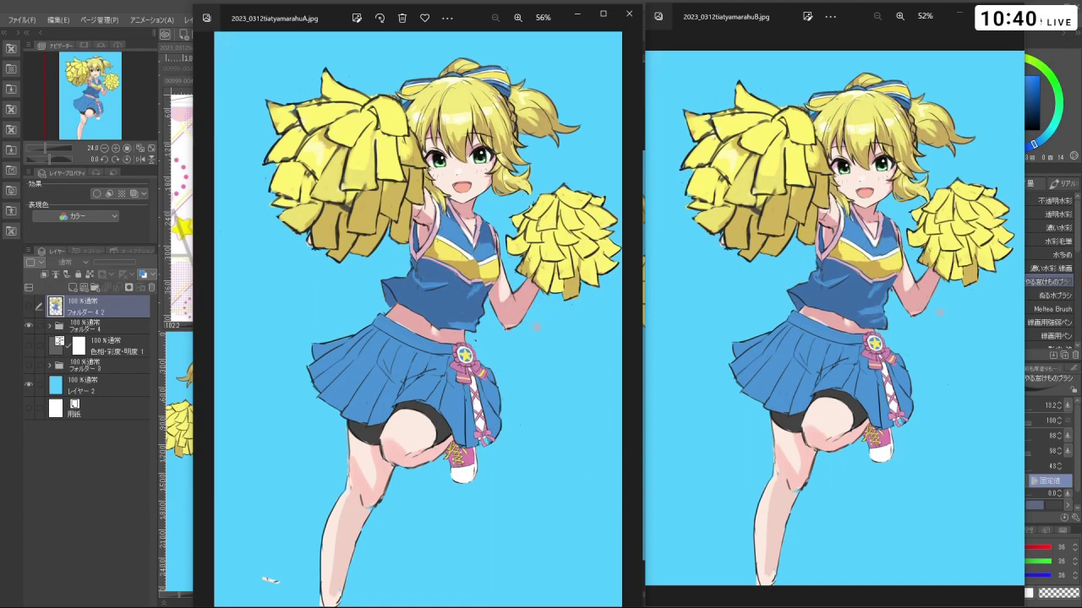
click(628, 13)
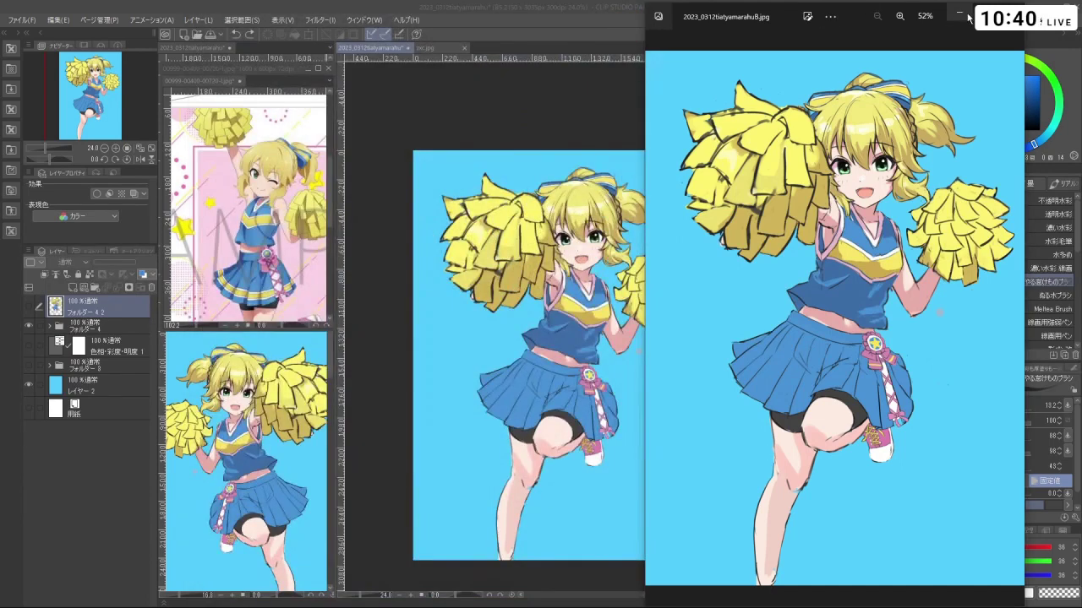
click(968, 17)
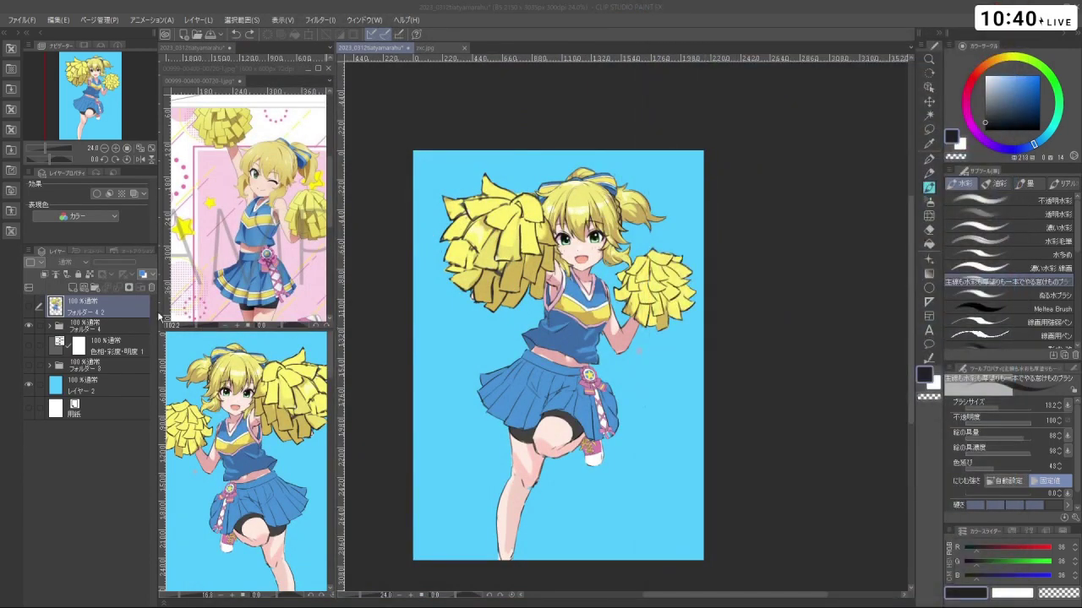
Select フォルダー 4 with all its layers down to レイヤー 19 and switch to the lasso selection tool
scroll(519, 366, up, 3)
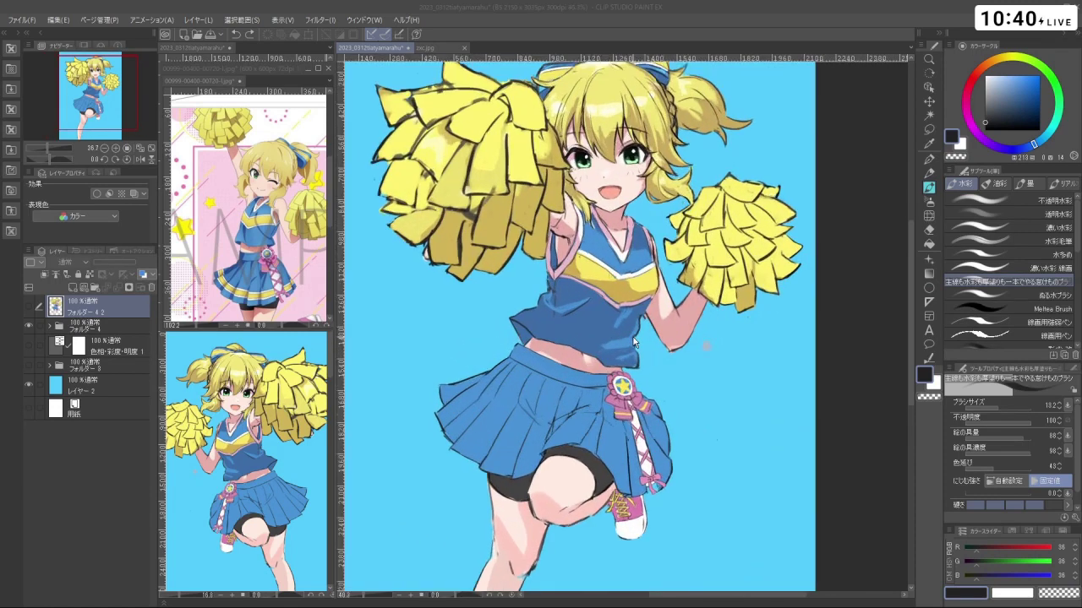
scroll(635, 341, up, 1)
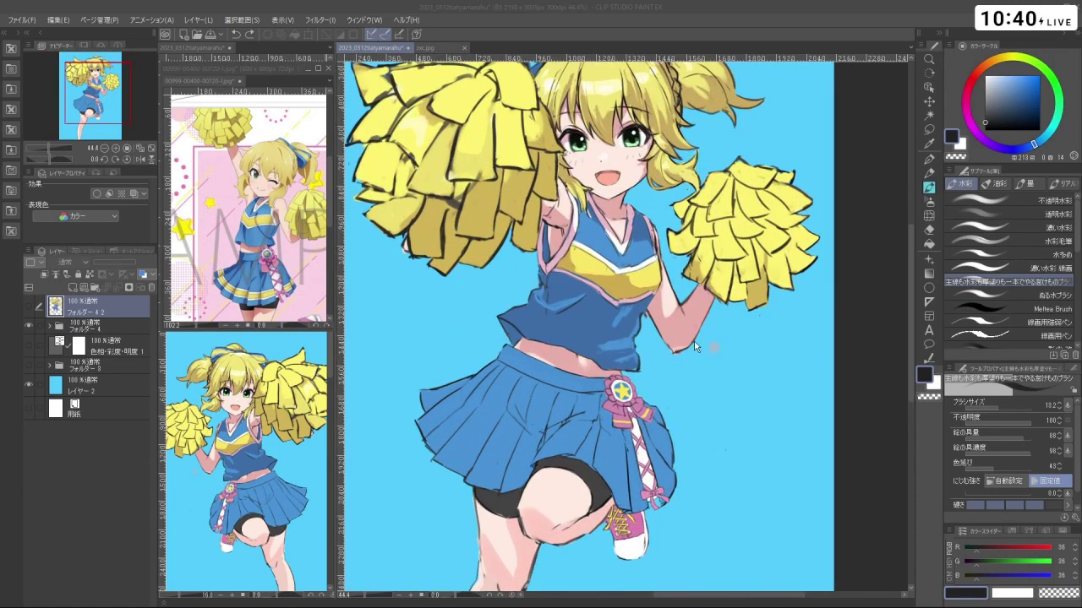
click(49, 326)
click(105, 325)
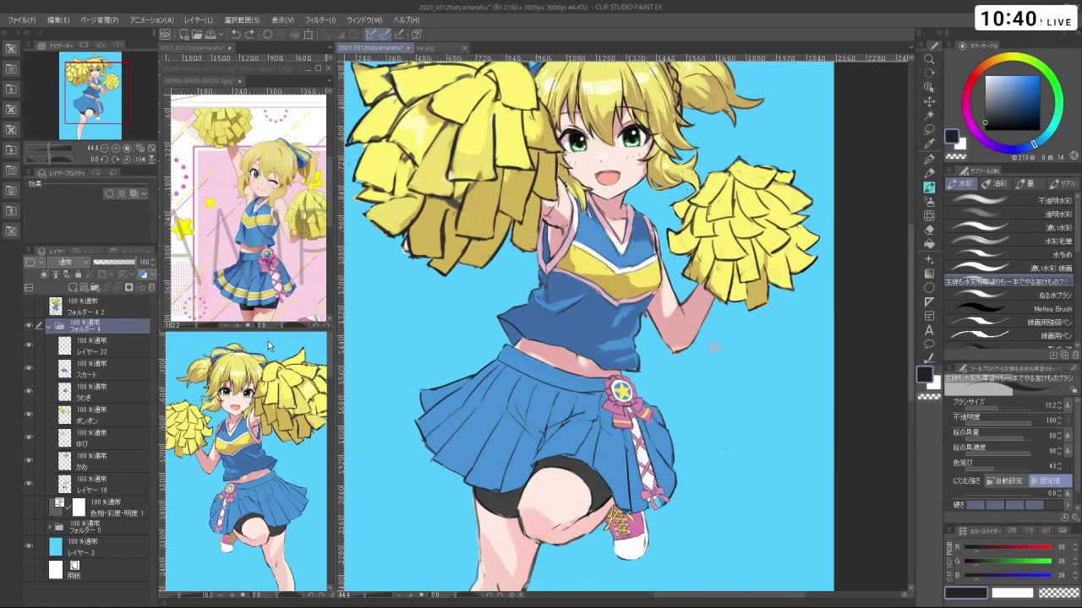
shift+click(128, 483)
click(929, 130)
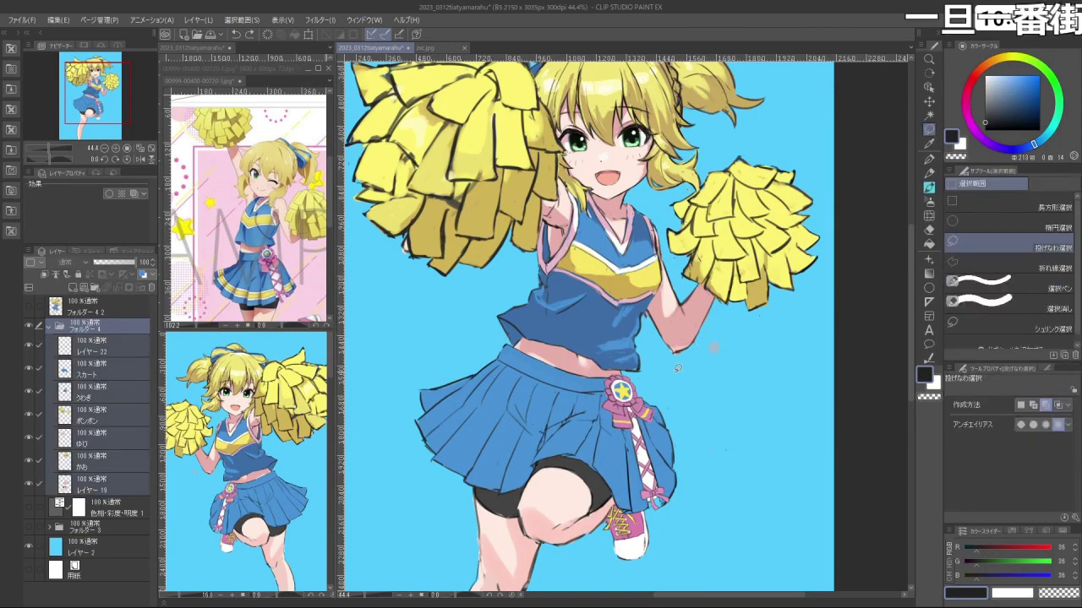
mouse_move(672, 367)
mouse_down()
mouse_move(638, 295)
mouse_move(635, 210)
mouse_move(681, 194)
mouse_up()
key(ctrl+z)
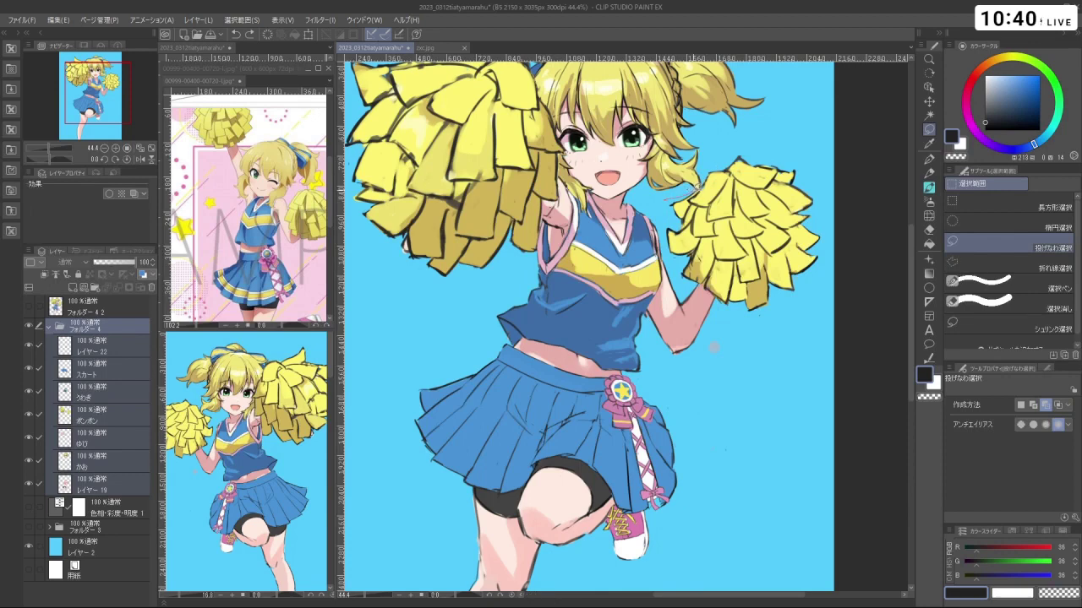
key(ctrl+z)
Exclude かお from the selected layers, lasso the bent arm with the smaller pompom, and move it slightly down and inward with a small clockwise rotation
ctrl+click(119, 458)
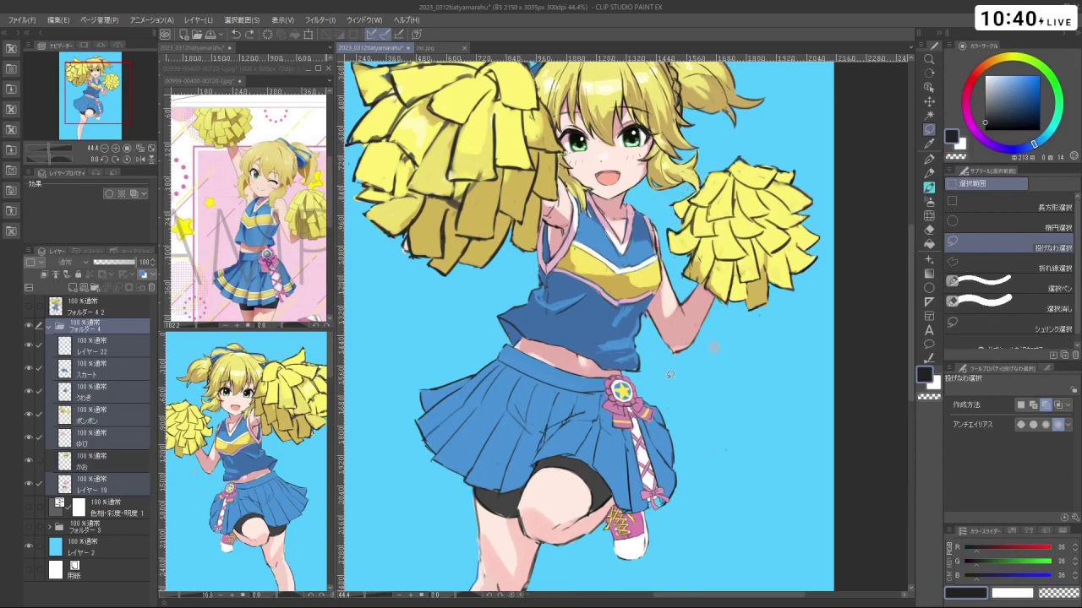
mouse_move(671, 369)
mouse_down()
mouse_move(650, 298)
mouse_move(629, 287)
mouse_move(632, 196)
mouse_move(665, 204)
mouse_move(753, 136)
mouse_move(851, 194)
mouse_move(783, 339)
mouse_move(729, 394)
mouse_up()
click(741, 417)
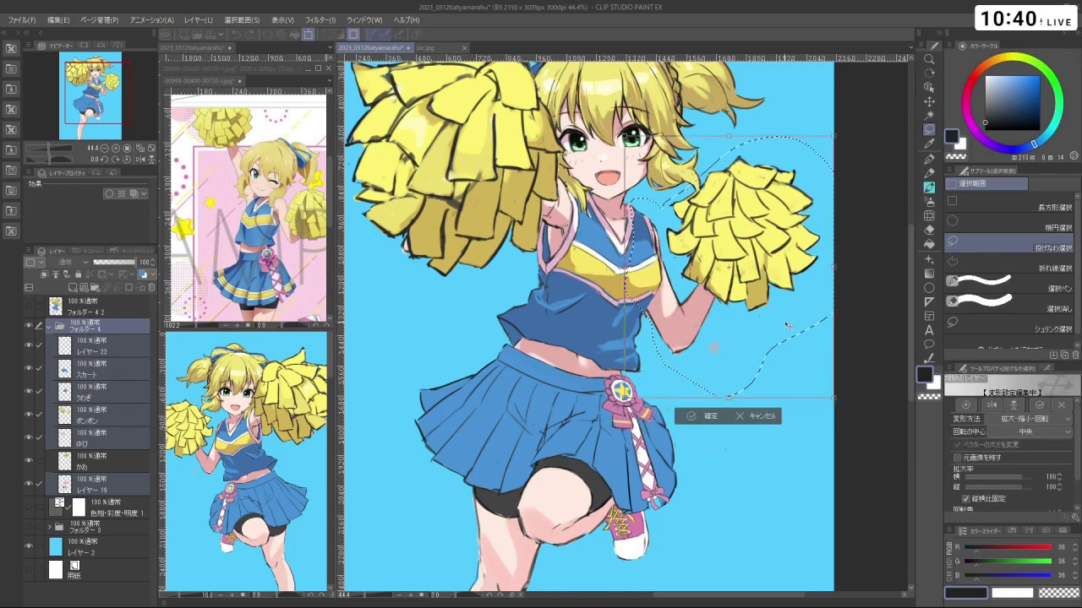
drag(789, 325, 785, 335)
drag(845, 408, 844, 412)
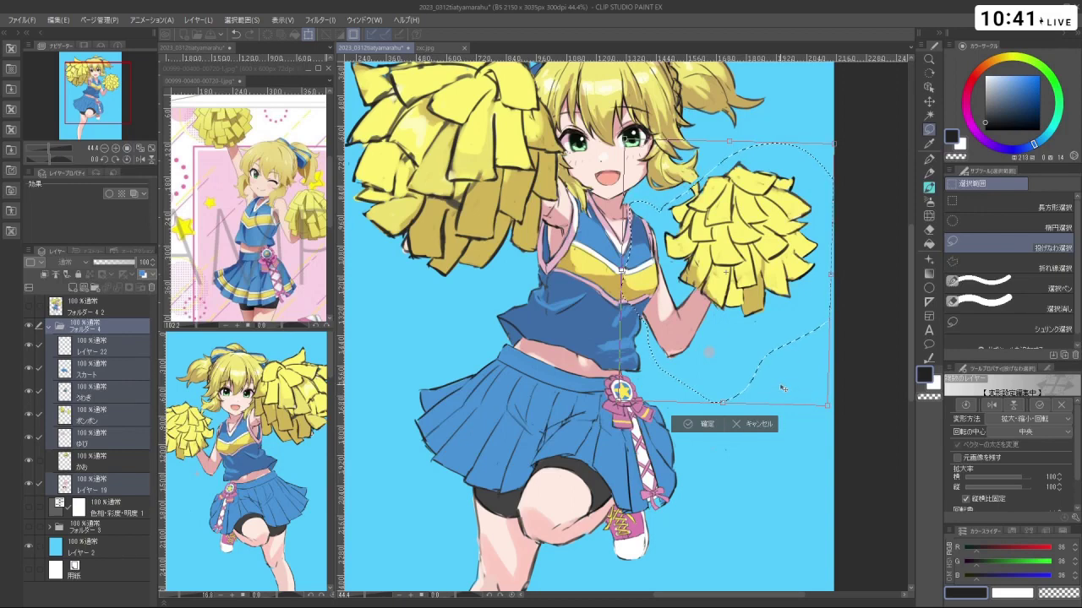
key(Return)
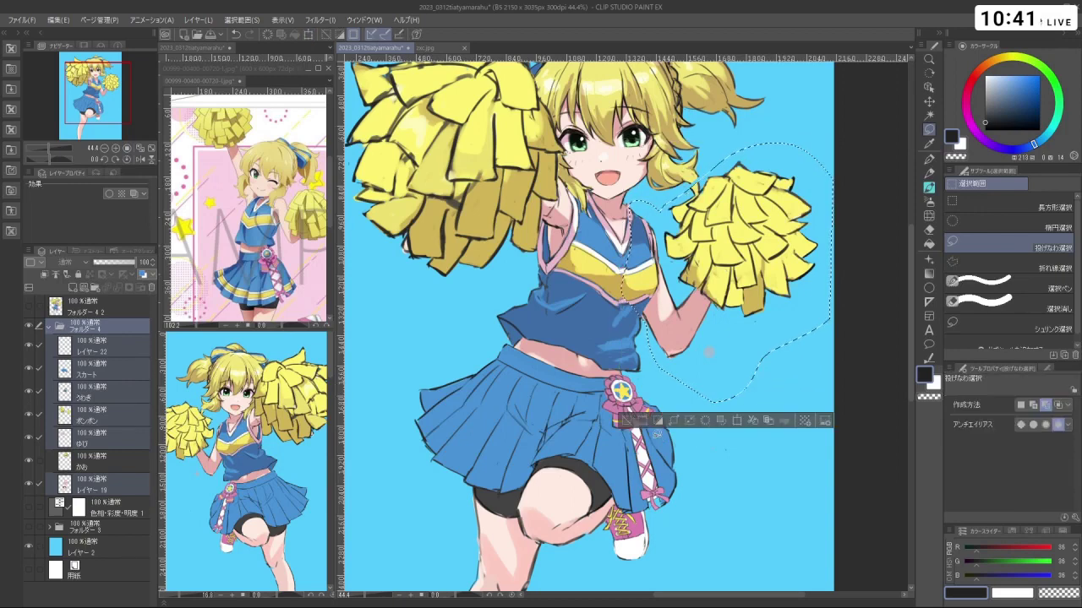
key(ctrl+d)
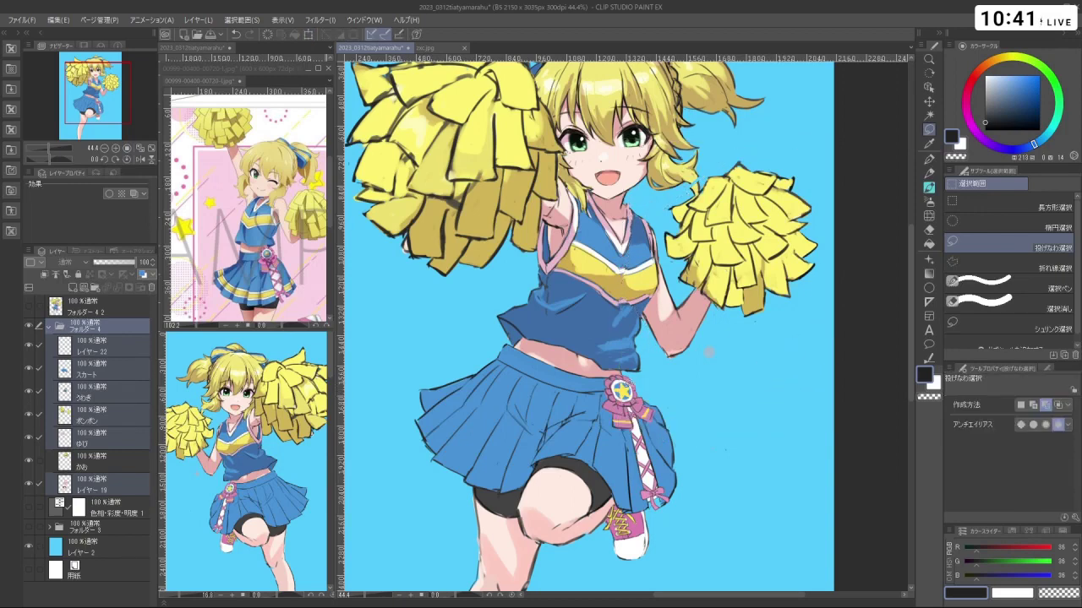
scroll(709, 350, down, 5)
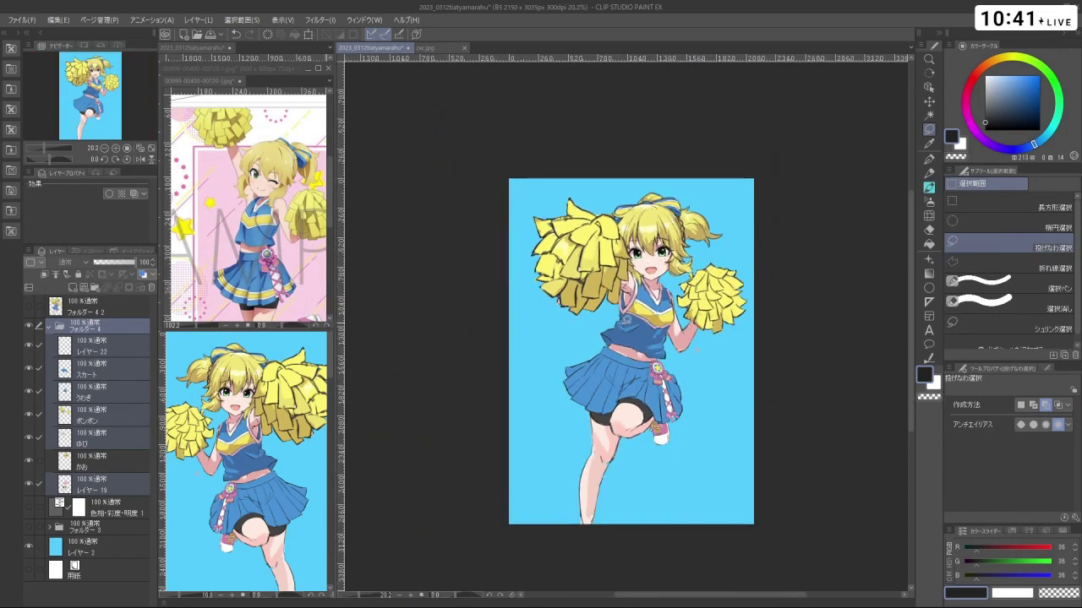
scroll(698, 349, up, 2)
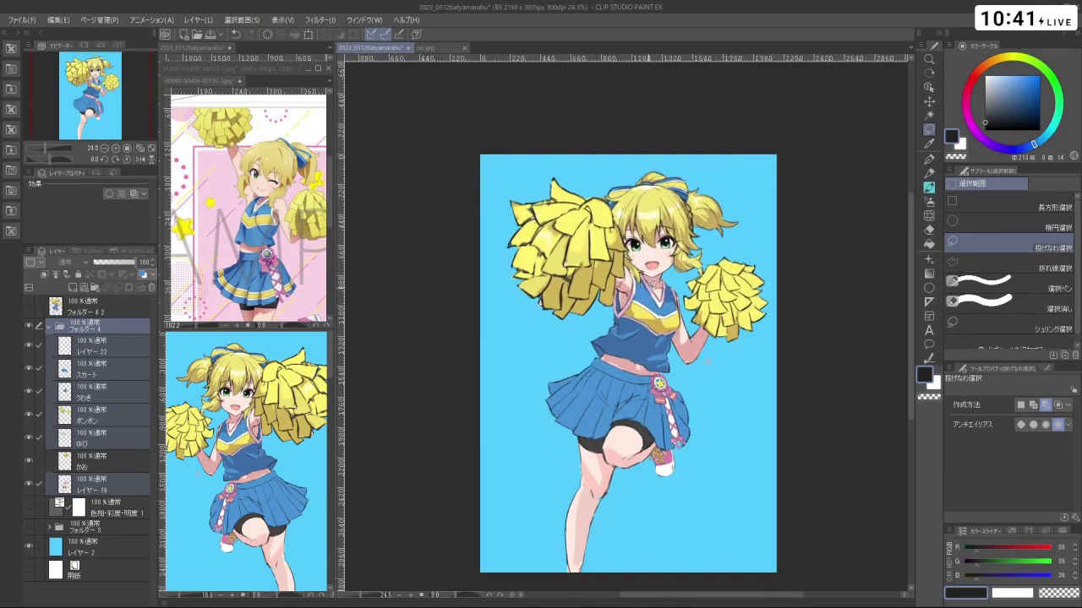
scroll(700, 347, down, 2)
scroll(701, 347, up, 1)
scroll(507, 281, down, 3)
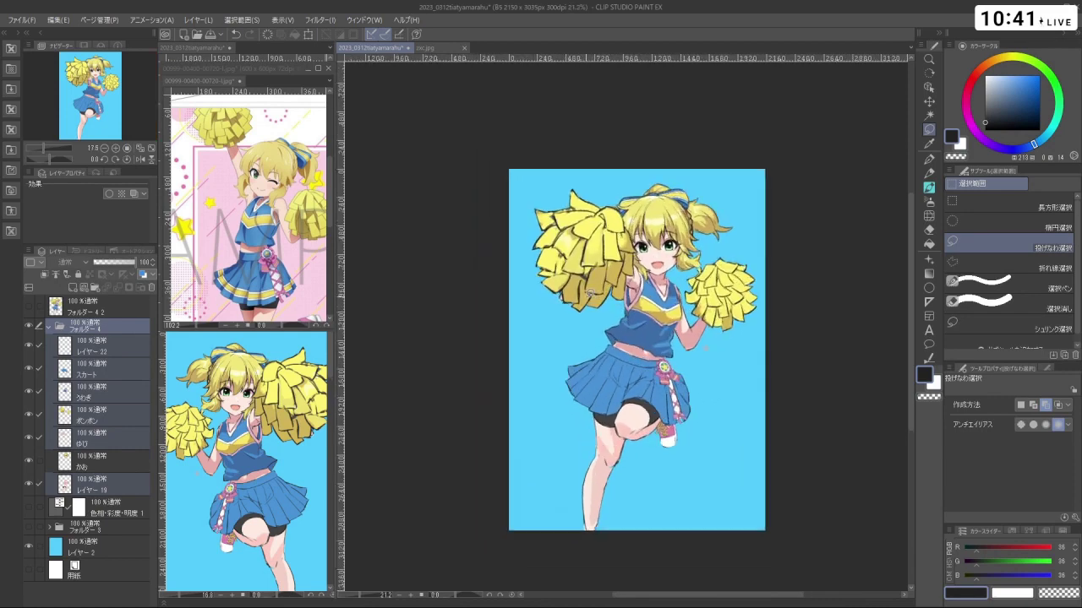
scroll(543, 361, up, 3)
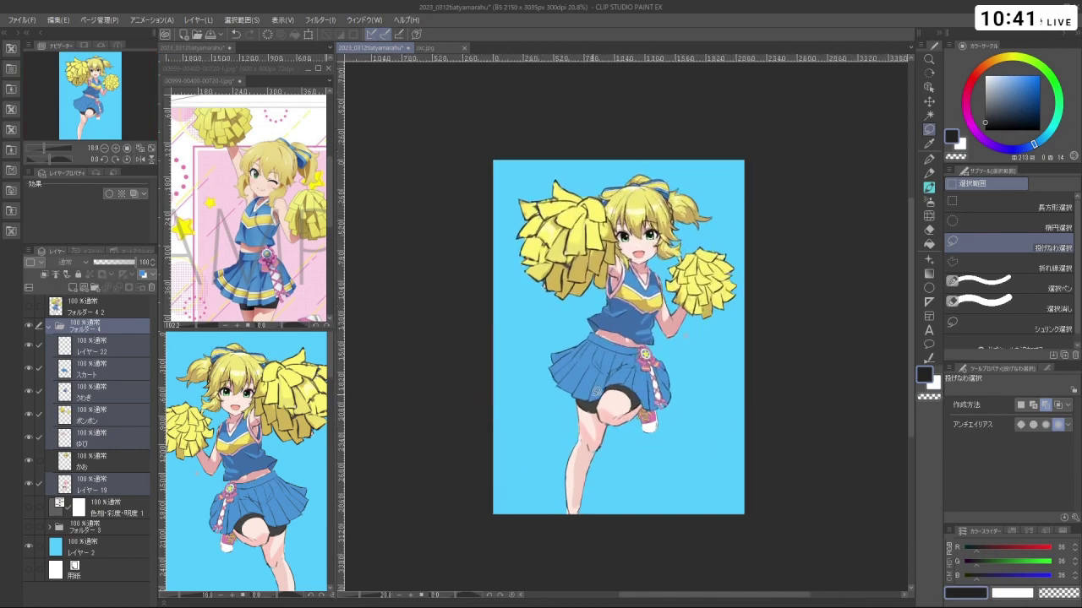
Add a new layer above スカート in フォルダー 4, clip it to the skirt layer, and set its blending mode to 乗算
scroll(600, 363, up, 3)
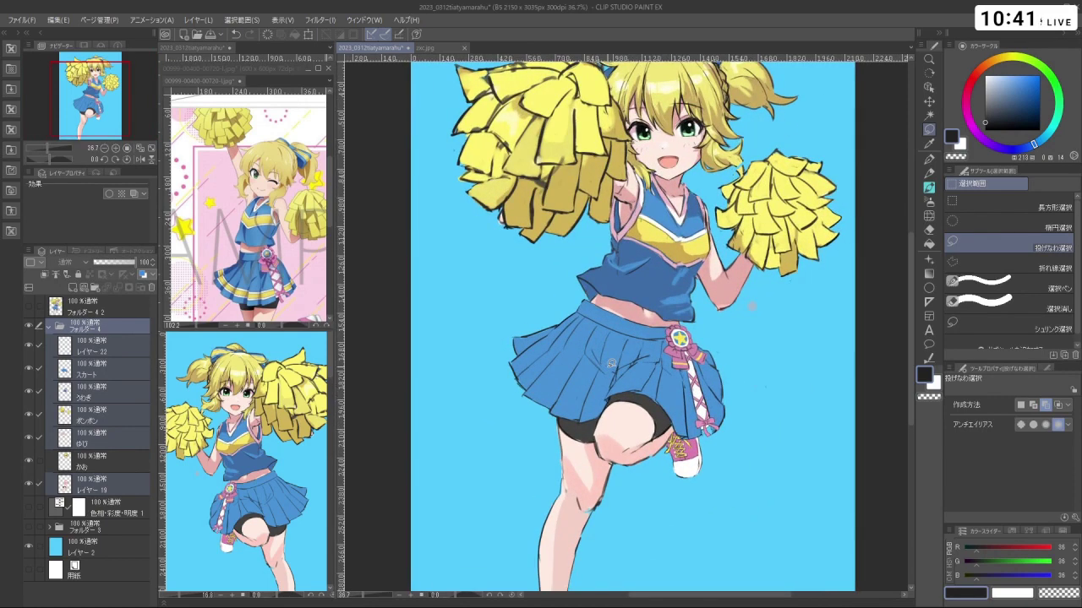
click(120, 371)
click(72, 288)
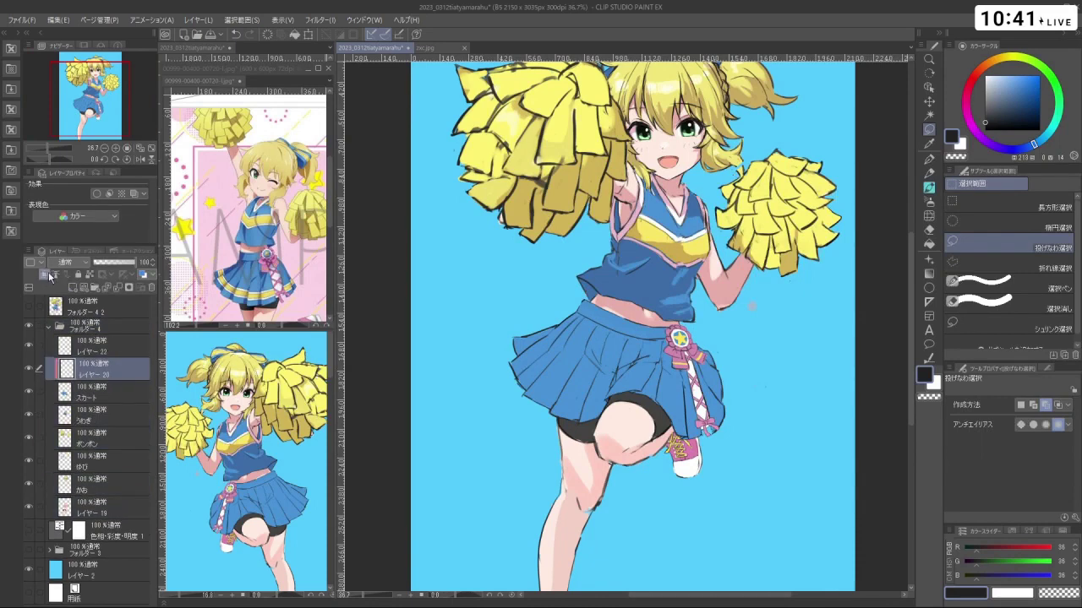
click(76, 261)
click(72, 298)
Sample the pale pink shadow colour from the white of the character's eye as the drawing colour
key(space)
drag(698, 233, 685, 277)
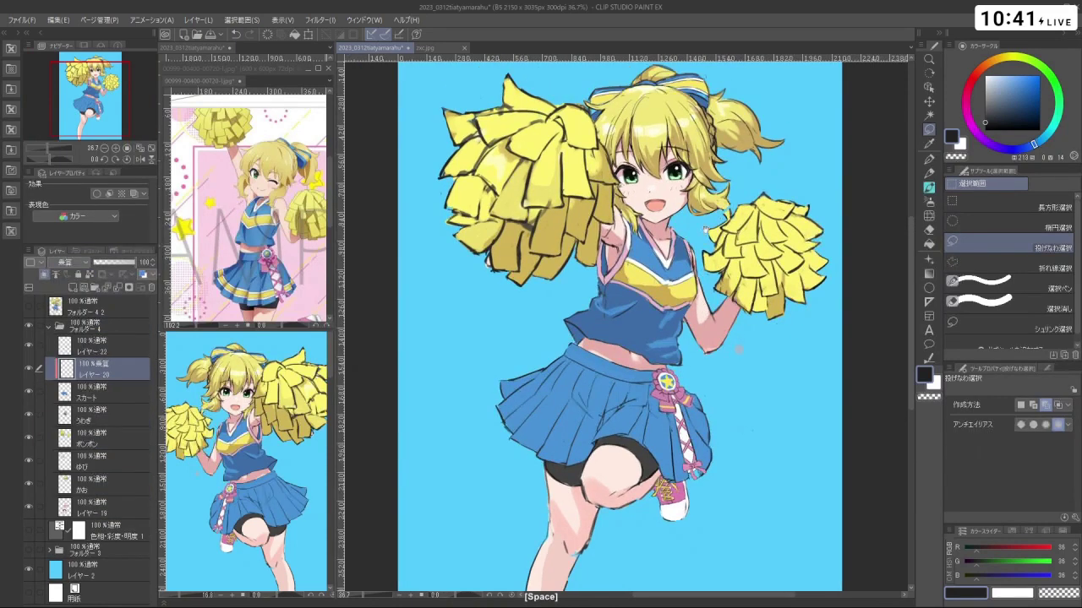
key(ctrl+space)
drag(675, 155, 811, 169)
drag(621, 268, 694, 249)
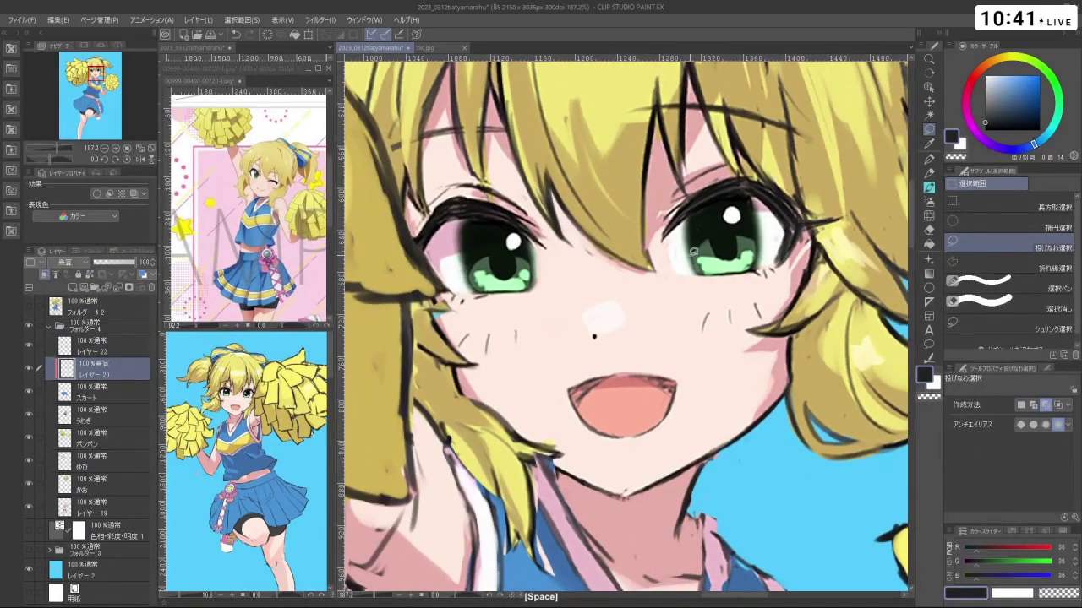
alt+click(446, 240)
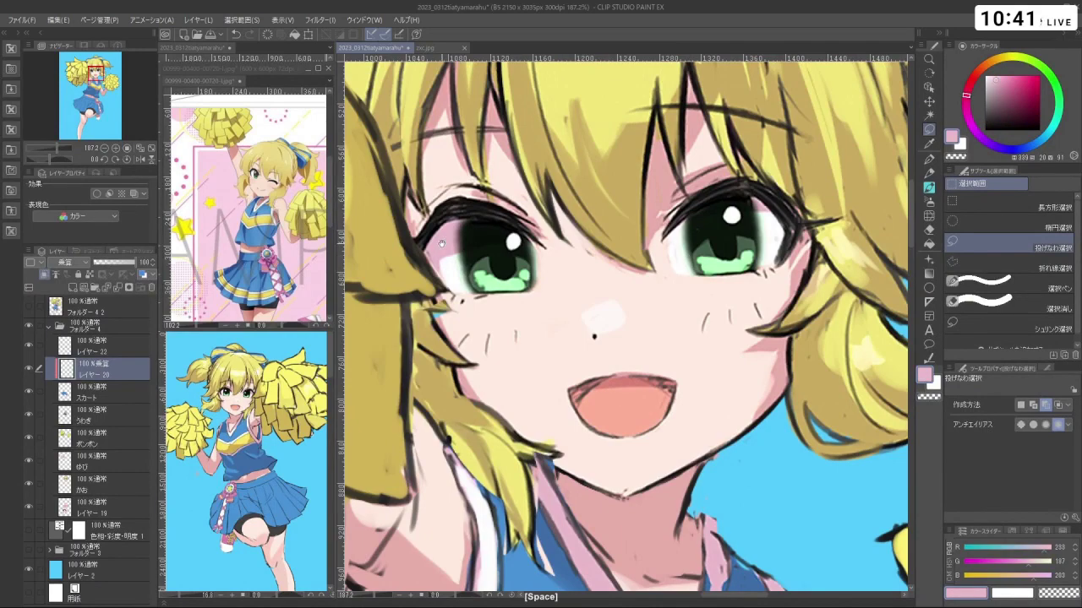
Switch to the watercolour brush 主線も水彩も厚塗りも一本でやる怠けものブラシ and paint a first fold shadow on the middle of the skirt's front
key(ctrl+space)
drag(715, 362, 604, 361)
key(space)
drag(625, 397, 603, 261)
drag(591, 465, 576, 328)
key(ctrl+space)
drag(571, 400, 583, 400)
key(ctrl+z)
click(928, 187)
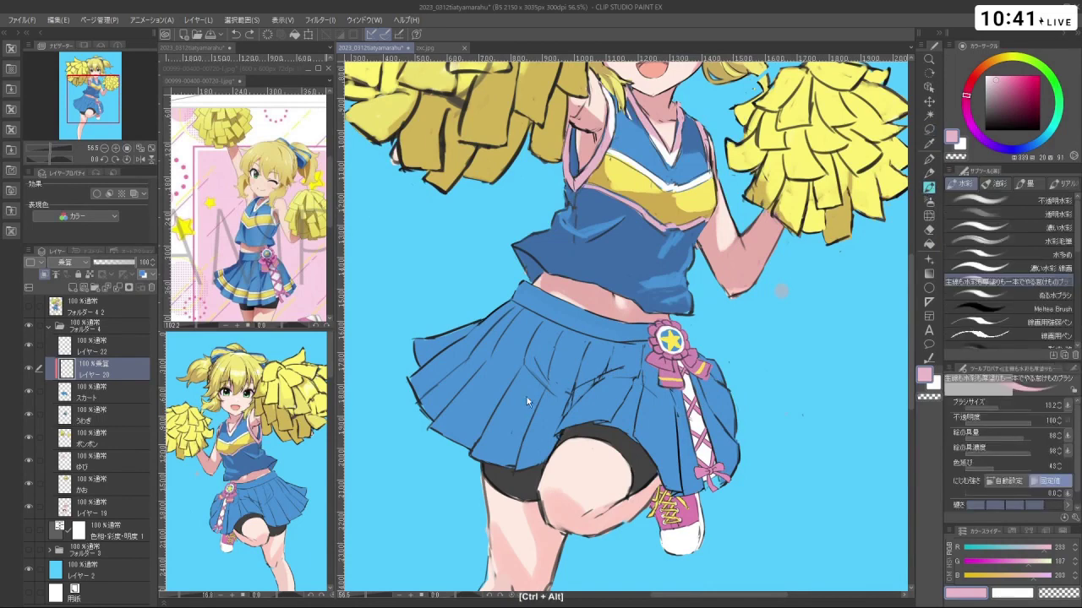
drag(539, 399, 539, 398)
mouse_move(531, 367)
mouse_down()
mouse_move(566, 426)
mouse_move(559, 402)
mouse_move(606, 381)
mouse_move(557, 406)
mouse_up()
key(ctrl+z)
key(ctrl+z)
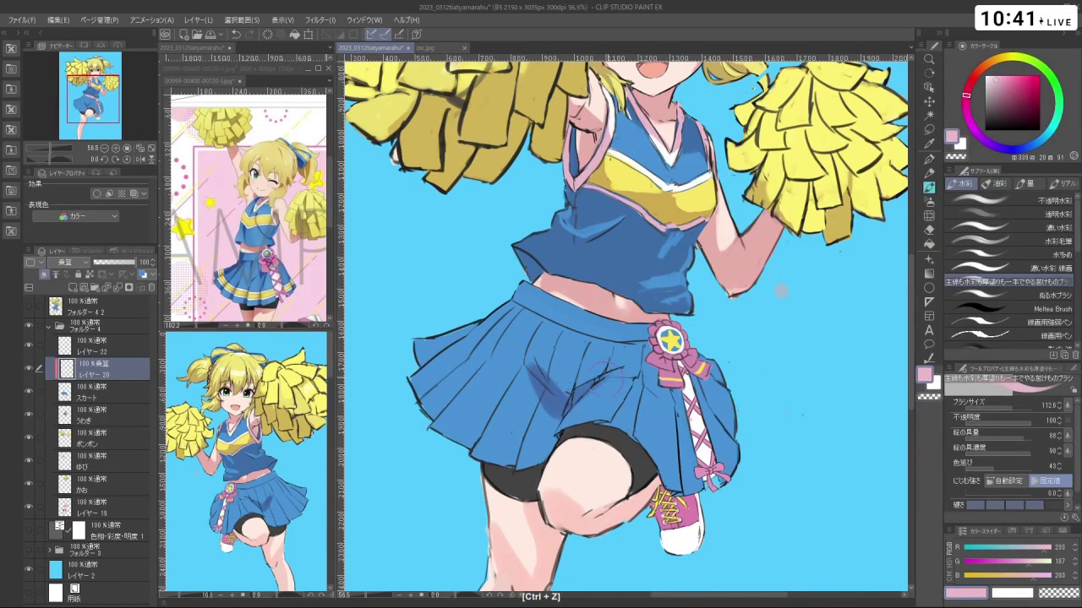
key(ctrl+z)
Shape the V-shaped fold shadow on the skirt's front, alternating between the pink and transparent colour while rotating the canvas
mouse_move(615, 368)
mouse_down()
mouse_move(556, 407)
mouse_move(663, 395)
mouse_move(657, 409)
mouse_move(731, 478)
mouse_up()
key(shift+space)
key(c)
key(ctrl+z)
key(c)
key(shift+space)
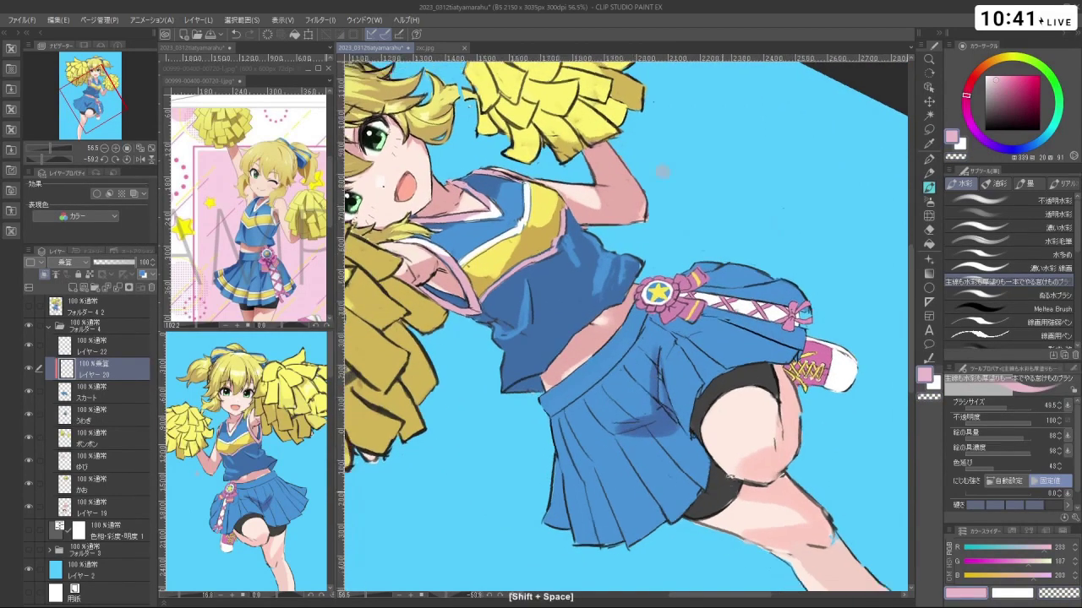
drag(663, 171, 769, 397)
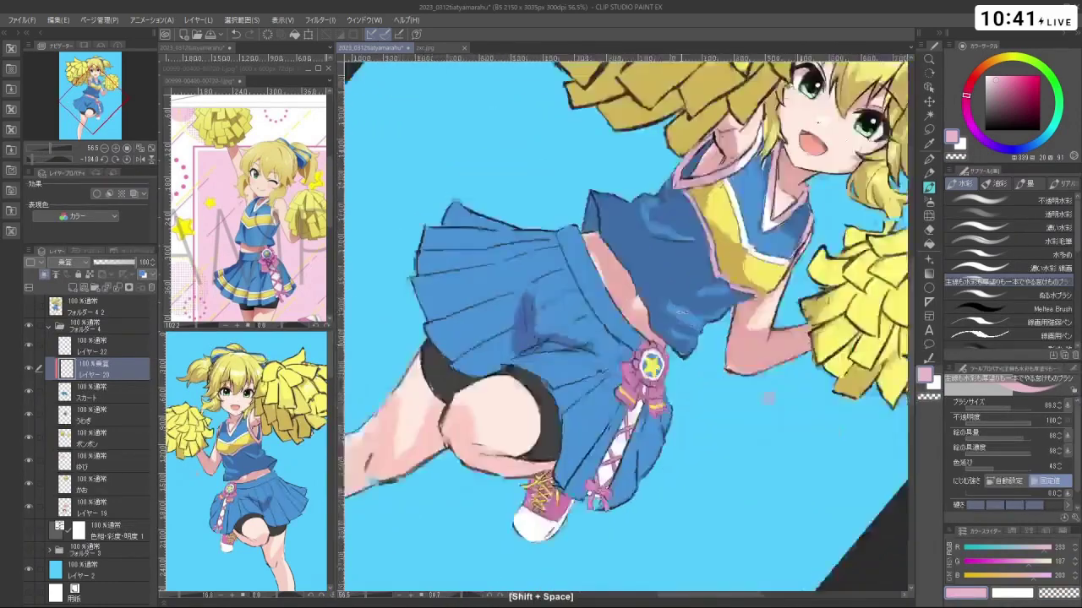
drag(682, 312, 638, 270)
Trim the V-shaped fold shadow with transparent colour, undoing unwanted strokes
mouse_move(583, 435)
mouse_down()
mouse_move(604, 467)
mouse_move(578, 455)
mouse_move(575, 430)
mouse_move(591, 439)
mouse_move(472, 464)
mouse_up()
key(ctrl+z)
key(c)
key(c)
key(ctrl+z)
key(c)
key(ctrl+z)
drag(535, 358, 530, 357)
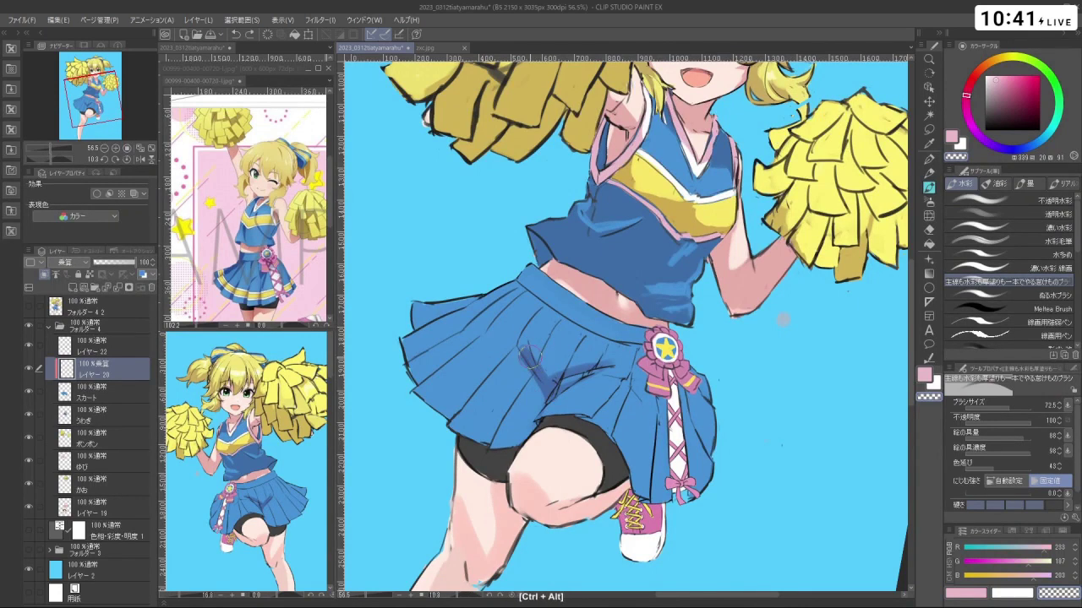
key(ctrl+z)
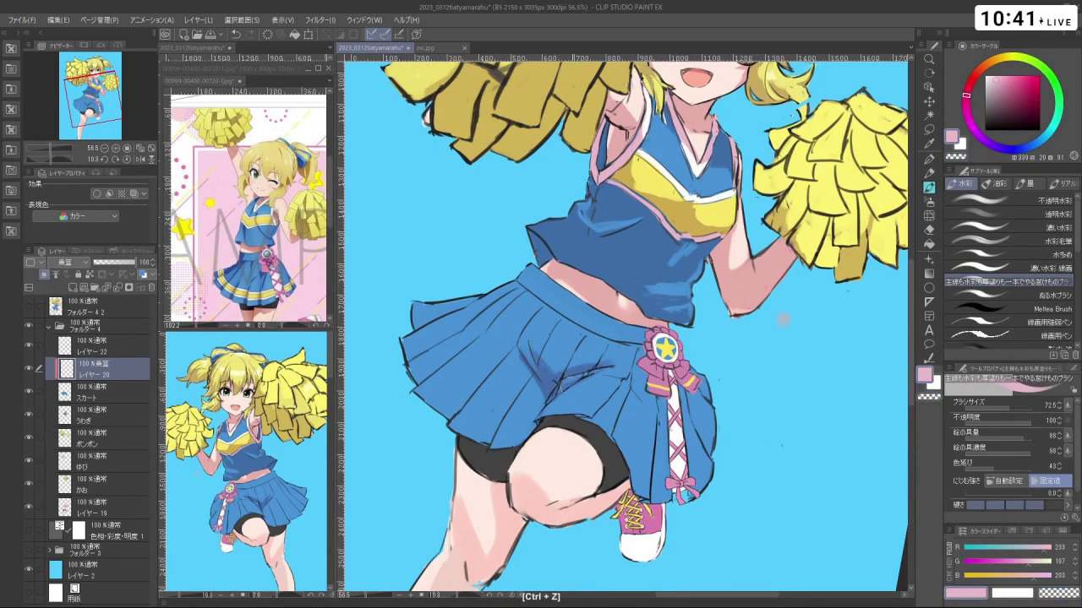
Paint fold shadows on the skirt above the raised thigh and beneath the rosette ribbon, undoing unwanted strokes
drag(783, 321, 654, 172)
drag(743, 423, 667, 465)
drag(667, 464, 696, 474)
drag(695, 474, 778, 332)
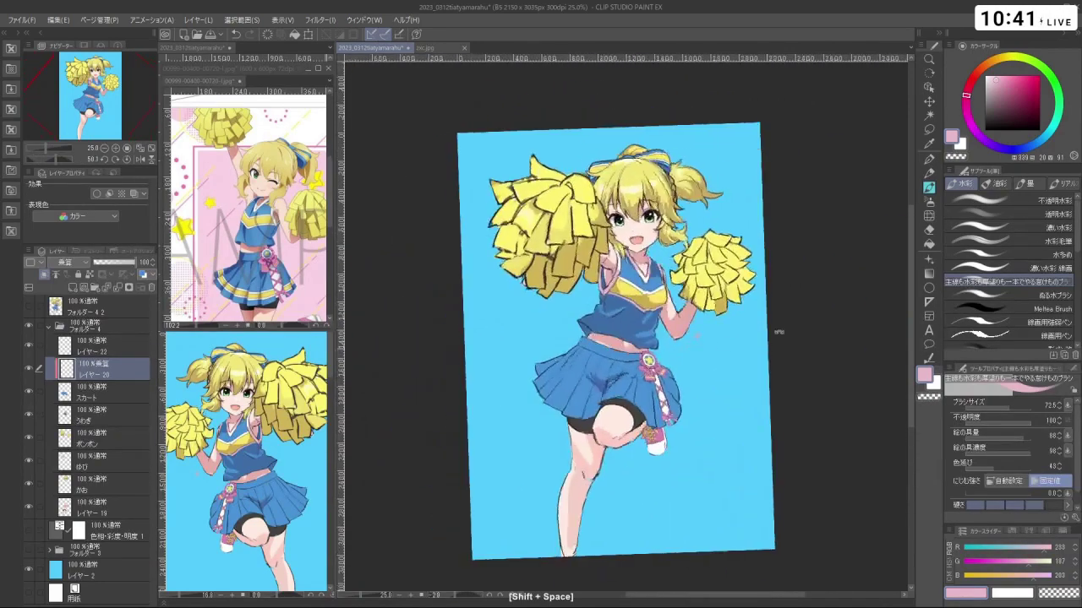
drag(636, 398, 679, 397)
drag(615, 400, 653, 396)
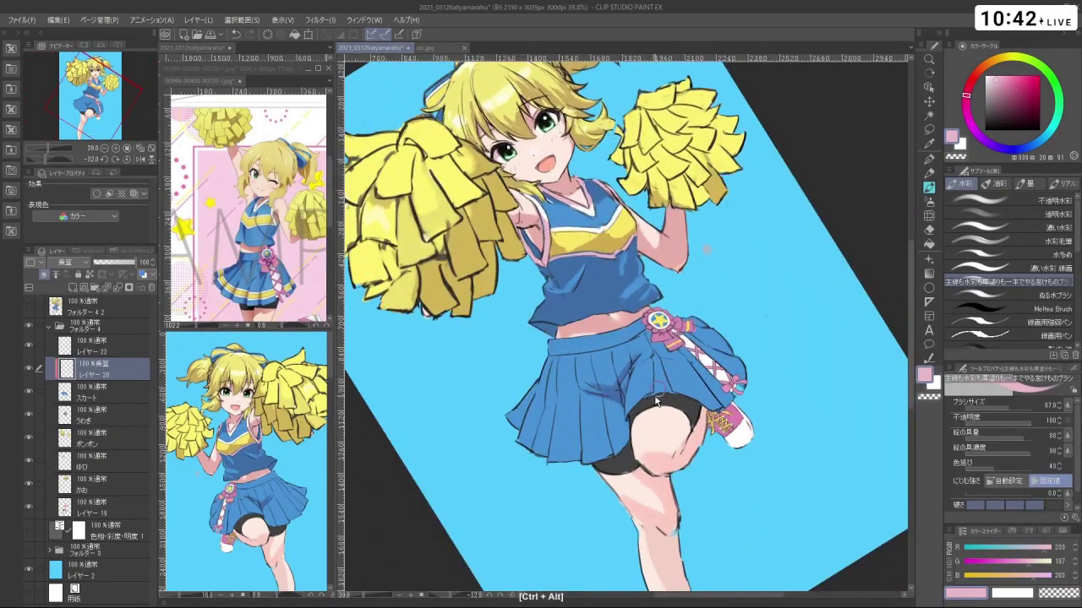
key(ctrl+z)
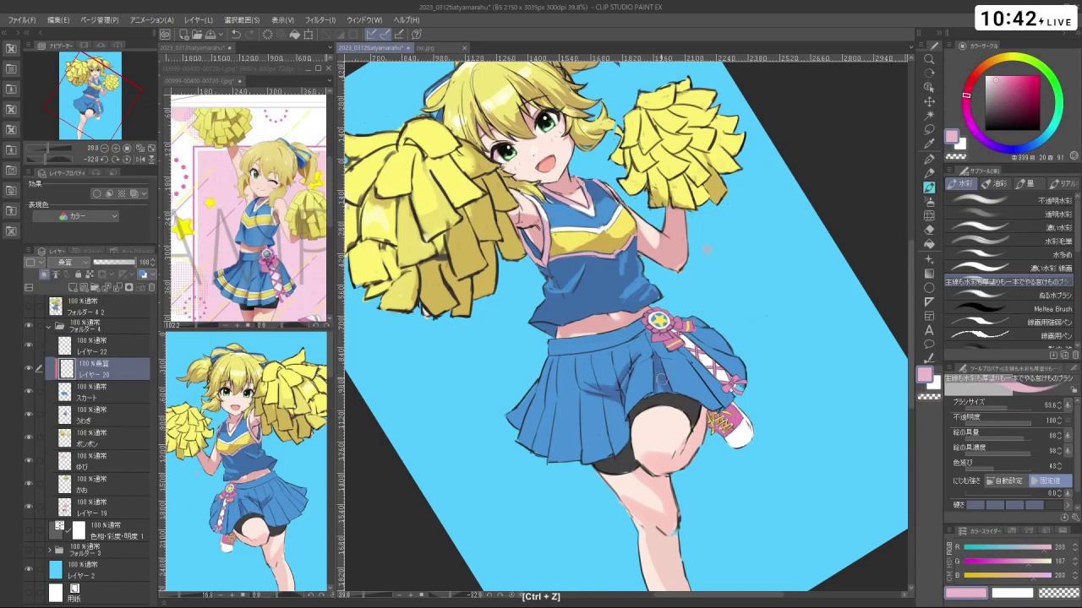
key(ctrl+z)
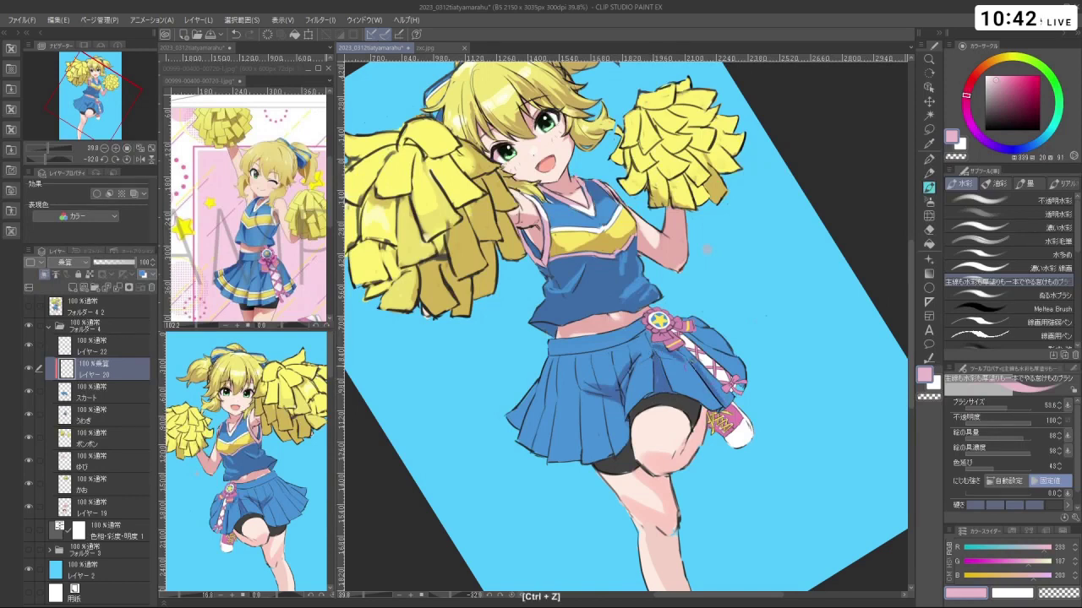
drag(677, 356, 706, 393)
key(ctrl+z)
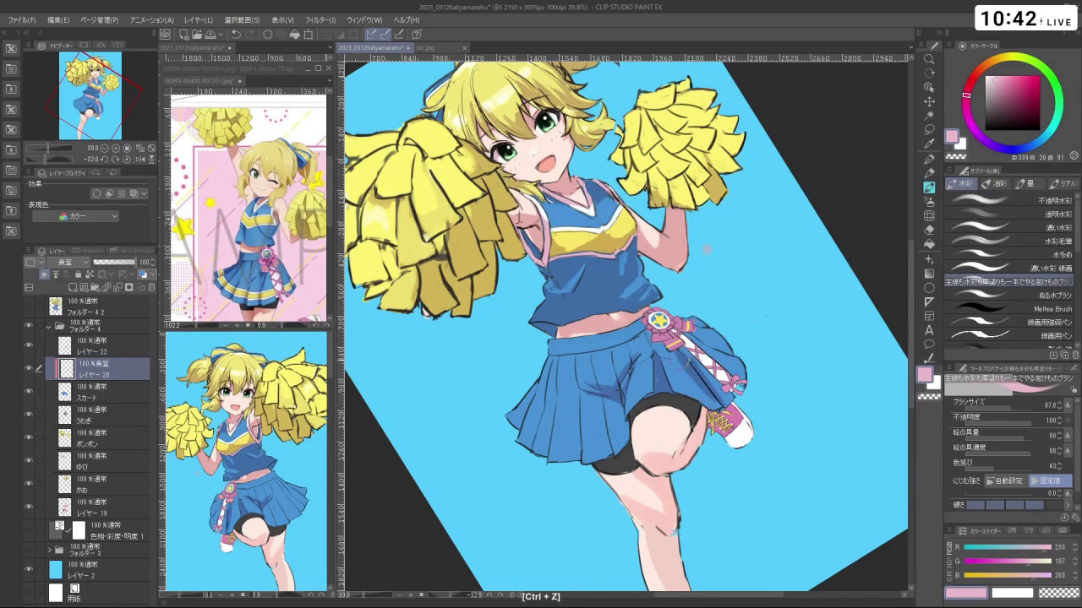
Shade the pleats running down from the waistband at the centre of the skirt, undoing unwanted strokes
drag(675, 446, 755, 319)
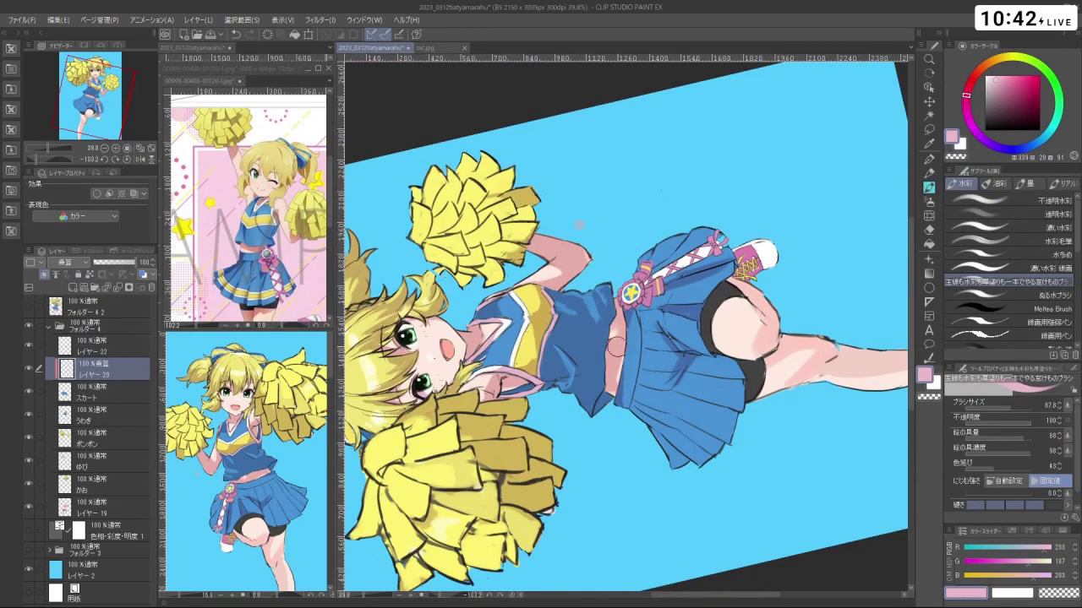
key(shift+space)
drag(579, 224, 694, 412)
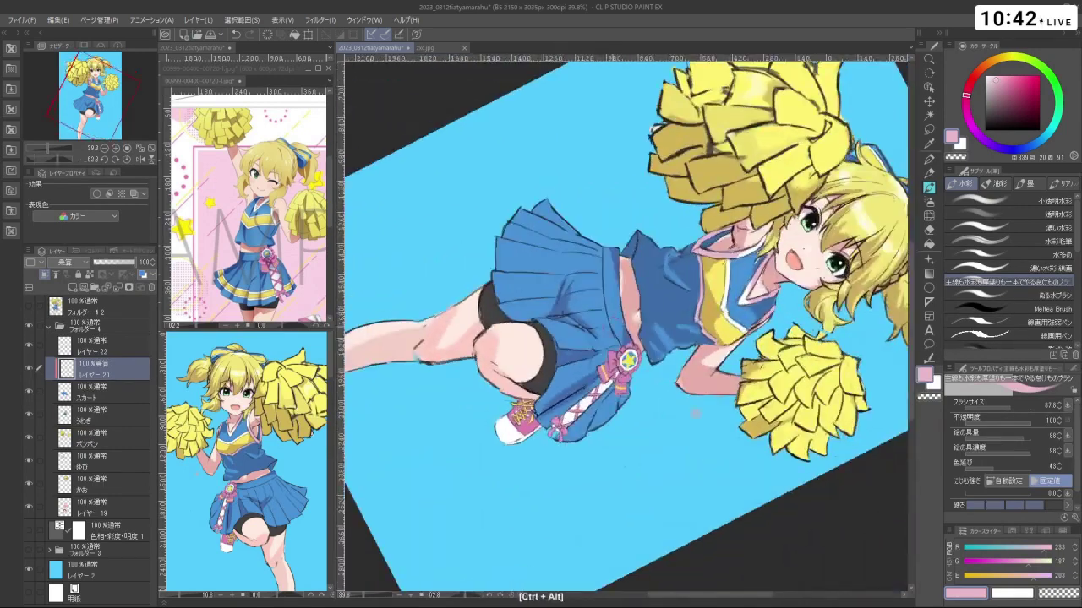
key(shift+space)
mouse_move(606, 332)
mouse_down()
mouse_move(624, 367)
mouse_move(618, 360)
mouse_up()
key(shift+space)
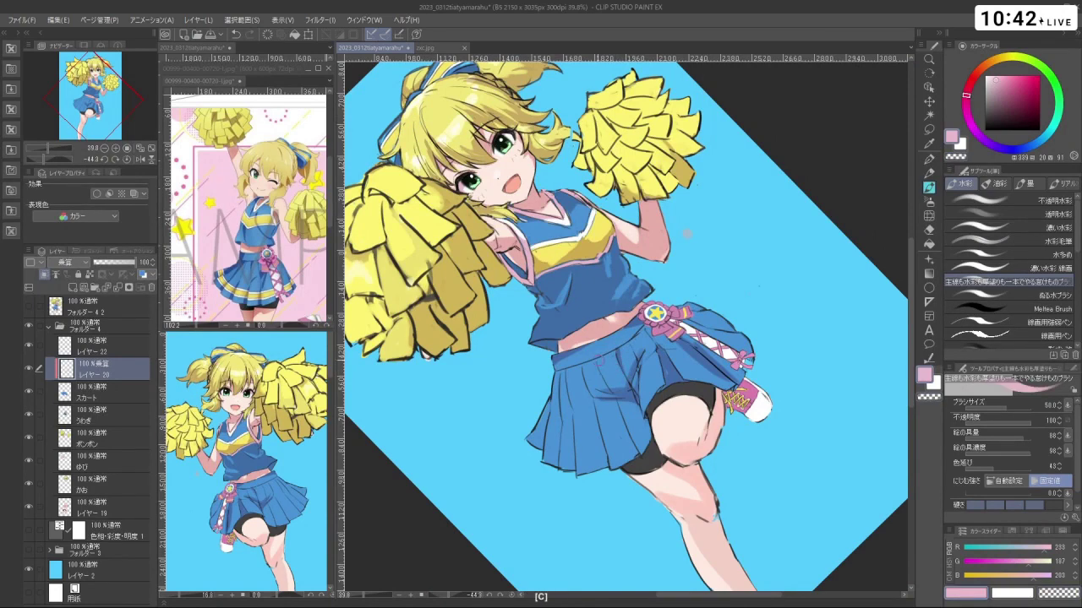
key(ctrl+z)
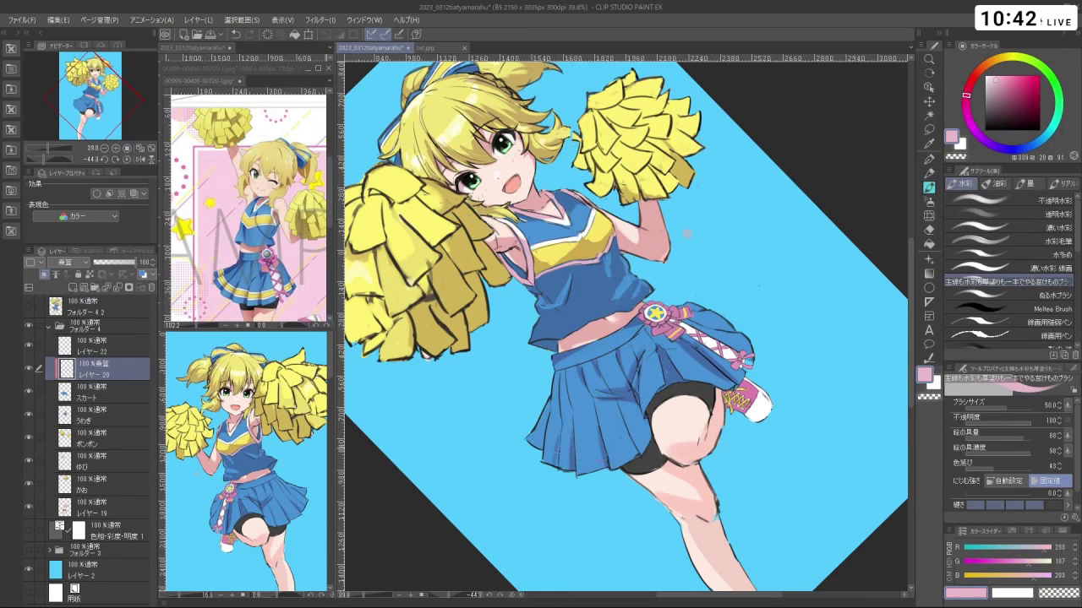
Paint pleat shadows beside the raised thigh down to the skirt's hem and refine them with transparent colour
key(shift+space)
drag(526, 437, 700, 316)
mouse_move(652, 436)
mouse_down()
mouse_move(621, 399)
mouse_move(652, 420)
mouse_up()
key(c)
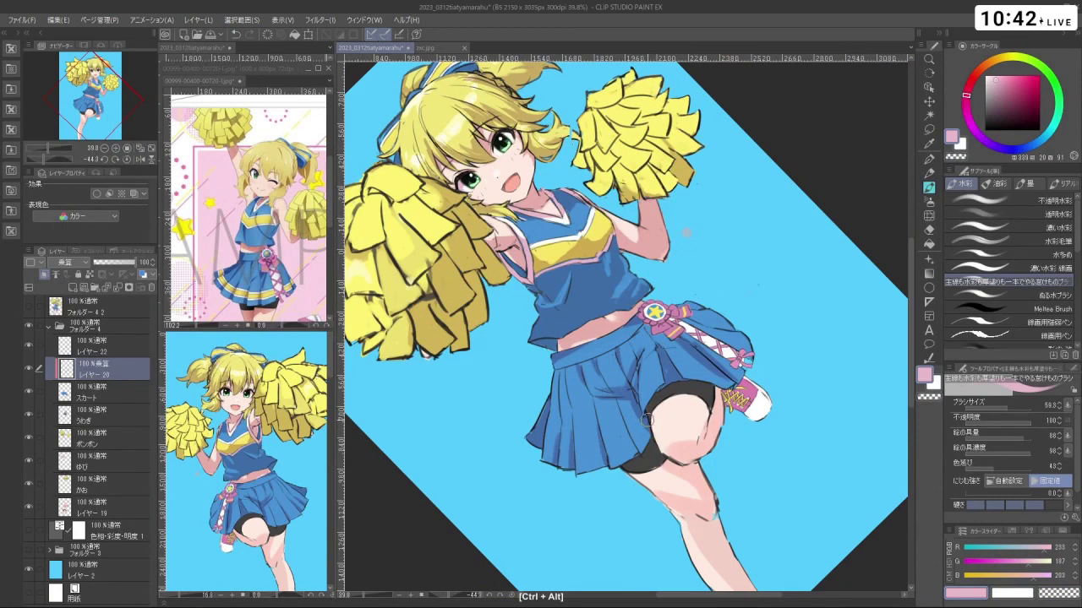
key(ctrl+z)
Add narrow shadows along the pleats on the standing-leg side of the skirt, undoing unwanted strokes
scroll(647, 455, down, 3)
drag(647, 455, 645, 353)
drag(689, 444, 735, 386)
mouse_move(586, 314)
mouse_down()
mouse_move(632, 313)
mouse_move(578, 307)
mouse_up()
key(ctrl+z)
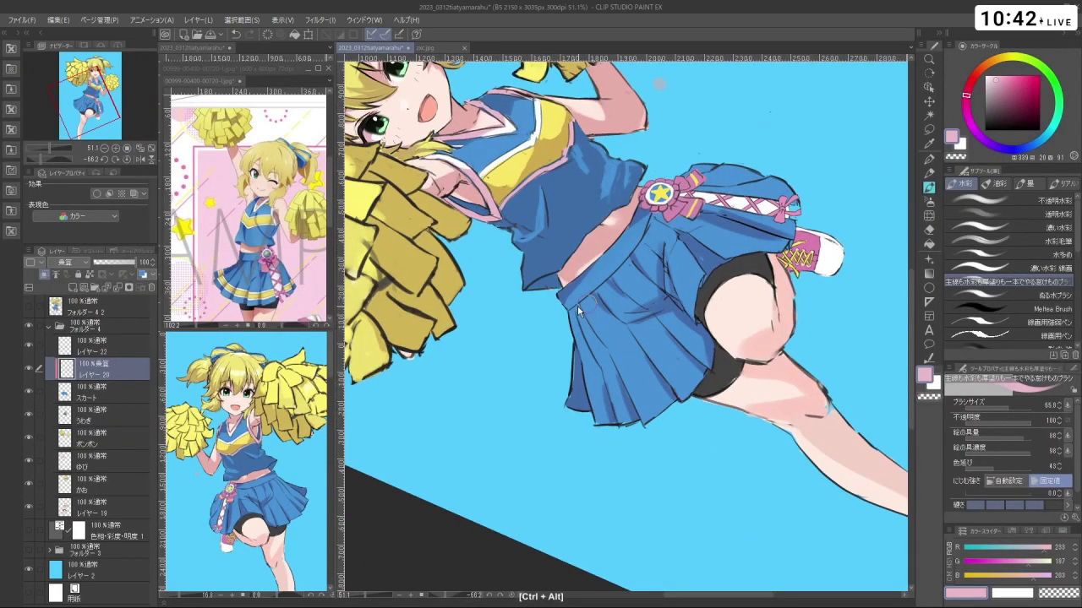
key(ctrl+z)
key(ctrl+z)
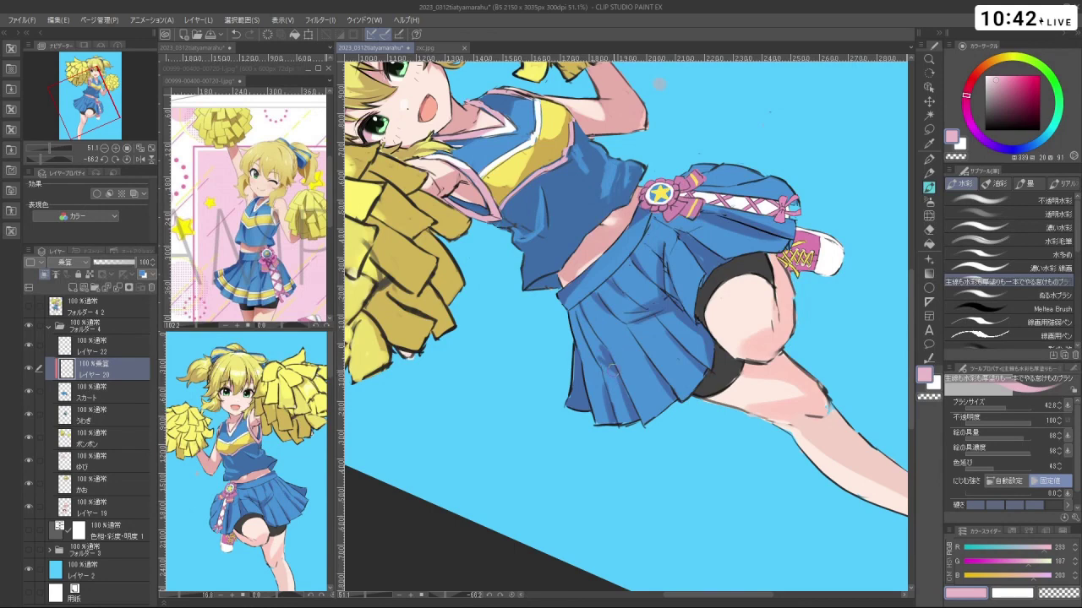
key(ctrl+z)
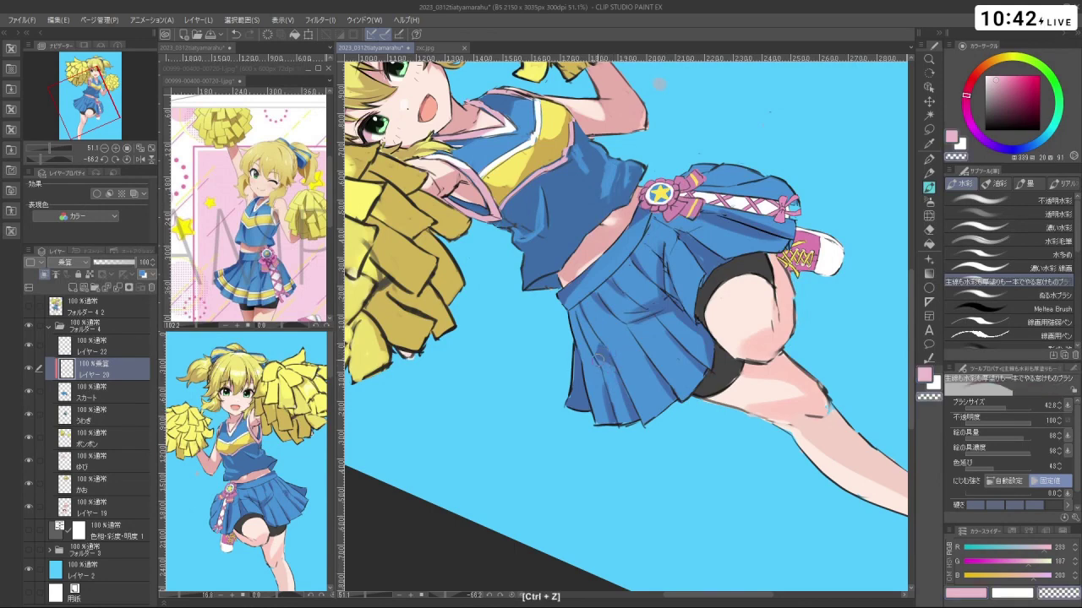
Try broader shadow and transparent strokes near the skirt's hem on the standing-leg side, undoing unwanted ones
key(c)
mouse_move(696, 397)
mouse_down()
mouse_move(664, 434)
mouse_move(808, 313)
mouse_move(747, 190)
mouse_up()
drag(499, 403, 740, 218)
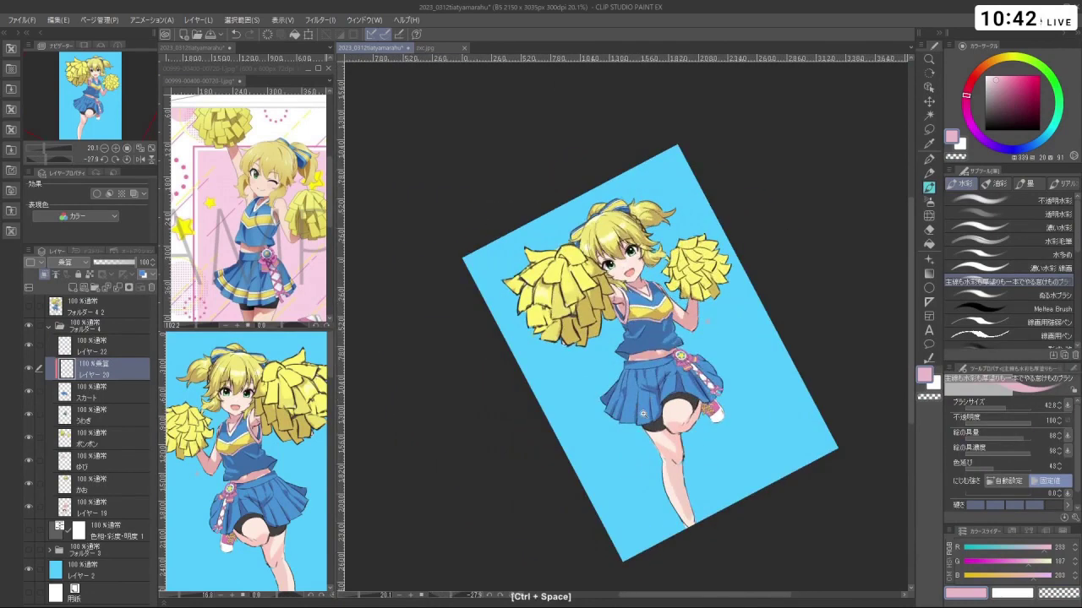
drag(640, 411, 669, 409)
drag(633, 415, 639, 415)
key(ctrl+z)
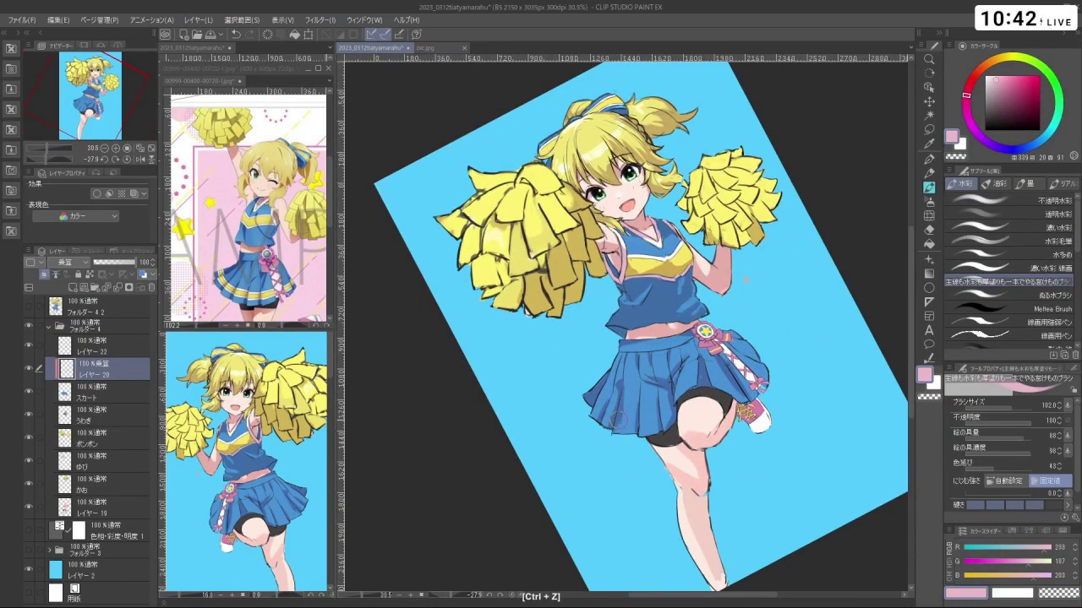
drag(623, 422, 628, 431)
key(c)
drag(623, 385, 626, 431)
key(ctrl+z)
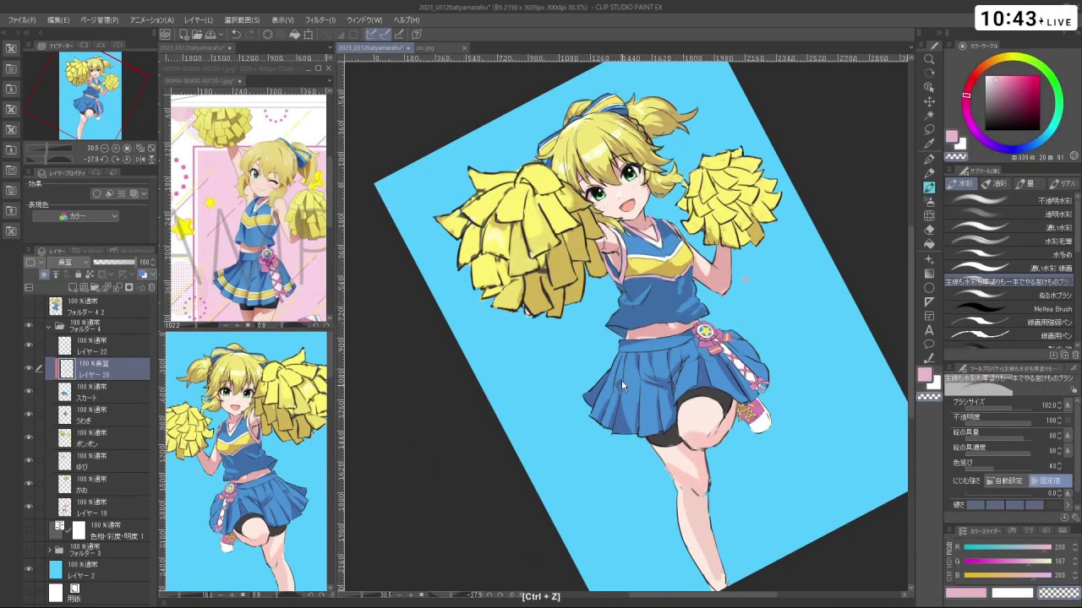
Refine the shadow edges on the skirt's outer pleats by alternating between pink and transparent colour
key(c)
ctrl+alt+click(625, 408)
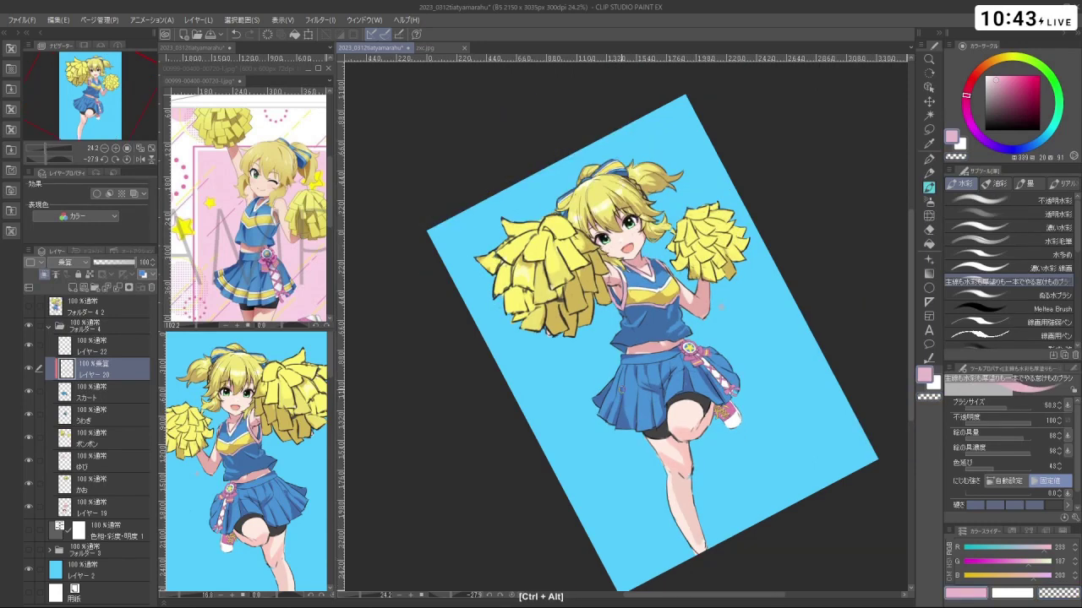
key(c)
mouse_move(619, 386)
mouse_down()
mouse_move(620, 401)
mouse_move(727, 362)
mouse_move(723, 275)
mouse_move(676, 228)
mouse_up()
key(c)
key(shift+space)
mouse_move(778, 340)
mouse_down()
mouse_move(691, 189)
mouse_move(474, 320)
mouse_move(478, 344)
mouse_up()
key(ctrl+space)
Adjust the brush size and rework the pleat shadows near the standing-leg side's hem, undoing unwanted strokes
drag(583, 408, 617, 409)
key(c)
mouse_move(578, 423)
ctrl+alt+mouse_down()
mouse_move(602, 430)
mouse_move(580, 435)
mouse_move(569, 420)
mouse_move(635, 425)
mouse_move(626, 410)
ctrl+alt+mouse_up()
key(shift+space)
key(ctrl+z)
key(shift+space)
key(c)
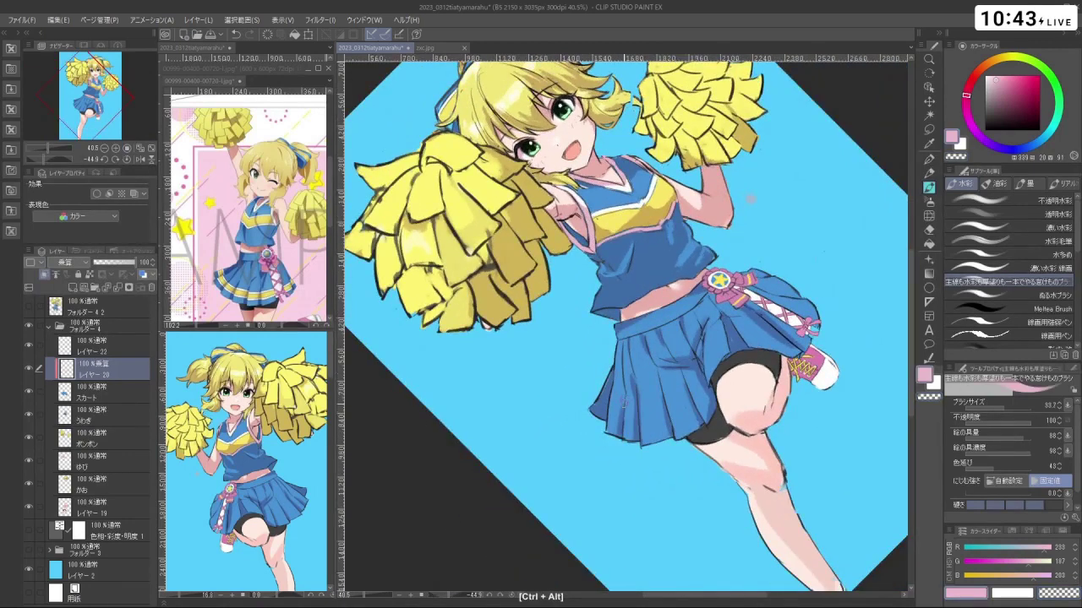
key(ctrl+z)
drag(620, 409, 669, 404)
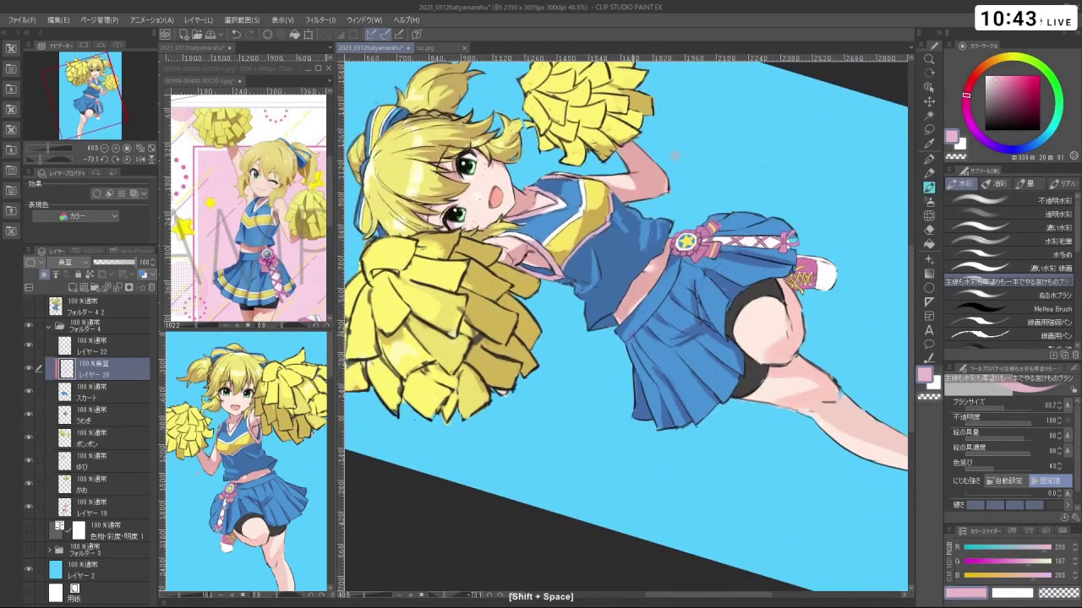
Deepen the pleat shadows across the skirt from waistband to hem, undoing unwanted strokes
mouse_move(630, 352)
mouse_down()
mouse_move(637, 325)
mouse_move(664, 325)
mouse_move(636, 291)
mouse_move(589, 323)
mouse_up()
mouse_move(721, 386)
mouse_down()
mouse_move(709, 362)
mouse_move(723, 402)
mouse_up()
key(ctrl+z)
mouse_move(700, 376)
mouse_down()
mouse_move(723, 384)
mouse_move(715, 317)
mouse_move(682, 256)
mouse_move(678, 288)
mouse_move(719, 288)
mouse_move(743, 314)
mouse_move(739, 464)
mouse_move(801, 292)
mouse_up()
key(ctrl+z)
key(ctrl+z)
key(shift+space)
key(ctrl+z)
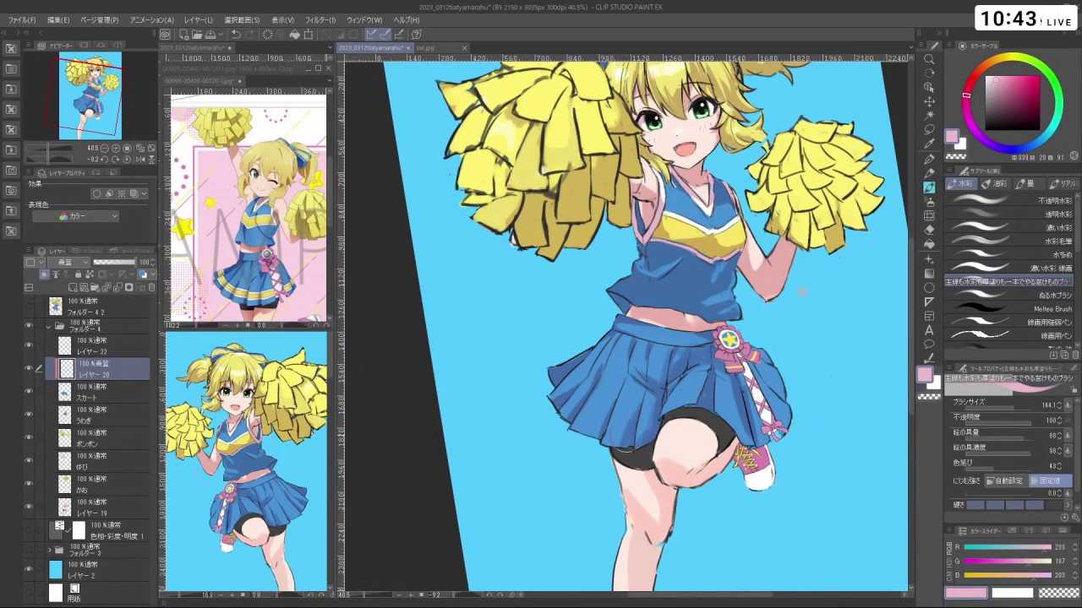
Touch up the skirt shadows around the raised thigh and ribbon with a smaller brush, checking the whole figure at several angles
key(ctrl+z)
drag(717, 405, 671, 406)
drag(811, 422, 778, 333)
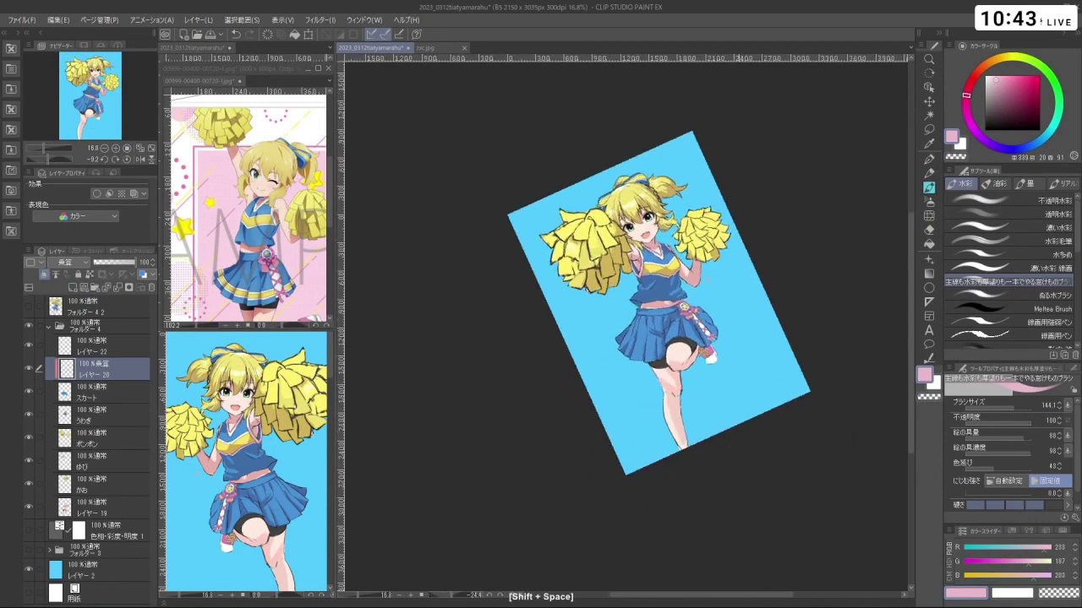
drag(696, 321, 744, 323)
mouse_move(693, 365)
mouse_down()
mouse_move(708, 365)
mouse_move(717, 389)
mouse_move(643, 380)
mouse_move(668, 359)
mouse_move(661, 333)
mouse_up()
key(ctrl+z)
mouse_move(681, 541)
mouse_down()
mouse_move(869, 444)
mouse_move(879, 346)
mouse_up()
key(ctrl+z)
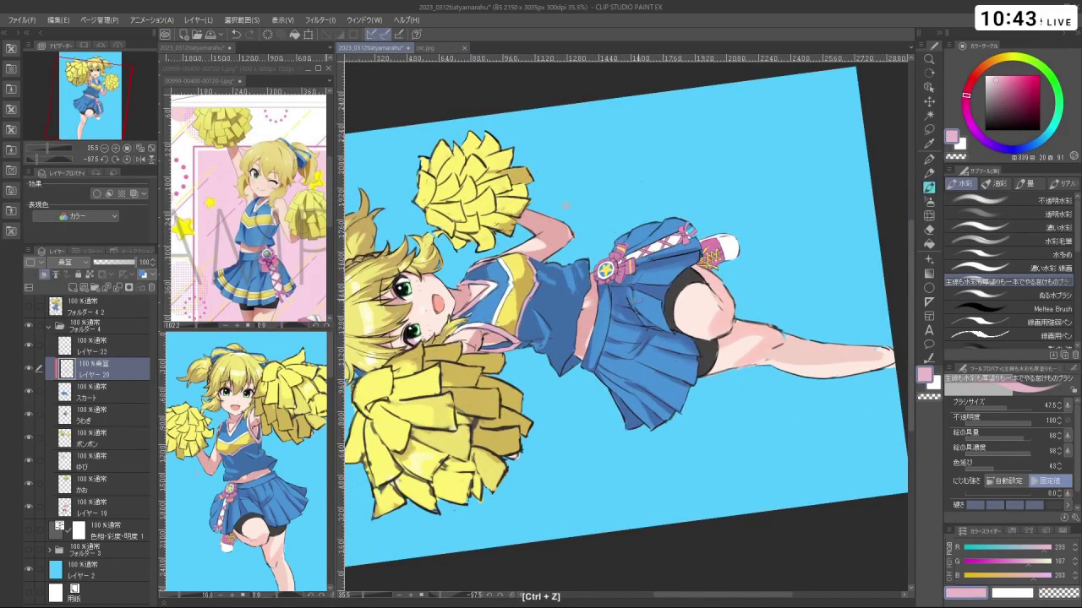
drag(705, 340, 655, 344)
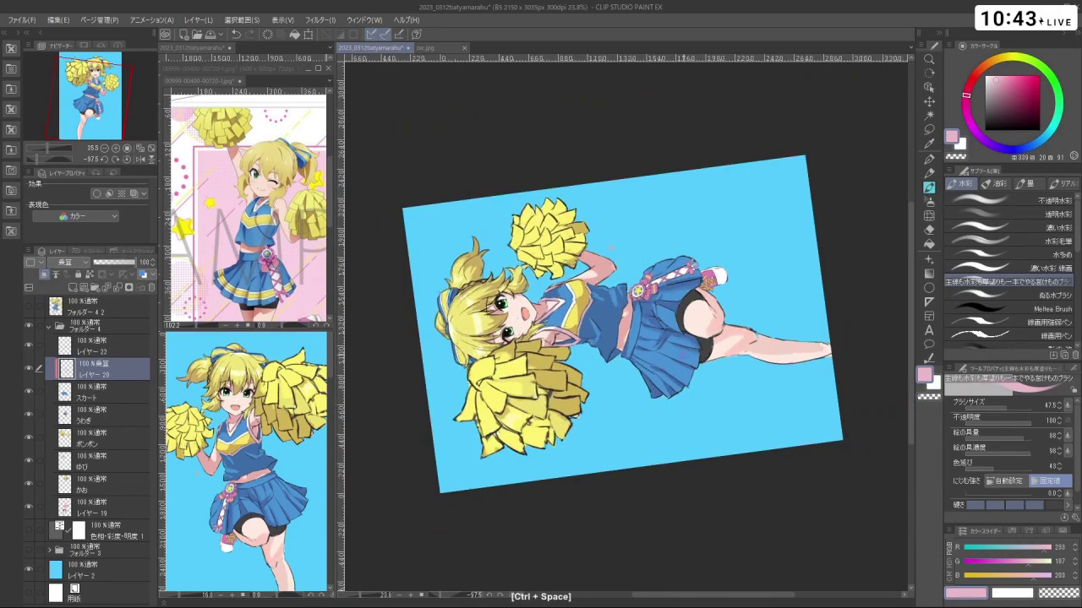
mouse_move(708, 435)
mouse_down()
mouse_move(761, 343)
mouse_move(676, 201)
mouse_move(496, 309)
mouse_up()
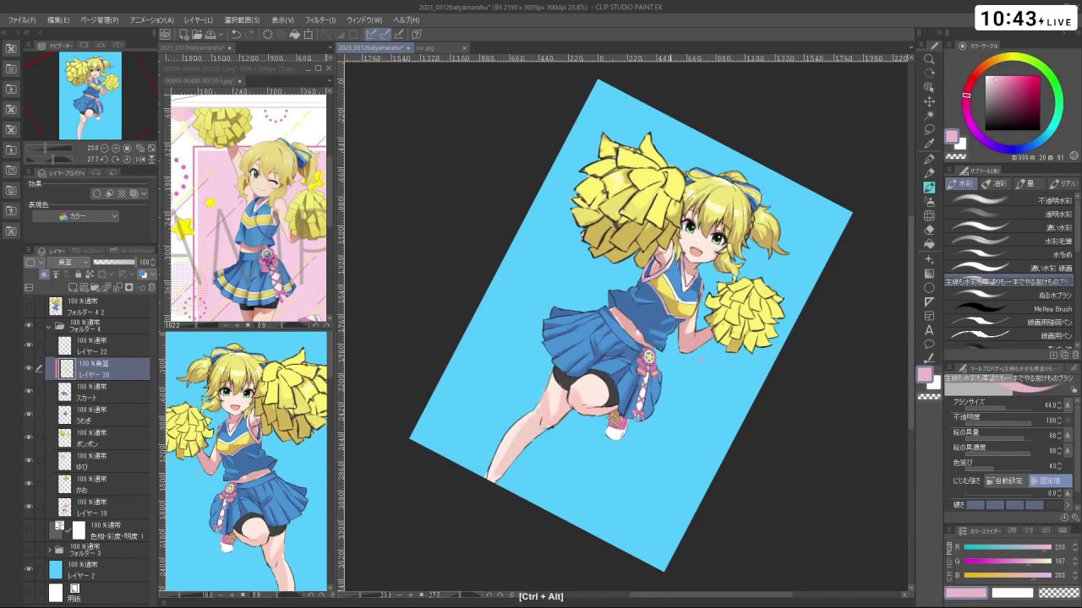
Touch up the skirt shadows around the ribbon and its side of the hem with pink and transparent colour, undoing unwanted strokes
mouse_move(665, 415)
mouse_down()
mouse_move(685, 406)
mouse_move(650, 421)
mouse_move(659, 375)
mouse_up()
key(c)
mouse_move(668, 372)
mouse_down()
mouse_move(723, 372)
mouse_move(673, 382)
mouse_up()
key(ctrl+z)
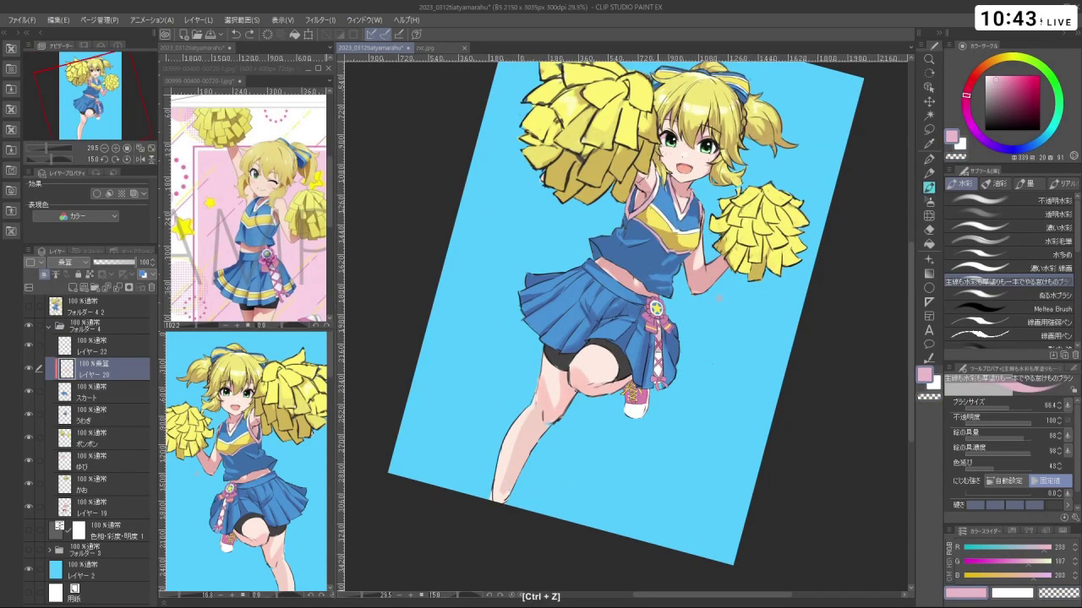
mouse_move(659, 359)
mouse_down()
mouse_move(706, 359)
mouse_move(645, 364)
mouse_up()
key(c)
key(c)
drag(652, 316, 659, 340)
key(ctrl+z)
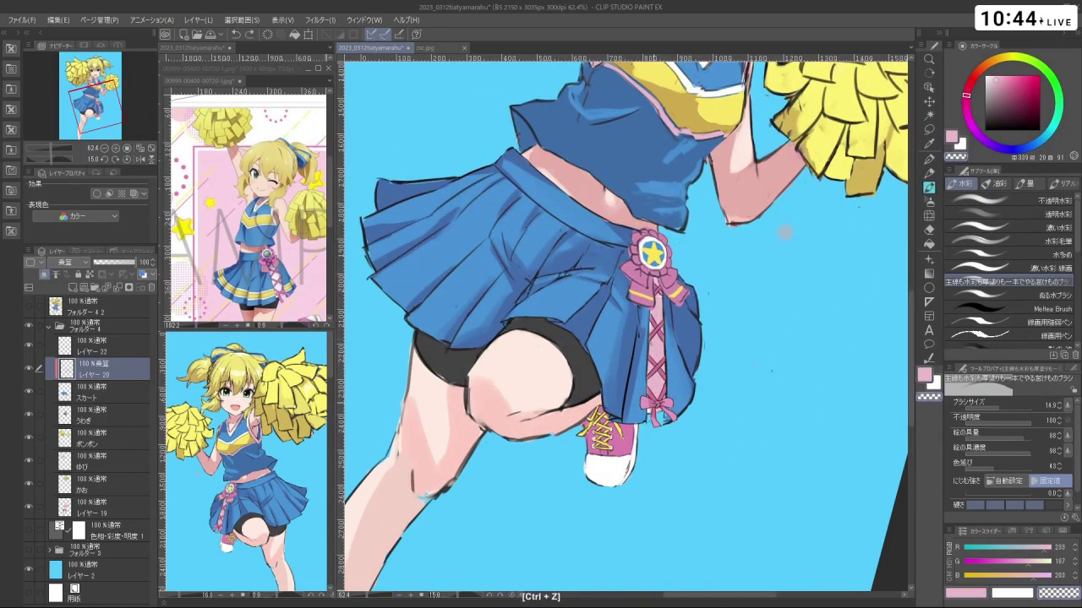
Rework the skirt shadow edges near the ribbon's lower end, switching between pink and transparent colour and checking the full figure
key(c)
key(c)
key(space)
key(c)
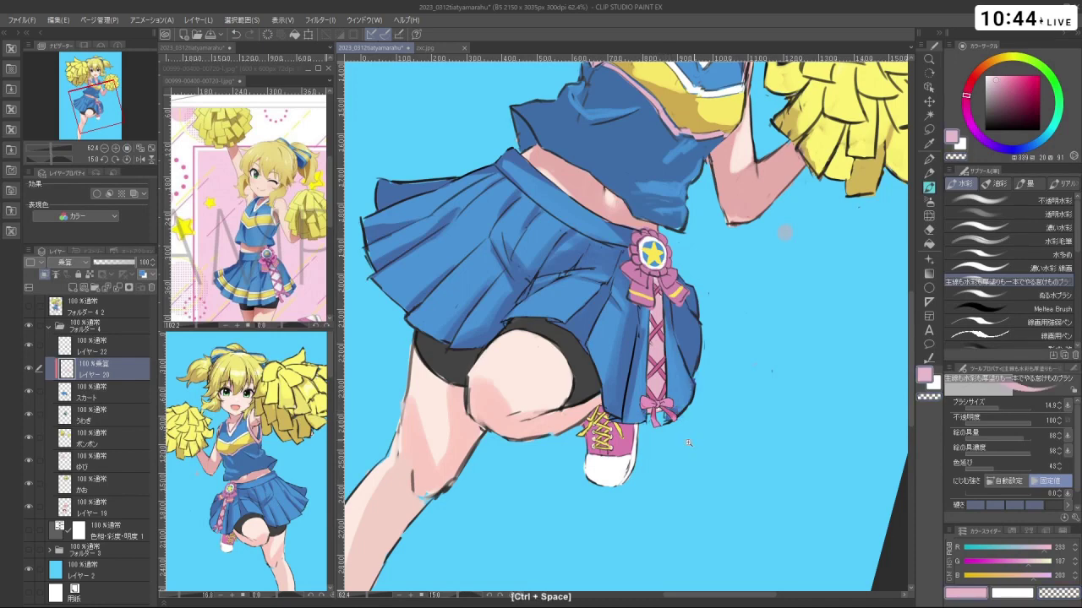
drag(669, 435, 604, 452)
mouse_move(605, 452)
mouse_down()
mouse_move(594, 434)
mouse_move(664, 444)
mouse_move(715, 403)
mouse_move(591, 460)
mouse_move(673, 424)
mouse_move(640, 358)
mouse_move(676, 361)
mouse_up()
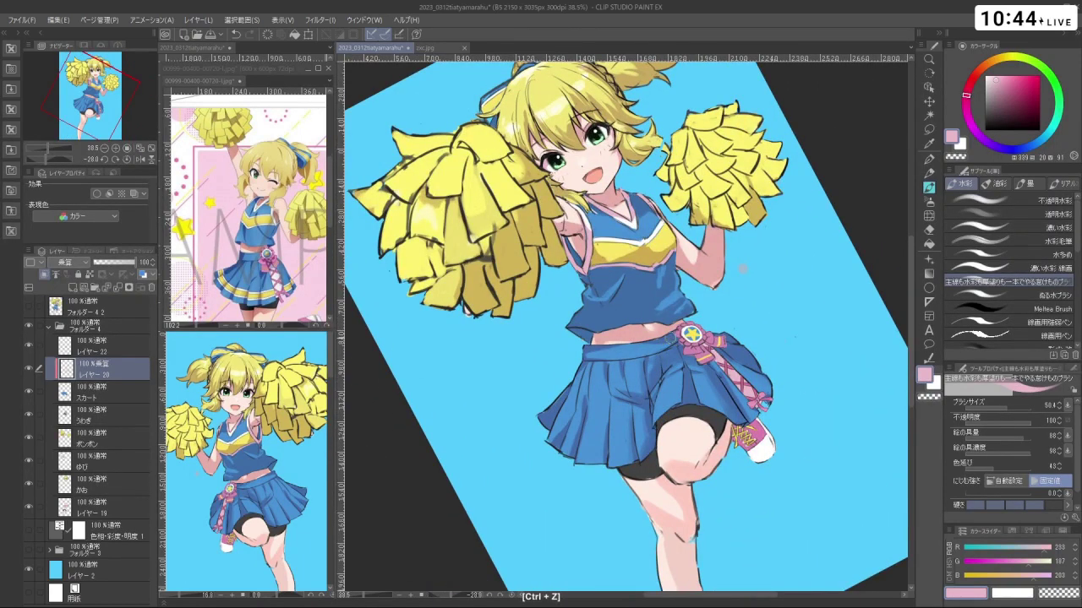
scroll(668, 338, down, 2)
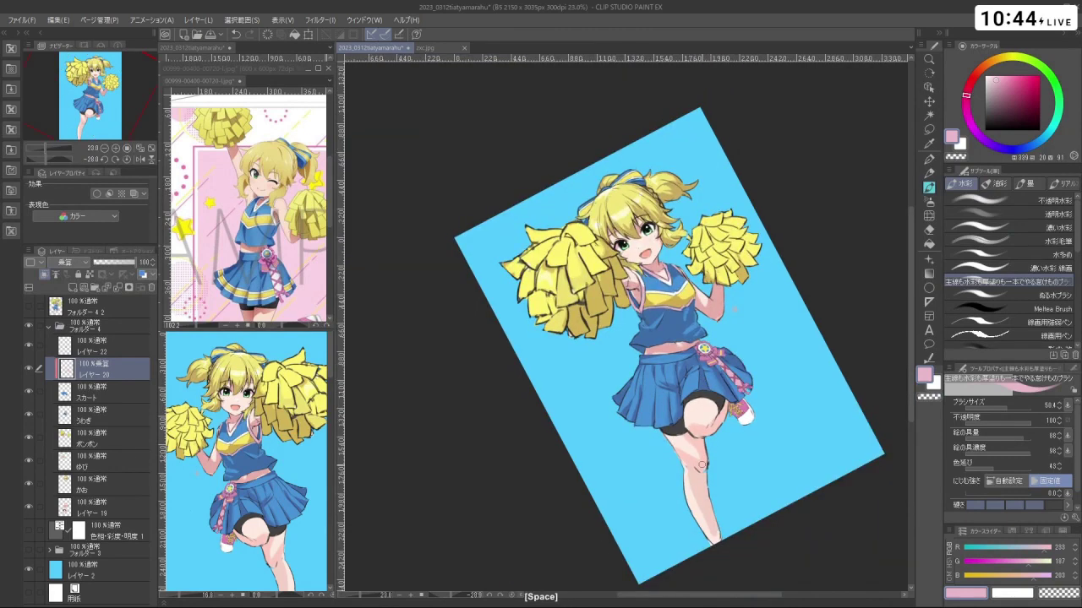
Enlarge the brush to 138.2 and test broader shadow strokes on the skirt, undoing the unwanted one
key(shift)
drag(684, 359, 698, 364)
drag(696, 369, 712, 369)
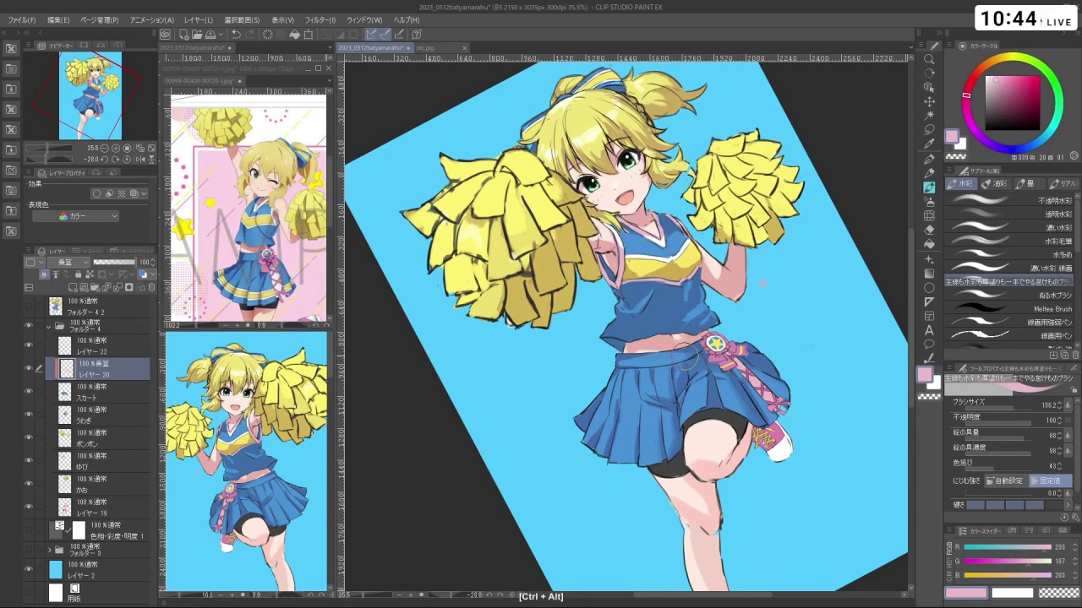
scroll(689, 363, down, 2)
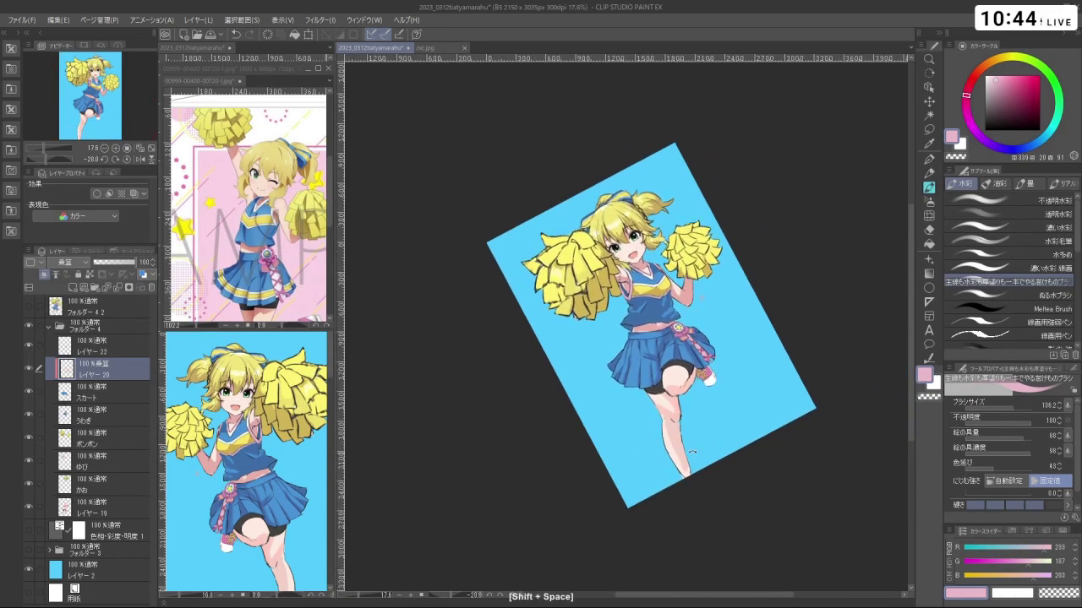
drag(692, 452, 747, 276)
key(ctrl+z)
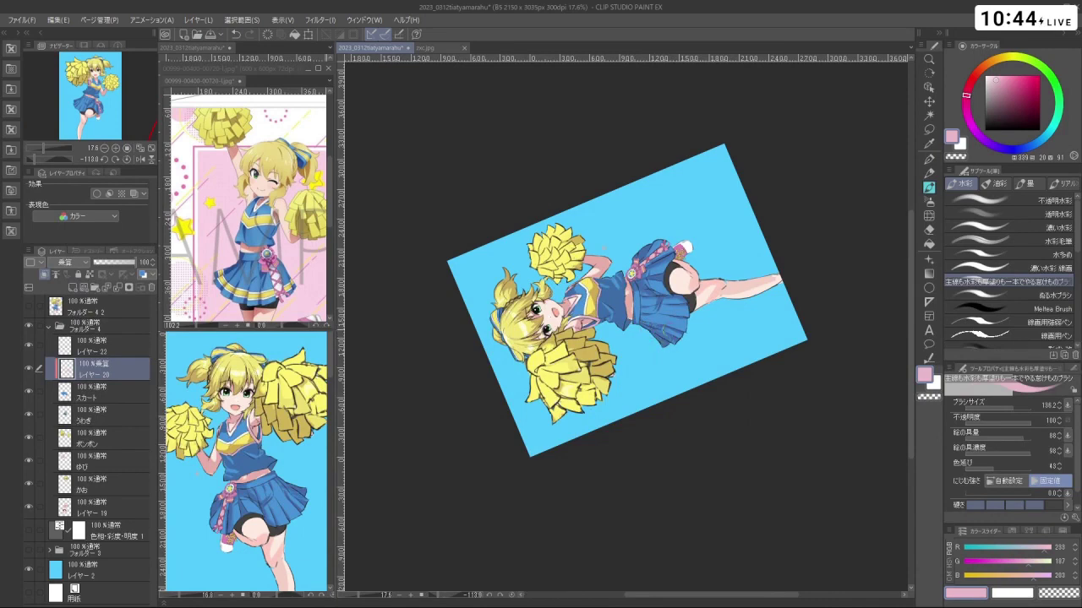
Examine the overall balance of the shaded illustration at several rotation angles and magnifications
key(shift+space)
drag(703, 347, 511, 379)
drag(666, 364, 748, 363)
drag(802, 549, 674, 606)
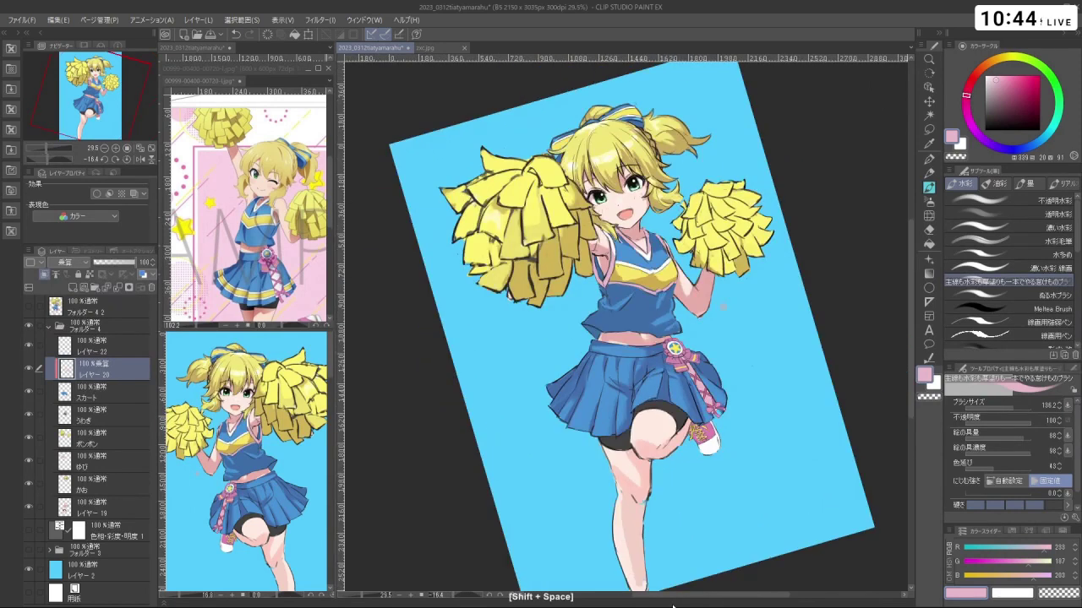
click(674, 596)
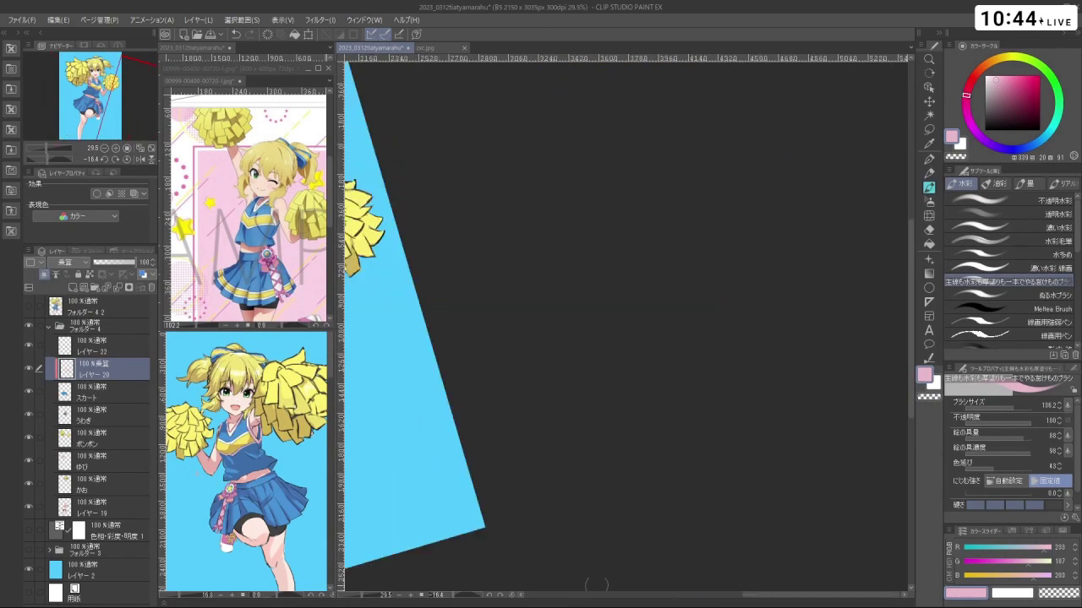
drag(488, 523, 321, 524)
drag(541, 485, 477, 485)
drag(409, 488, 393, 507)
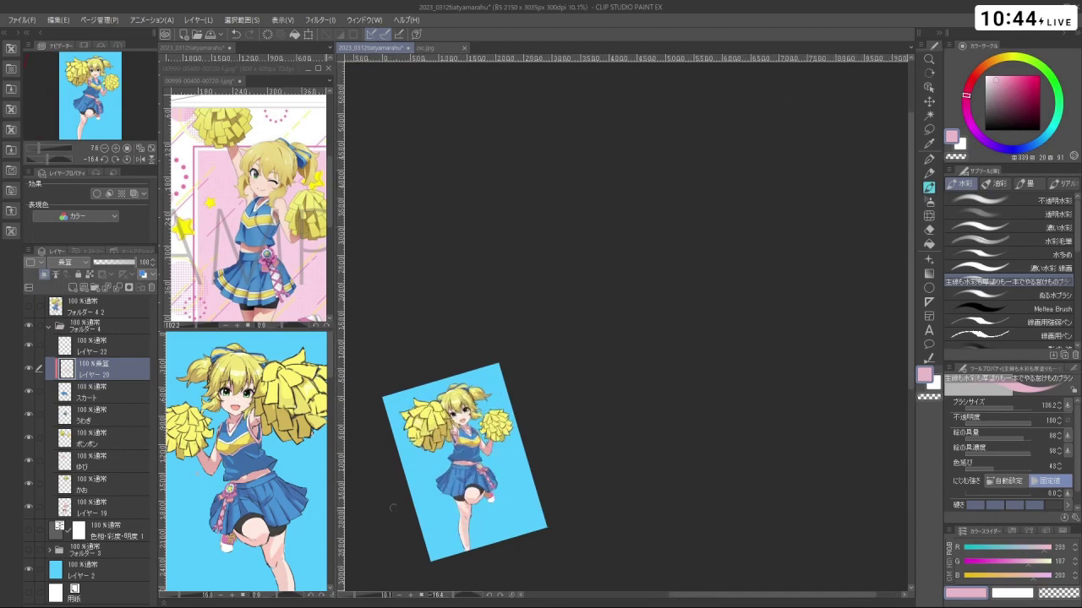
scroll(393, 541, up, 3)
scroll(394, 549, down, 2)
scroll(387, 551, up, 2)
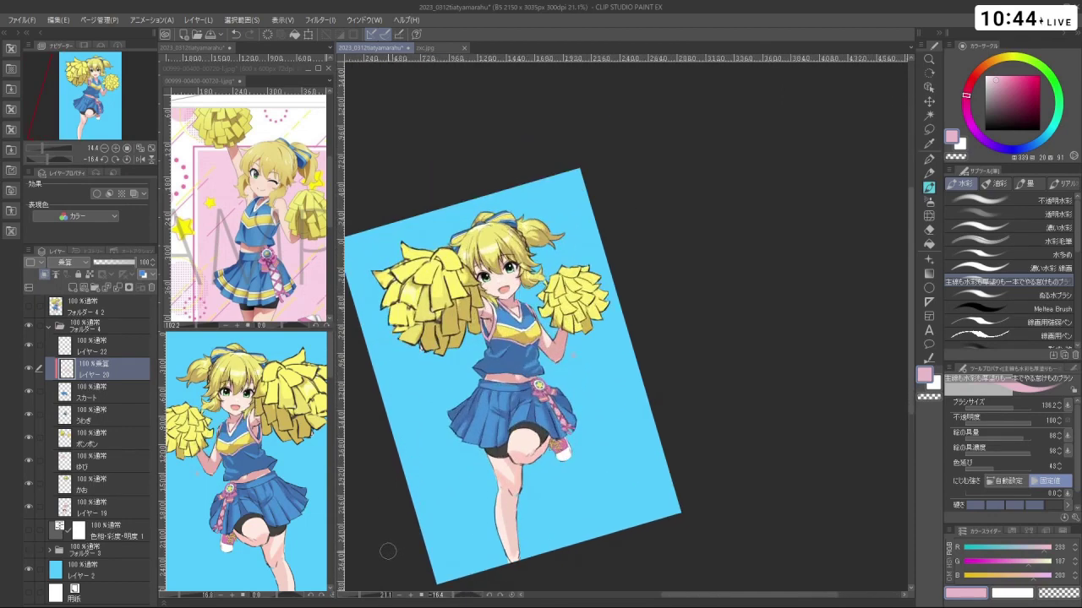
scroll(432, 359, up, 1)
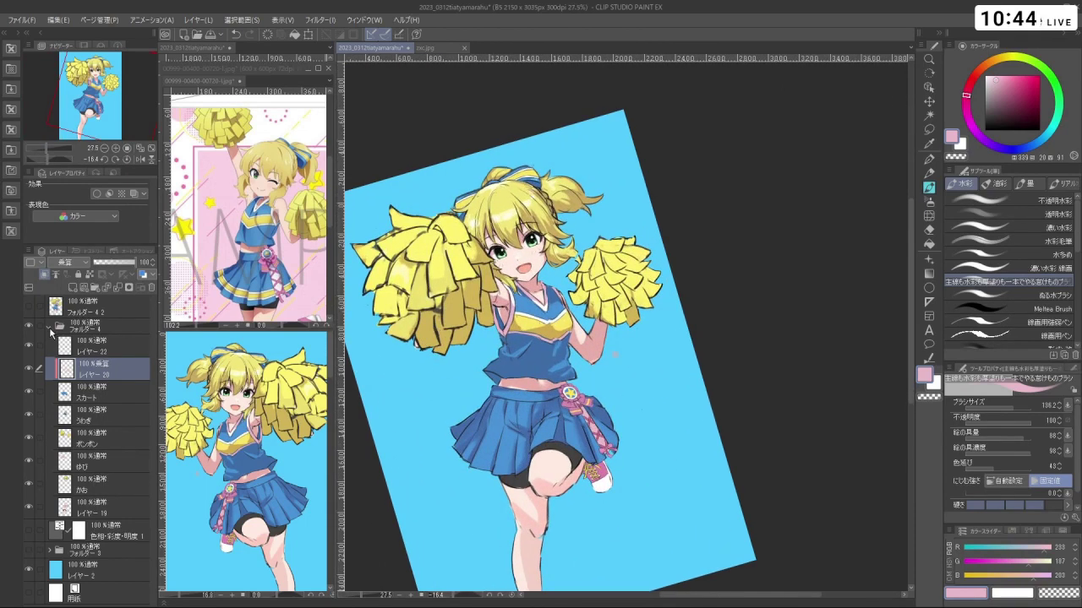
Merge the 乗算 shadow layer into the スカート layer and collapse フォルダー 4
key(ctrl+e)
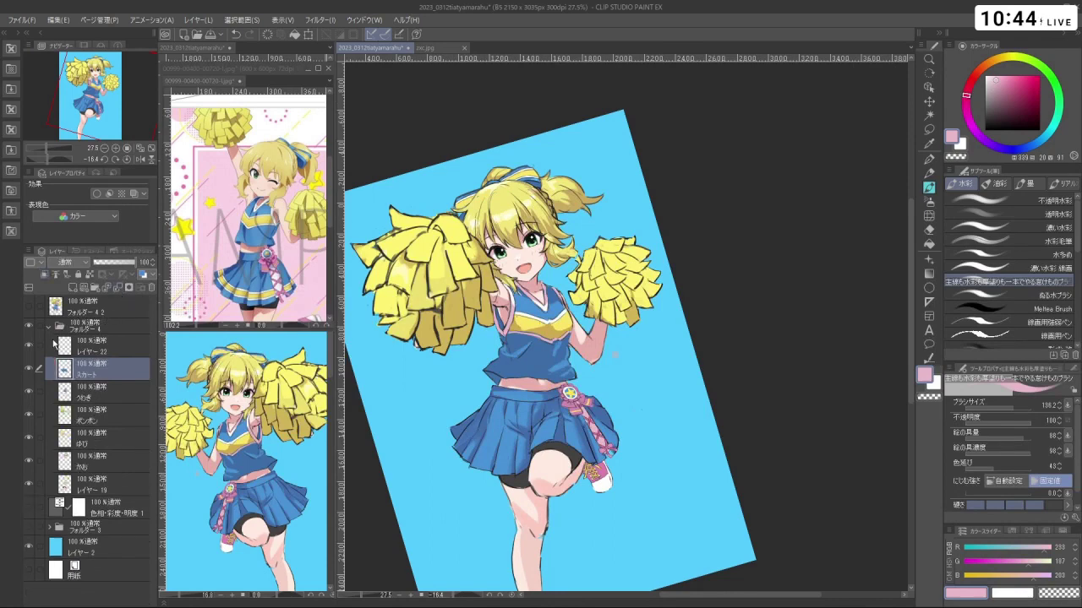
click(50, 326)
scroll(456, 422, up, 1)
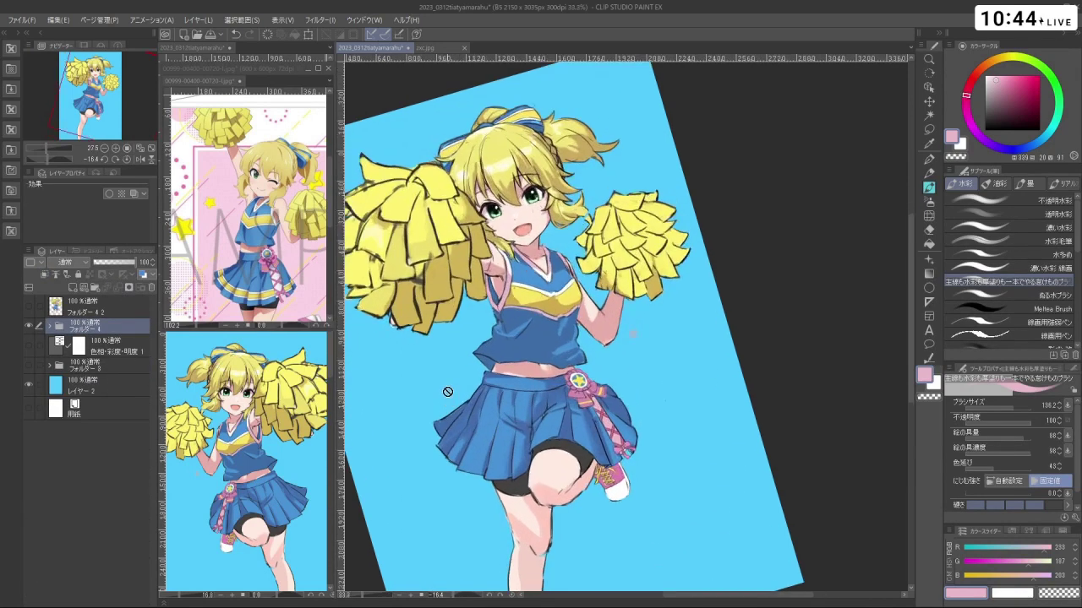
scroll(448, 391, down, 1)
scroll(437, 381, up, 1)
scroll(406, 346, up, 1)
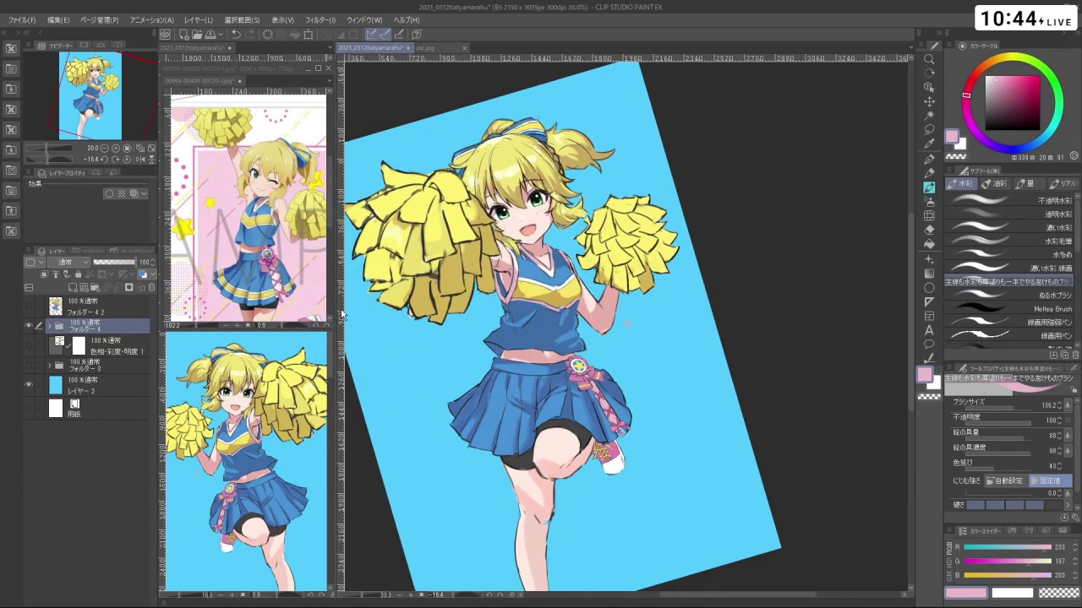
Reset the canvas rotation to upright and select the フォルダー 4 2 layer while checking the illustration at reduced size
click(129, 160)
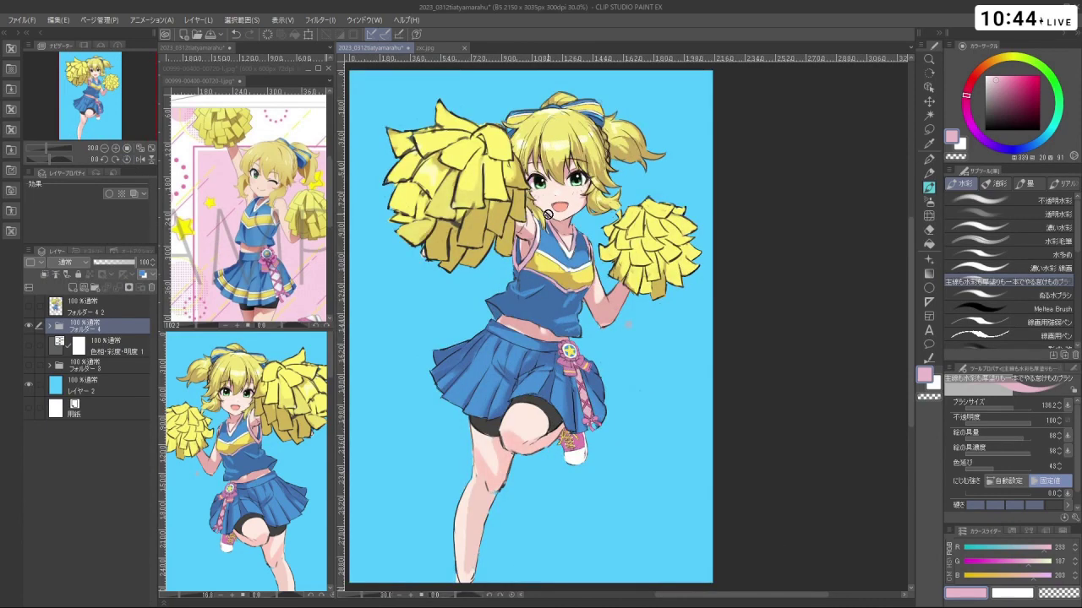
scroll(541, 237, up, 1)
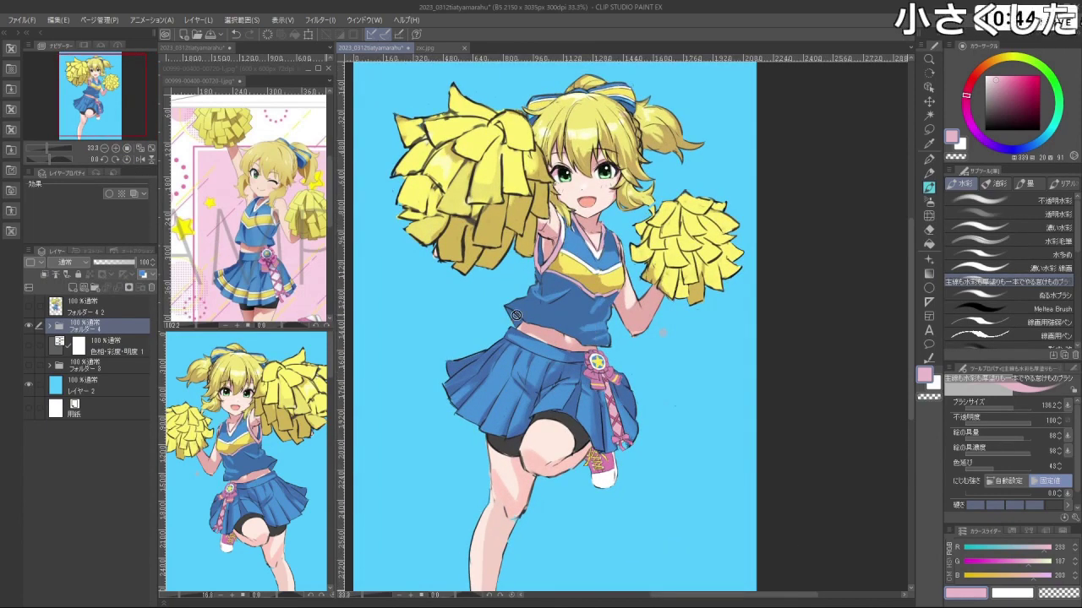
click(127, 310)
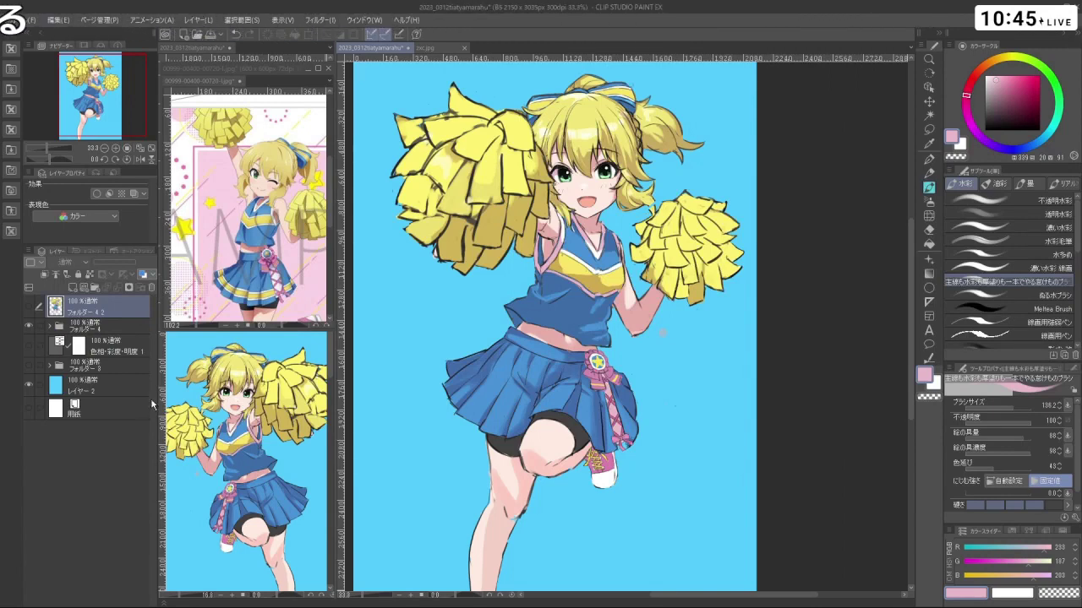
scroll(526, 436, down, 6)
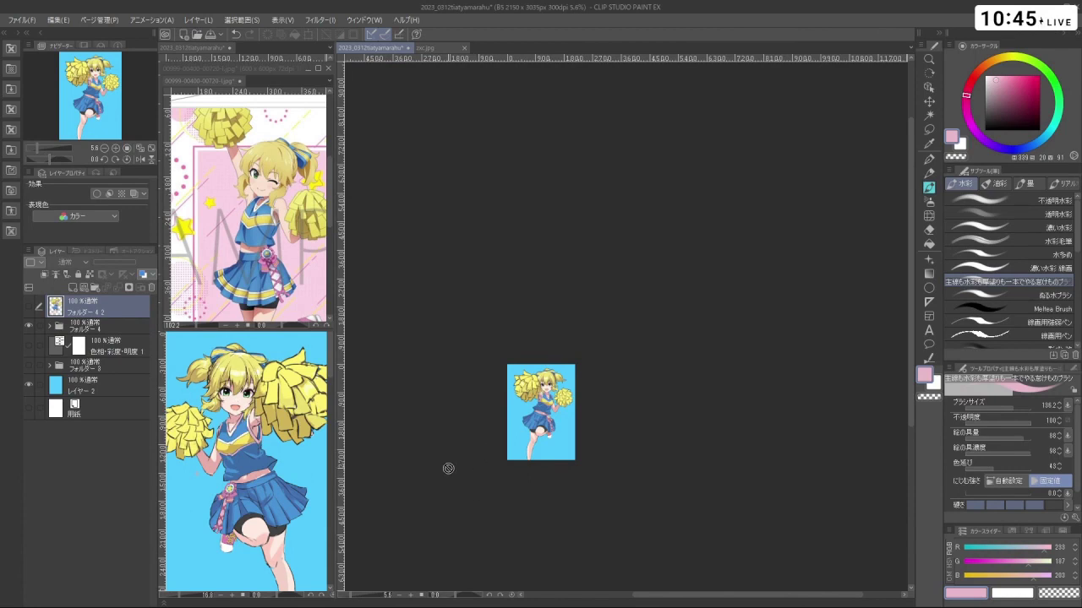
scroll(507, 438, up, 2)
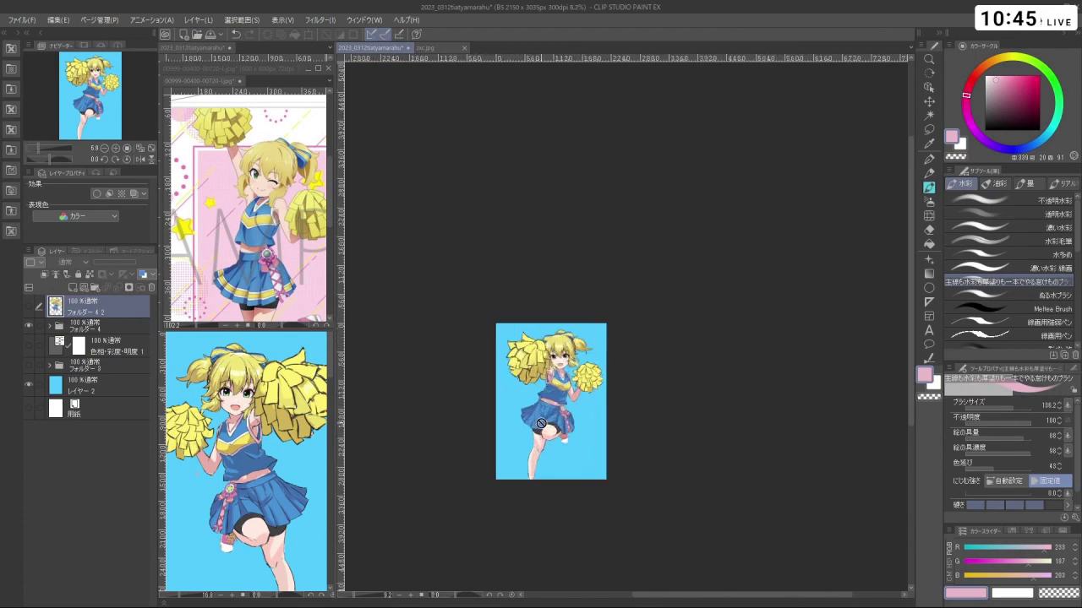
scroll(541, 423, up, 4)
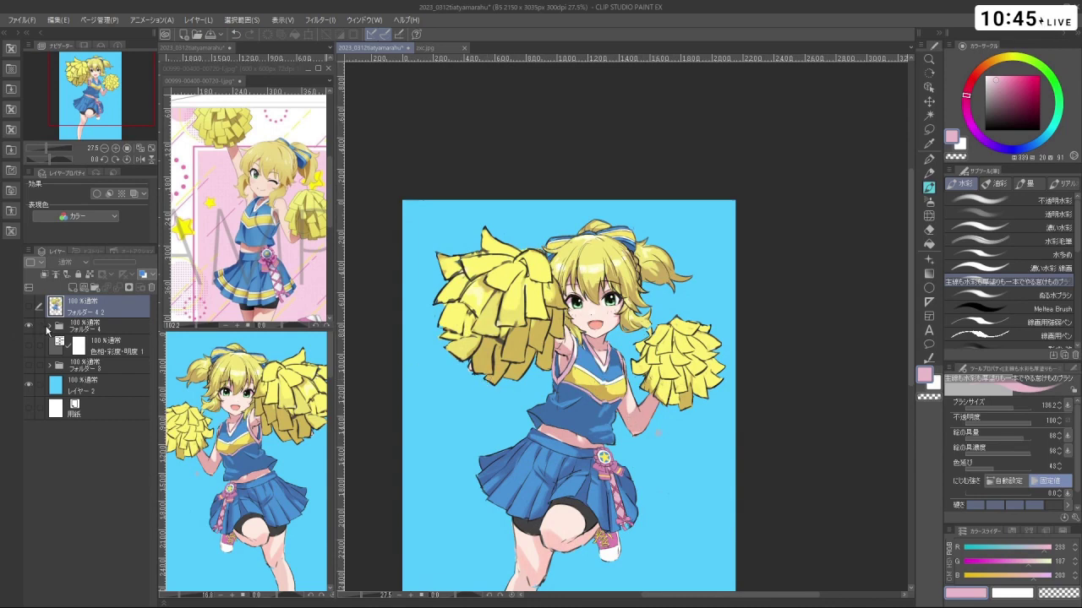
Expand フォルダー 4 and hide its うわぎ and スカート layers
click(48, 327)
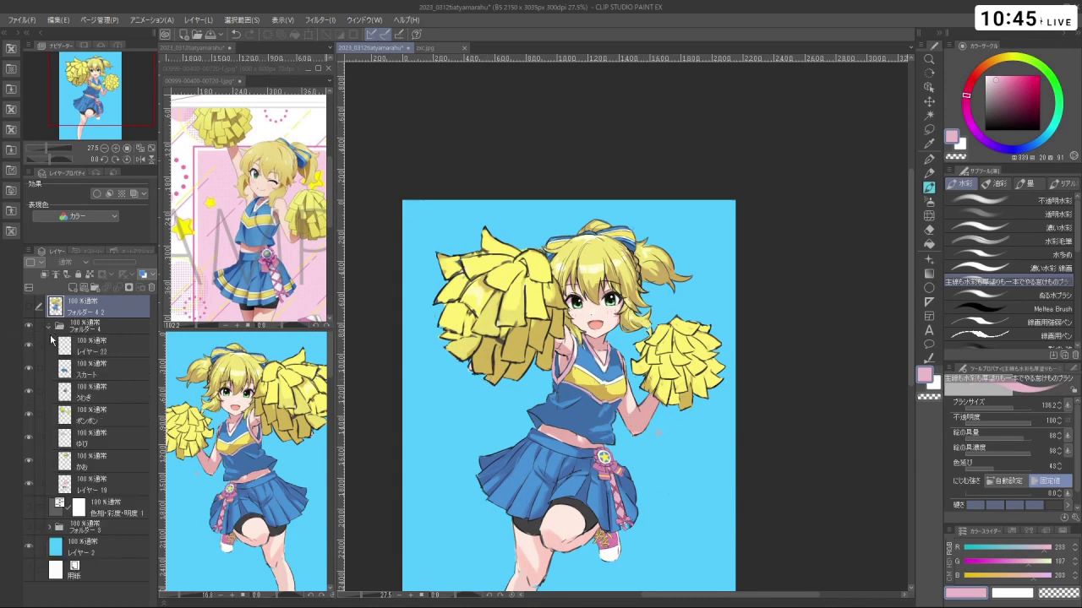
click(28, 392)
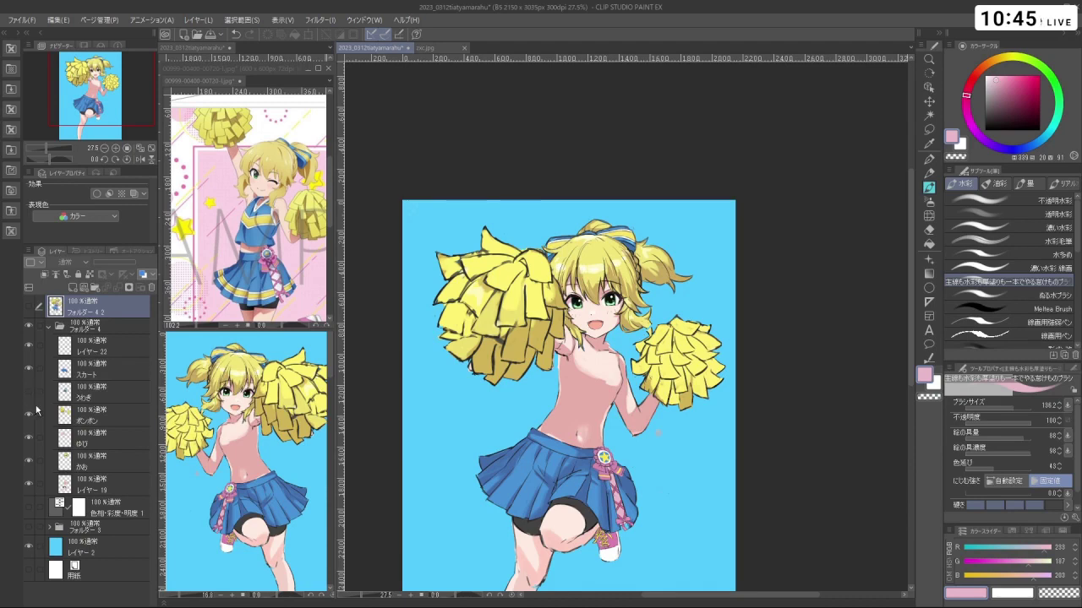
click(28, 369)
scroll(516, 401, down, 2)
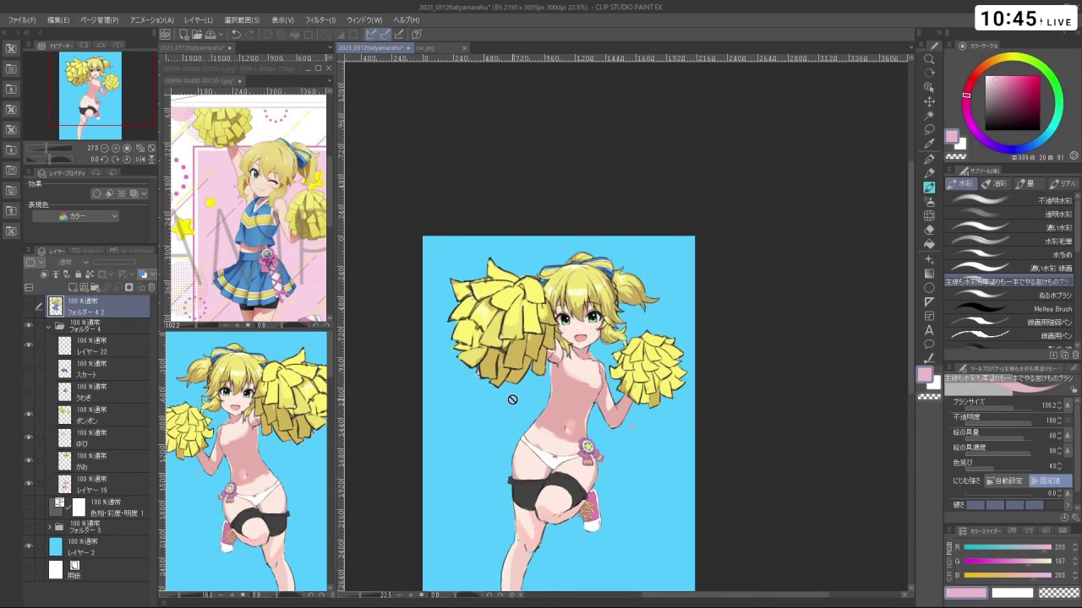
scroll(500, 456, up, 2)
scroll(492, 409, up, 1)
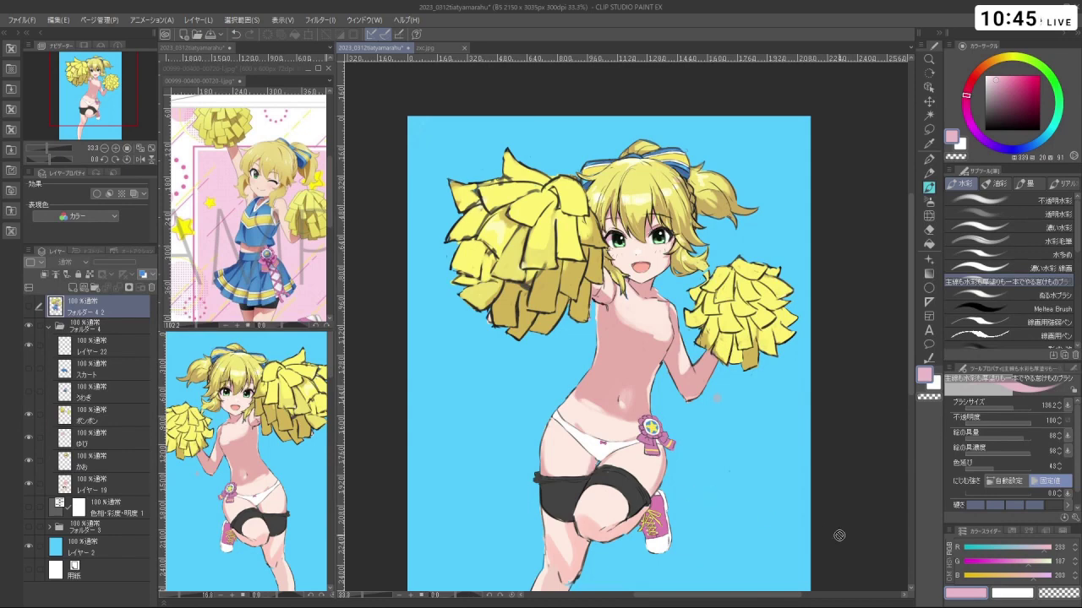
scroll(765, 390, down, 1)
scroll(689, 376, down, 2)
scroll(688, 376, up, 4)
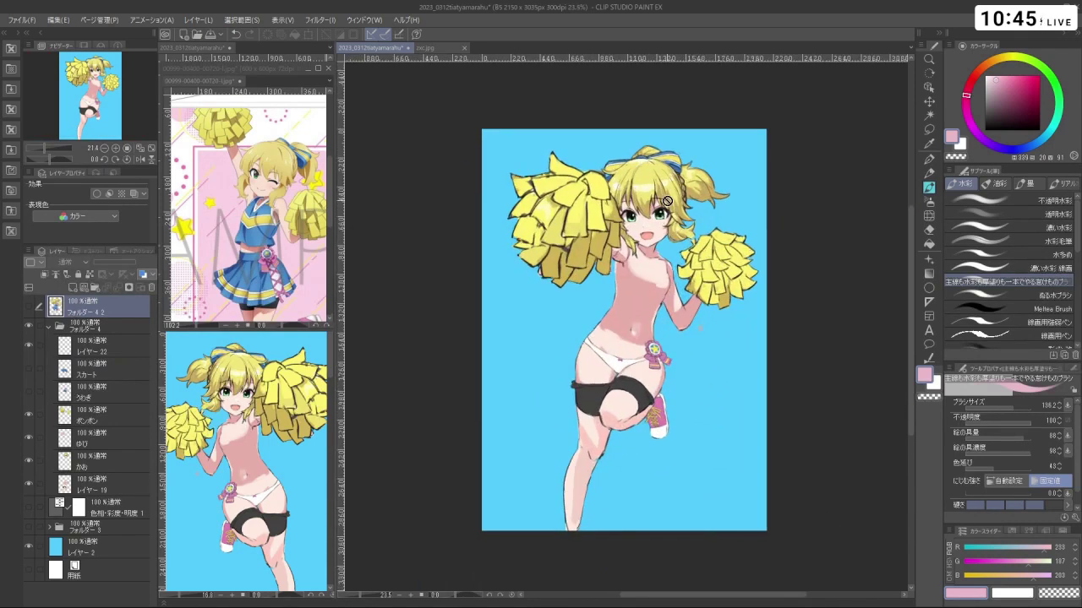
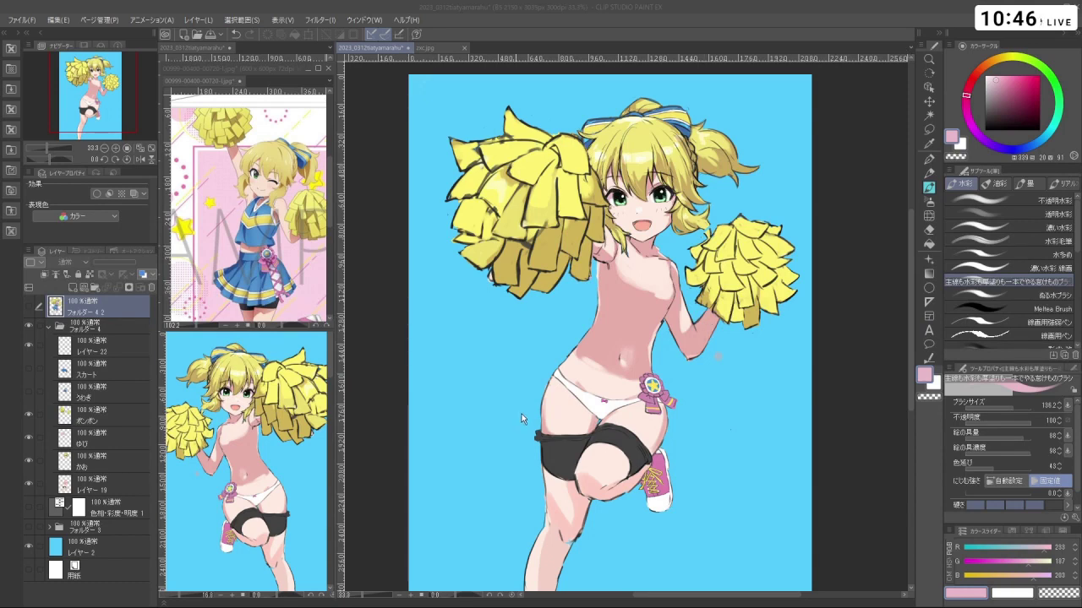
Hide the ポンポン layer and check the arm and hand drawing underneath at several magnifications
mouse_move(421, 361)
mouse_down()
mouse_move(434, 393)
mouse_move(434, 363)
mouse_up()
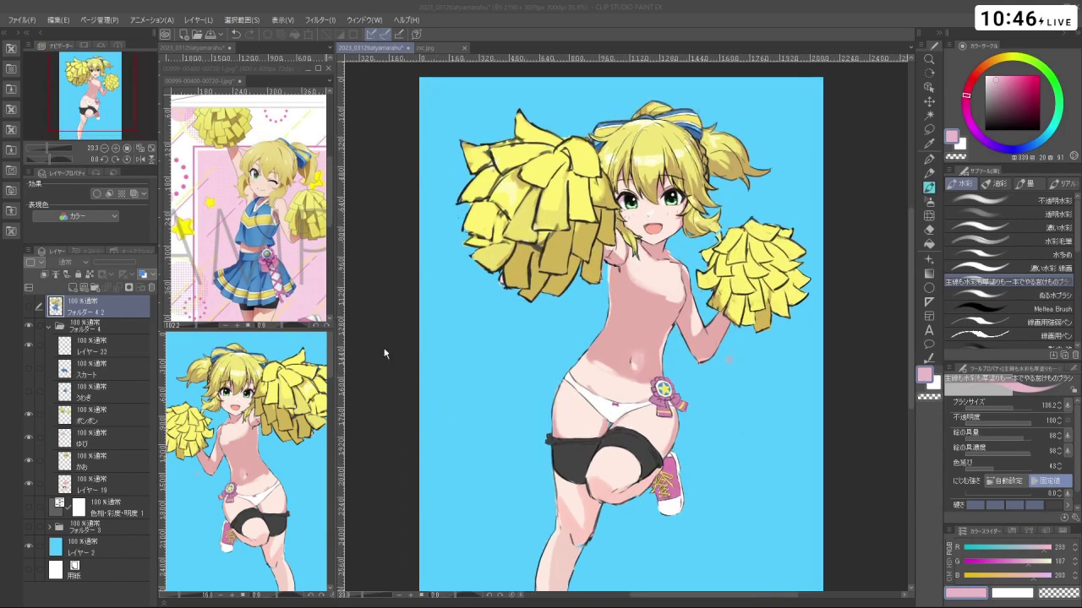
click(28, 416)
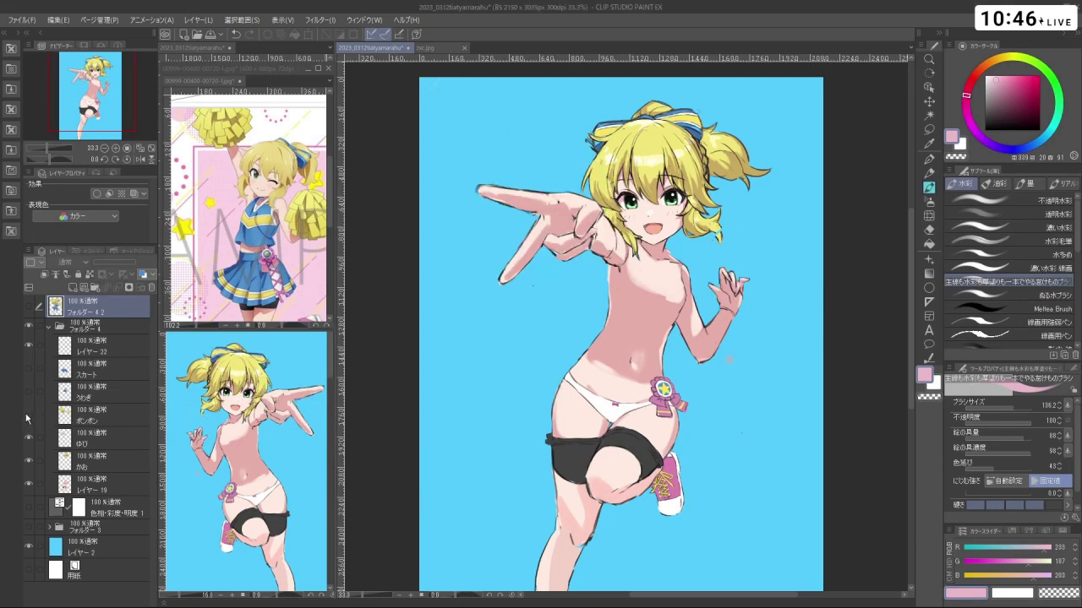
scroll(586, 344, down, 1)
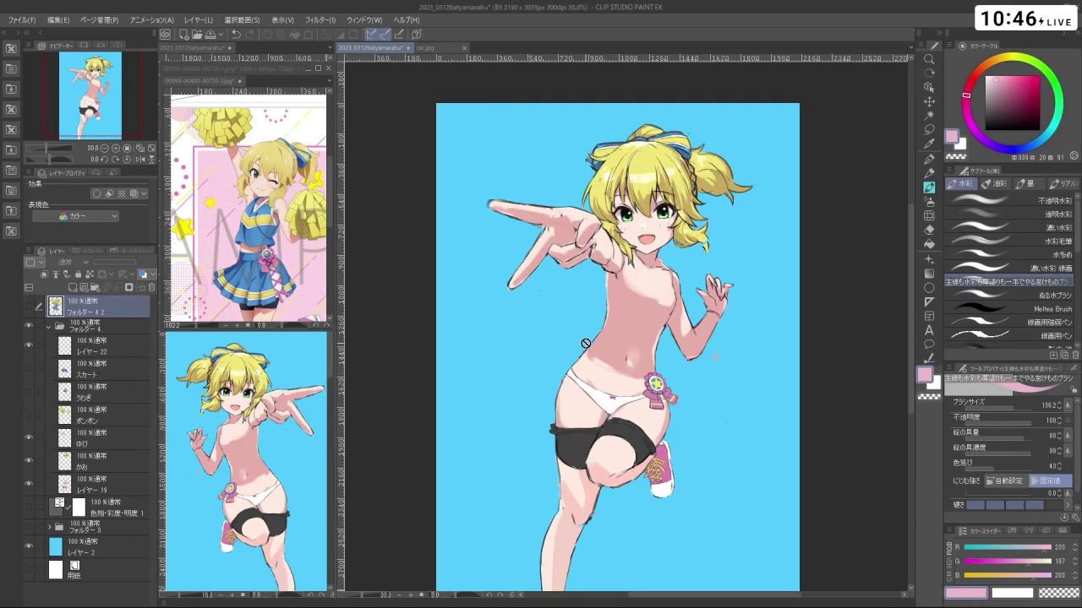
scroll(534, 342, up, 2)
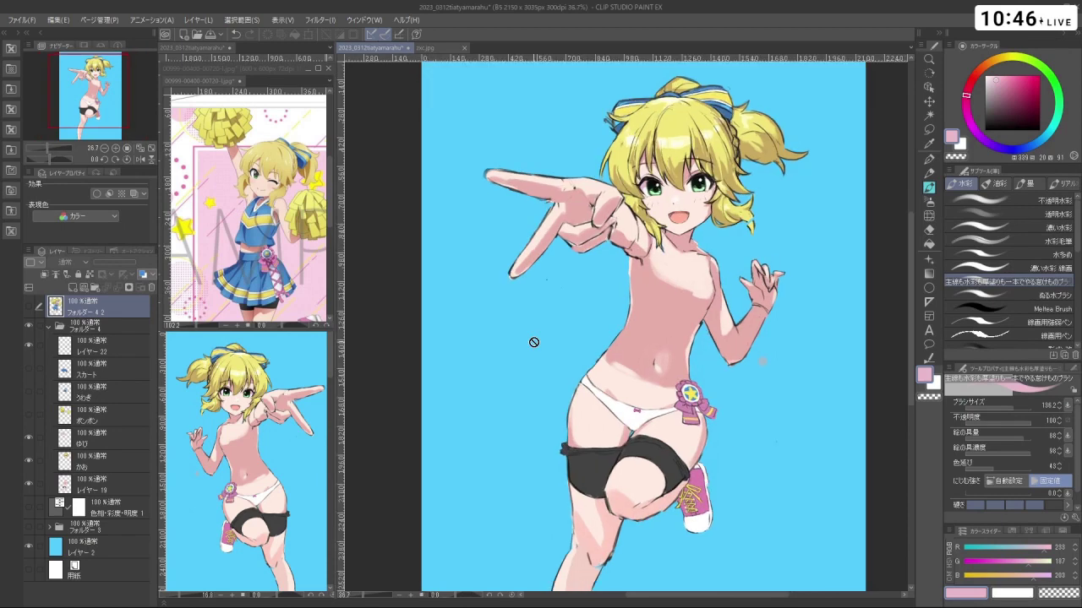
scroll(598, 321, up, 2)
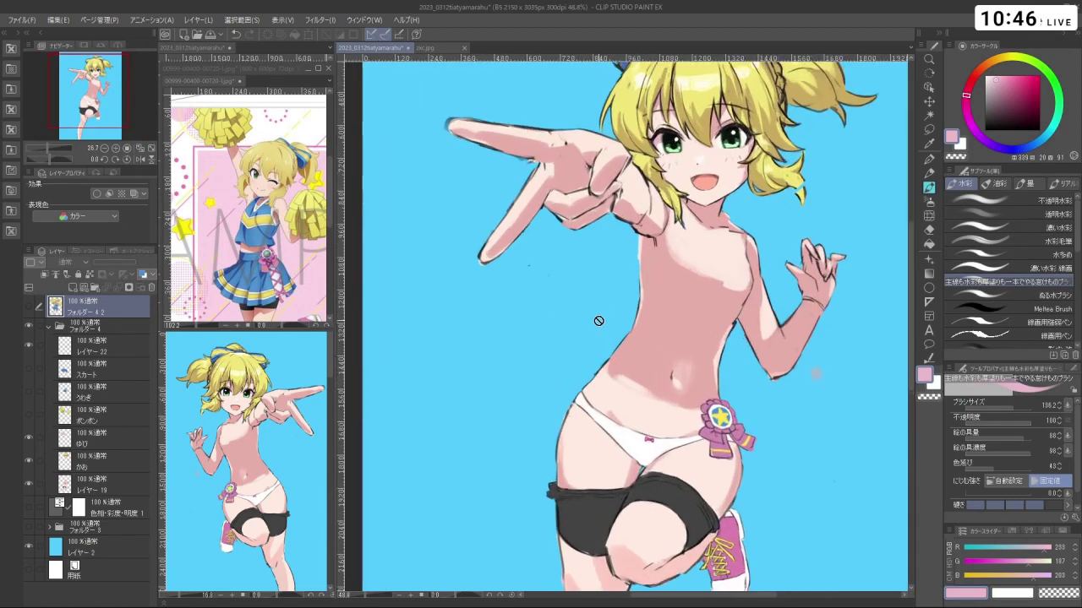
scroll(598, 321, down, 1)
scroll(608, 296, up, 1)
scroll(643, 229, down, 2)
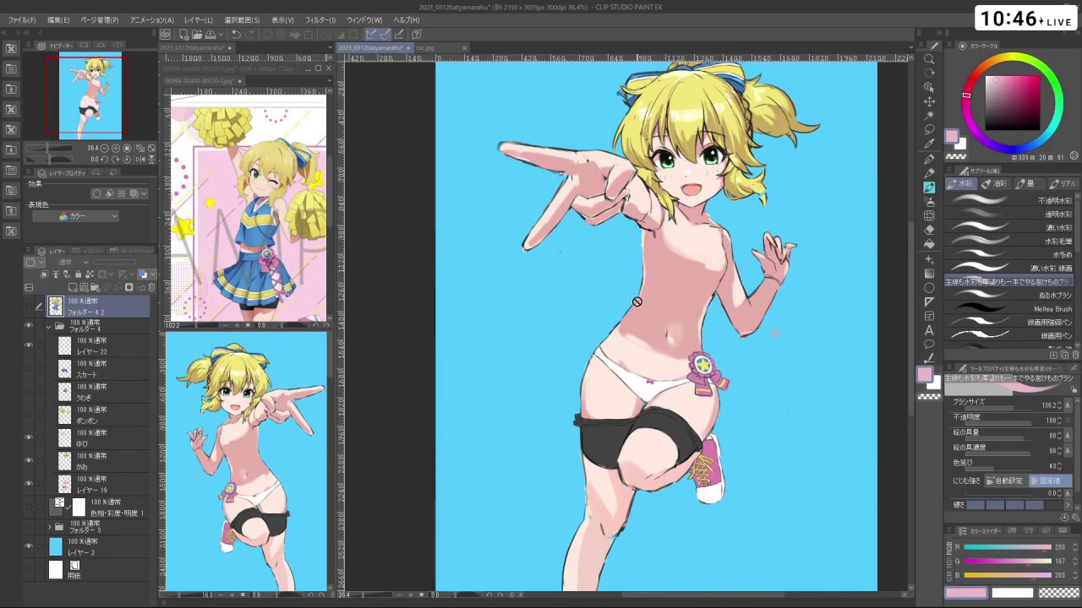
scroll(637, 302, down, 1)
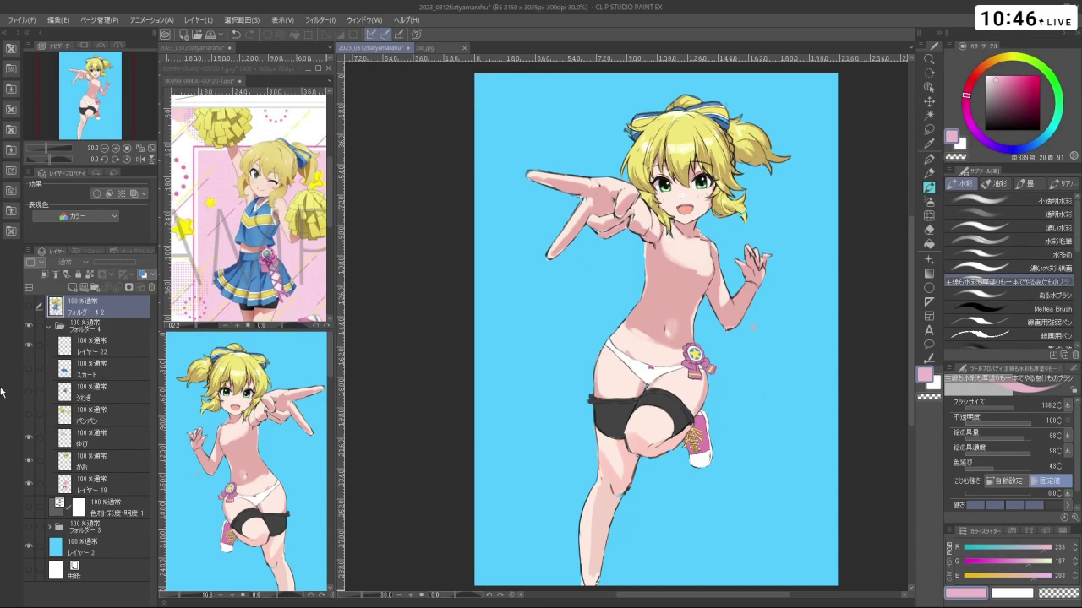
Toggle the うわぎ layer's visibility repeatedly to check how the top layer is separated from the base drawing
click(32, 398)
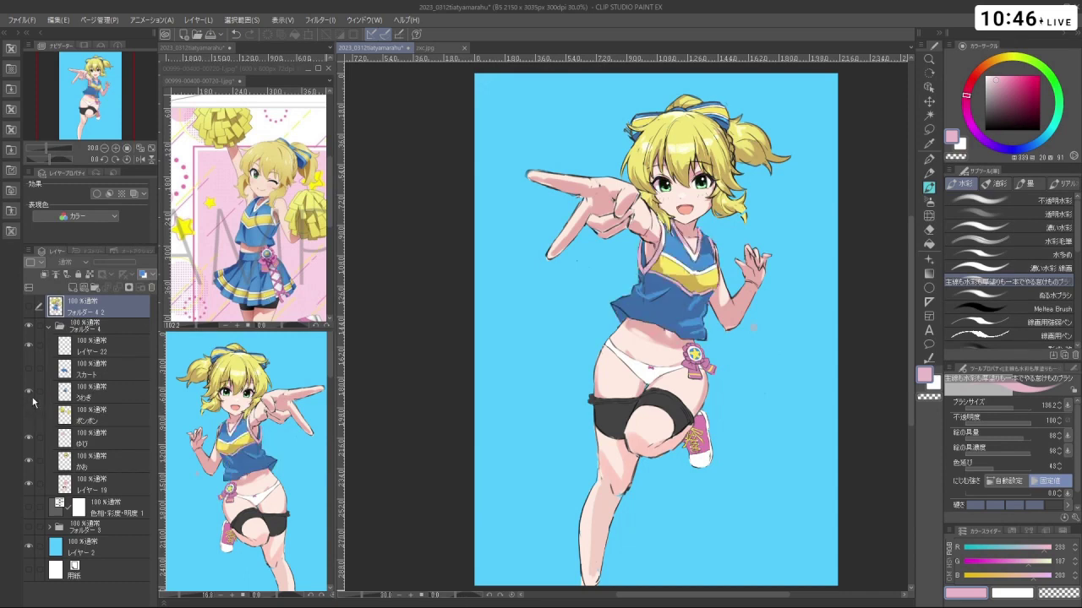
click(32, 401)
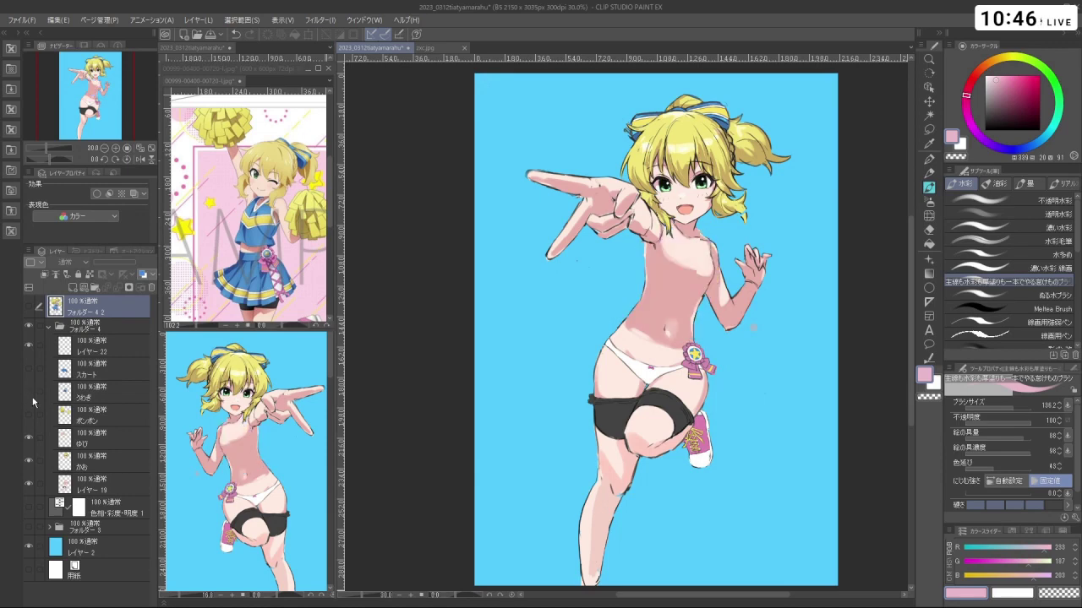
click(32, 401)
click(32, 400)
click(32, 400)
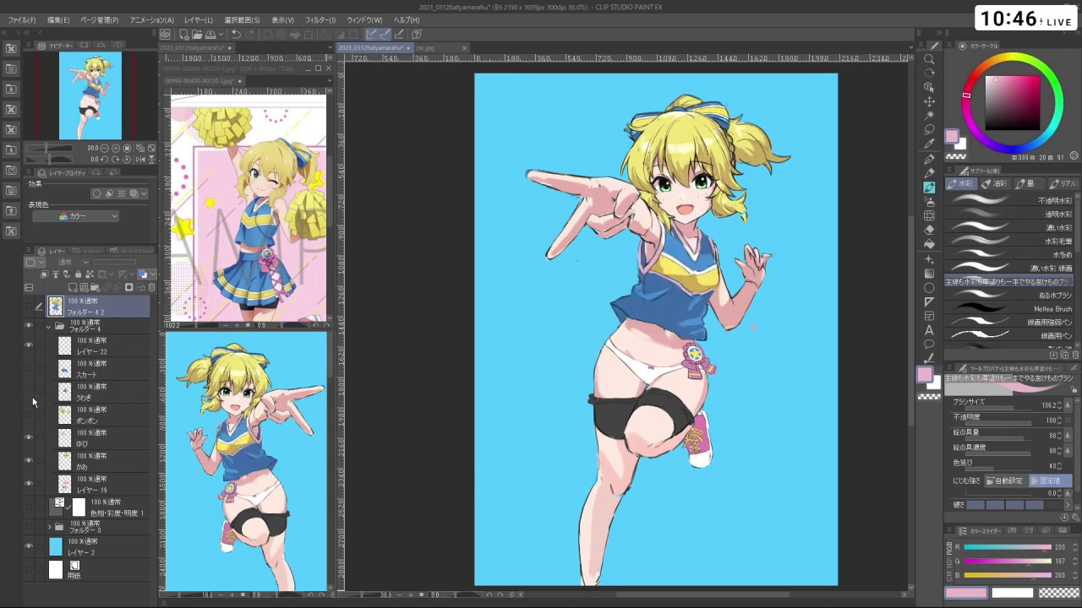
click(32, 401)
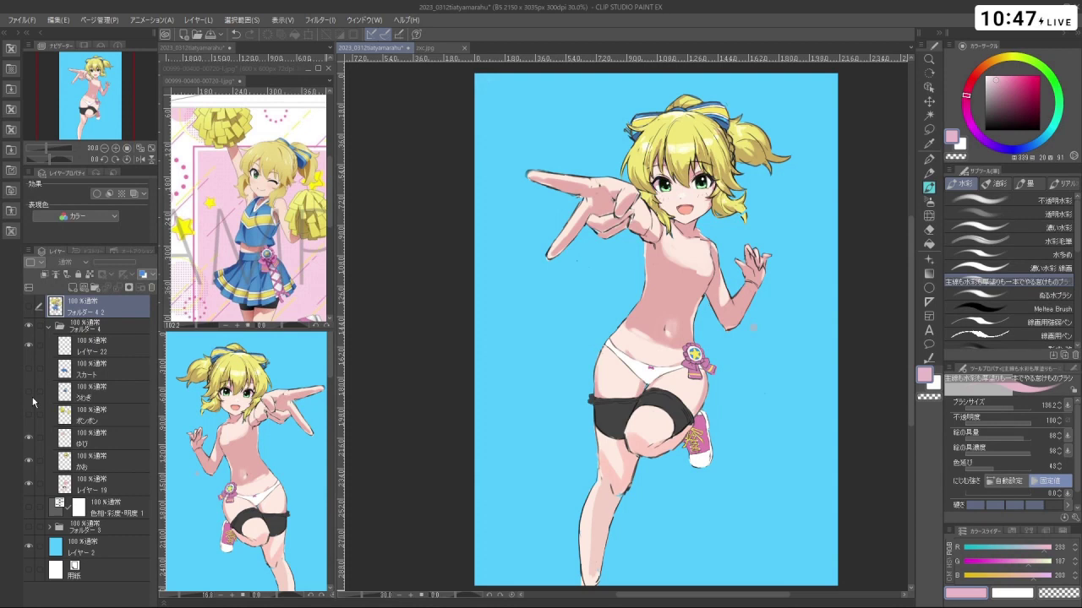
click(32, 401)
click(32, 402)
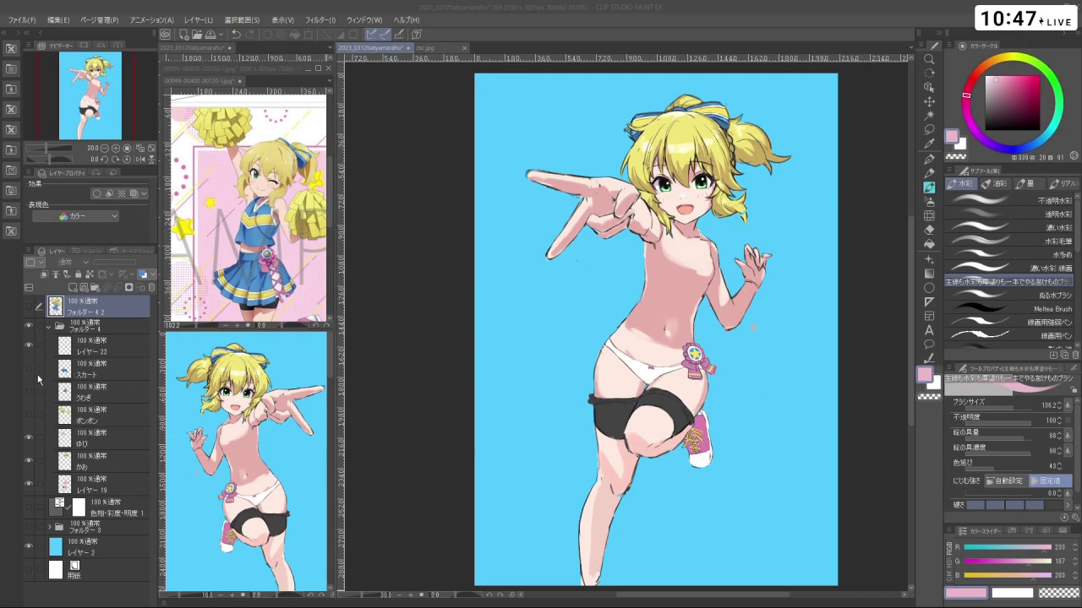
click(29, 393)
click(29, 393)
click(29, 393)
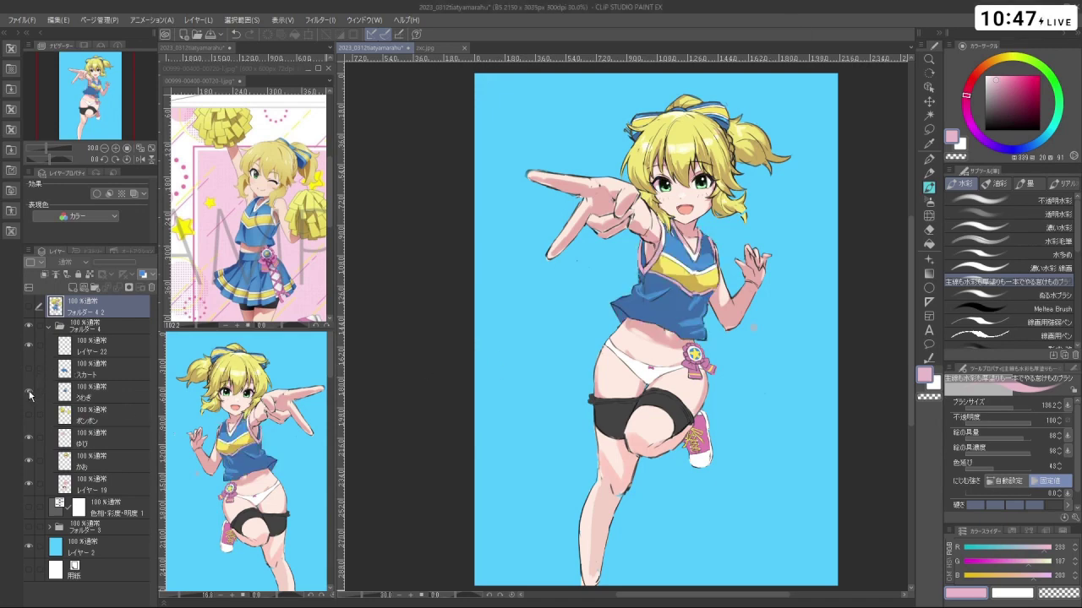
click(28, 391)
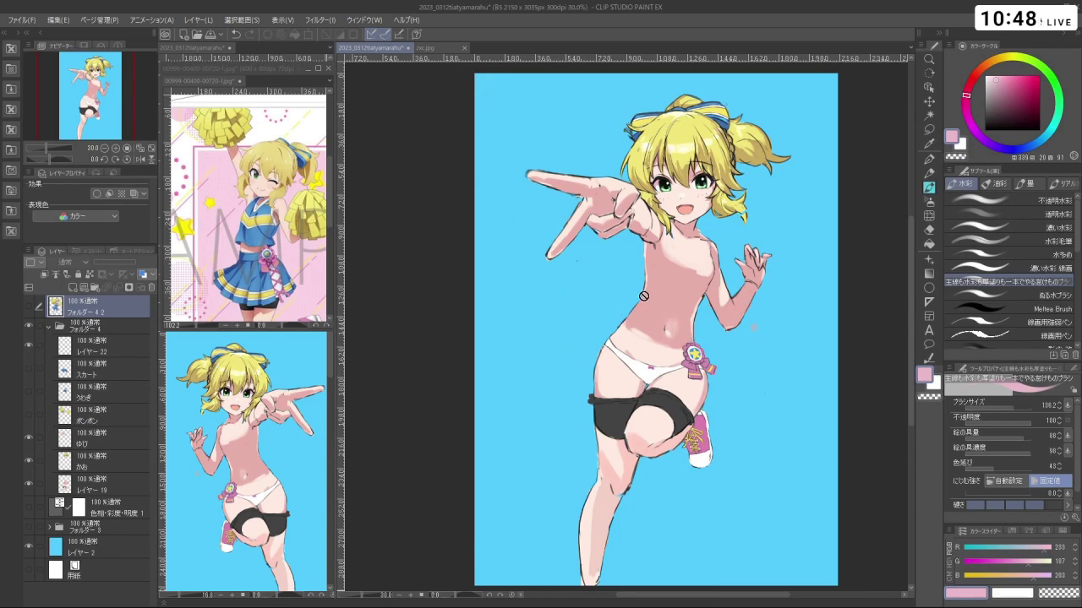
Show the うわぎ and スカート layers in フォルダー 4 again
click(32, 384)
click(32, 367)
click(32, 367)
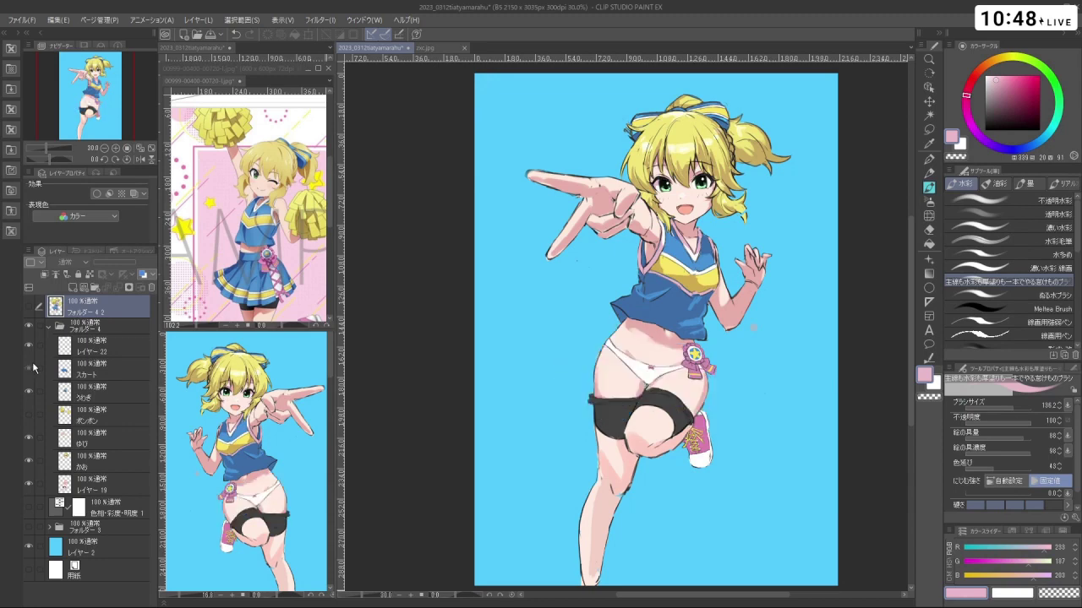
click(32, 367)
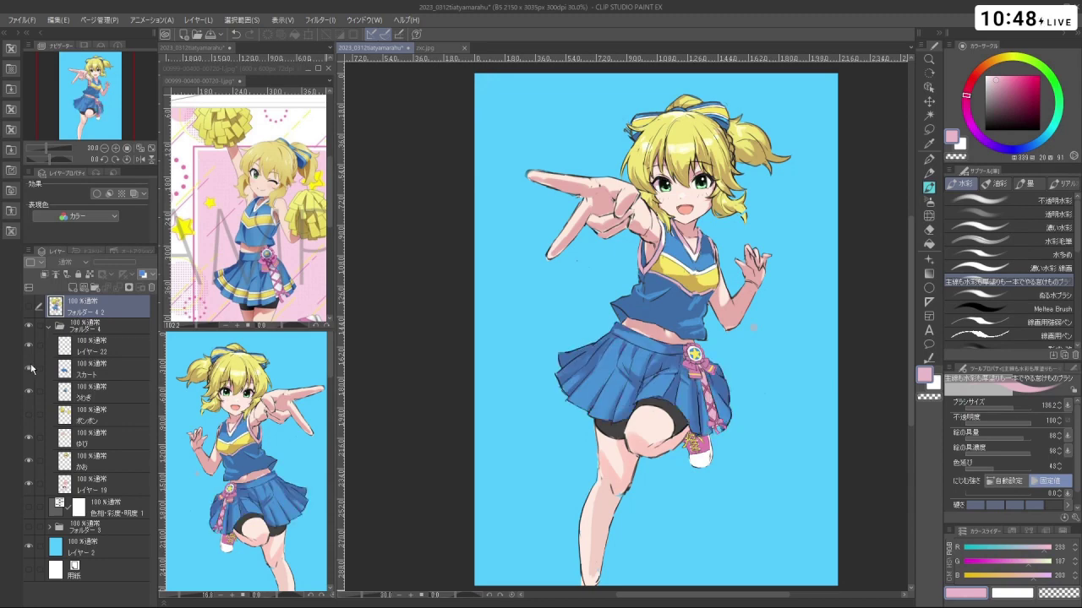
Toggle the ポンポン layer to compare the arms with and without the pom-poms, and leave it shown
click(28, 415)
click(27, 416)
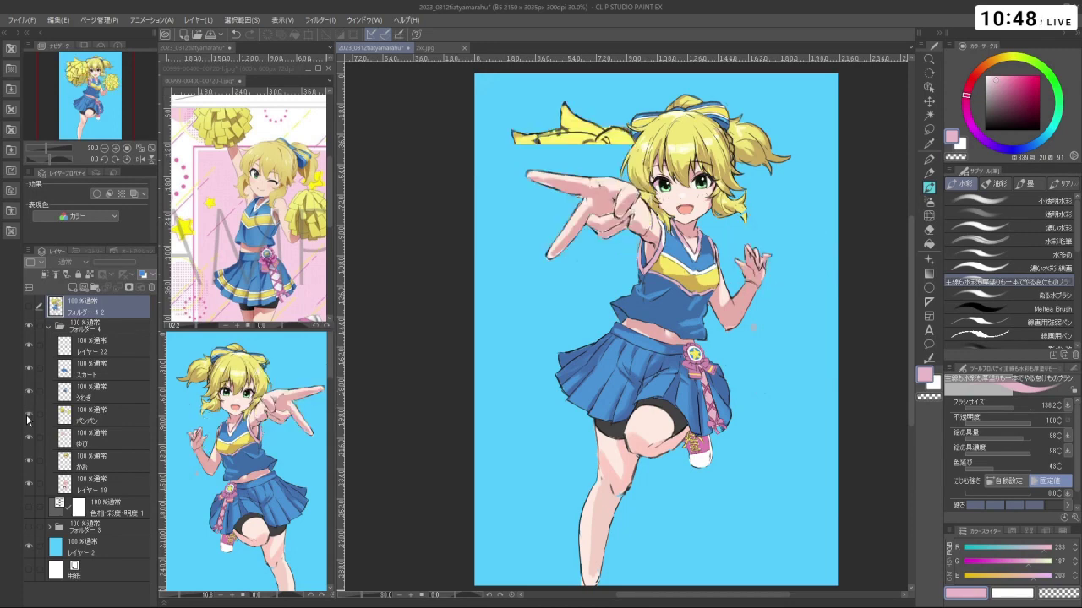
click(28, 416)
click(28, 416)
click(28, 416)
click(28, 416)
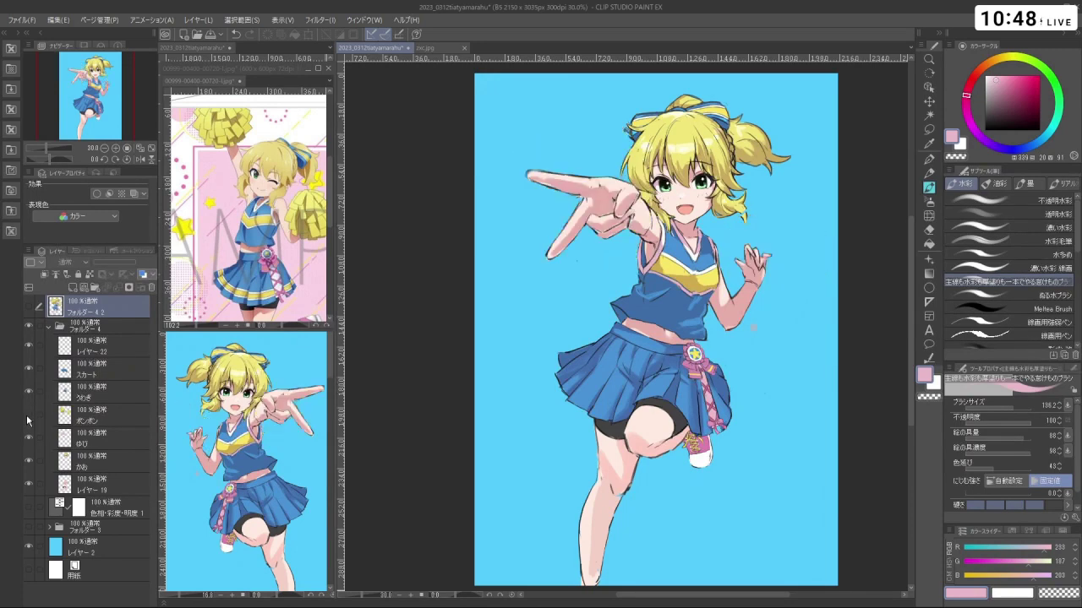
click(28, 417)
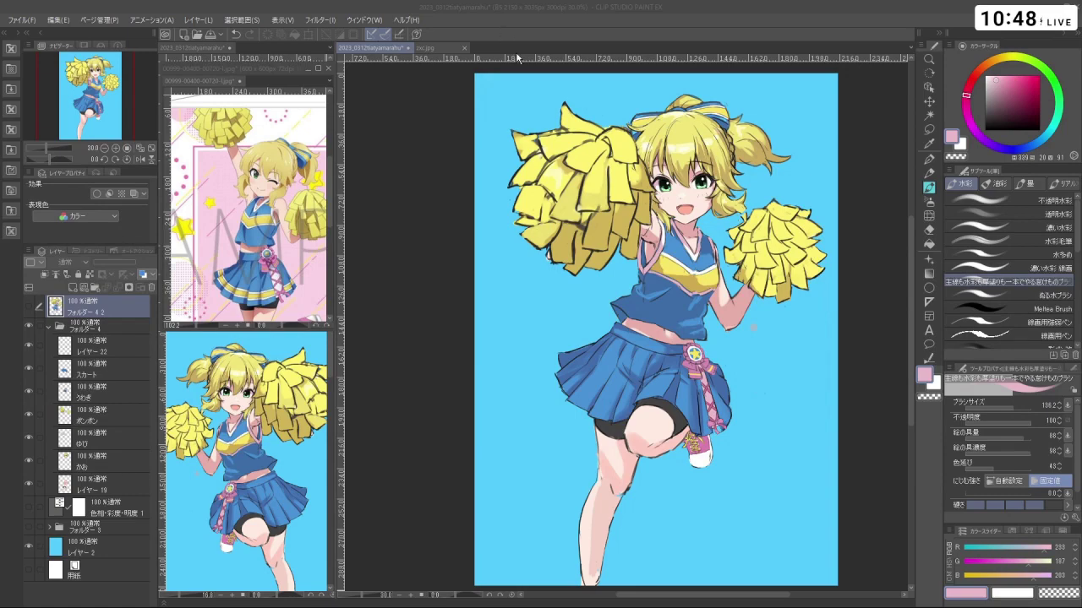
Examine the fully restored cheerleader illustration, from close-ups of the face and hair to the whole figure at reduced size
scroll(572, 211, down, 3)
scroll(666, 196, up, 3)
scroll(649, 174, down, 2)
scroll(648, 174, down, 1)
scroll(649, 173, up, 3)
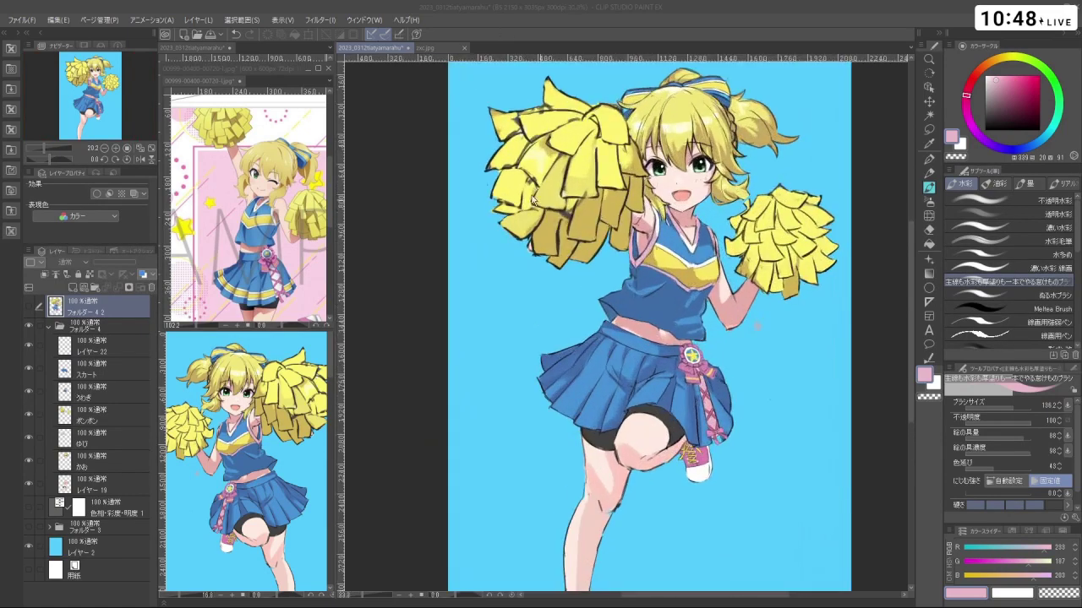
scroll(649, 152, down, 2)
scroll(649, 131, up, 3)
scroll(649, 127, up, 2)
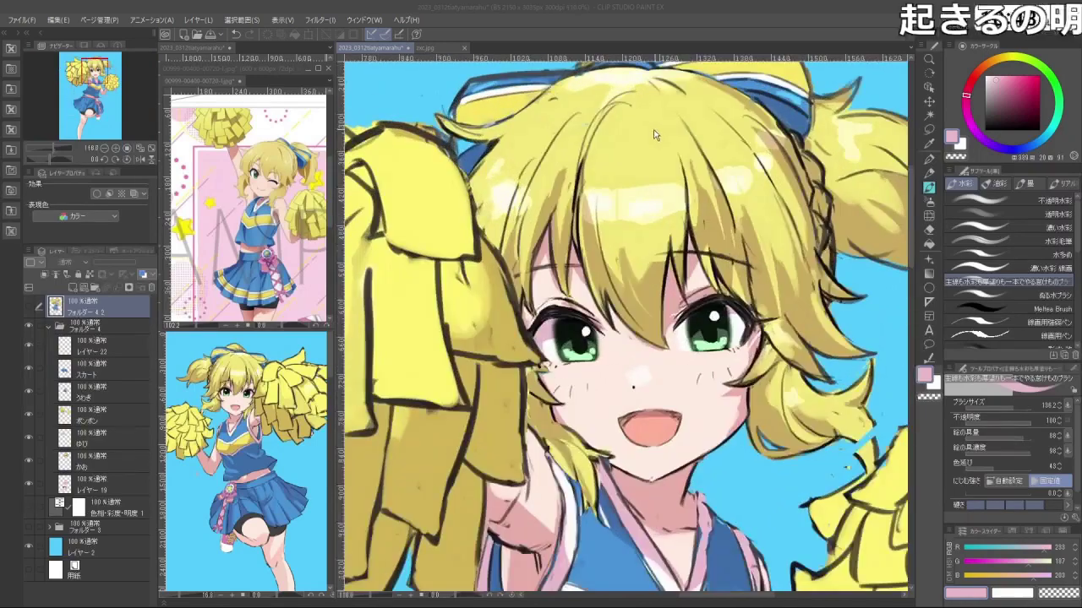
scroll(649, 127, down, 3)
scroll(641, 243, up, 6)
scroll(641, 242, down, 1)
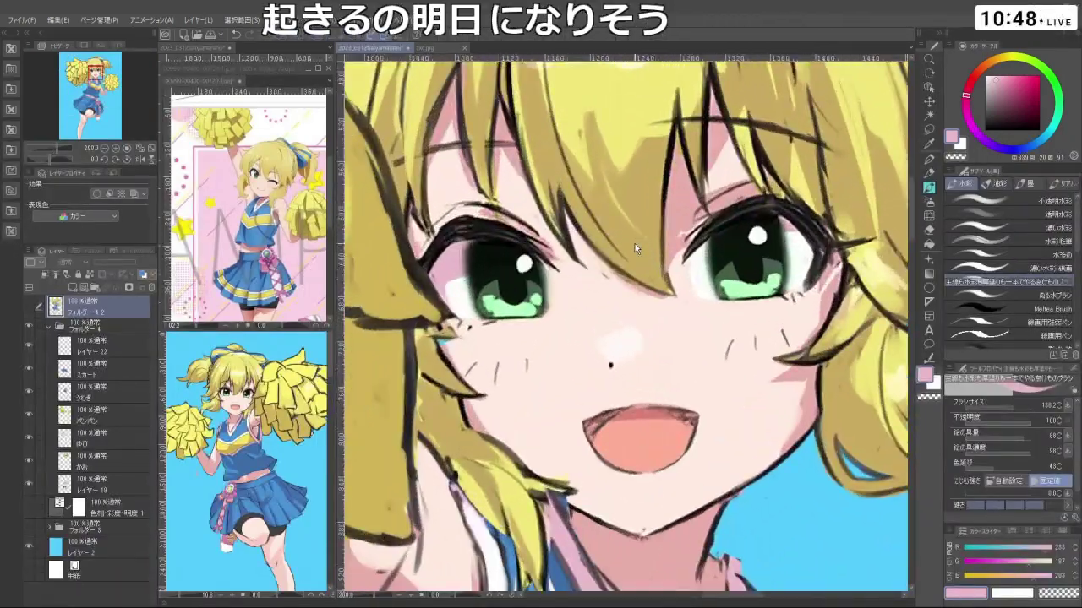
scroll(630, 240, down, 2)
scroll(631, 239, down, 3)
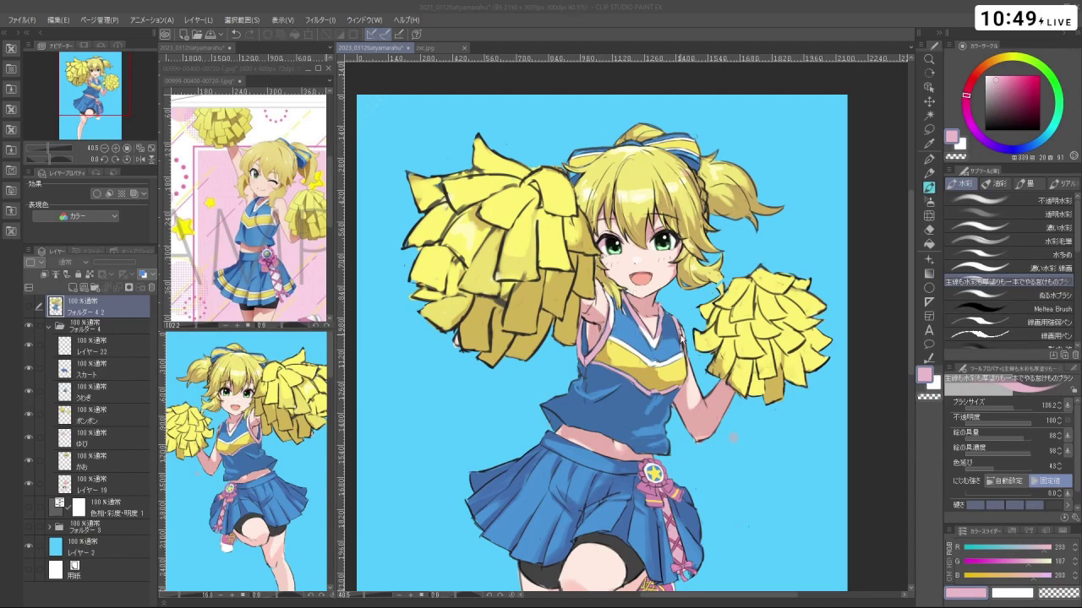
scroll(584, 288, down, 1)
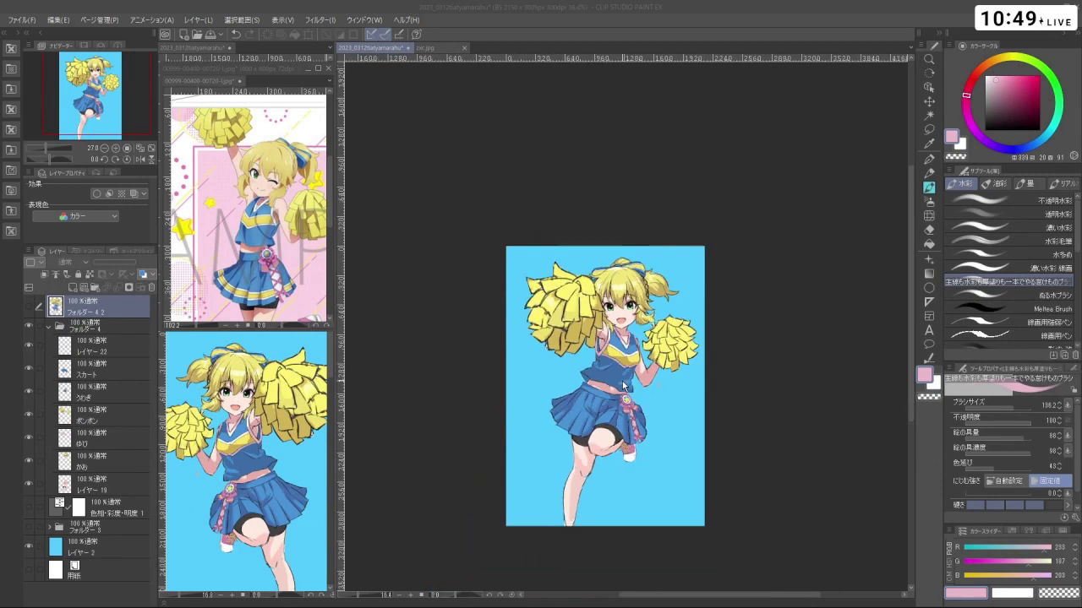
scroll(621, 381, up, 3)
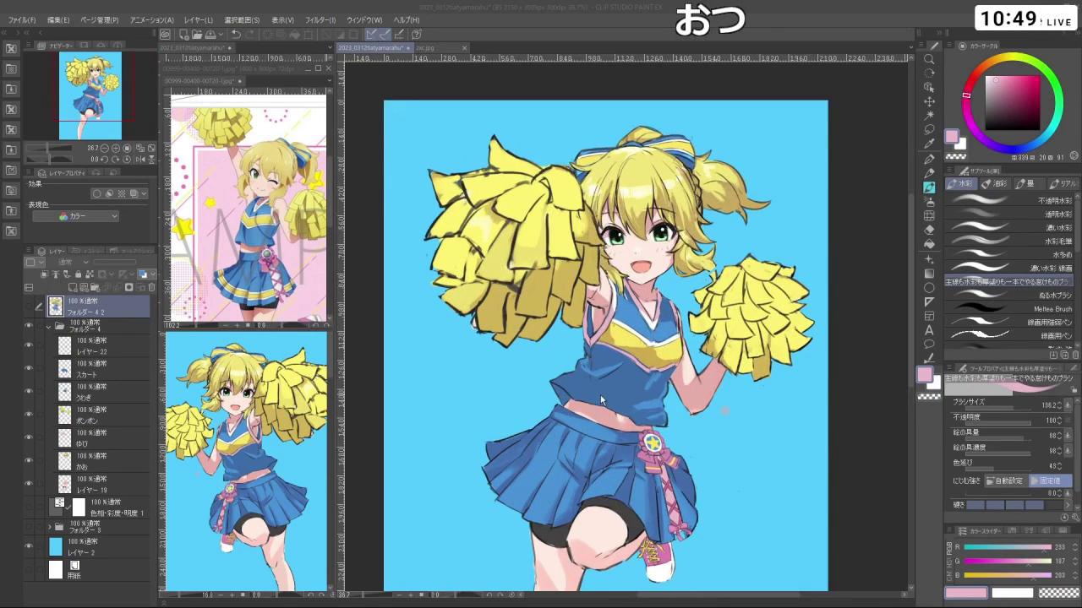